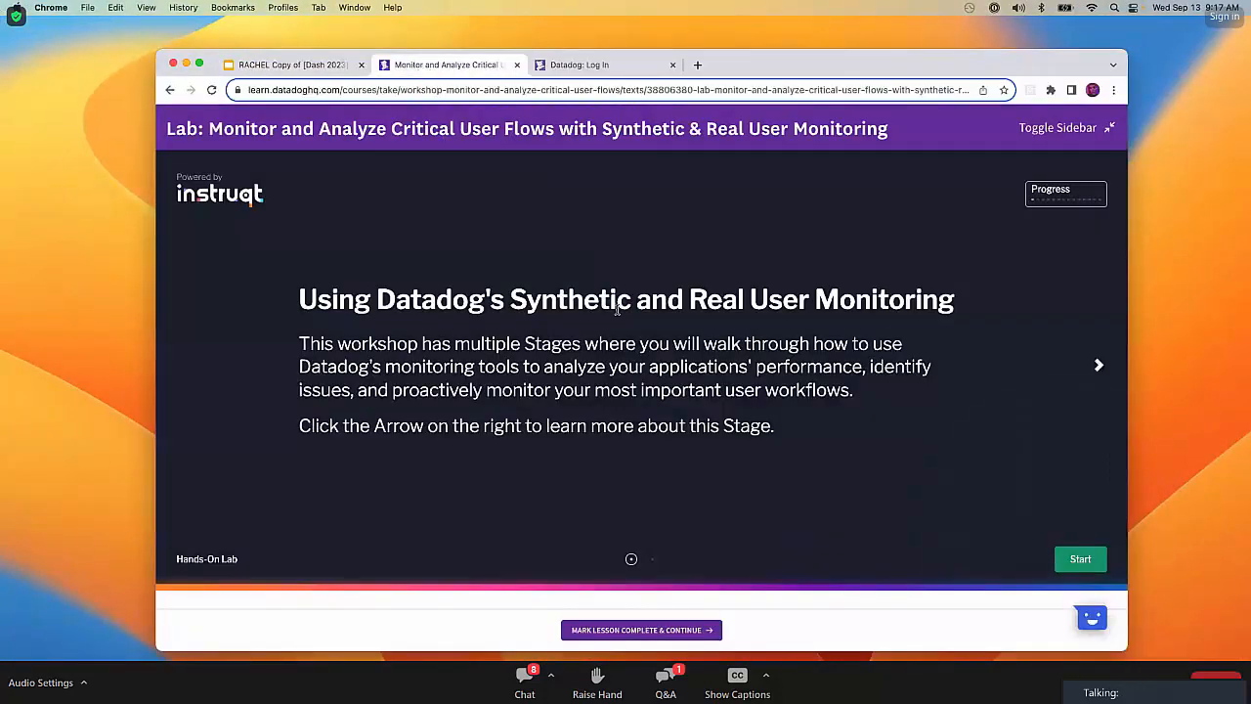
# Start the Synthetic and Real User Monitoring lab and show the browser window in full screen.
pyautogui.click(1081, 559)
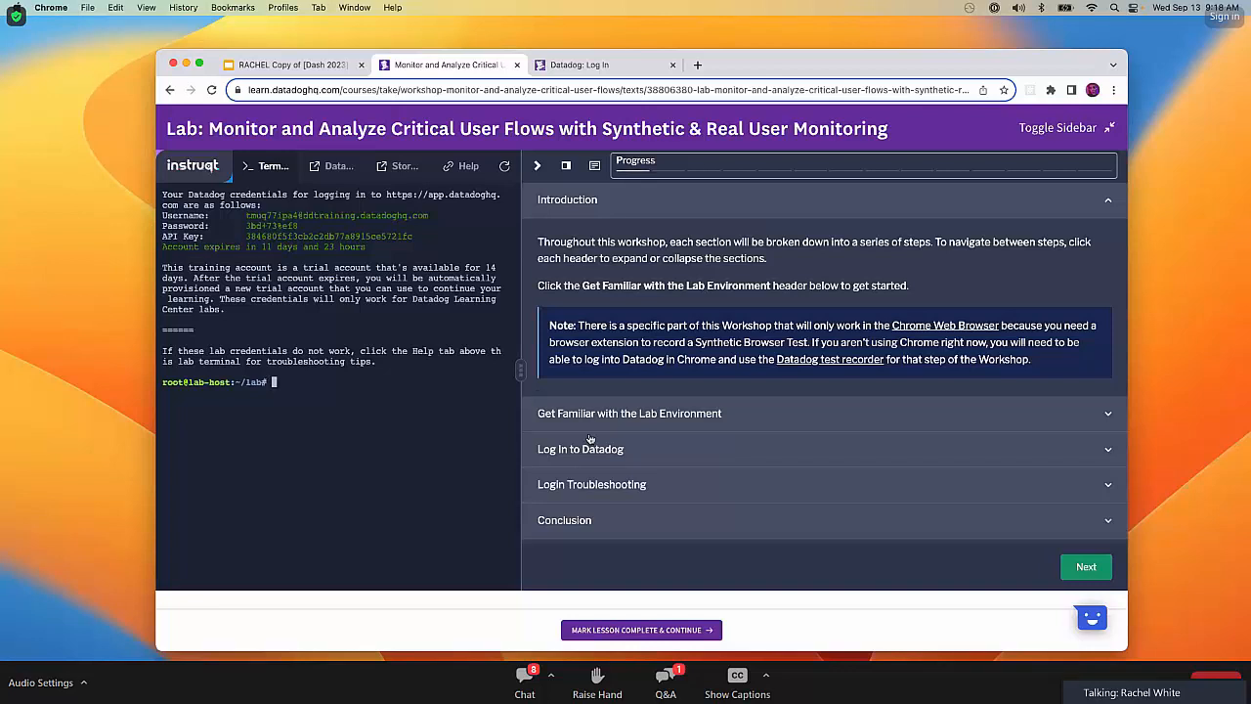
pyautogui.click(200, 64)
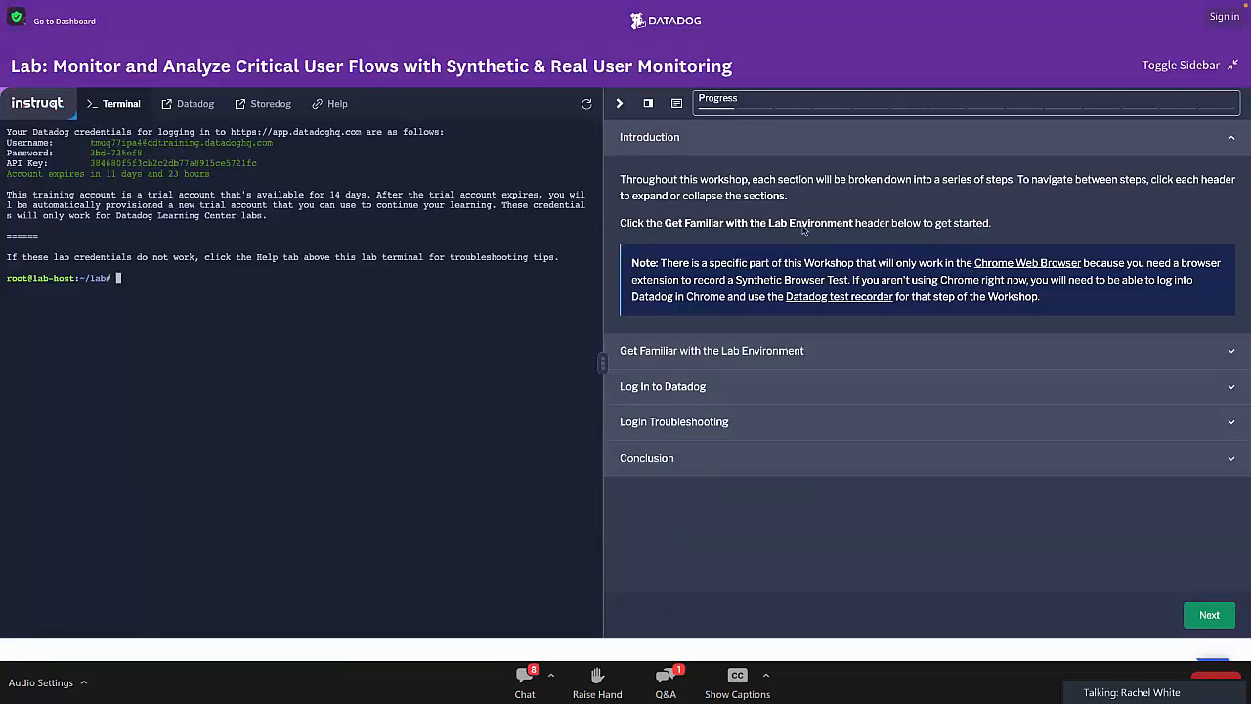
pyautogui.click(1233, 139)
pyautogui.click(1233, 139)
pyautogui.click(1233, 139)
pyautogui.click(1233, 138)
pyautogui.click(1233, 138)
pyautogui.click(1233, 139)
# Review the lab's progress list of stages, and read the Get Familiar with the Lab Environment section of the instructions.
pyautogui.click(976, 99)
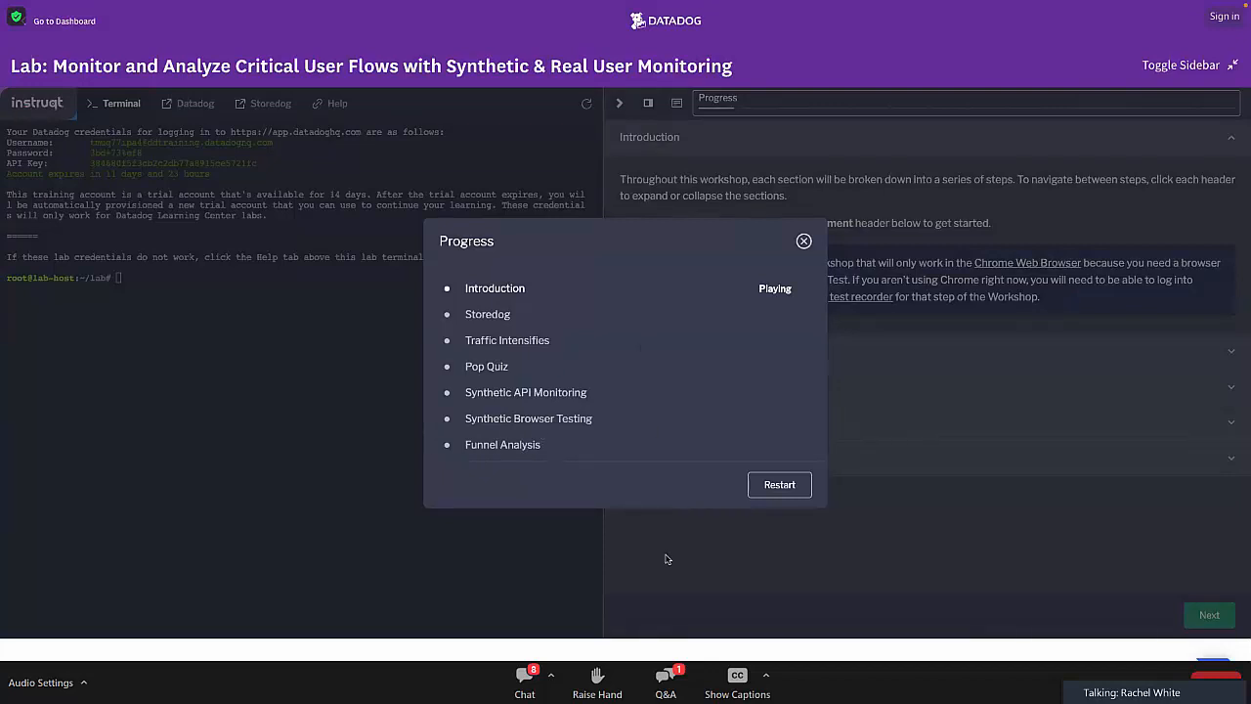
pyautogui.click(802, 242)
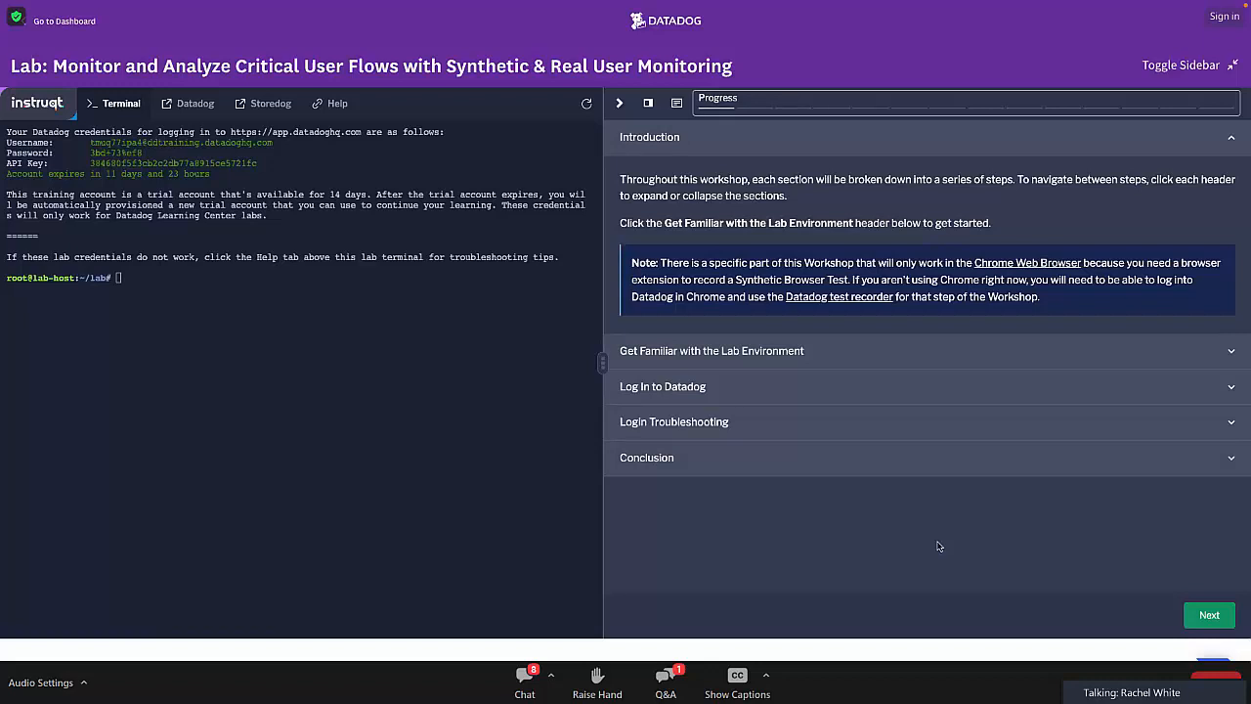
pyautogui.click(994, 354)
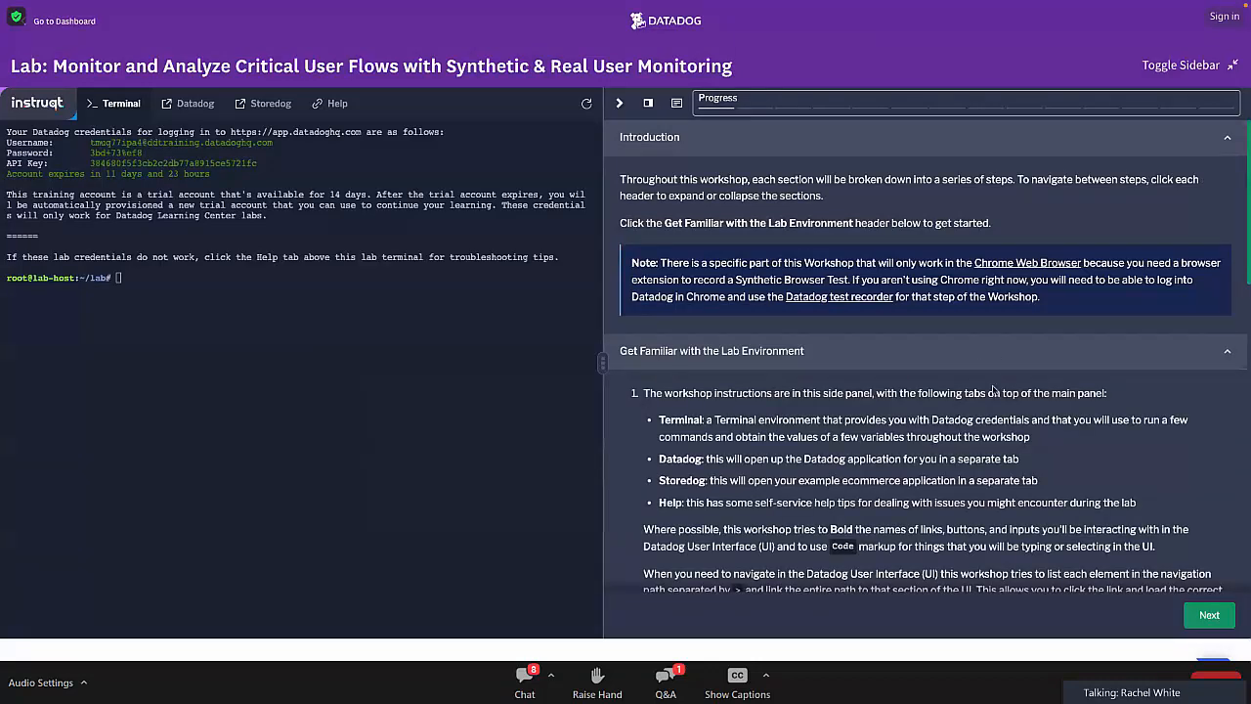
pyautogui.scroll(-1, 996, 489)
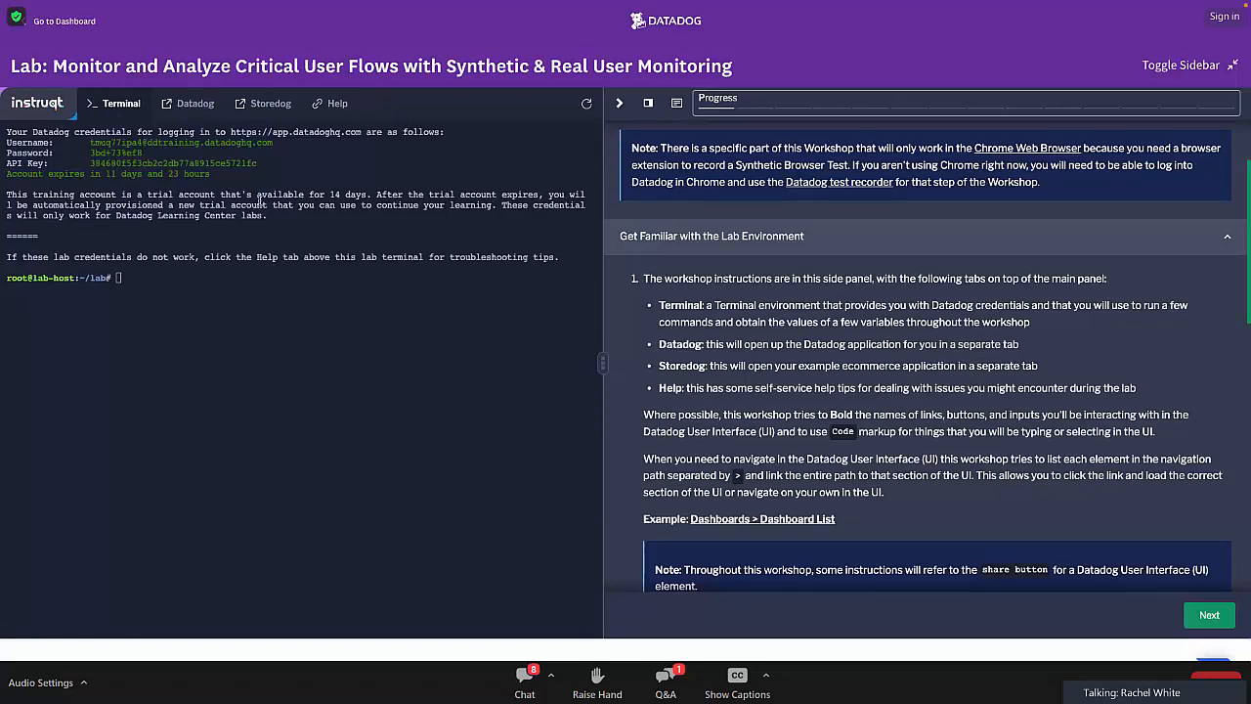
# Open Datadog from the lab in a separate tab, and leave full screen with the browser window resized to fill the desktop.
pyautogui.click(148, 277)
pyautogui.click(194, 104)
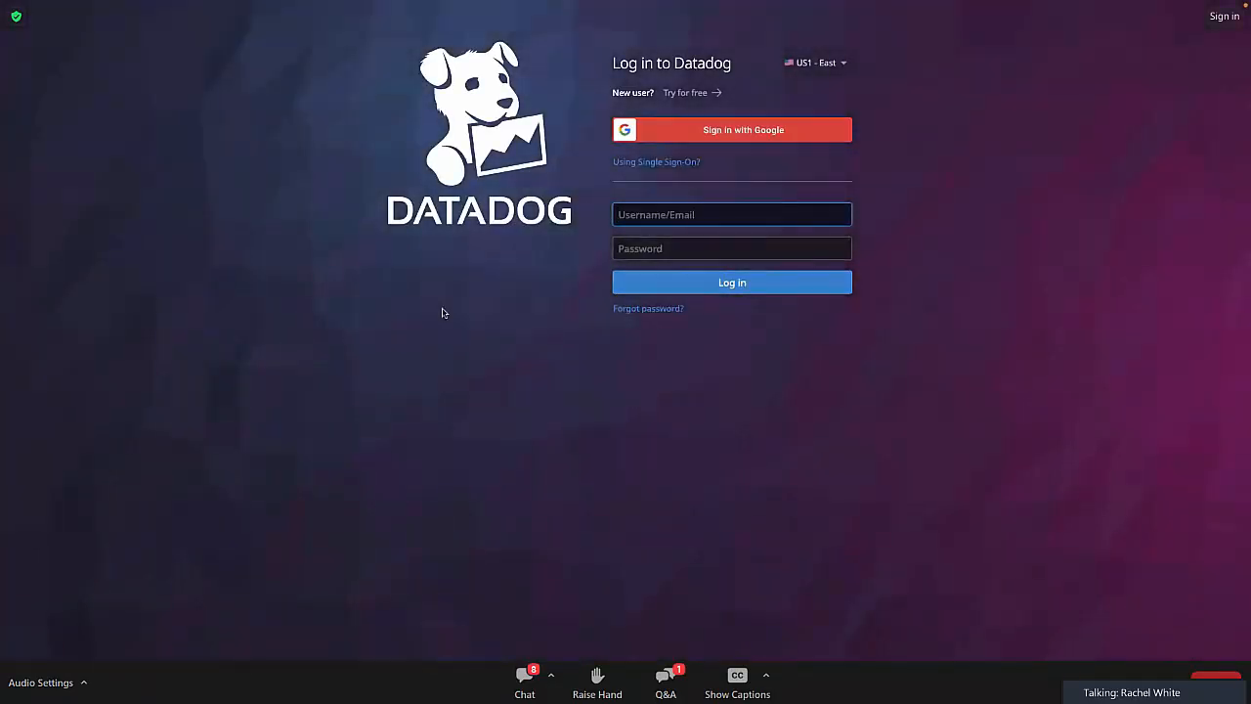
pyautogui.click(43, 21)
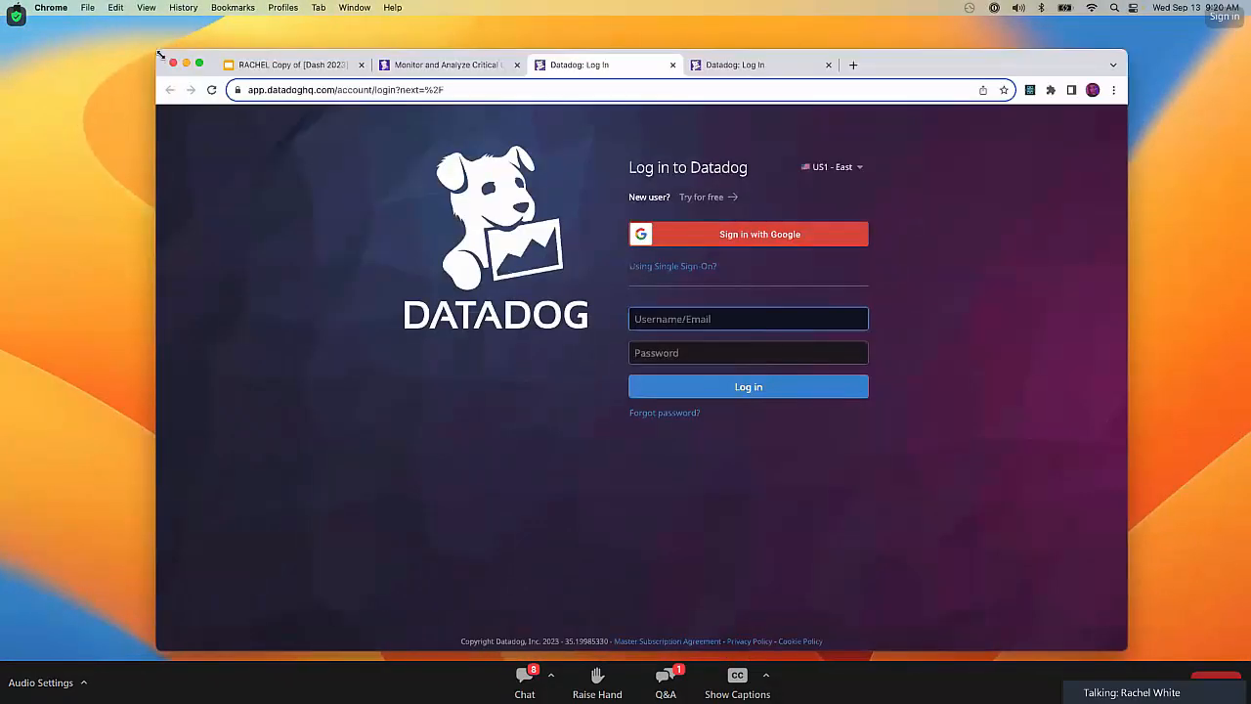
pyautogui.moveTo(39, 34); pyautogui.dragTo(2, 23)
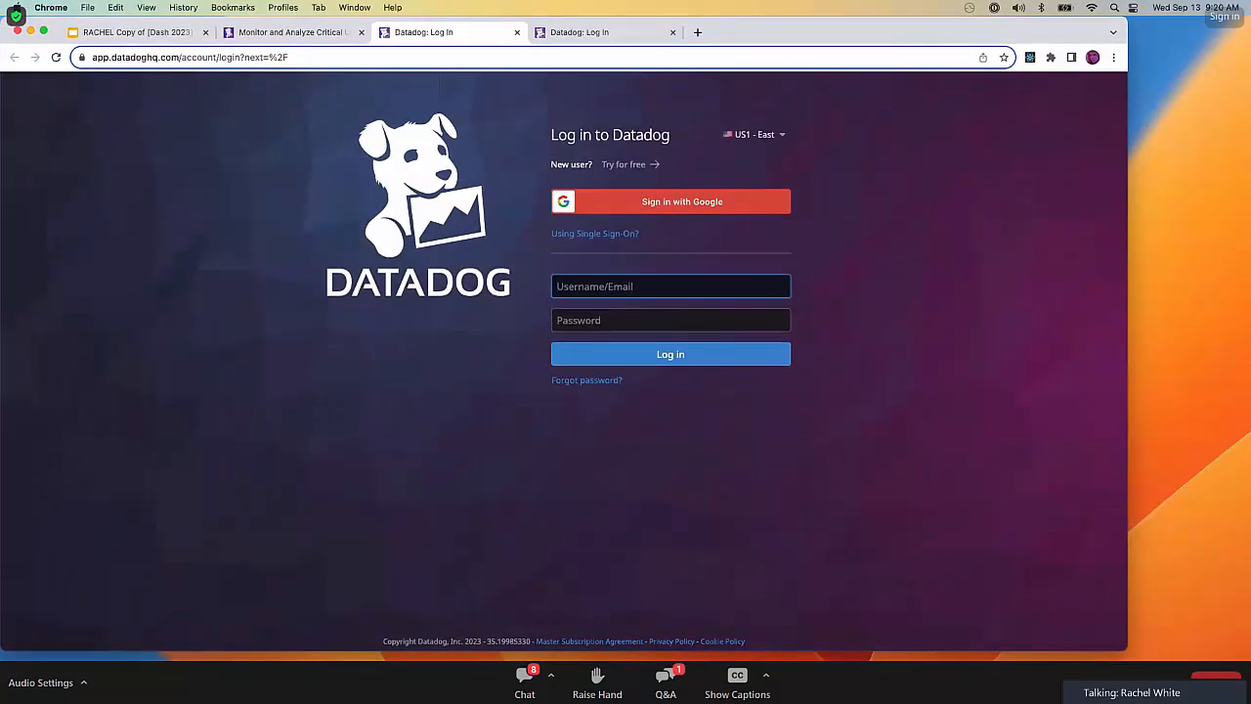
pyautogui.moveTo(1121, 648); pyautogui.dragTo(1249, 661)
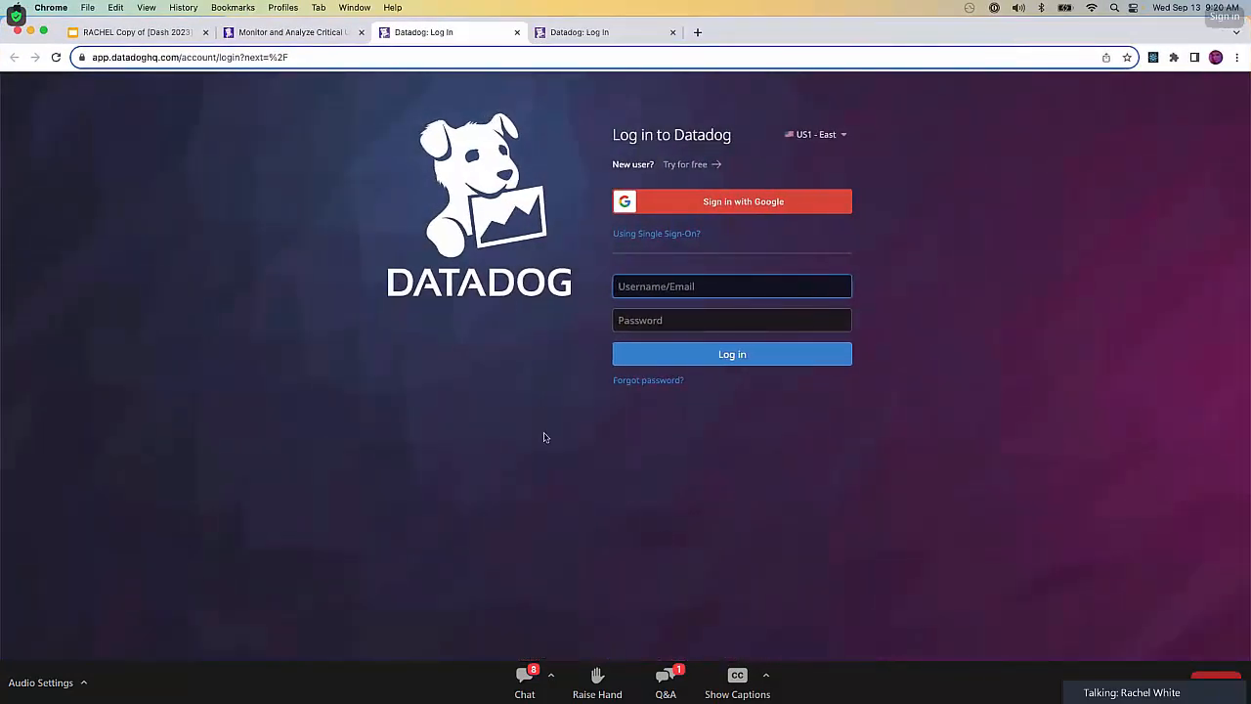
# Close the lab tab and look through the remaining slides and Datadog login tabs.
pyautogui.click(360, 32)
pyautogui.click(172, 32)
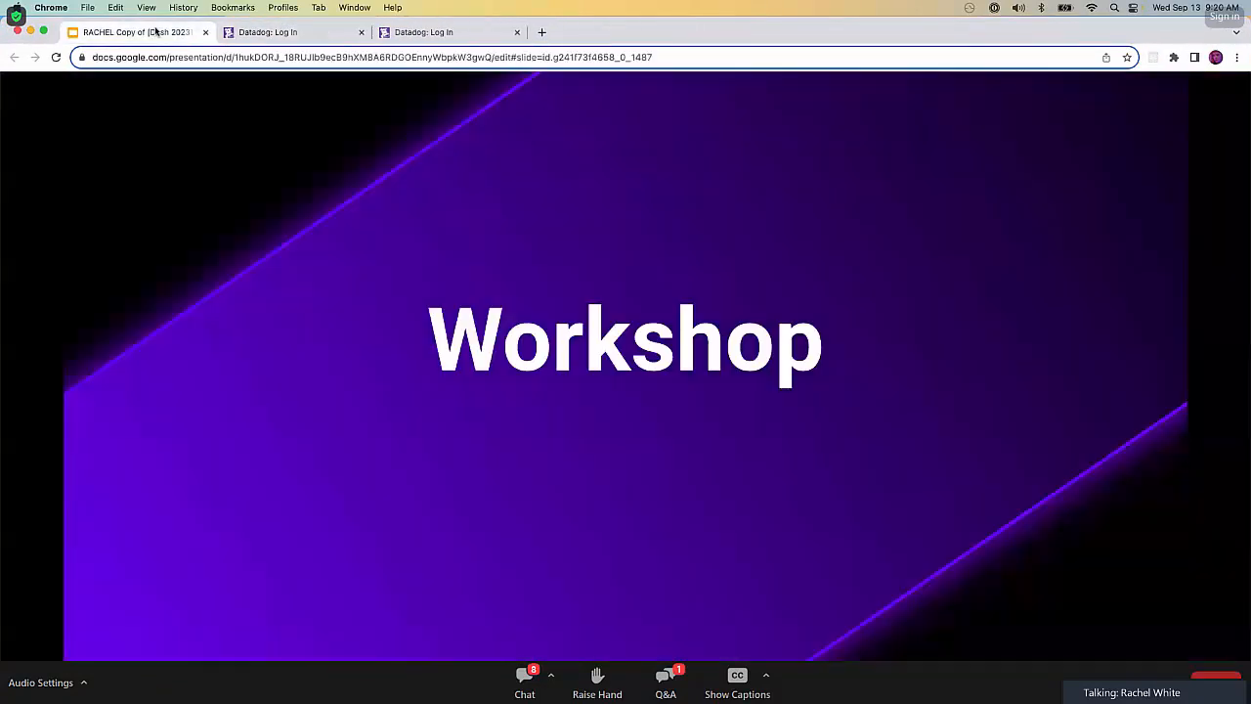
pyautogui.click(264, 40)
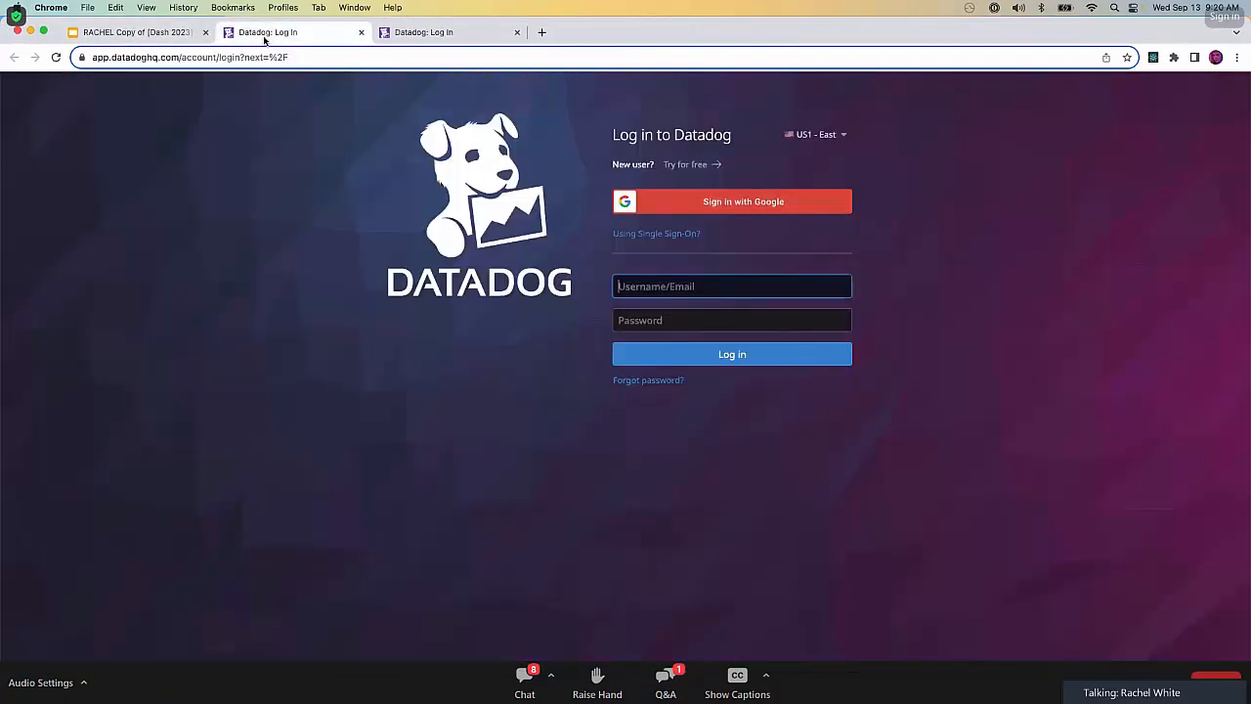
# Load the workshop course page from a dtdg.co short link in a new tab.
pyautogui.click(543, 33)
pyautogui.write('dtd')
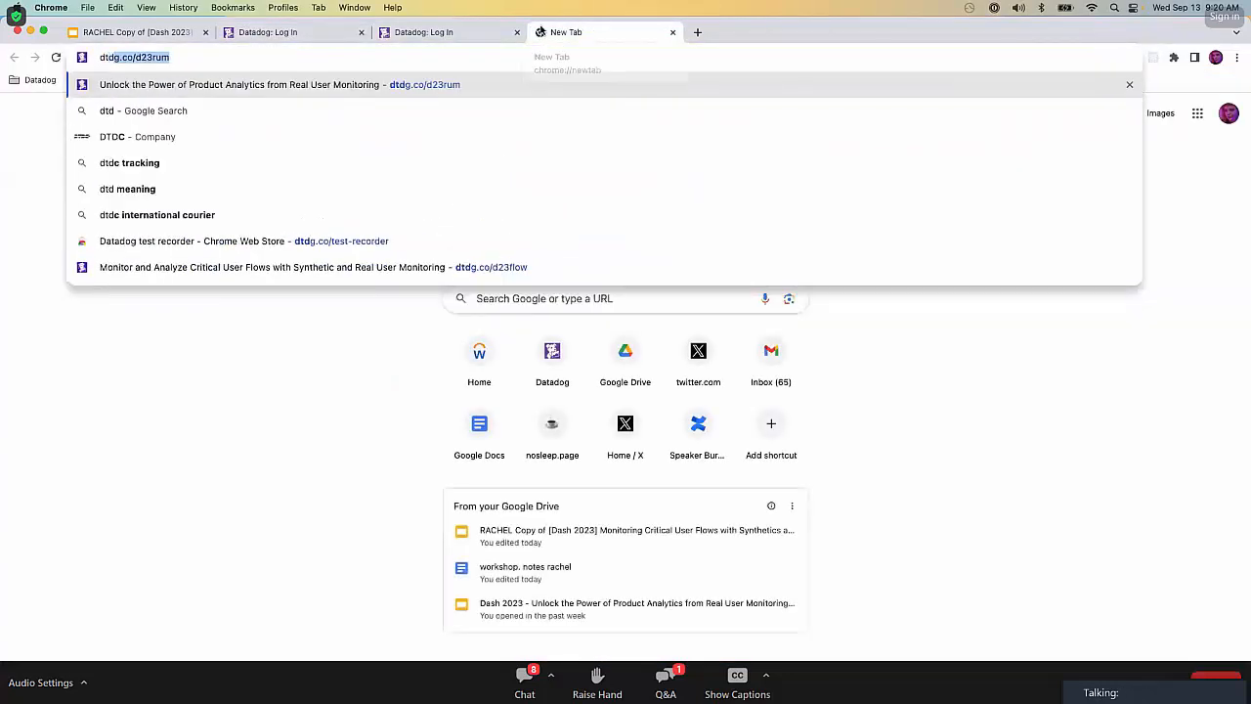
pyautogui.write('g.co/fl')
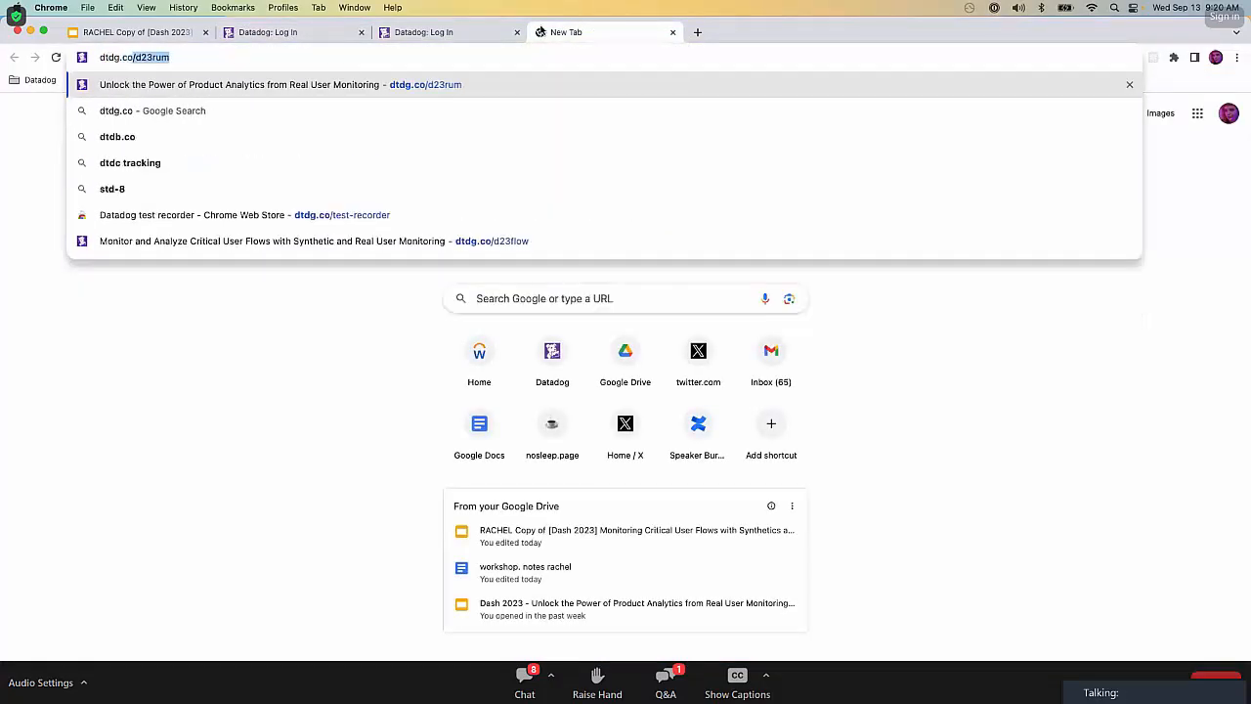
pyautogui.press('BackSpace')
pyautogui.press('BackSpace')
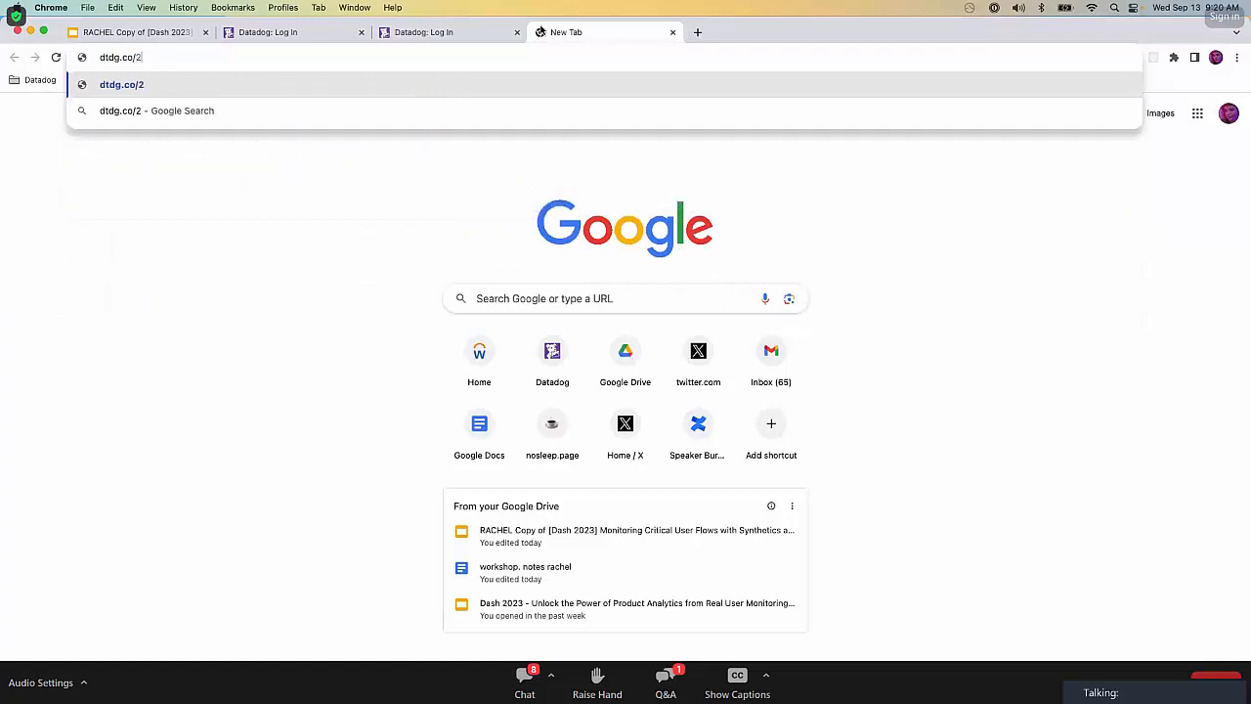
pyautogui.write('23')
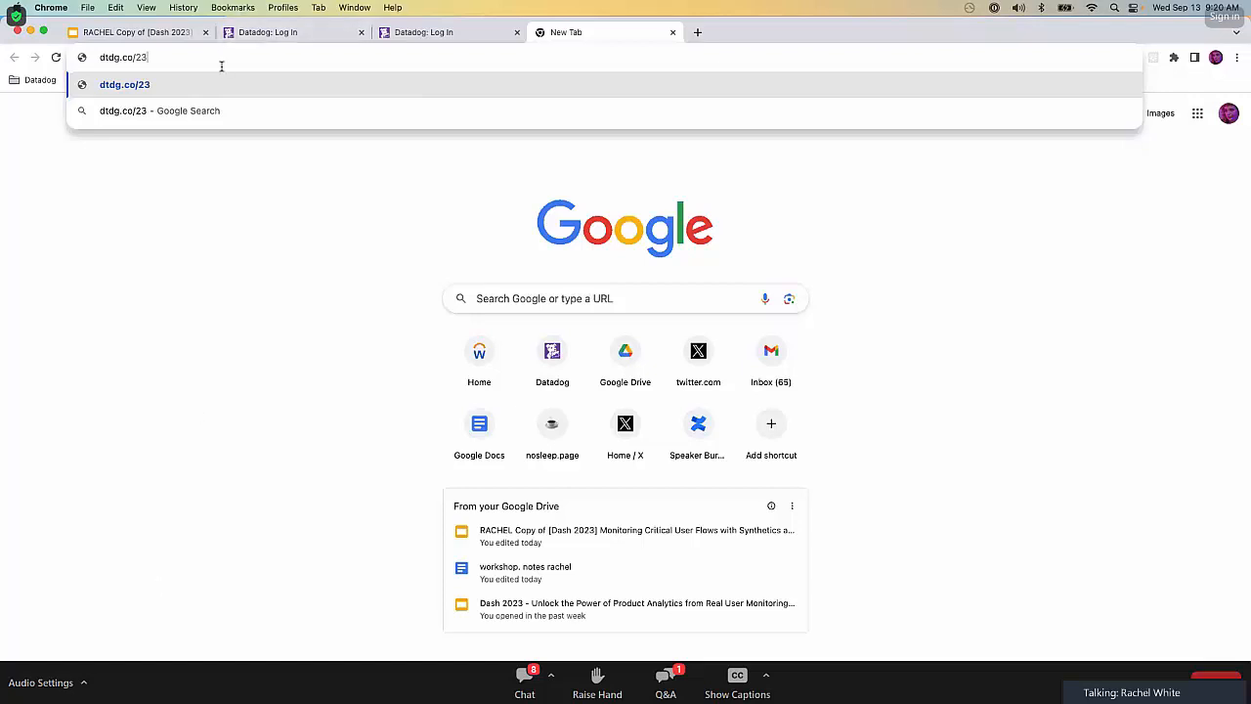
pyautogui.press('BackSpace')
pyautogui.press('BackSpace')
pyautogui.write('d3')
pyautogui.press('BackSpace')
pyautogui.write('23')
pyautogui.press('Return')
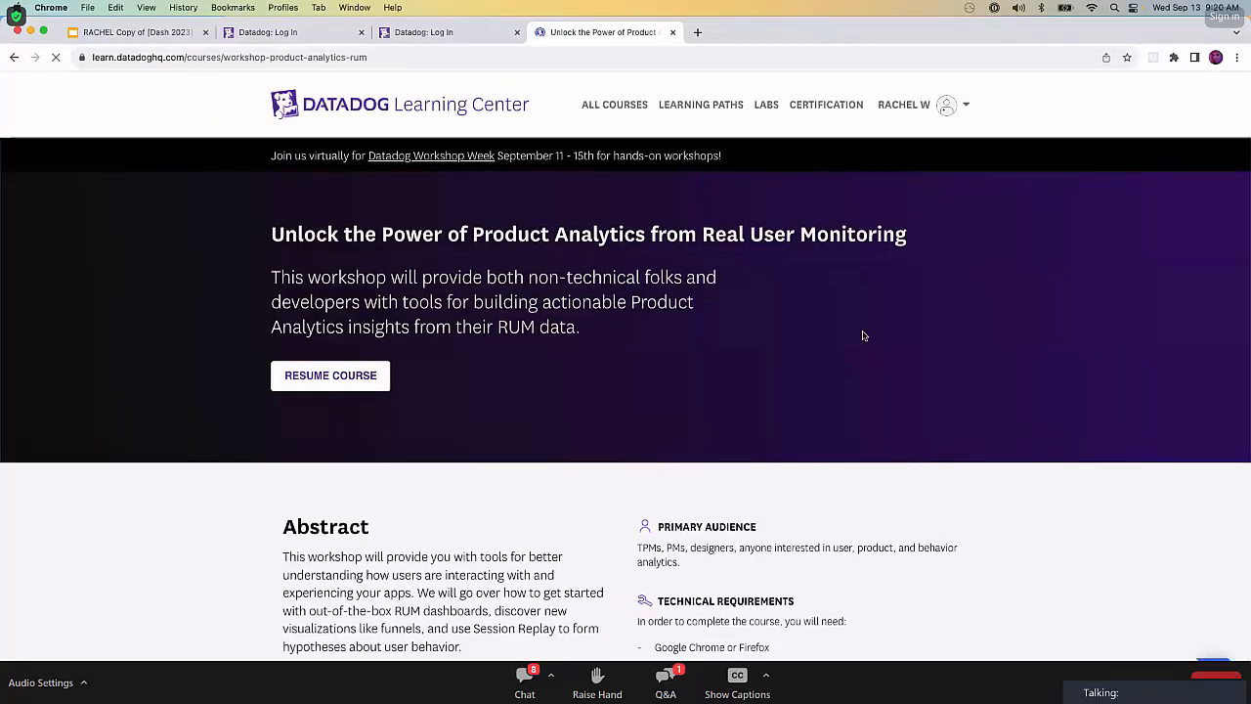
# Resume the Unlock the Power of Product Analytics course, placing its tab beside the slides, and launch its lab.
pyautogui.click(354, 390)
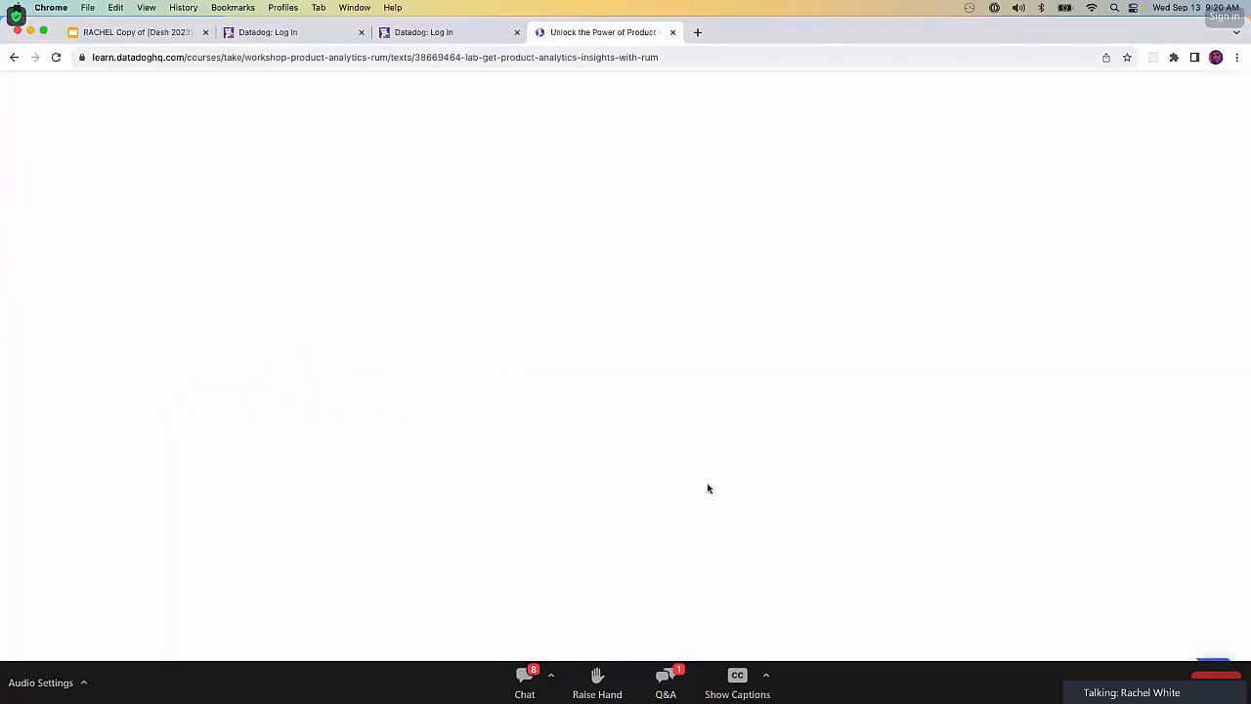
pyautogui.moveTo(611, 30); pyautogui.dragTo(293, 31)
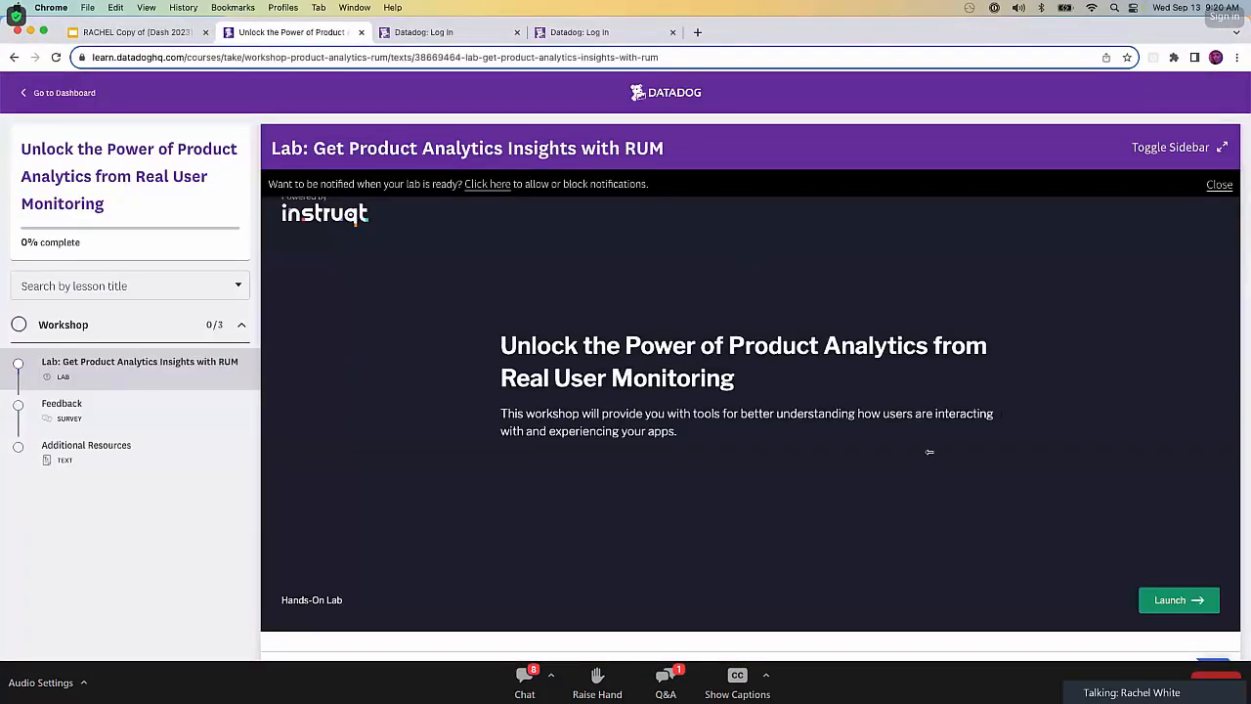
pyautogui.click(1173, 600)
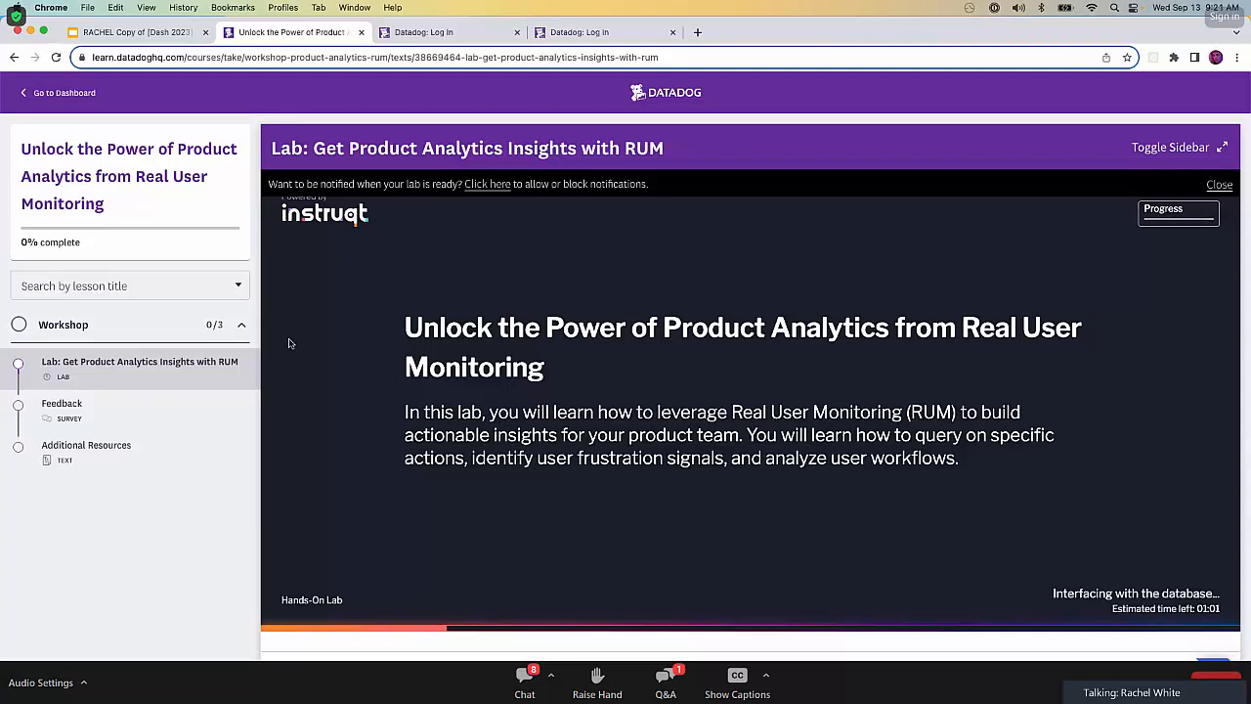
# Go to dtdg.co/d23flow and resume the Monitor and Analyze Critical User Flows course with the lesson sidebar hidden.
pyautogui.click(390, 60)
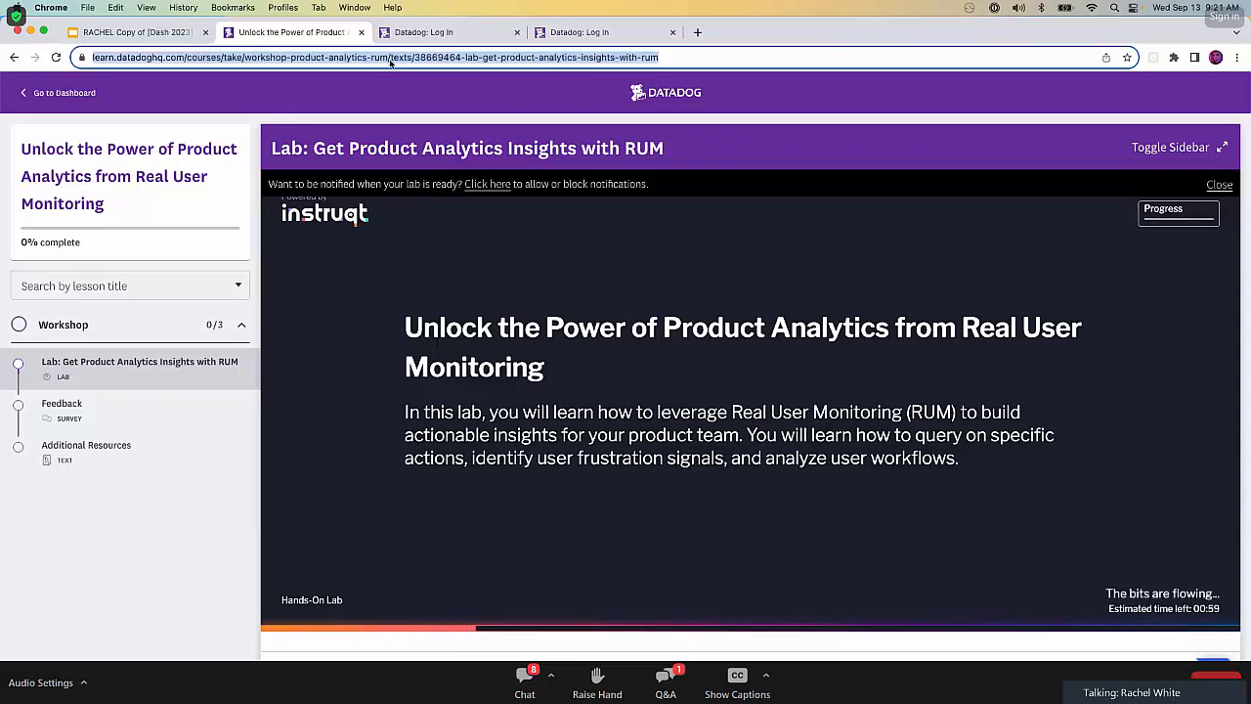
pyautogui.write('dtdg.co')
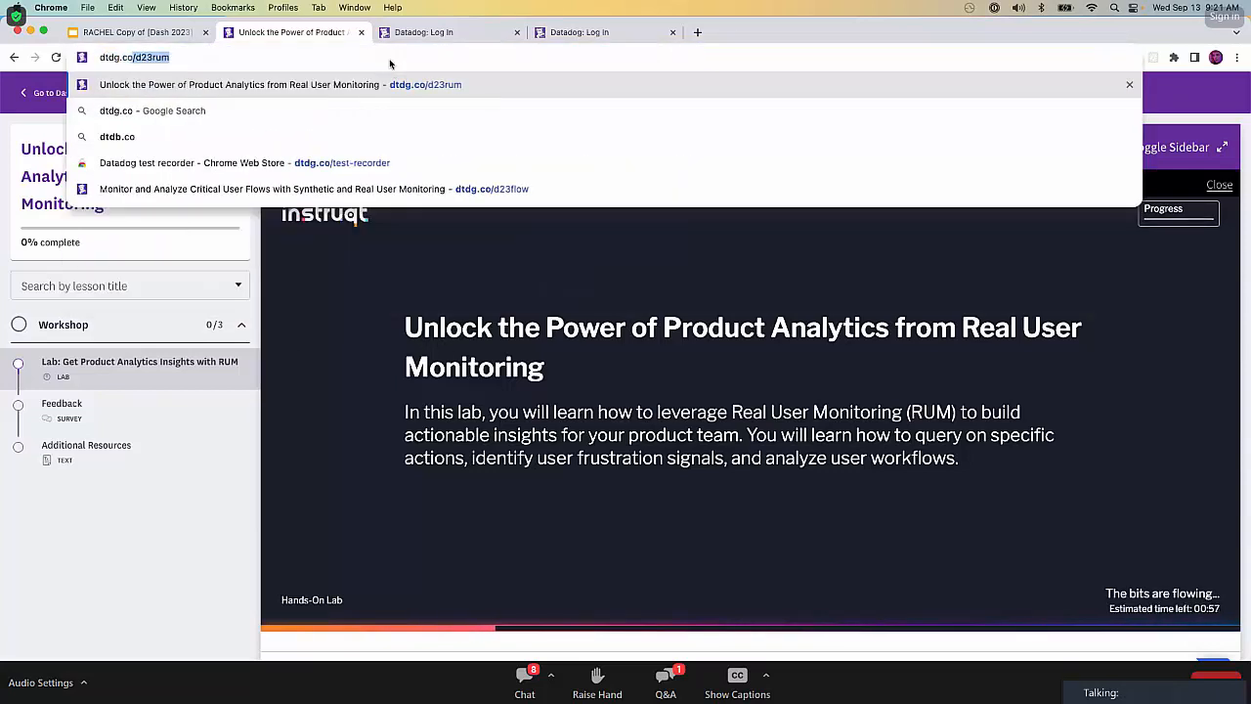
pyautogui.write('/d23flow')
pyautogui.press('Return')
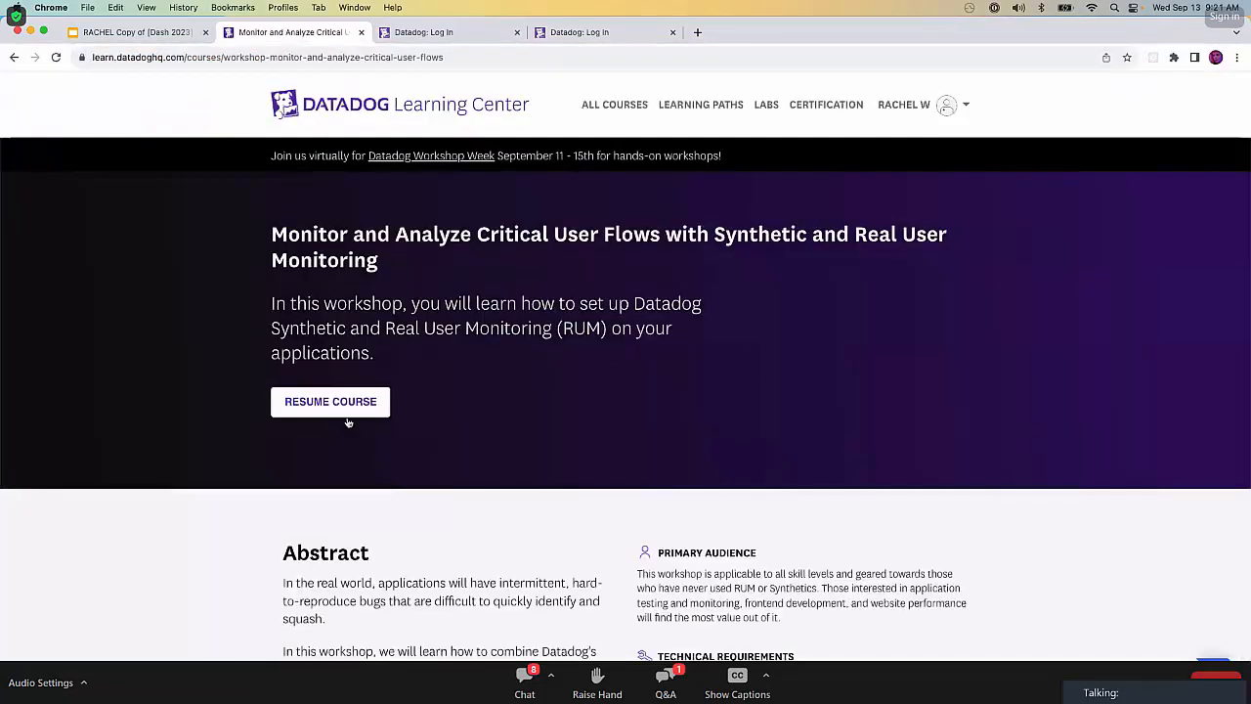
pyautogui.click(346, 410)
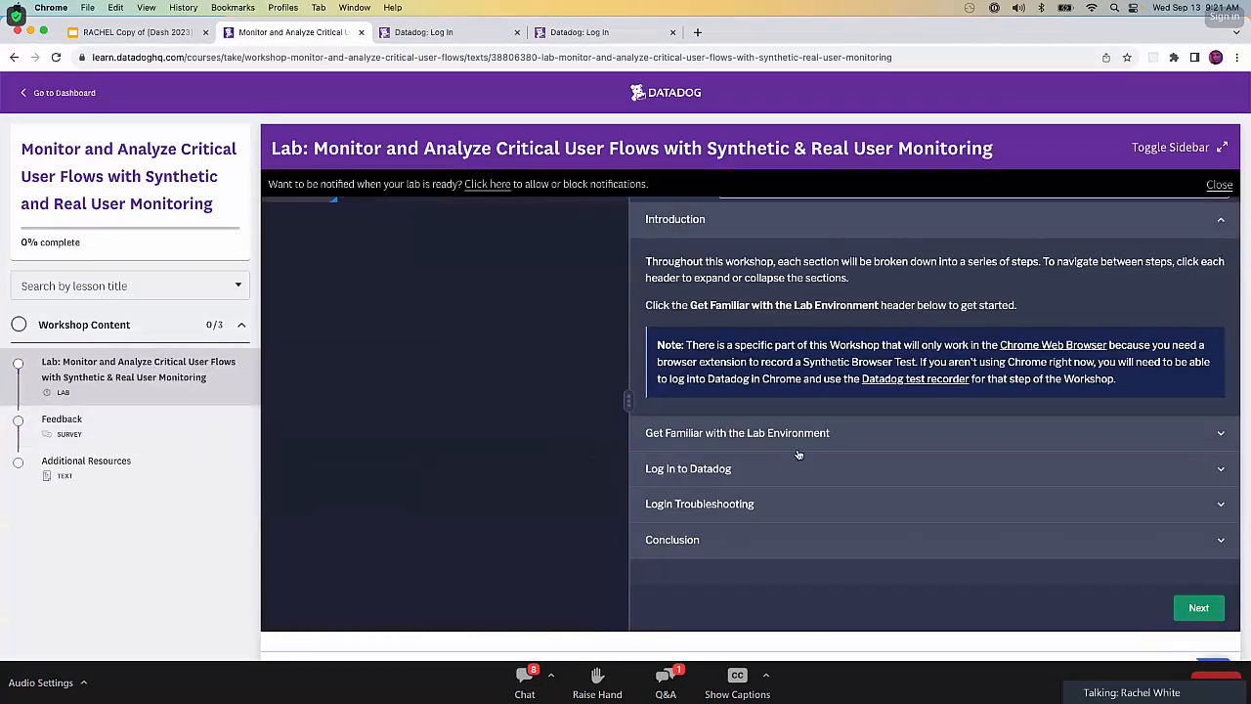
pyautogui.click(1221, 148)
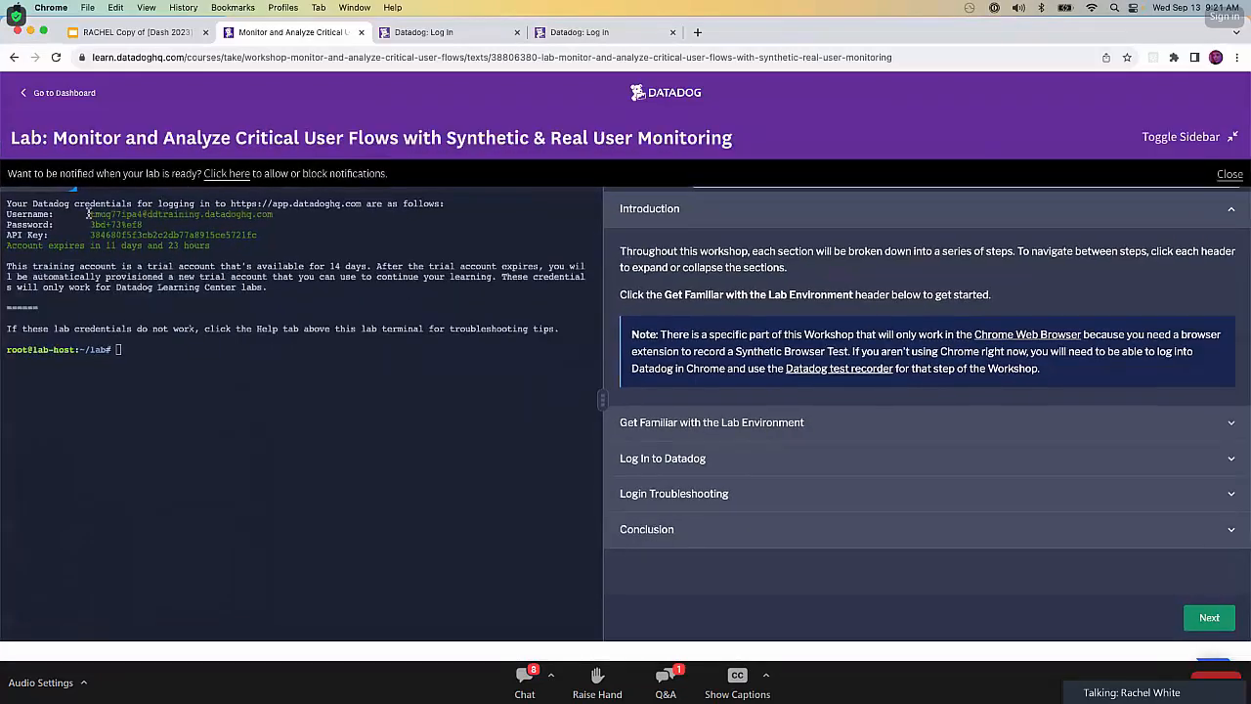
# Copy the lab account's username from the terminal into the Datadog login form, dismissing the lab notification banner.
pyautogui.moveTo(90, 213); pyautogui.dragTo(276, 214)
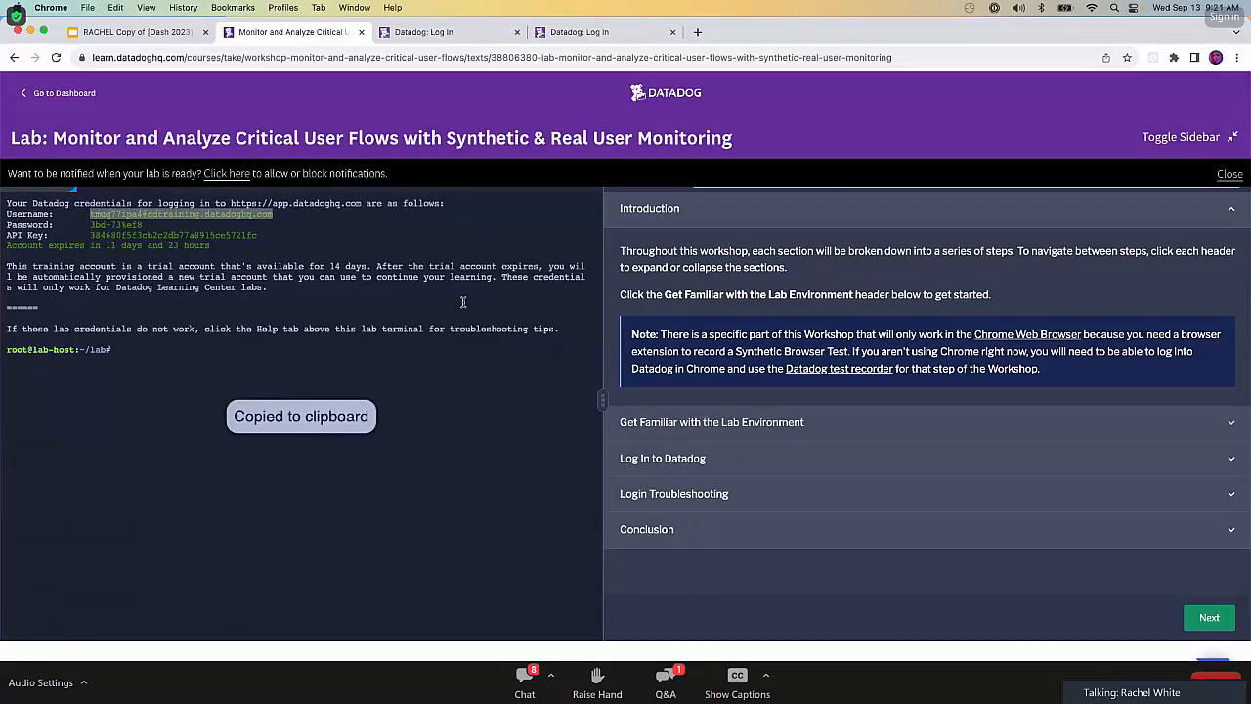
pyautogui.click(1231, 176)
pyautogui.click(423, 34)
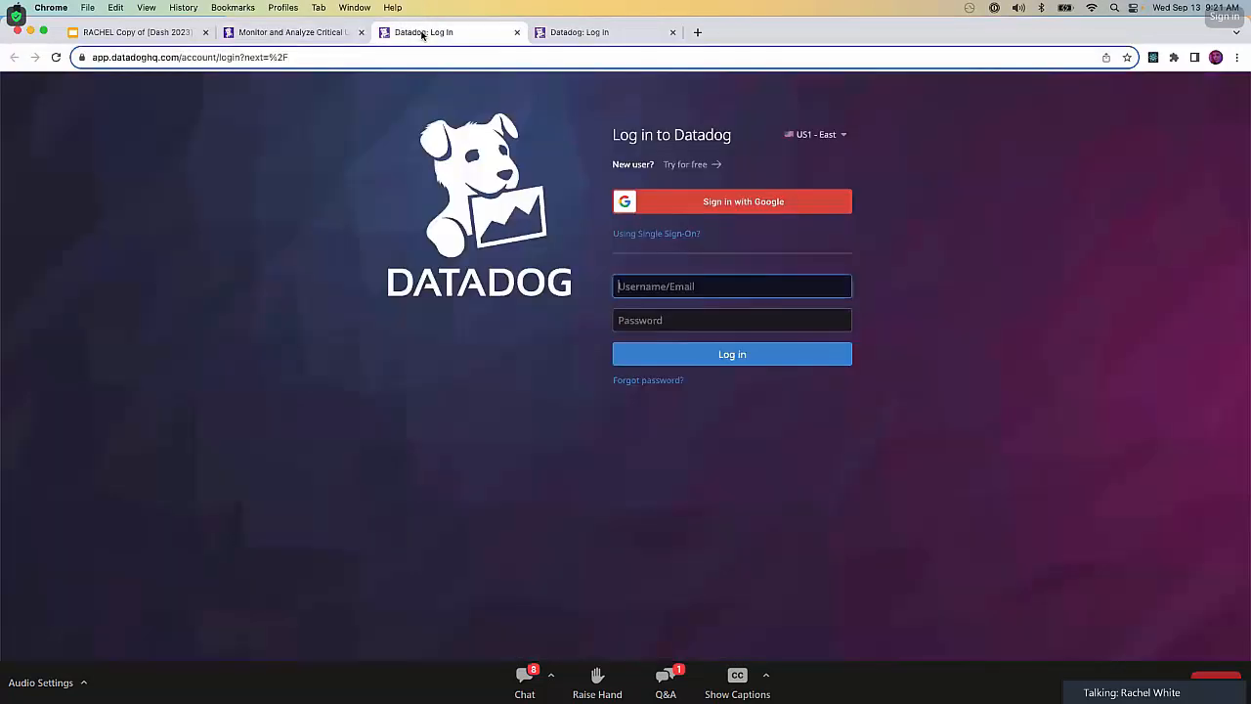
pyautogui.hotkey('ctrl', 'v')
# Copy the lab account's password from the terminal into the Datadog login form and log in.
pyautogui.click(293, 32)
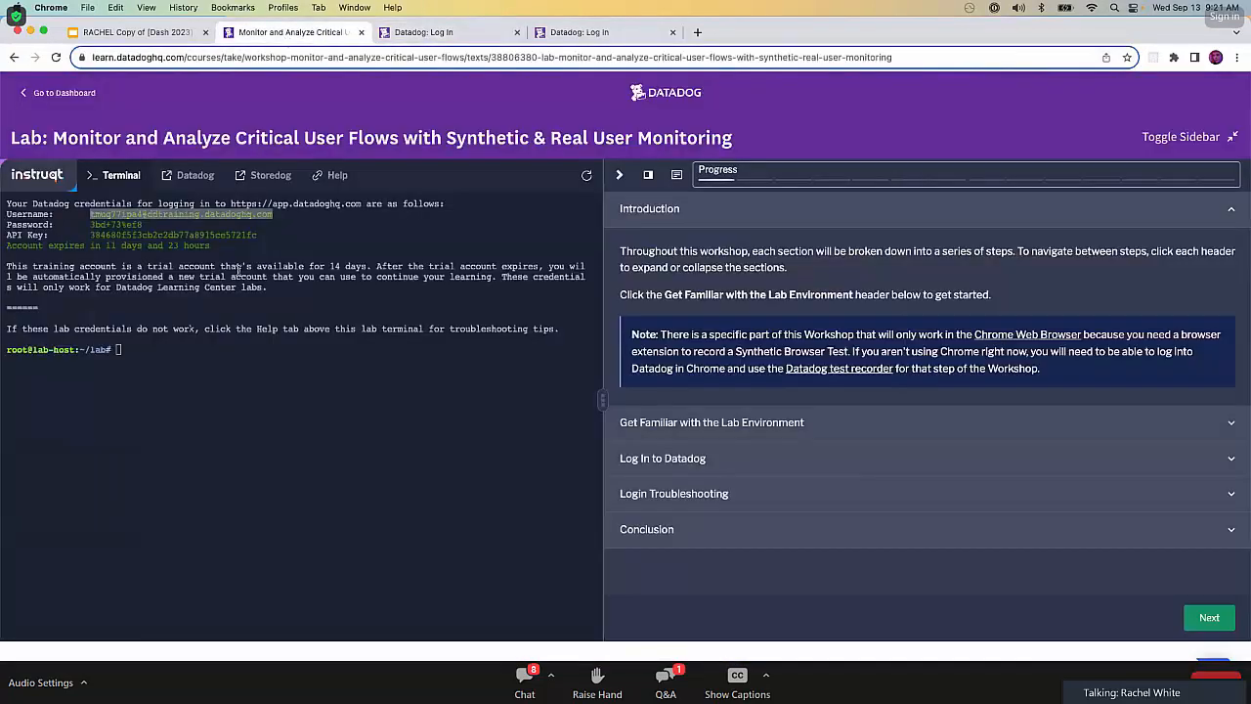
pyautogui.doubleClick(115, 224)
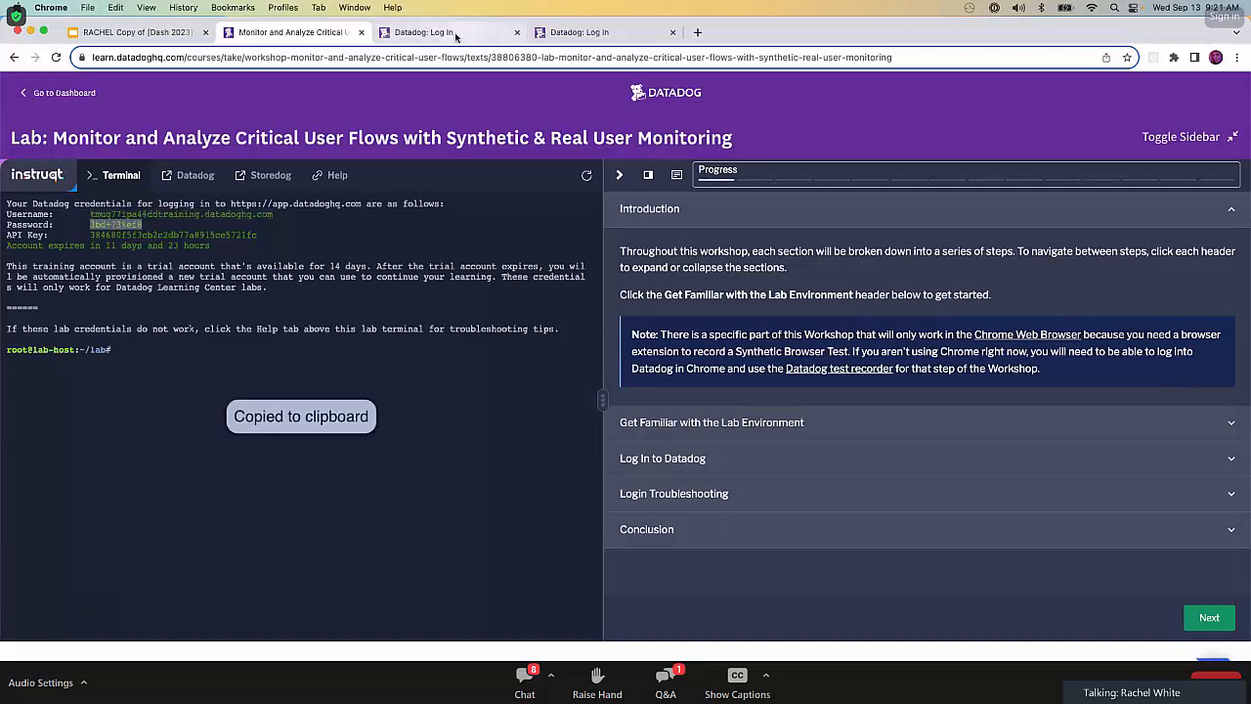
pyautogui.click(423, 33)
pyautogui.click(676, 319)
pyautogui.hotkey('ctrl', 'v')
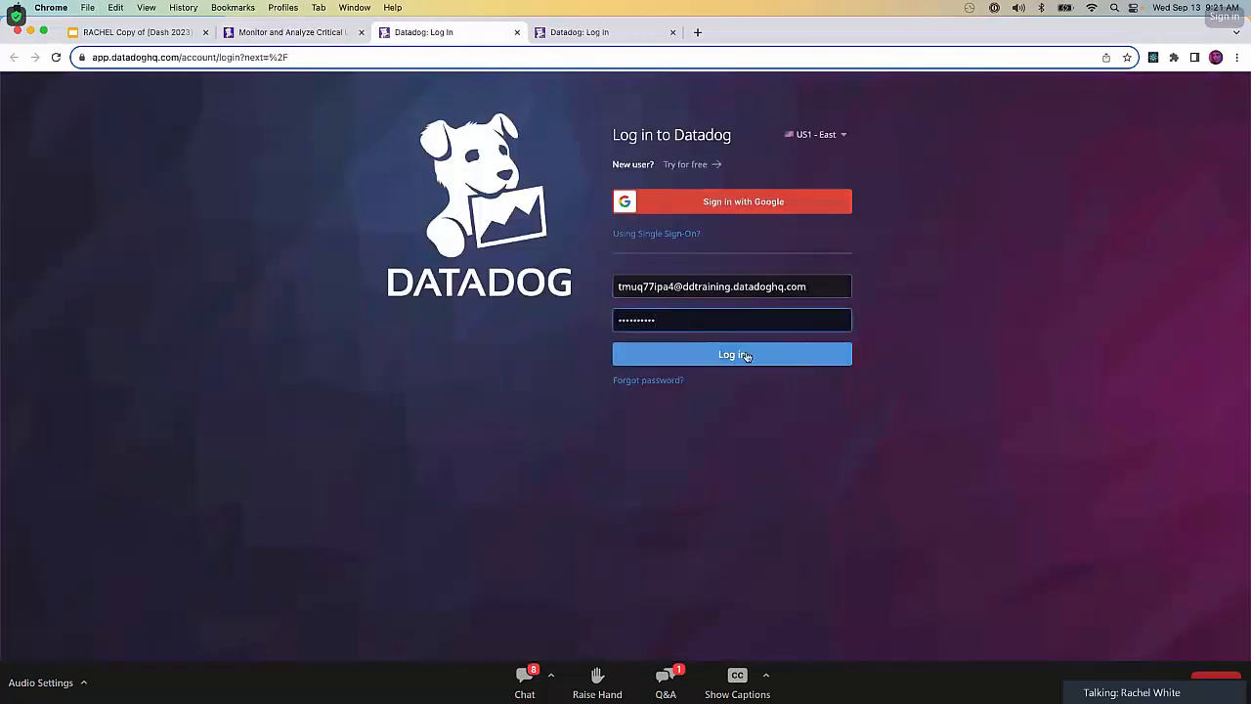
pyautogui.click(746, 356)
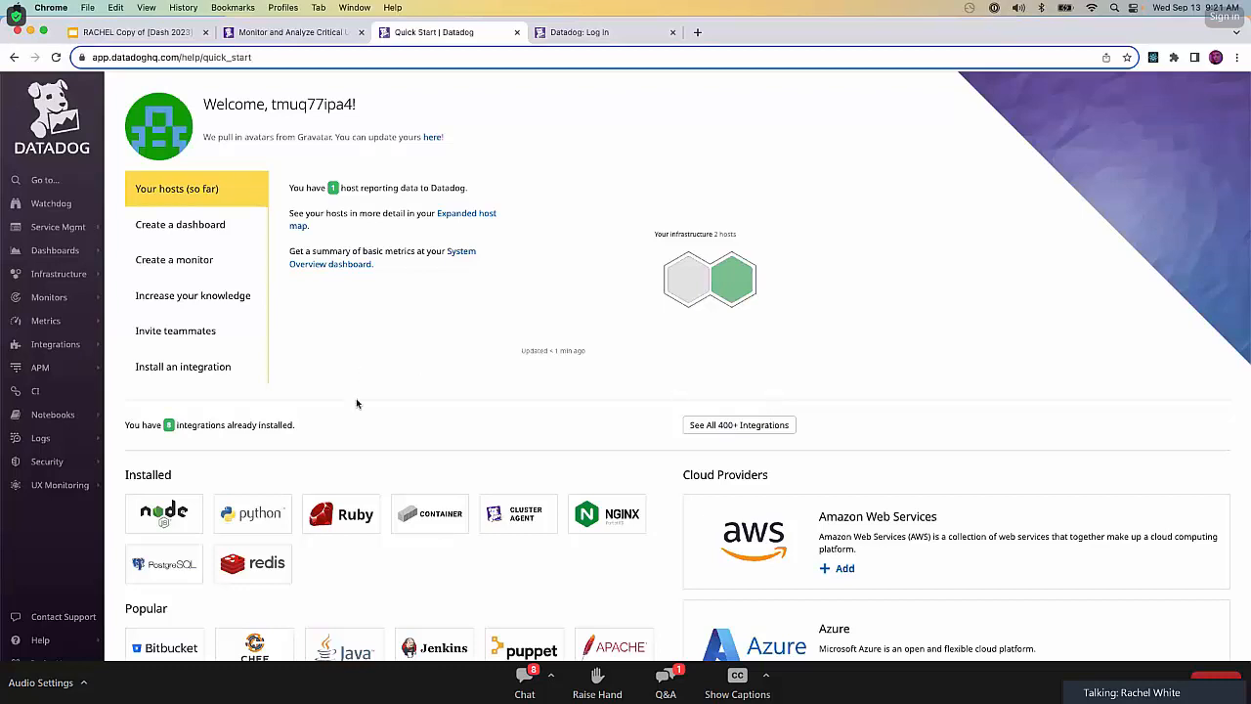
# Return to the lab instructions and expand the Get Familiar with the Lab Environment section.
pyautogui.moveTo(53, 664)
pyautogui.moveTo(62, 493)
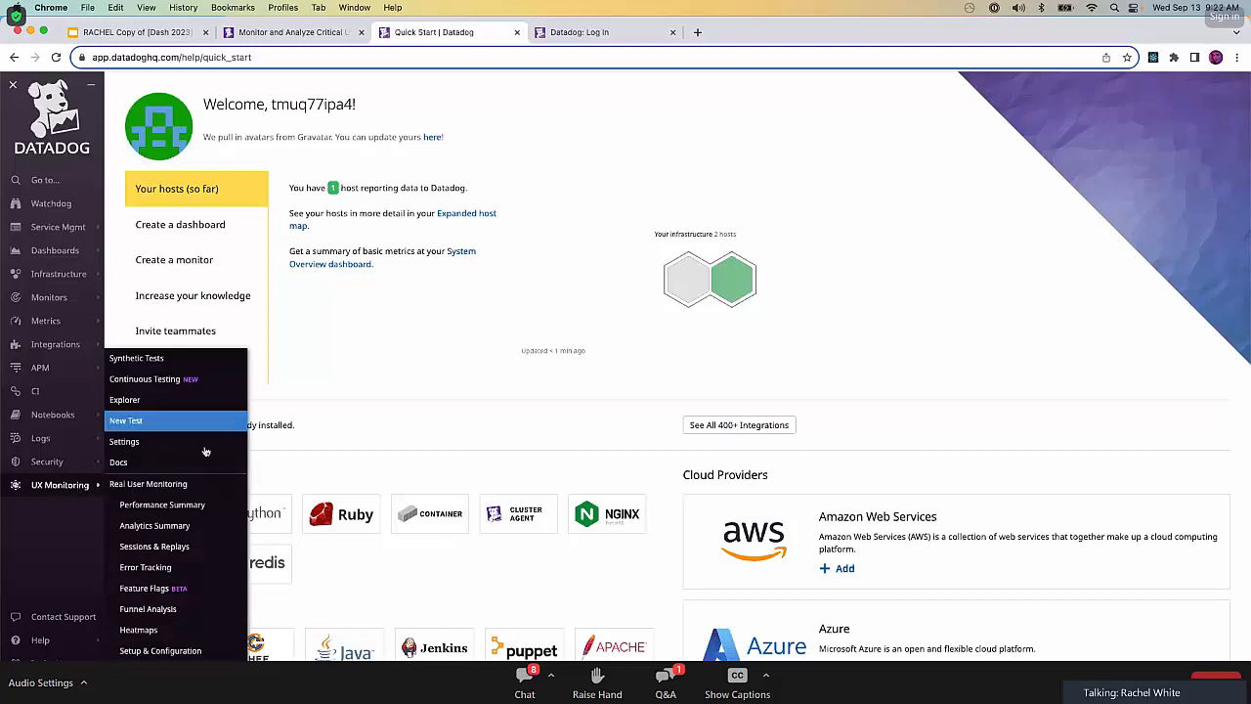
pyautogui.click(290, 33)
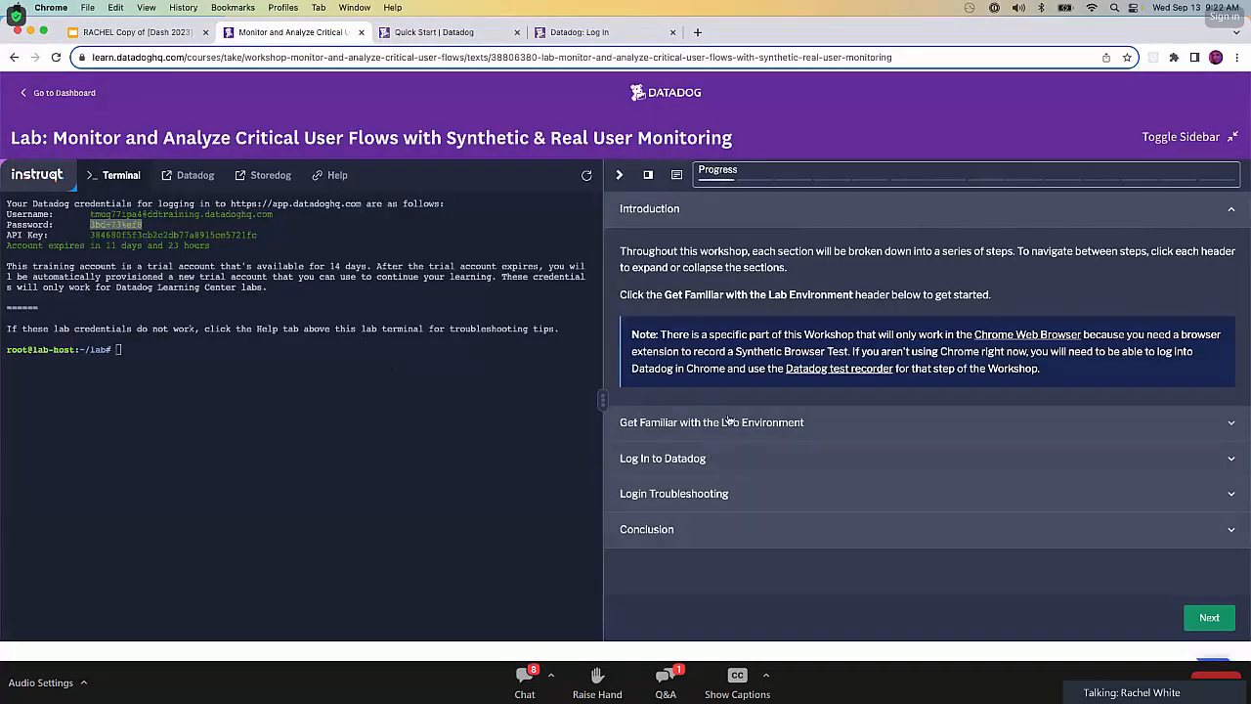
pyautogui.click(729, 421)
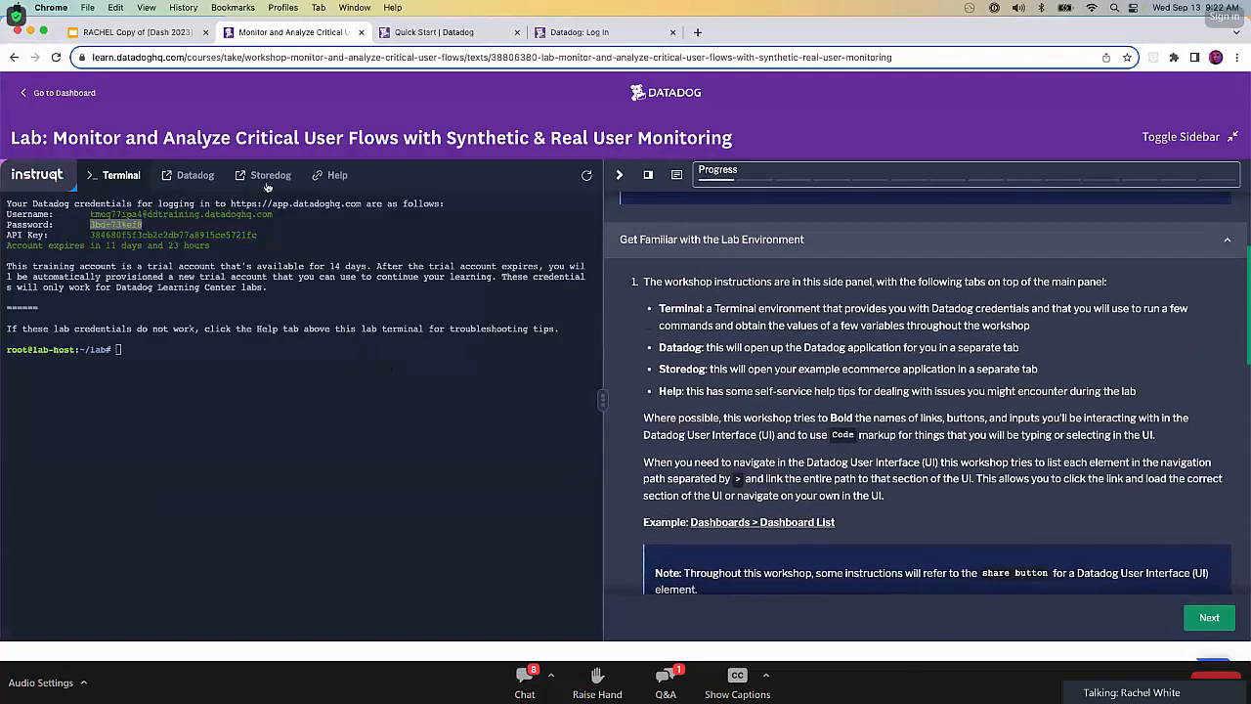
# Open the lab's Storedog example store and look over its home page products and banners.
pyautogui.click(268, 178)
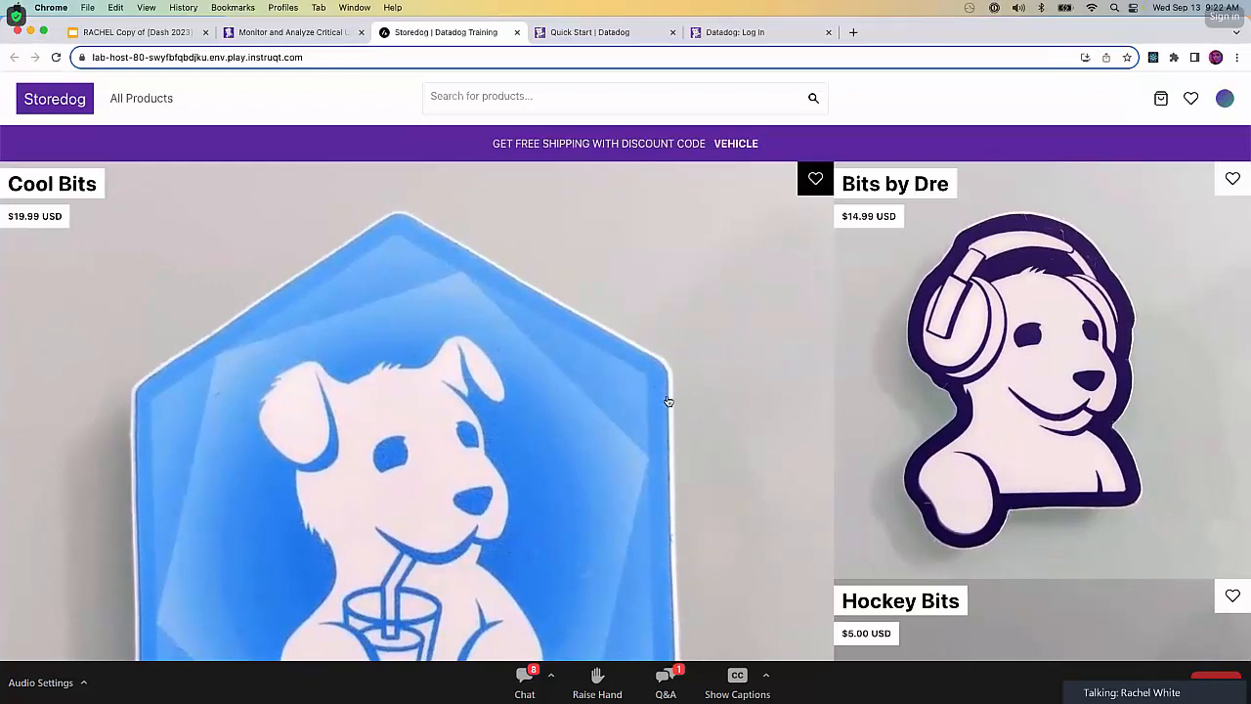
pyautogui.scroll(-8, 665, 395)
pyautogui.scroll(-3, 668, 395)
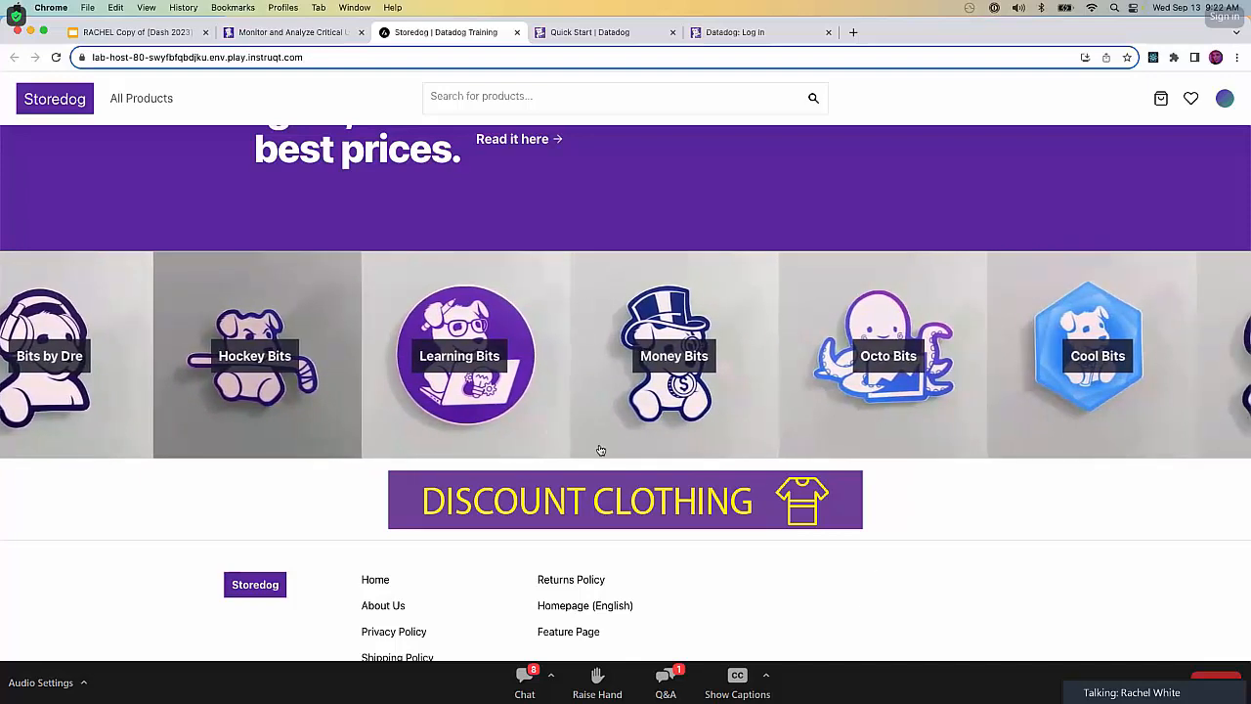
pyautogui.scroll(-3, 632, 439)
pyautogui.scroll(12, 721, 244)
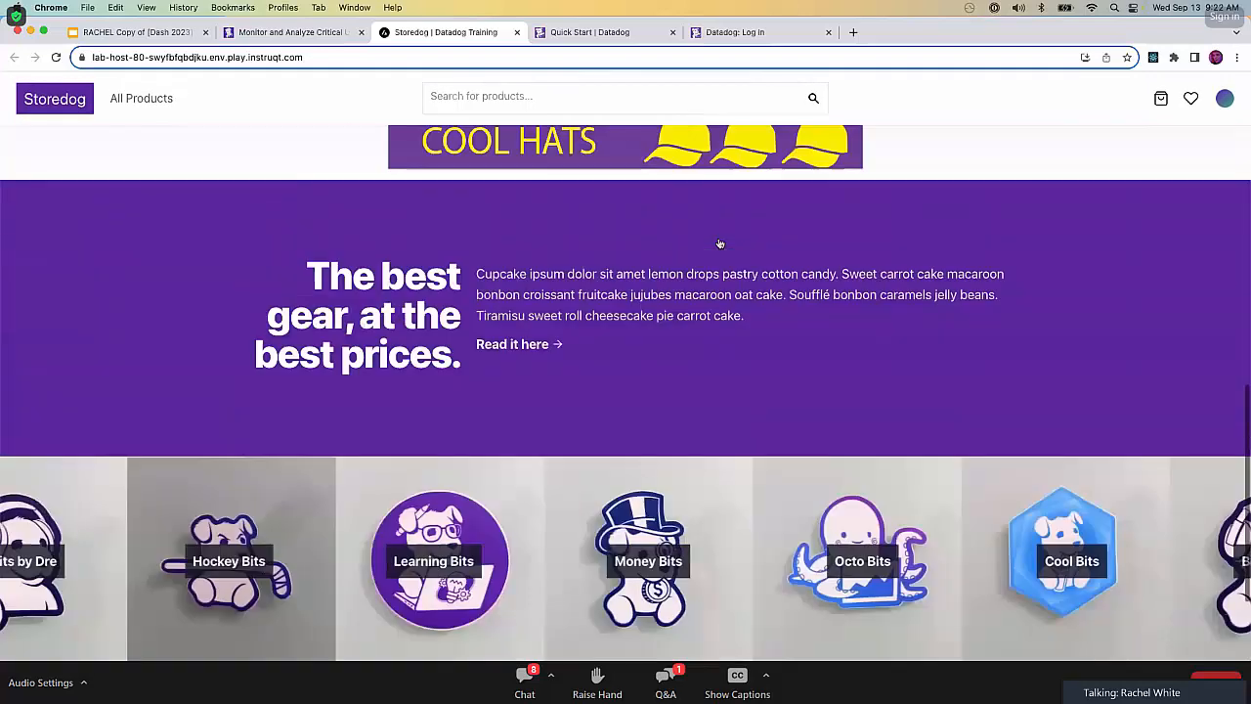
pyautogui.scroll(-2, 720, 243)
pyautogui.scroll(-4, 1056, 362)
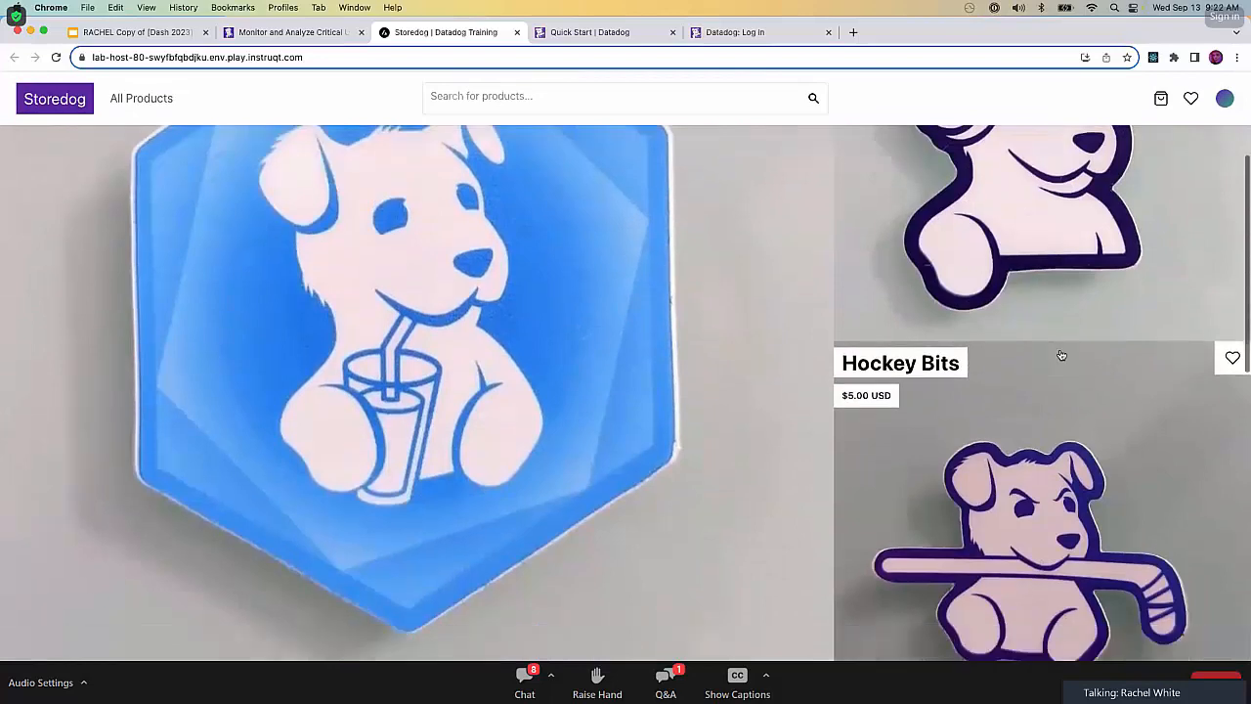
# Add the Hockey Bits product to the Storedog cart and complete the checkout, closing the cart panel.
pyautogui.click(1038, 385)
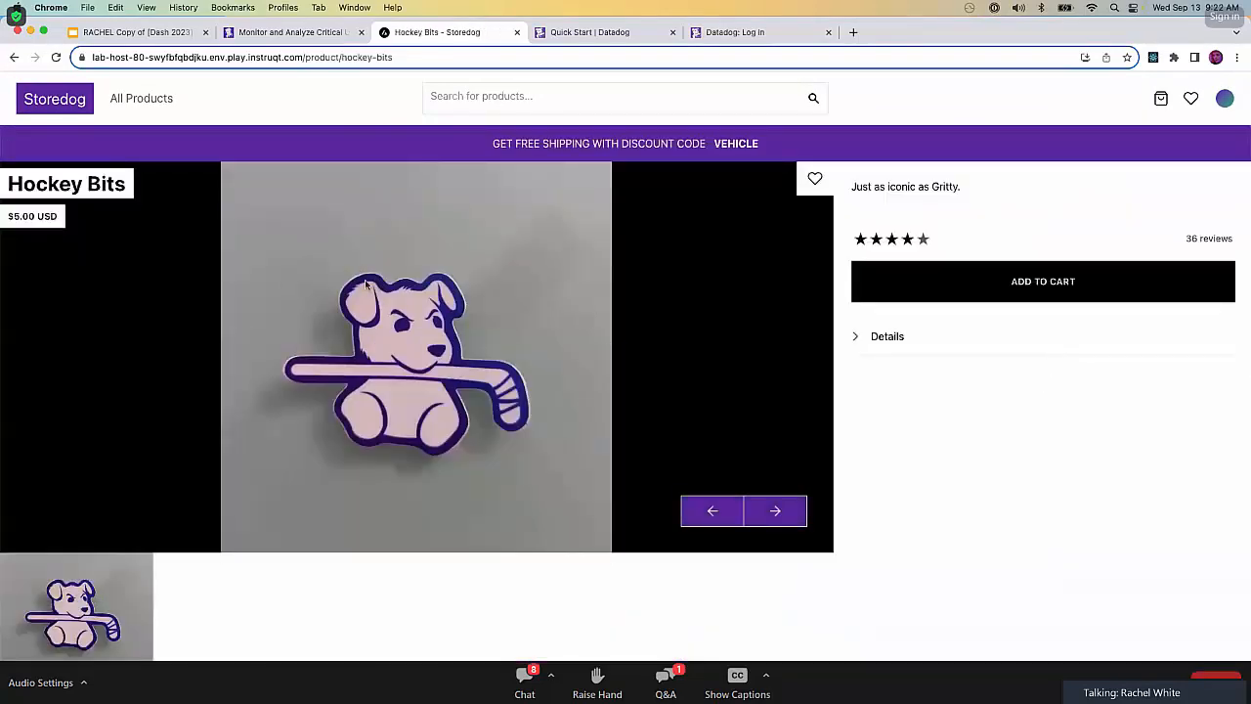
pyautogui.click(1062, 283)
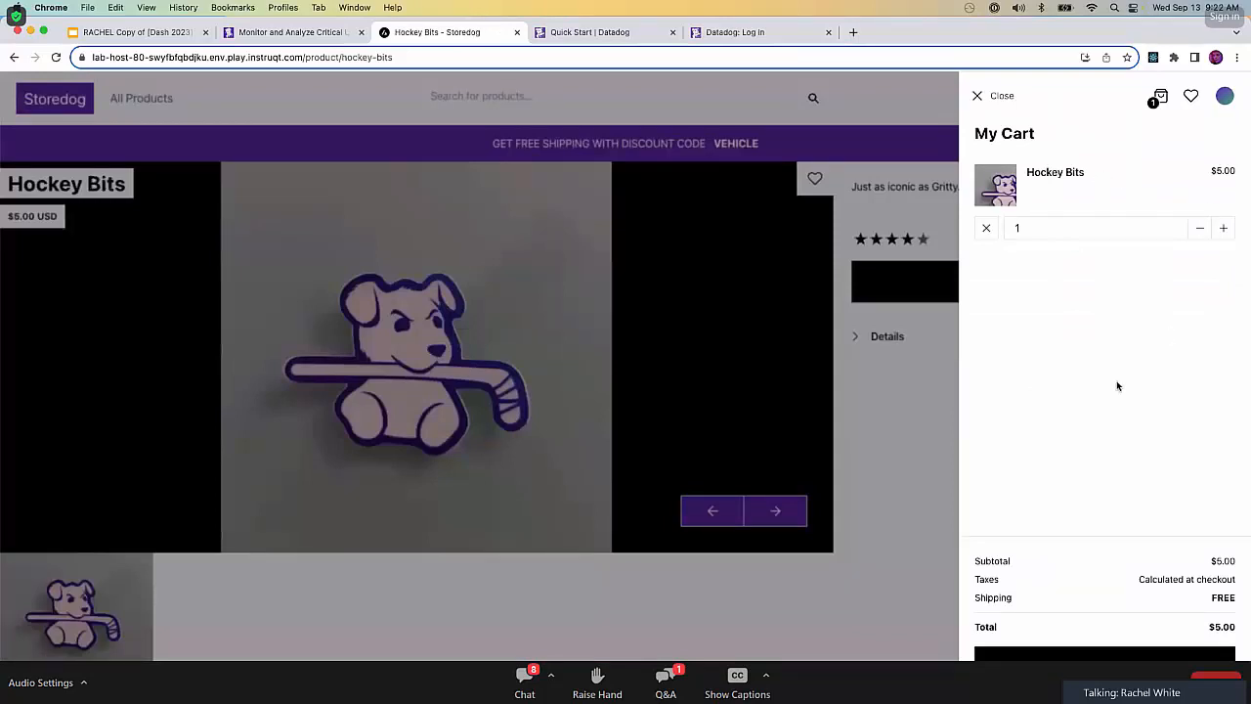
pyautogui.click(1093, 653)
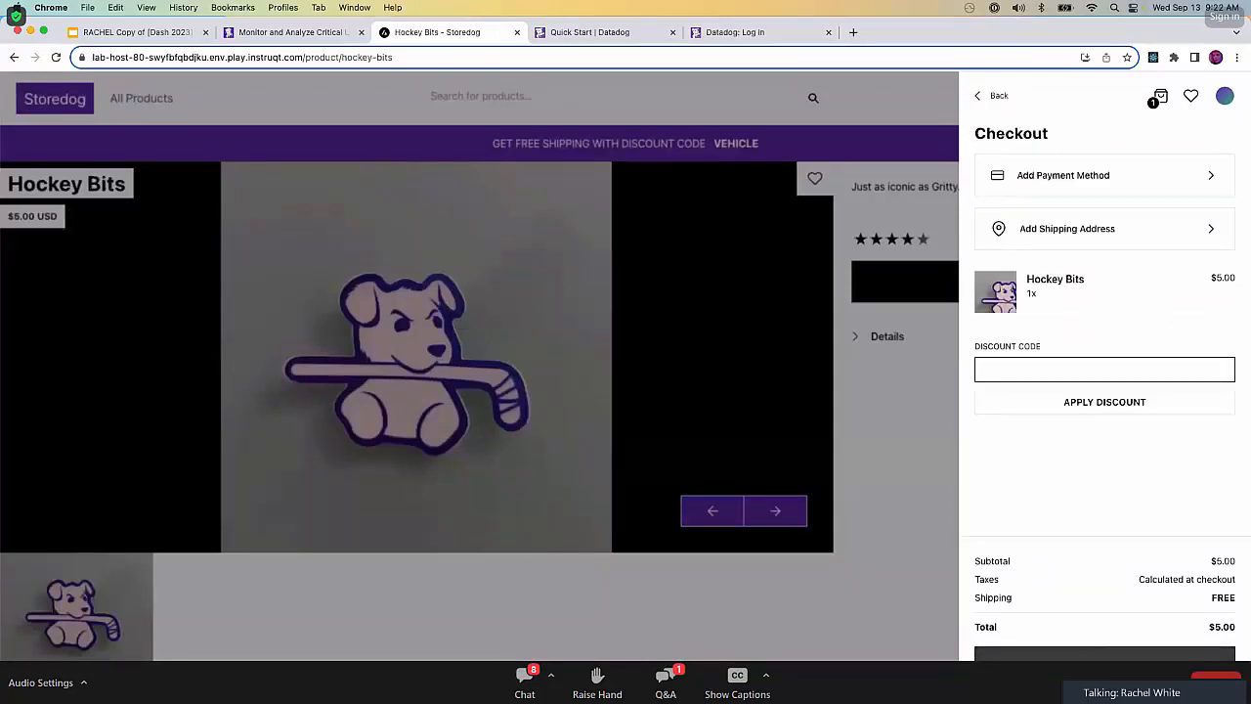
pyautogui.click(1095, 654)
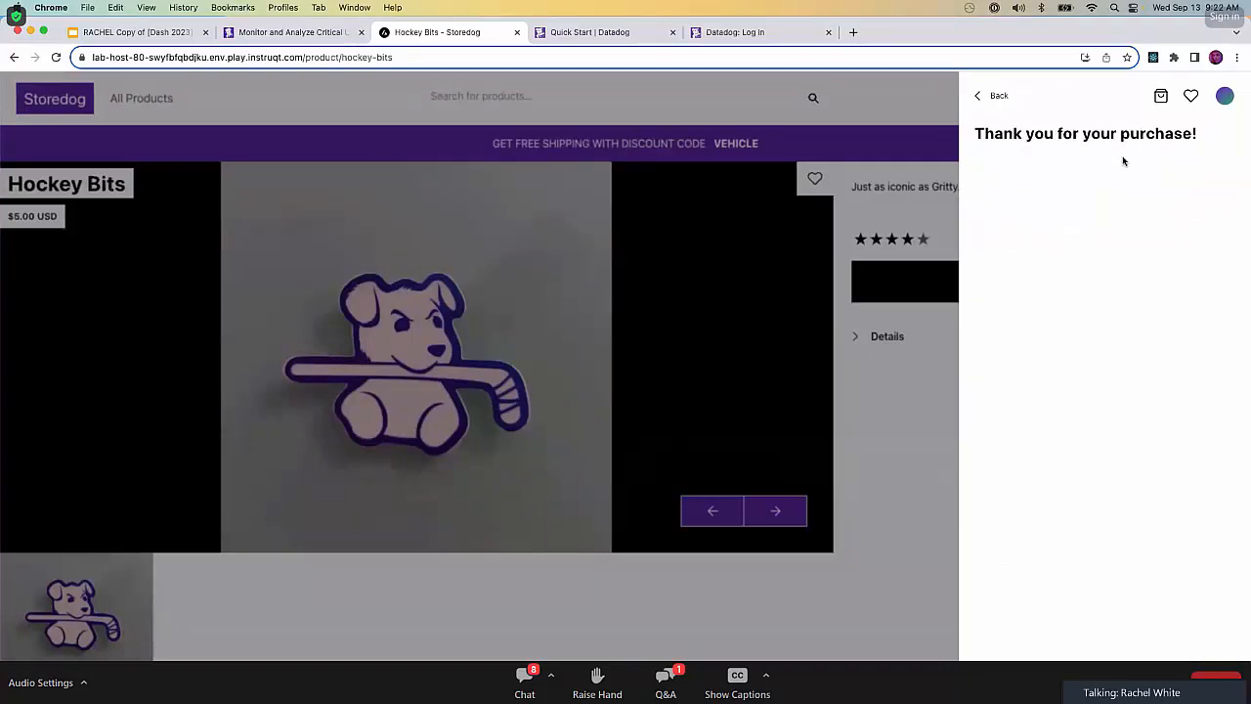
pyautogui.click(983, 96)
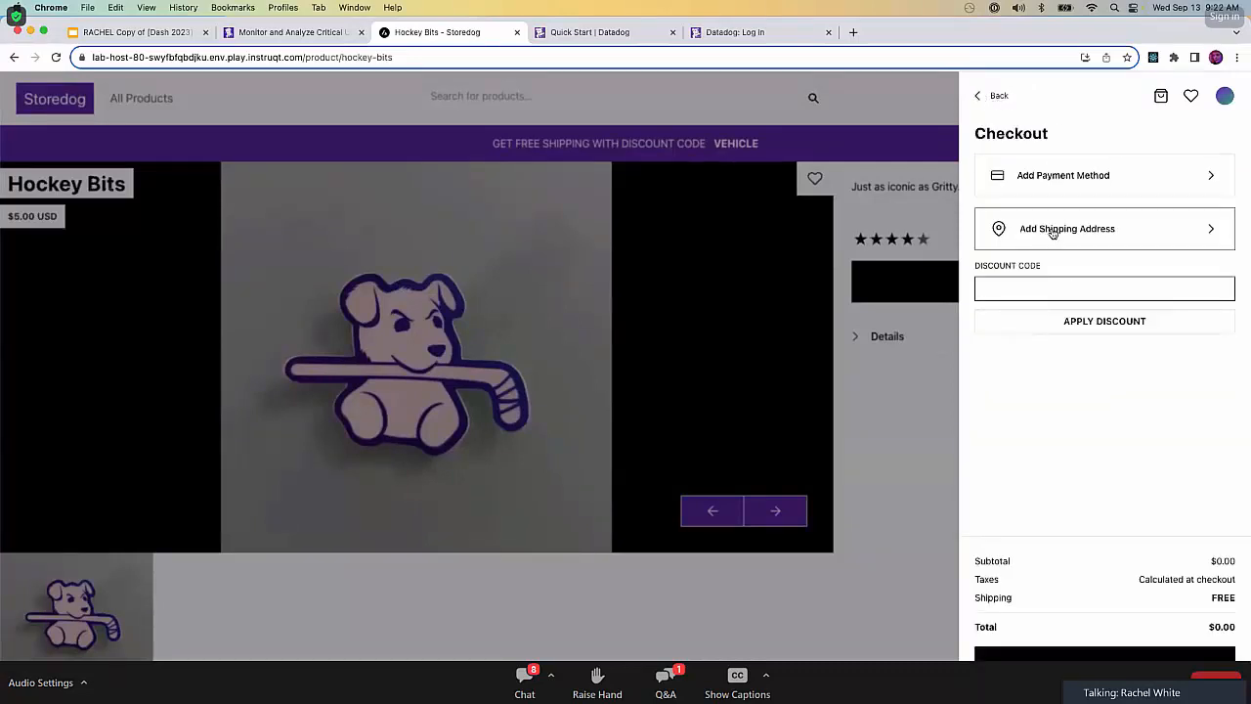
pyautogui.click(987, 96)
pyautogui.click(981, 98)
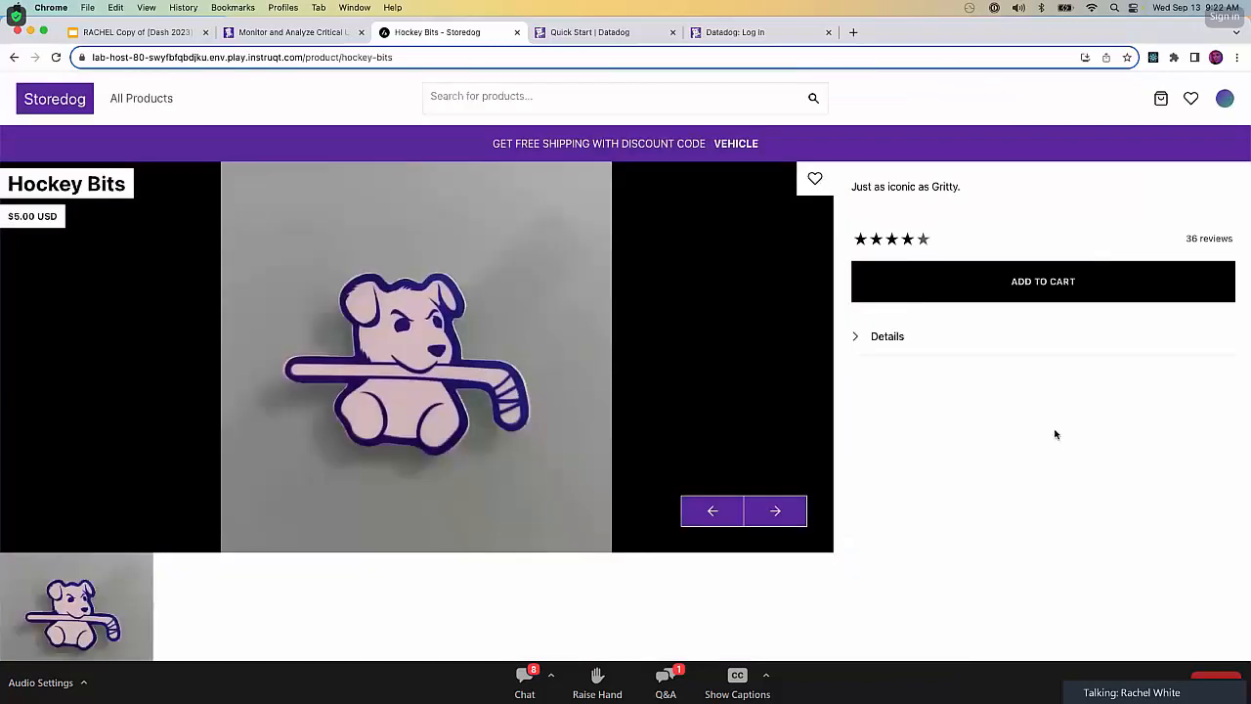
# Look at the lab's Help page of common support questions, returning to the terminal view.
pyautogui.click(282, 34)
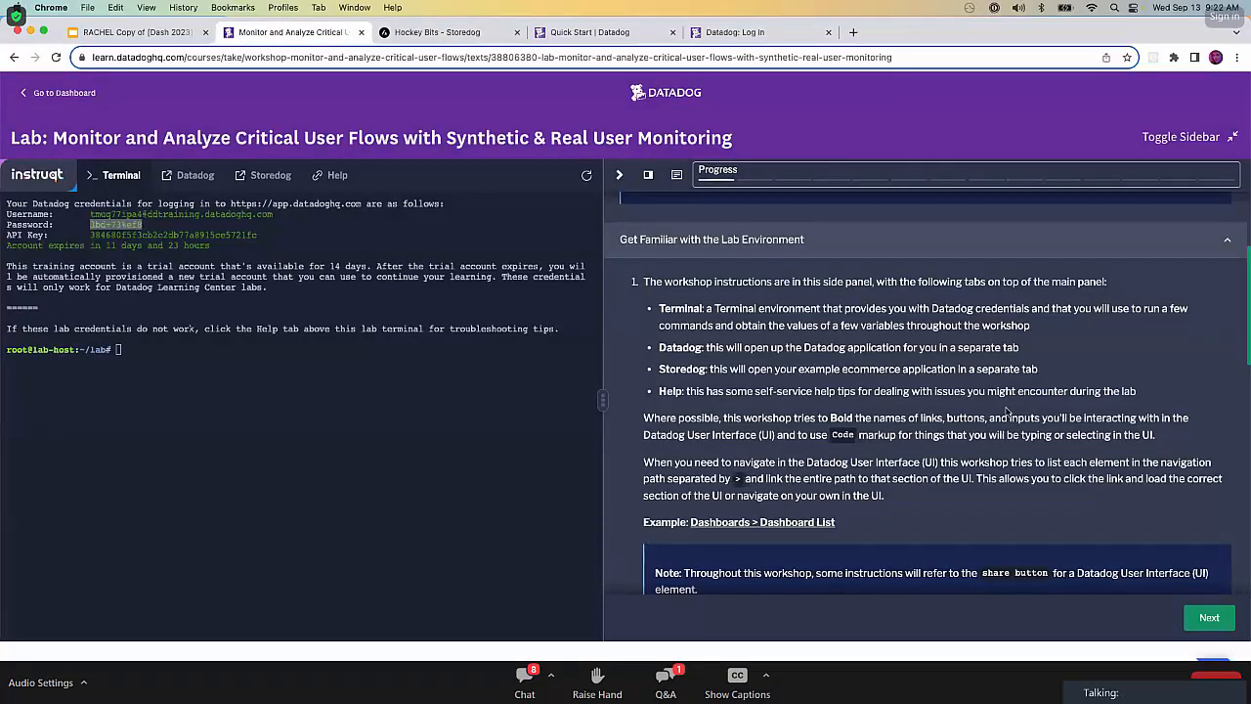
pyautogui.click(327, 180)
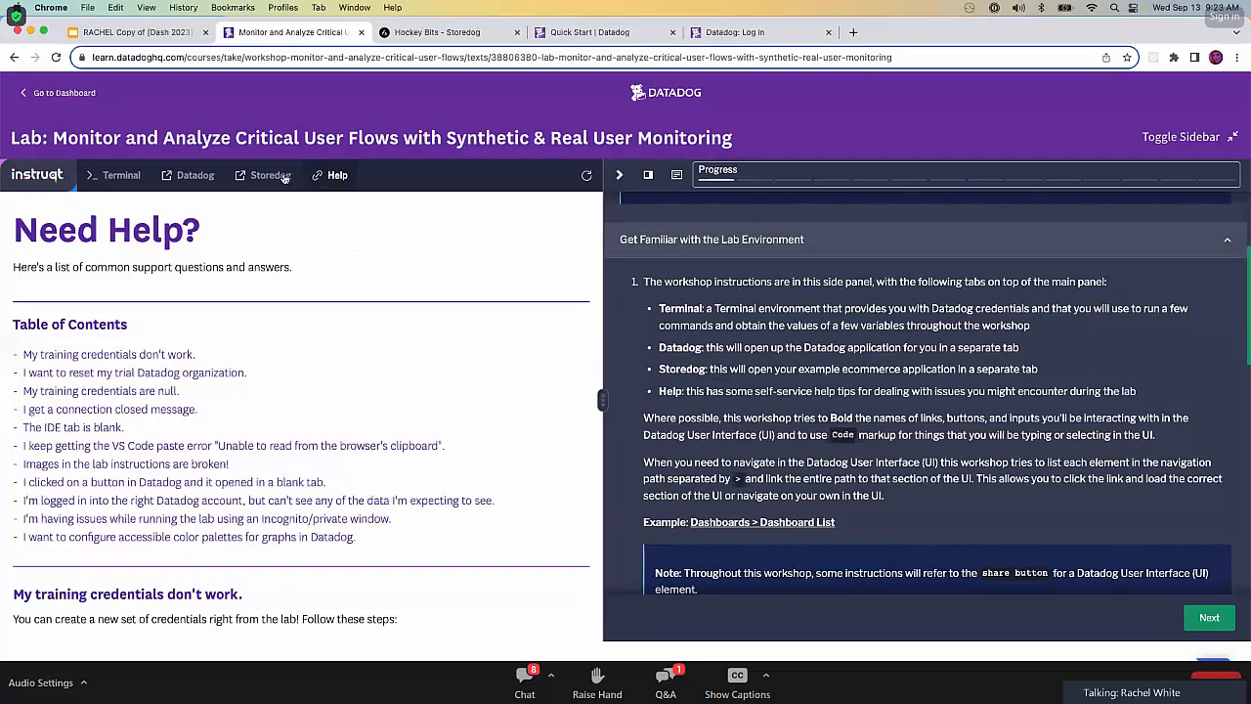
pyautogui.click(113, 174)
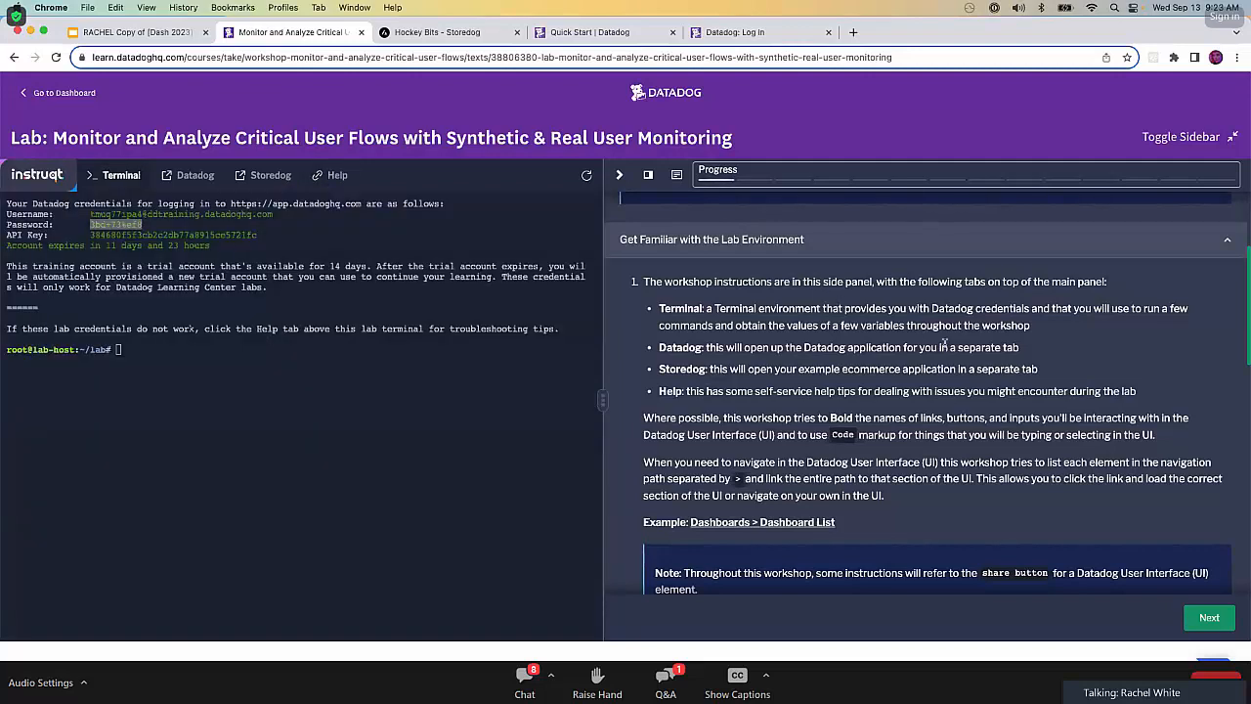
# Read the Get Familiar with the Lab Environment instructions on the share button, notes, protips, further reading and workshop stages.
pyautogui.scroll(-2, 943, 342)
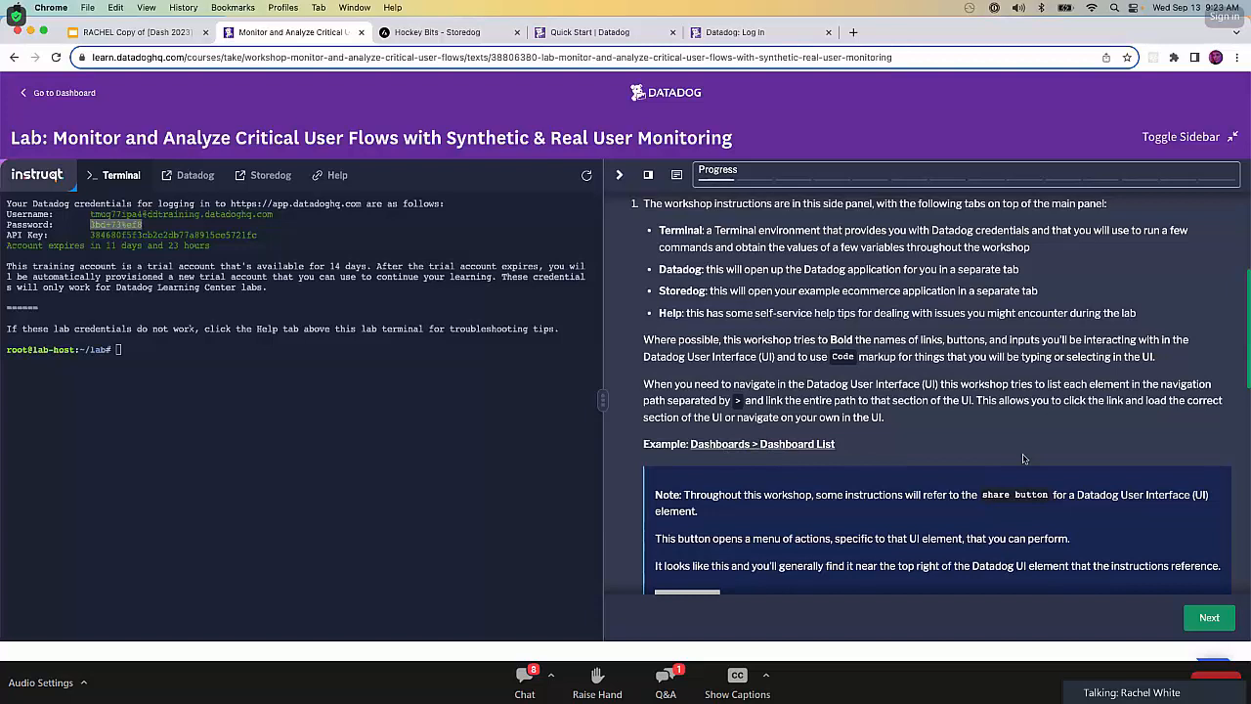
pyautogui.scroll(-2, 1023, 458)
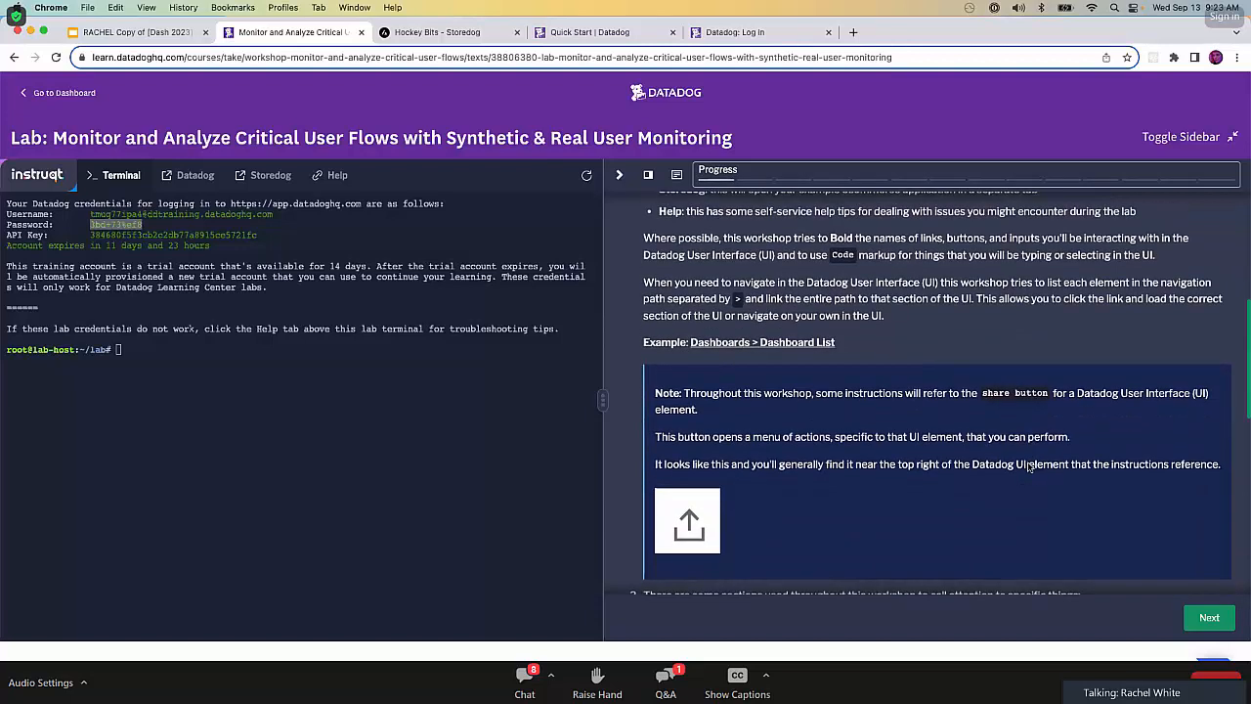
pyautogui.scroll(-1, 1029, 467)
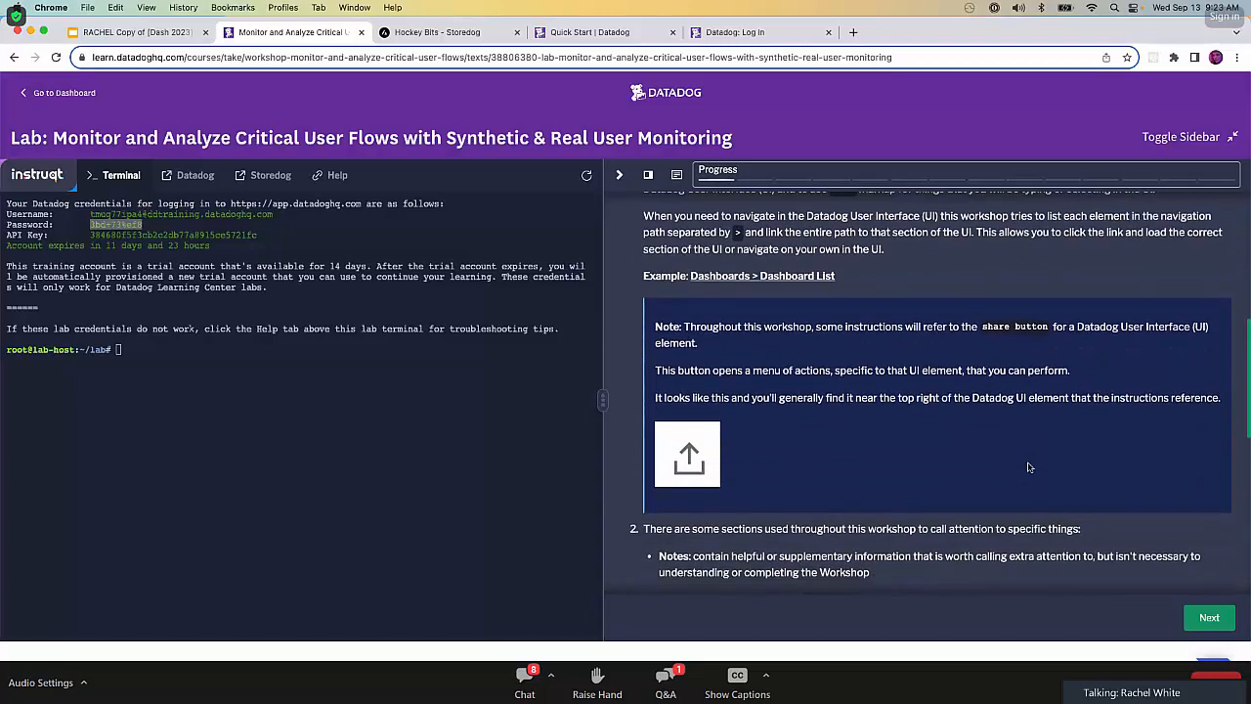
pyautogui.scroll(-2, 1029, 468)
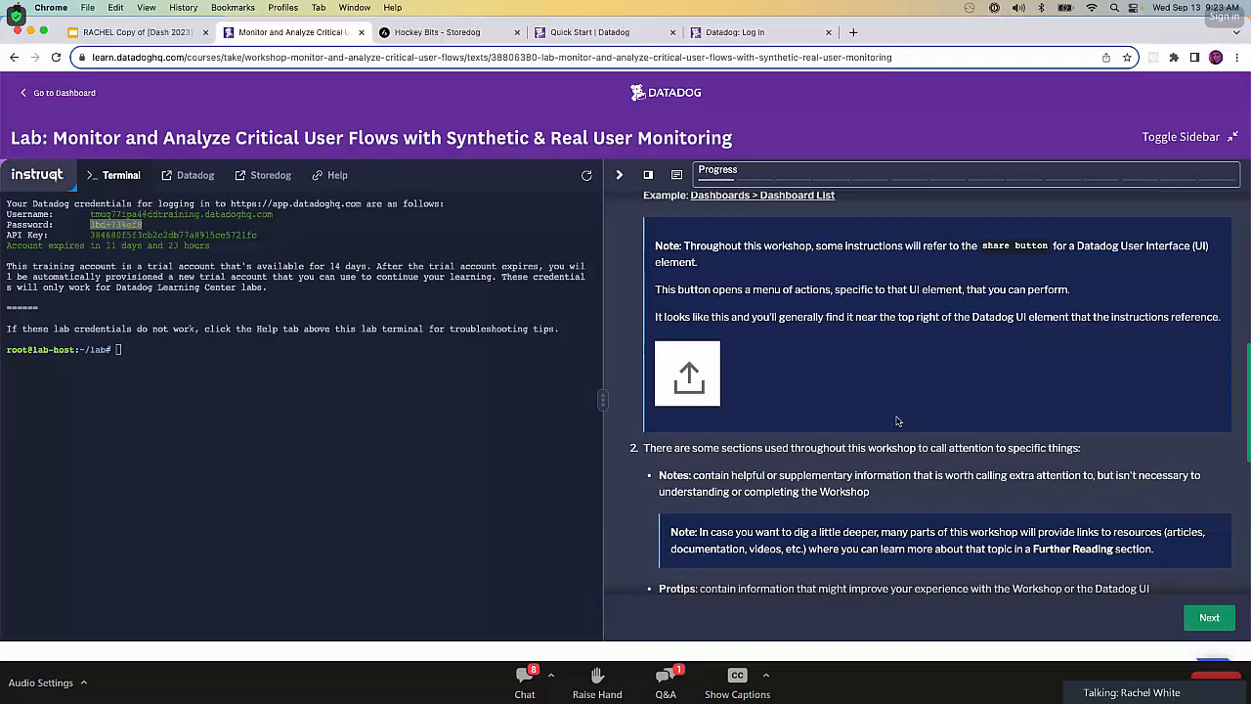
pyautogui.scroll(-3, 898, 421)
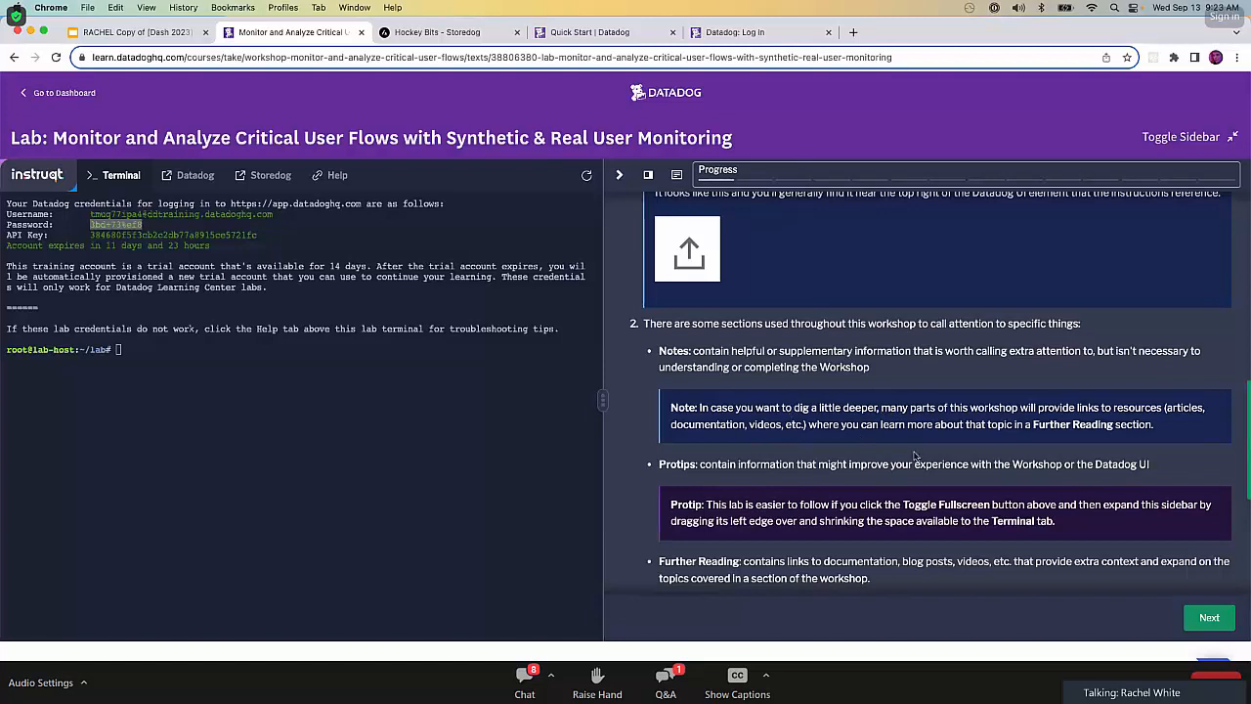
pyautogui.scroll(-2, 905, 409)
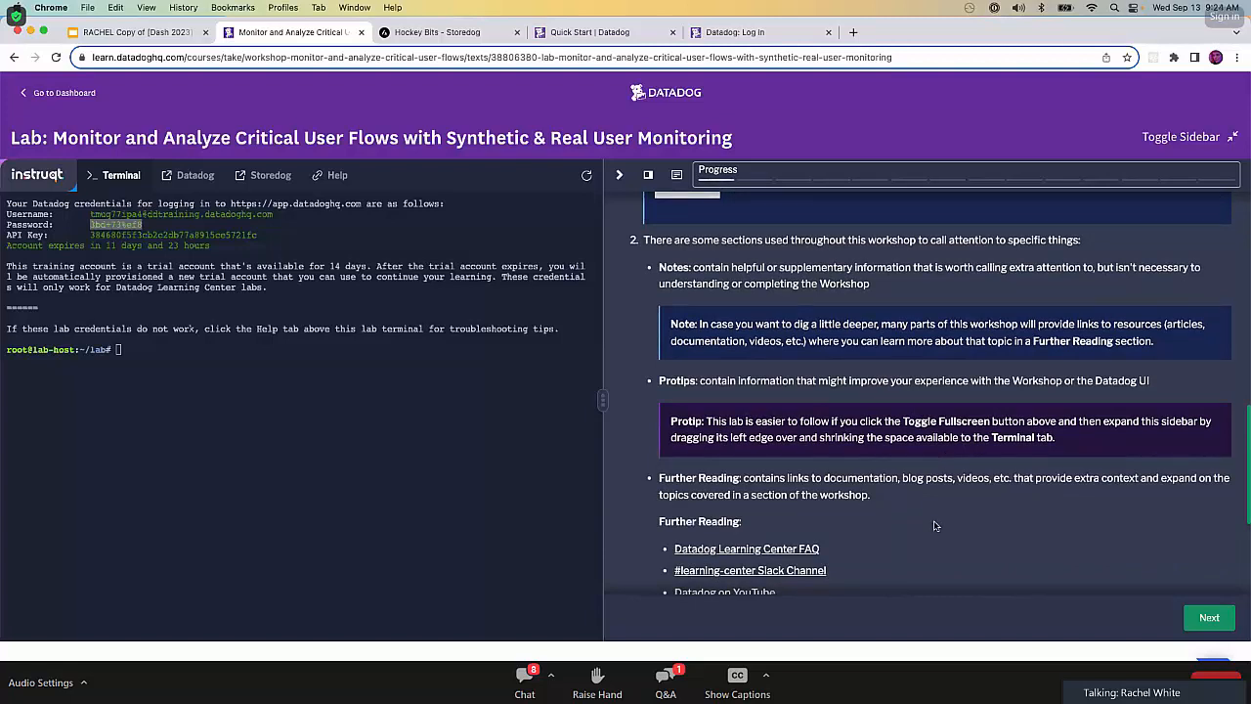
pyautogui.scroll(-3, 934, 526)
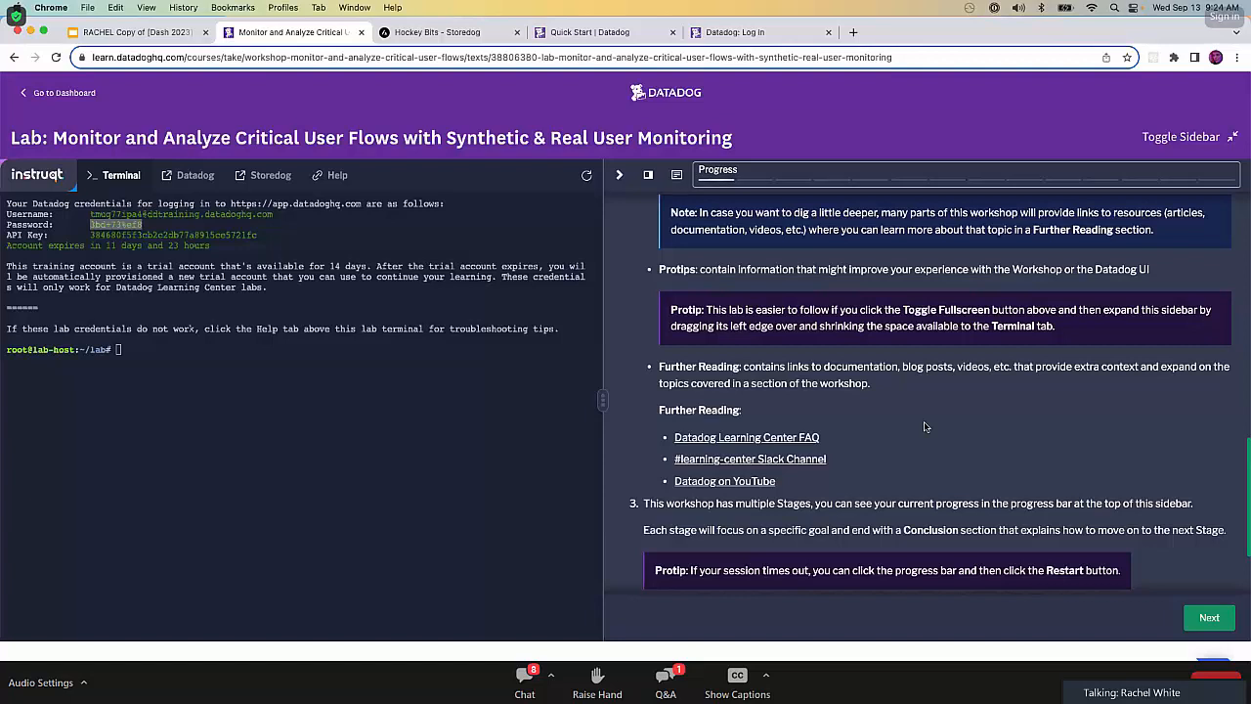
pyautogui.scroll(-2, 925, 426)
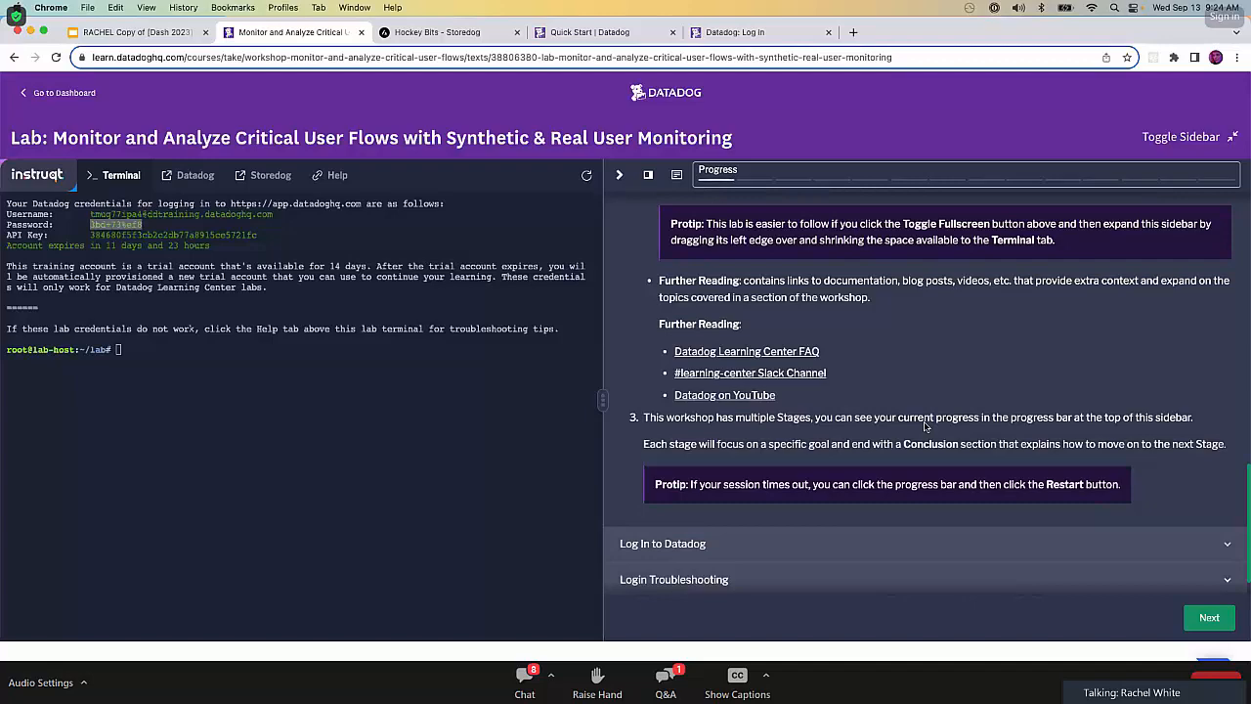
pyautogui.scroll(-1, 925, 426)
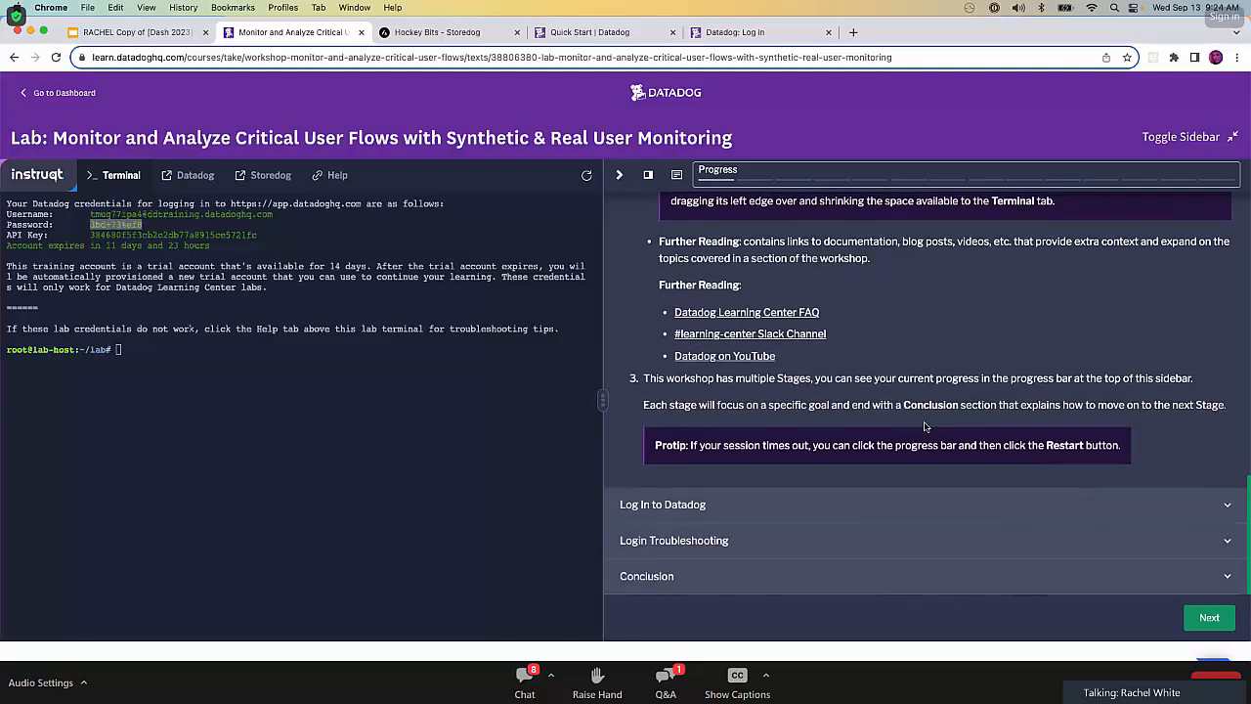
# Expand the Log In to Datadog section and read its login and API key verification steps.
pyautogui.click(909, 517)
pyautogui.scroll(-4, 911, 520)
pyautogui.scroll(-2, 911, 520)
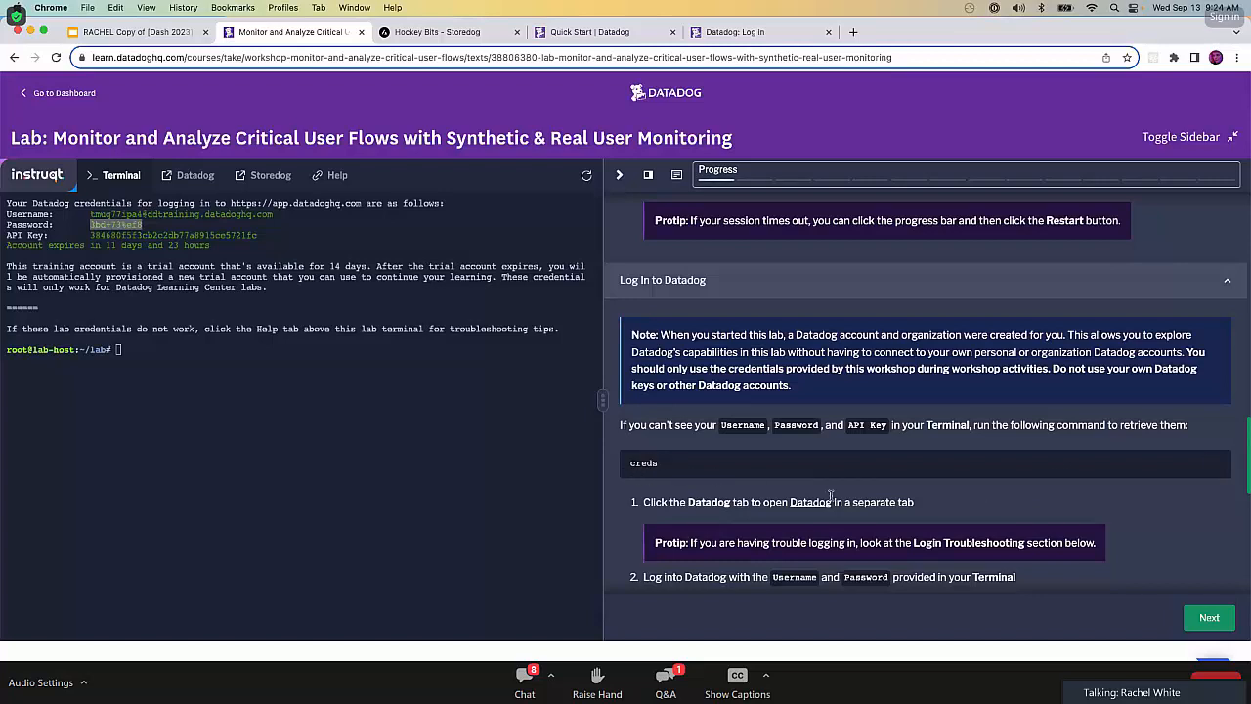
pyautogui.scroll(-4, 1120, 517)
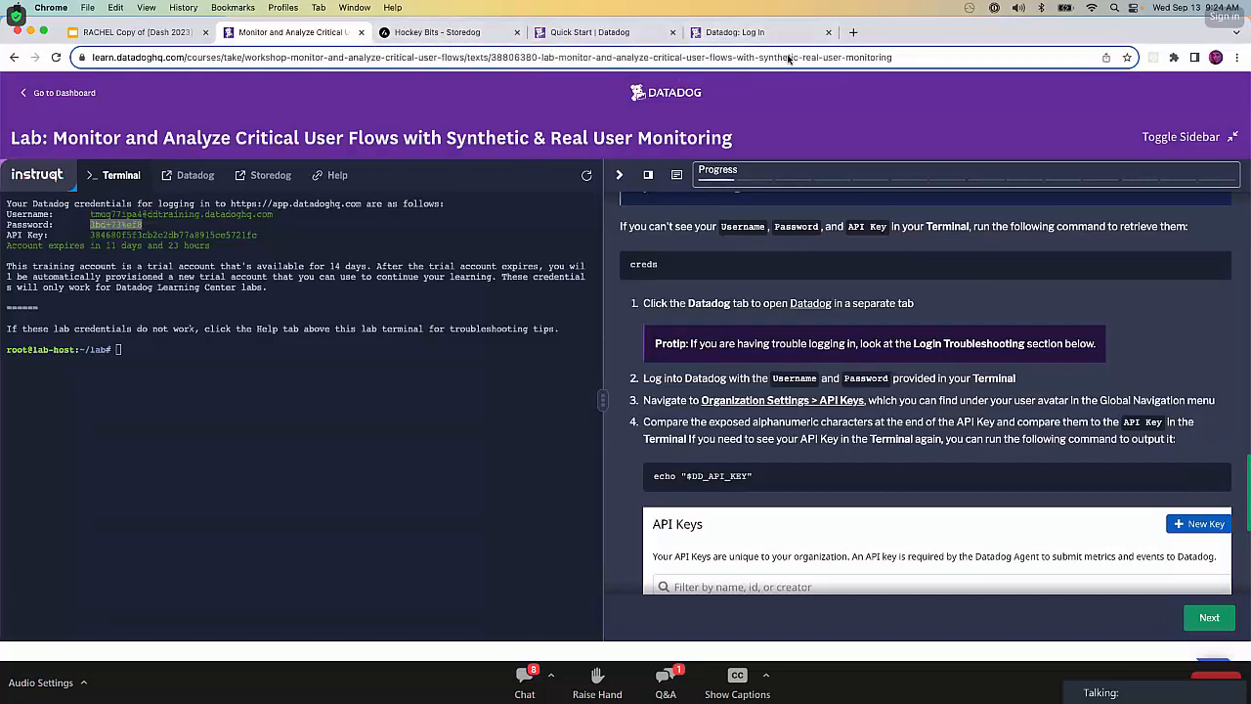
# Close the Storedog page and view the UX Monitoring options in Datadog, returning to the lab instructions.
pyautogui.click(516, 32)
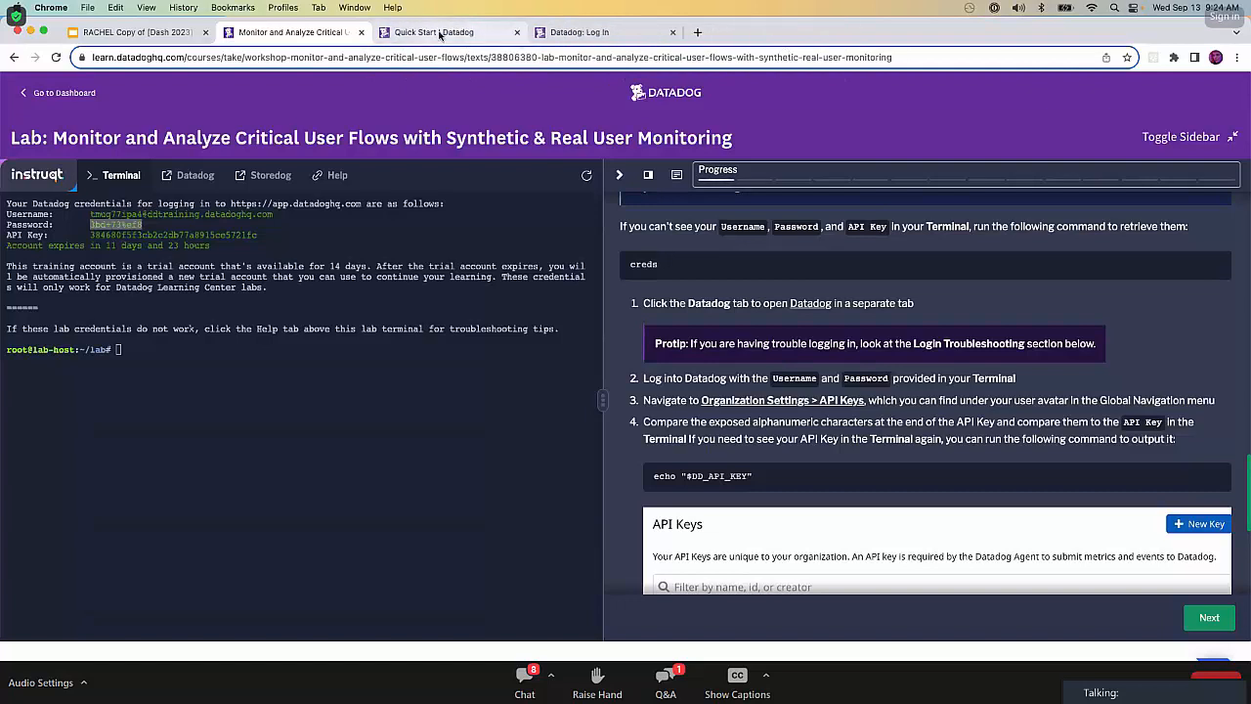
pyautogui.click(435, 32)
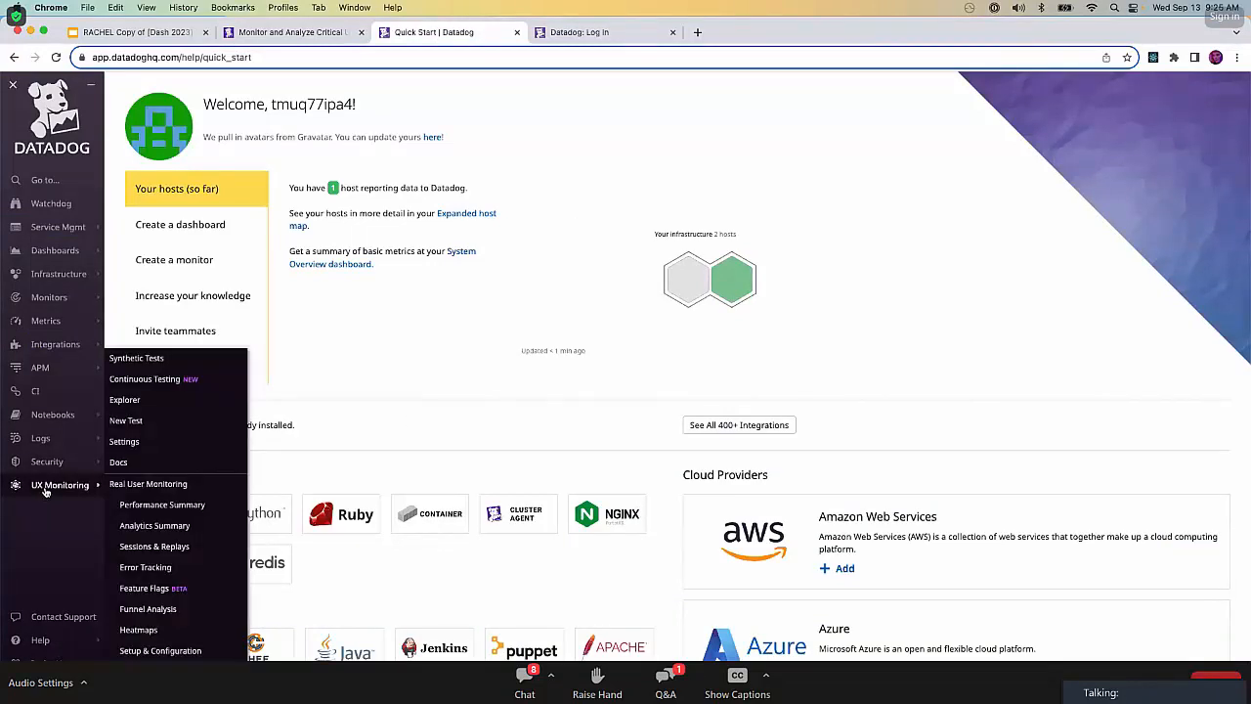
pyautogui.click(301, 31)
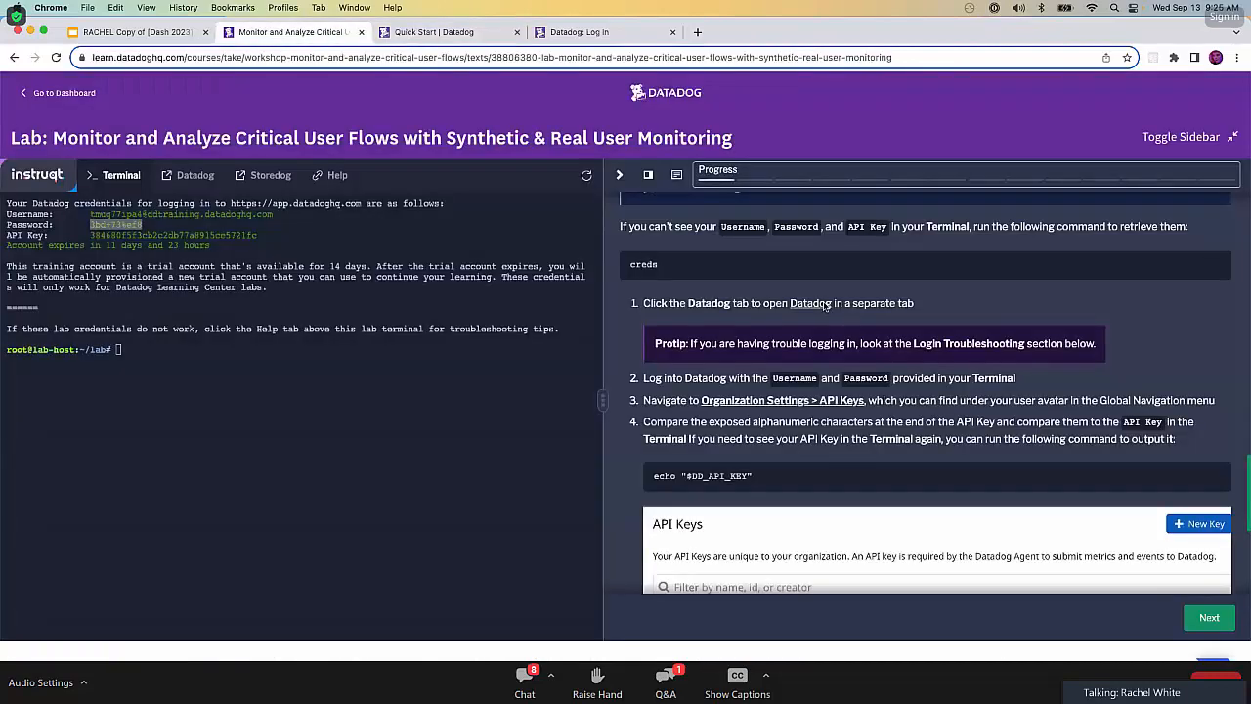
# Open the instructions' Organization Settings > API Keys link in a new browser tab and view the key list.
pyautogui.scroll(-3, 965, 456)
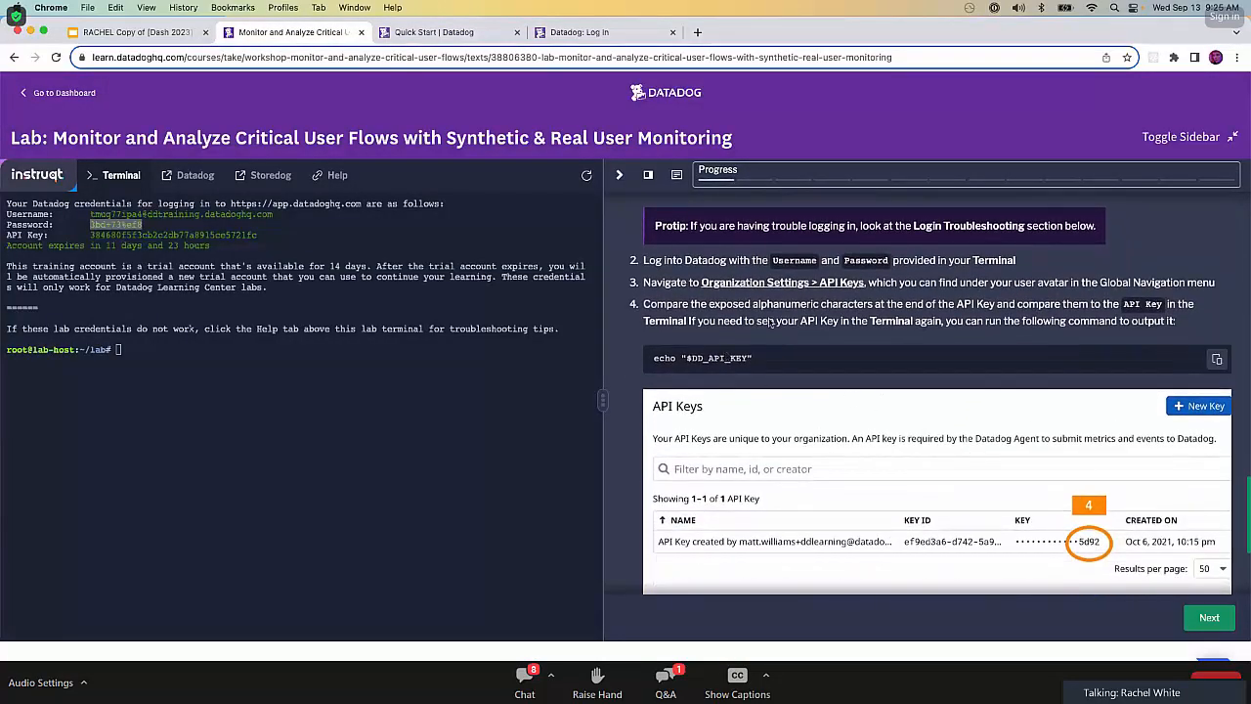
pyautogui.rightClick(808, 283)
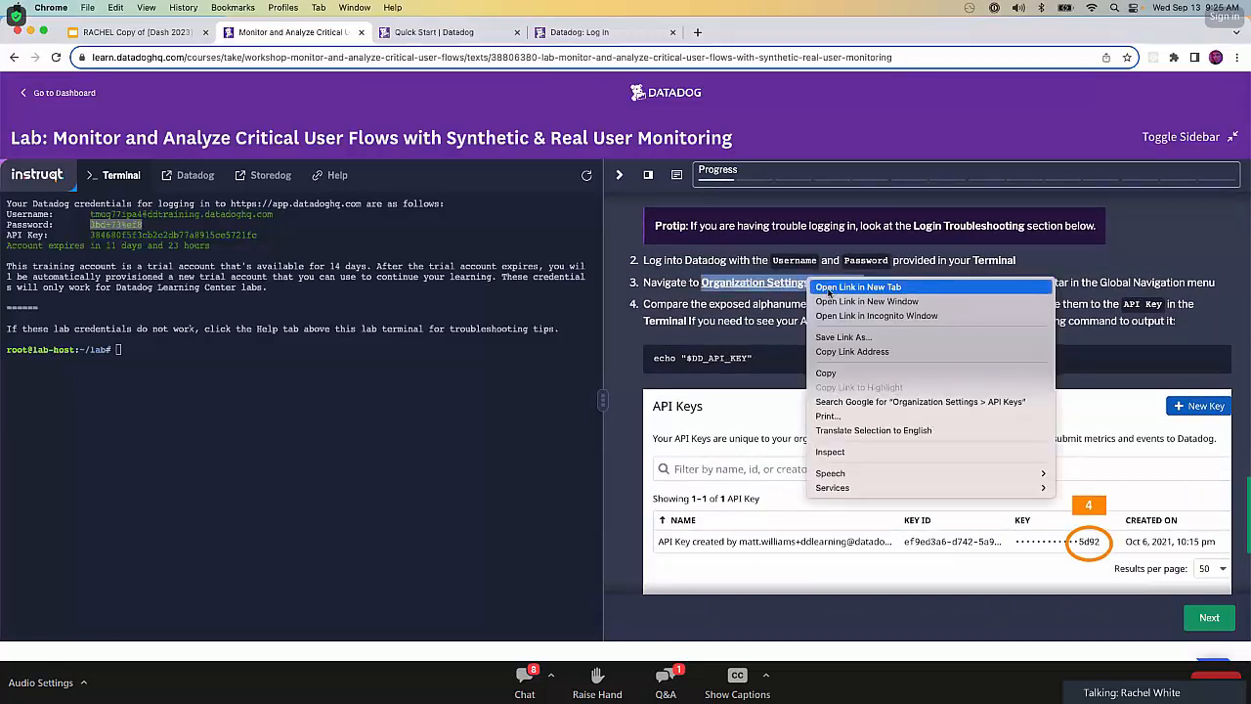
pyautogui.click(829, 293)
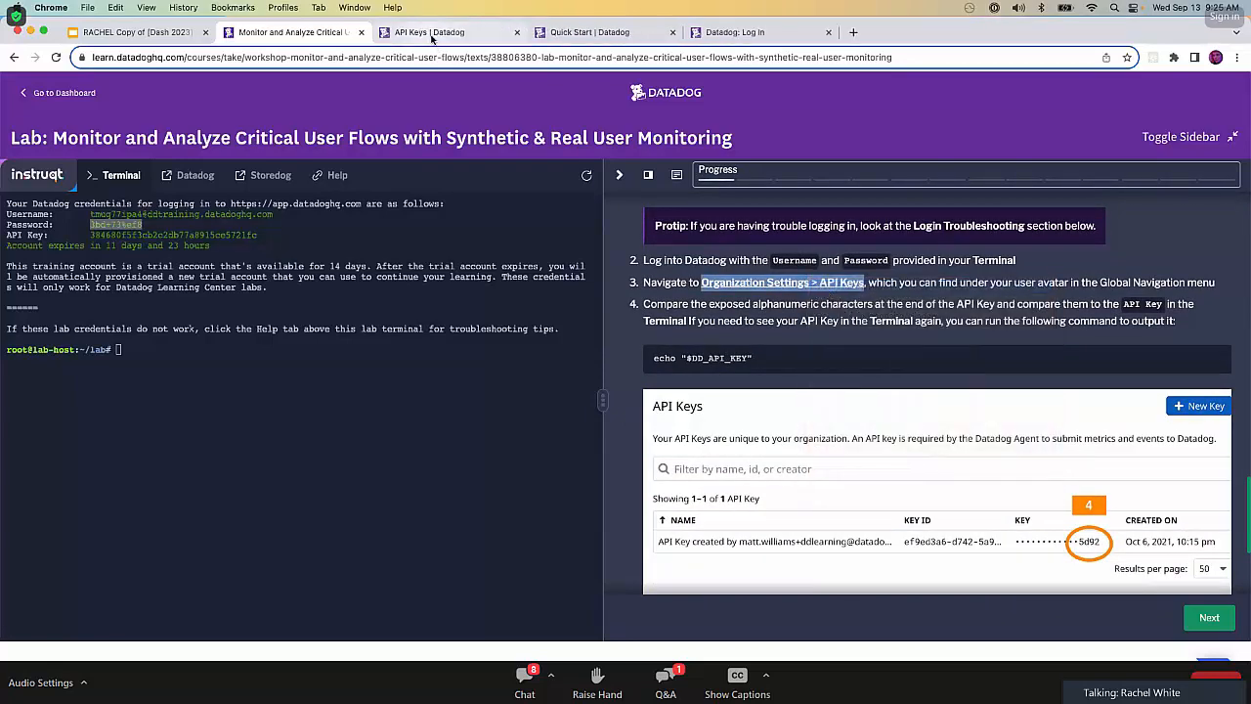
pyautogui.click(431, 35)
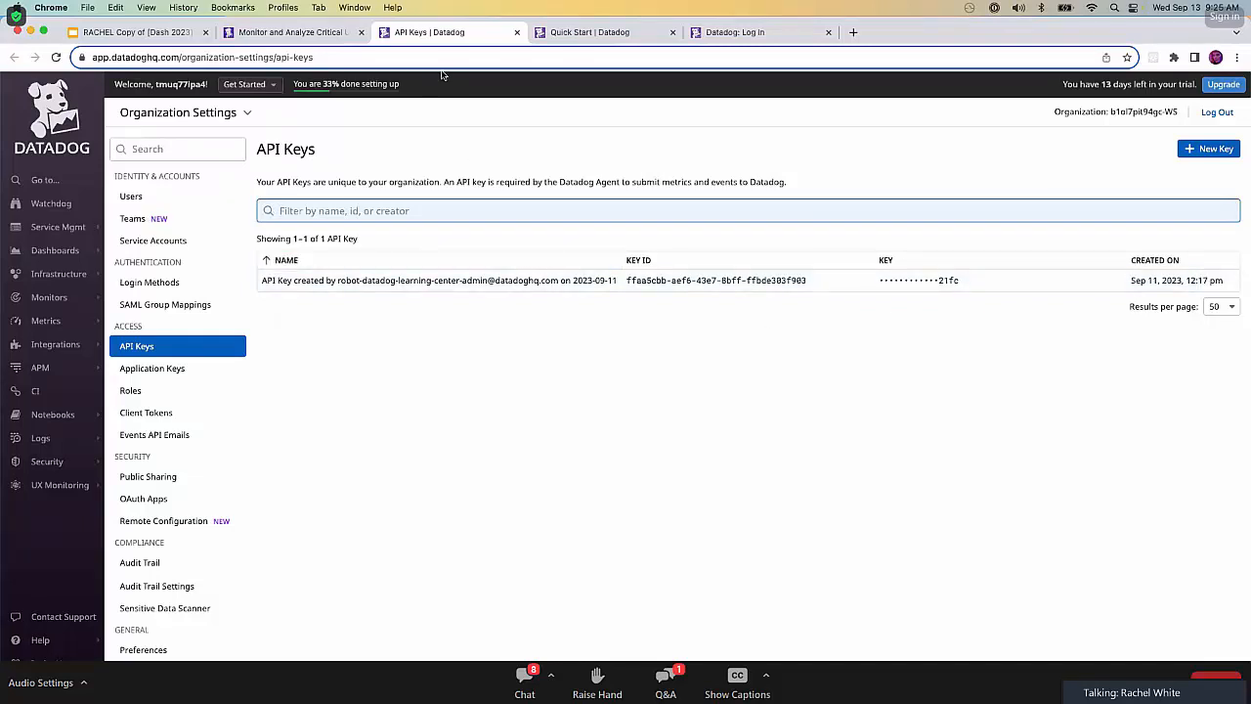
# Compare the API key's final characters in the lab terminal with the Datadog key, and read the rest of the login instructions.
pyautogui.click(299, 36)
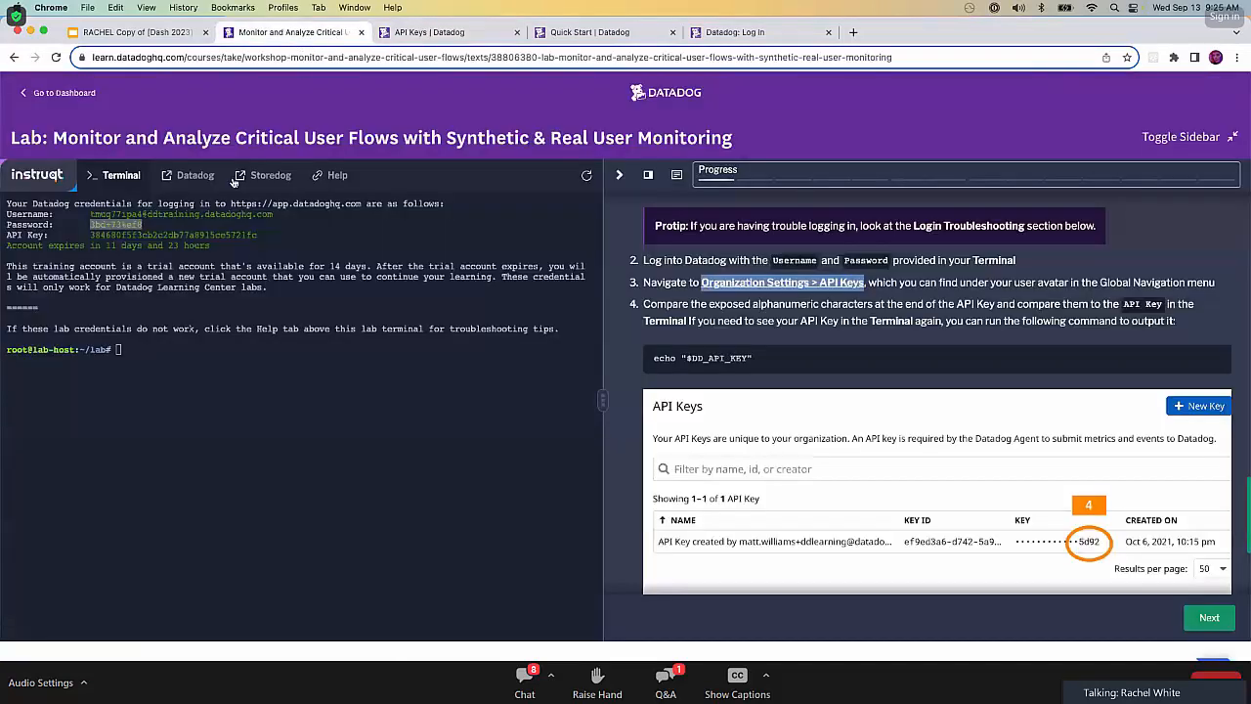
pyautogui.moveTo(258, 235); pyautogui.dragTo(235, 237)
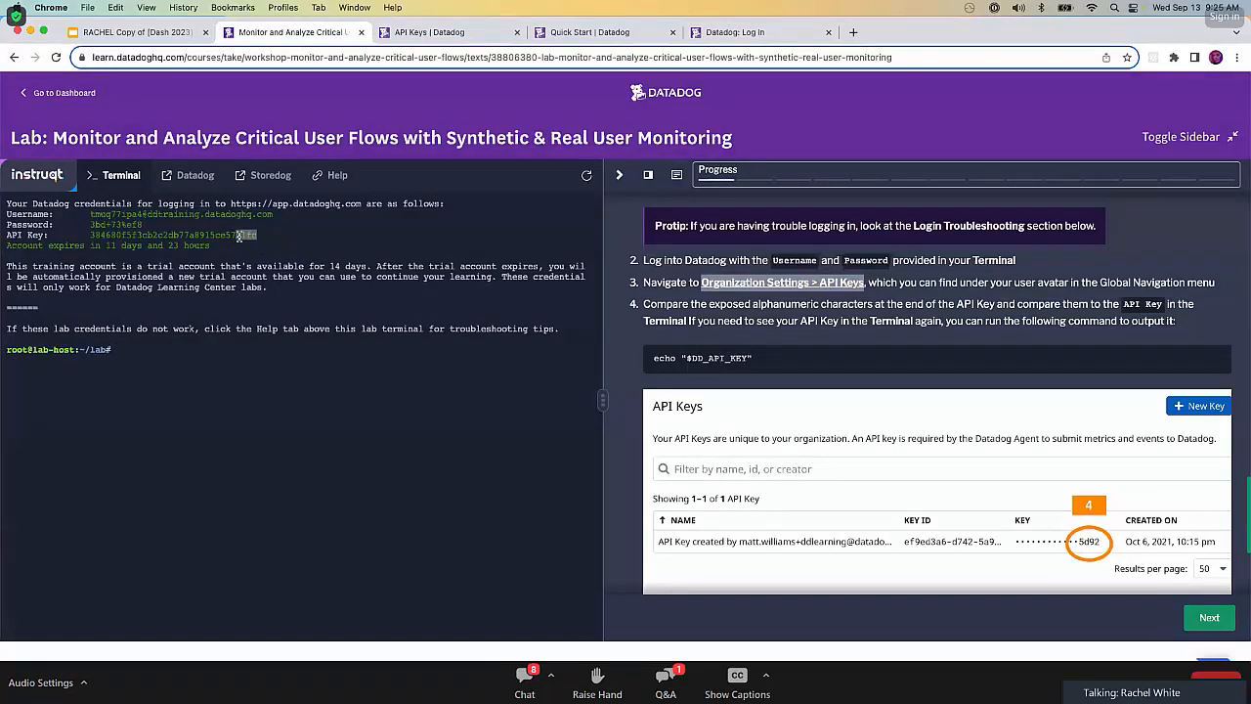
pyautogui.press('super+c')
pyautogui.click(327, 255)
pyautogui.scroll(-1, 762, 461)
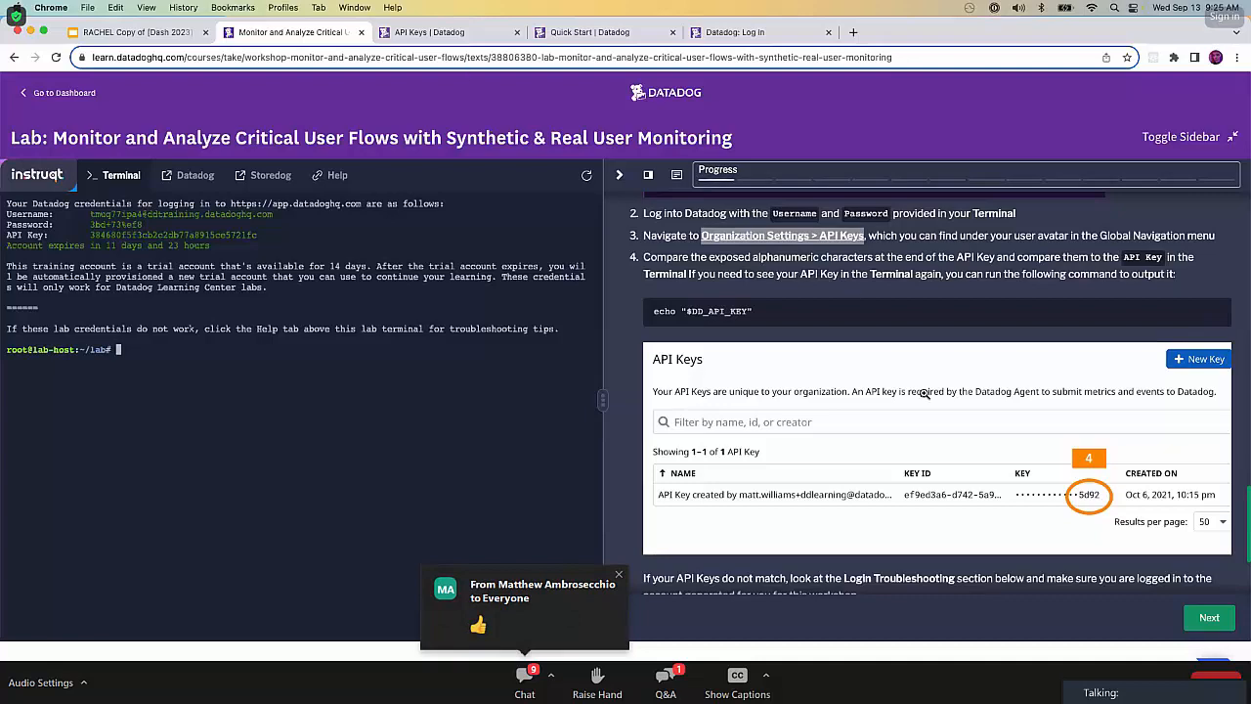
pyautogui.scroll(-4, 924, 393)
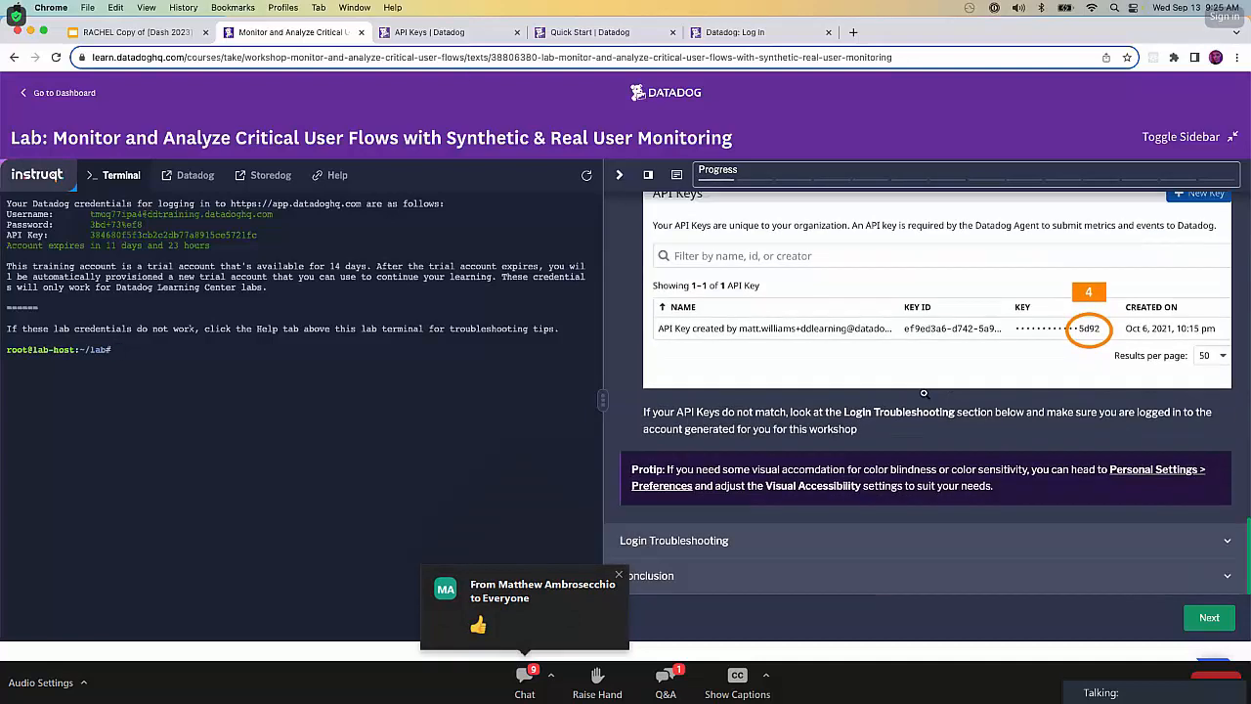
# Expand the Login Troubleshooting section and read its login advice through to the stage's Conclusion.
pyautogui.click(946, 544)
pyautogui.scroll(-5, 947, 547)
pyautogui.scroll(-3, 946, 545)
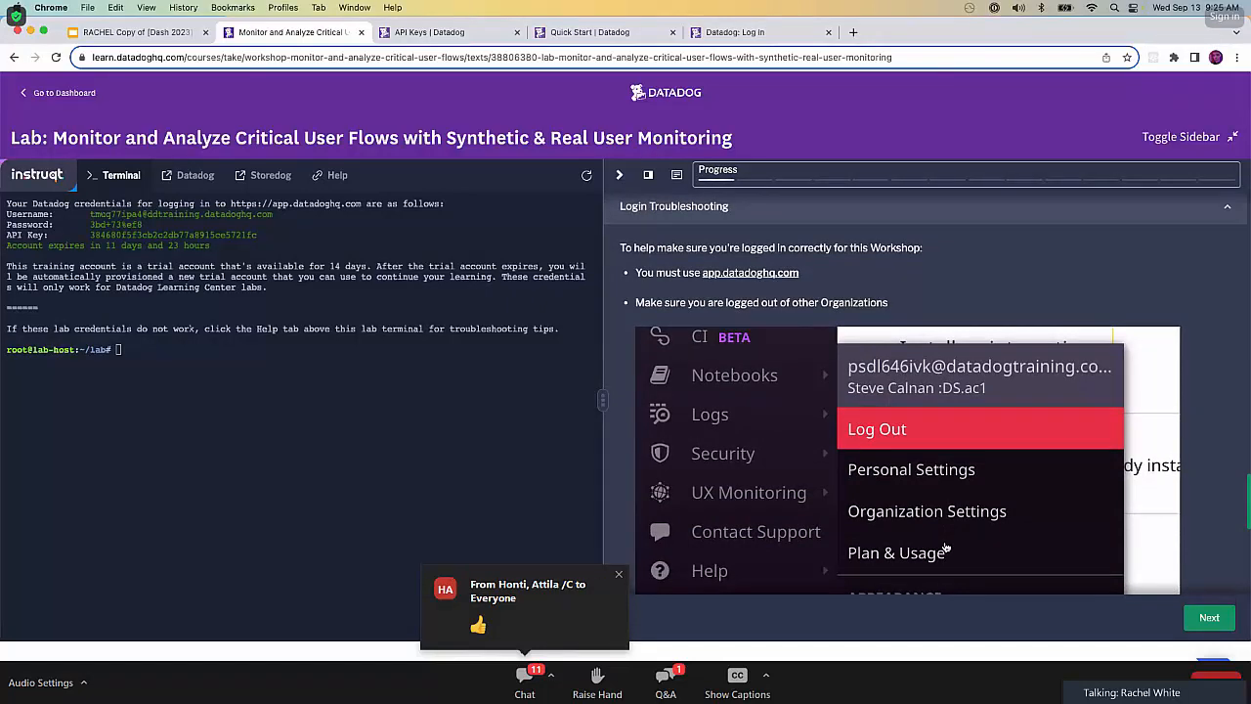
pyautogui.scroll(-6, 946, 549)
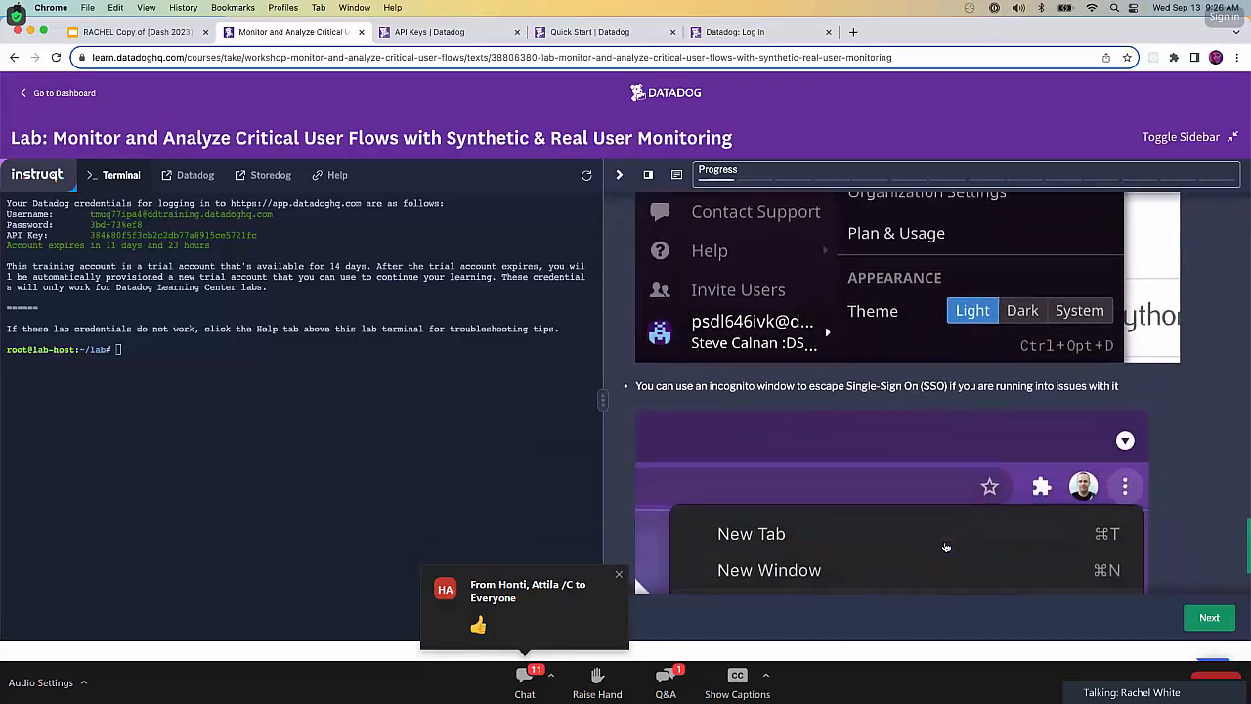
pyautogui.scroll(-1, 947, 548)
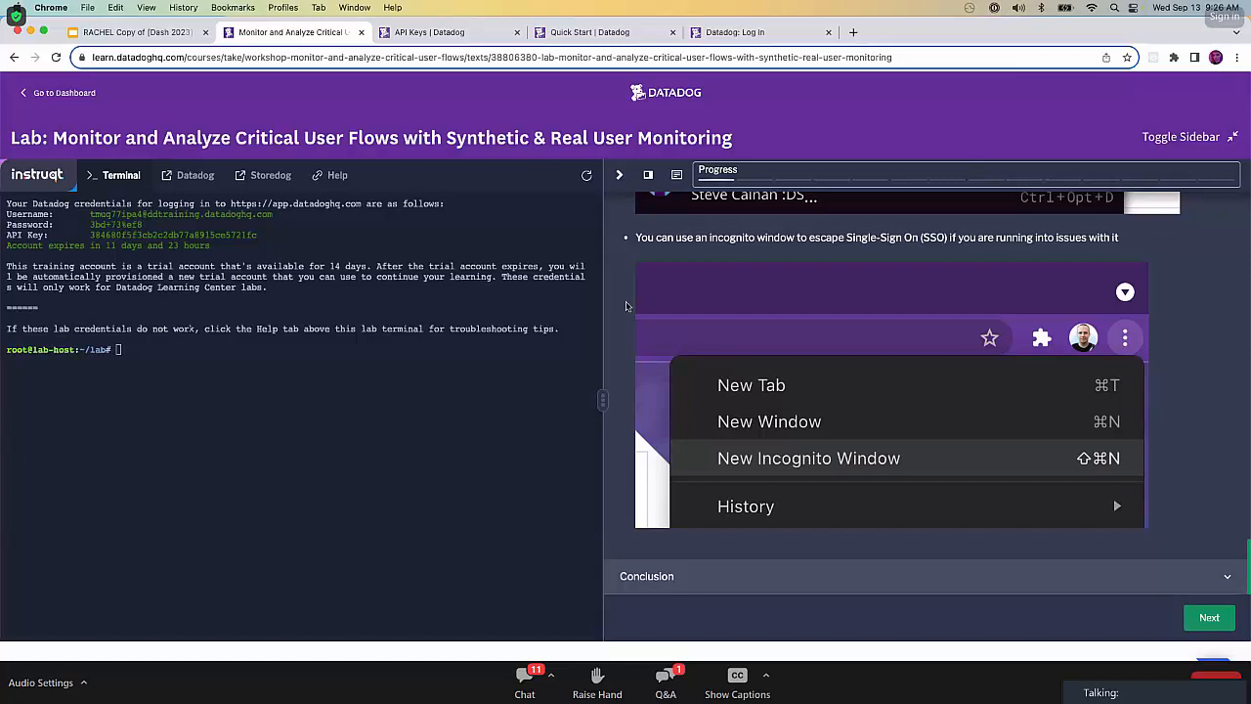
pyautogui.scroll(-1, 993, 572)
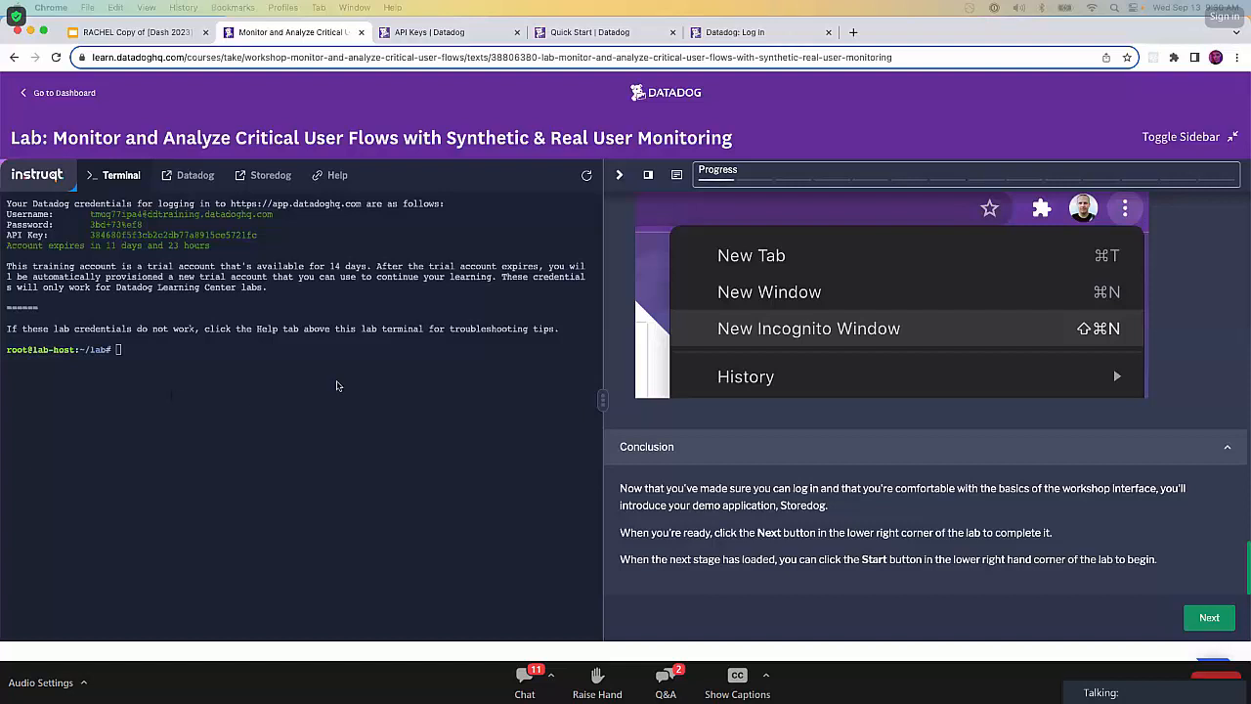
# Complete the introductory lab stage and start Stage 1: Storedog, widening the instructions pane beside the terminal.
pyautogui.click(1212, 618)
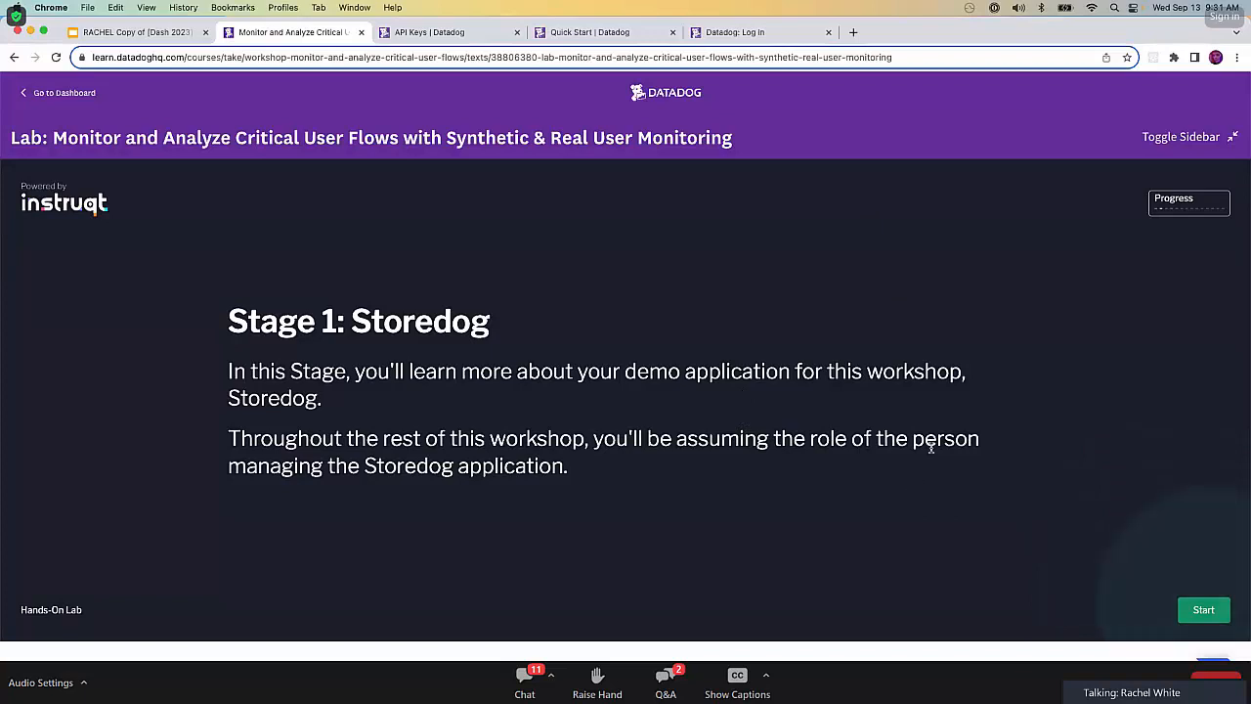
pyautogui.click(1202, 610)
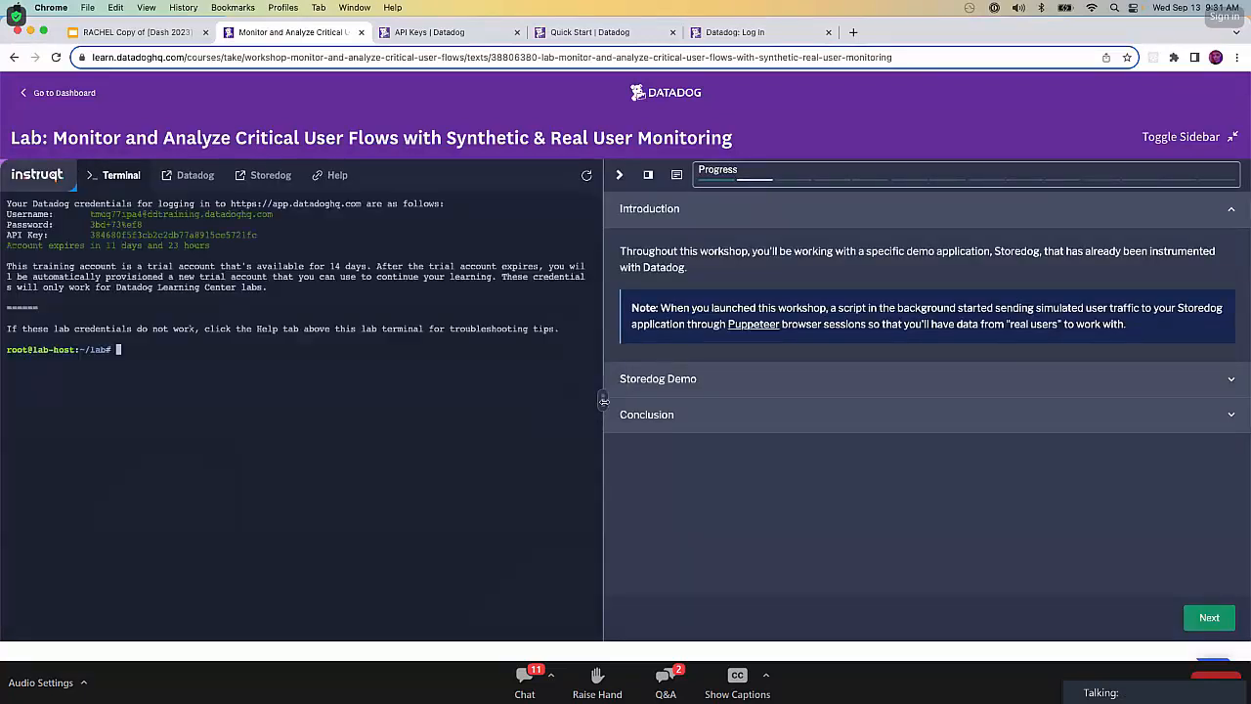
pyautogui.moveTo(603, 400); pyautogui.dragTo(399, 396)
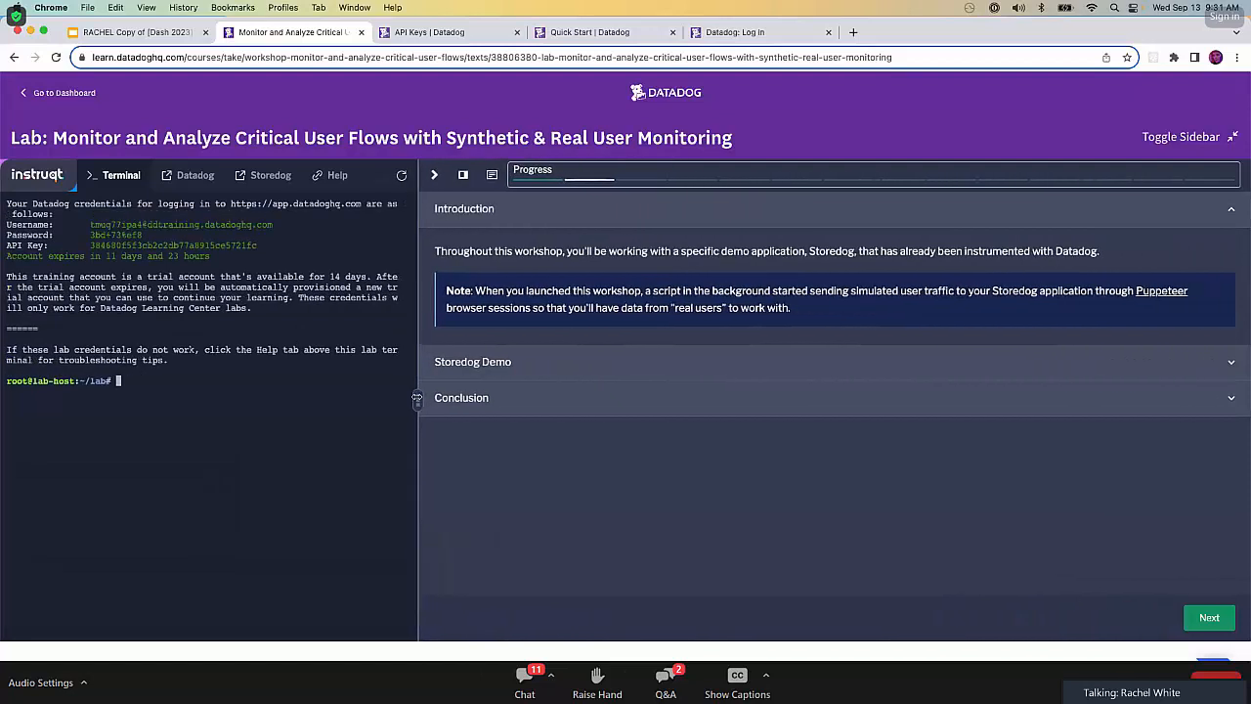
# Close the API Keys, Quick Start and Datadog login browser tabs.
pyautogui.click(518, 33)
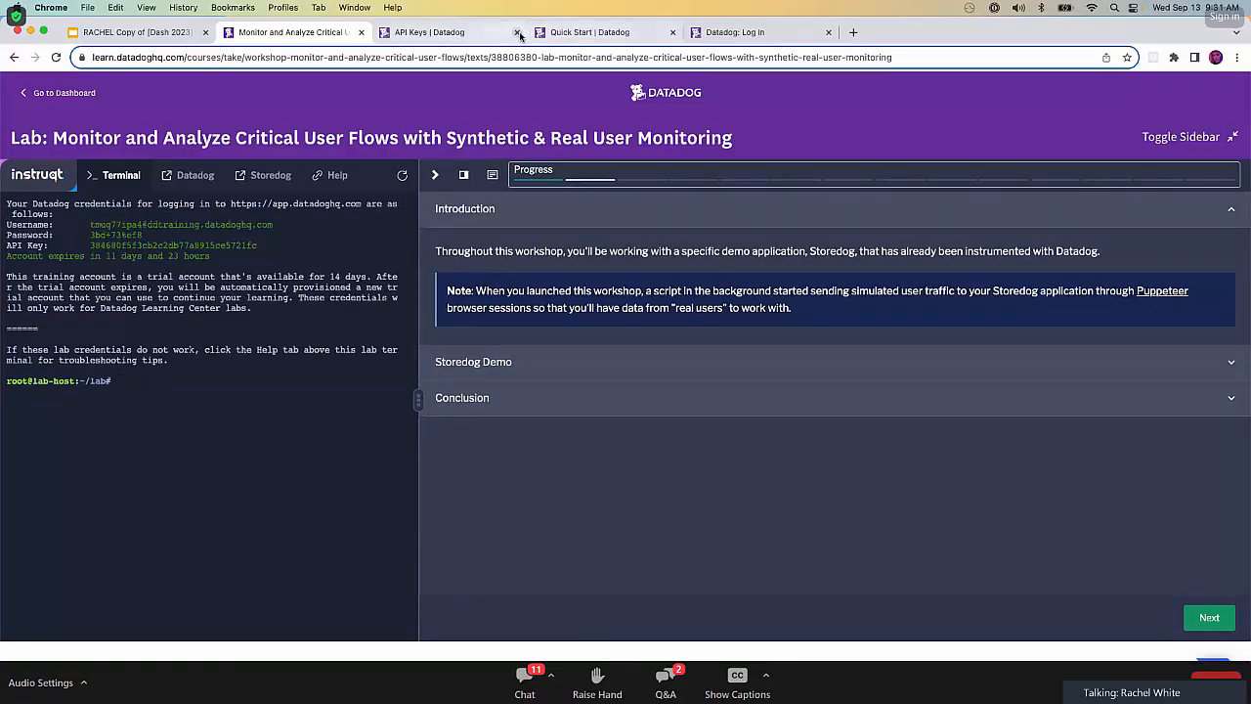
pyautogui.click(517, 32)
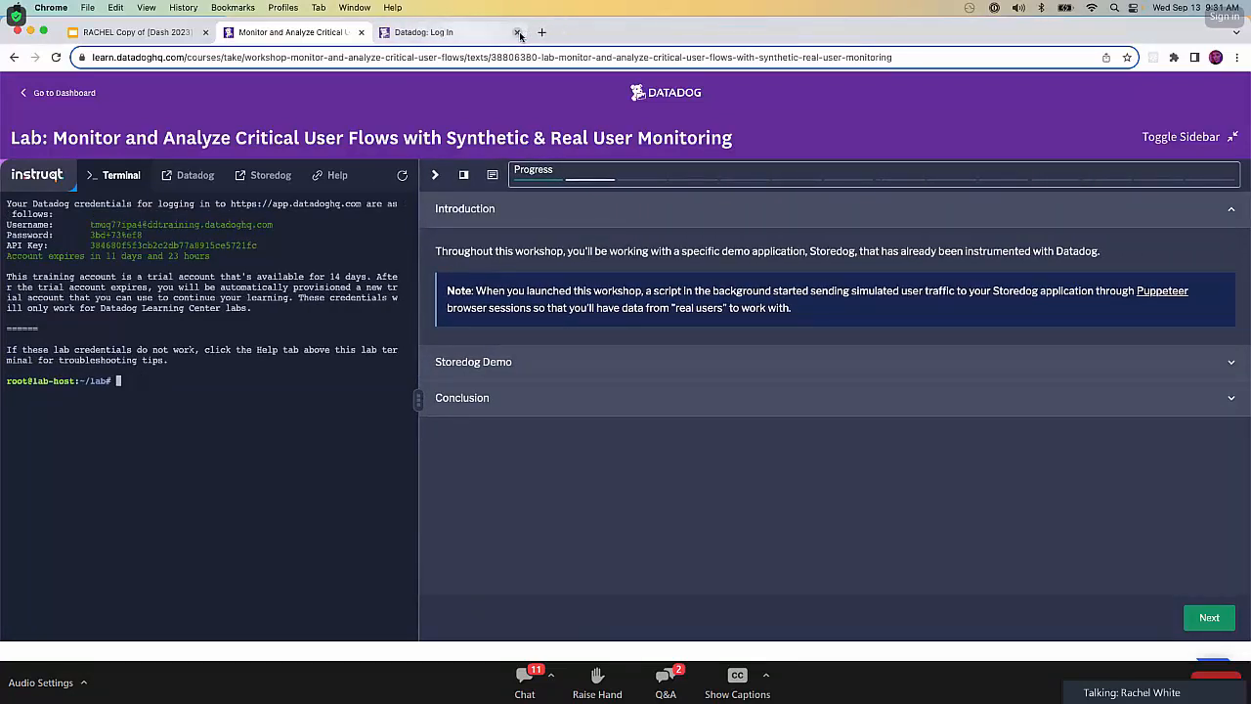
pyautogui.click(518, 32)
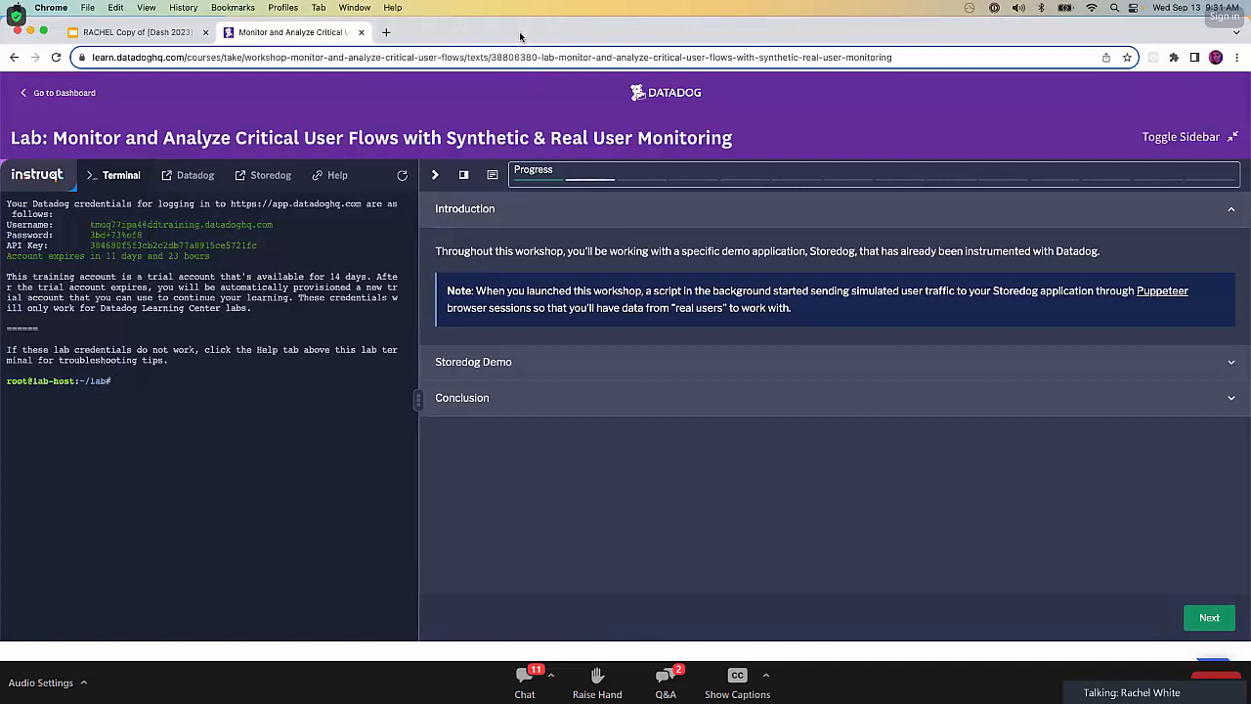
# Expand the Storedog Demo section, read its introduction, and open the Storedog application in a new browser tab.
pyautogui.click(702, 361)
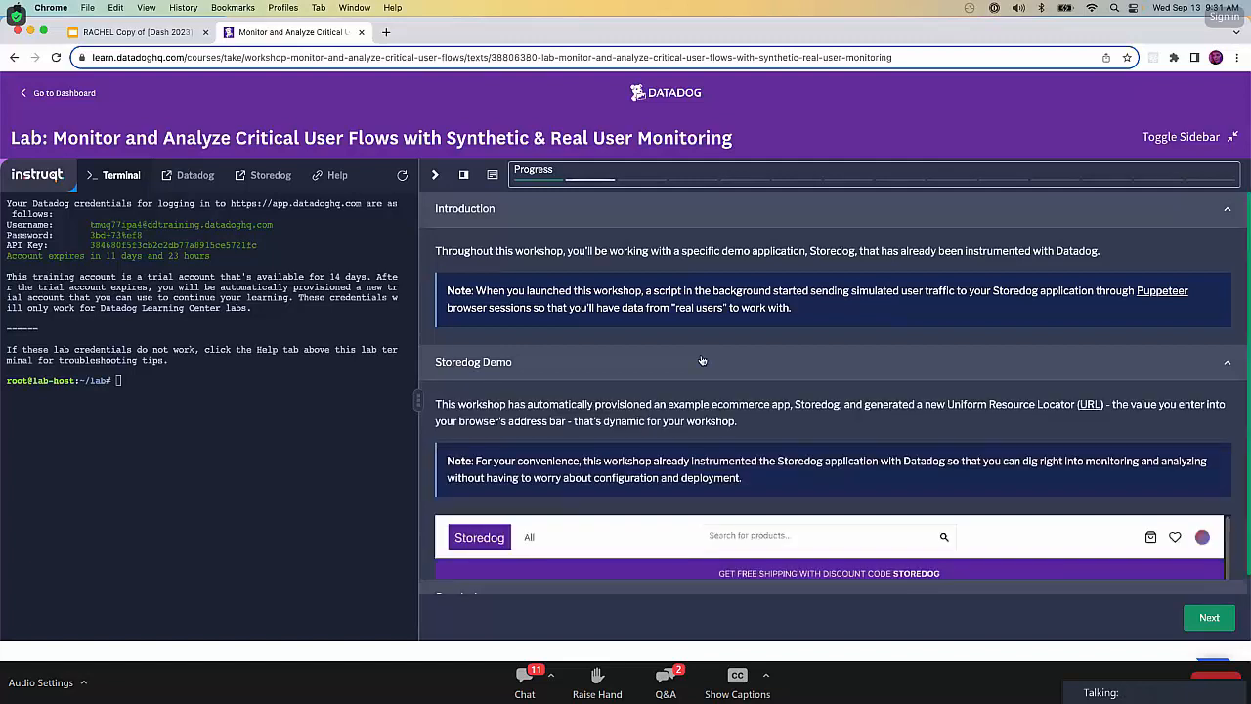
pyautogui.scroll(-3, 728, 440)
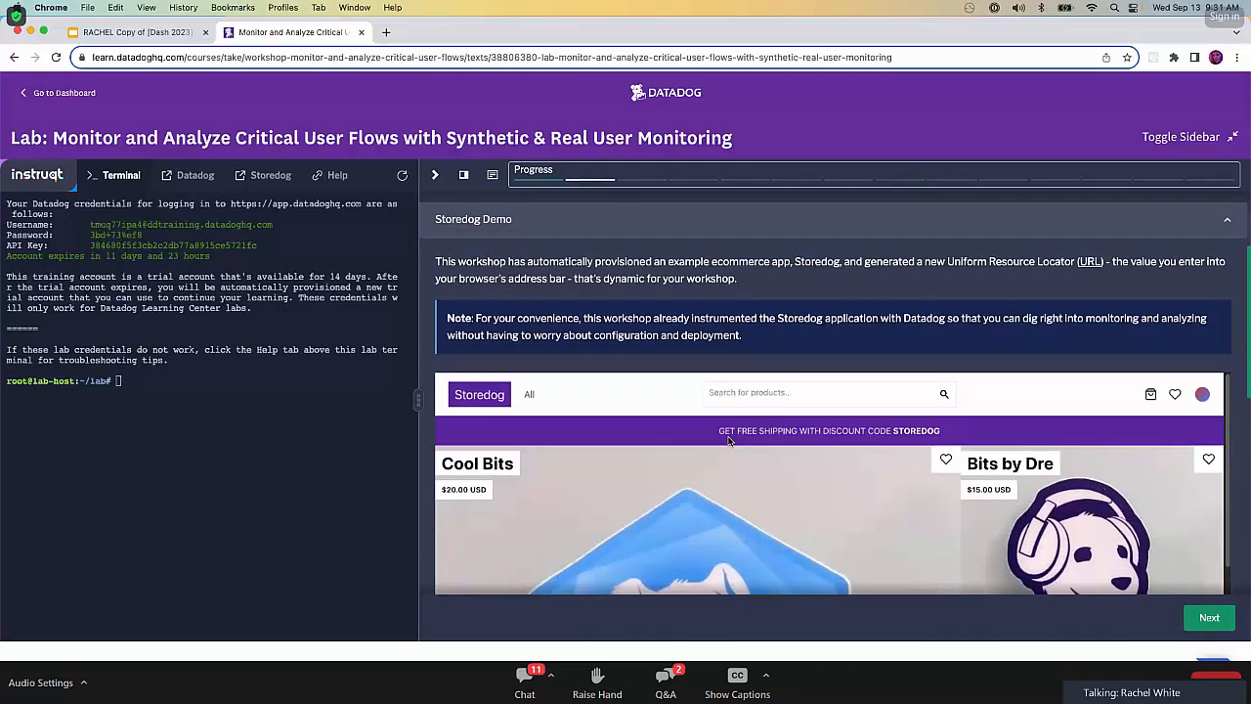
pyautogui.scroll(-1, 728, 441)
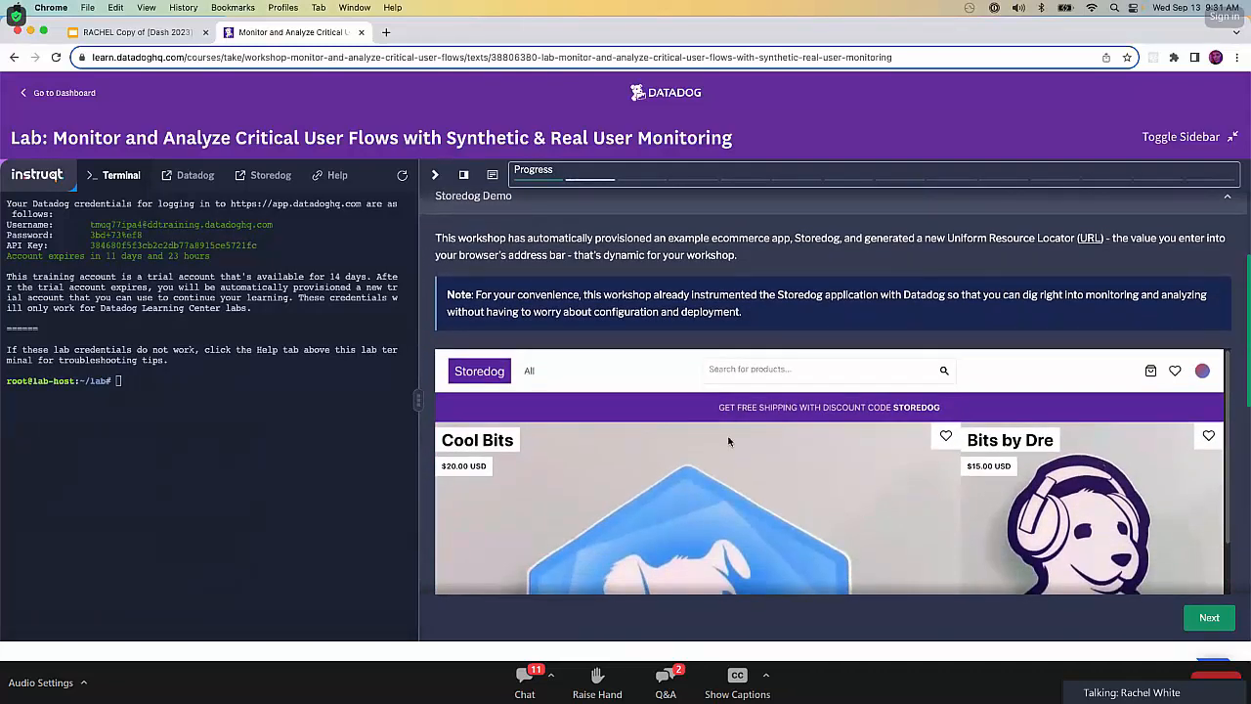
pyautogui.scroll(-1, 729, 441)
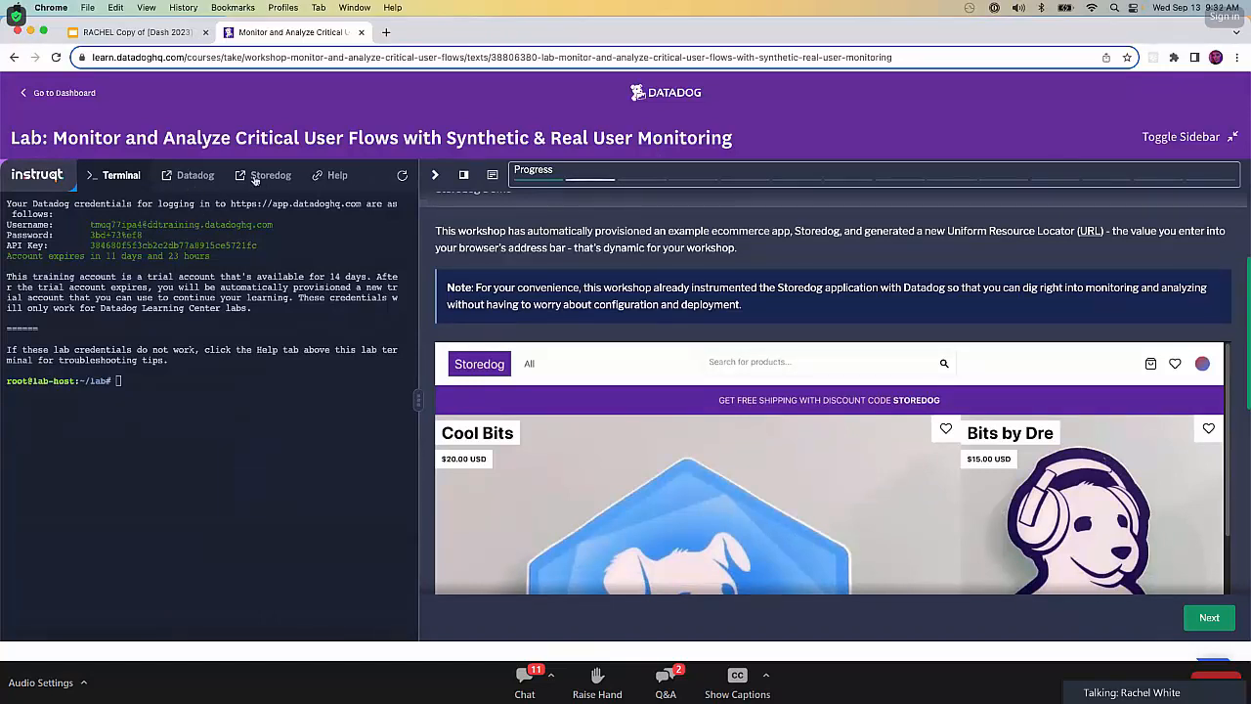
pyautogui.click(260, 179)
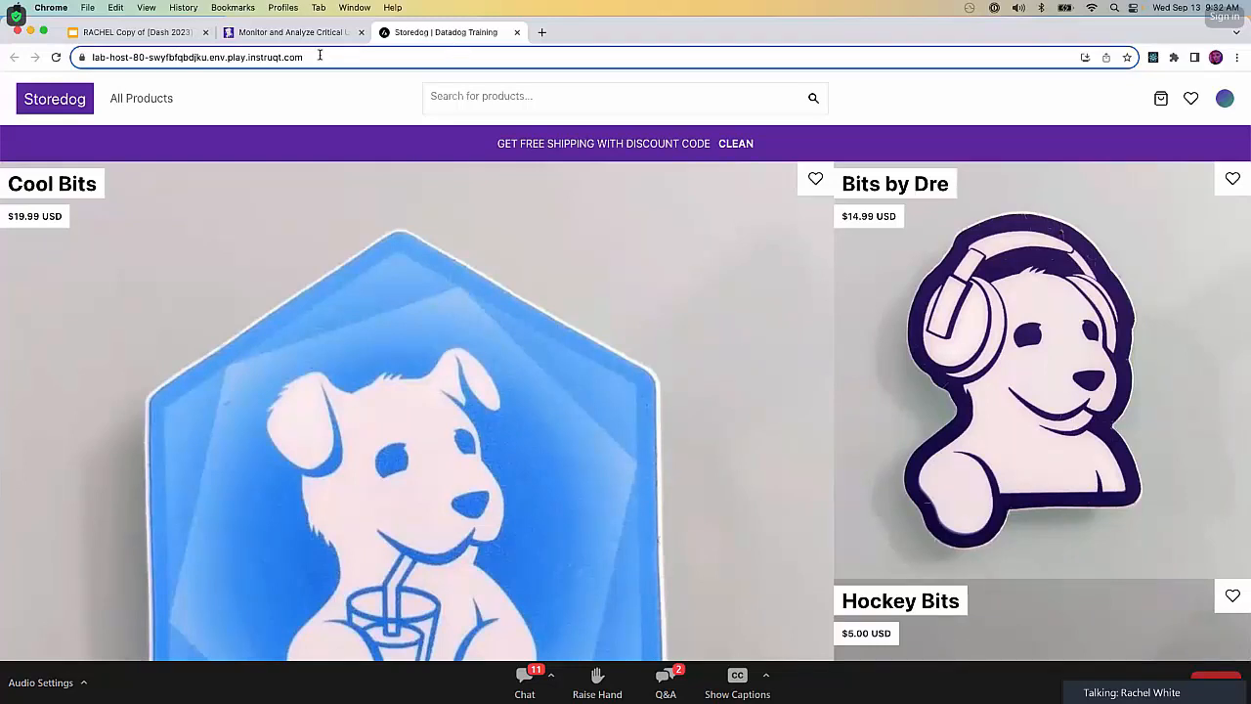
# Return to the lab page and read the numbered instructions in the Storedog Demo section.
pyautogui.click(296, 38)
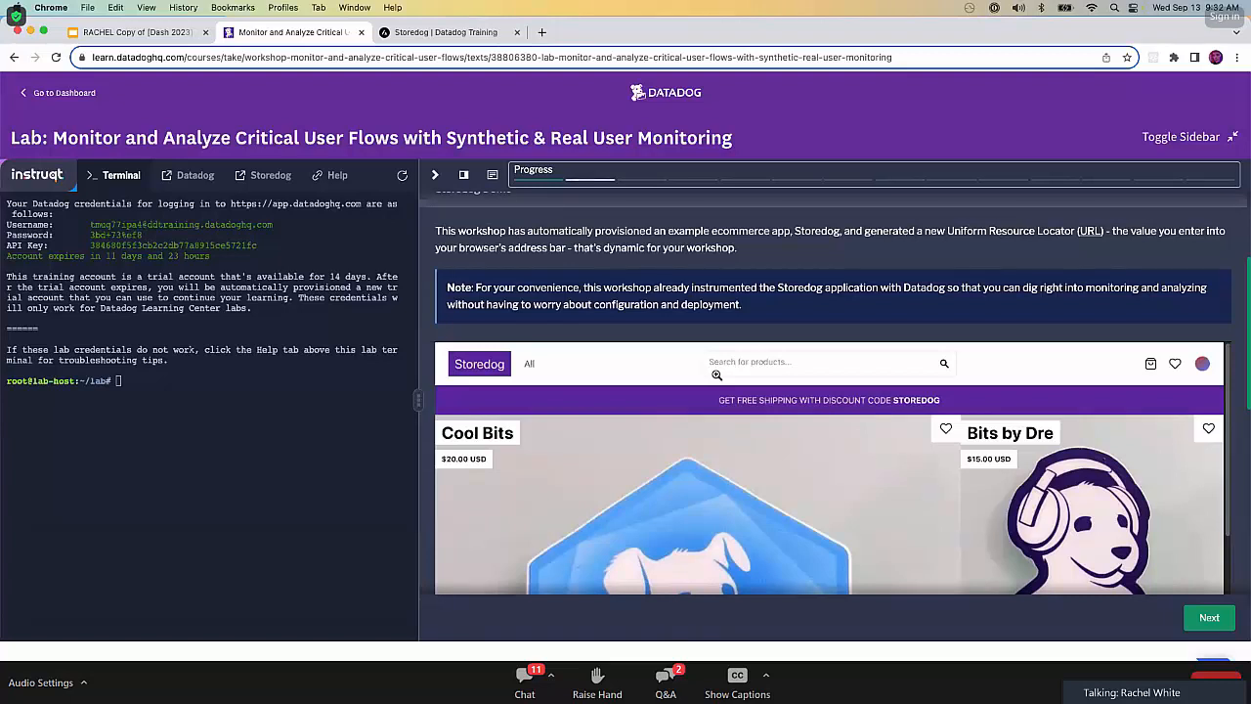
pyautogui.scroll(-1, 717, 374)
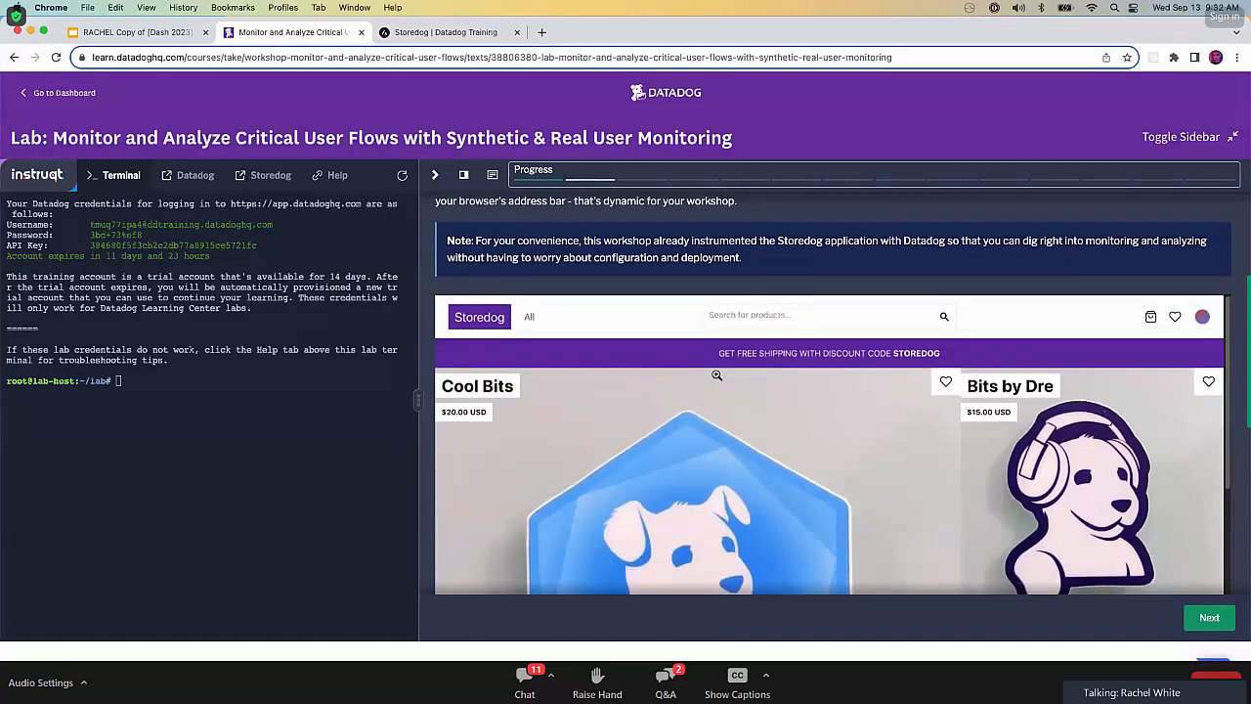
pyautogui.scroll(-3, 716, 374)
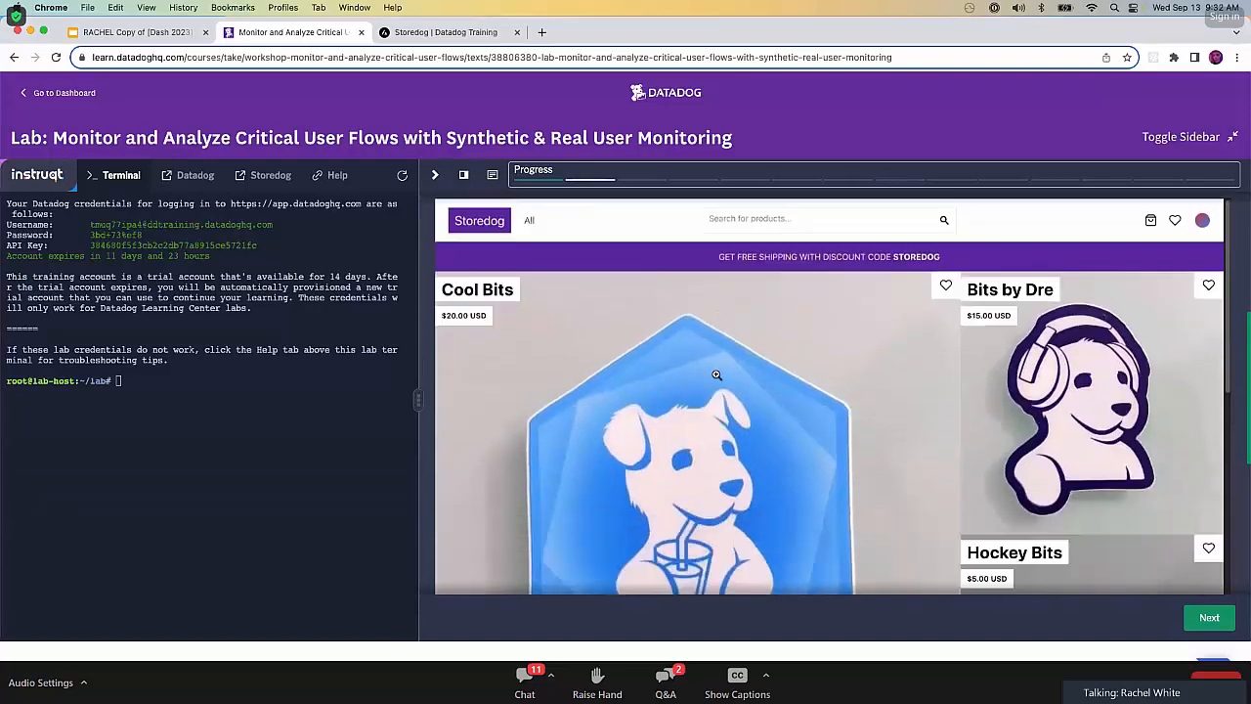
pyautogui.scroll(1, 716, 374)
pyautogui.scroll(-5, 717, 374)
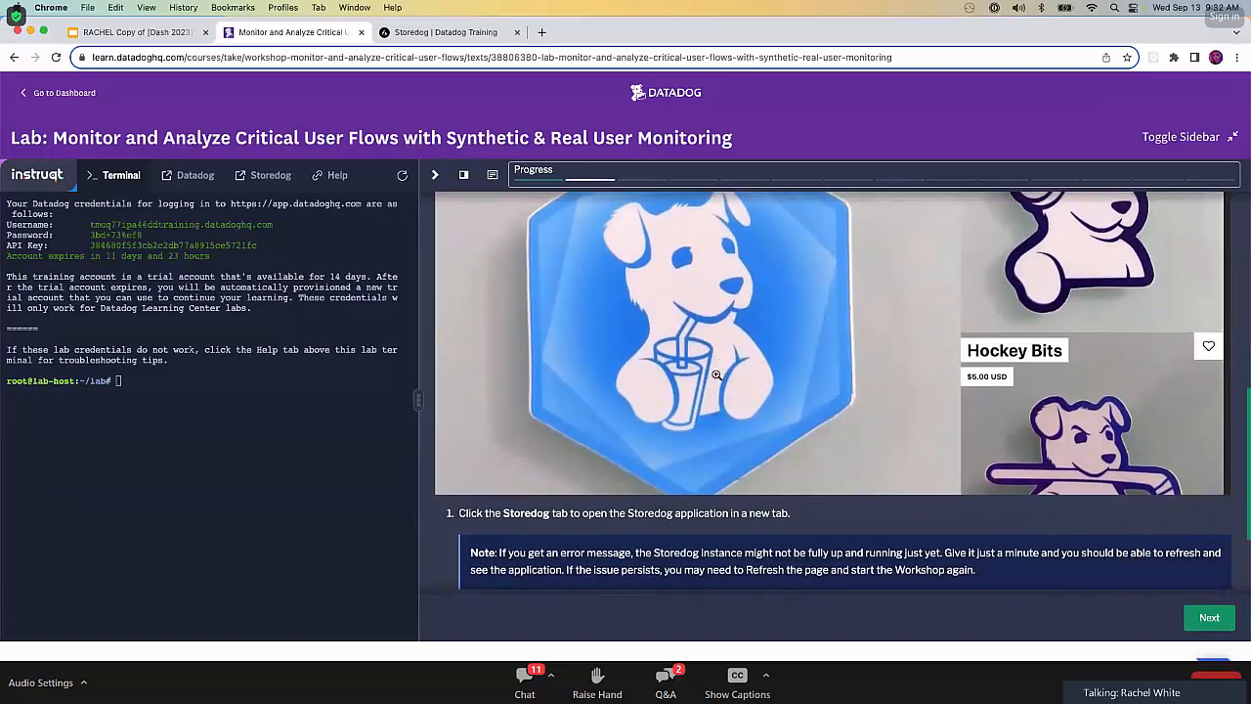
pyautogui.scroll(-2, 716, 374)
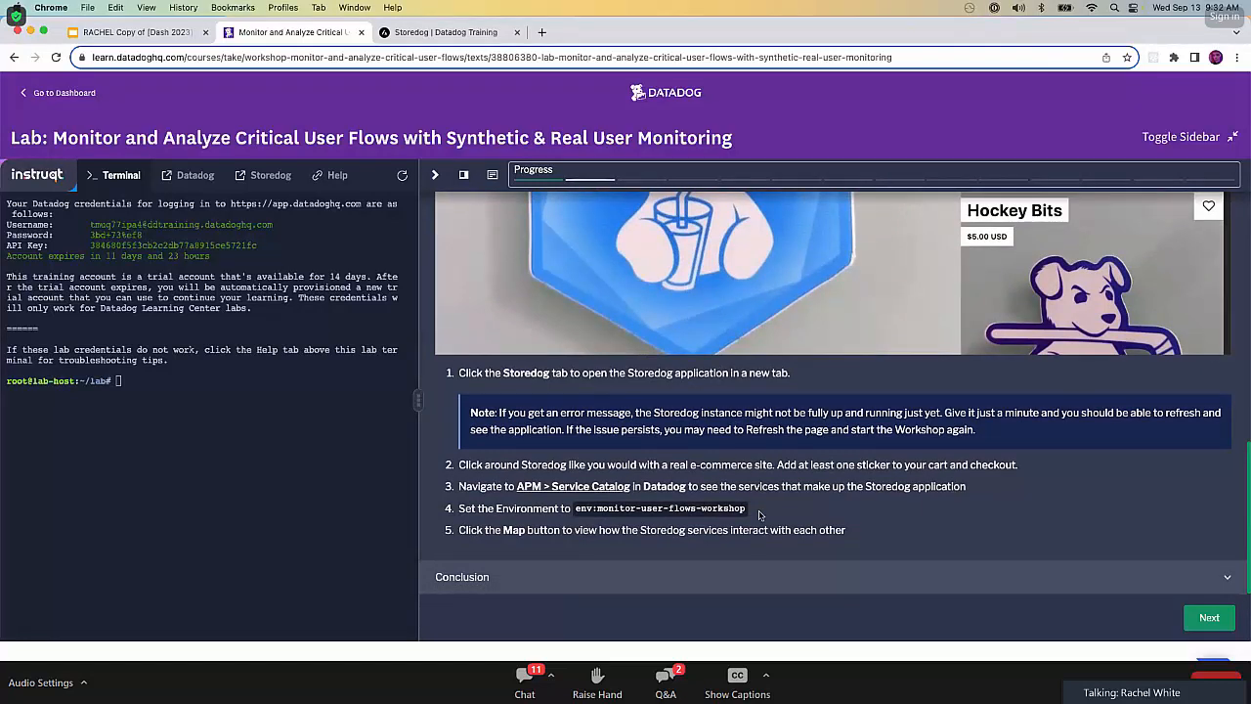
# Open Datadog's APM Service Catalog from the lab instructions and set its environment to env:monitor-user-flows-workshop.
pyautogui.click(602, 489)
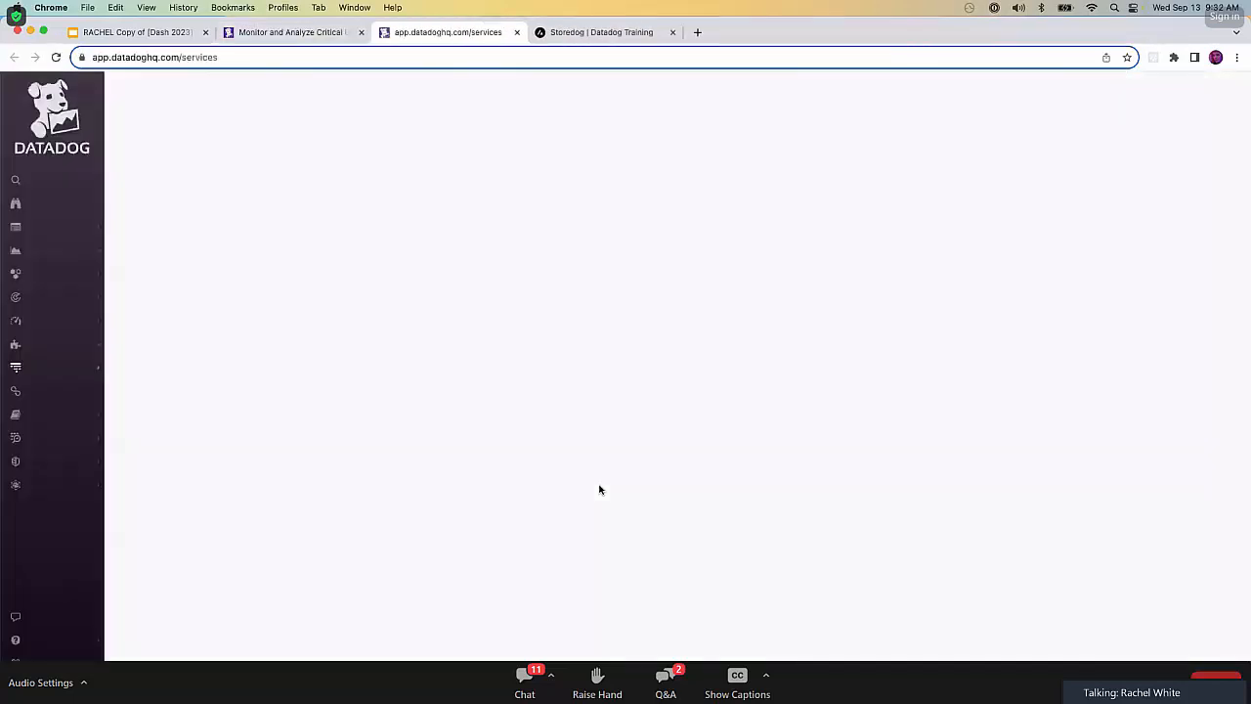
pyautogui.click(297, 33)
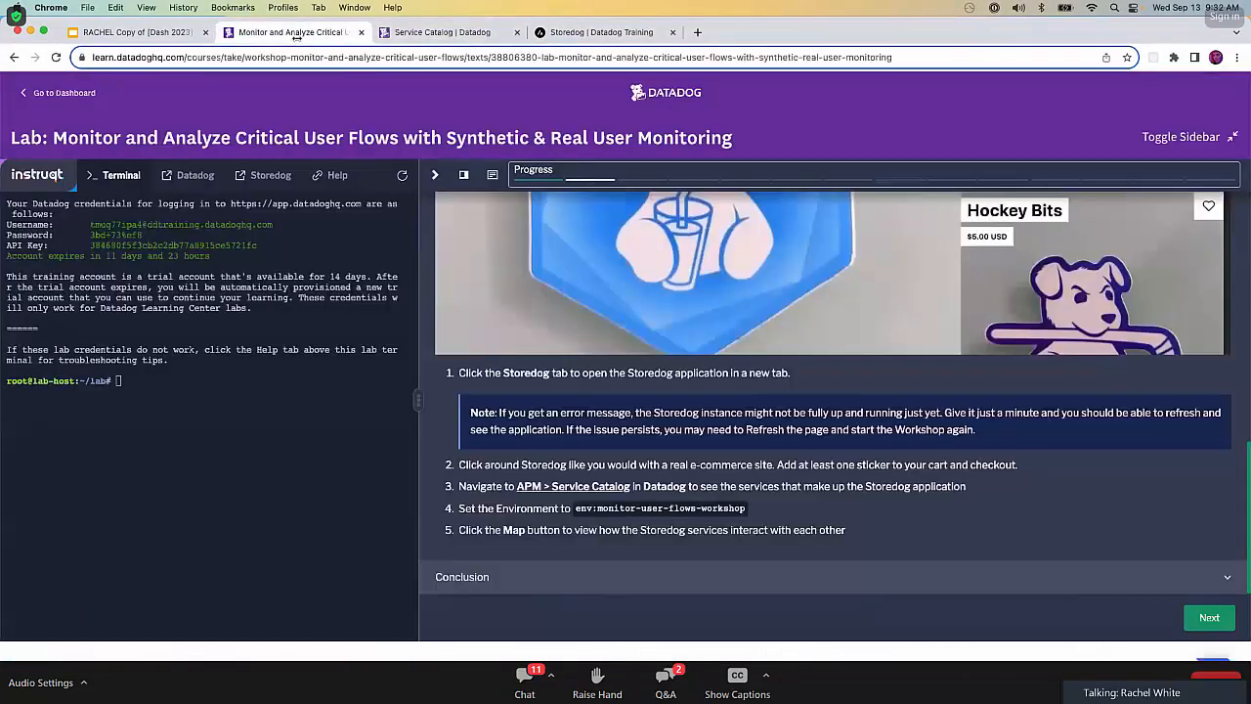
pyautogui.click(452, 35)
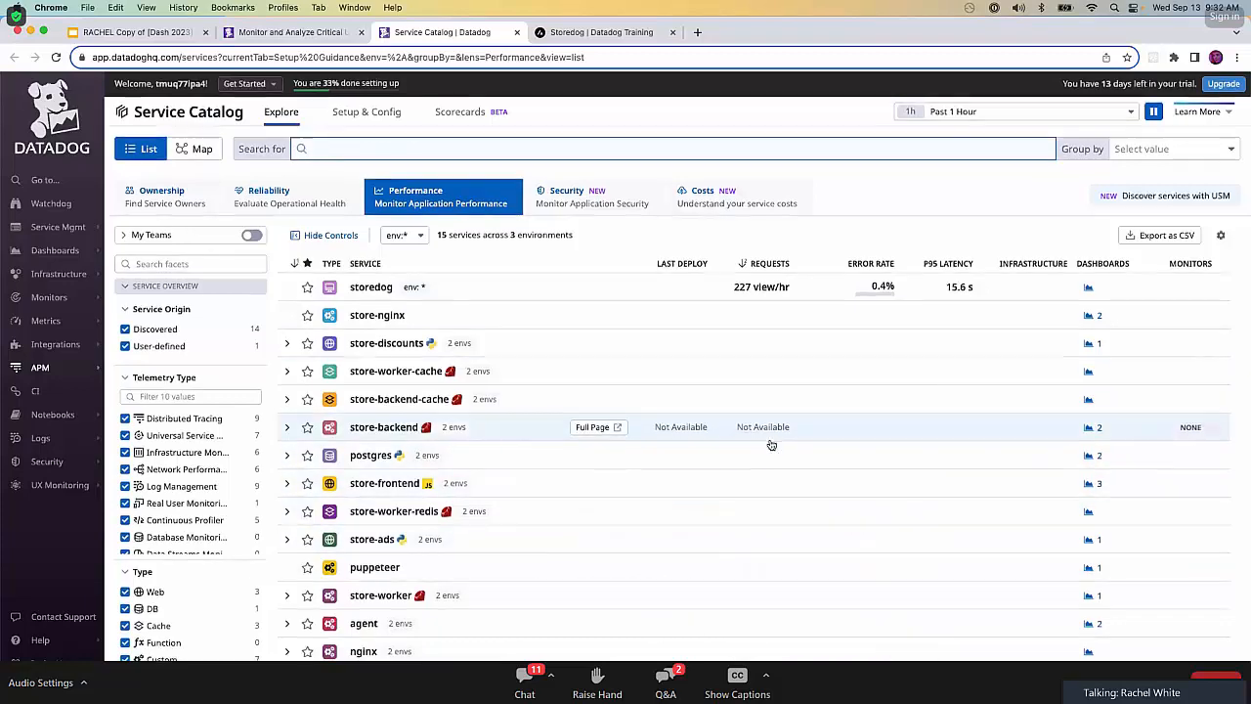
pyautogui.scroll(-1, 772, 445)
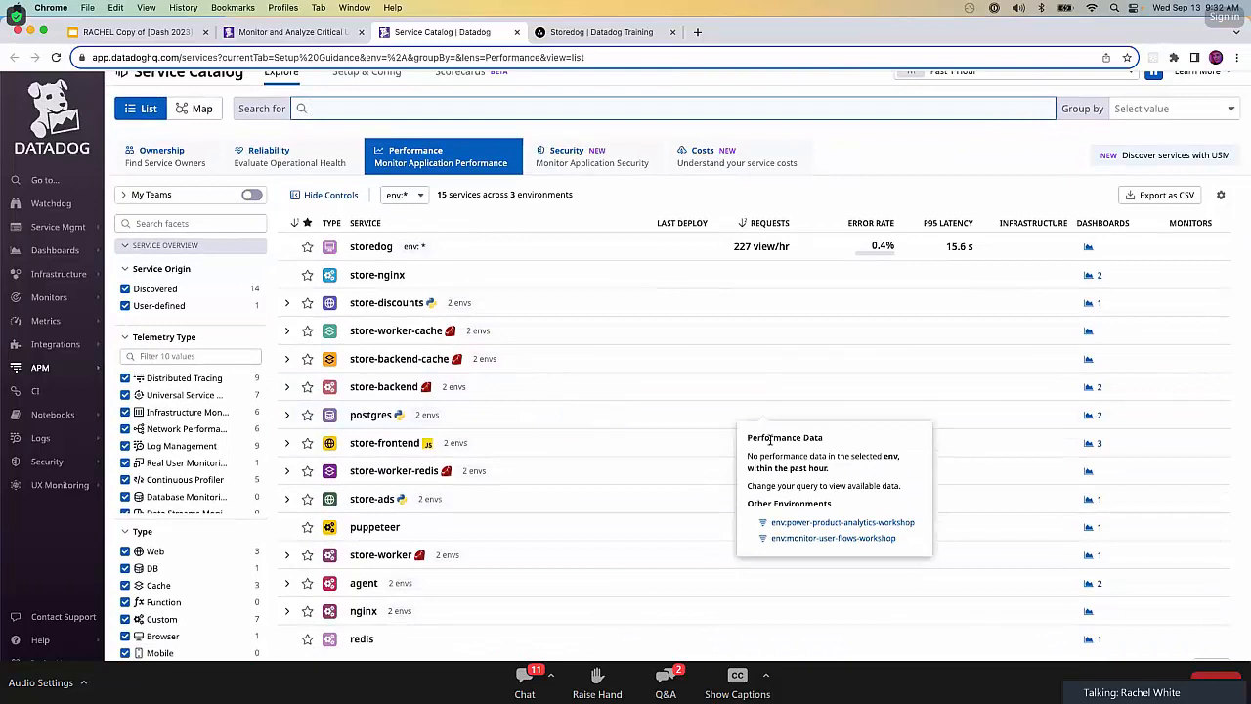
pyautogui.click(411, 196)
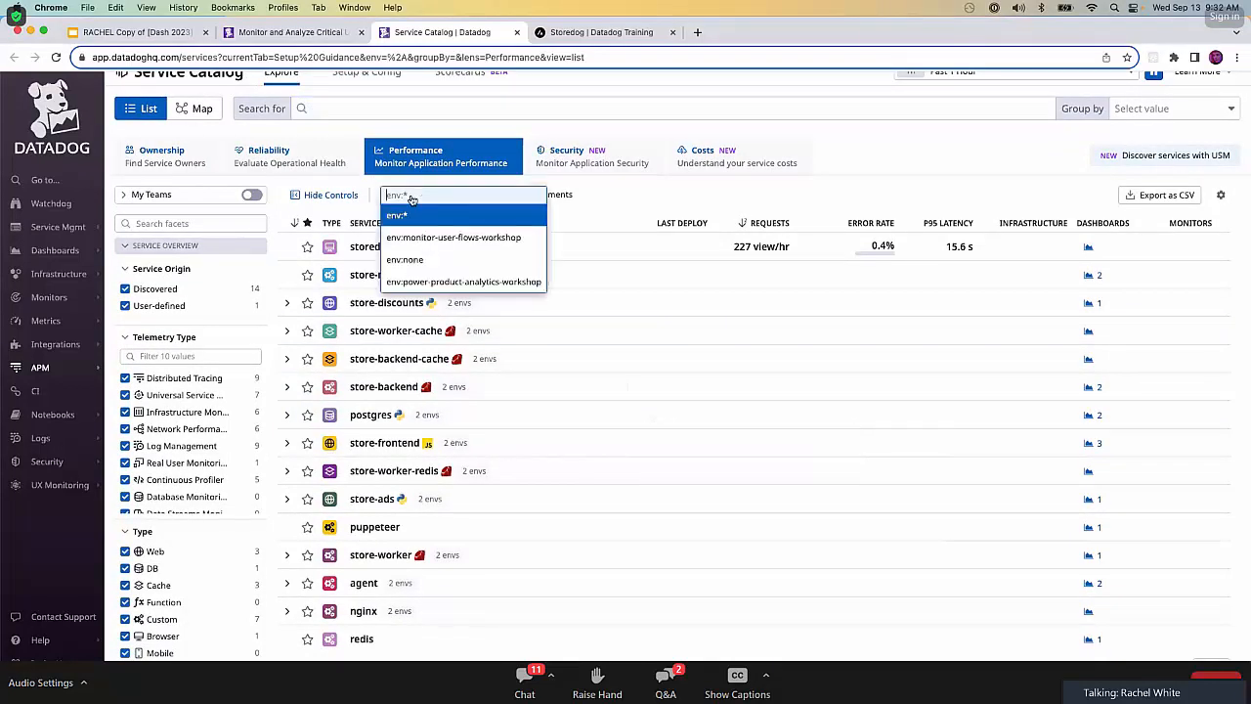
pyautogui.click(509, 240)
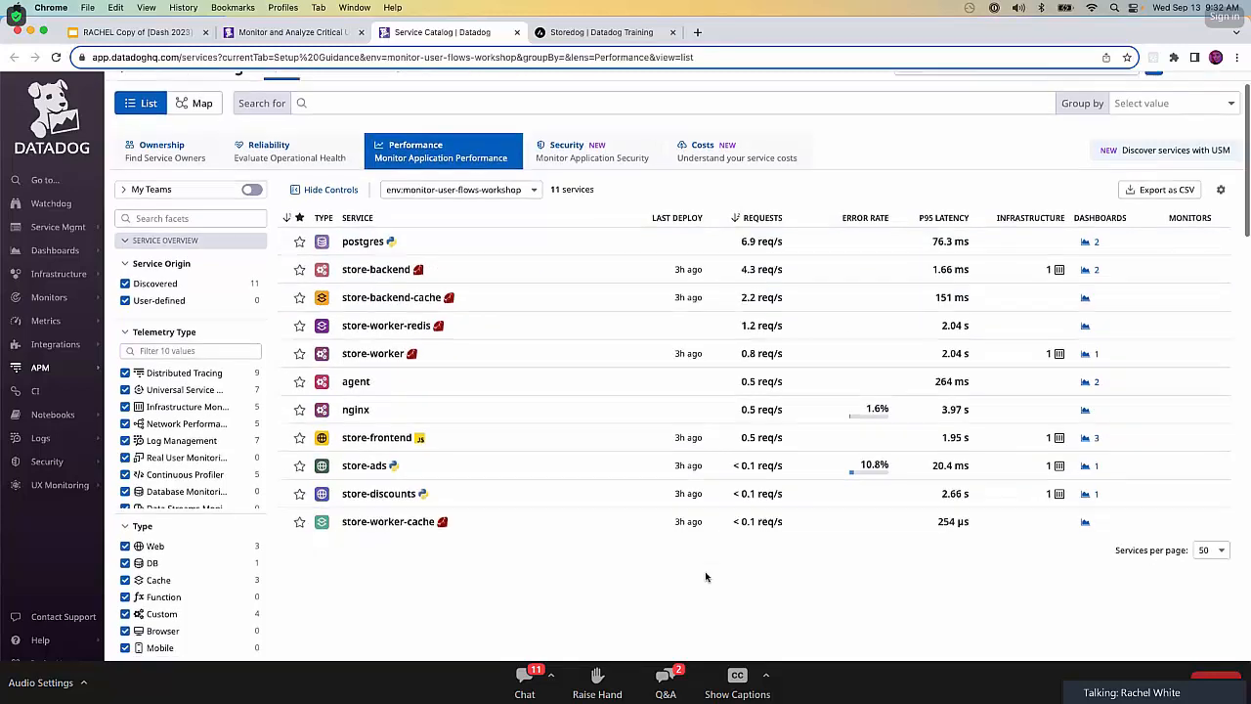
# Show the Service Catalog as a map and inspect how the store-ads and store-discounts services connect.
pyautogui.scroll(2, 469, 262)
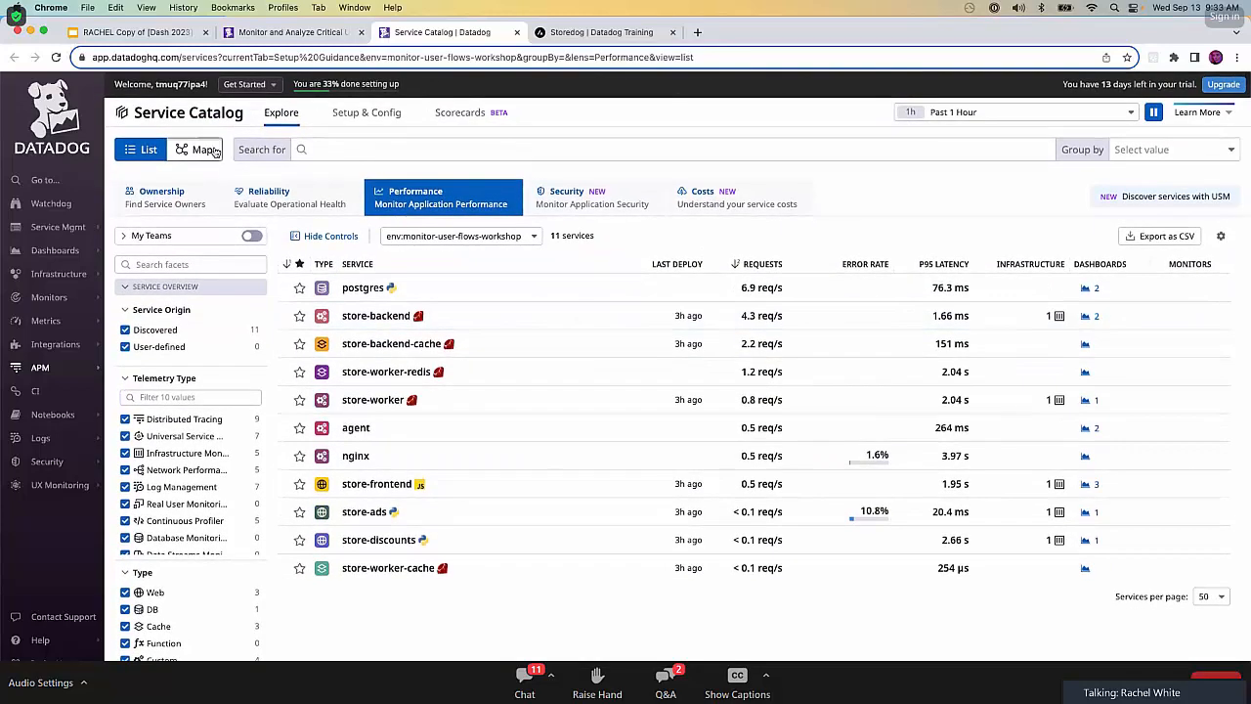
pyautogui.click(193, 150)
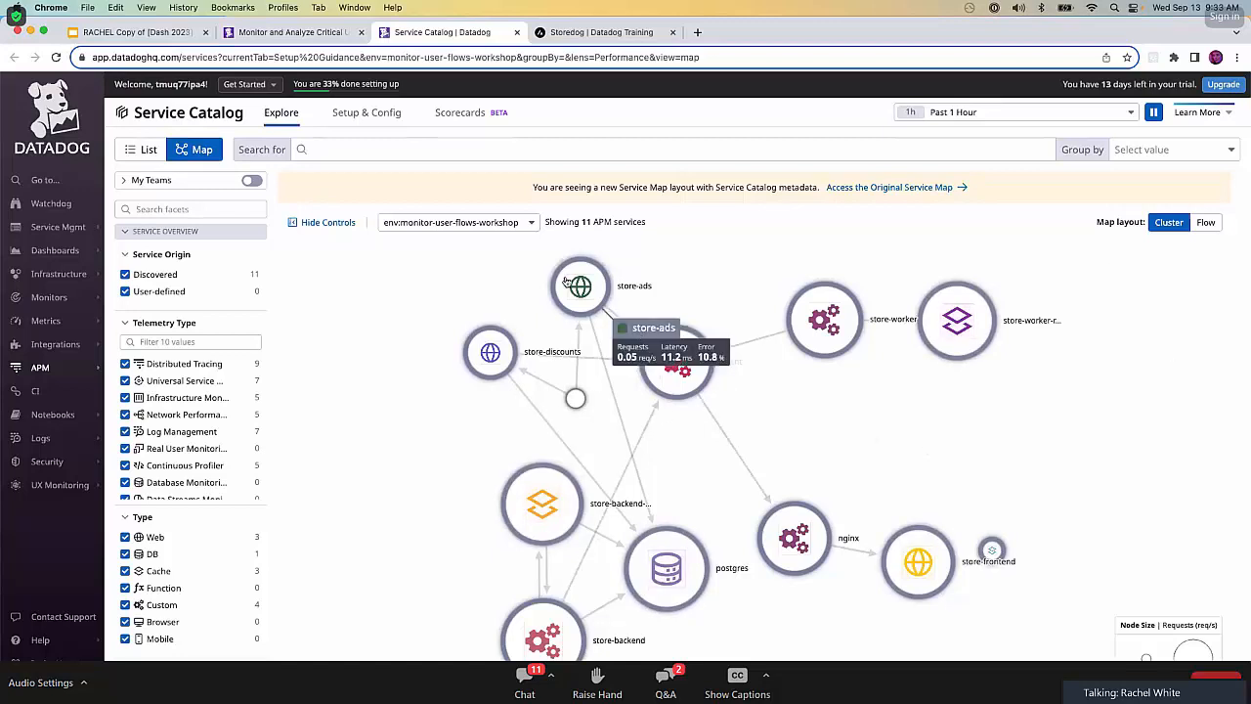
pyautogui.moveTo(500, 350)
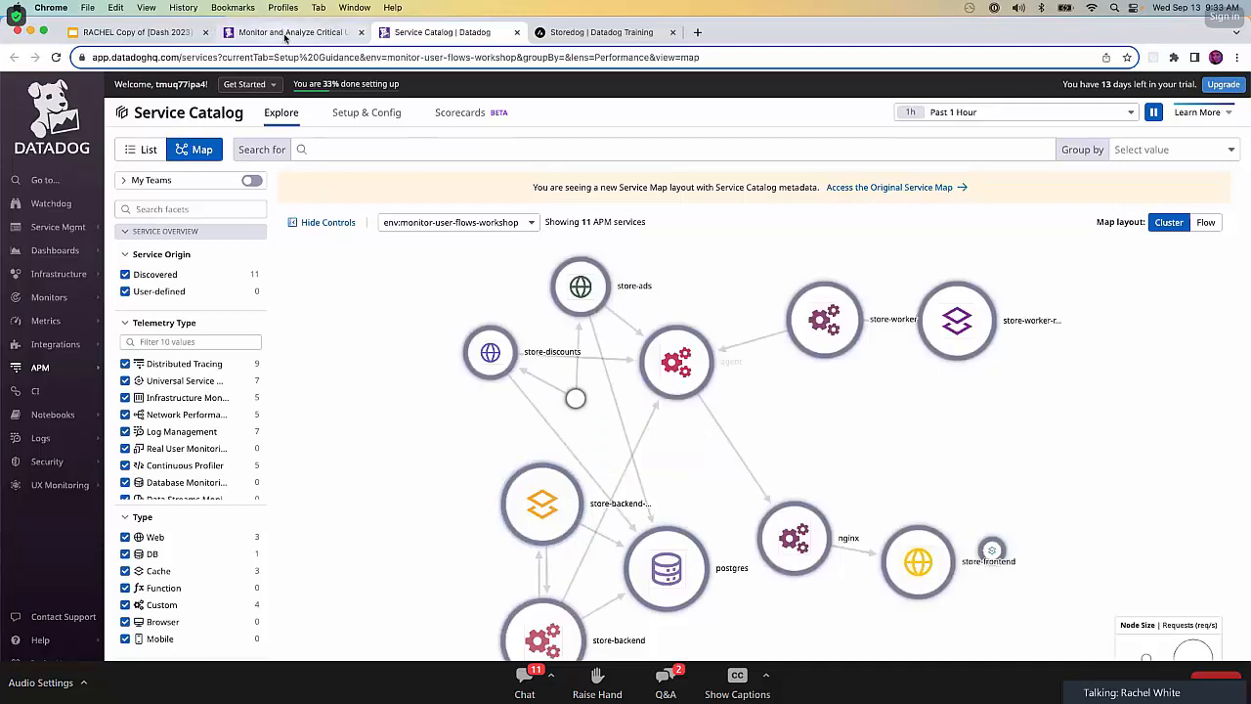
# Return to the lab instructions, read the Storedog stage's Conclusion, and complete the stage.
pyautogui.click(285, 32)
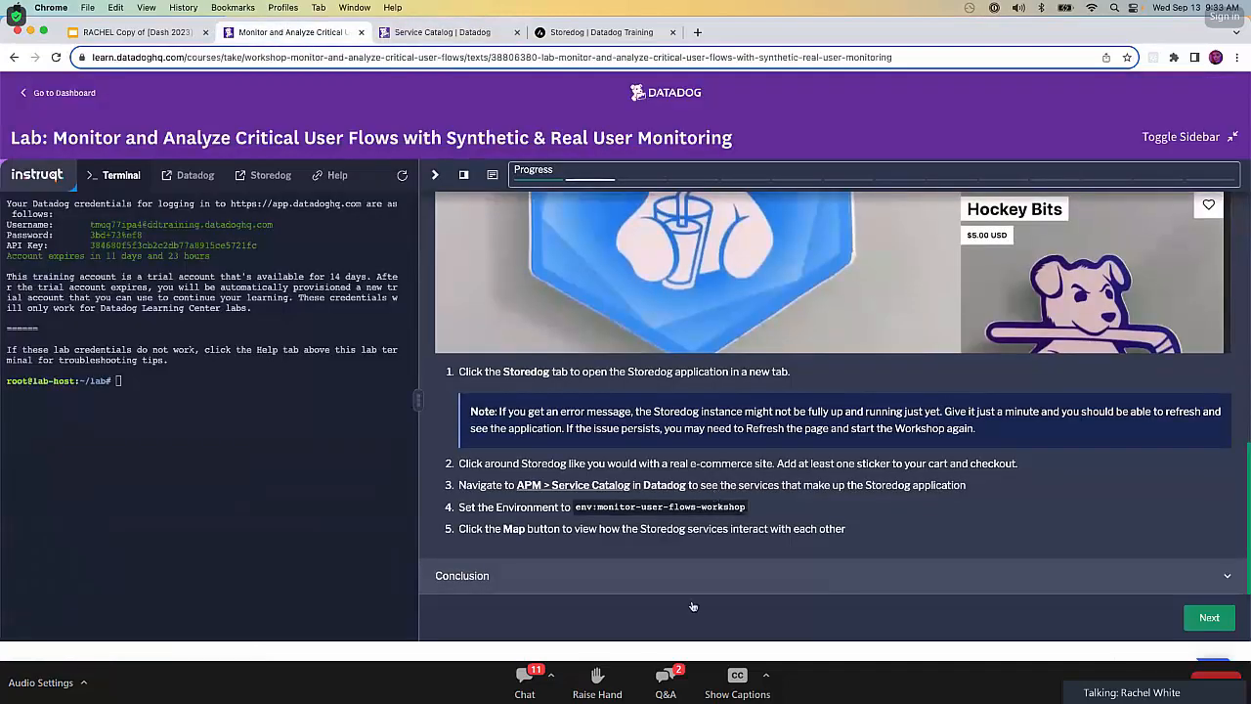
pyautogui.click(747, 579)
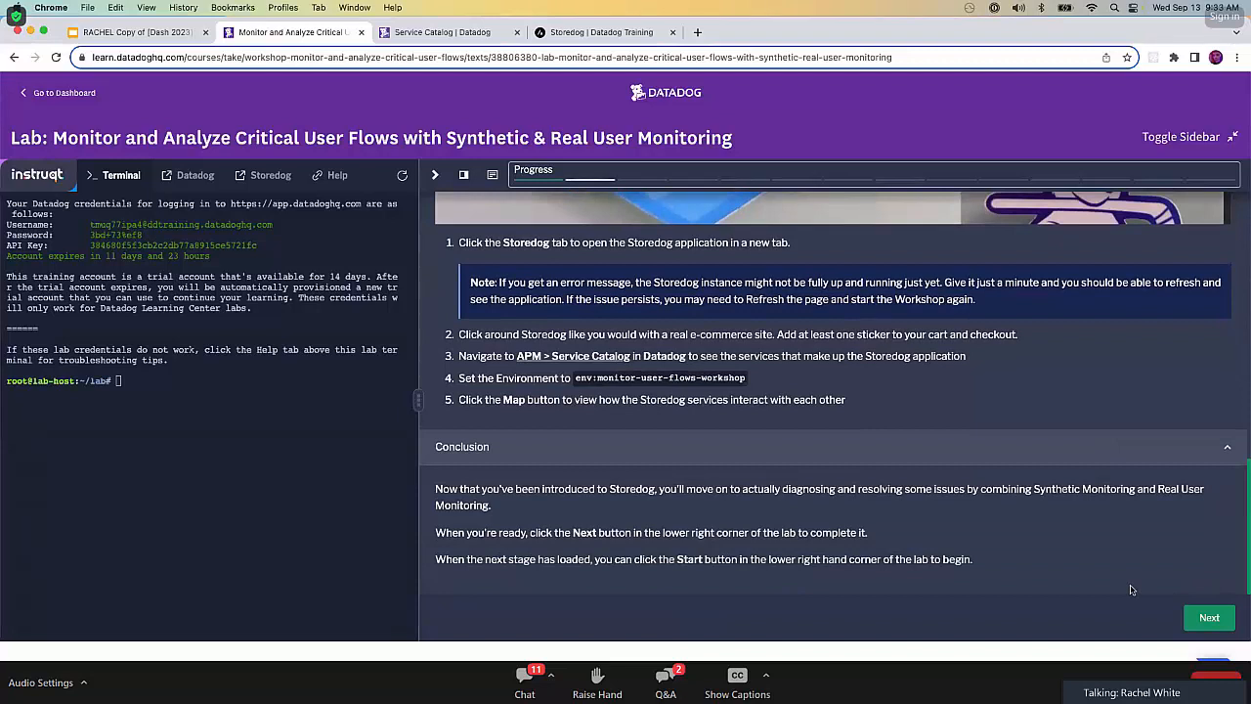
pyautogui.click(1225, 618)
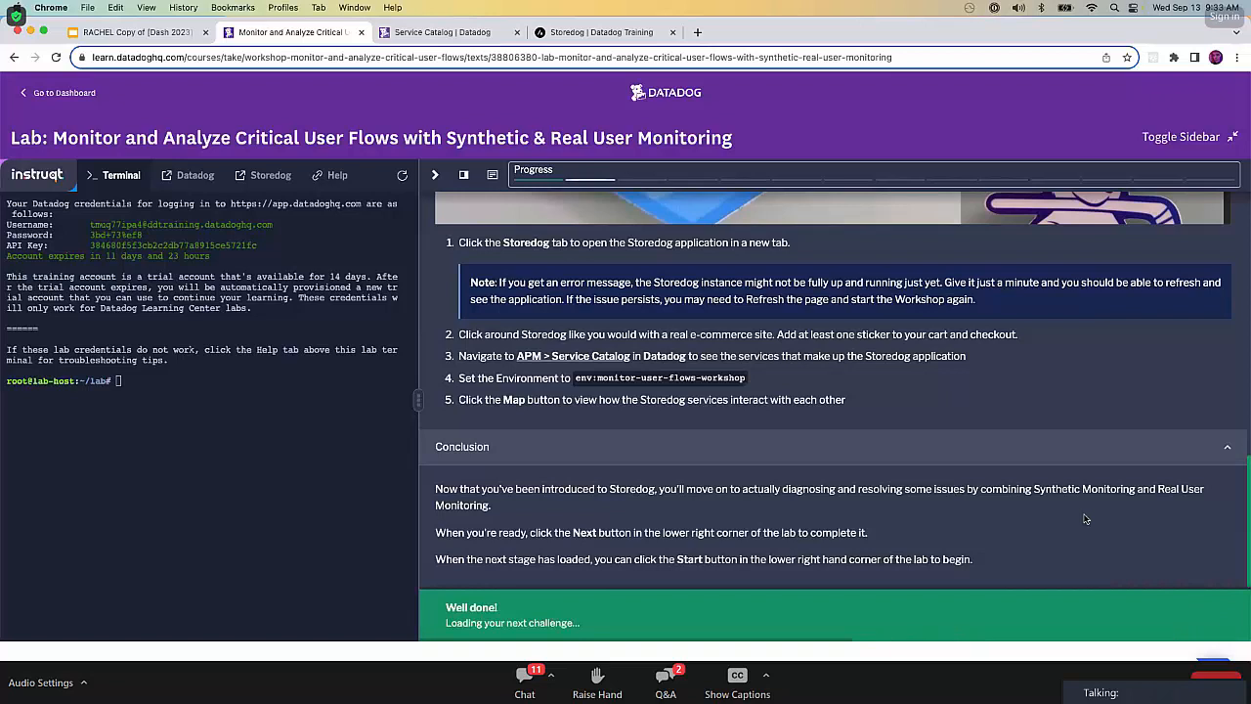
# Read the introduction slides for Stage 2: Traffic Spike and start that stage.
pyautogui.scroll(-1, 1026, 433)
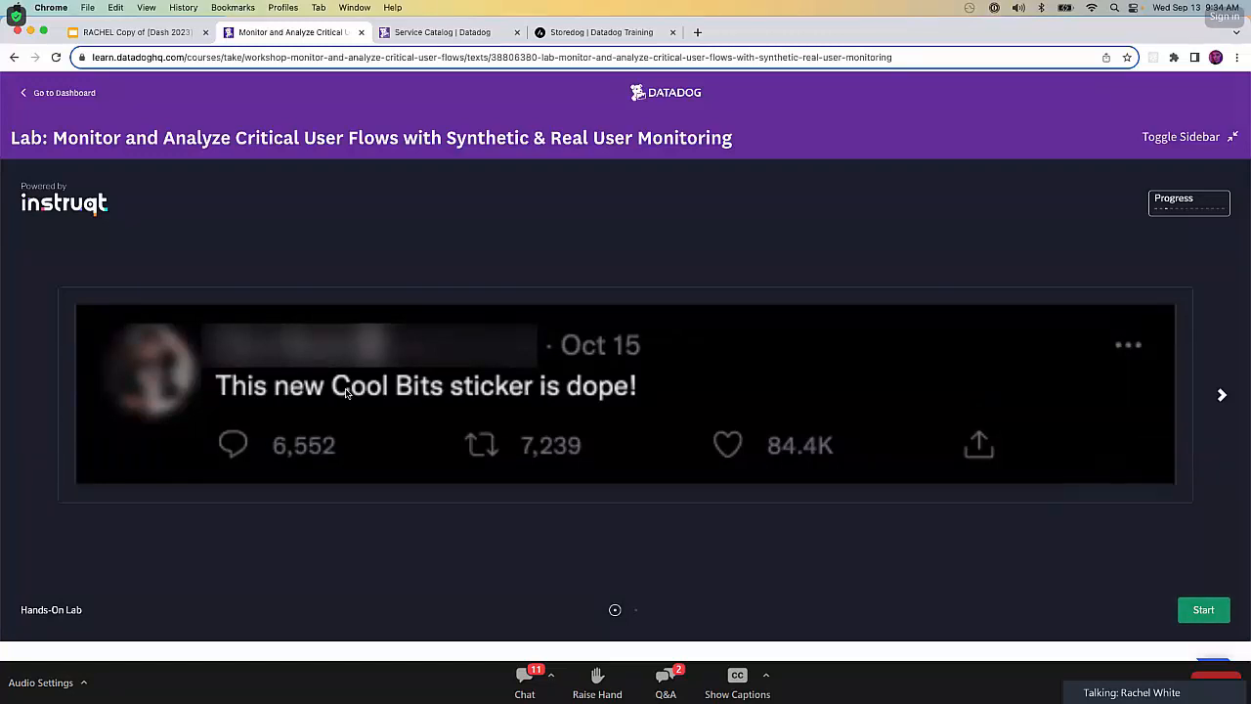
pyautogui.click(1221, 395)
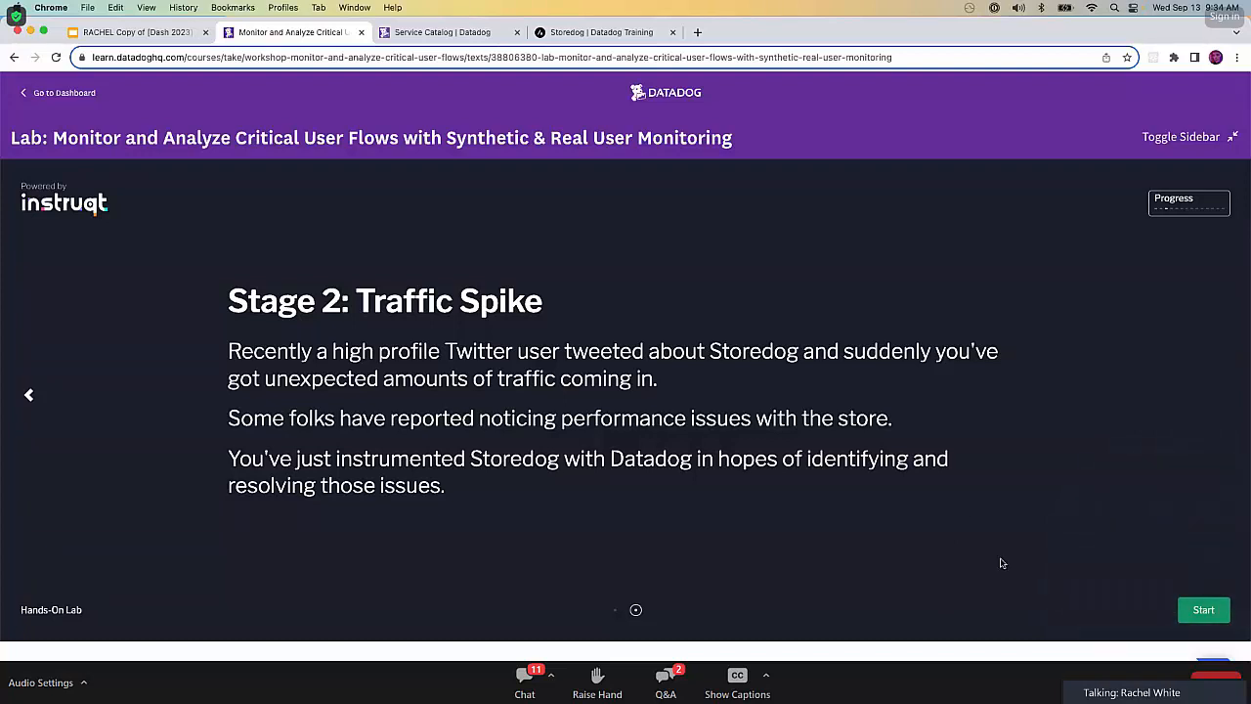
pyautogui.click(1194, 608)
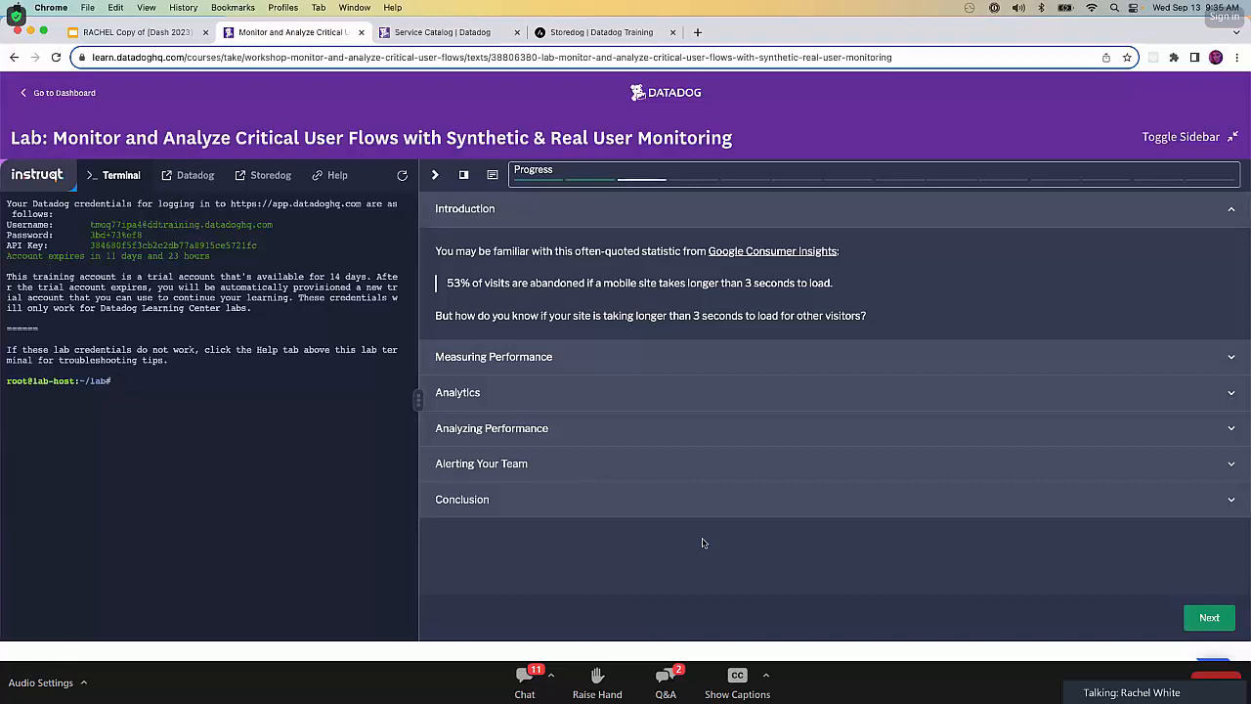
# Expand the lab's Measuring Performance section and read about Core Web Vitals, other common performance measures and the further reading.
pyautogui.click(873, 360)
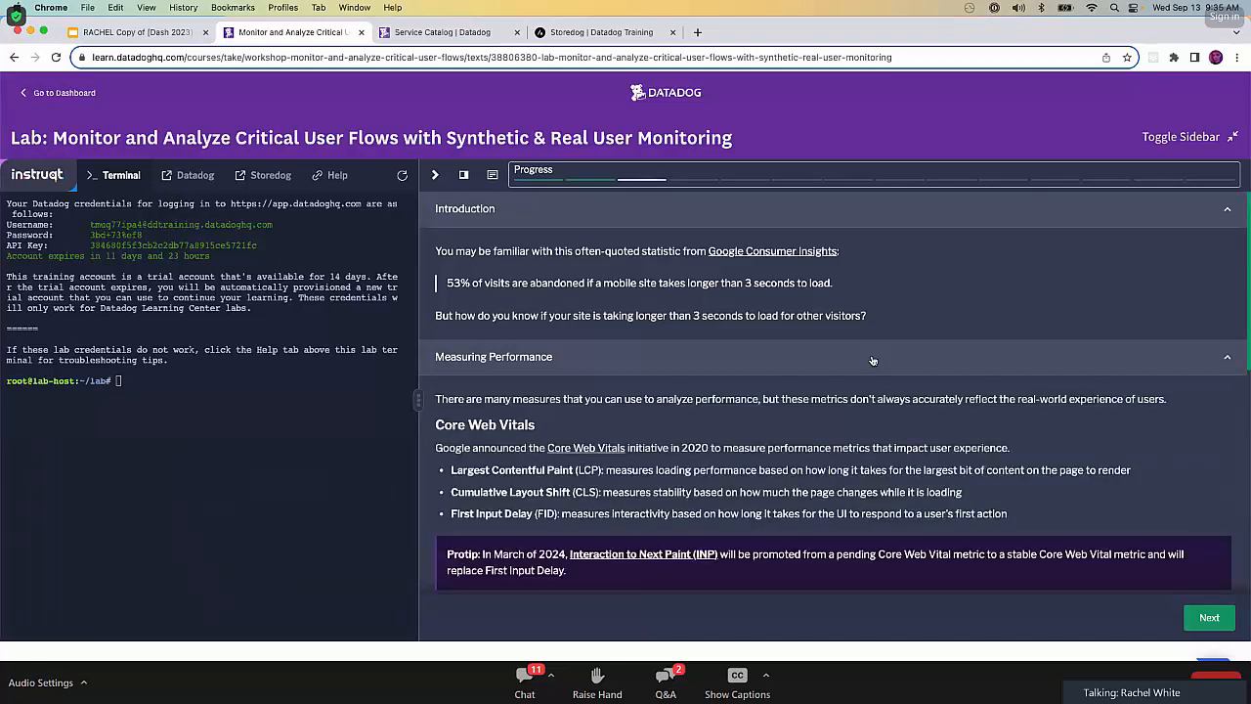
pyautogui.scroll(-1, 873, 361)
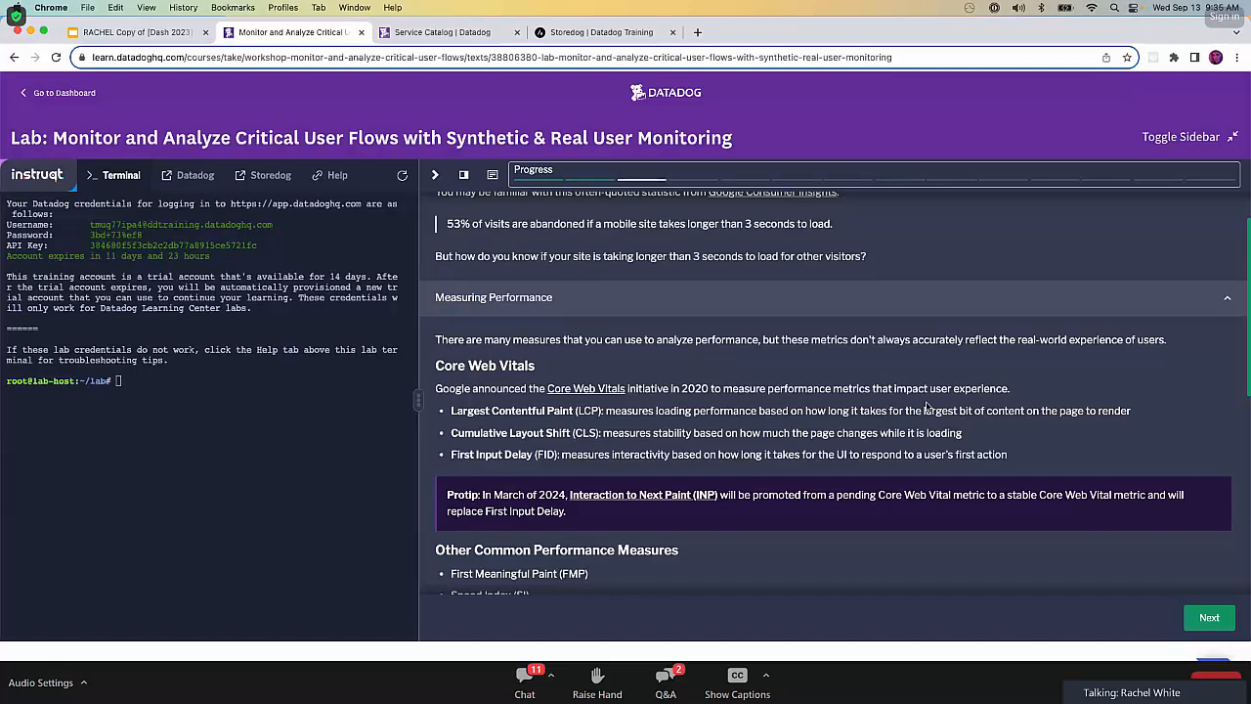
pyautogui.scroll(-2, 926, 406)
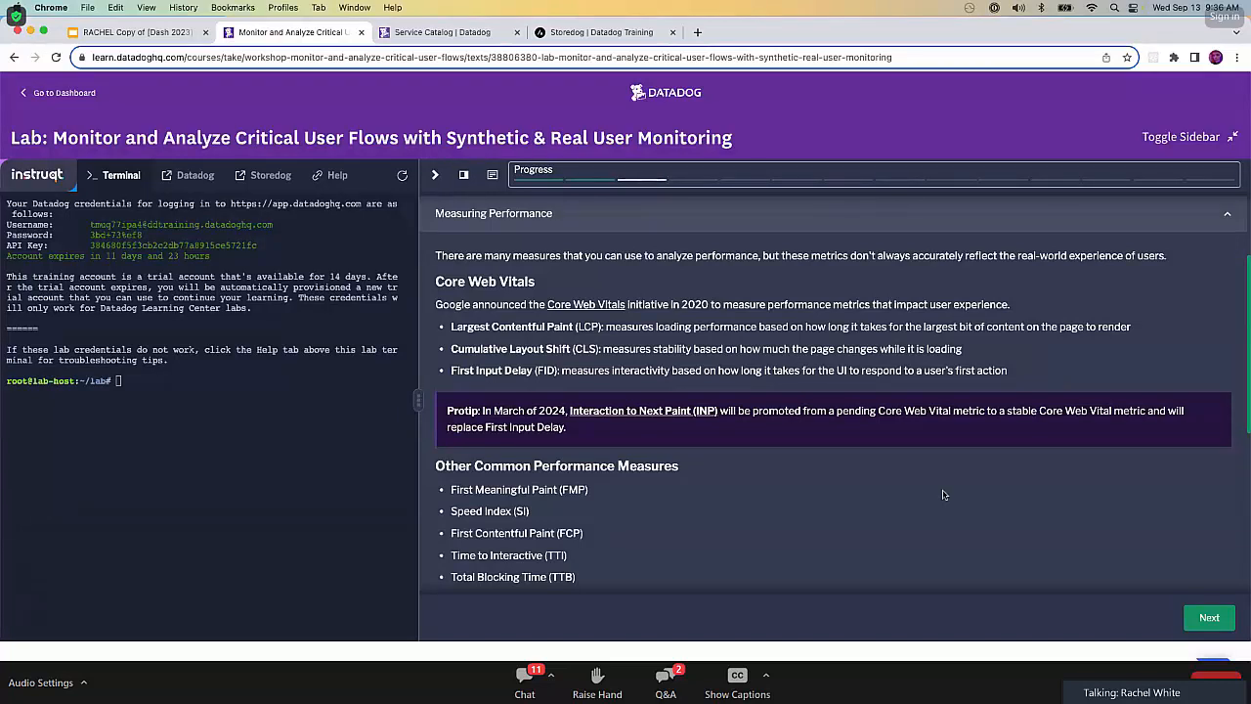
pyautogui.scroll(-2, 944, 495)
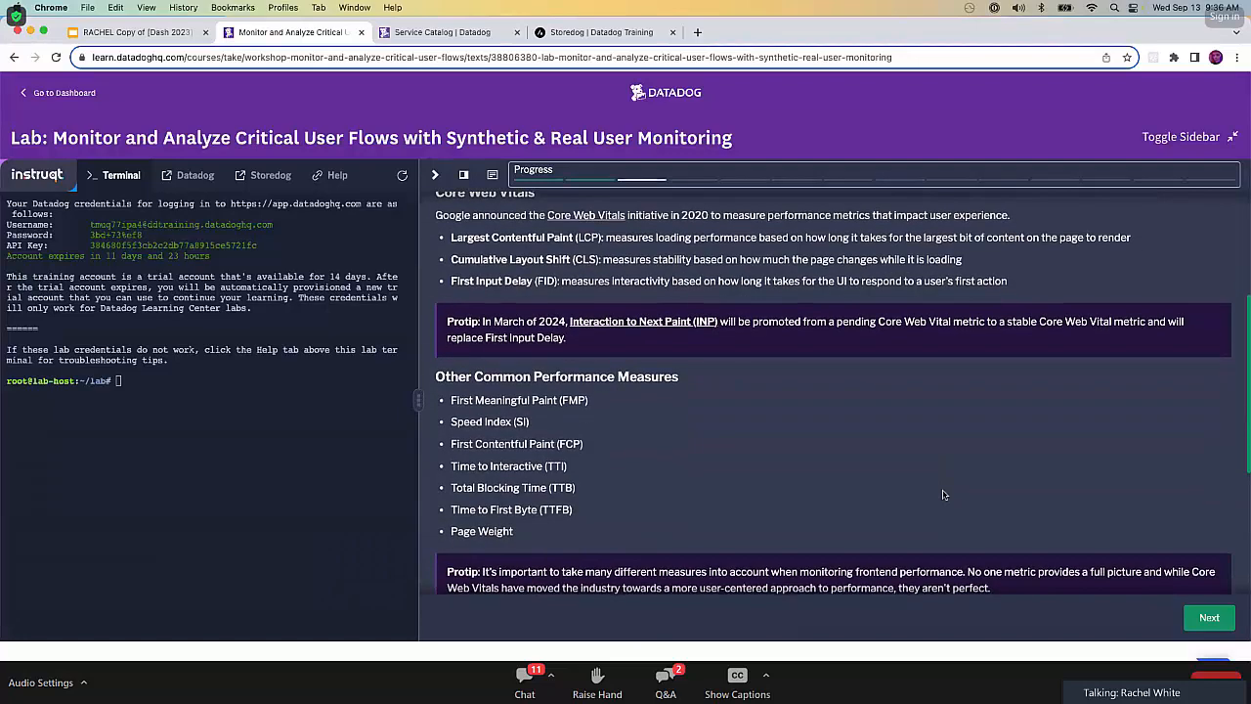
pyautogui.scroll(-1, 954, 489)
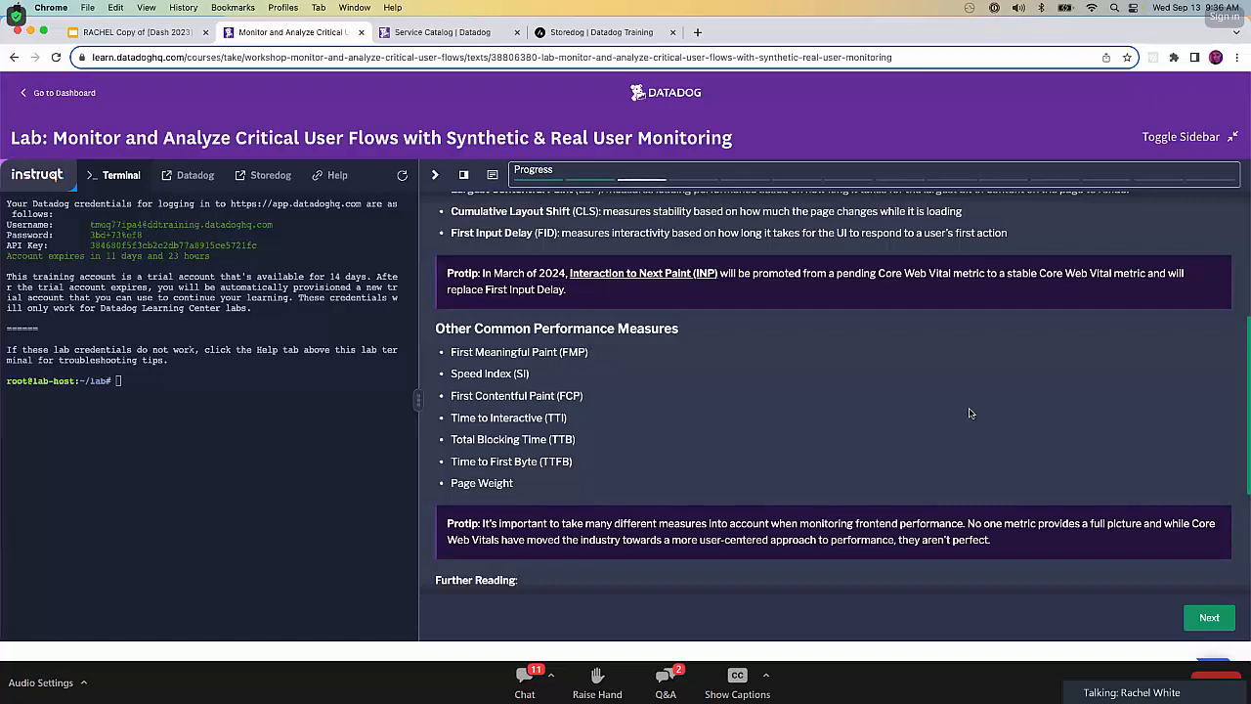
pyautogui.scroll(-1, 970, 413)
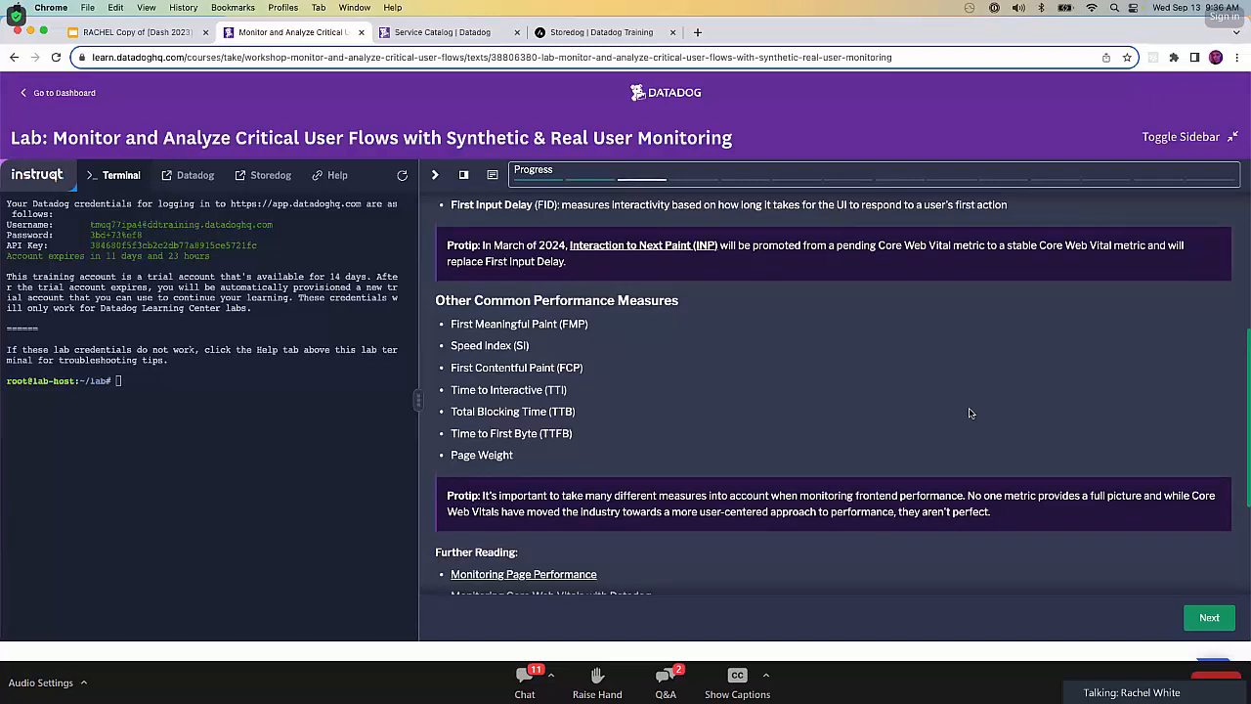
pyautogui.scroll(-1, 970, 414)
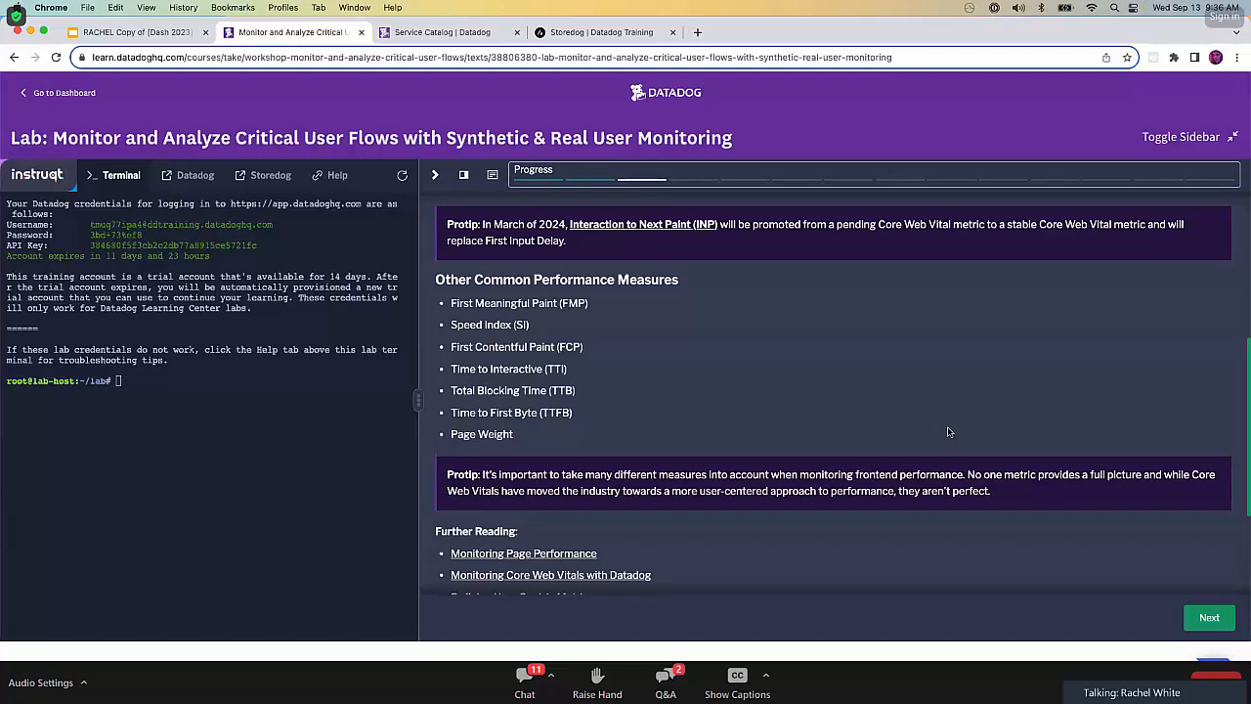
pyautogui.scroll(-2, 948, 431)
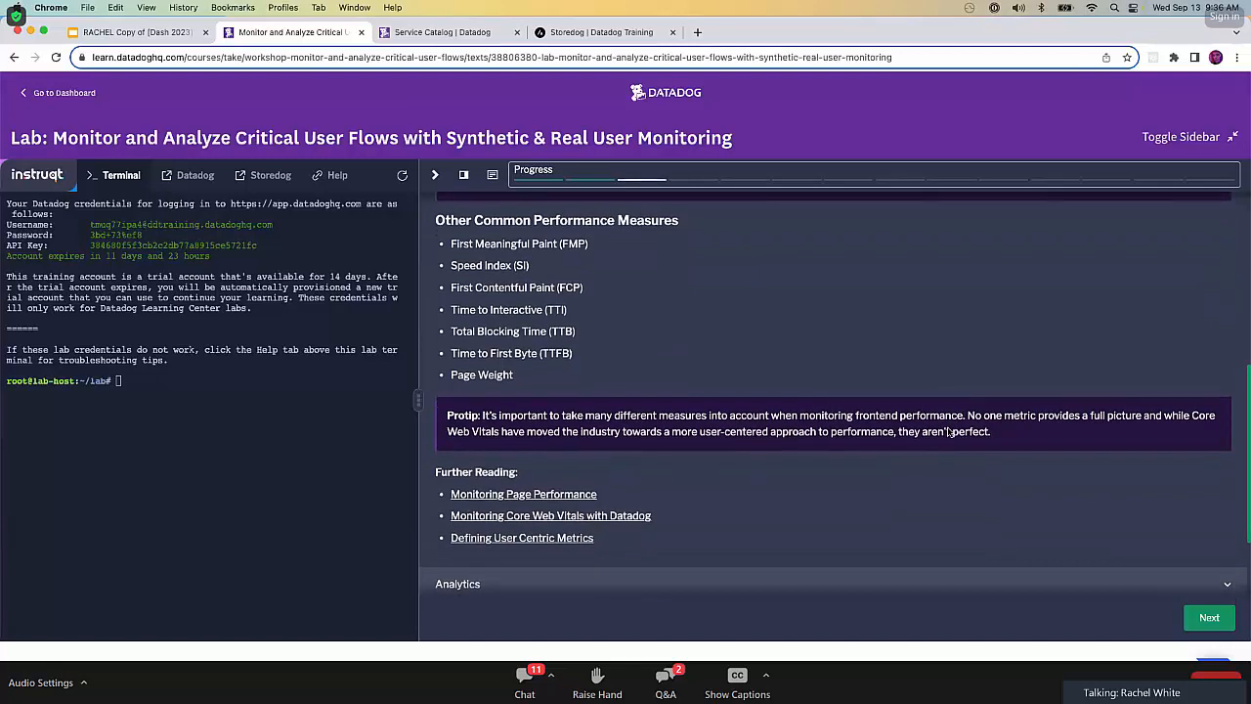
pyautogui.scroll(-3, 948, 431)
# Expand and read the lab's Analytics section, and close the Service Catalog and Storedog browser tabs.
pyautogui.click(944, 489)
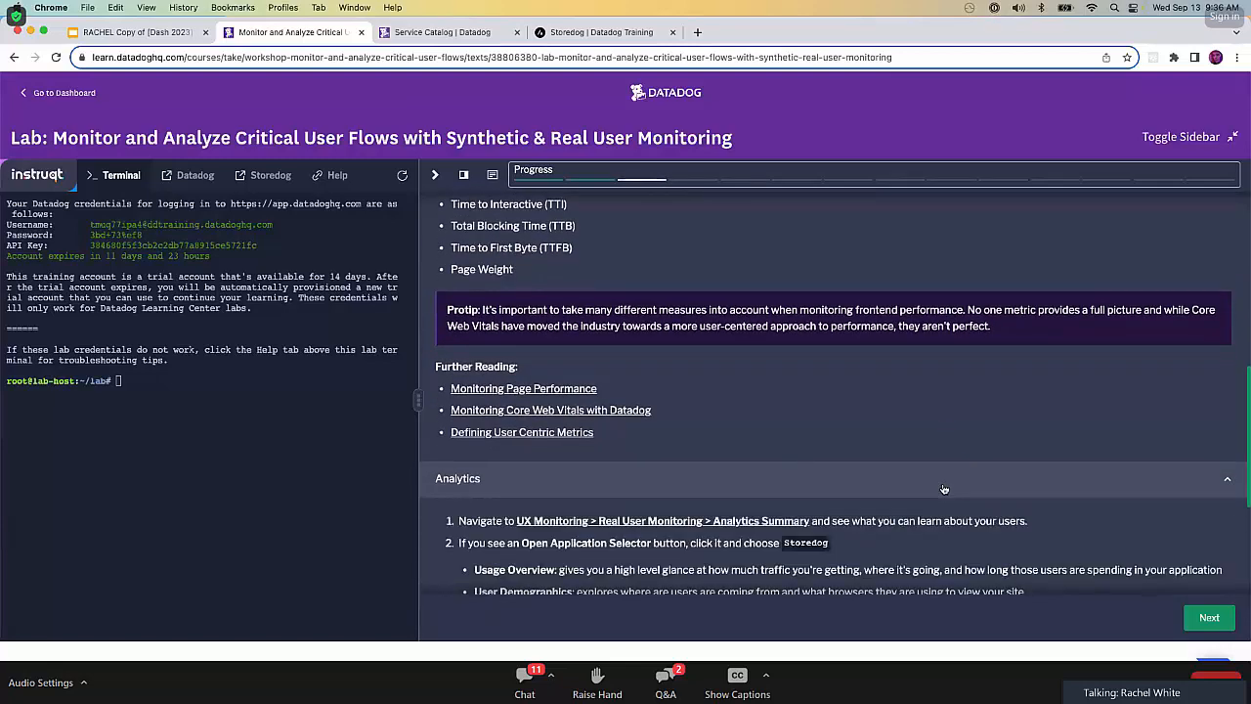
pyautogui.scroll(-4, 944, 489)
pyautogui.scroll(-1, 945, 489)
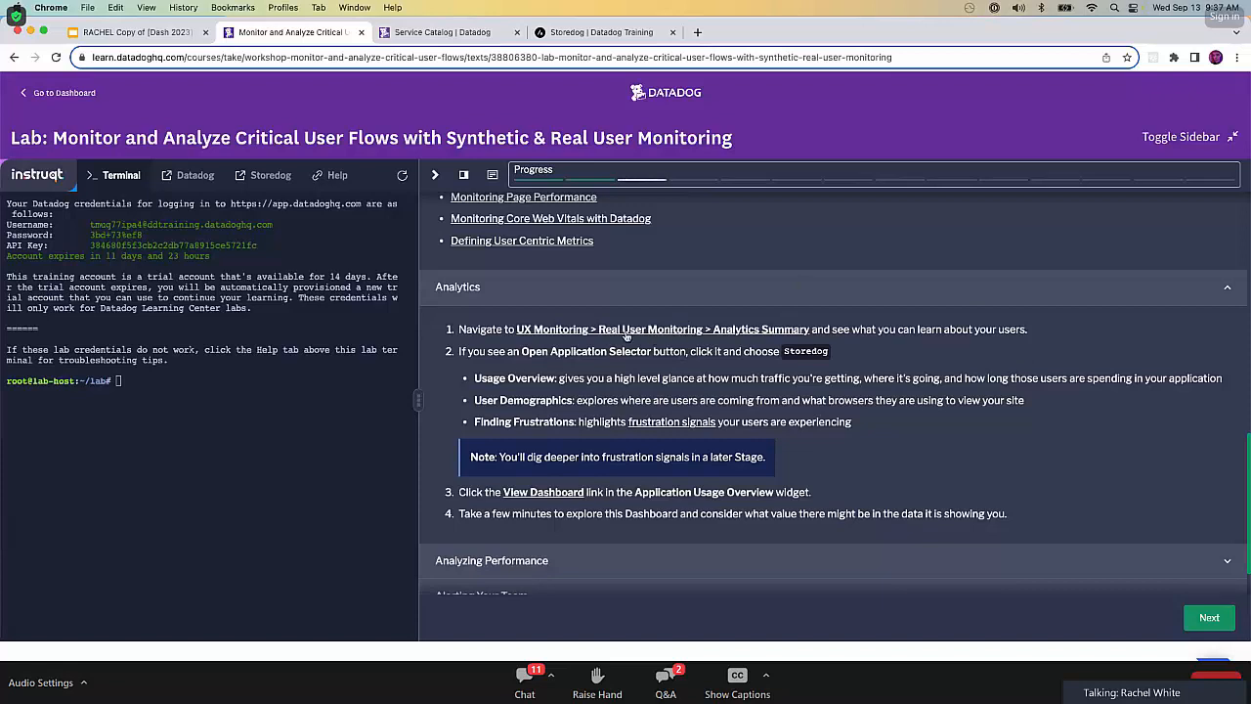
pyautogui.click(518, 33)
pyautogui.click(518, 34)
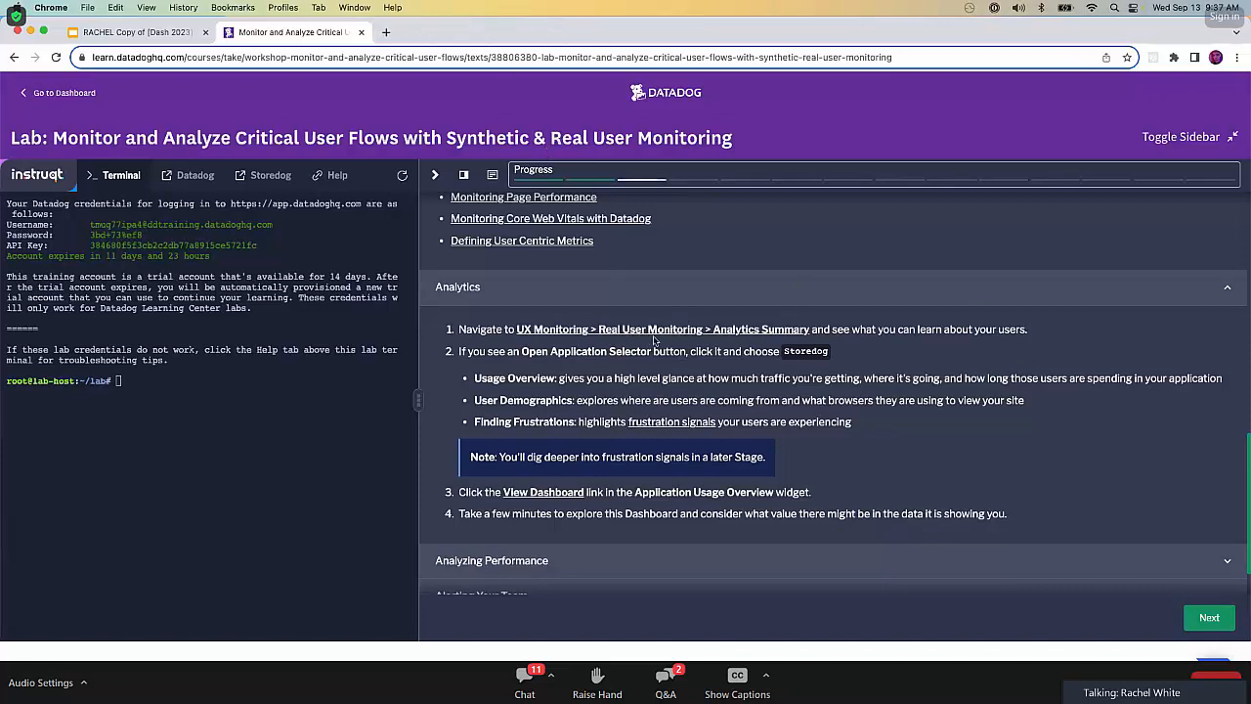
# Open Datadog's RUM Analytics Summary from the lab instructions and select the Storedog application.
pyautogui.click(662, 331)
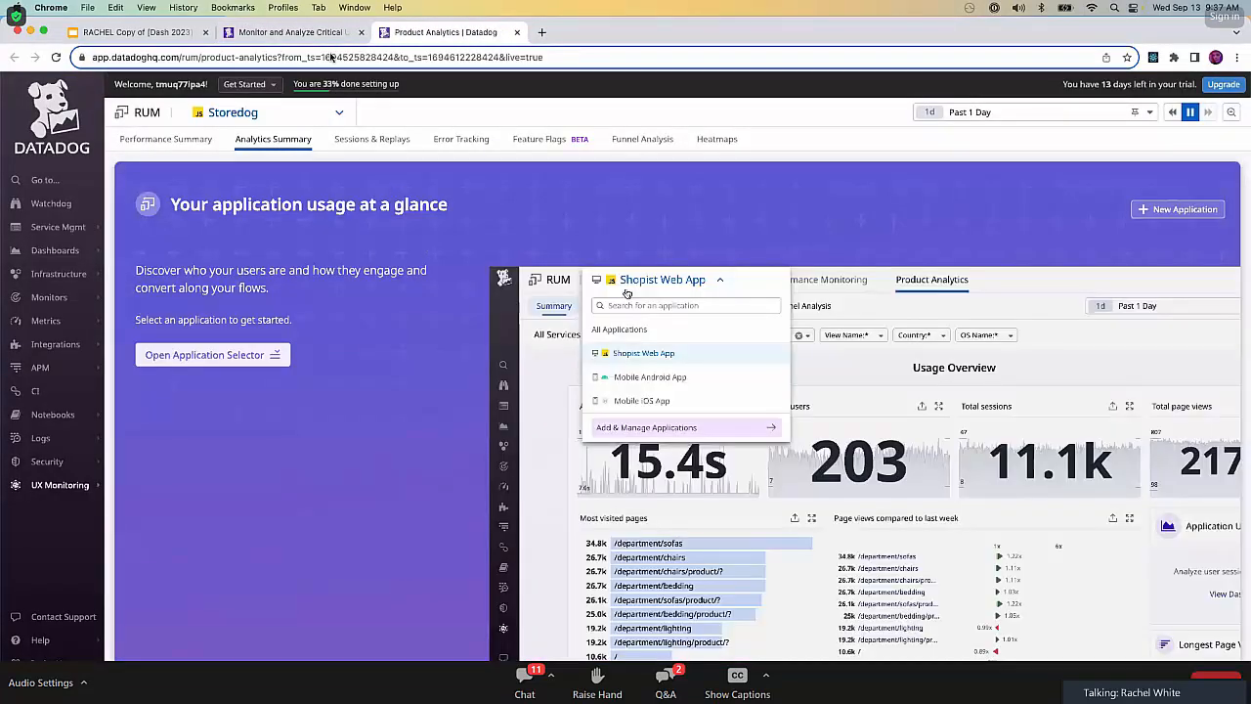
pyautogui.click(311, 35)
pyautogui.click(457, 35)
pyautogui.click(342, 113)
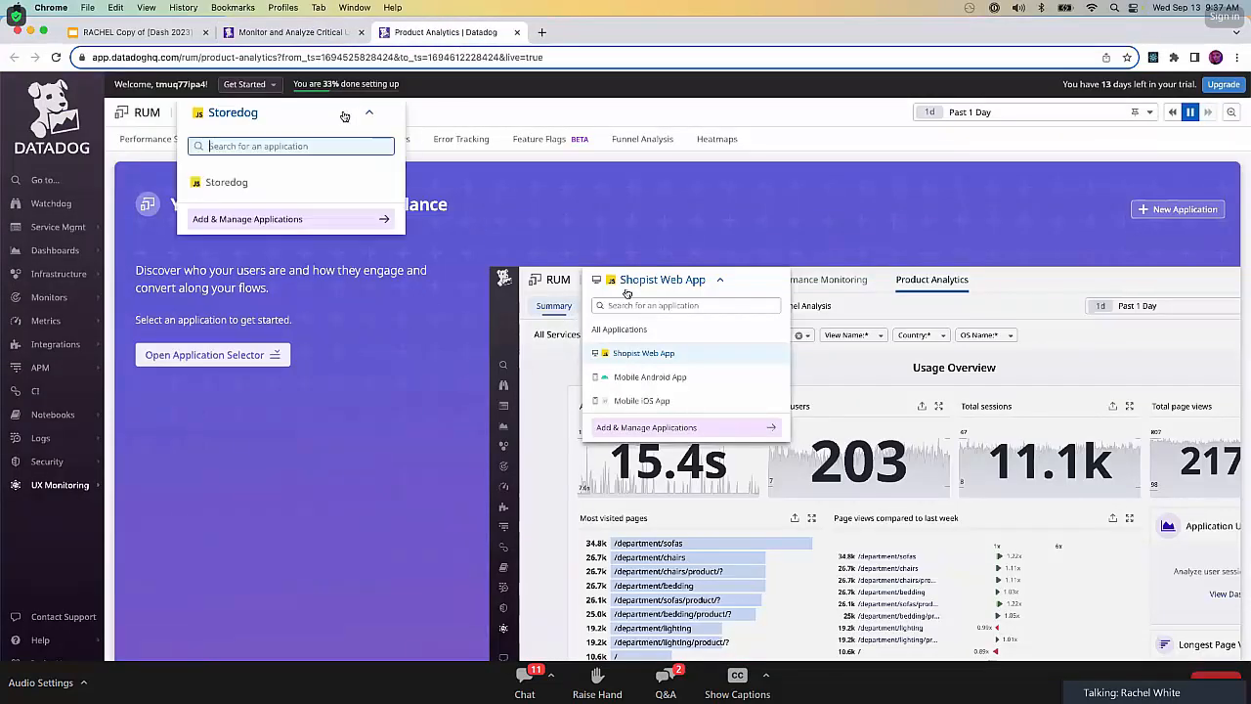
pyautogui.click(250, 190)
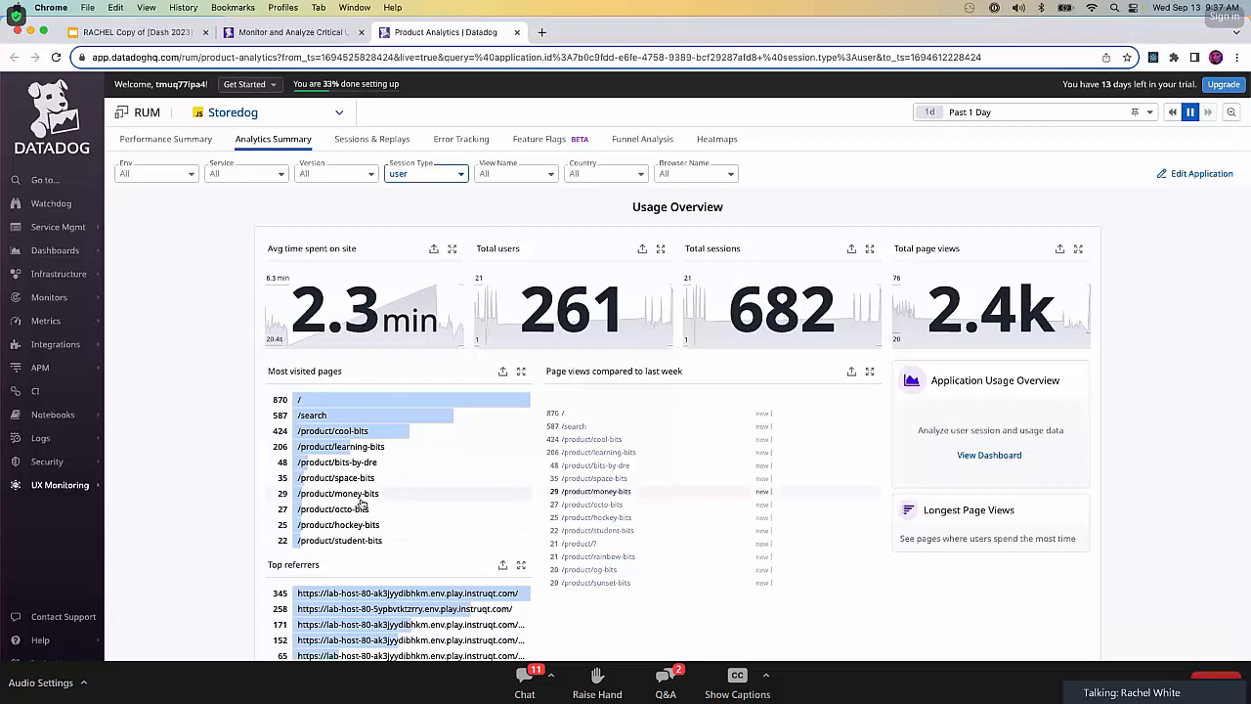
# Examine Storedog's Usage Overview, including page views compared to last week, down through the User Demographics and Finding Frustrations sections.
pyautogui.moveTo(773, 497)
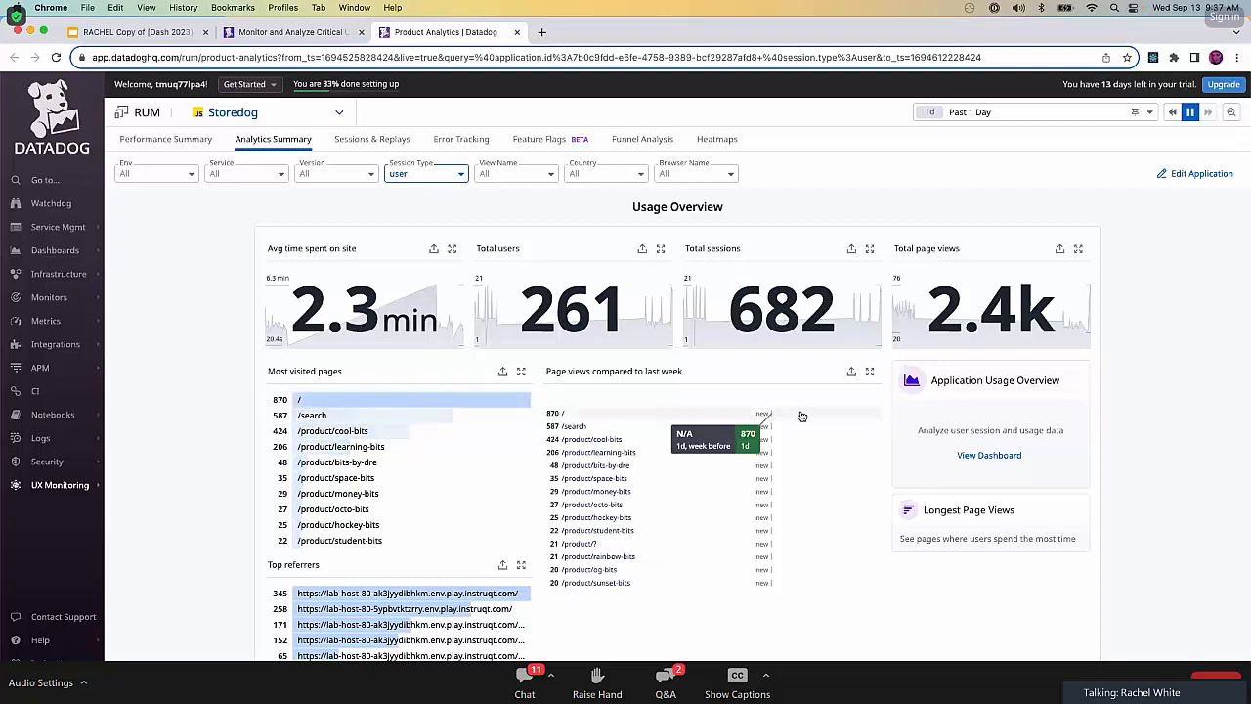
pyautogui.moveTo(785, 522)
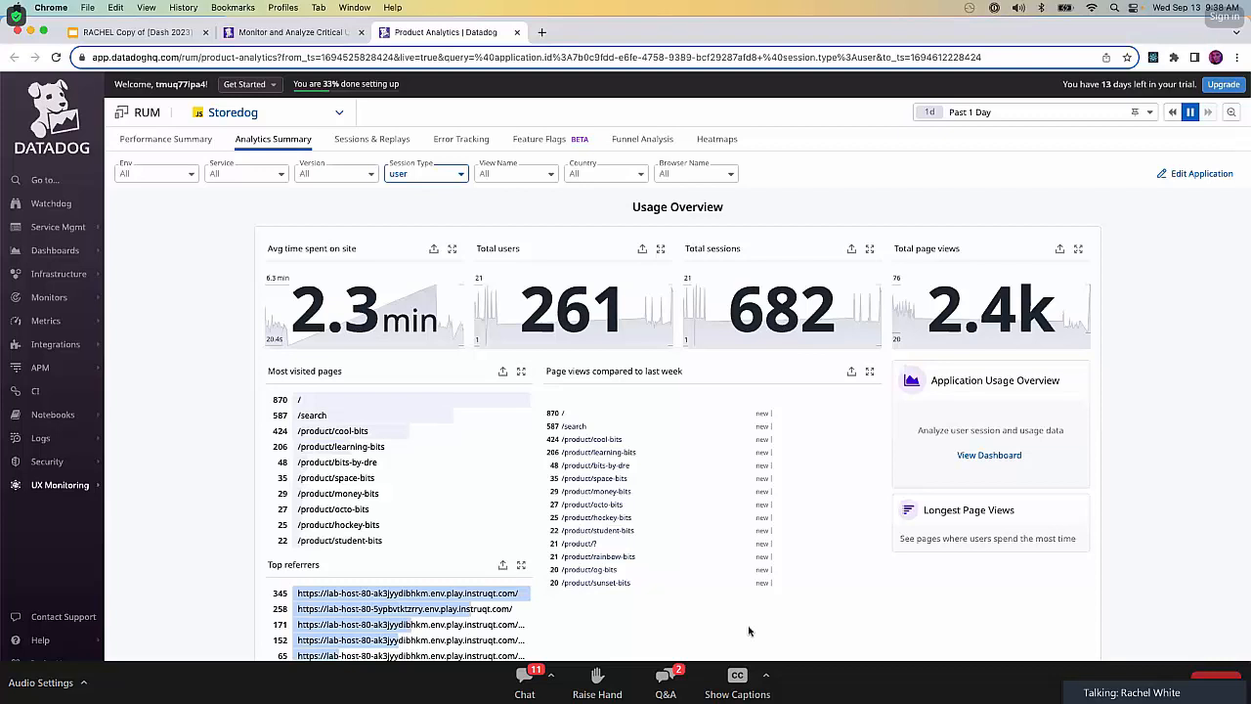
pyautogui.scroll(-2, 749, 630)
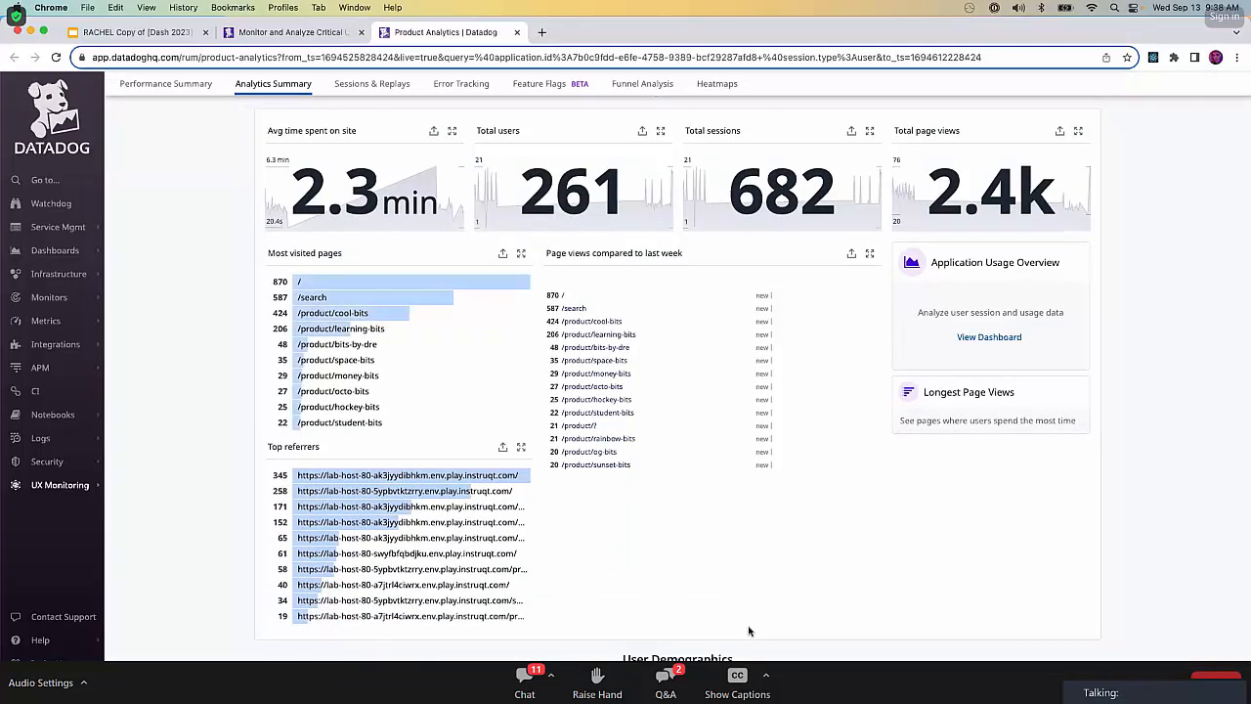
pyautogui.scroll(-1, 750, 630)
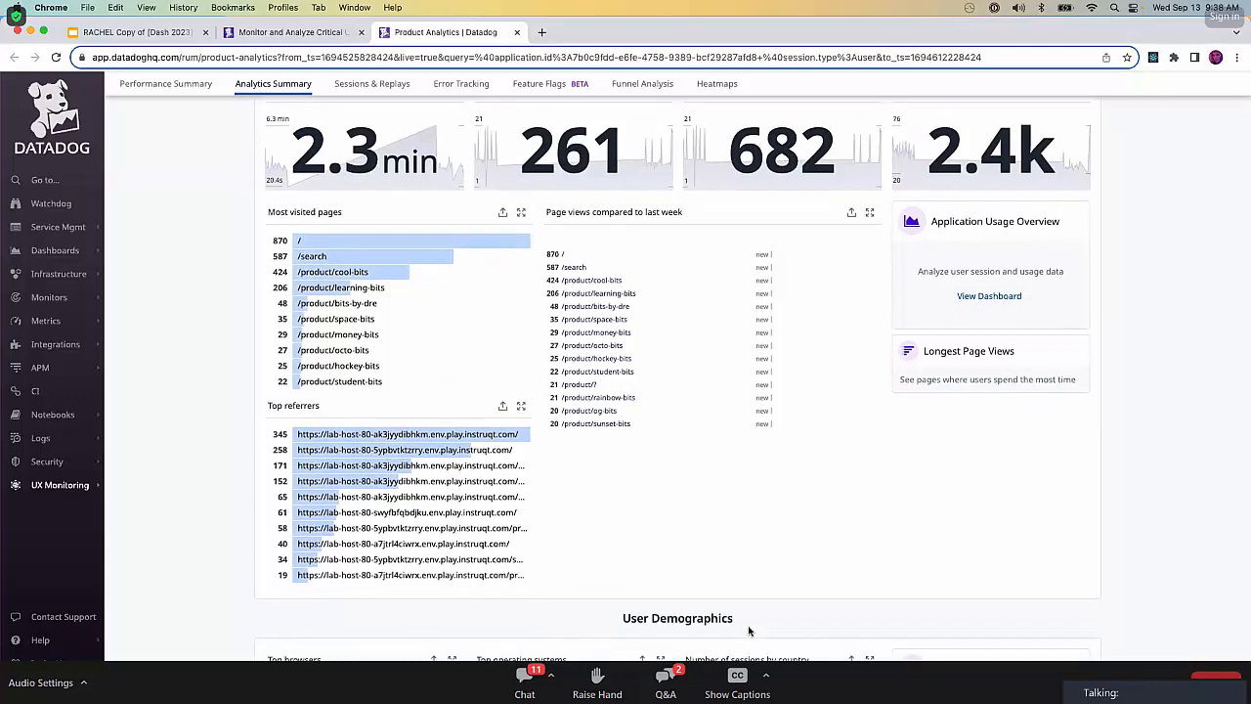
pyautogui.scroll(-1, 749, 630)
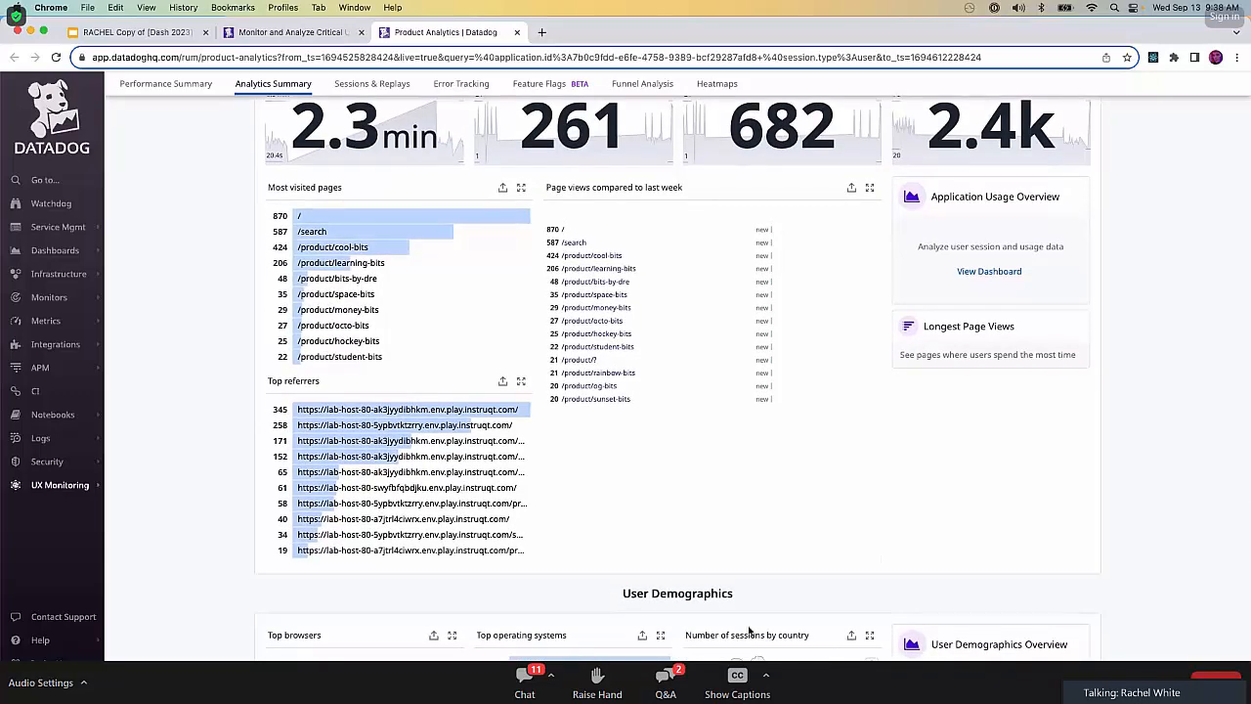
pyautogui.scroll(-5, 555, 523)
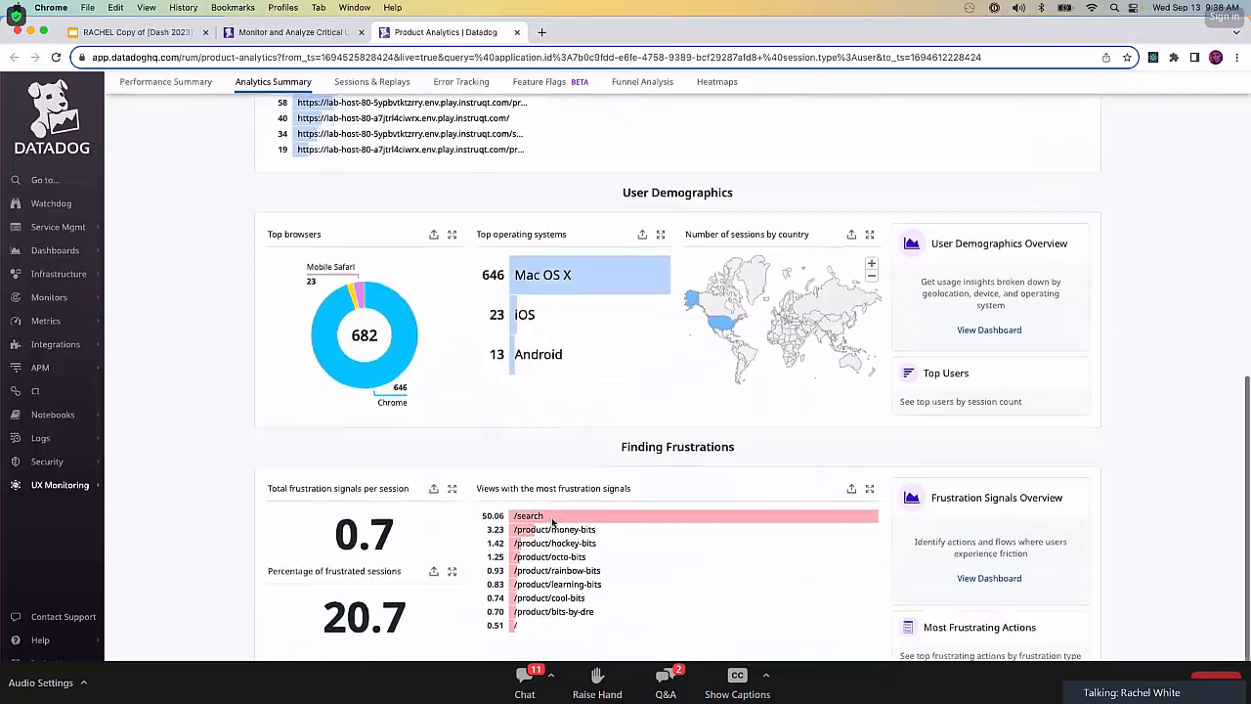
pyautogui.scroll(6, 554, 523)
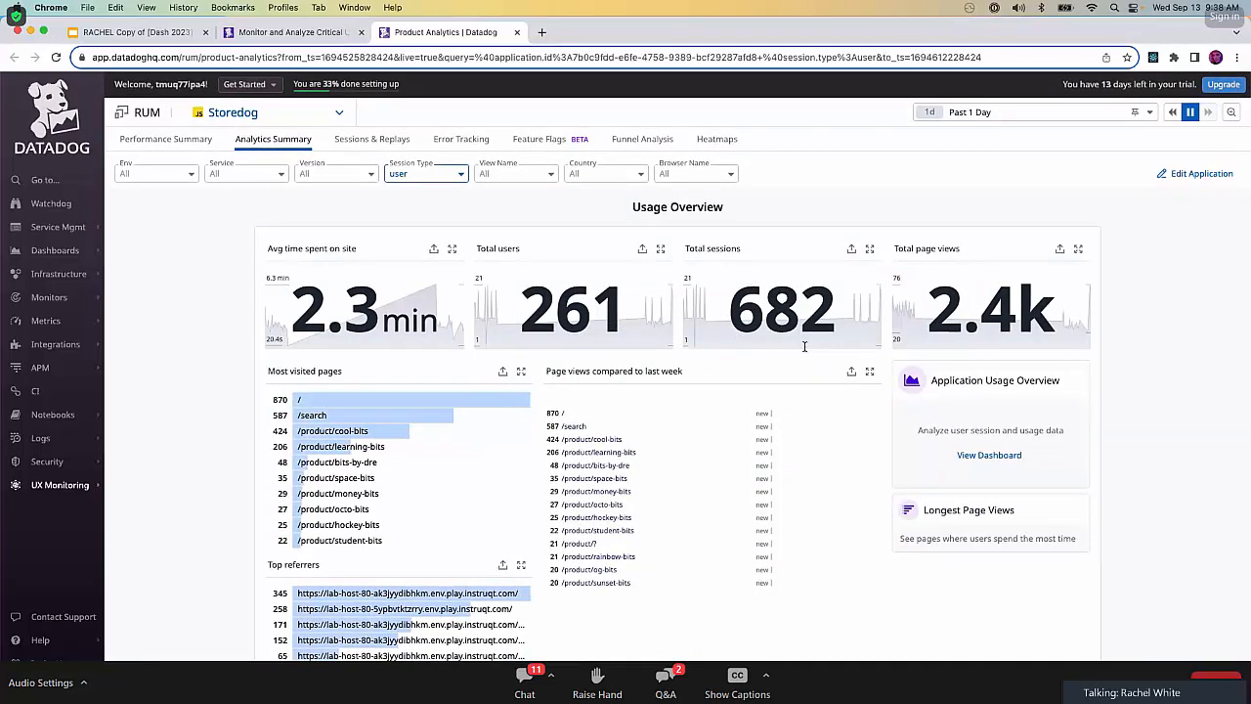
# Open the Application Usage Overview dashboard, skim its widgets, and close it to return to the Analytics Summary.
pyautogui.click(985, 456)
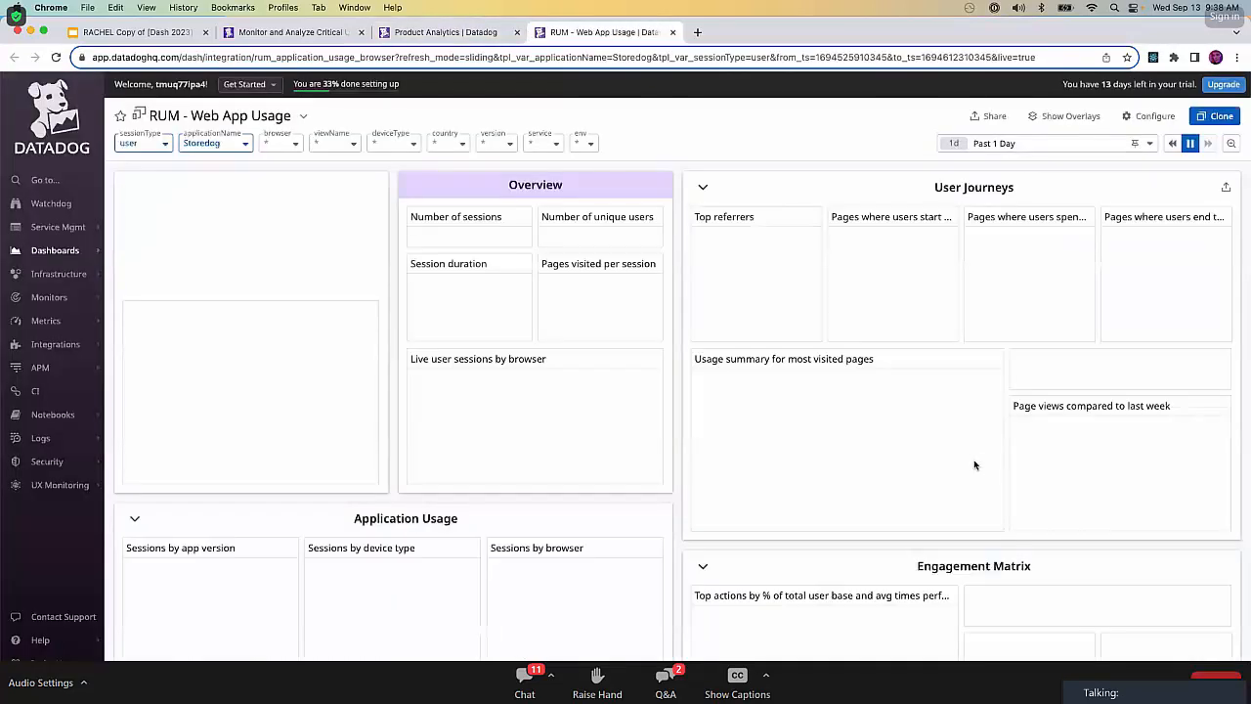
pyautogui.scroll(-3, 658, 445)
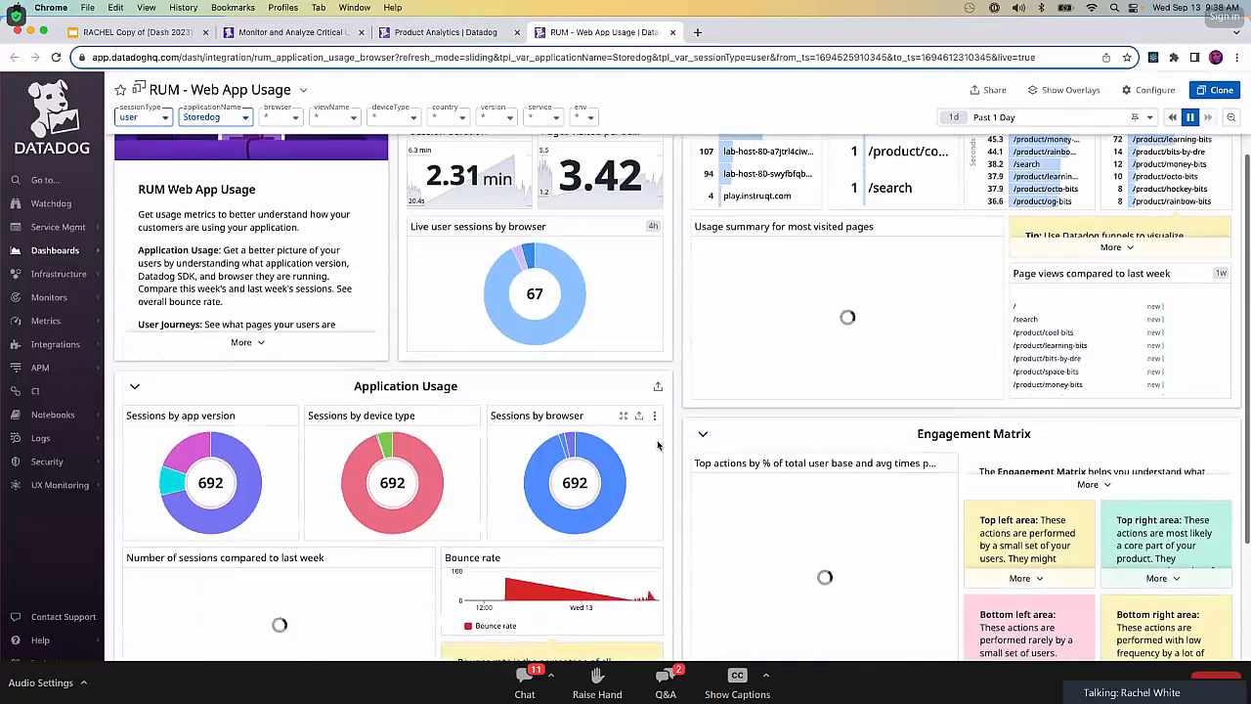
pyautogui.scroll(-5, 658, 445)
pyautogui.scroll(5, 658, 445)
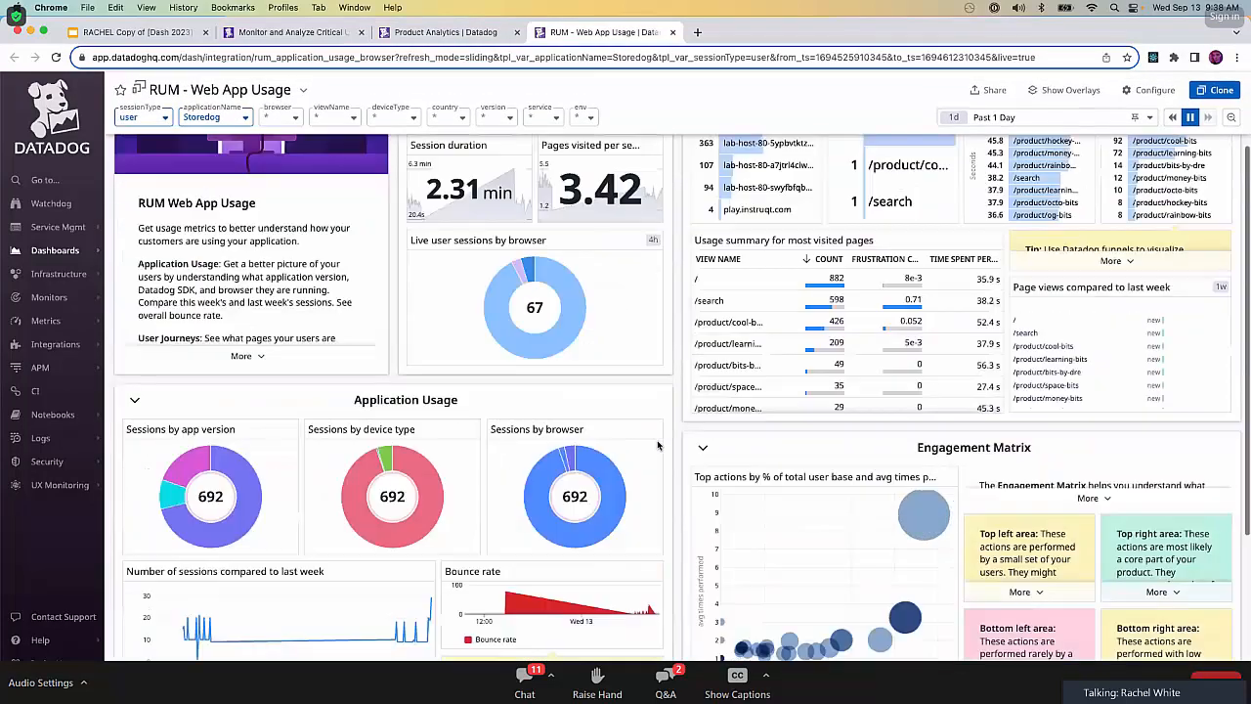
pyautogui.scroll(3, 658, 445)
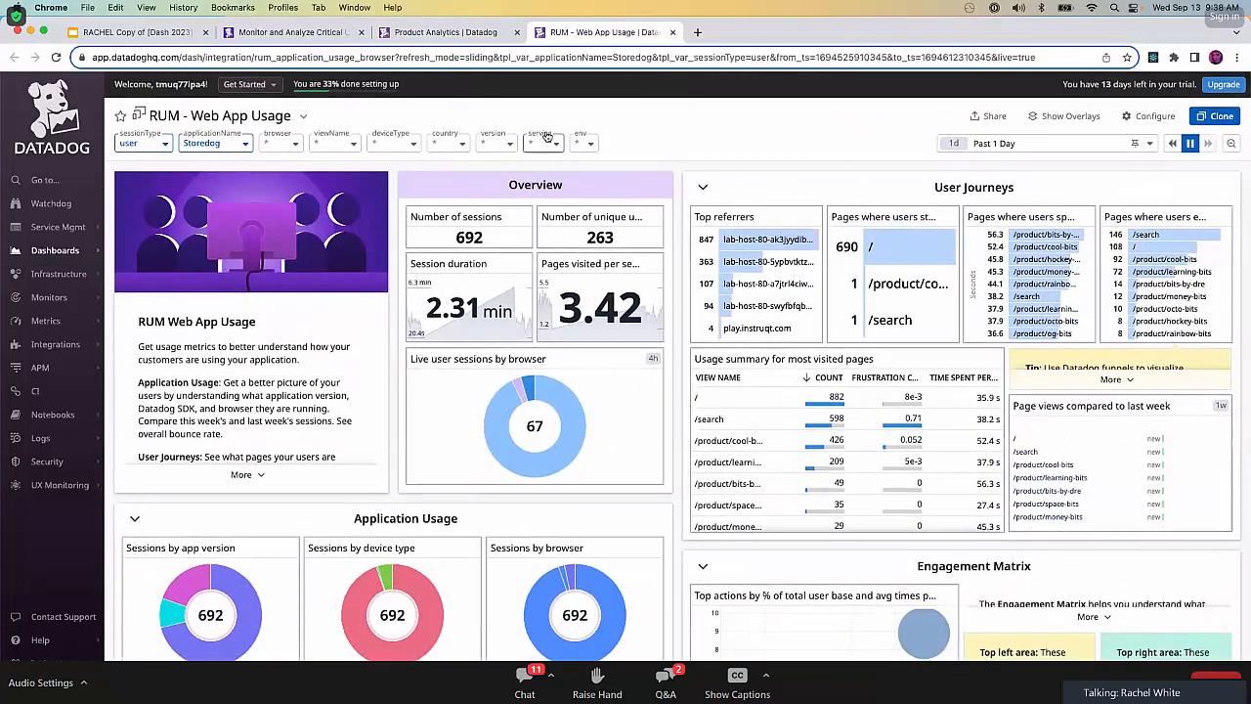
pyautogui.click(673, 32)
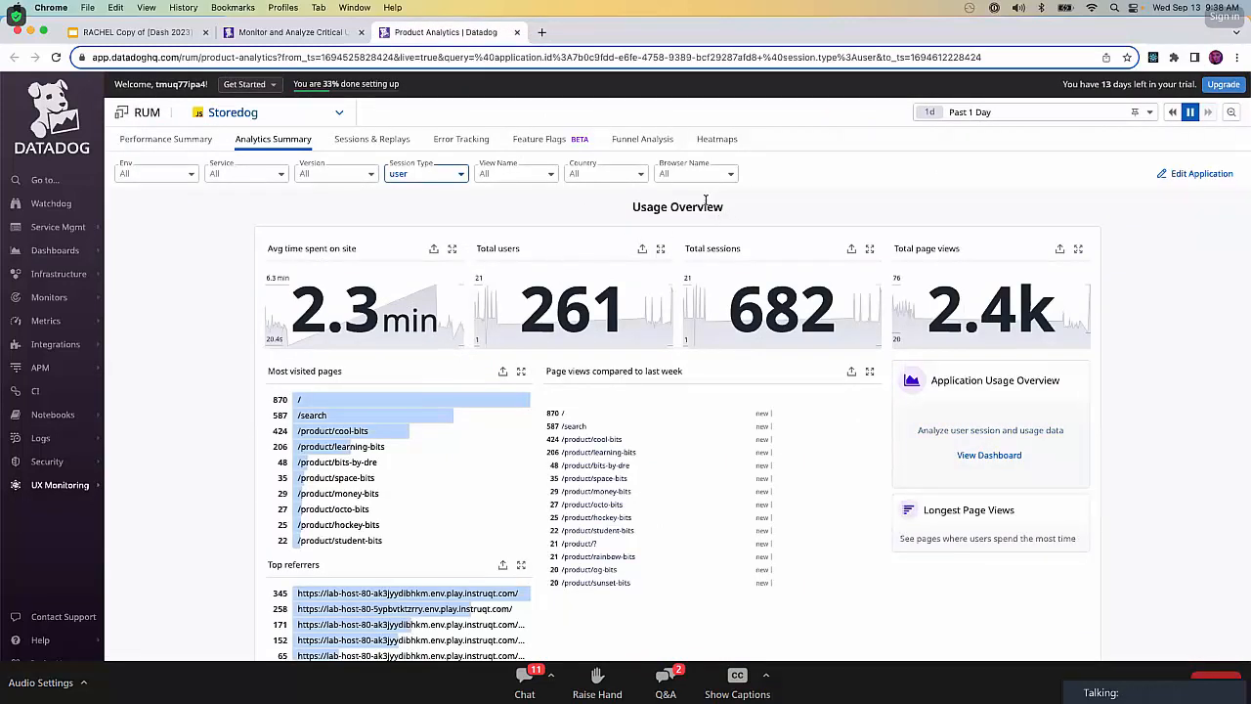
# Review the Analytics Summary's browser, operating system and country breakdowns and its views with the most frustration signals.
pyautogui.scroll(-1, 706, 200)
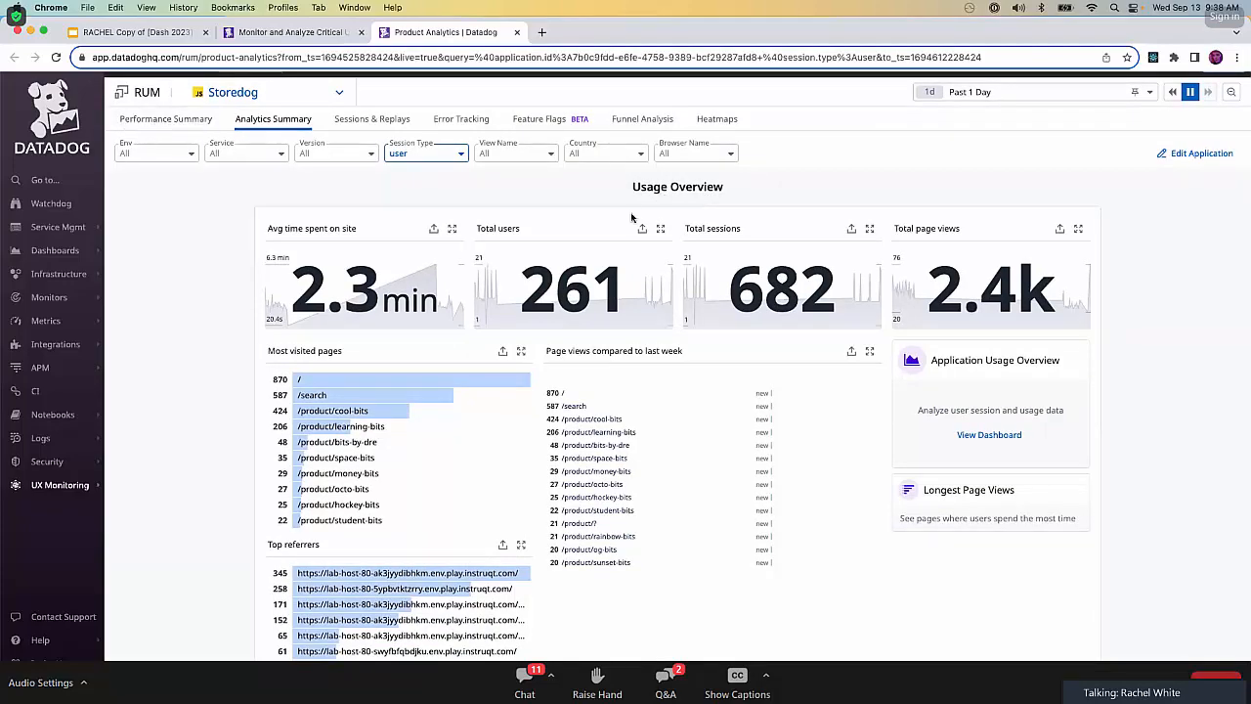
pyautogui.scroll(-10, 756, 448)
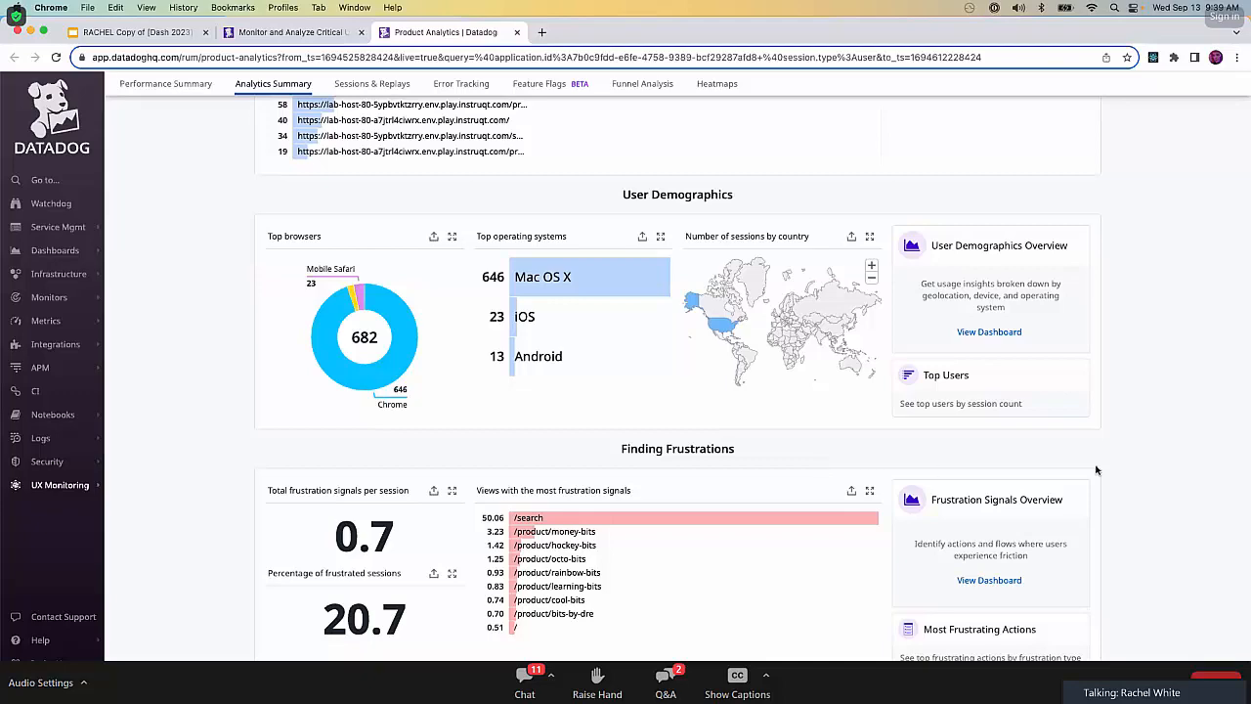
pyautogui.scroll(5, 1151, 316)
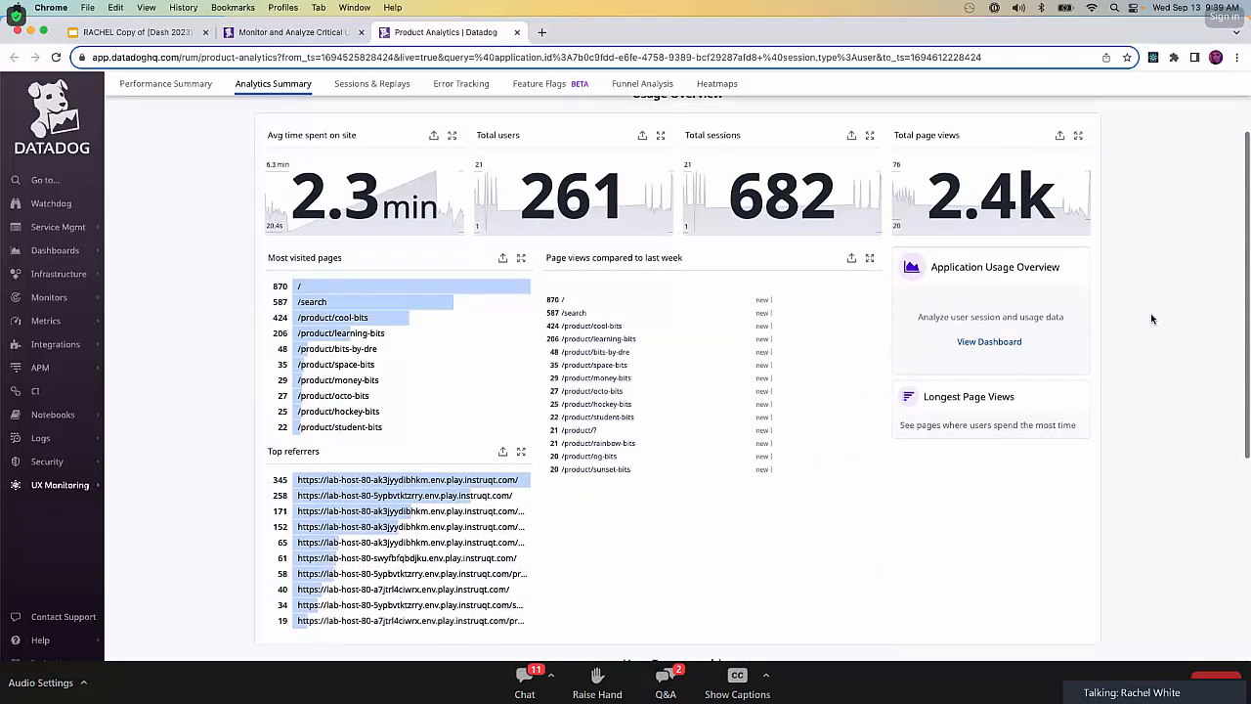
pyautogui.scroll(1, 988, 418)
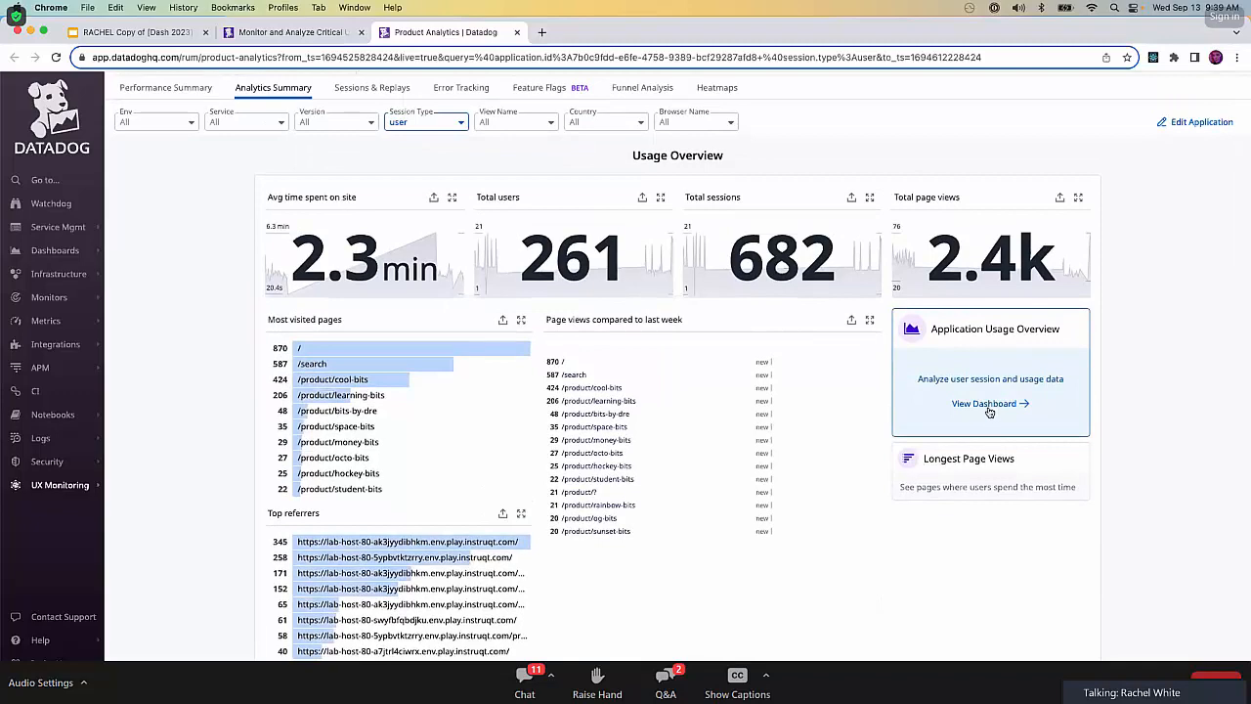
# Reopen the dashboard linked from Application Usage Overview and examine its Overview, User Journeys and Application Usage widgets.
pyautogui.click(997, 406)
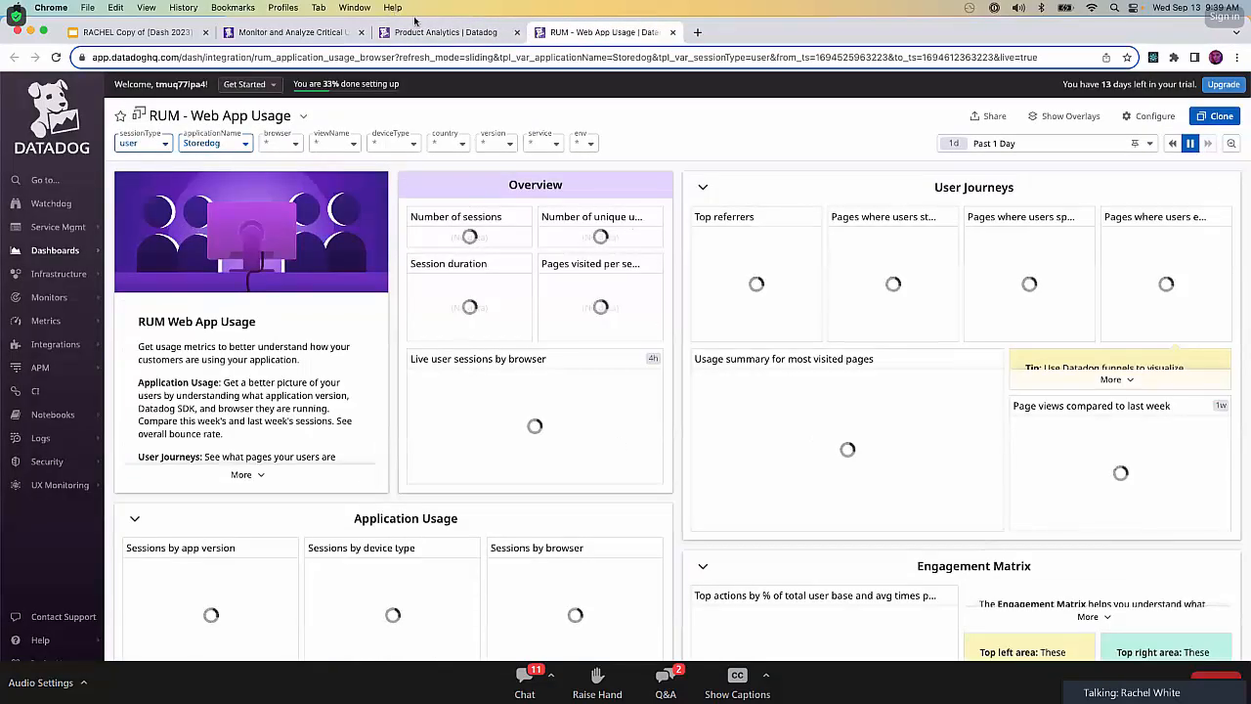
pyautogui.click(427, 32)
pyautogui.click(561, 37)
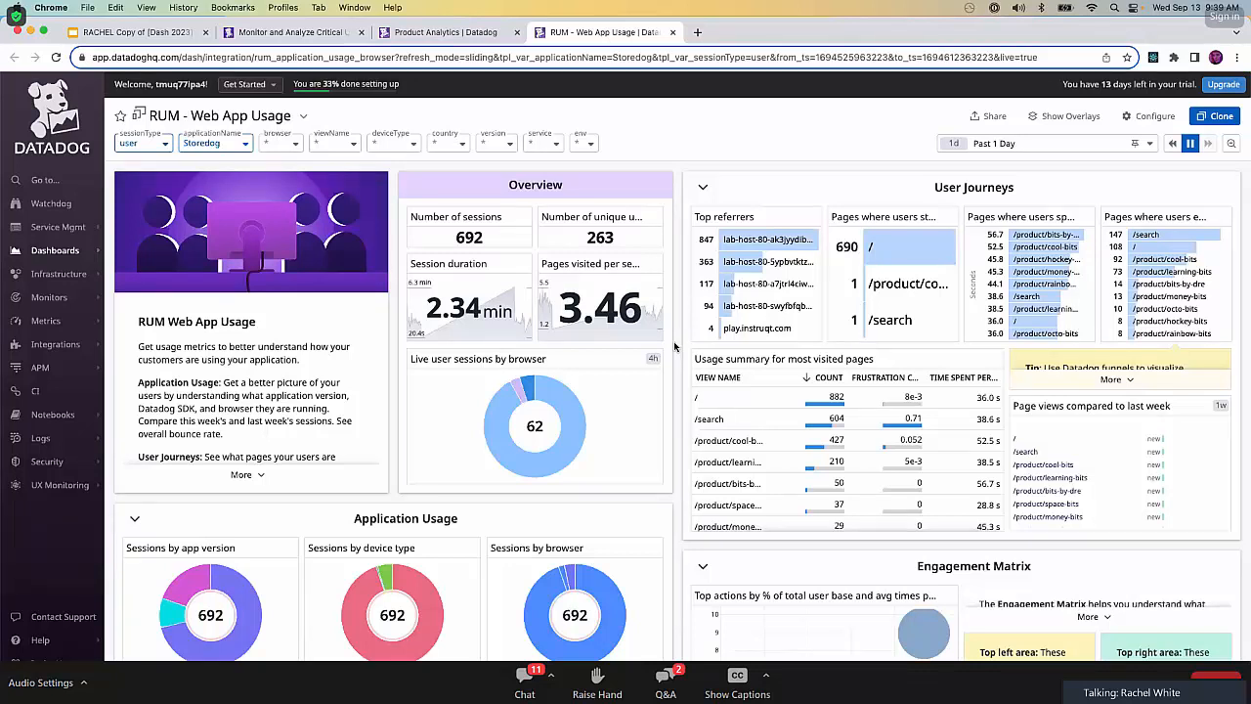
pyautogui.scroll(-1, 675, 346)
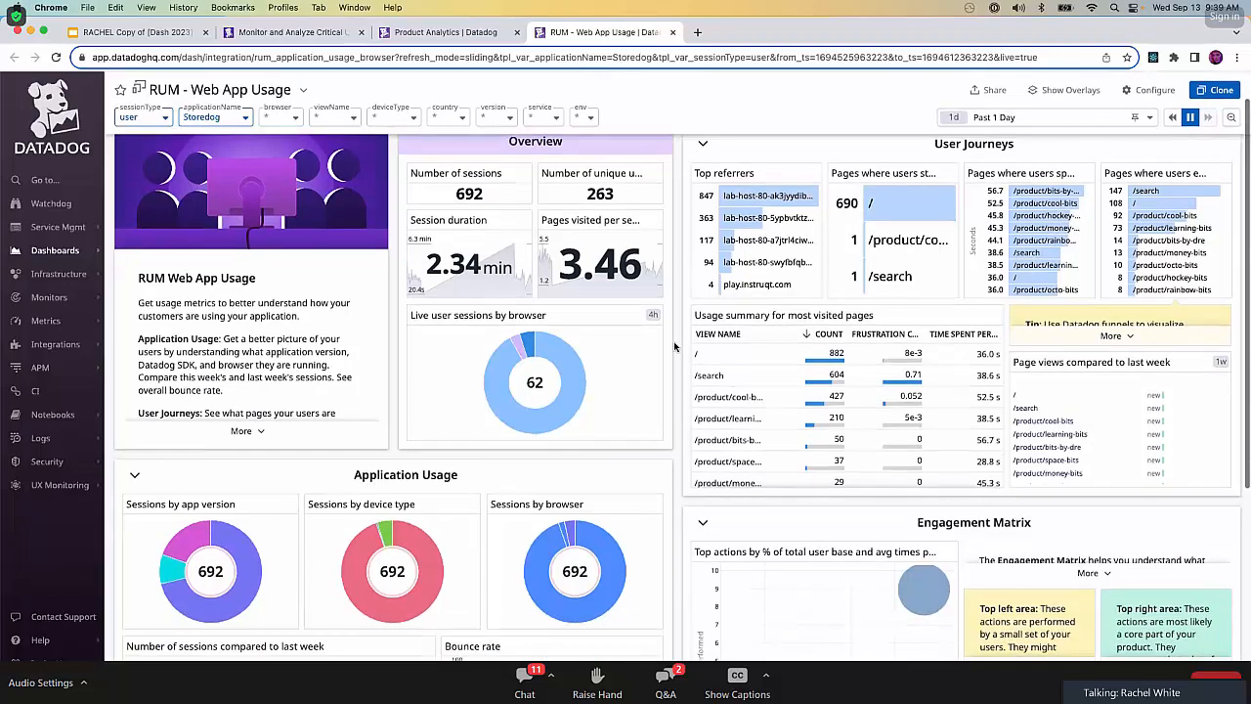
pyautogui.scroll(2, 677, 342)
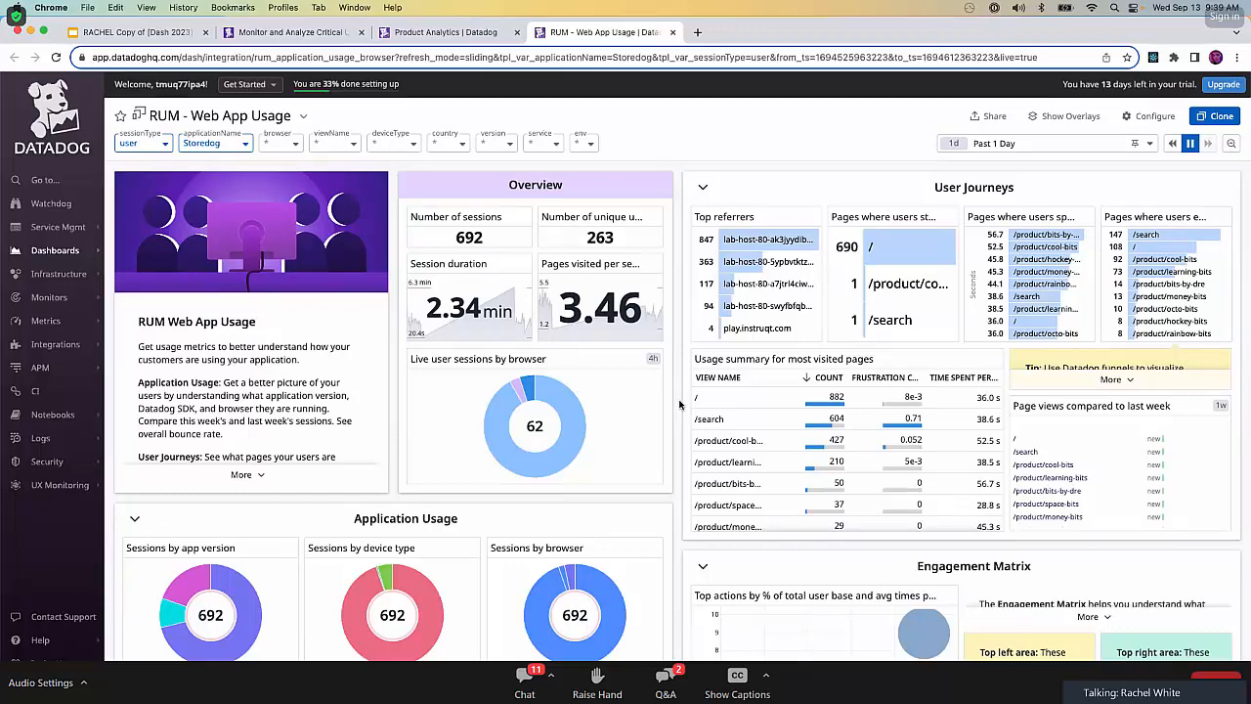
pyautogui.scroll(-2, 681, 403)
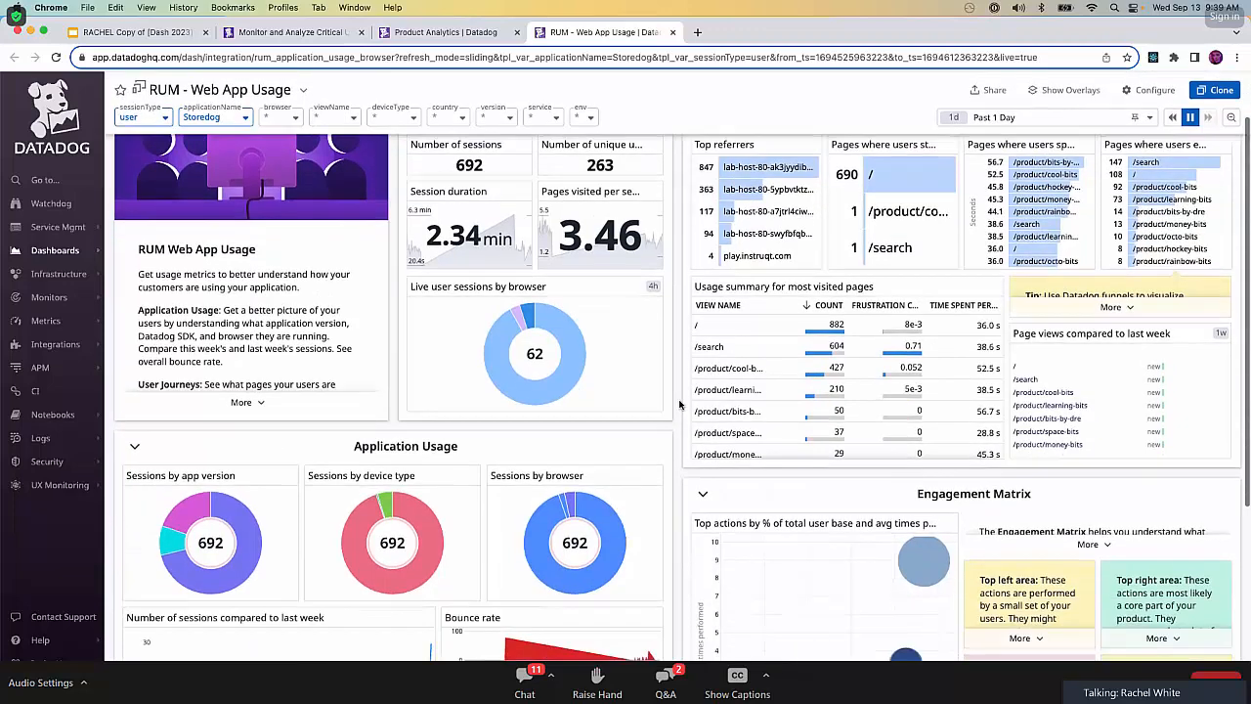
# Examine the dashboard's Application Usage, Engagement Matrix and User Demographics sections, and read the full note explaining bounce rate.
pyautogui.scroll(-1, 680, 404)
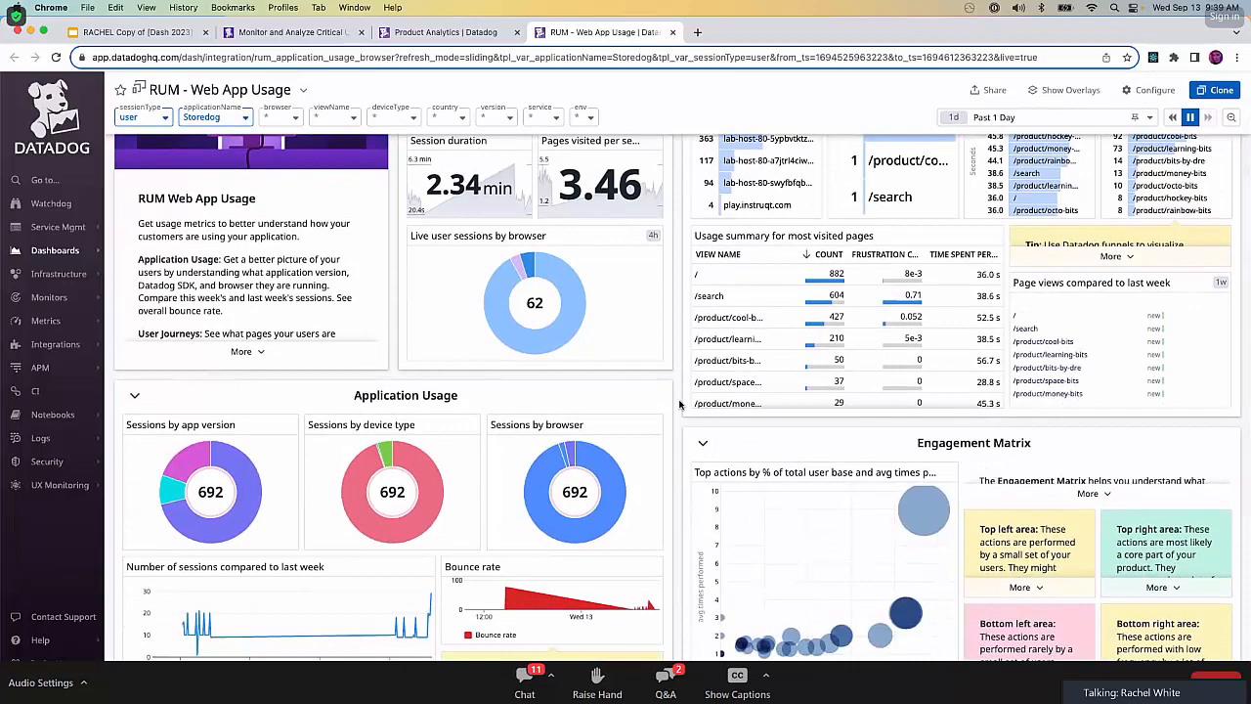
pyautogui.scroll(-1, 680, 404)
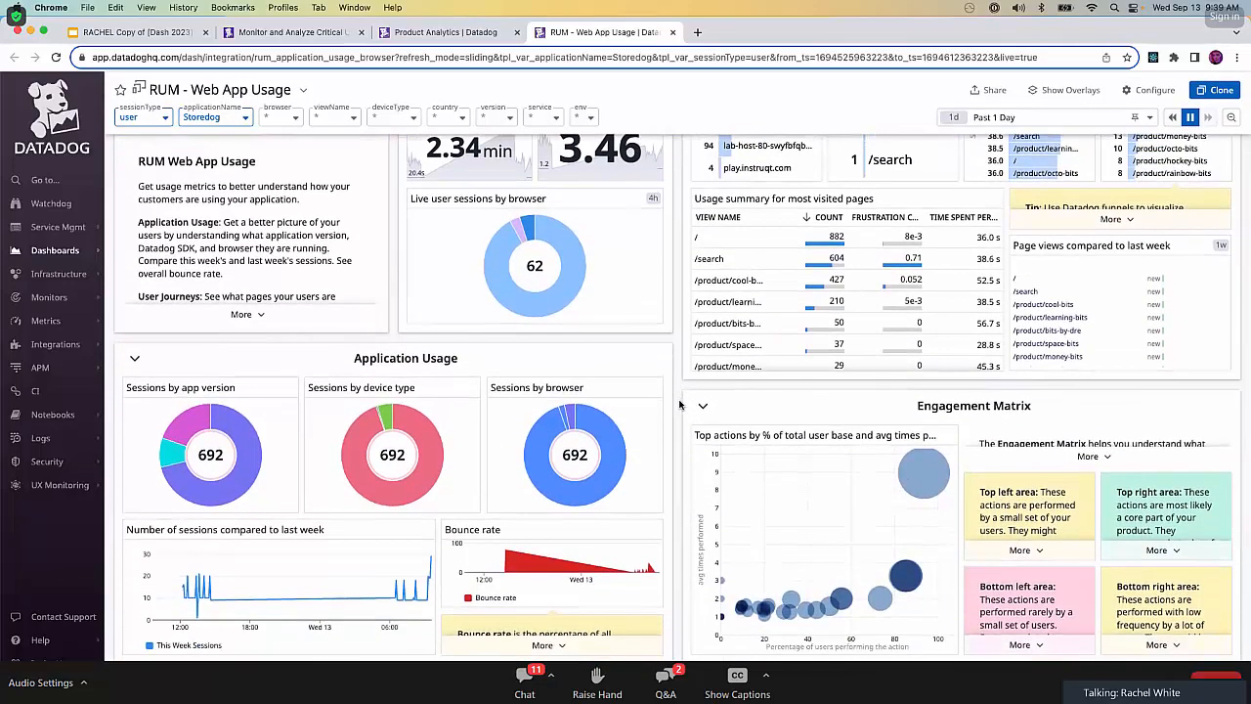
pyautogui.scroll(-5, 681, 404)
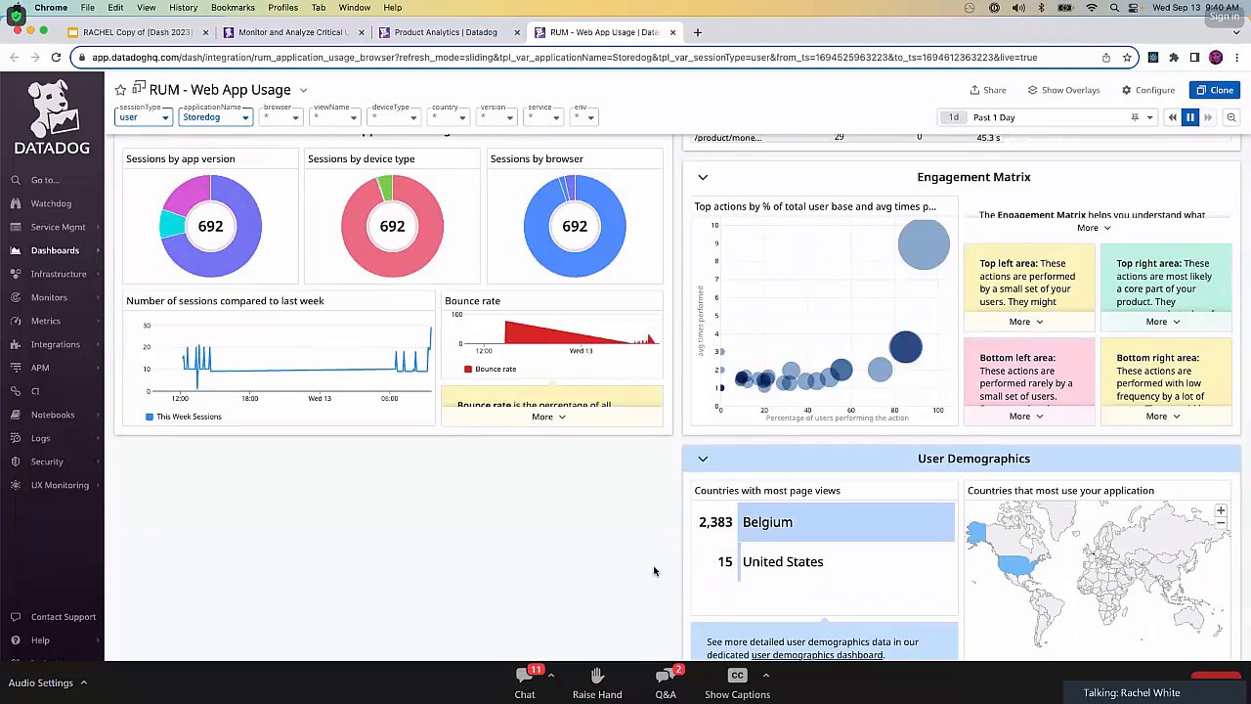
pyautogui.scroll(2, 593, 510)
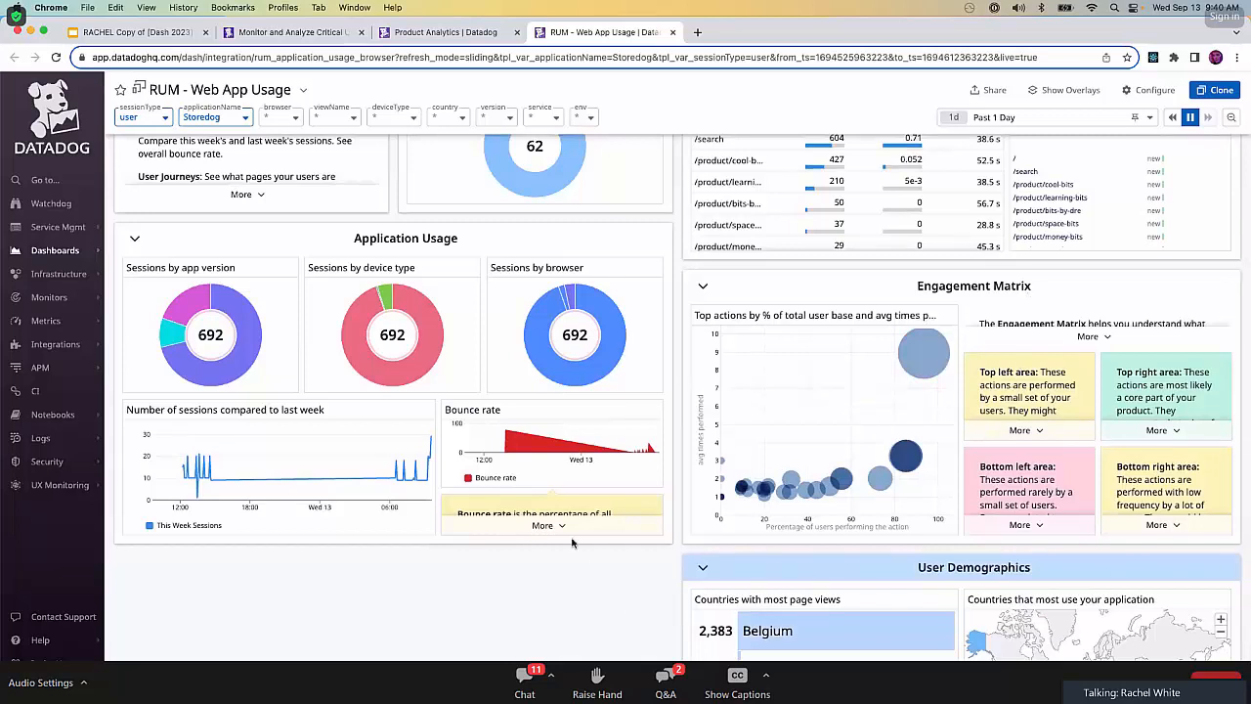
pyautogui.click(544, 527)
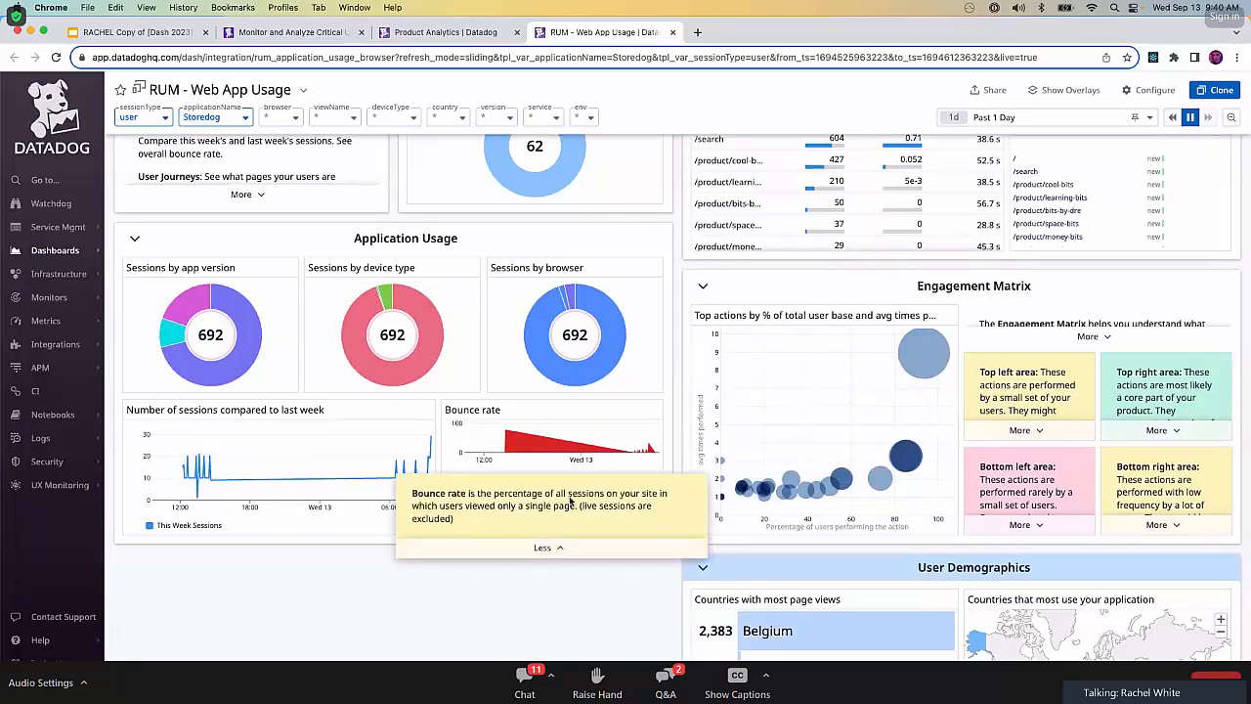
pyautogui.scroll(2, 620, 634)
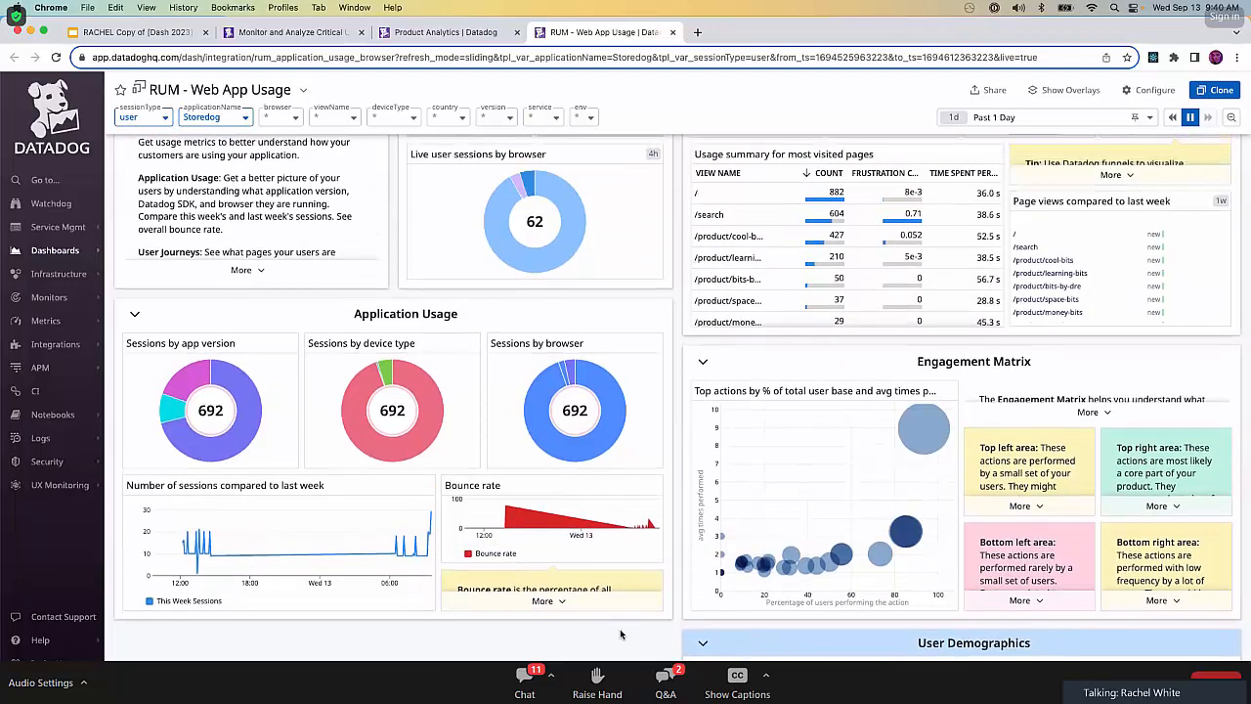
pyautogui.scroll(5, 620, 634)
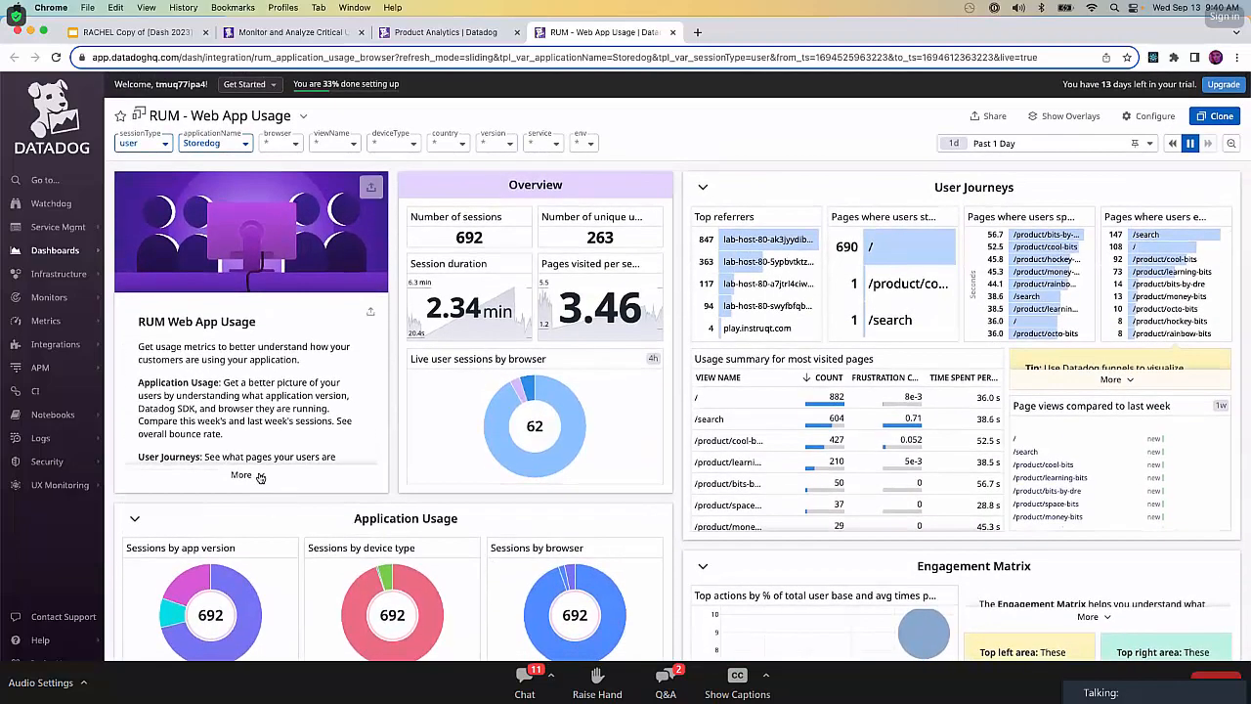
pyautogui.click(251, 475)
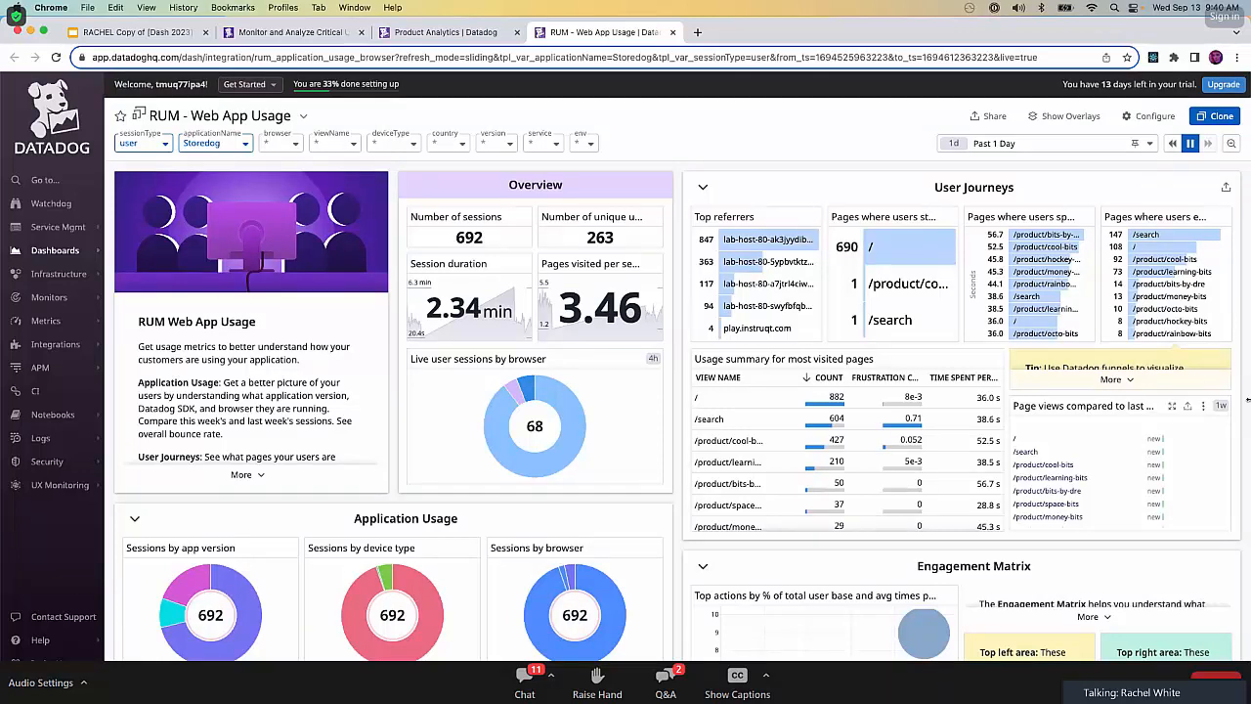
# Follow the lab's Analytics Summary link in a new tab and open the dashboard linked from the Application Usage Overview widget.
pyautogui.moveTo(60, 485)
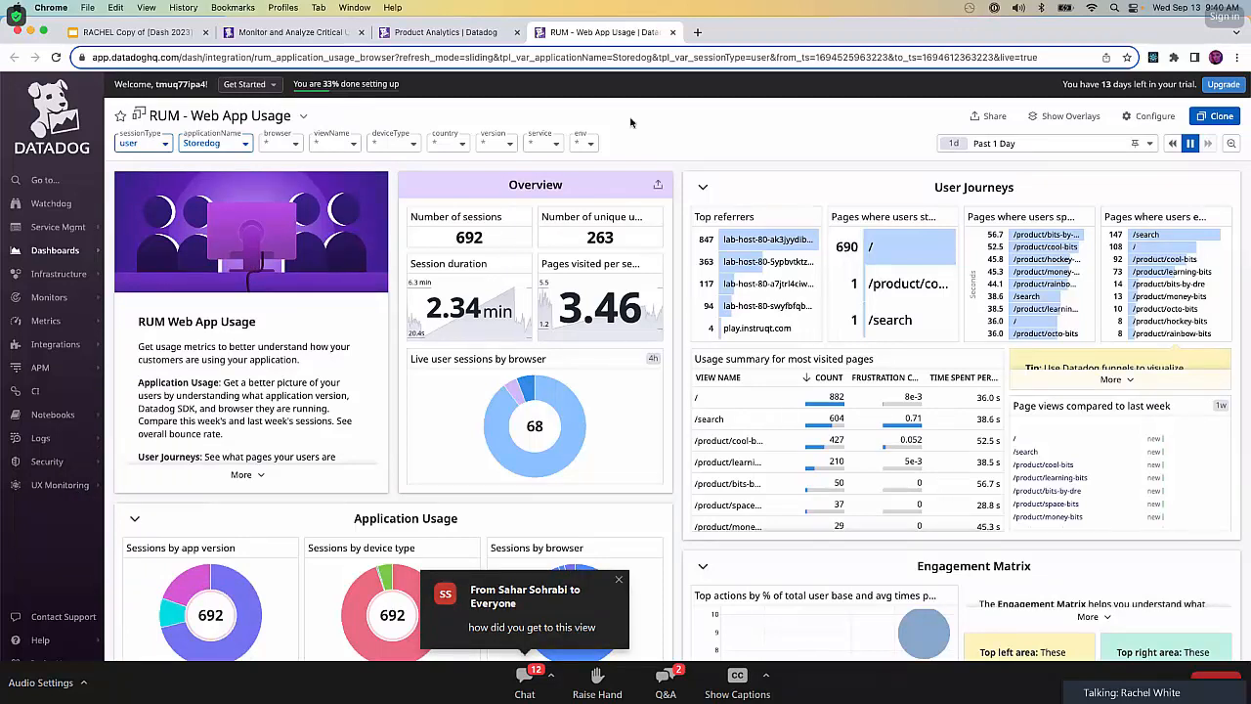
pyautogui.click(286, 32)
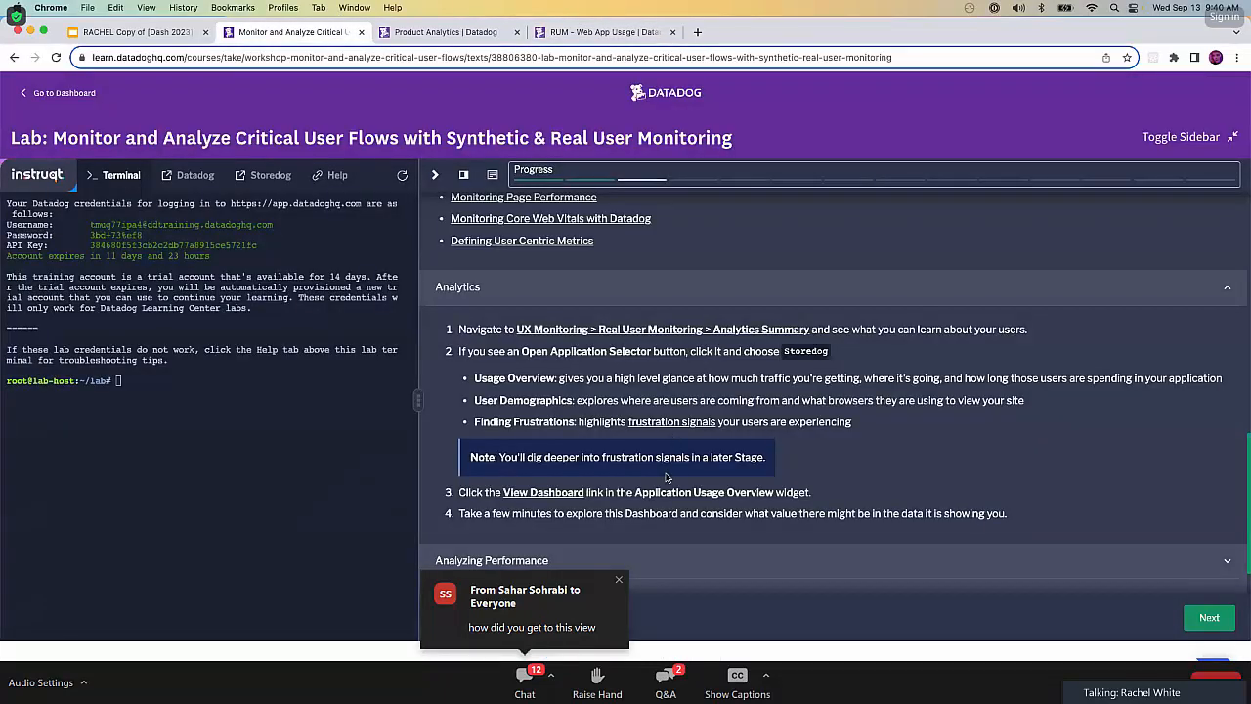
pyautogui.keyDown('super'); pyautogui.click(622, 333); pyautogui.keyUp('super')
pyautogui.click(439, 37)
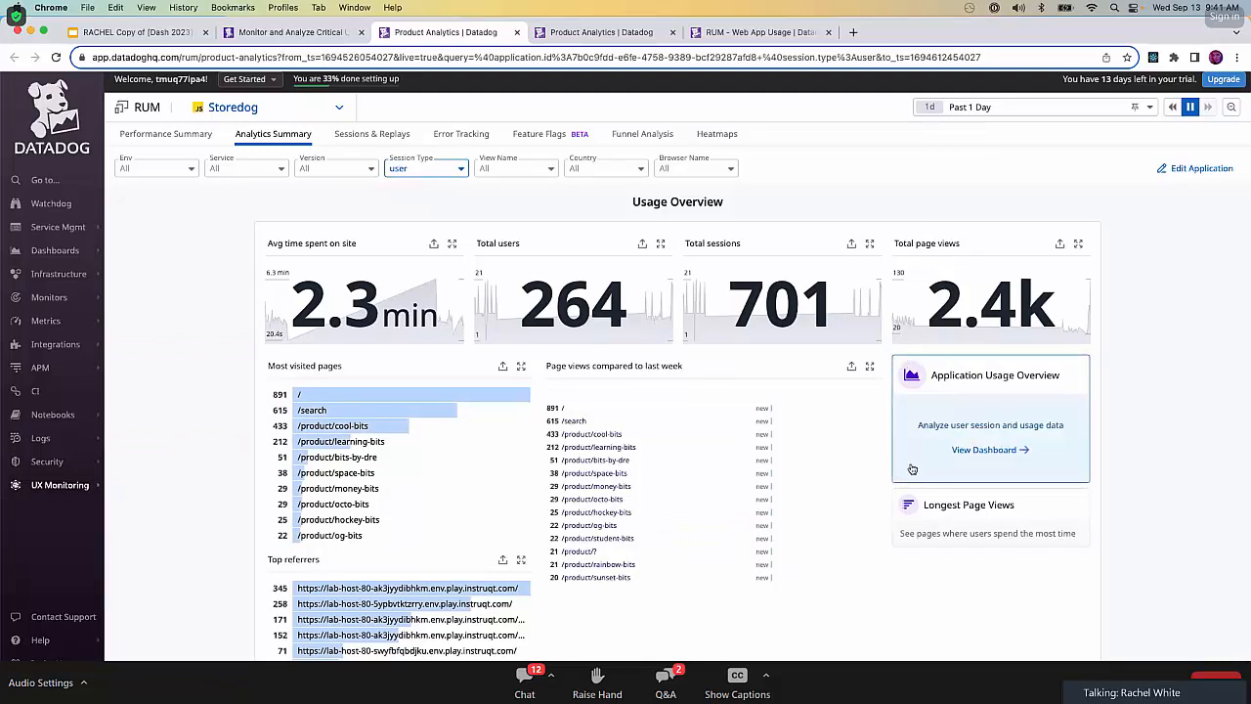
pyautogui.click(988, 450)
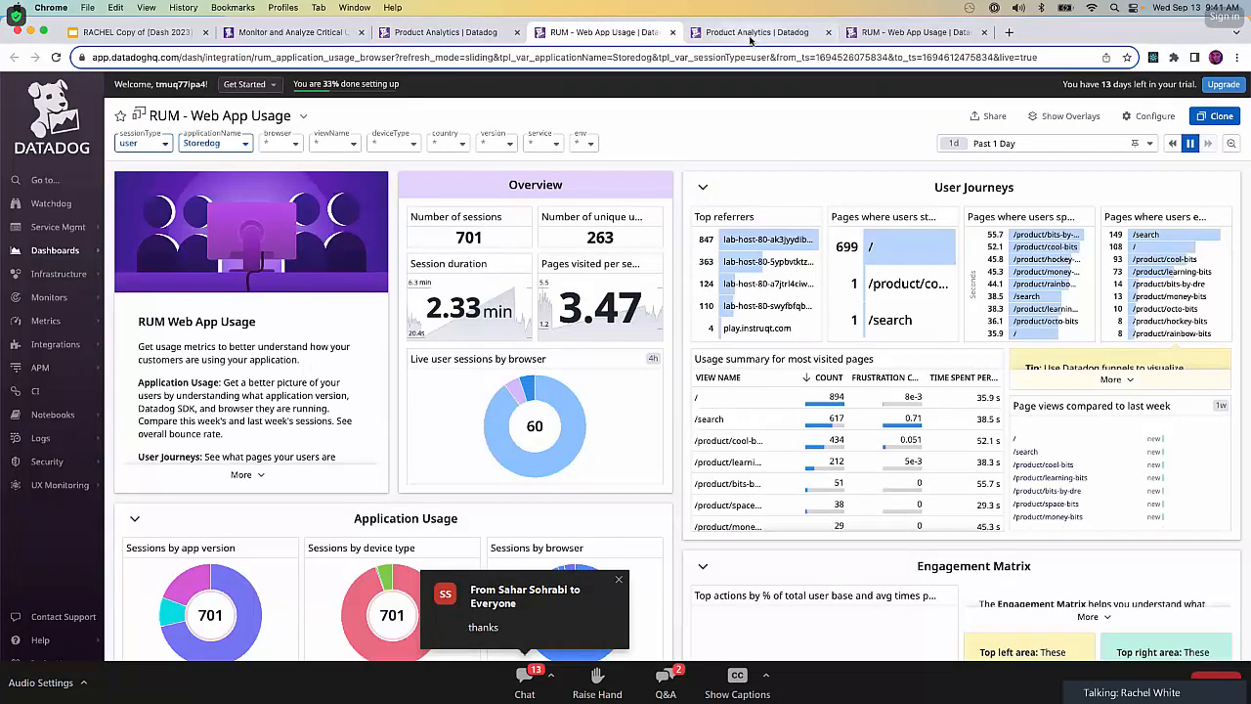
# Close the older duplicate Analytics Summary and RUM - Web App Usage tabs, keeping the newly opened dashboard.
pyautogui.click(824, 33)
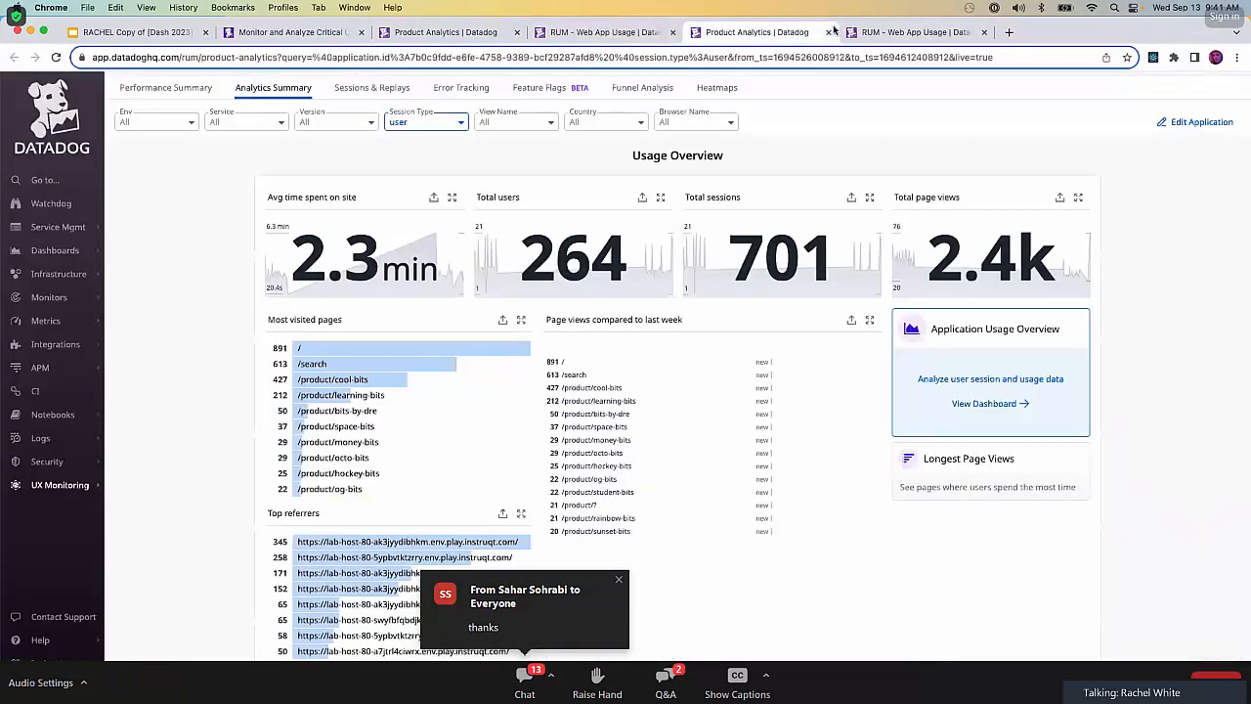
pyautogui.click(829, 33)
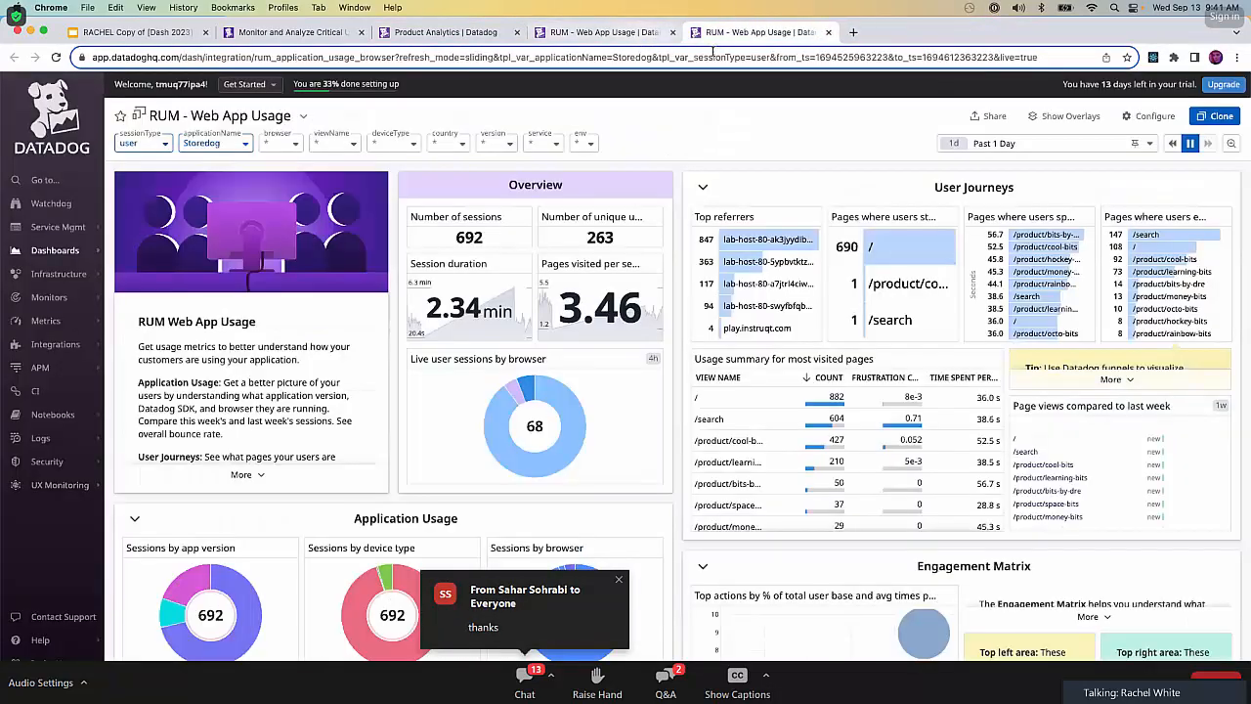
pyautogui.click(828, 32)
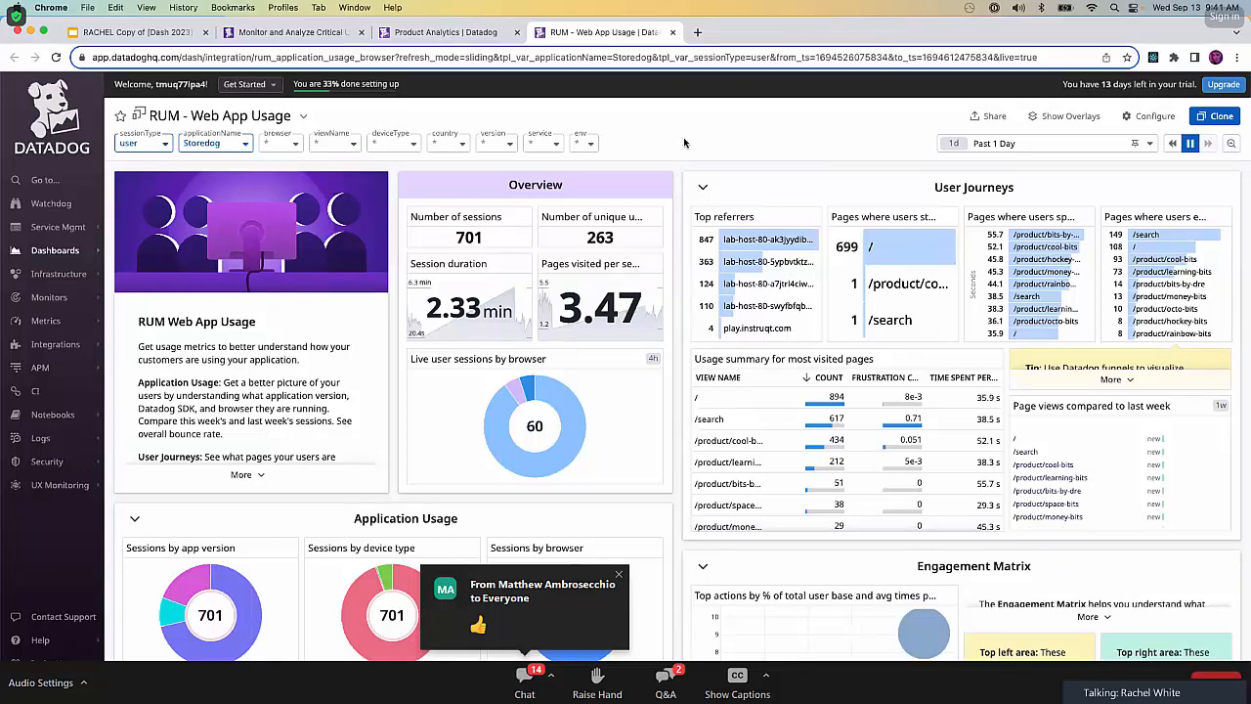
# Skim the reopened dashboard's Application Usage and Engagement Matrix widgets, and close it to return to the Analytics Summary.
pyautogui.scroll(-5, 679, 305)
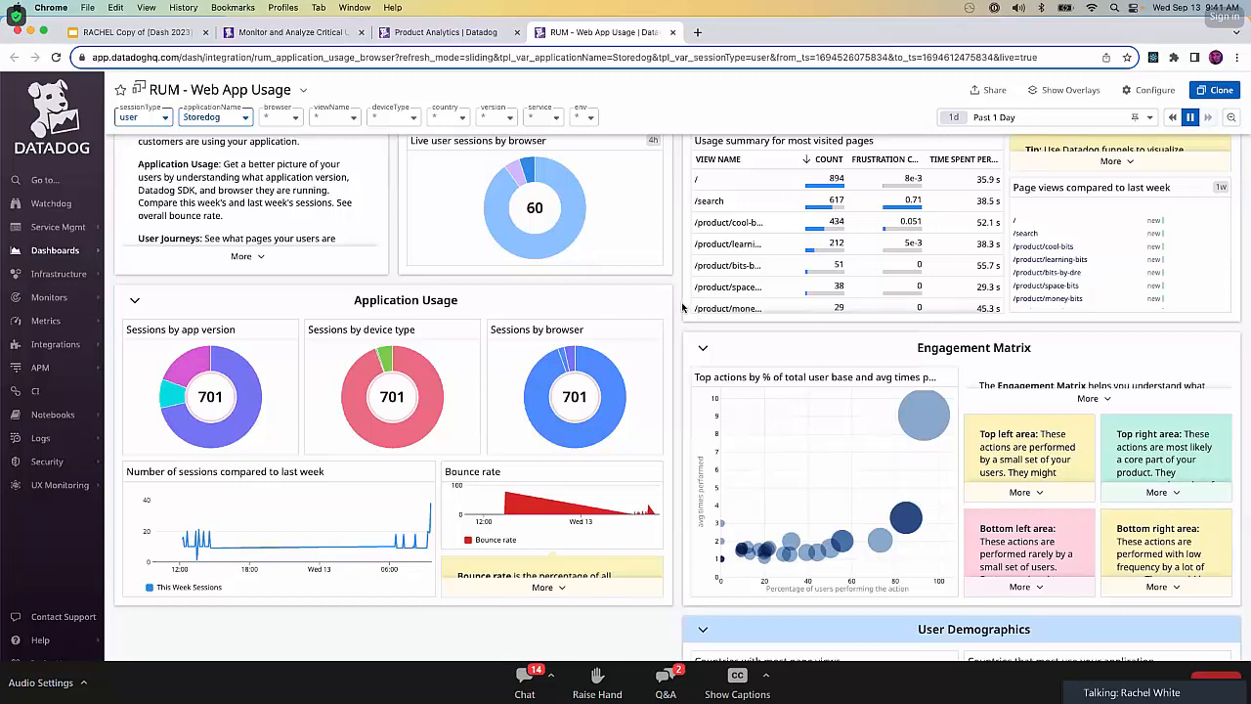
pyautogui.scroll(5, 682, 308)
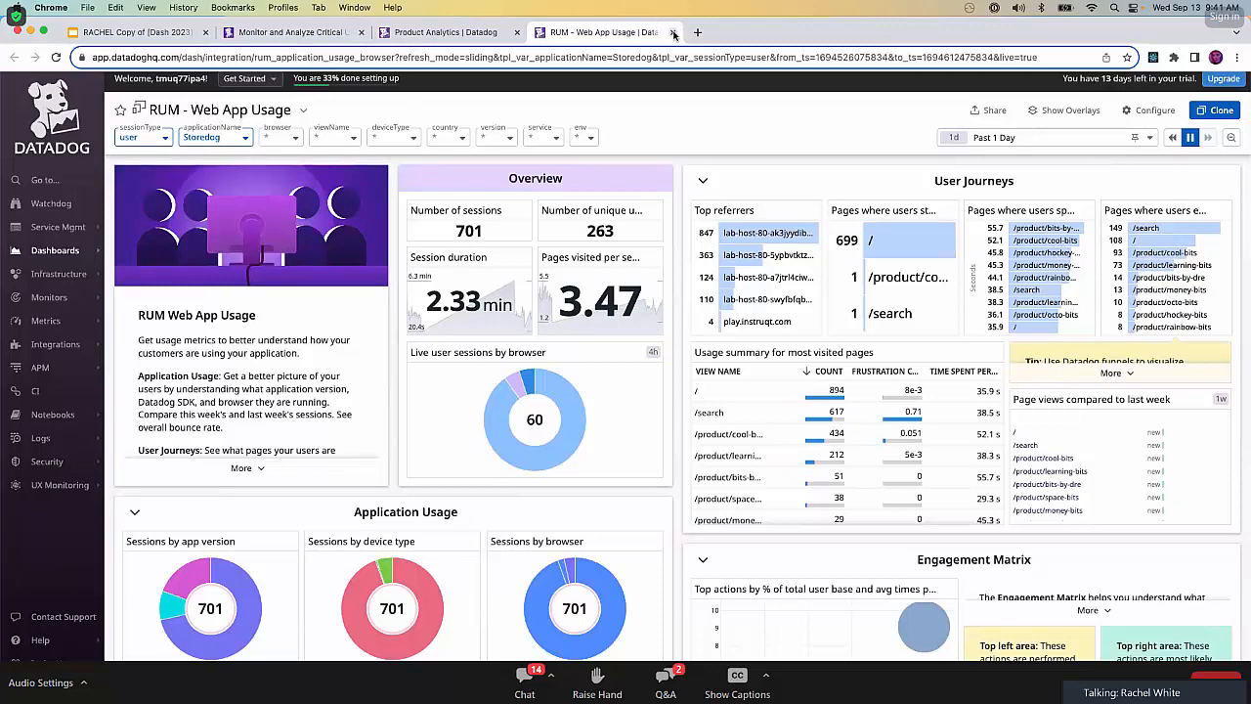
pyautogui.press('super+w')
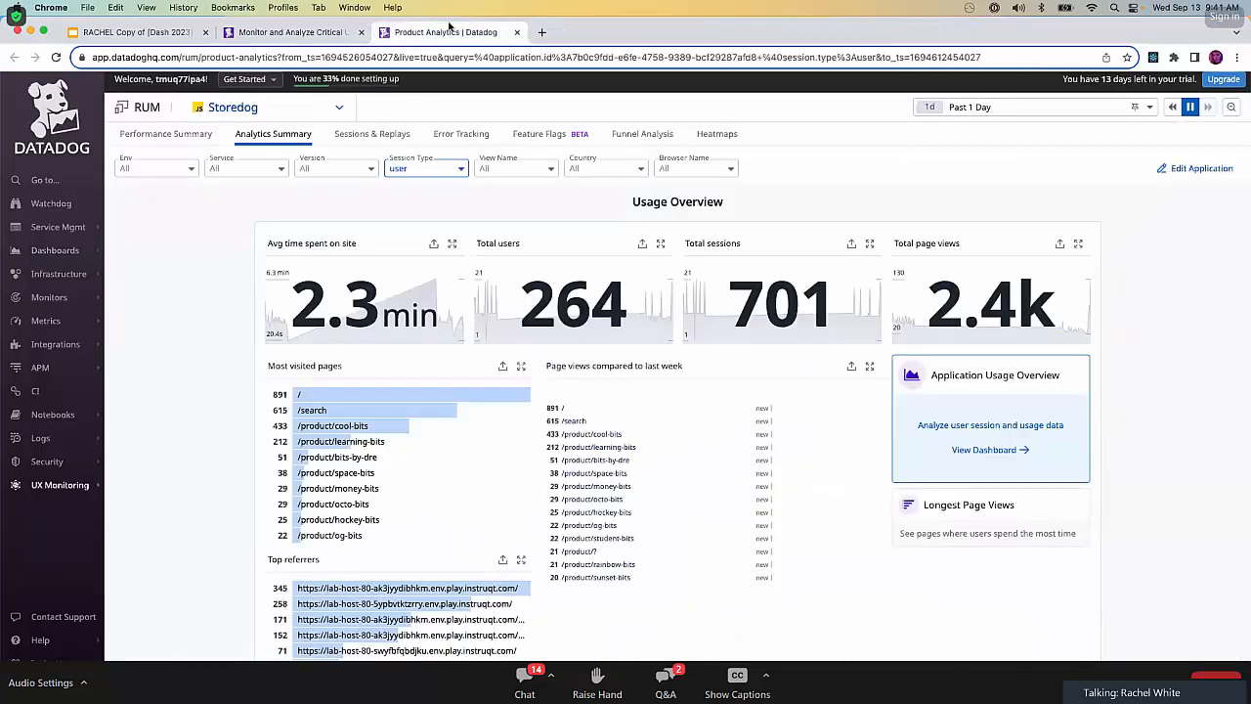
# Open Storedog's Performance Summary and examine its Core Web Vitals, performance, error, deployment and API endpoint sections.
pyautogui.click(156, 133)
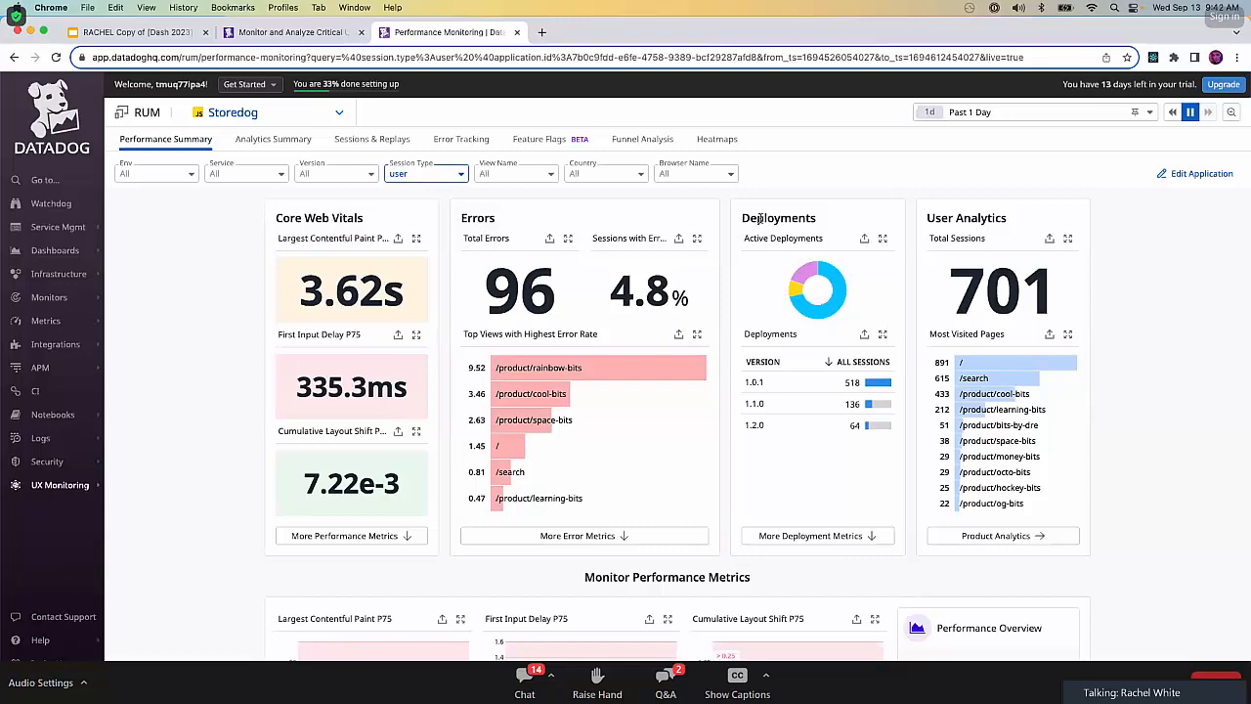
pyautogui.scroll(-5, 1154, 352)
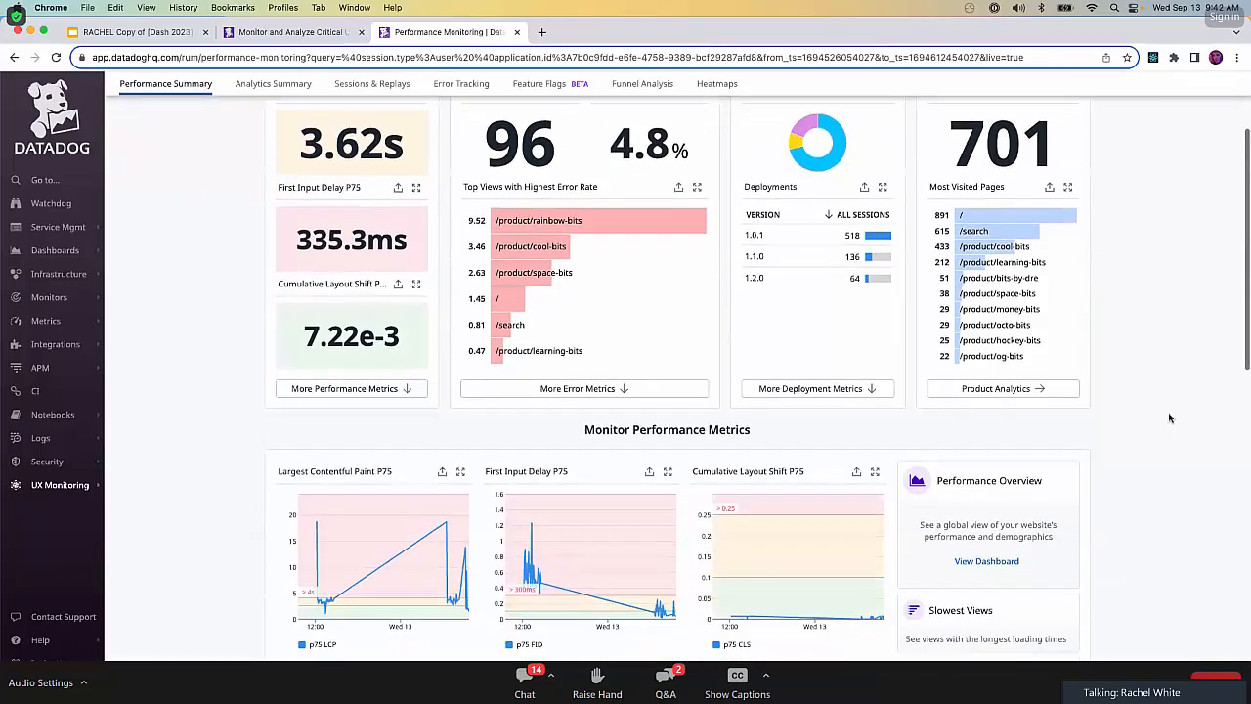
pyautogui.scroll(-5, 1170, 417)
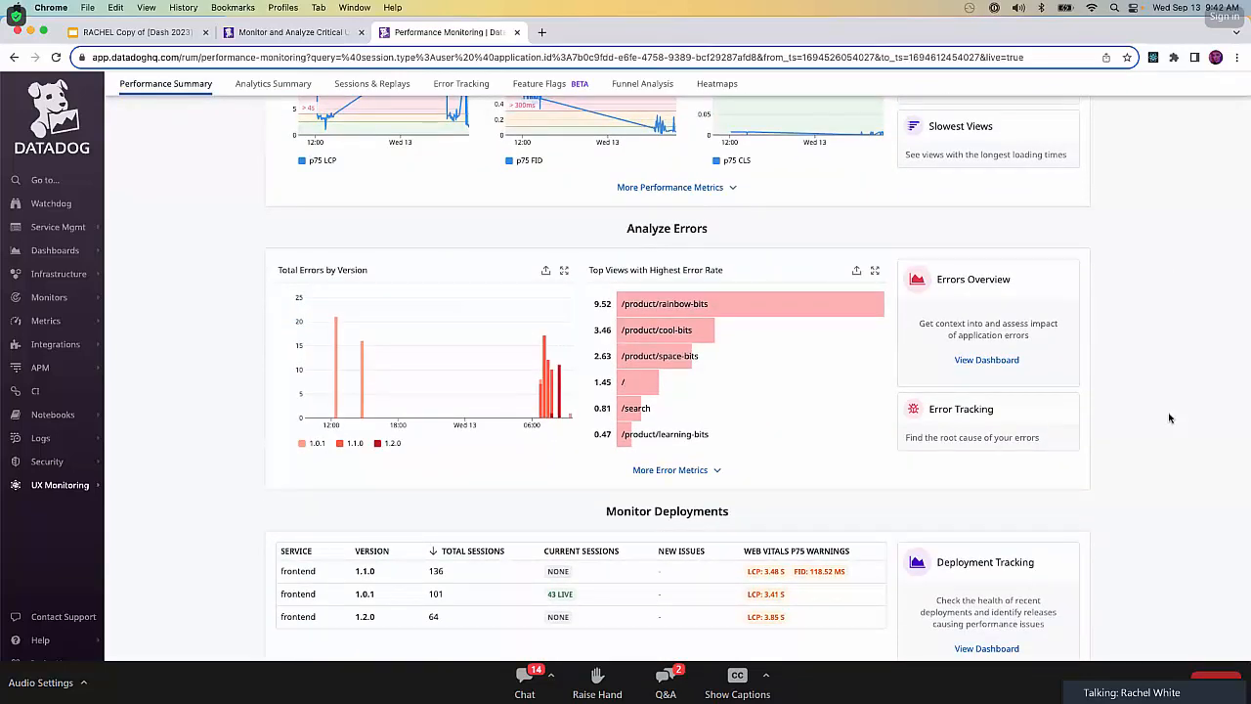
pyautogui.scroll(-5, 1169, 417)
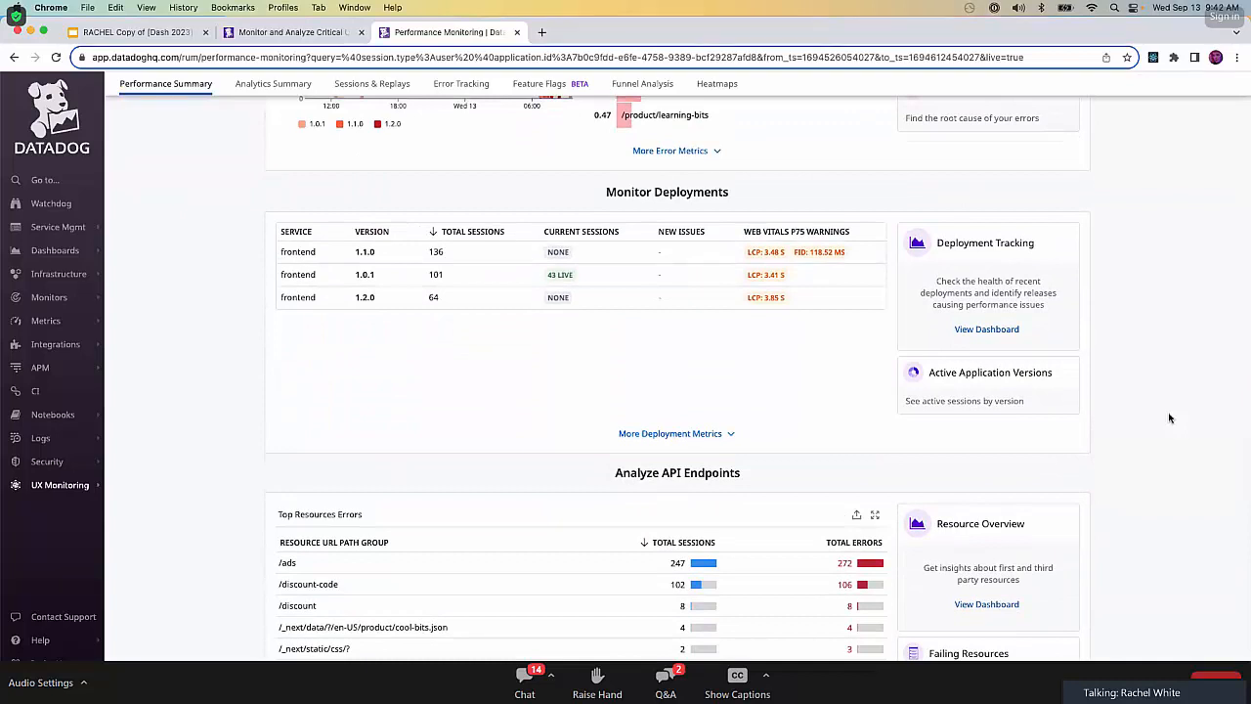
pyautogui.scroll(-1, 1169, 417)
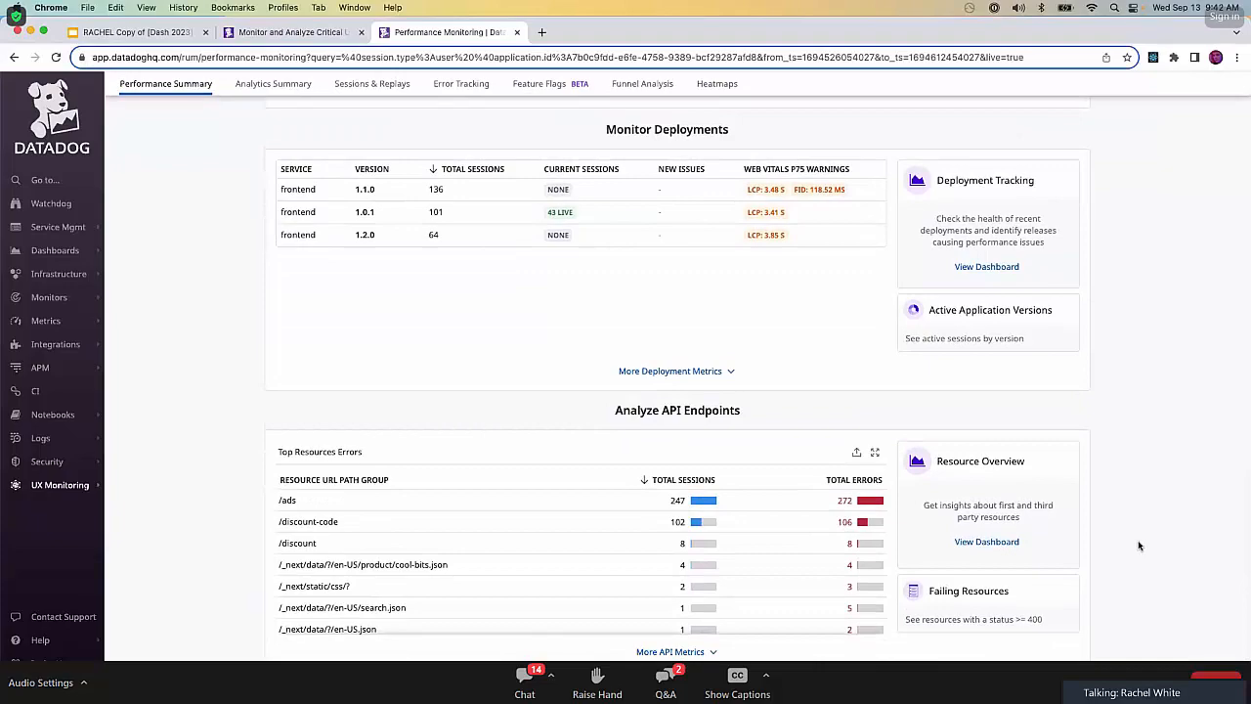
pyautogui.scroll(10, 1139, 546)
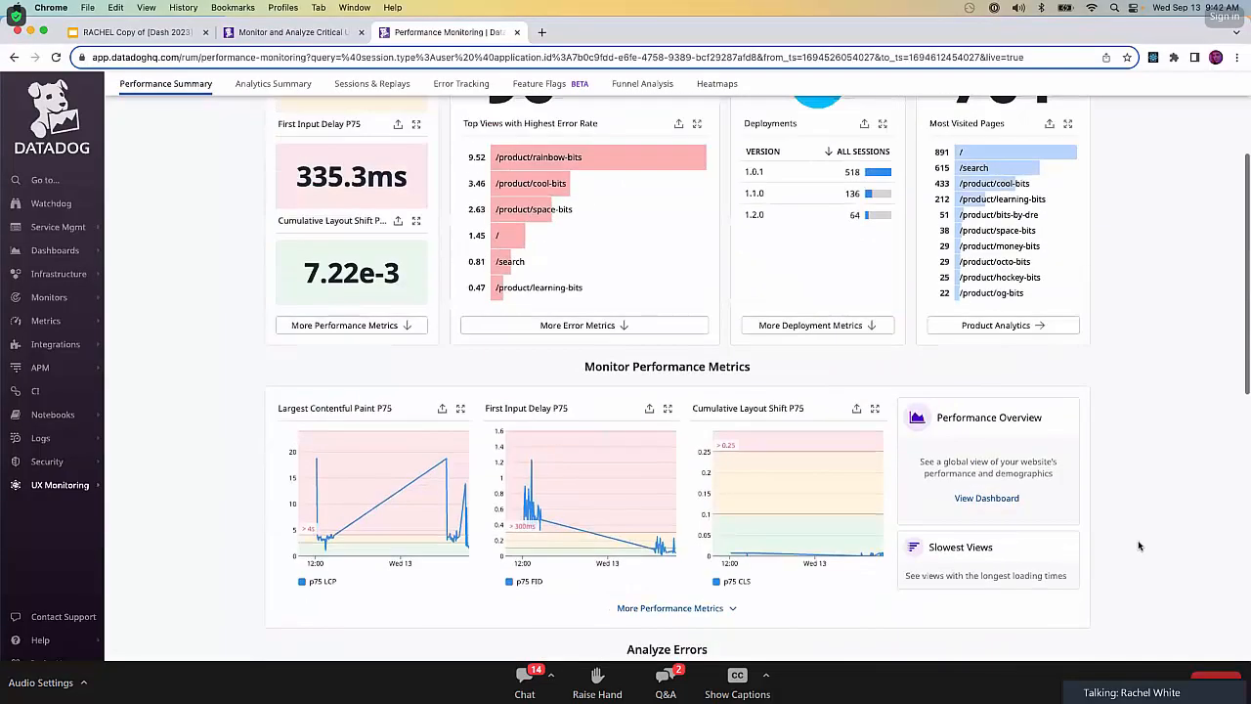
pyautogui.scroll(1, 1138, 546)
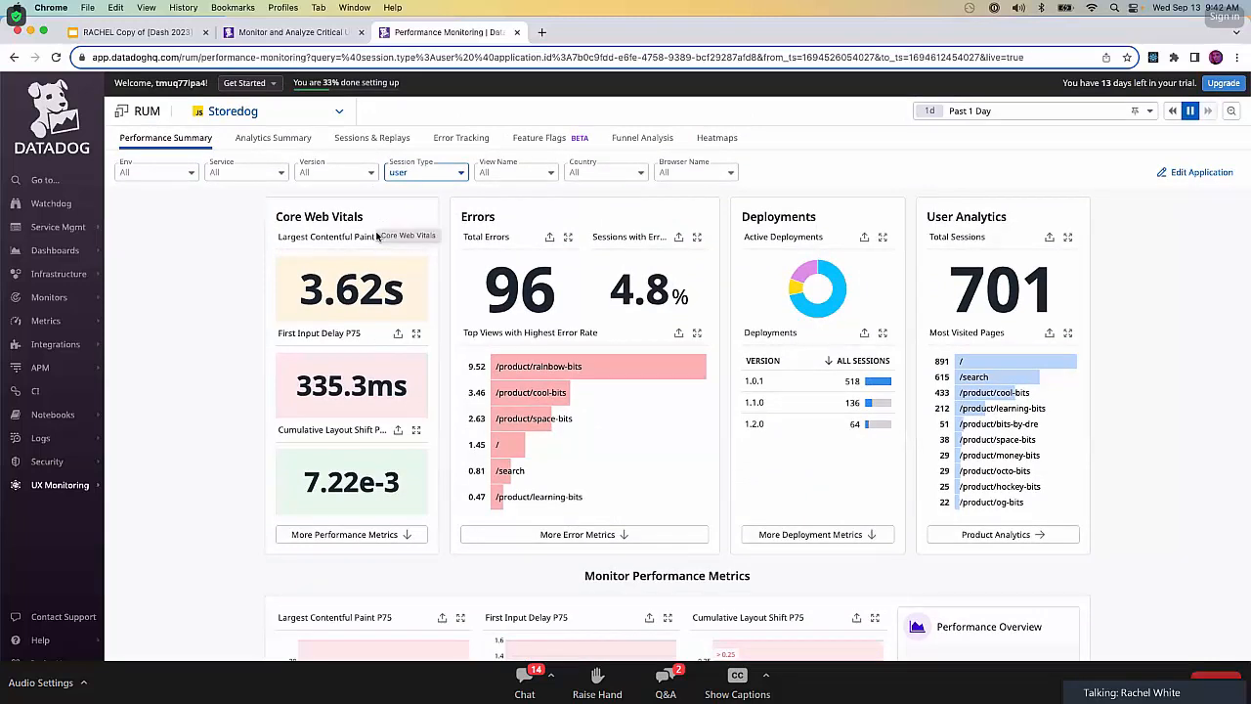
# Expand the additional performance metrics and review the Performance Overview of Top Pages table.
pyautogui.click(405, 537)
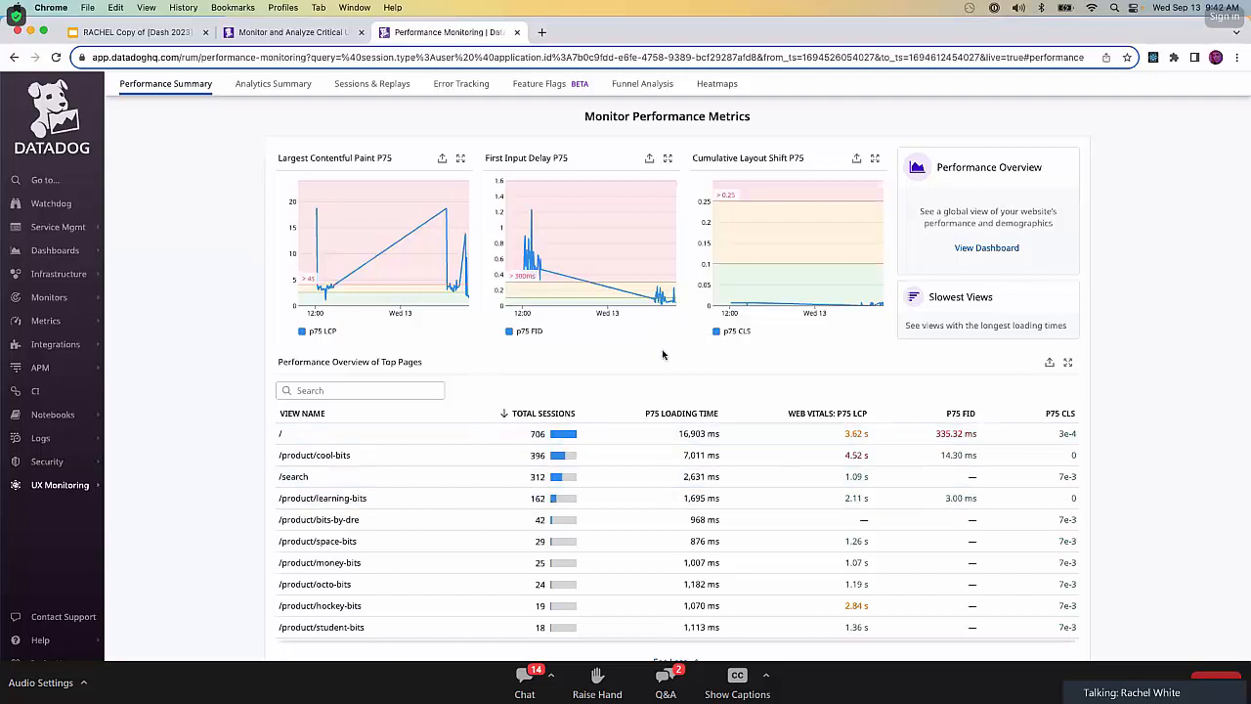
pyautogui.scroll(-3, 1140, 591)
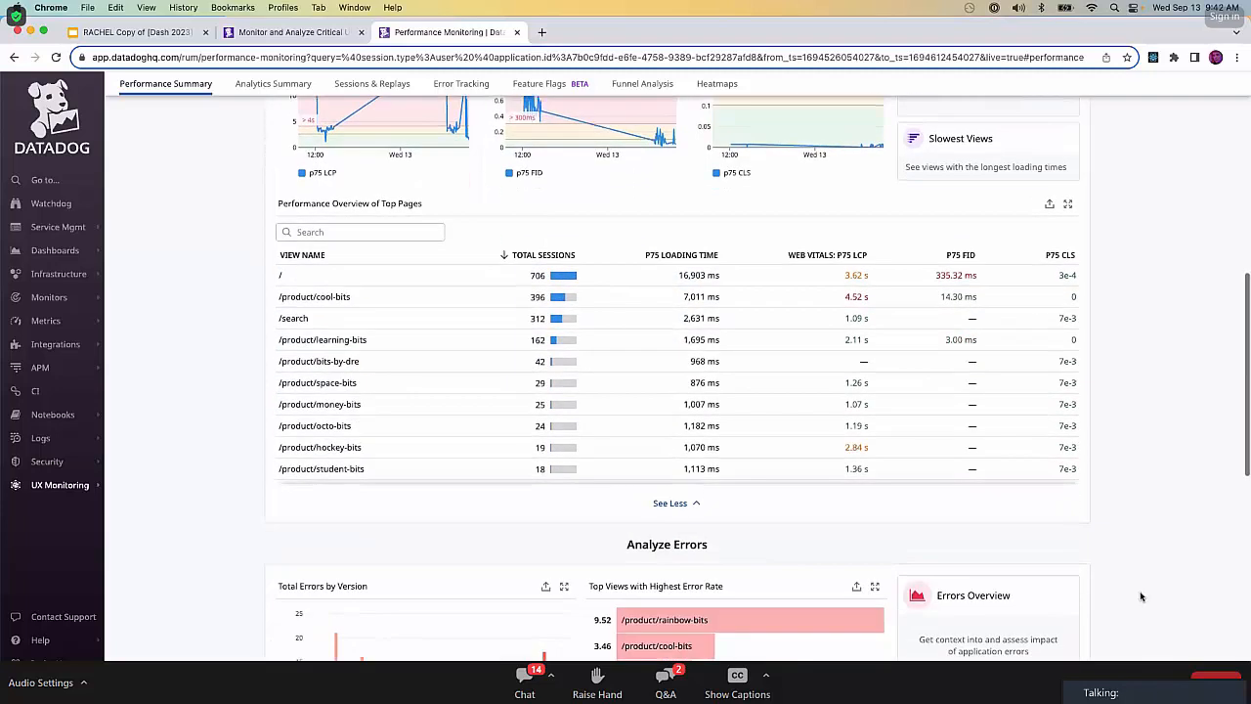
pyautogui.scroll(2, 1140, 593)
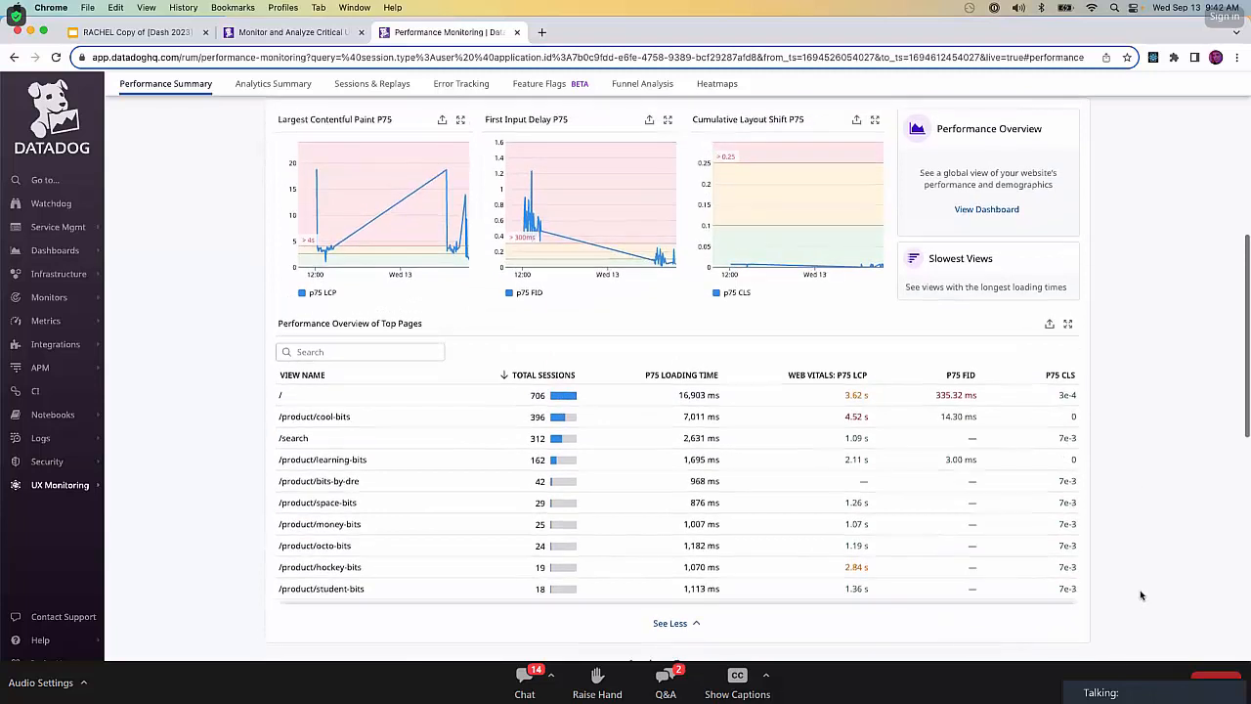
# Open Slowest Views to examine average loading time by view name, and return to the Performance Summary.
pyautogui.click(981, 287)
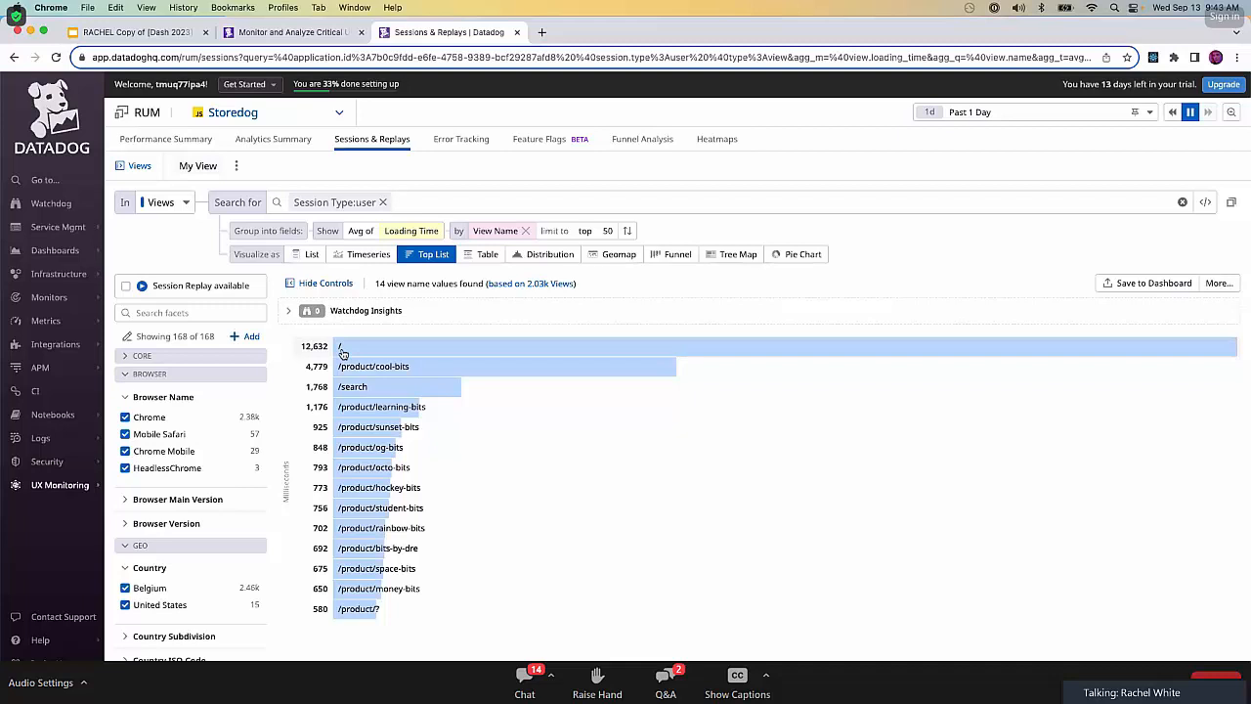
pyautogui.click(310, 37)
pyautogui.click(407, 39)
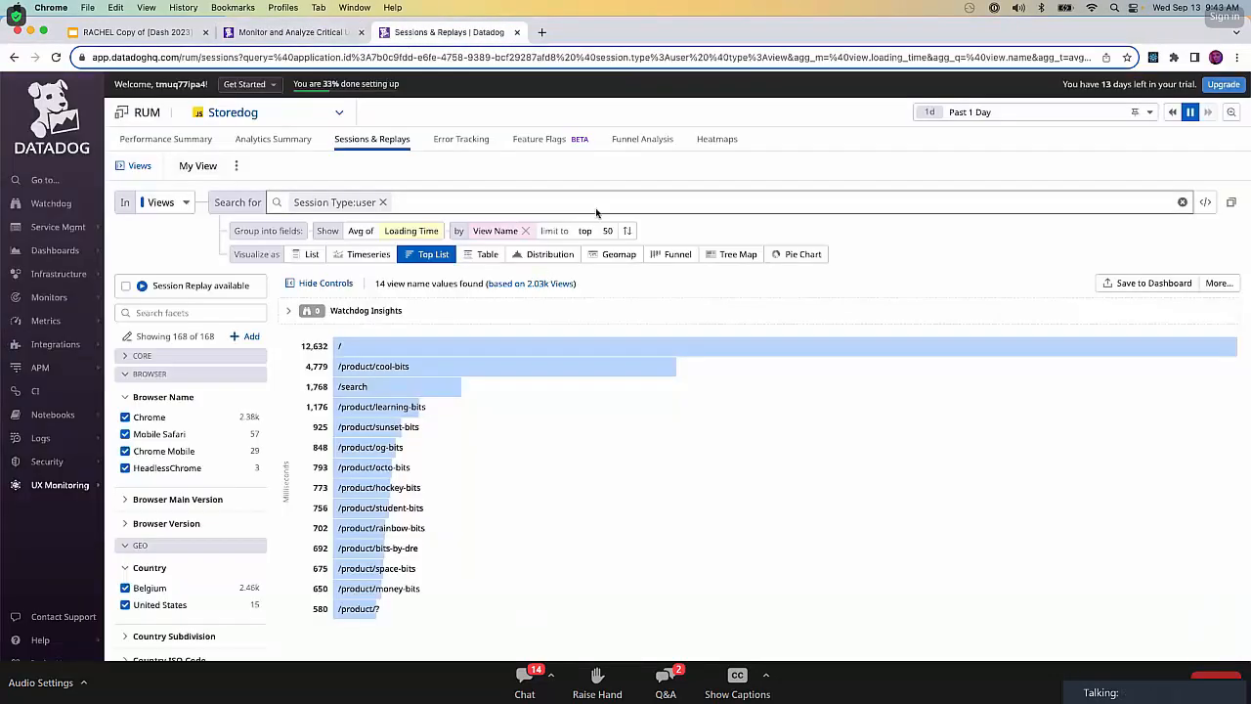
pyautogui.click(16, 58)
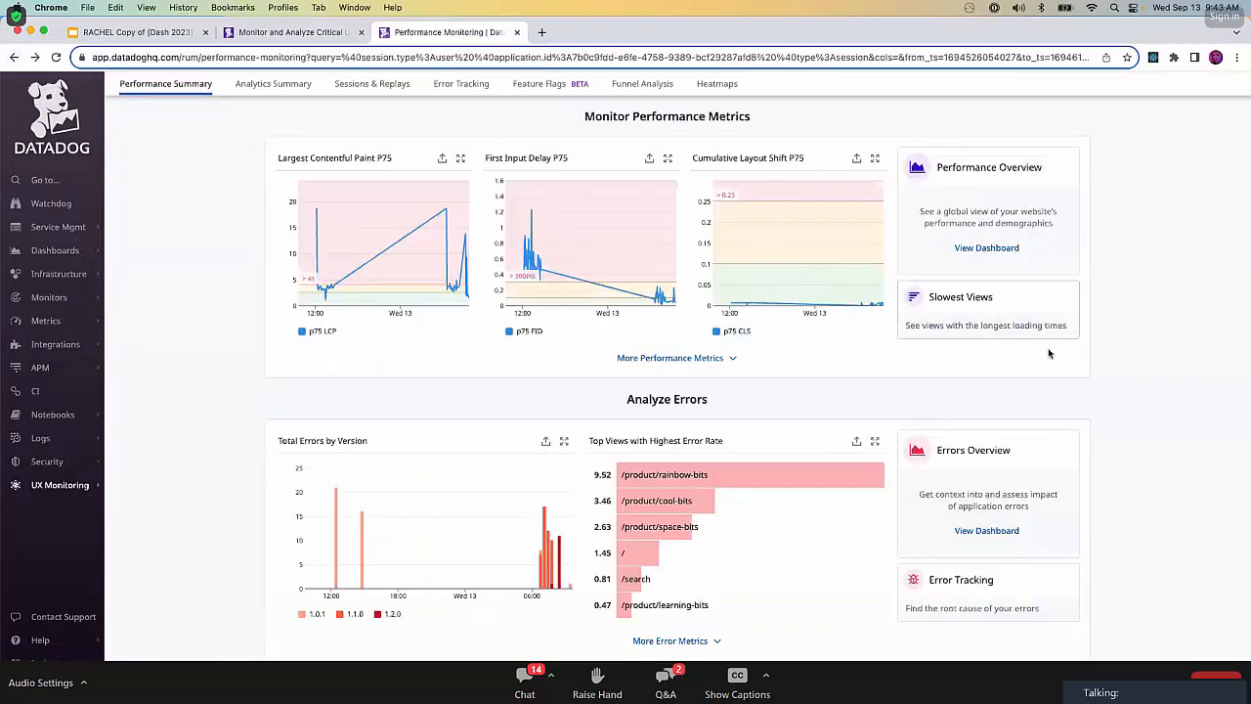
# Open the dashboard linked from Performance Overview in the Monitor Performance Metrics section and locate Performance Summary under UX Monitoring.
pyautogui.scroll(5, 1177, 442)
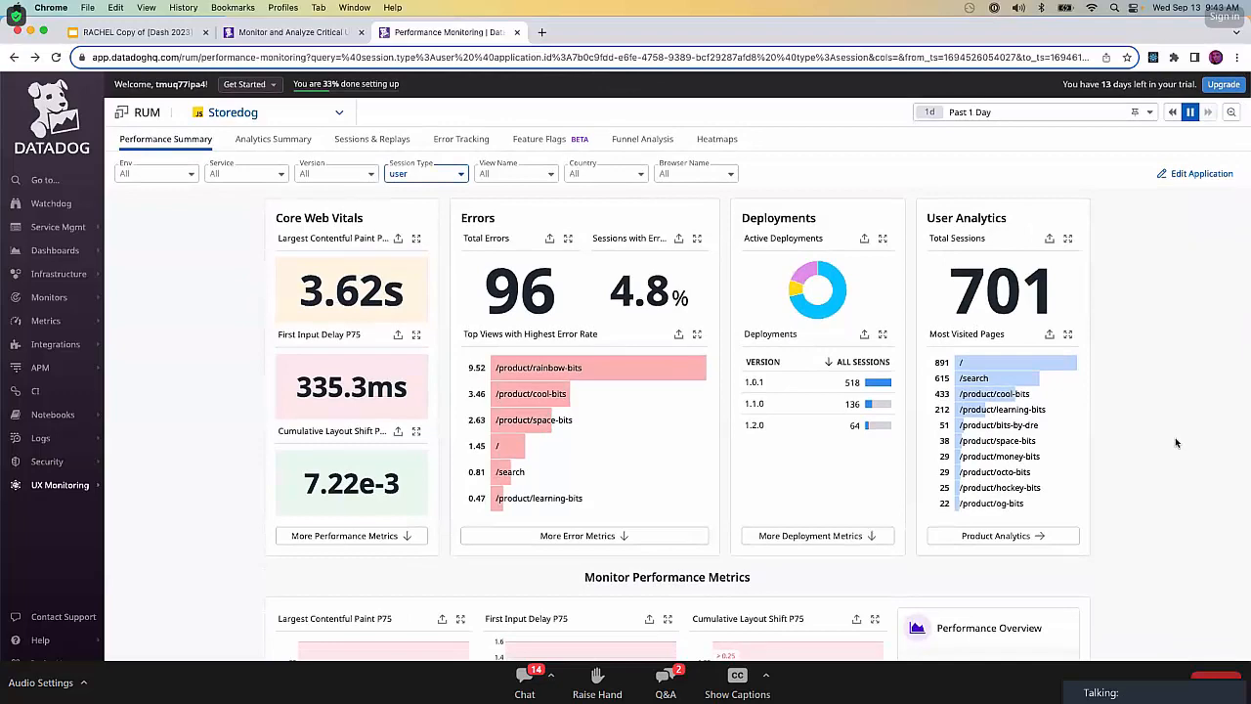
pyautogui.scroll(-3, 1224, 531)
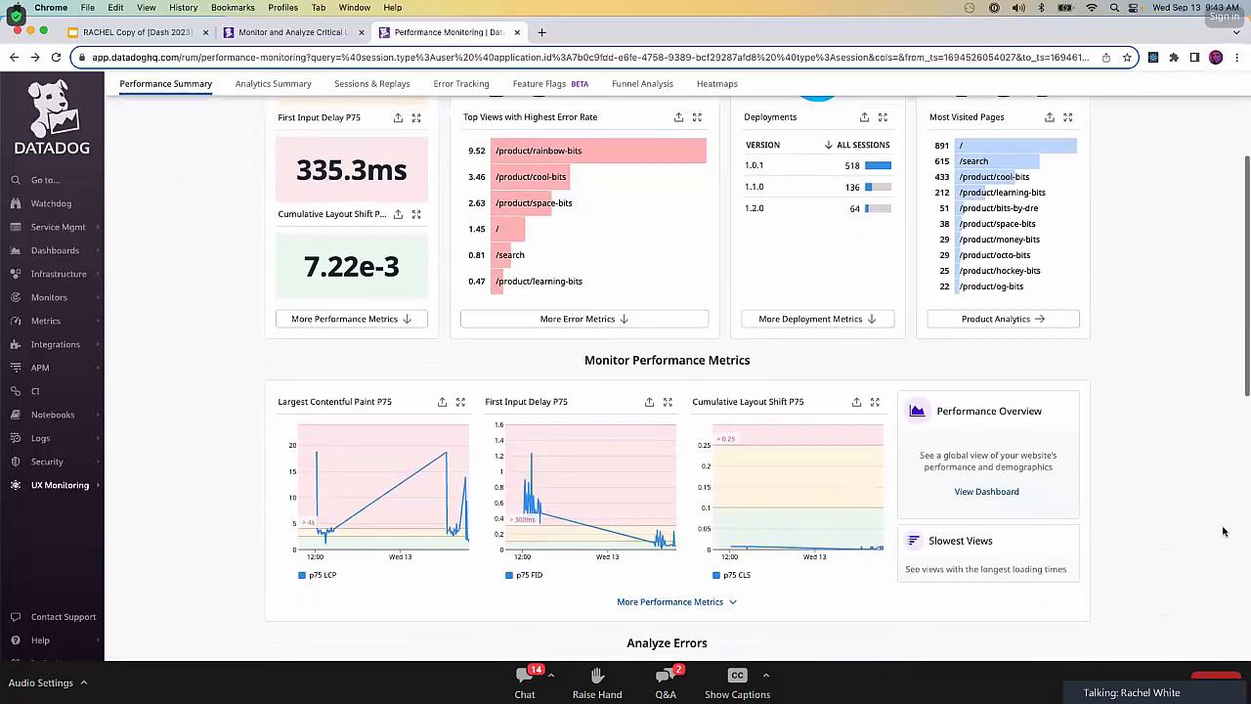
pyautogui.click(981, 494)
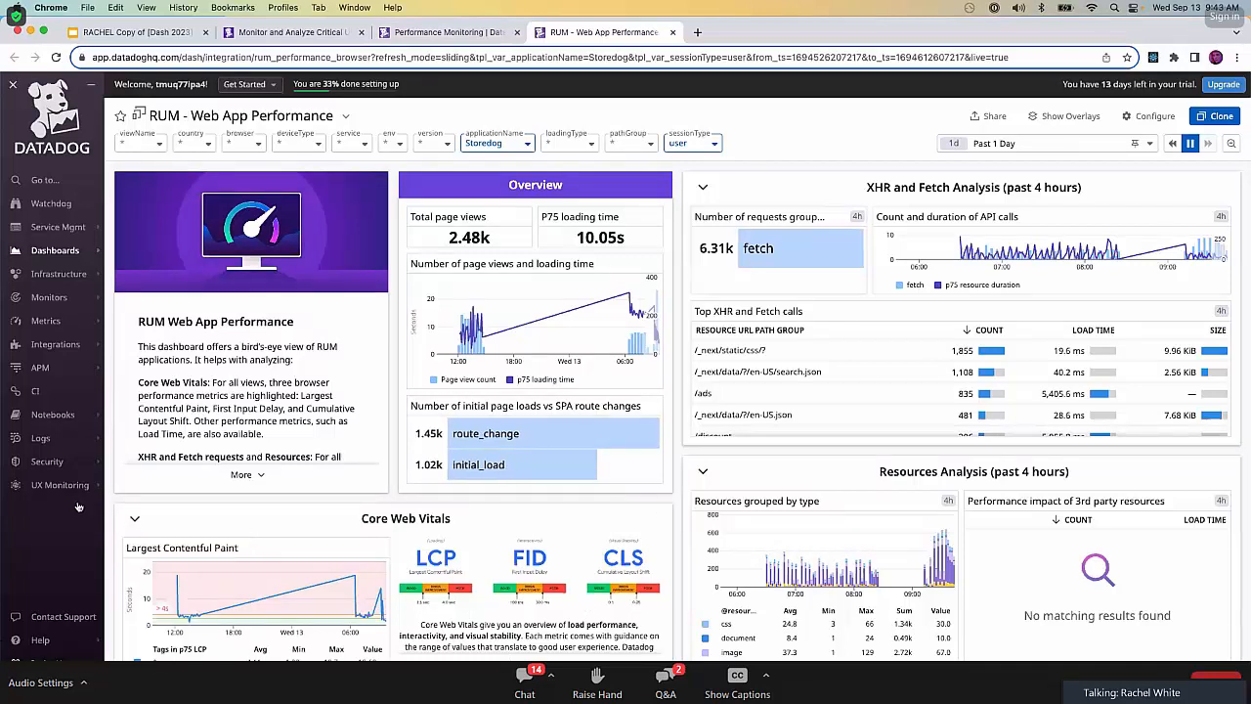
pyautogui.moveTo(76, 494)
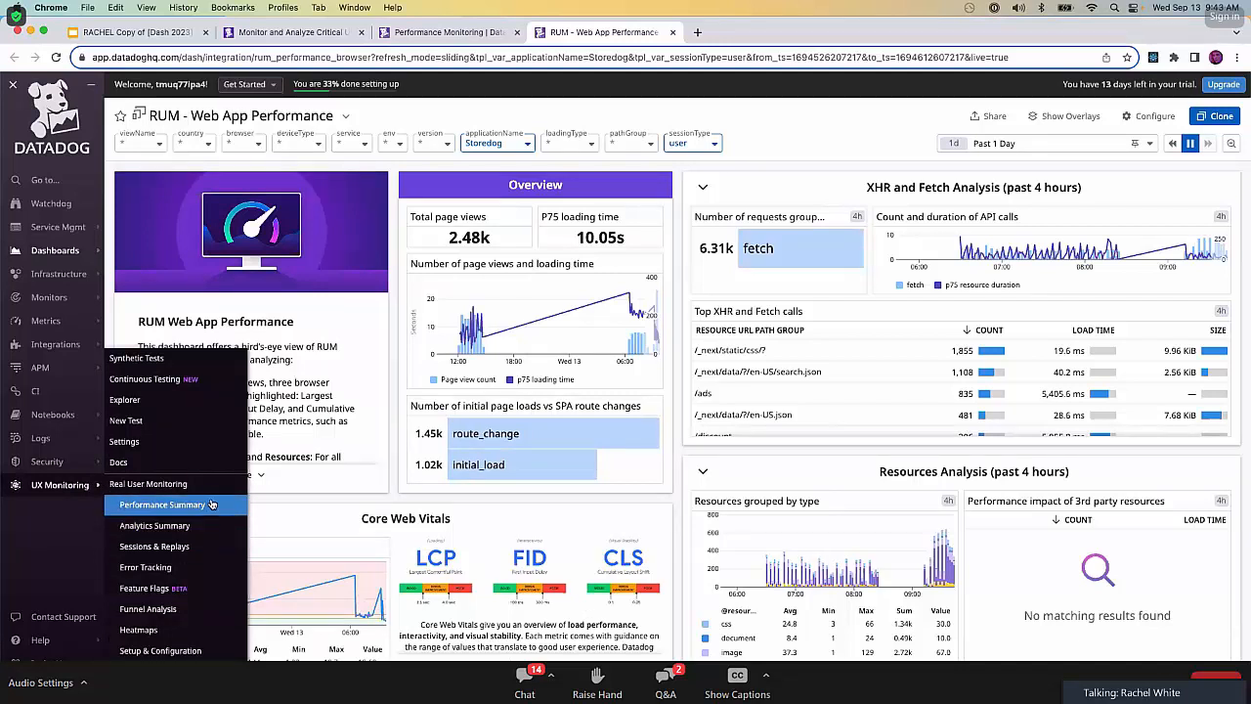
# Return to Storedog's Performance Summary and review the error, deployment and Monitor Performance Metrics sections.
pyautogui.click(429, 32)
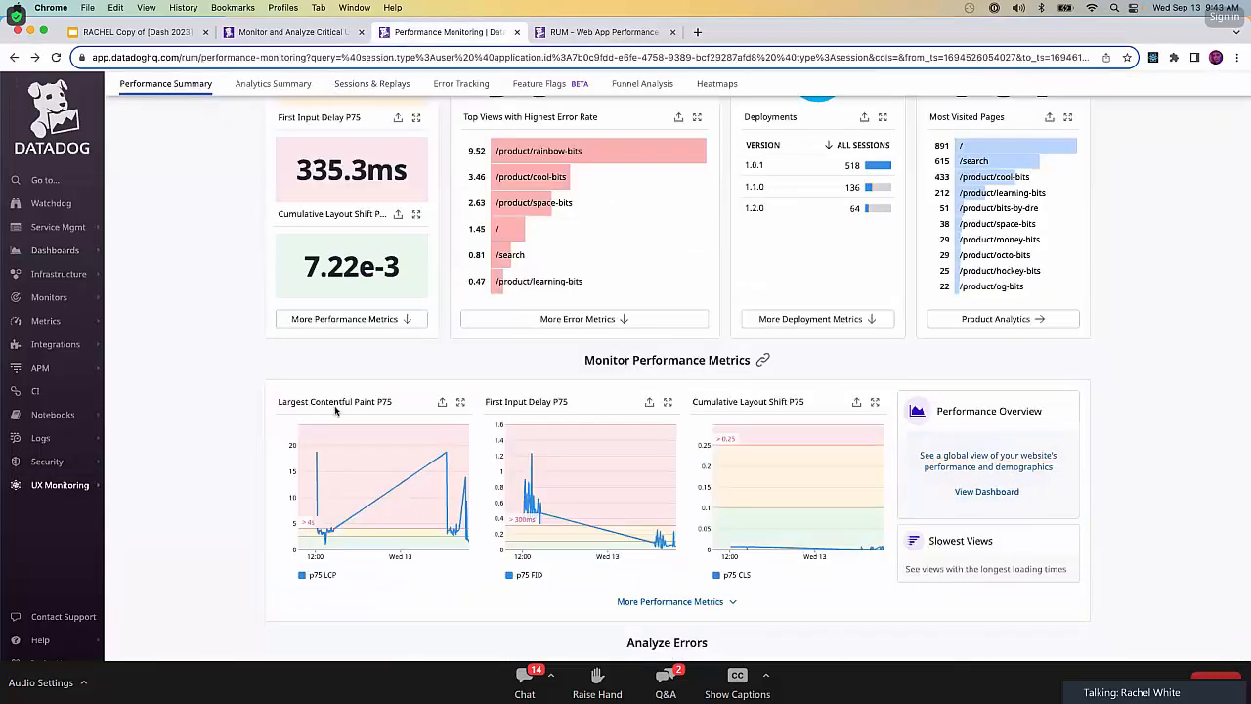
pyautogui.scroll(4, 1004, 430)
pyautogui.scroll(-3, 1004, 431)
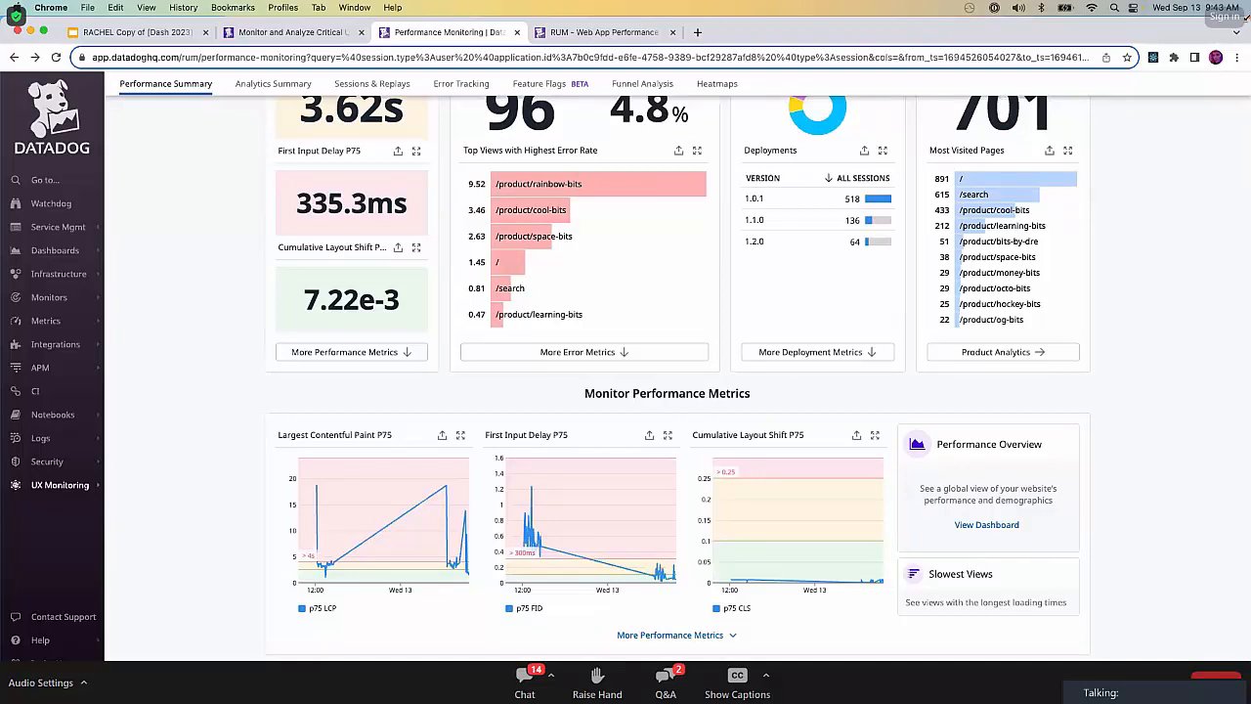
# Go back to the RUM - Web App Performance dashboard and examine its Core Web Vitals, popular pages, resources and long tasks sections.
pyautogui.click(606, 32)
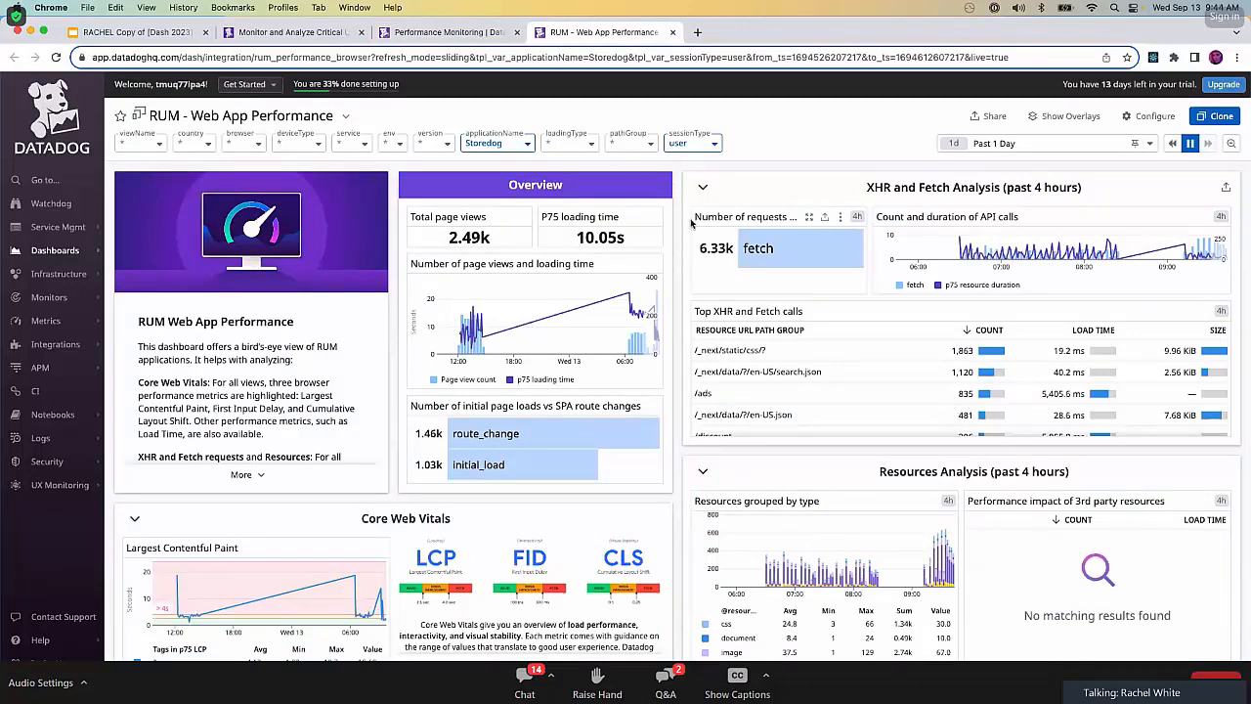
pyautogui.scroll(-3, 691, 224)
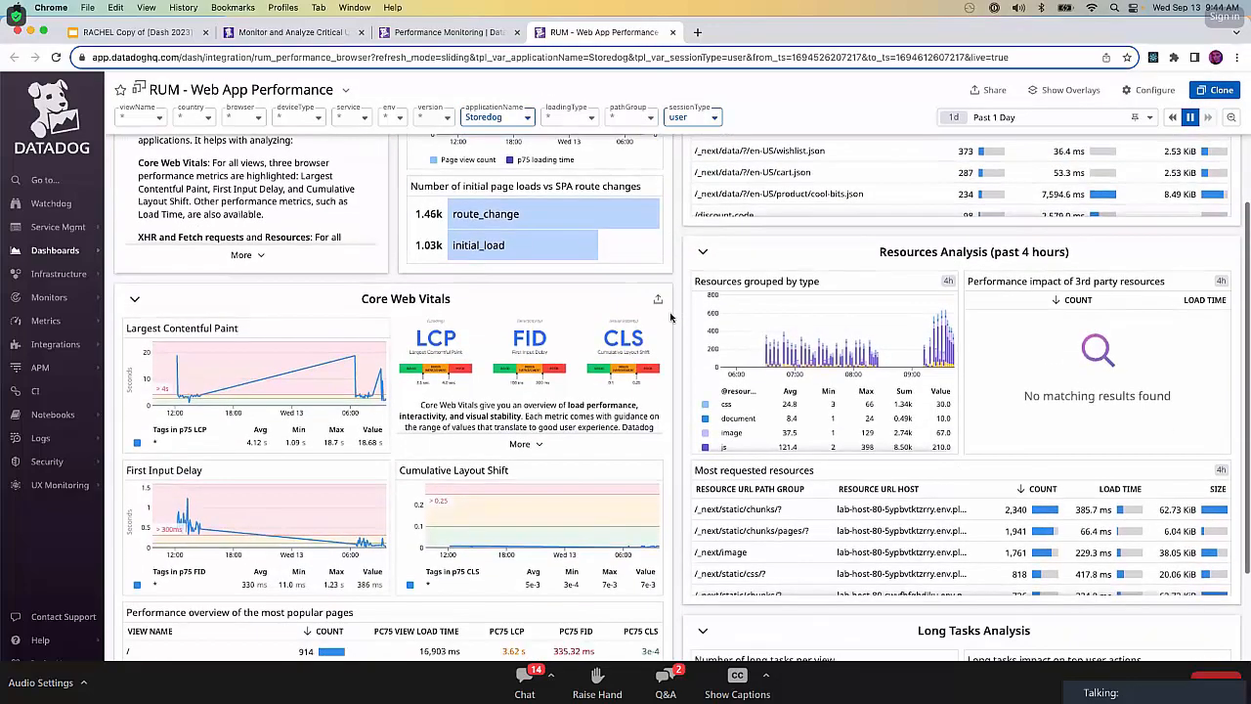
pyautogui.scroll(-3, 671, 317)
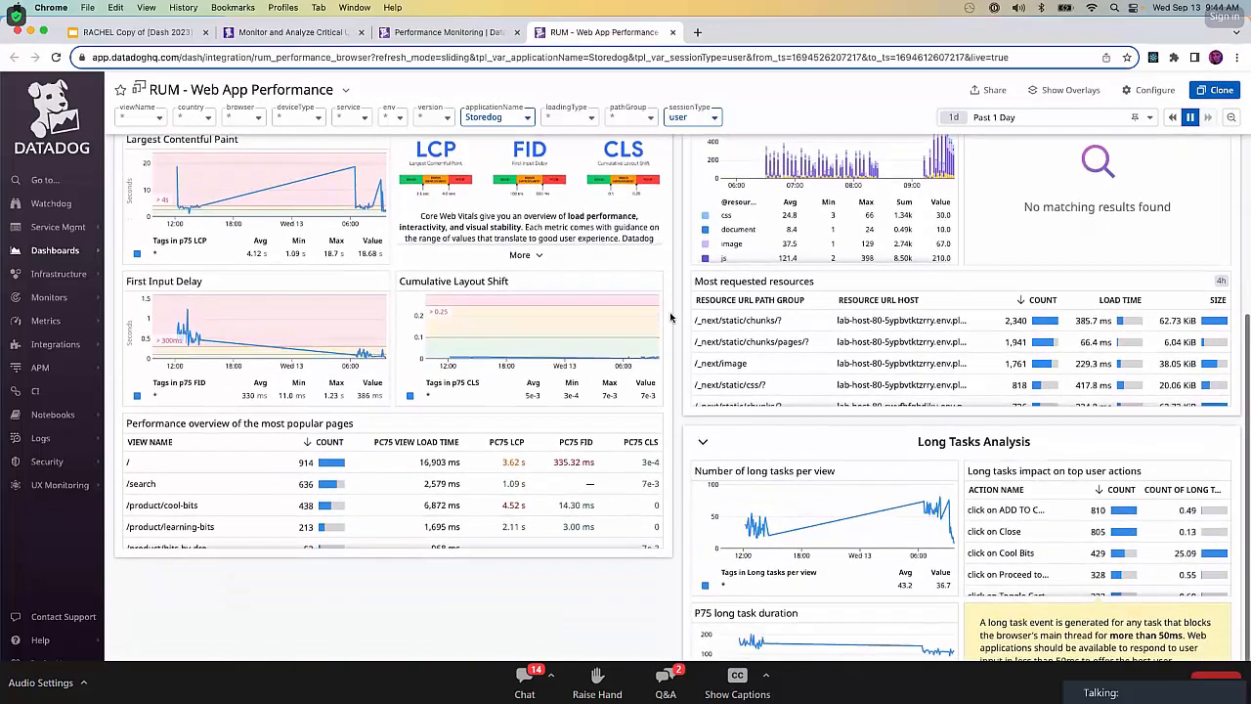
pyautogui.scroll(-1, 671, 317)
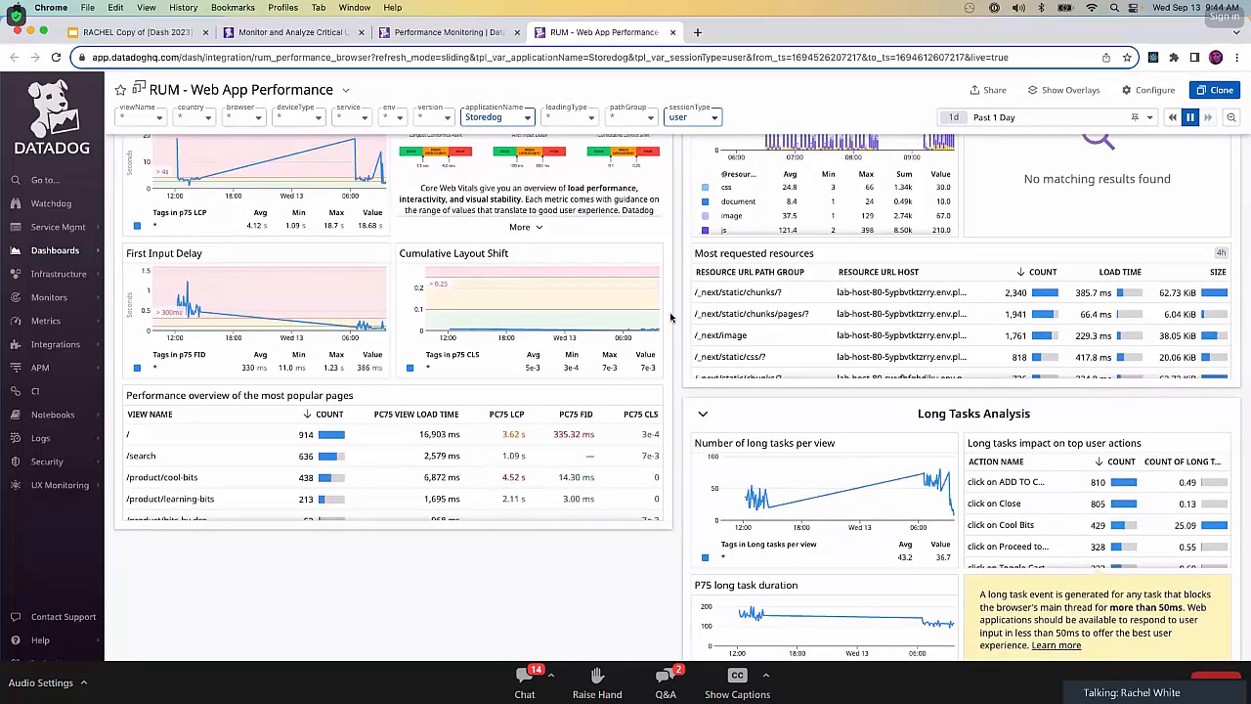
pyautogui.scroll(1, 671, 317)
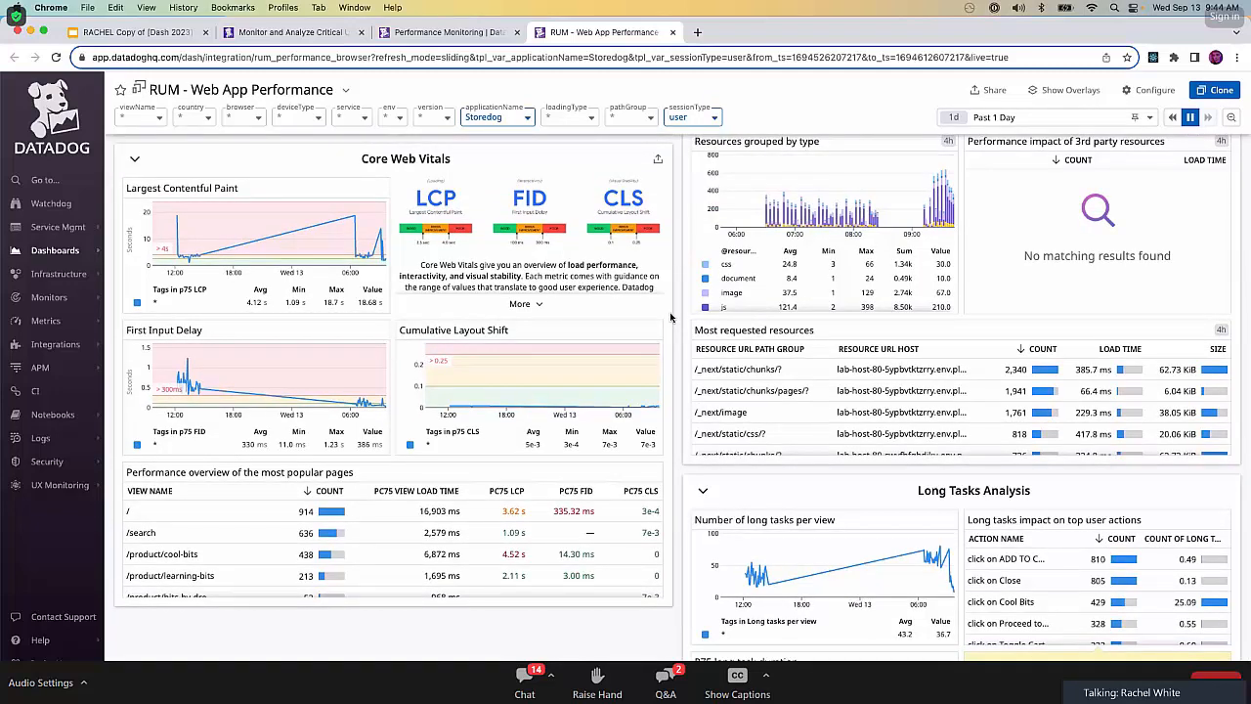
# Open the resources for the / view from the most popular pages table and look through the RUM - Resources dashboard.
pyautogui.click(169, 511)
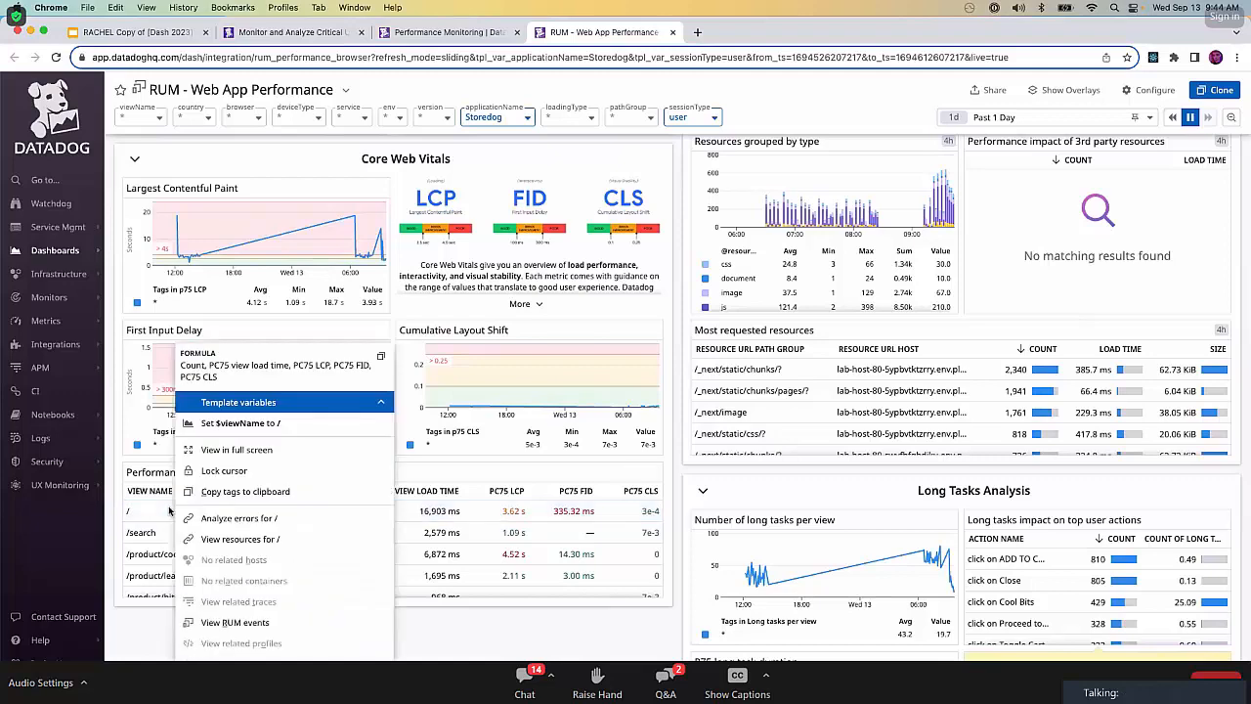
pyautogui.click(272, 543)
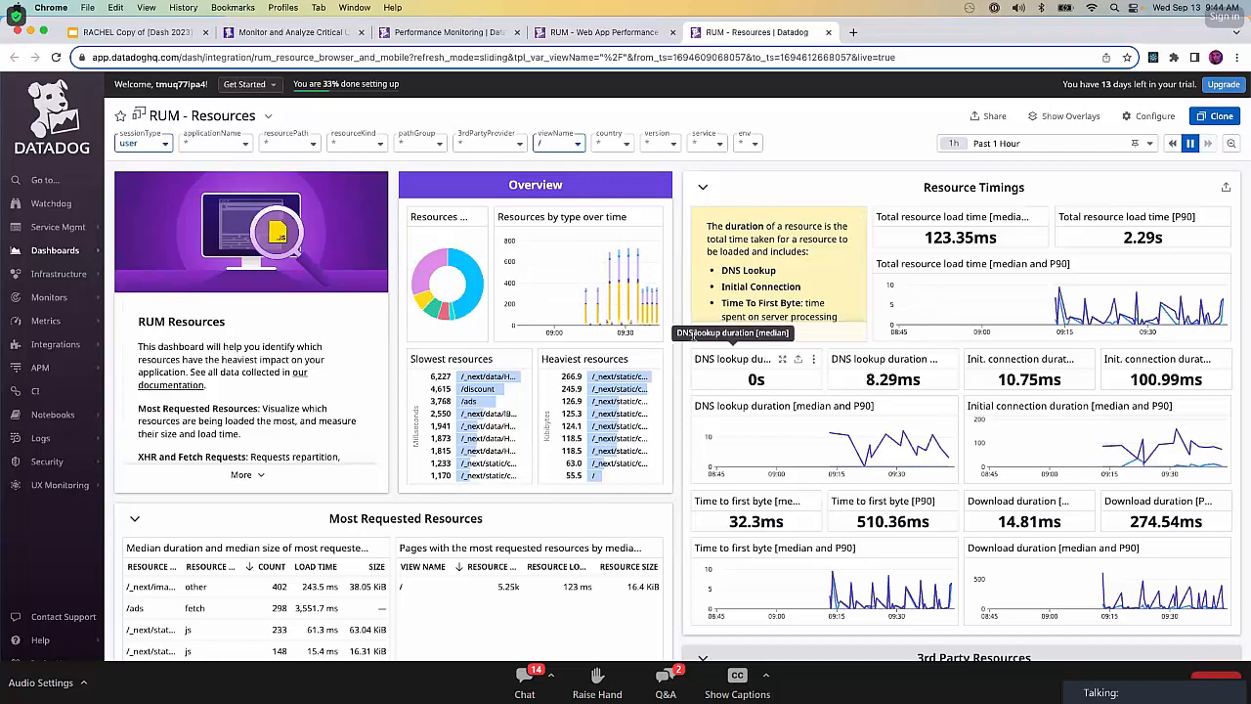
pyautogui.scroll(-3, 671, 459)
pyautogui.scroll(-3, 671, 460)
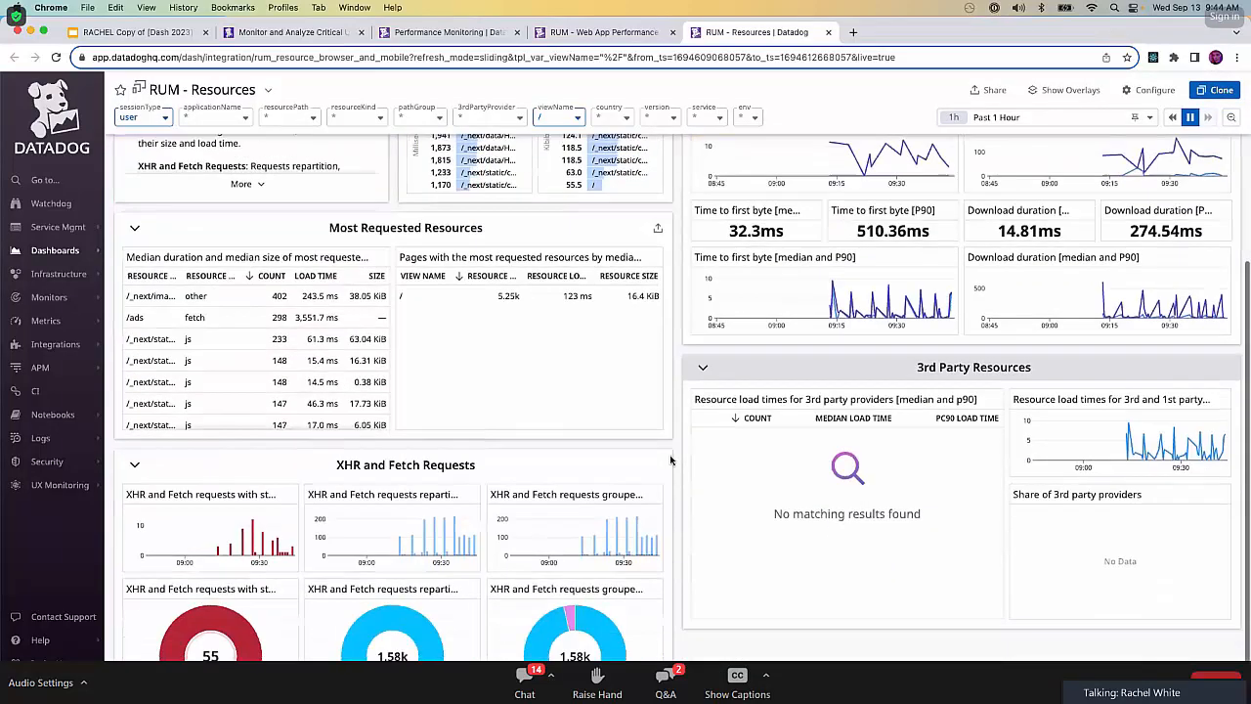
pyautogui.scroll(4, 671, 459)
pyautogui.scroll(2, 670, 459)
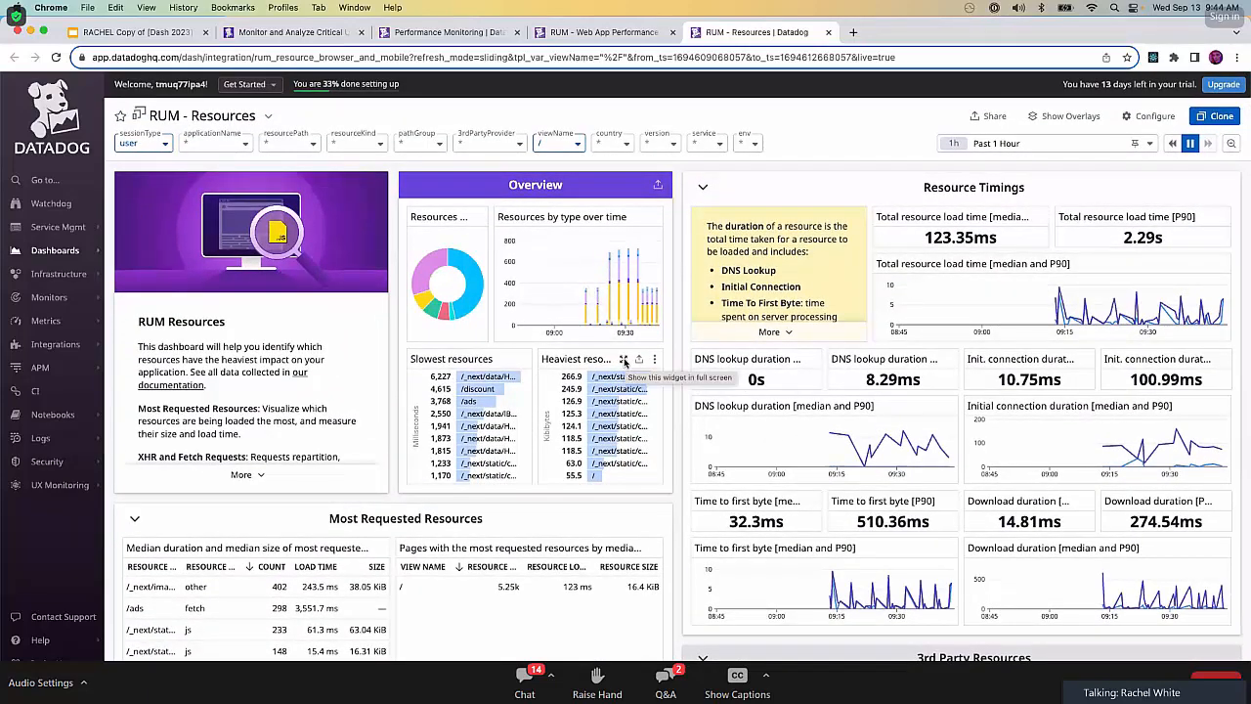
# View the Heaviest resources and Slowest resources widgets in full screen one after the other, then return to the dashboard.
pyautogui.click(625, 360)
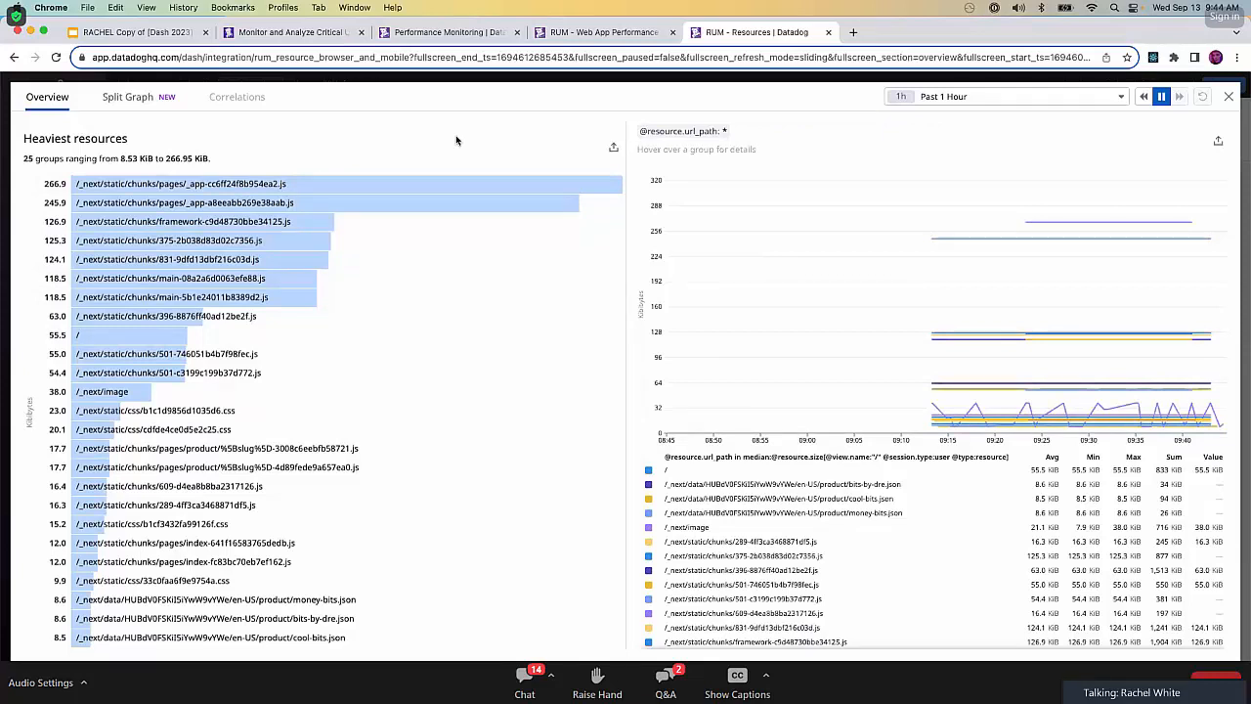
pyautogui.click(1229, 98)
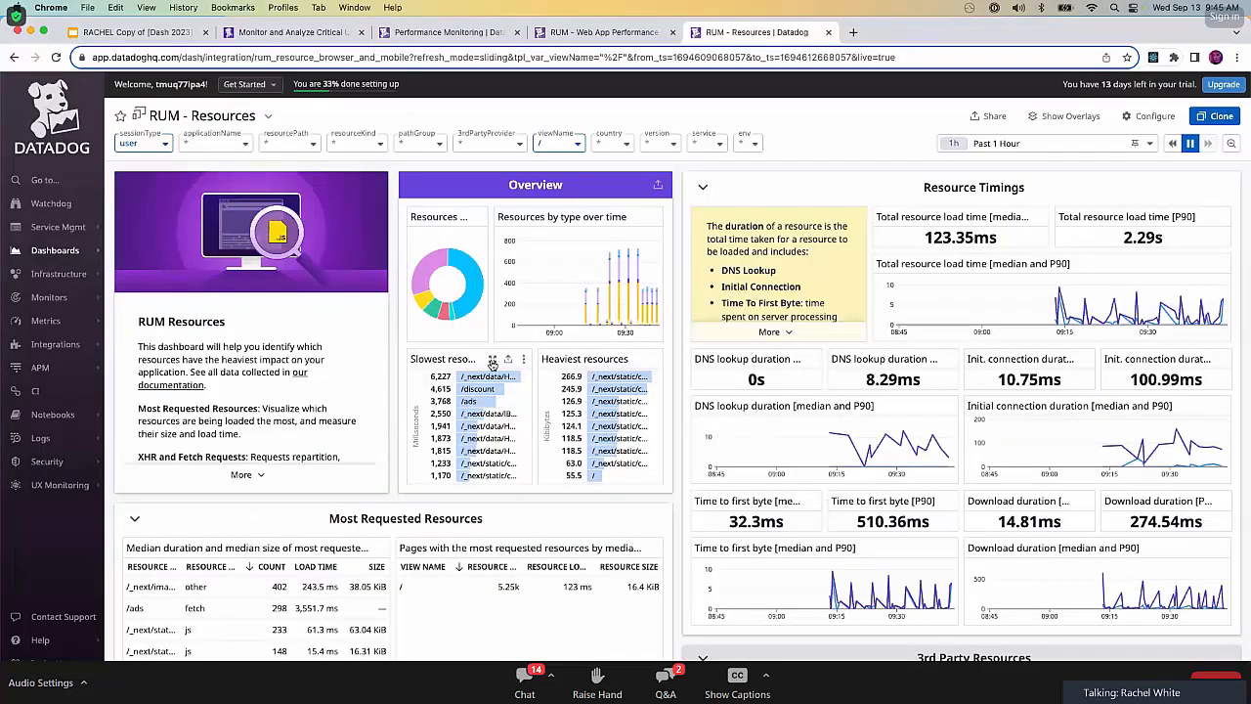
pyautogui.click(493, 362)
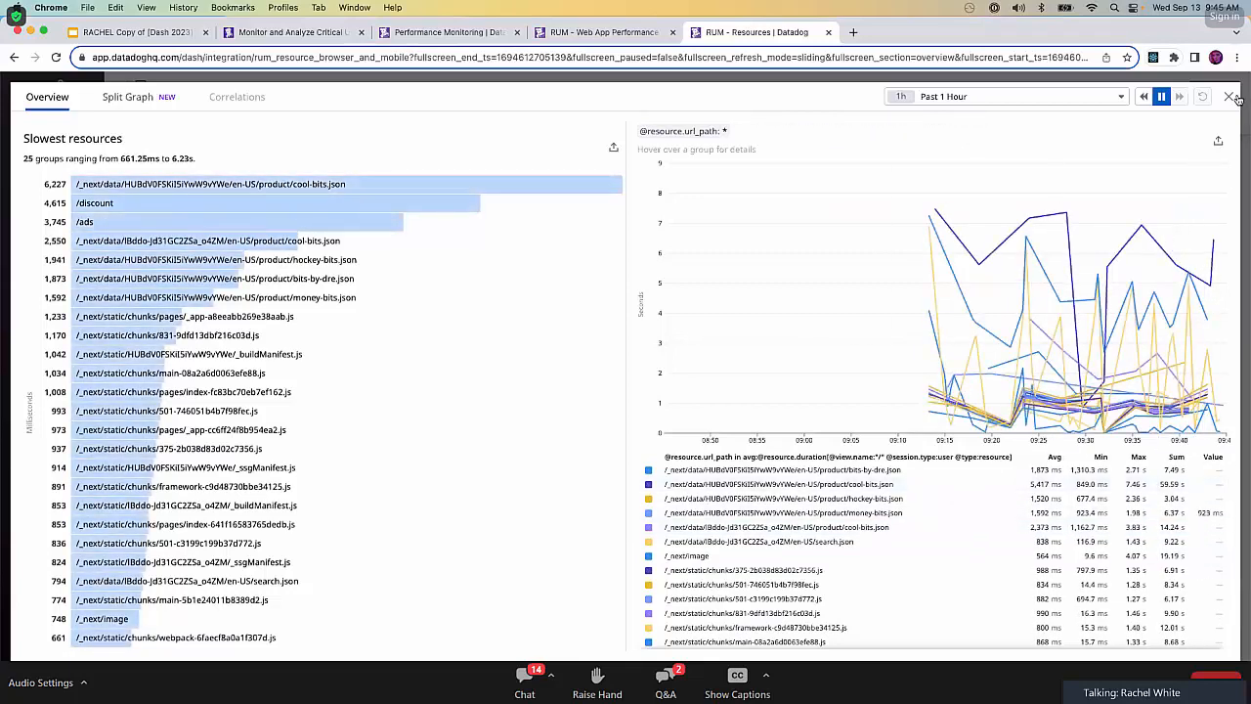
pyautogui.press('Escape')
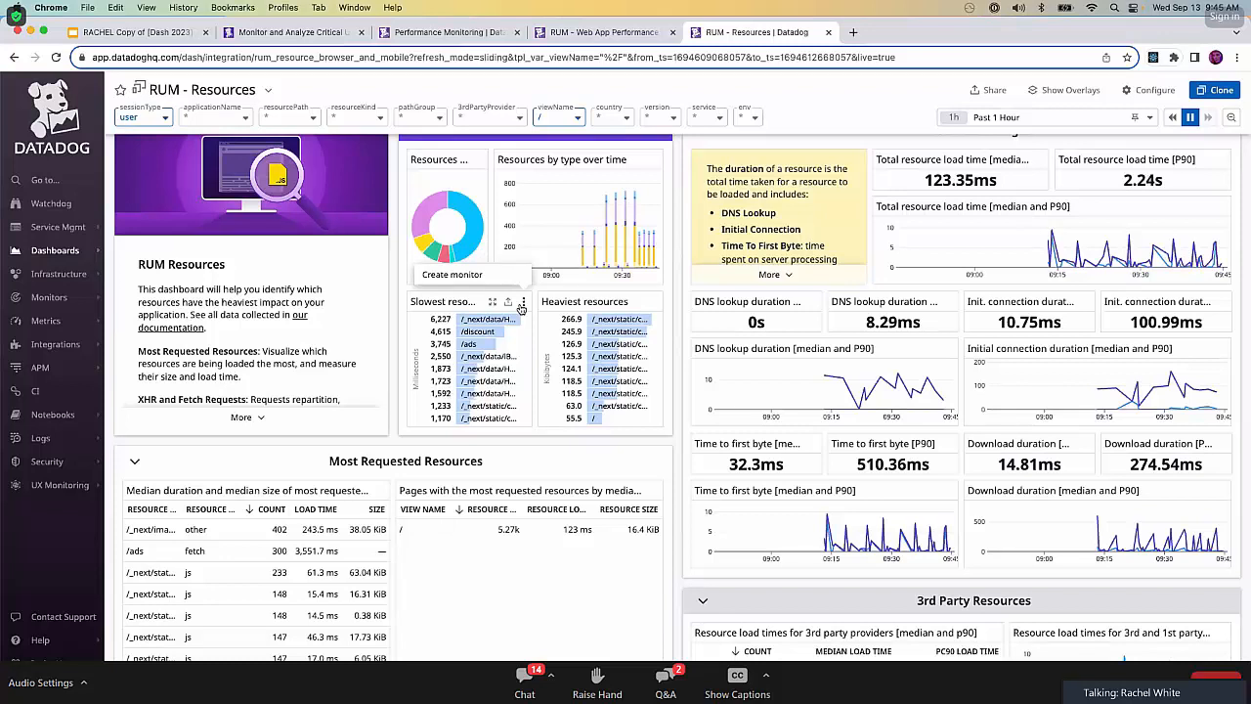
# Declare a SEV-4 incident titled "Slow requests for products and services?" from the Slowest resources widget.
pyautogui.click(509, 304)
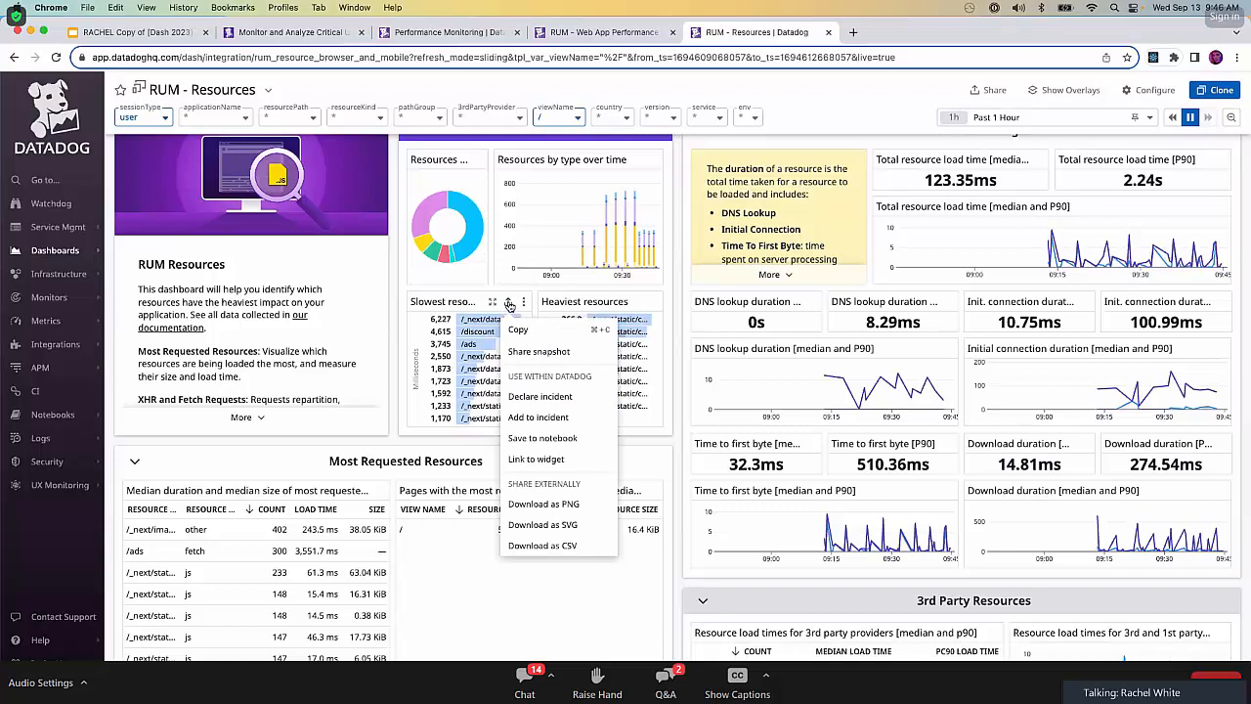
pyautogui.click(554, 396)
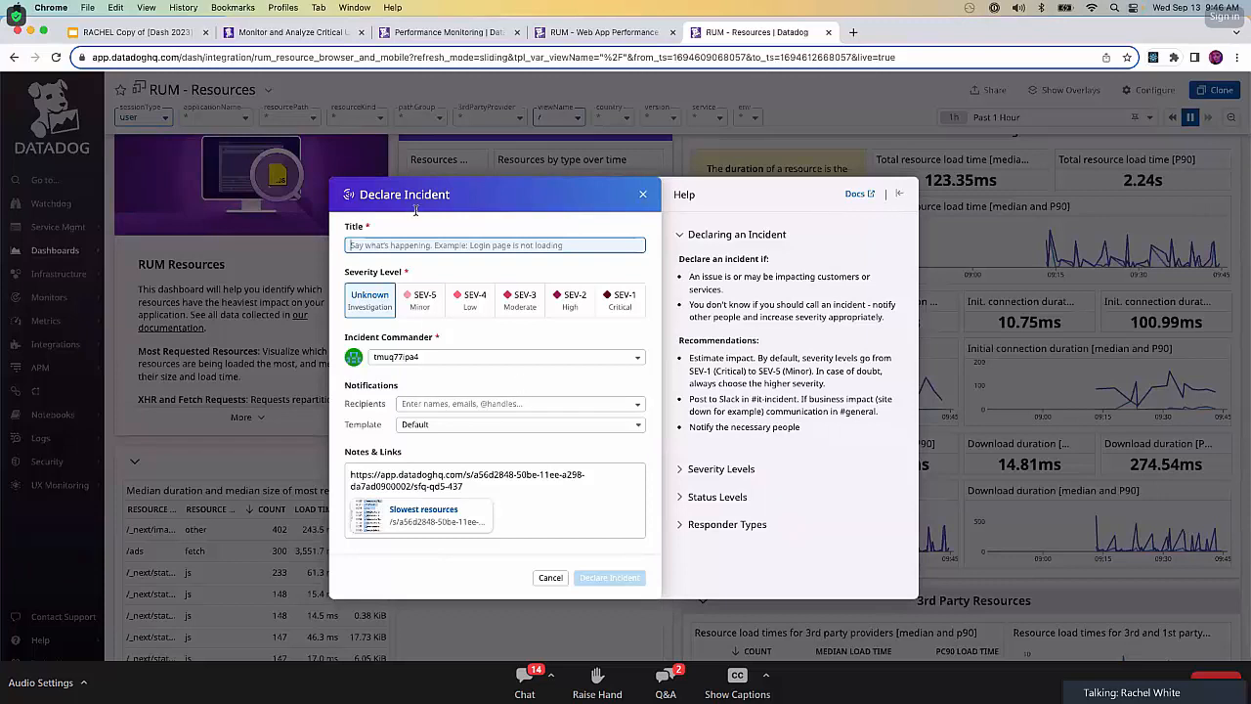
pyautogui.write('Sk')
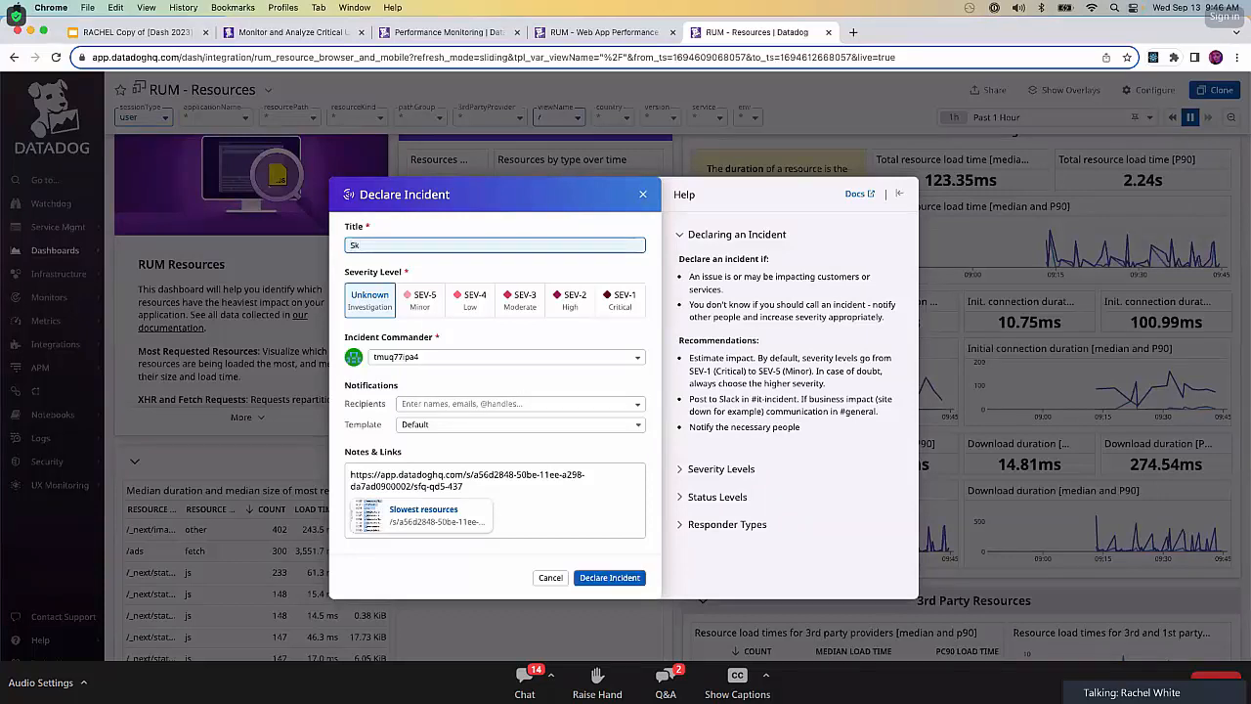
pyautogui.write('ow In')
pyautogui.write('c')
pyautogui.press('BackSpace')
pyautogui.press('BackSpace')
pyautogui.press('BackSpace')
pyautogui.write('requests for products')
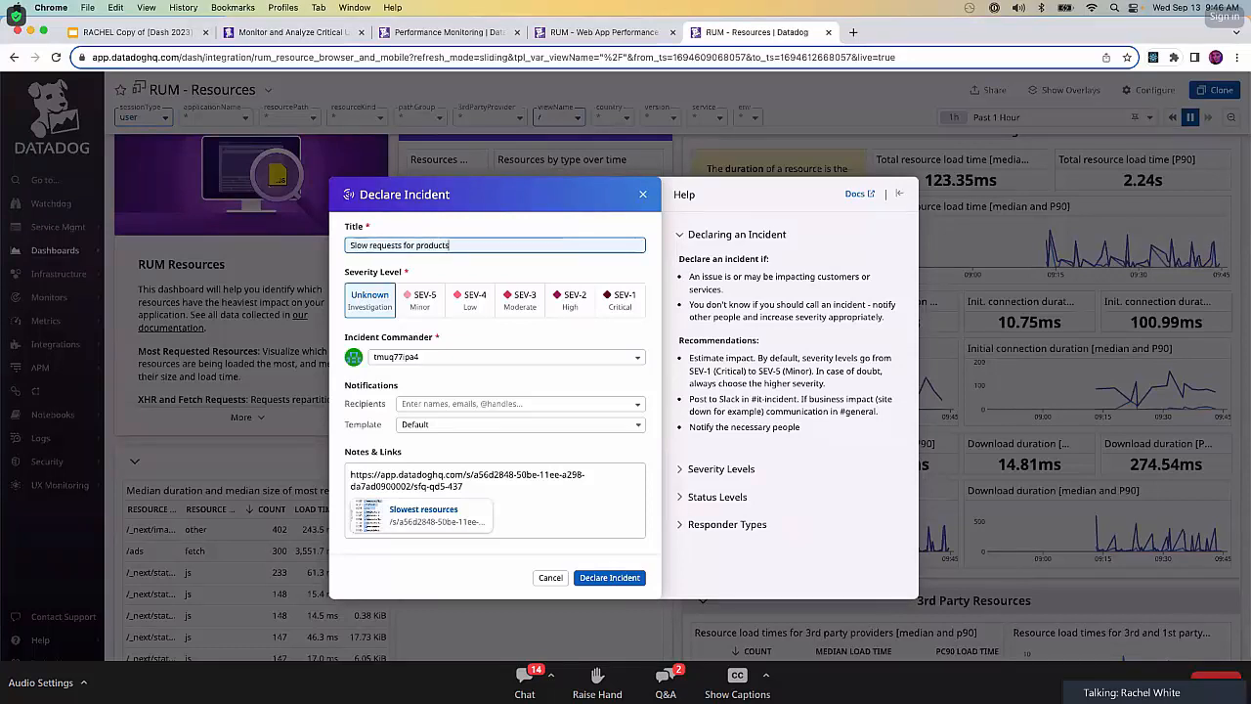
pyautogui.write(' and services?')
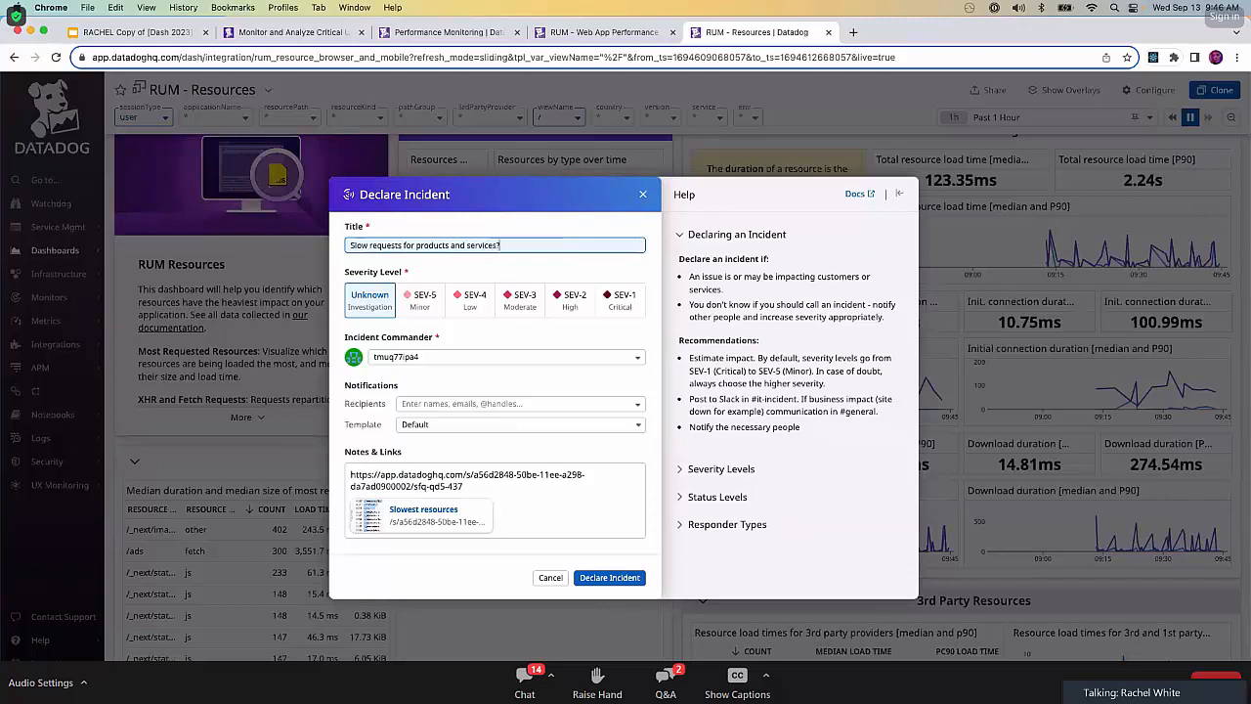
pyautogui.click(477, 311)
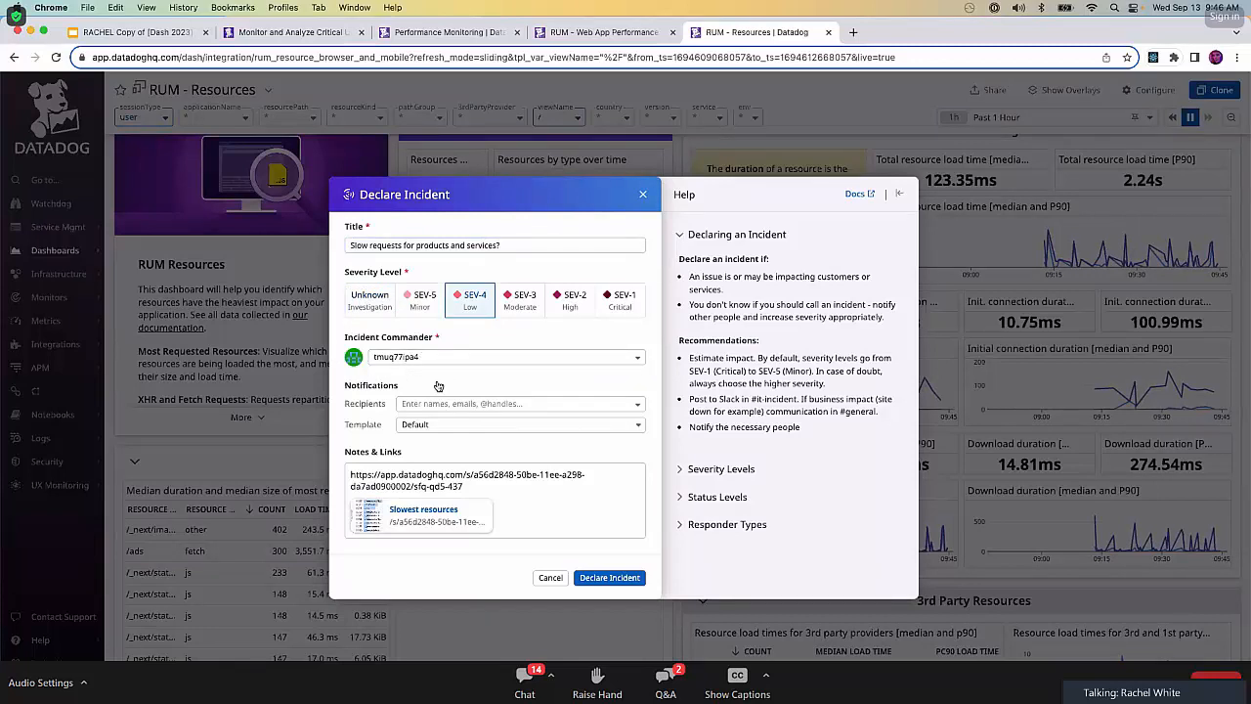
pyautogui.click(613, 579)
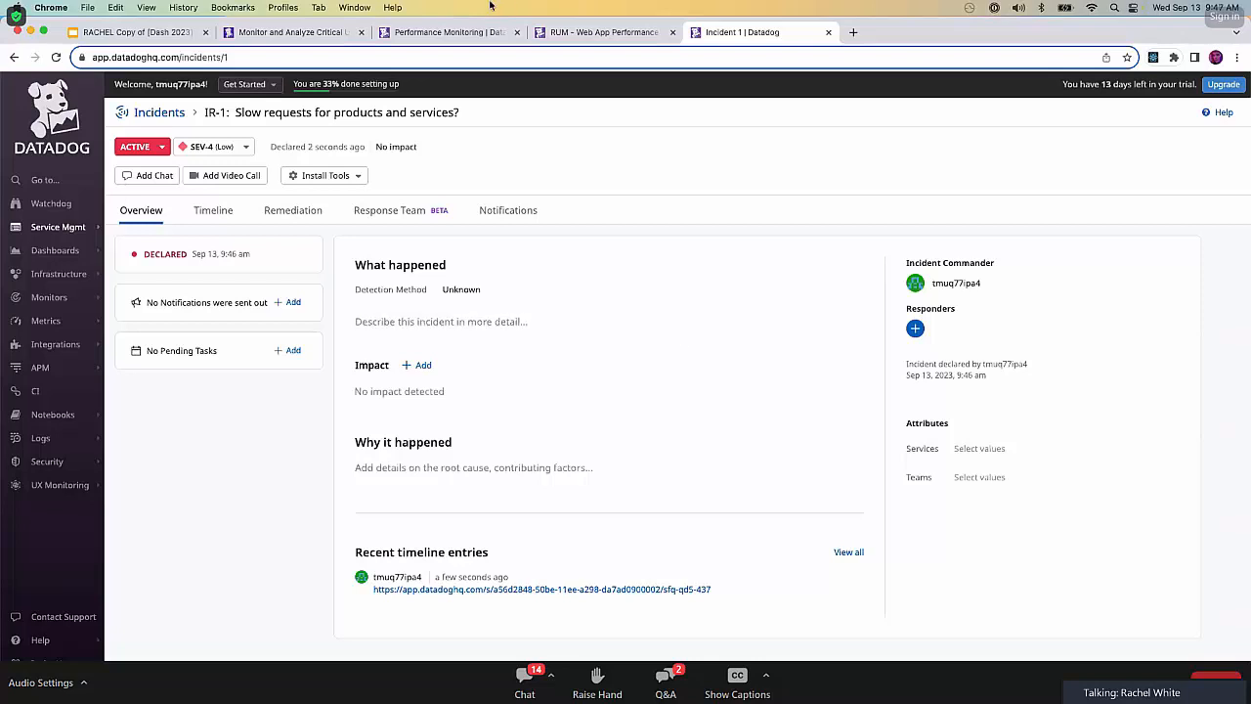
# Return to the lab instructions, advance past the current stage and start the Core Web Vitals Pop Quiz.
pyautogui.click(293, 32)
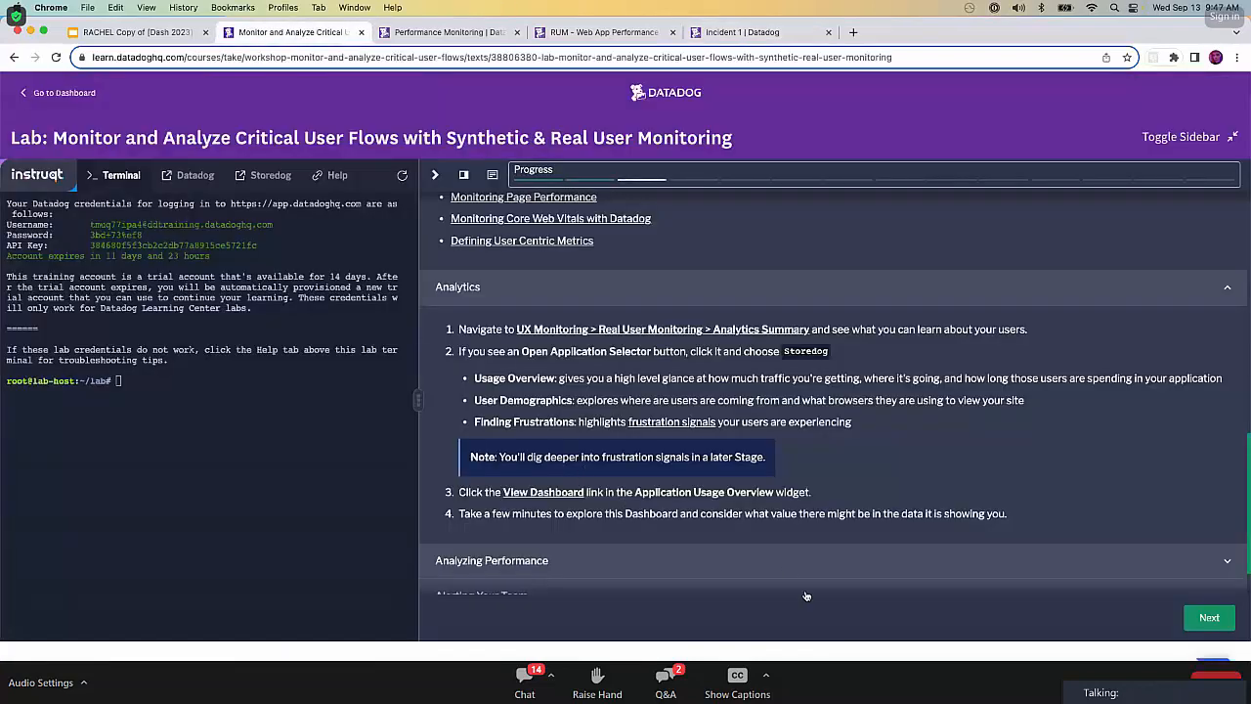
pyautogui.scroll(-1, 684, 440)
pyautogui.click(1212, 617)
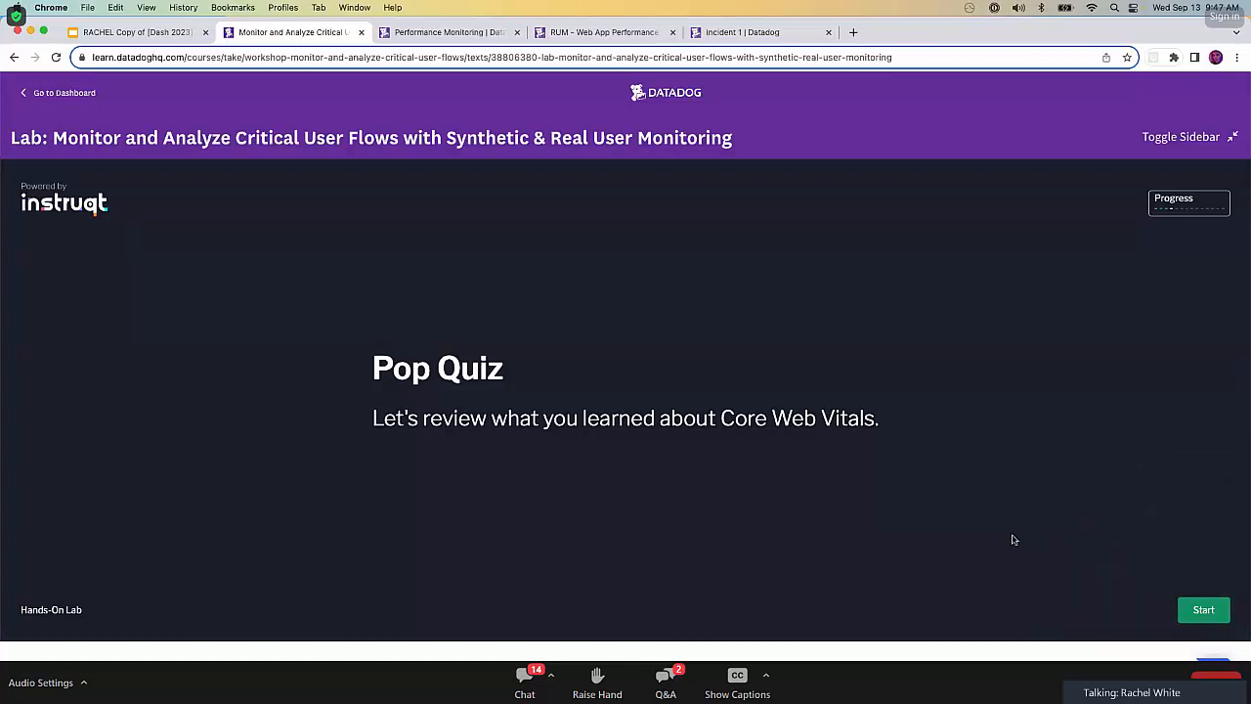
pyautogui.click(1215, 609)
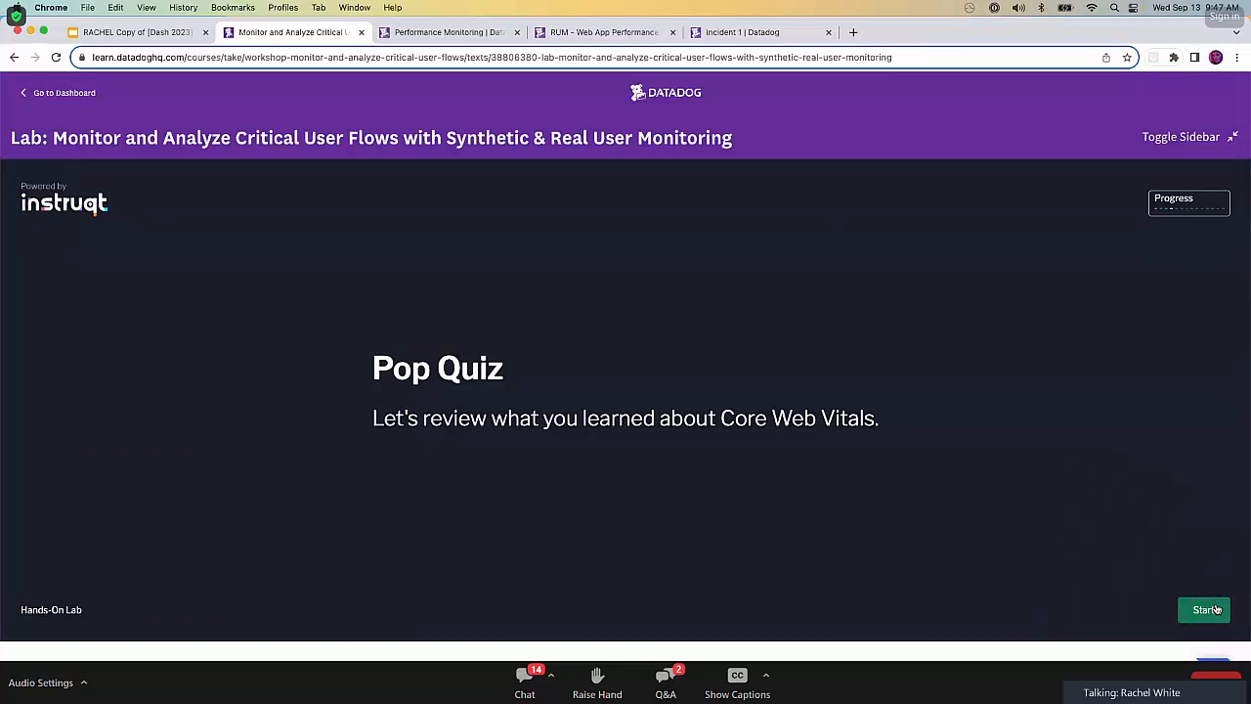
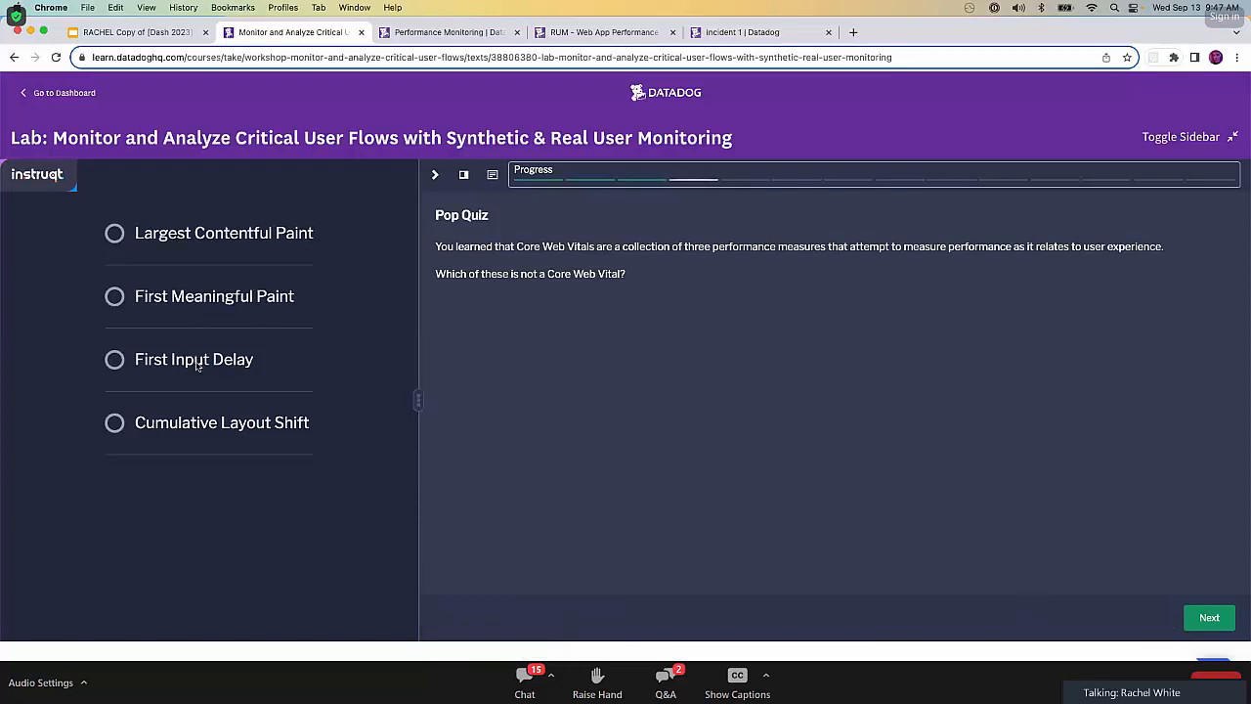
# Answer the pop quiz with First Meaningful Paint, then page through the Stage 3: A Flaky API introduction and start the stage.
pyautogui.click(109, 297)
pyautogui.click(1209, 620)
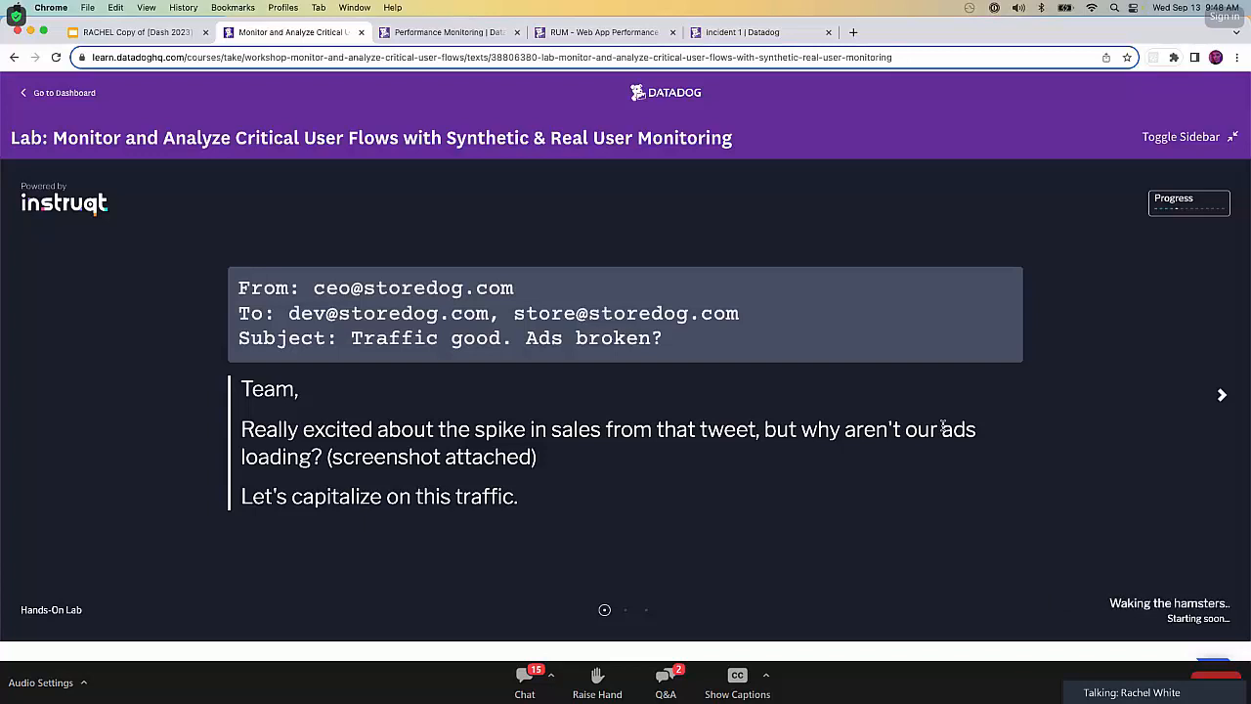
pyautogui.click(1223, 396)
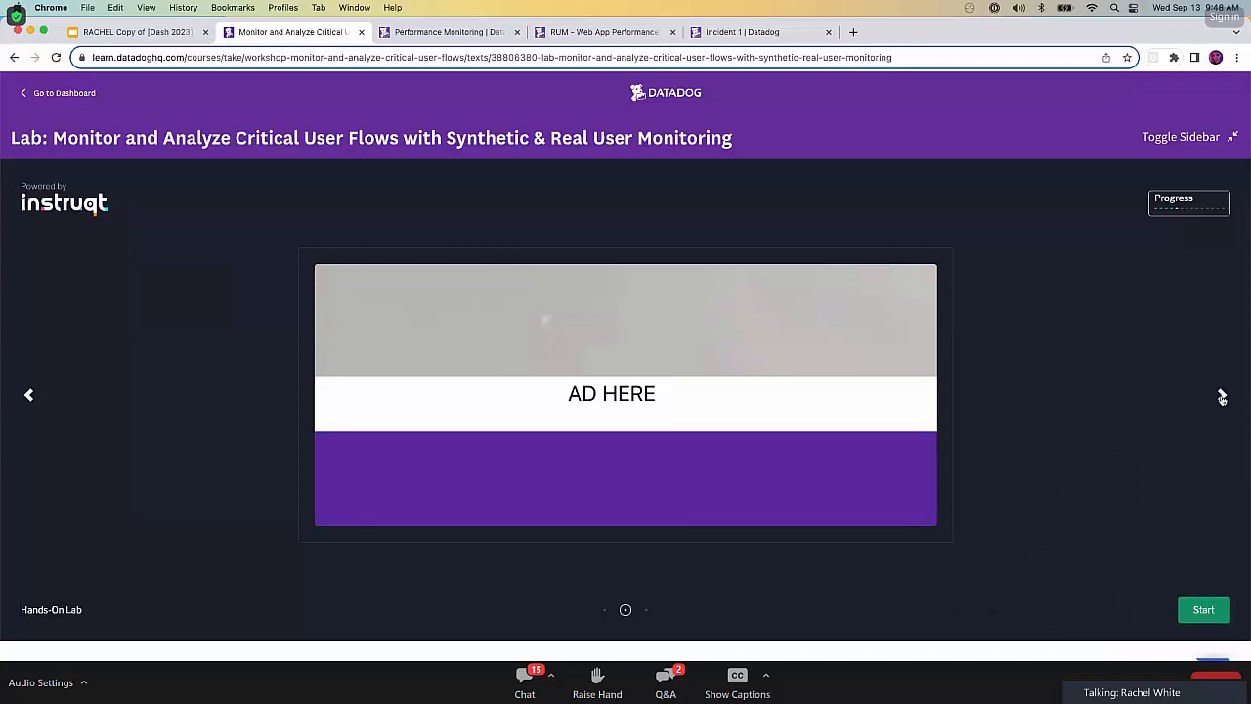
pyautogui.click(1223, 396)
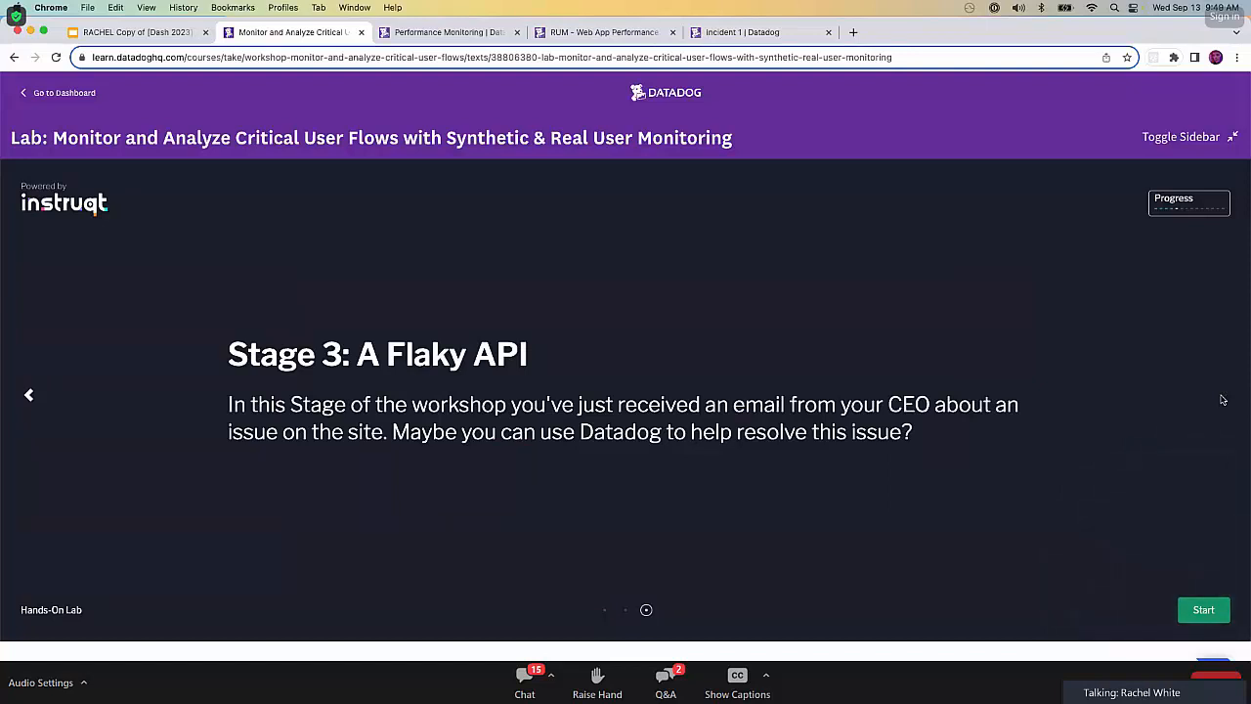
pyautogui.click(1204, 610)
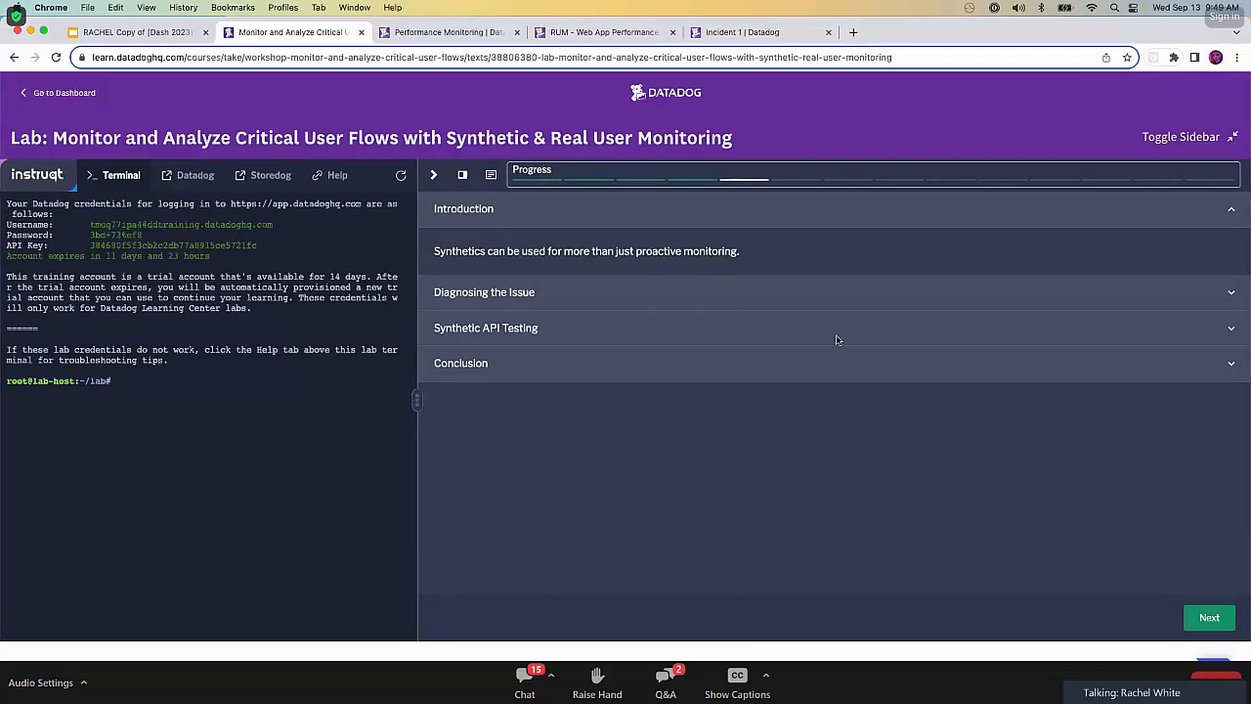
# Expand the Diagnosing the Issue lab section and close the Performance Monitoring, RUM and Incident 1 browser tabs.
pyautogui.click(843, 291)
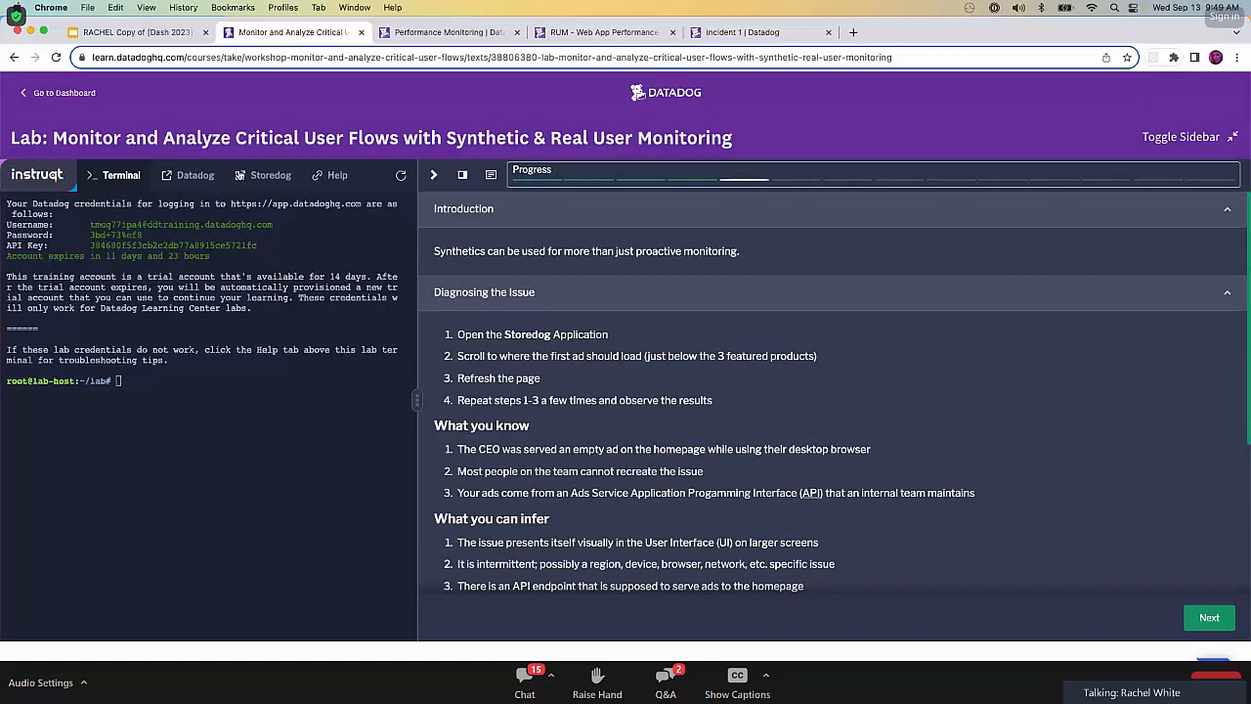
pyautogui.click(518, 32)
pyautogui.click(518, 32)
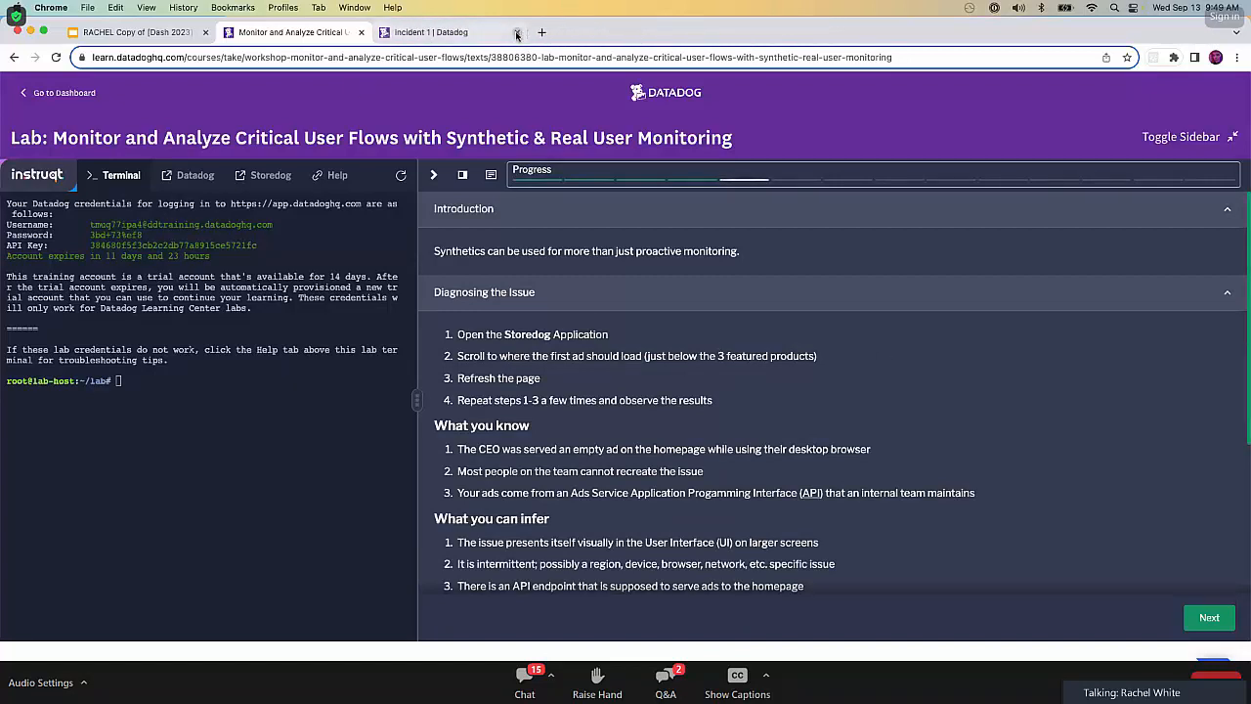
pyautogui.click(518, 32)
# Open the Storedog application from the lab and reload its page until the storefront loads.
pyautogui.click(291, 182)
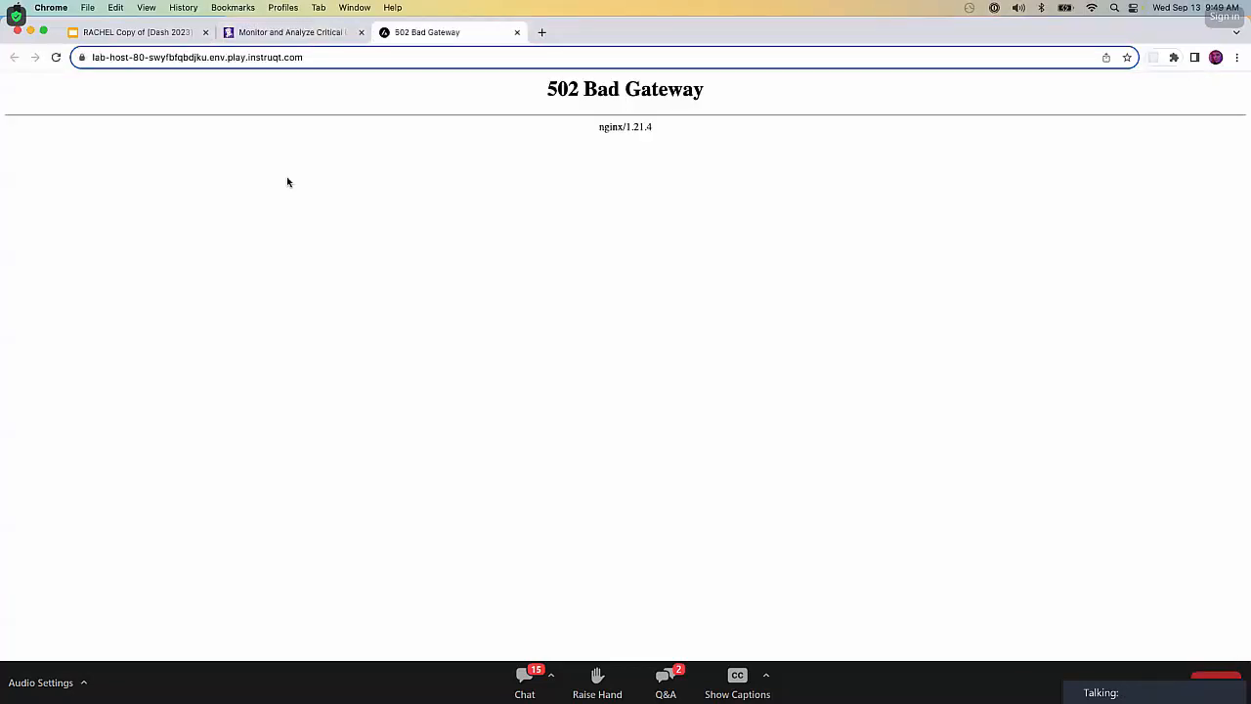
pyautogui.click(327, 57)
pyautogui.write("'")
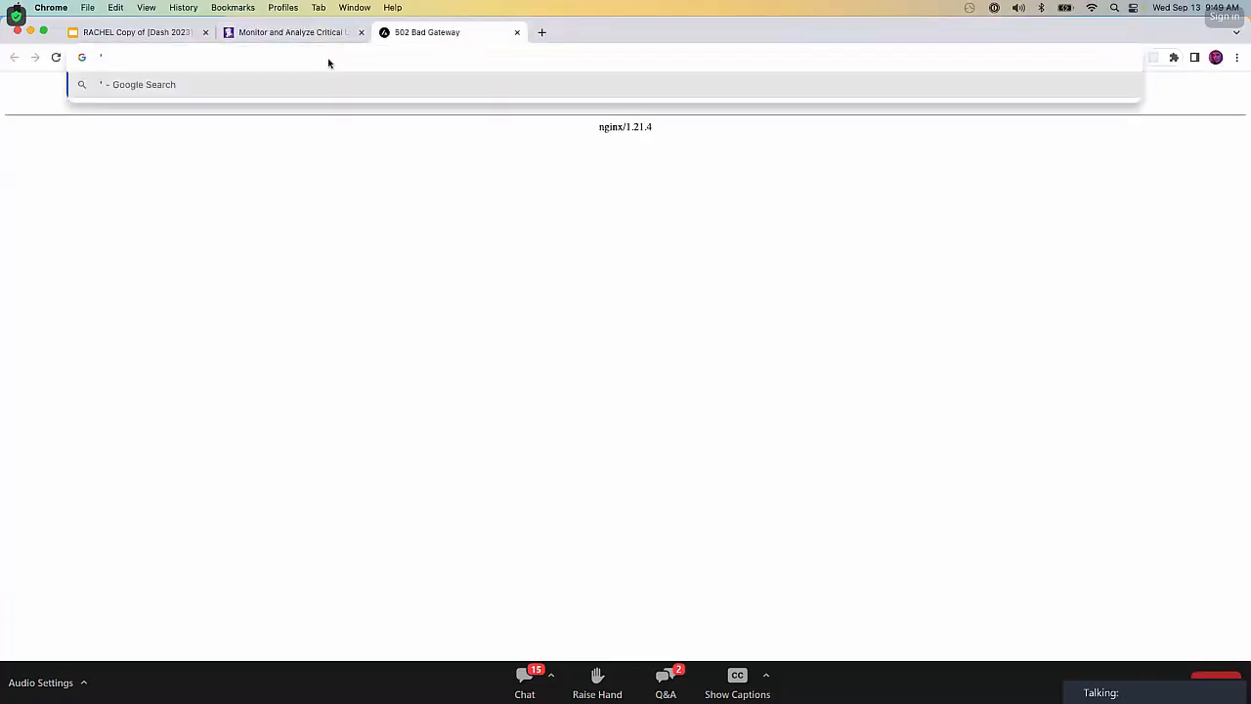
pyautogui.press('Escape')
pyautogui.press('super+r')
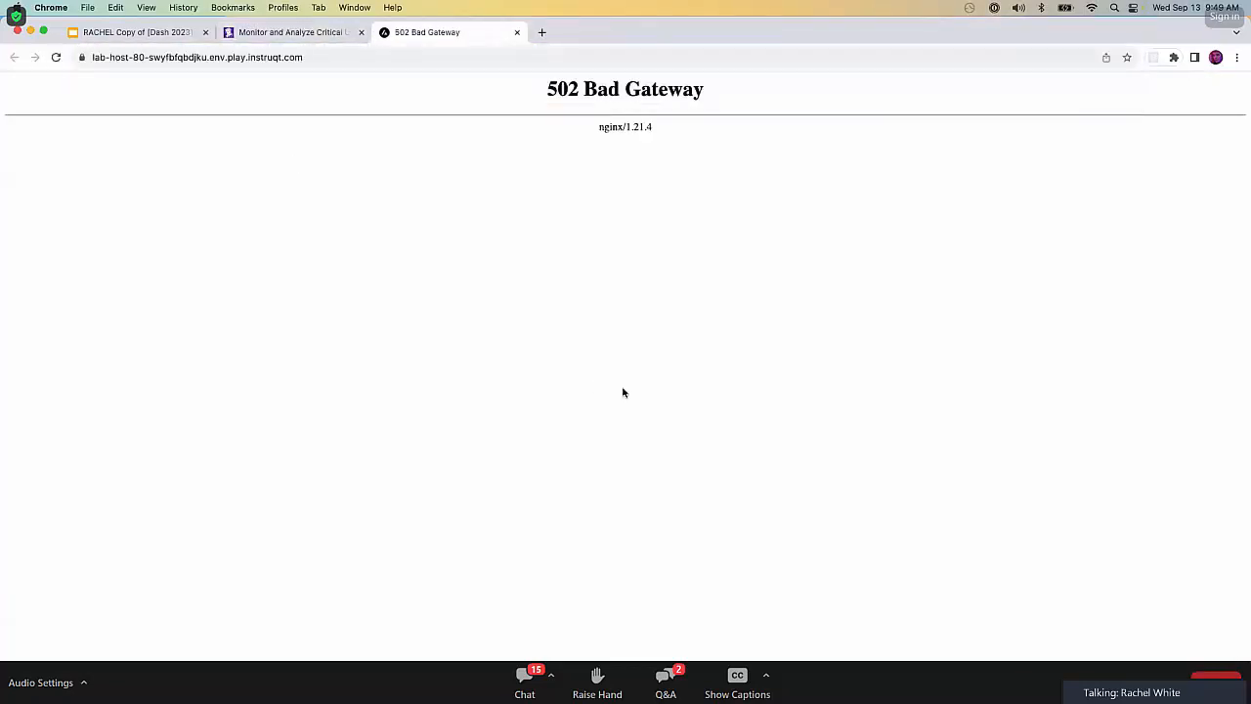
pyautogui.click(289, 39)
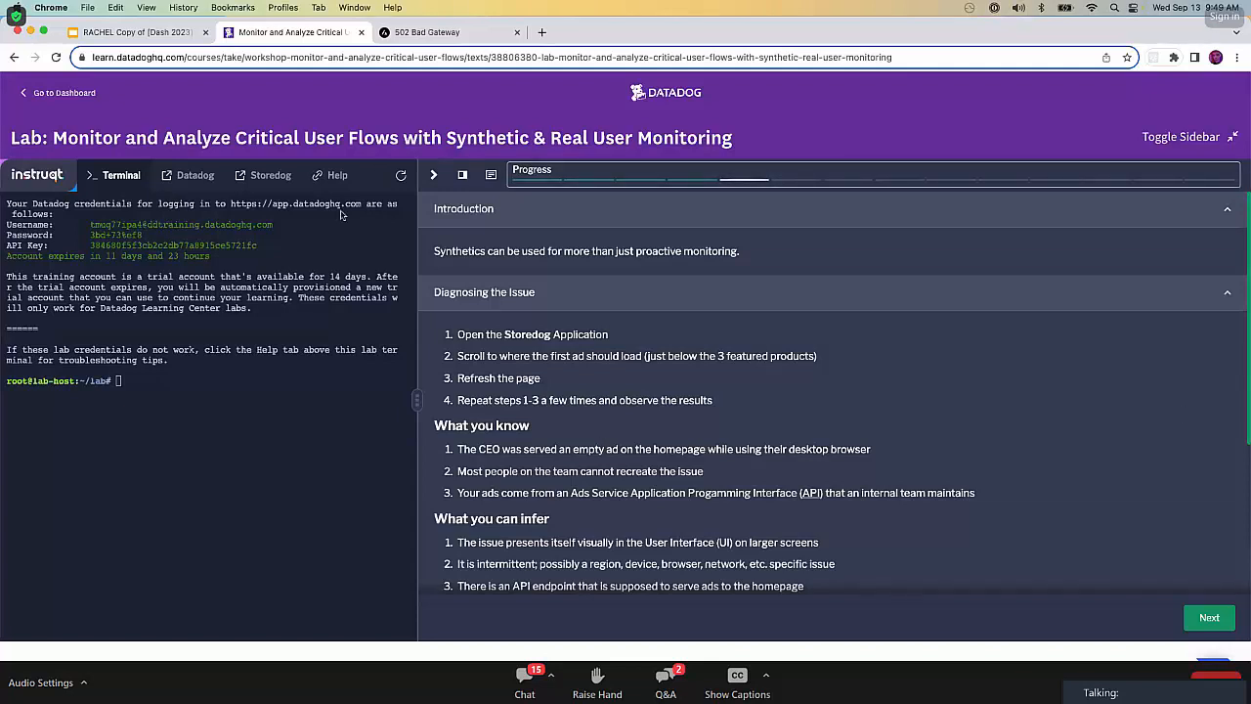
pyautogui.click(403, 35)
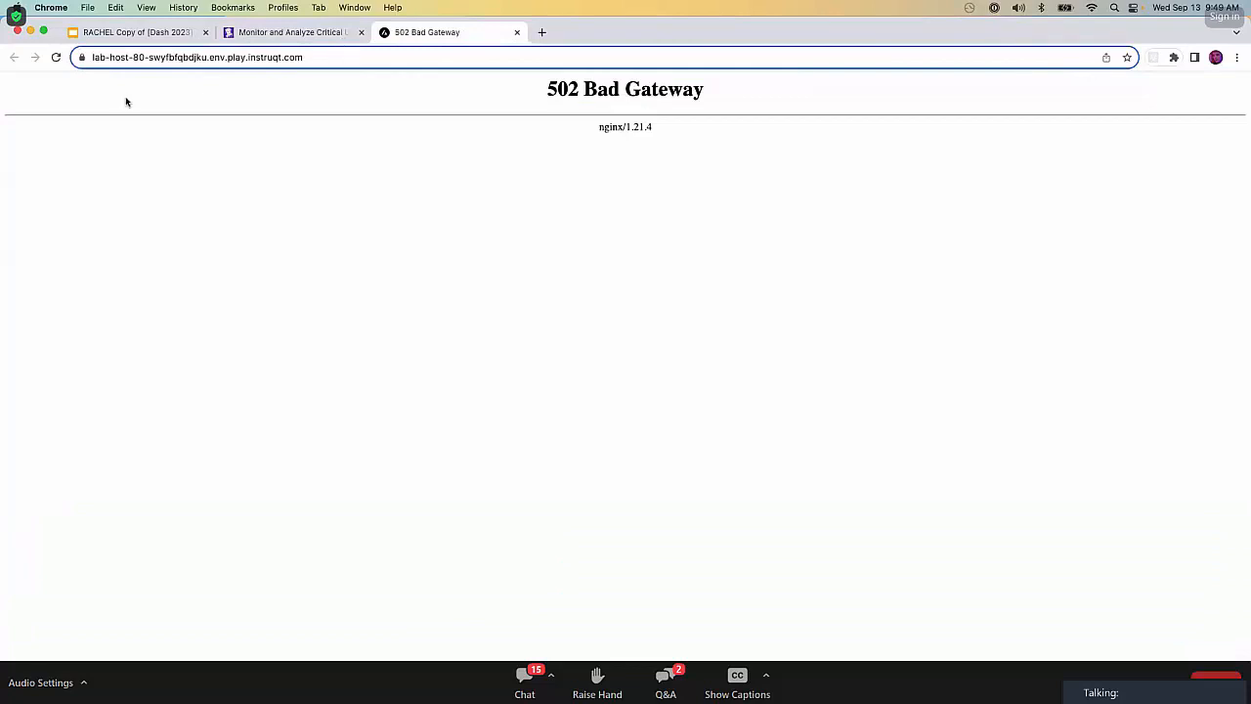
pyautogui.click(54, 58)
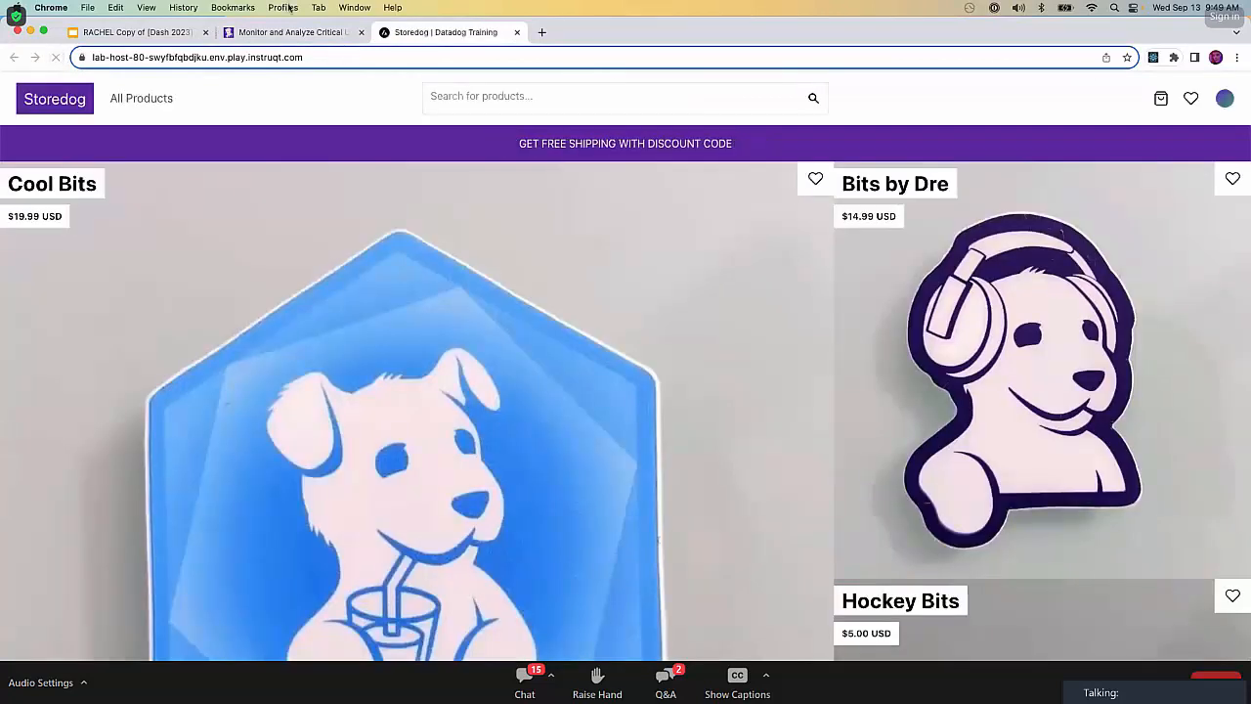
# Check the diagnosis instructions, view the first ad slot below Storedog's featured products and refresh the page to compare the ad.
pyautogui.click(293, 32)
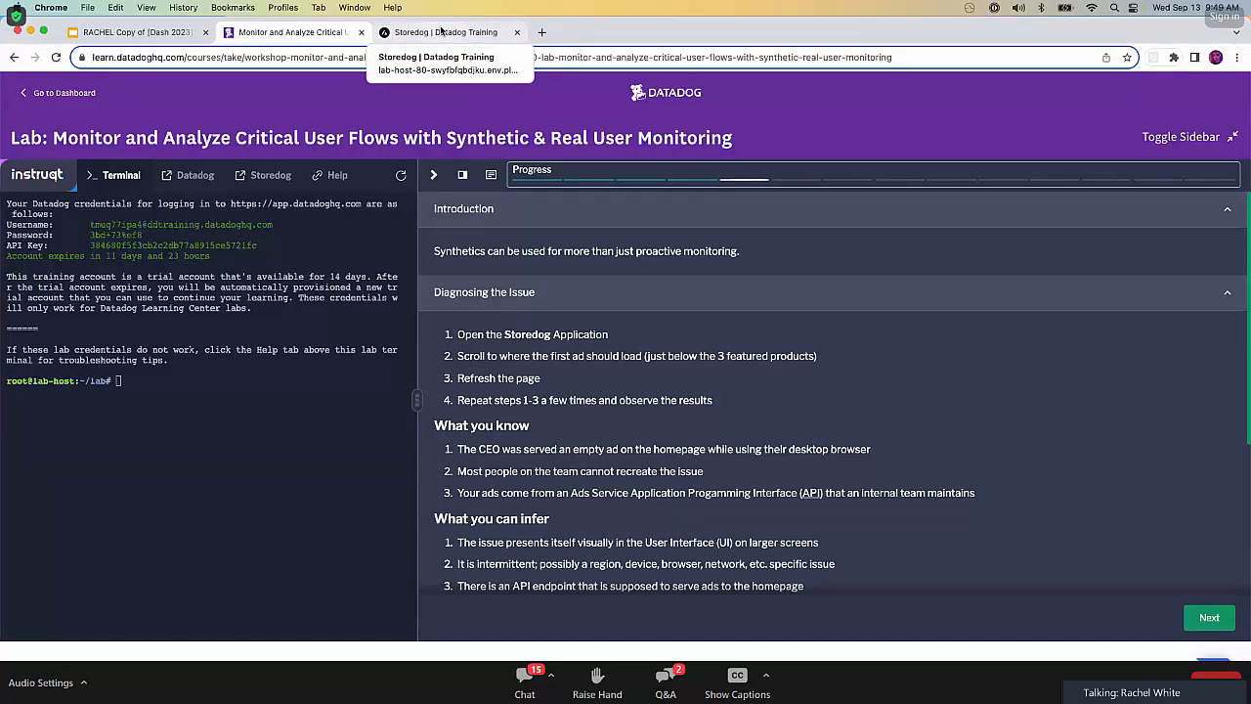
pyautogui.click(441, 32)
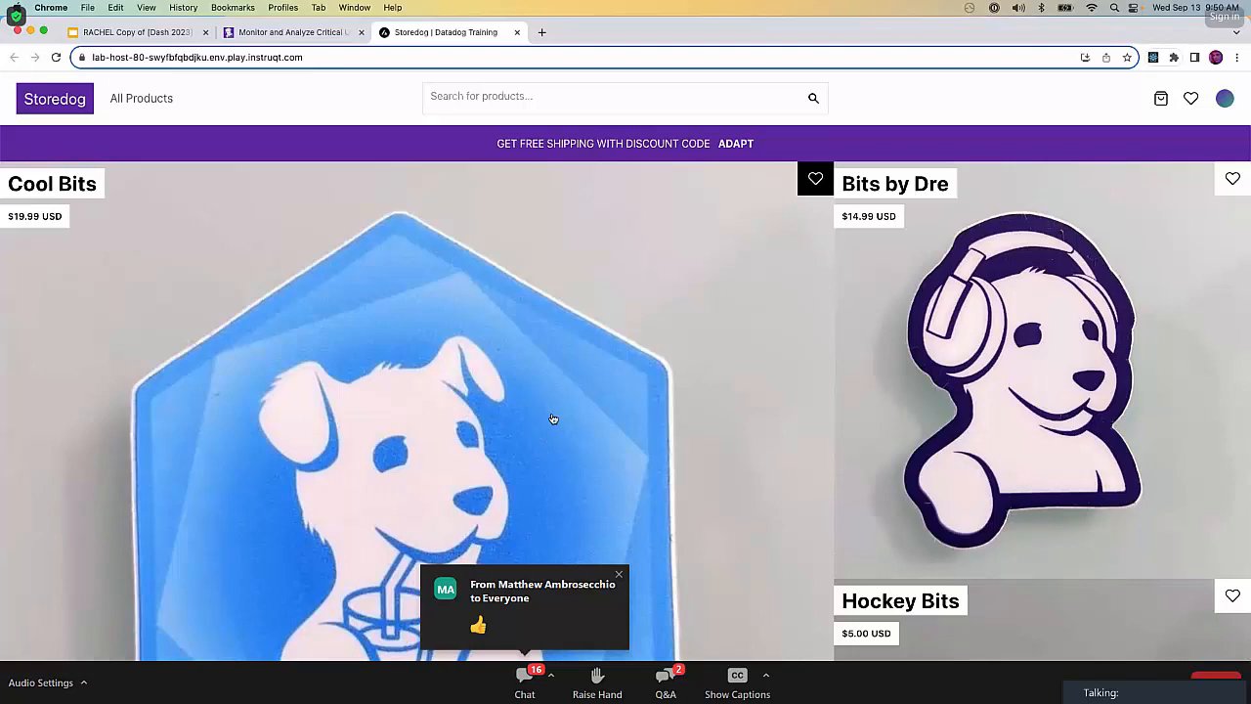
pyautogui.scroll(-10, 552, 418)
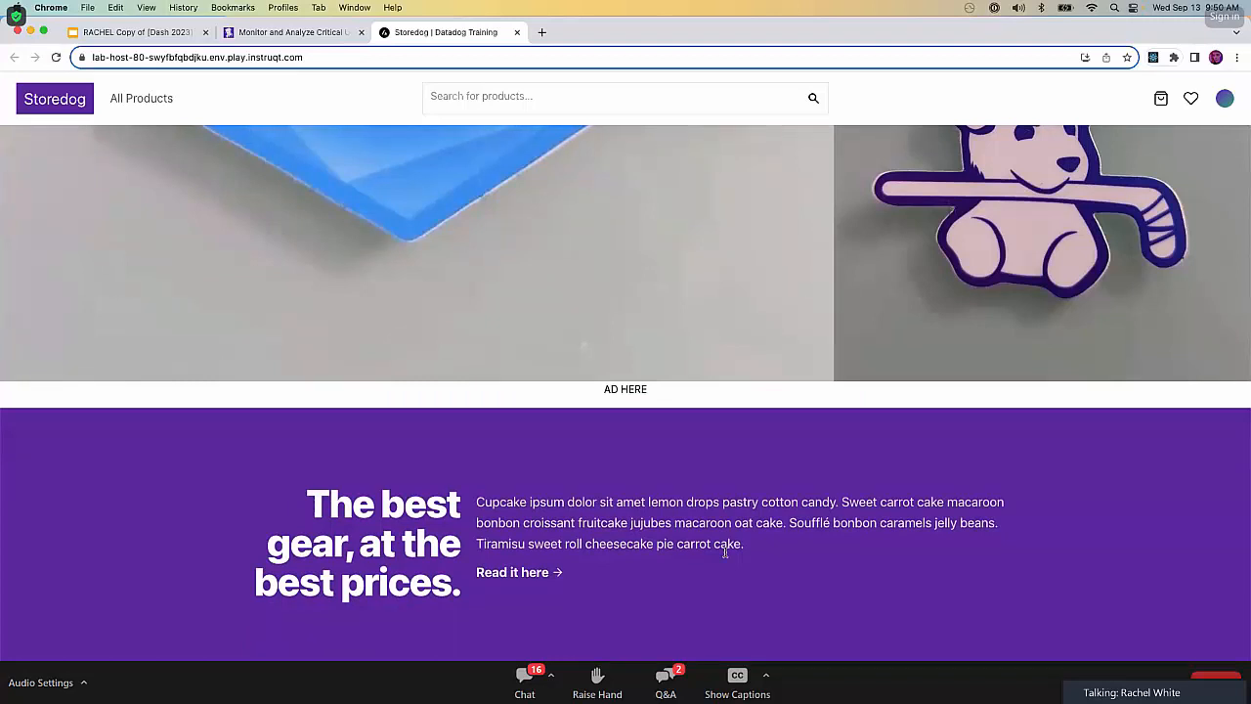
pyautogui.click(55, 57)
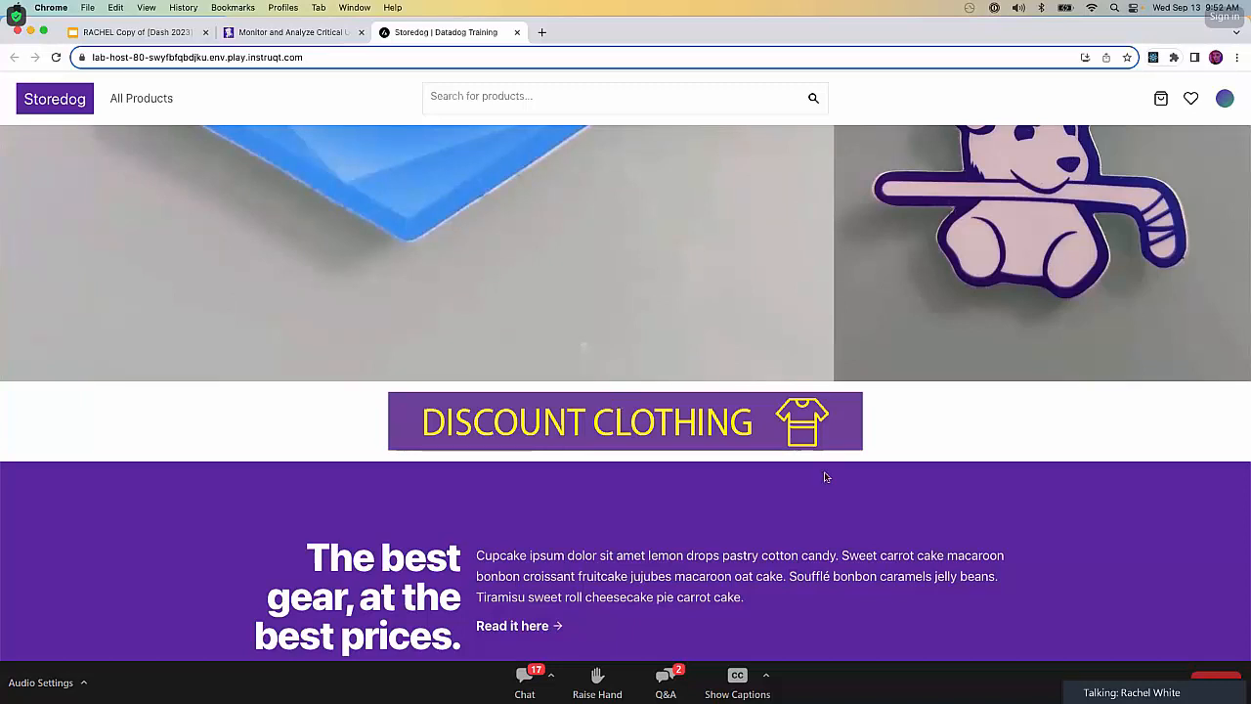
# Close the Storedog tab, collapse Diagnosing the Issue and expand the Synthetic API Testing instructions in the lab.
pyautogui.click(516, 32)
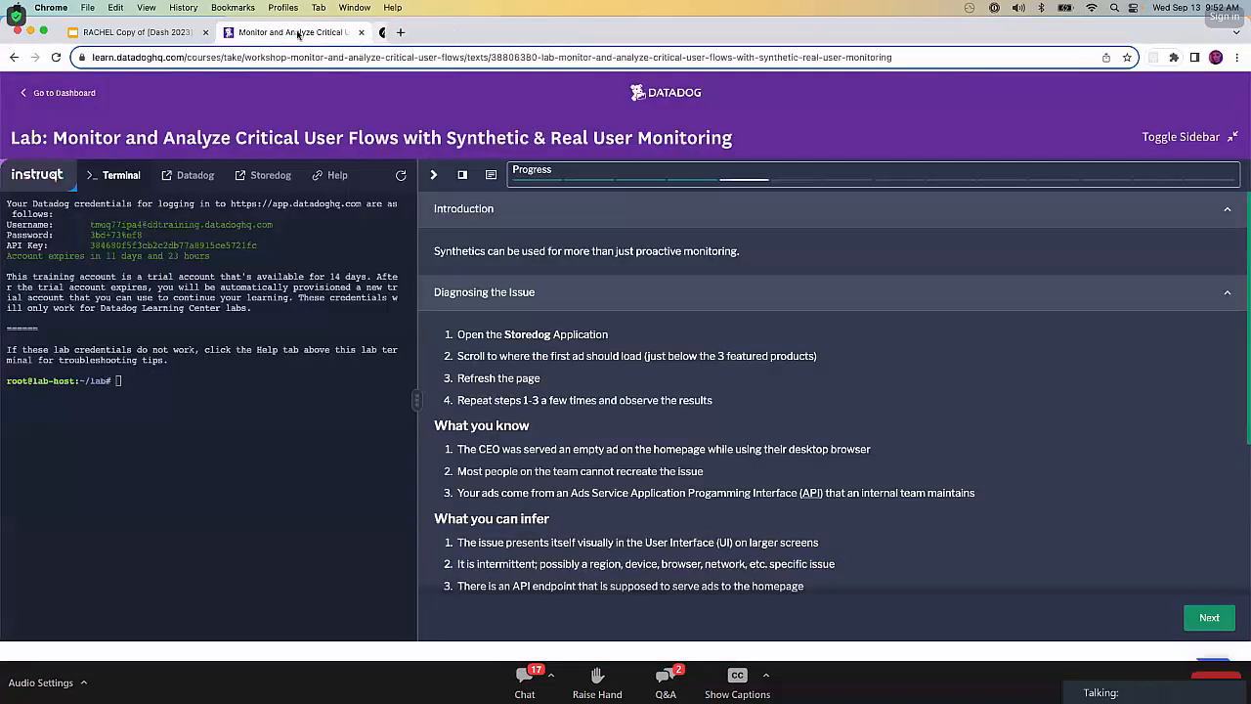
pyautogui.click(1227, 293)
pyautogui.click(787, 332)
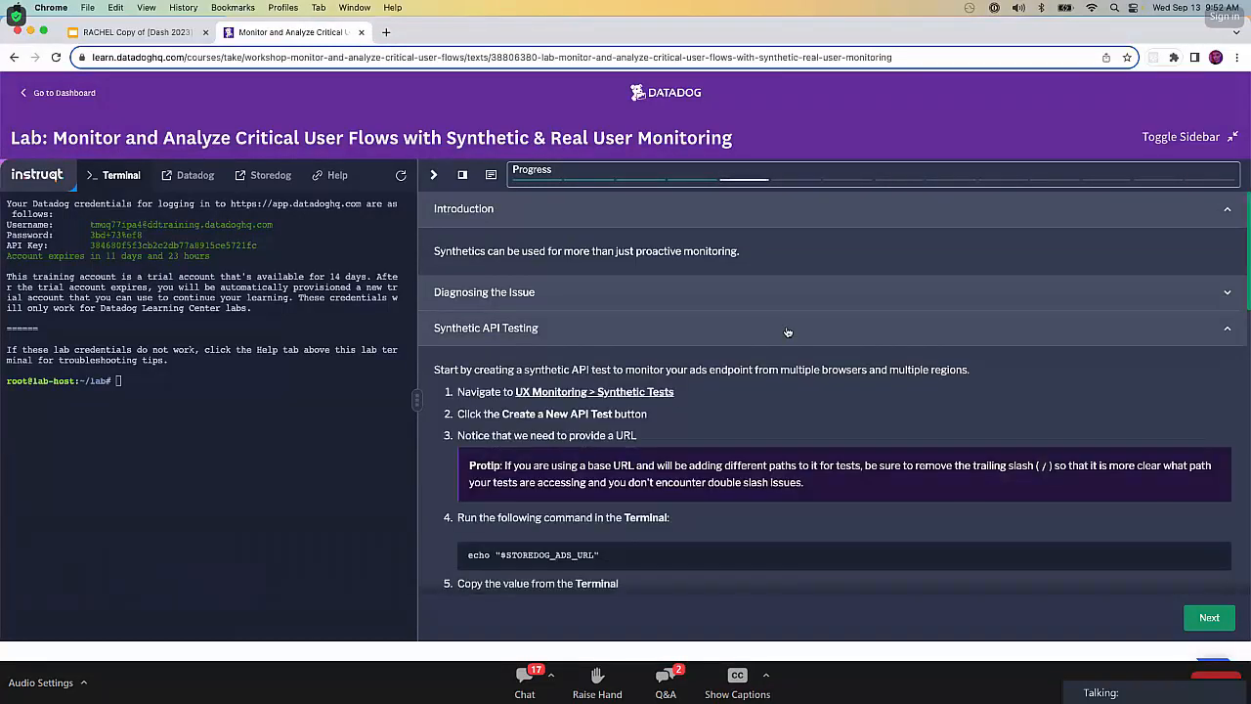
pyautogui.scroll(-1, 787, 332)
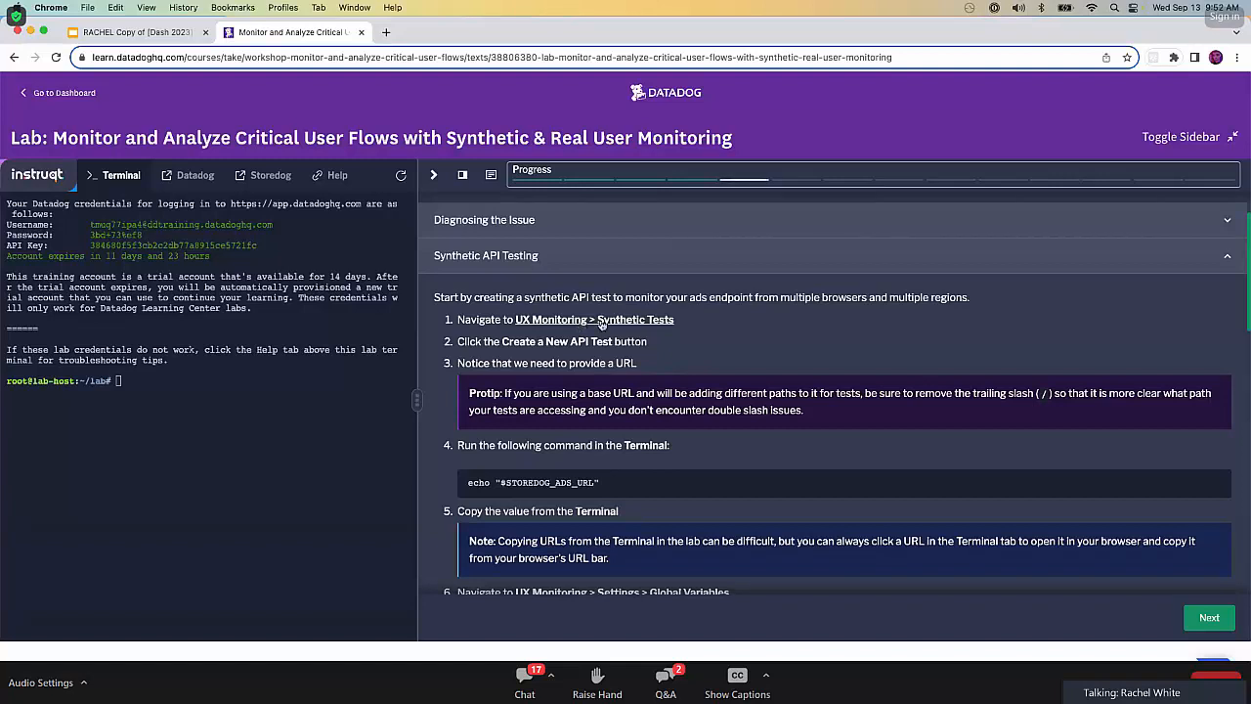
# Open Datadog's Synthetic Tests page from the lab link and start a new API test.
pyautogui.click(604, 326)
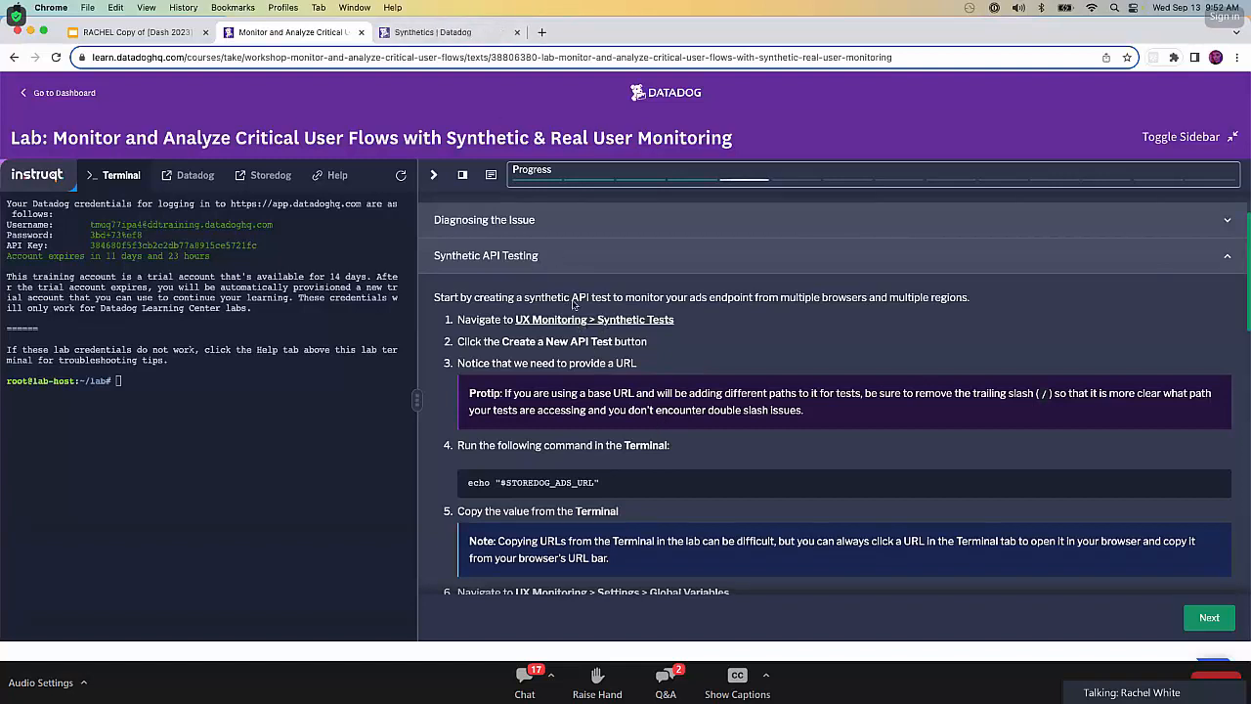
pyautogui.click(464, 31)
pyautogui.moveTo(76, 489)
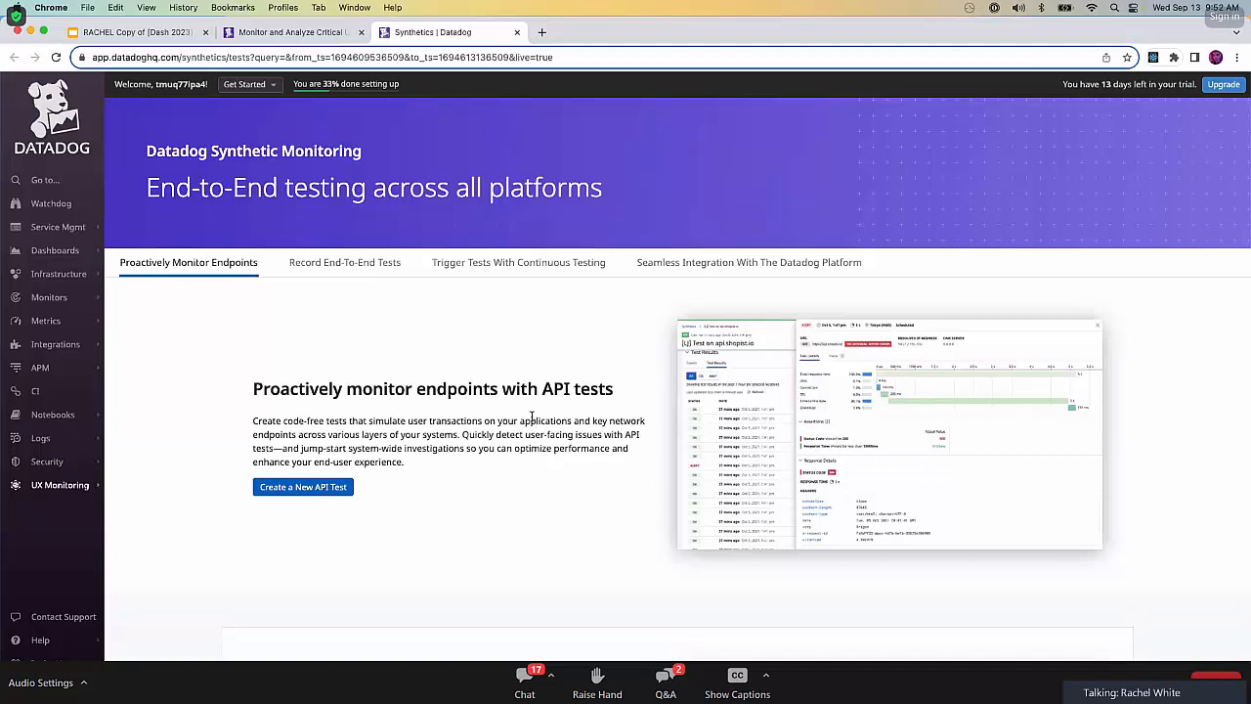
pyautogui.click(318, 487)
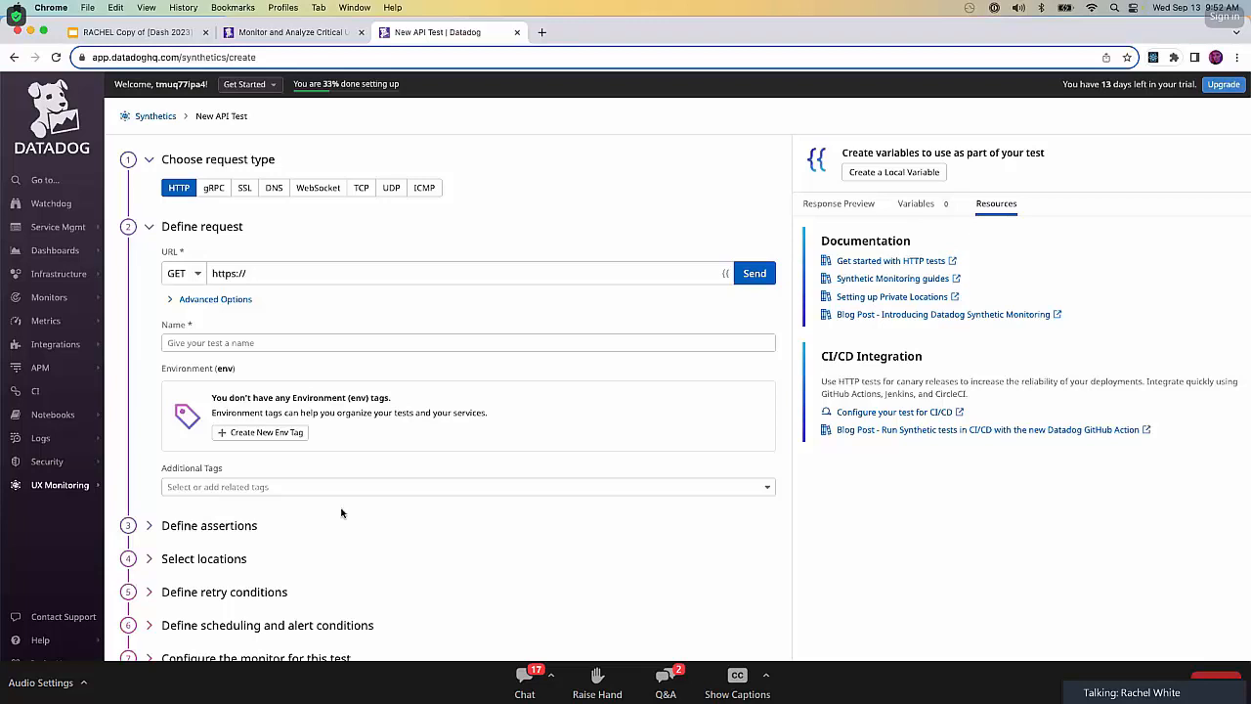
# Copy the echo "$STOREDOG_ADS_URL" command from the lab instructions and run it in the lab terminal.
pyautogui.click(259, 40)
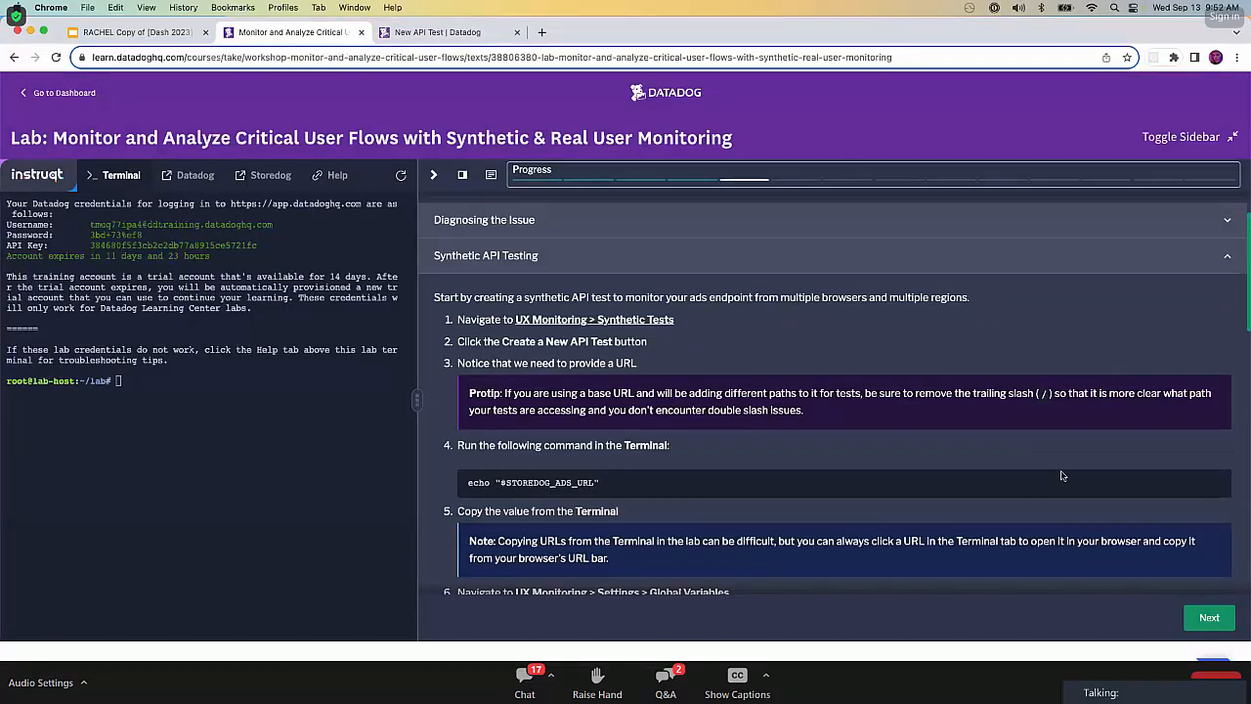
pyautogui.click(1217, 483)
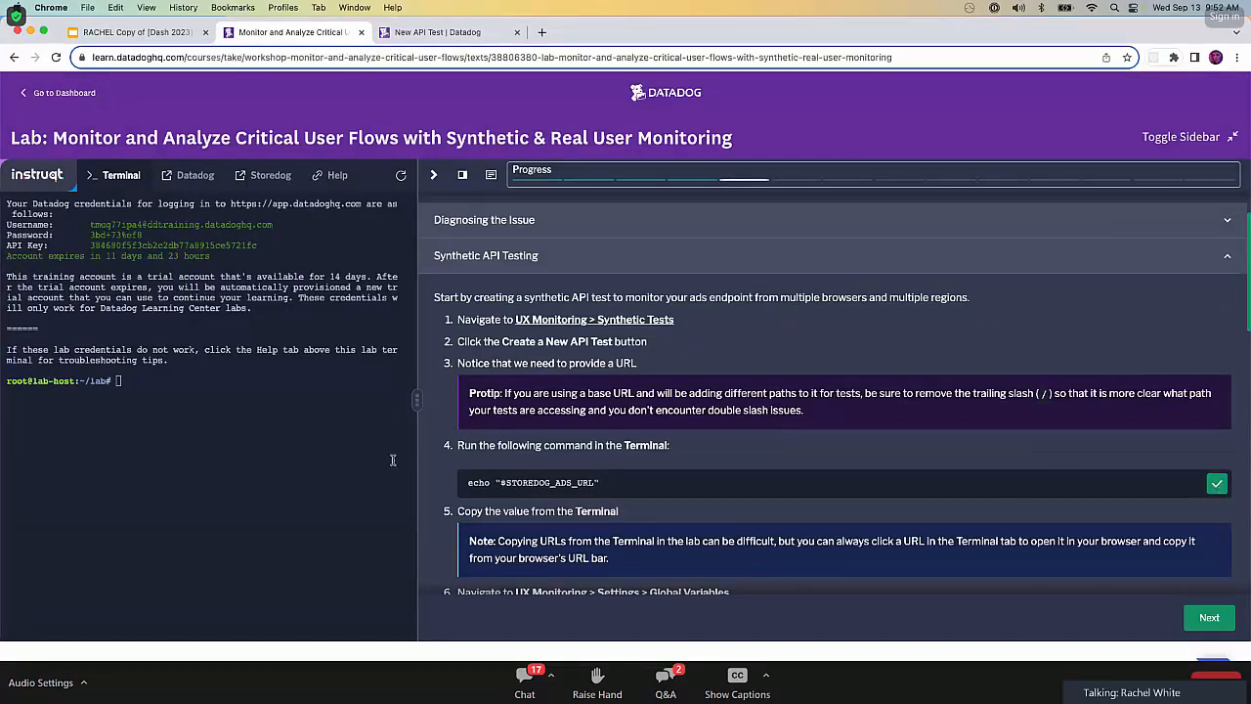
pyautogui.click(215, 431)
pyautogui.press('super+v')
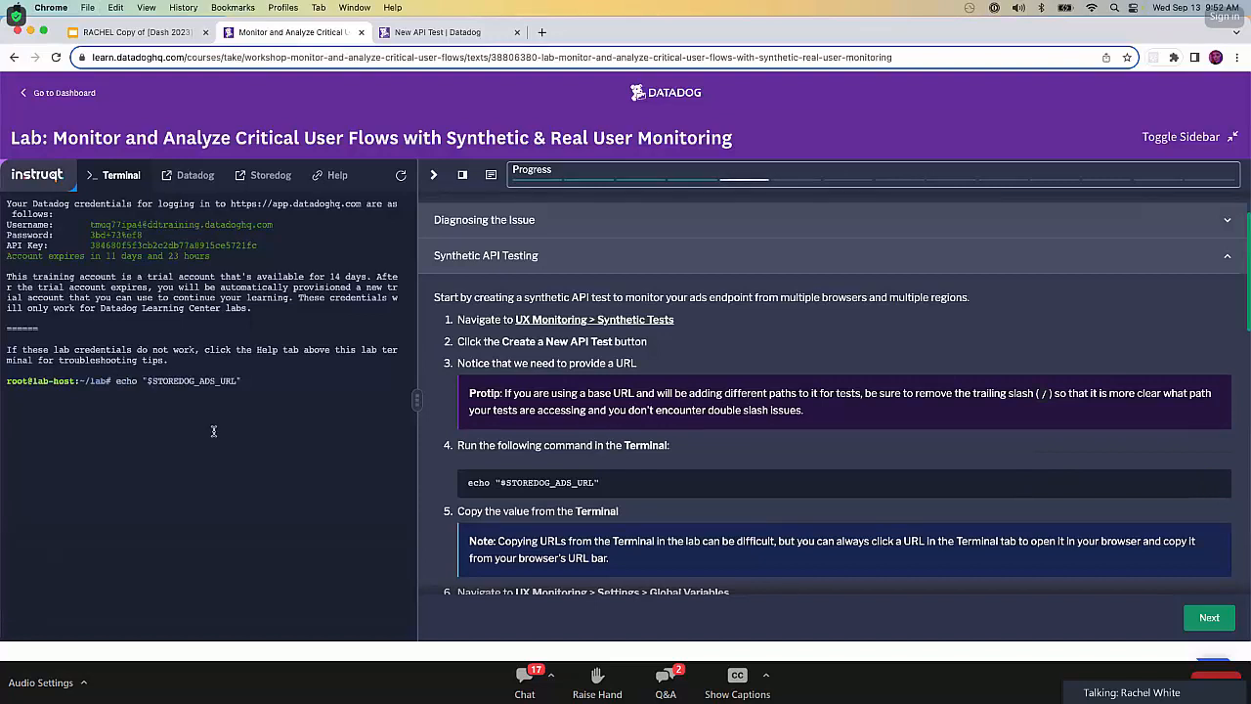
pyautogui.press('Return')
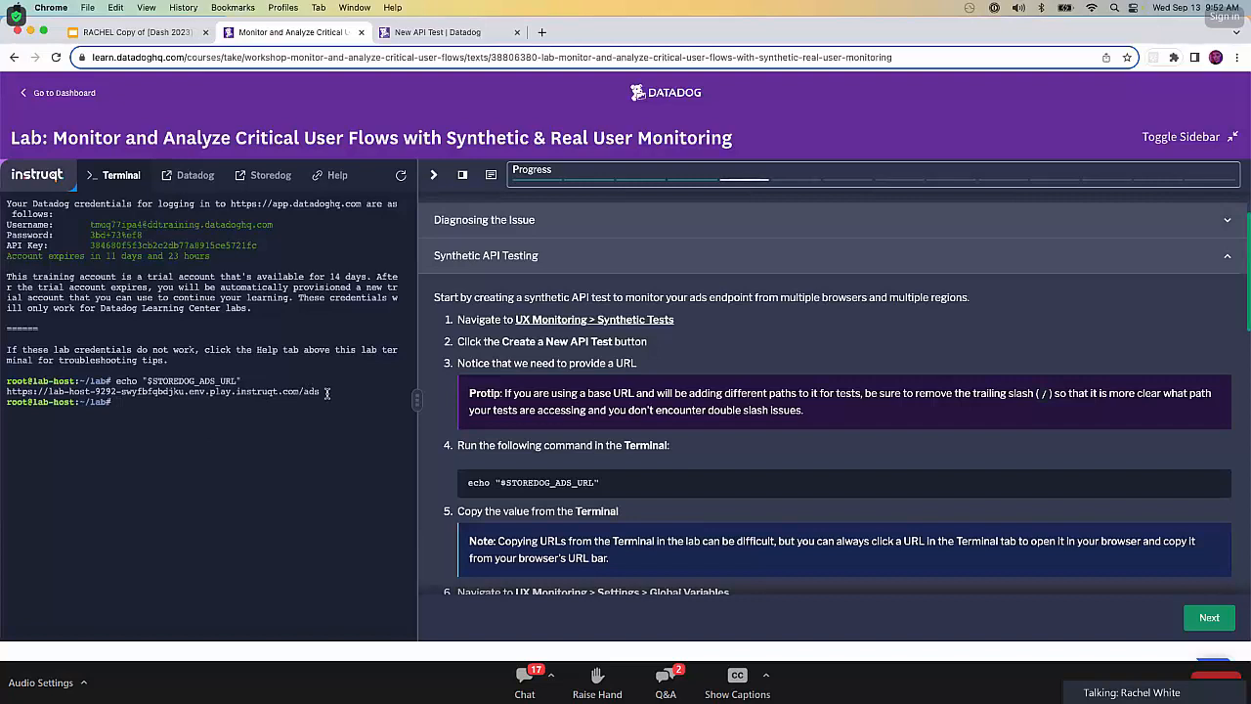
# Open the ads service URL from the terminal output, copy its address and close the page.
pyautogui.click(256, 392)
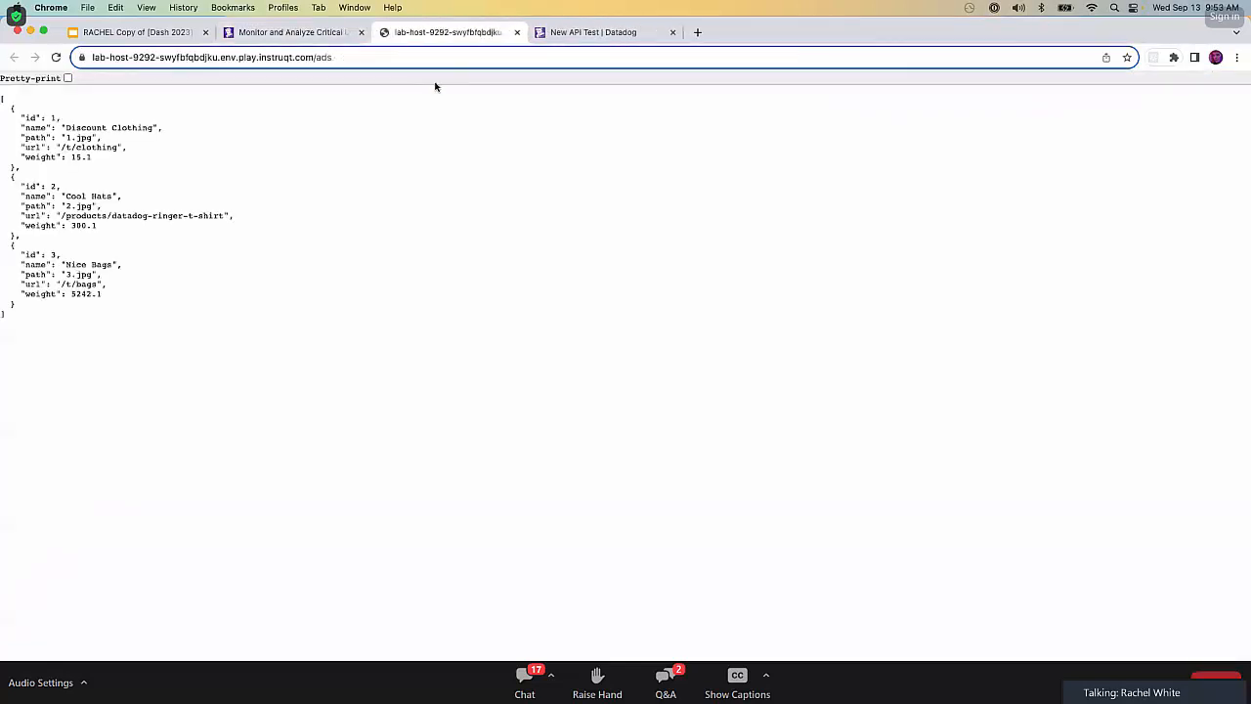
pyautogui.click(414, 58)
pyautogui.press('super+c')
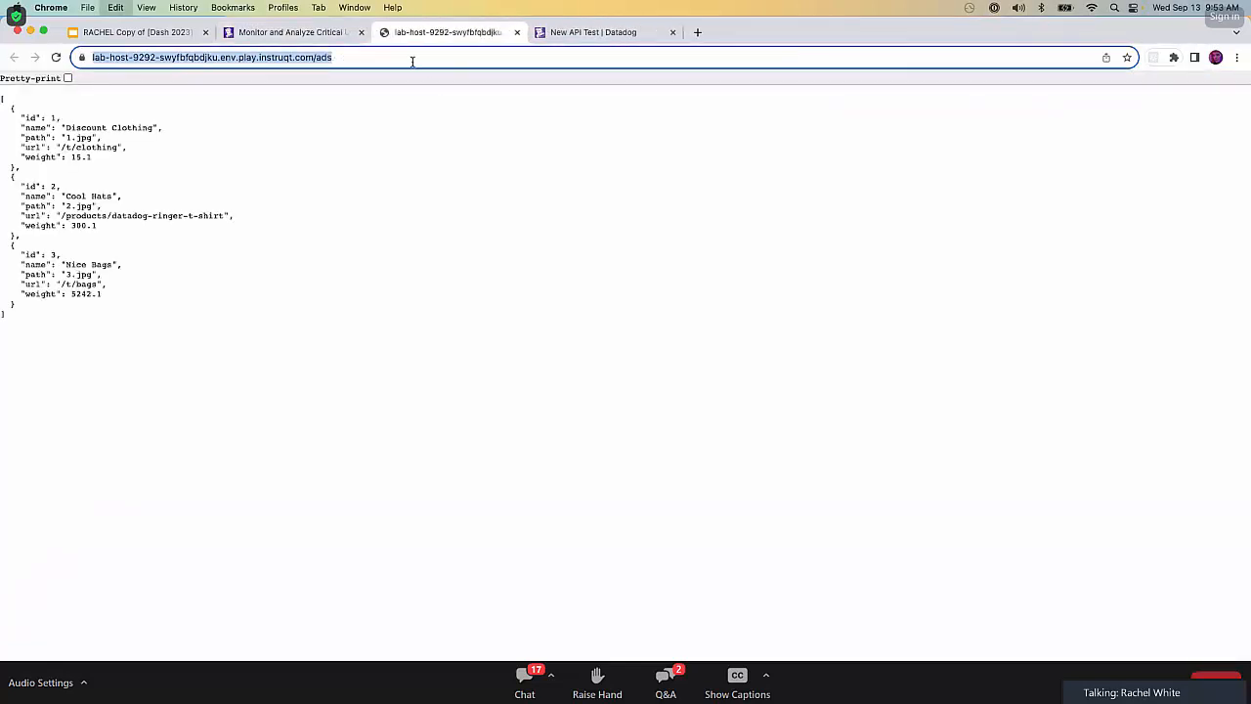
pyautogui.click(518, 32)
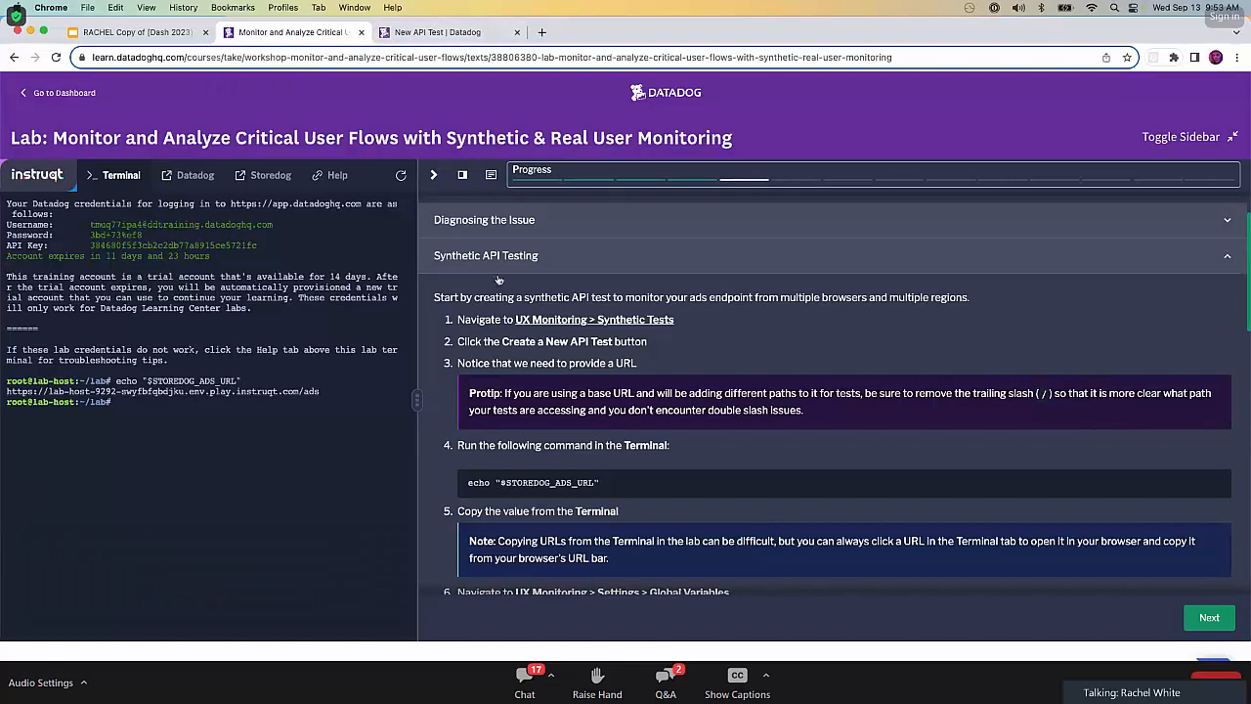
# Open the UX Monitoring Global Variables settings from the lab instructions in a new tab and switch to it.
pyautogui.scroll(-4, 498, 280)
pyautogui.rightClick(612, 411)
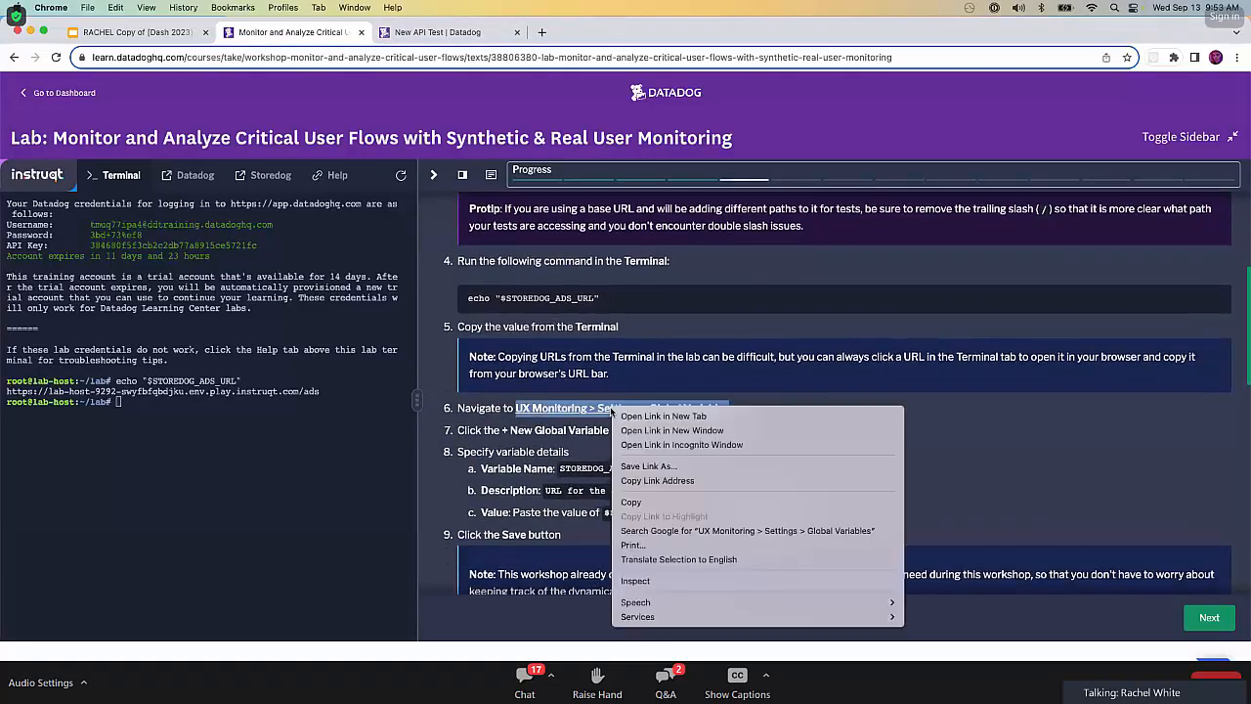
pyautogui.click(636, 415)
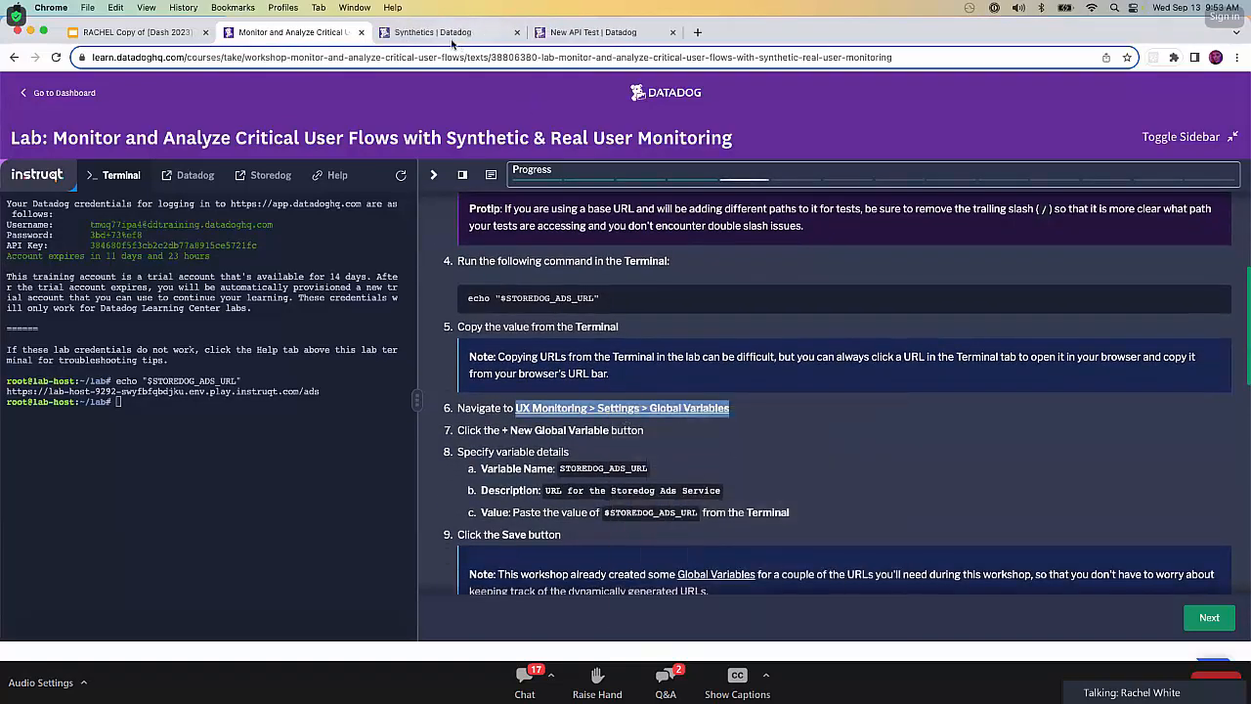
pyautogui.click(450, 35)
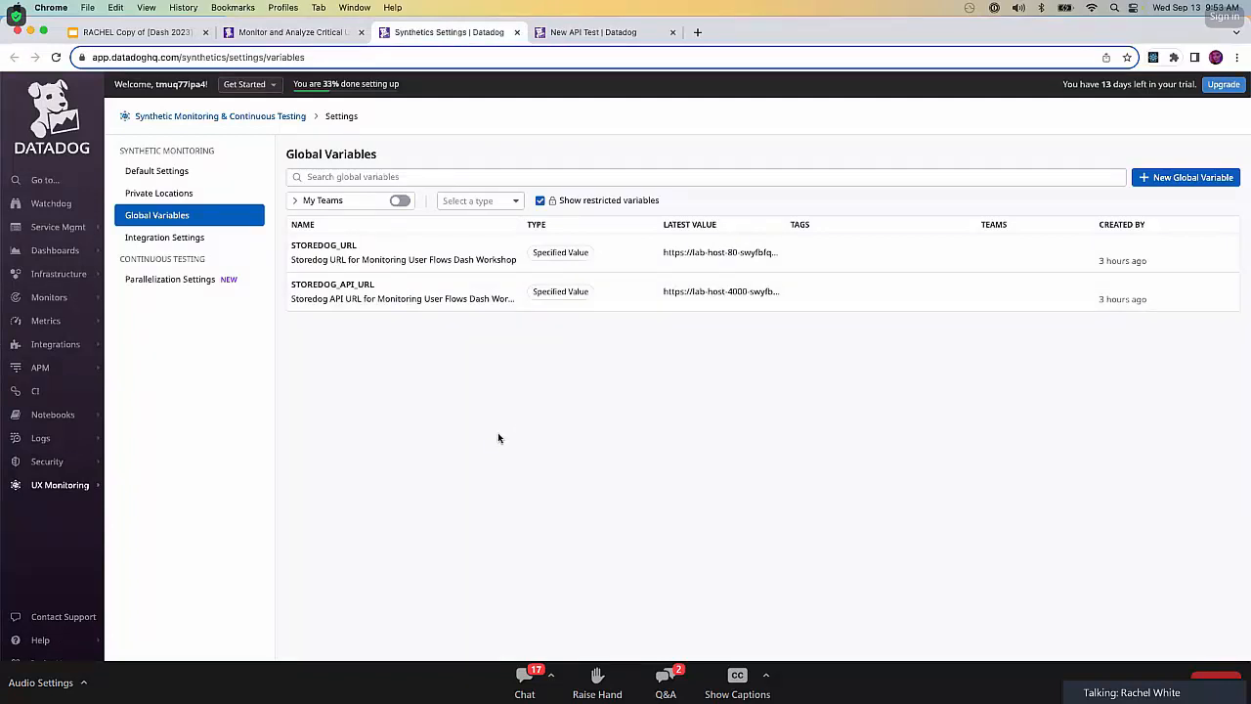
pyautogui.moveTo(84, 485)
# Start a new global variable named STOREDOG_ADS_URL with the description "URL for the Storedog Ads Service".
pyautogui.click(1183, 180)
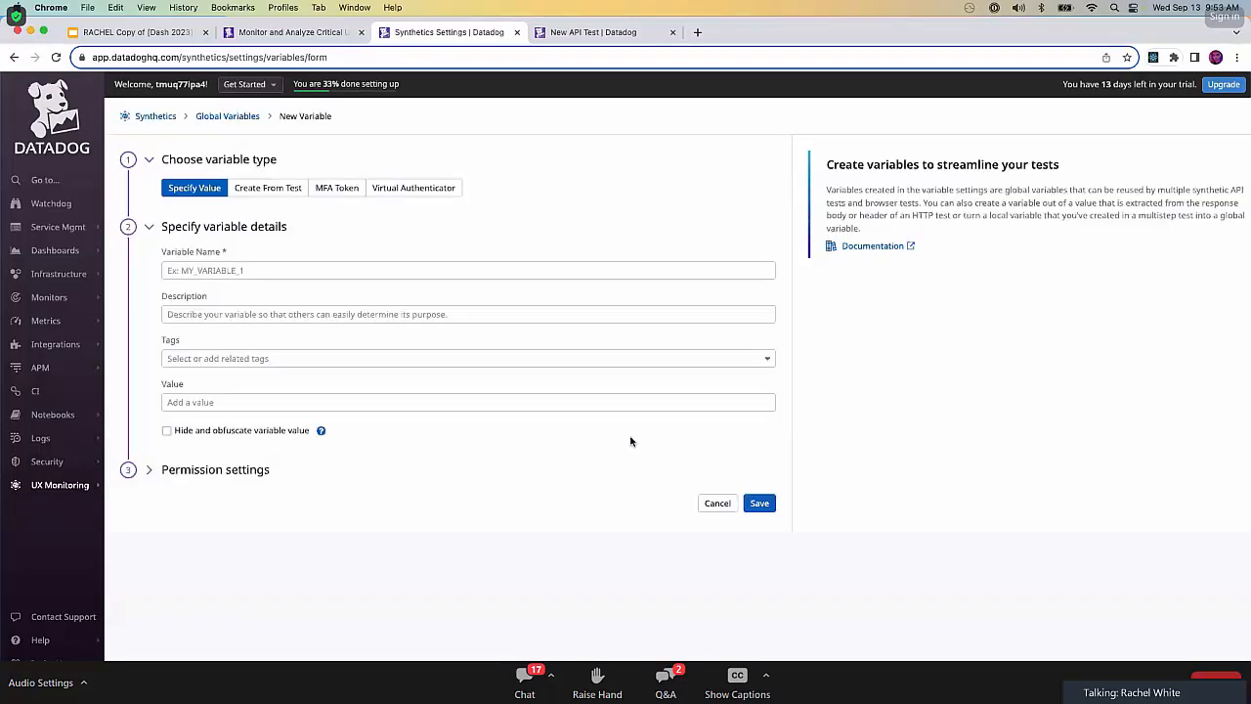
pyautogui.click(286, 271)
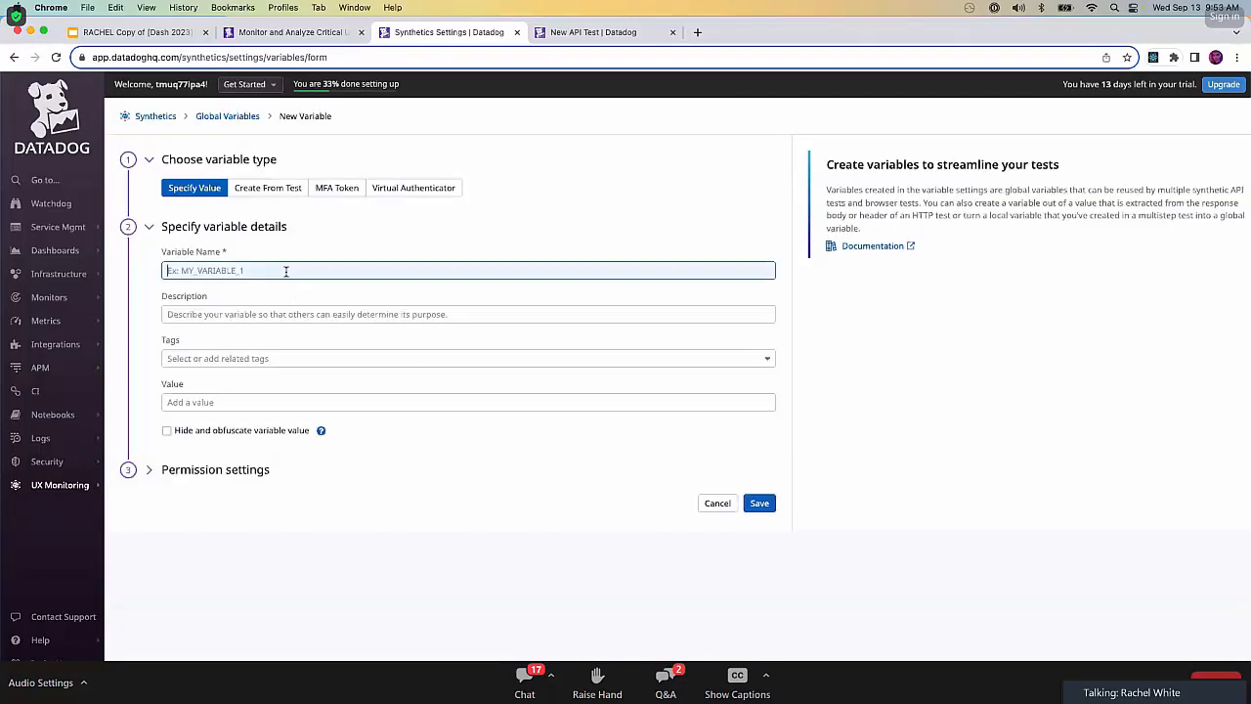
pyautogui.write('STOREDOG_ADS_')
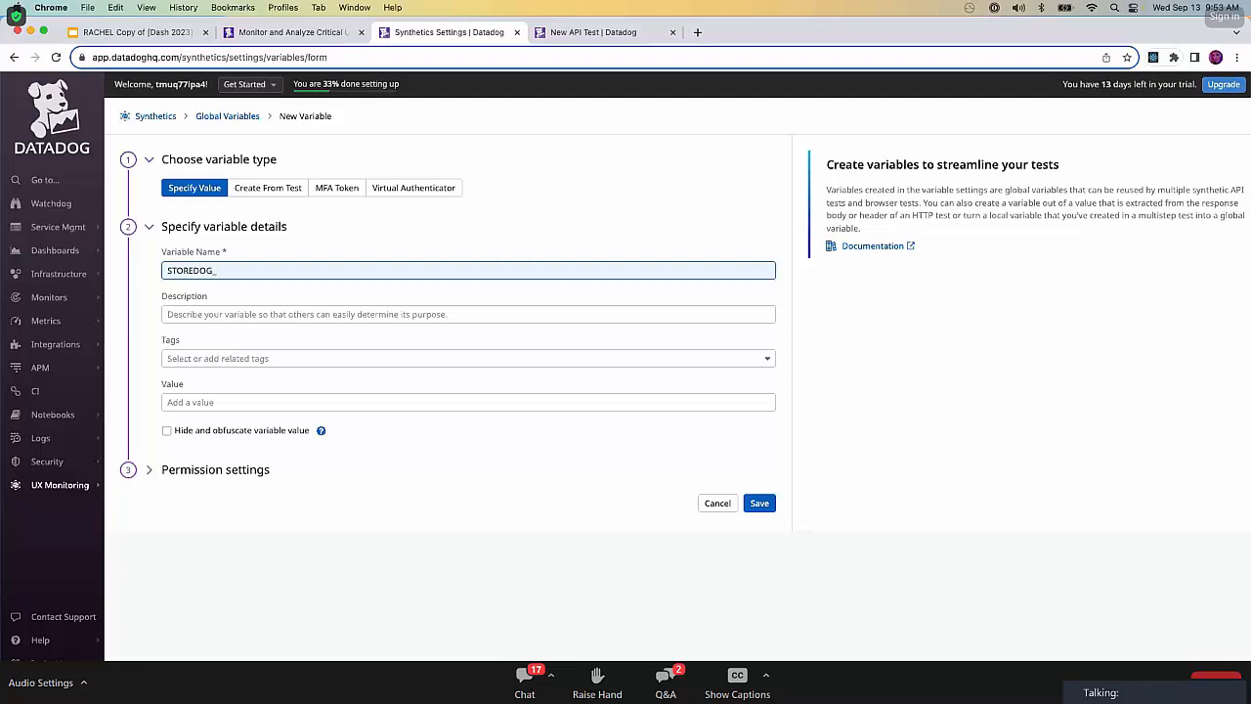
pyautogui.write('L')
pyautogui.press('Tab')
pyautogui.write('URL')
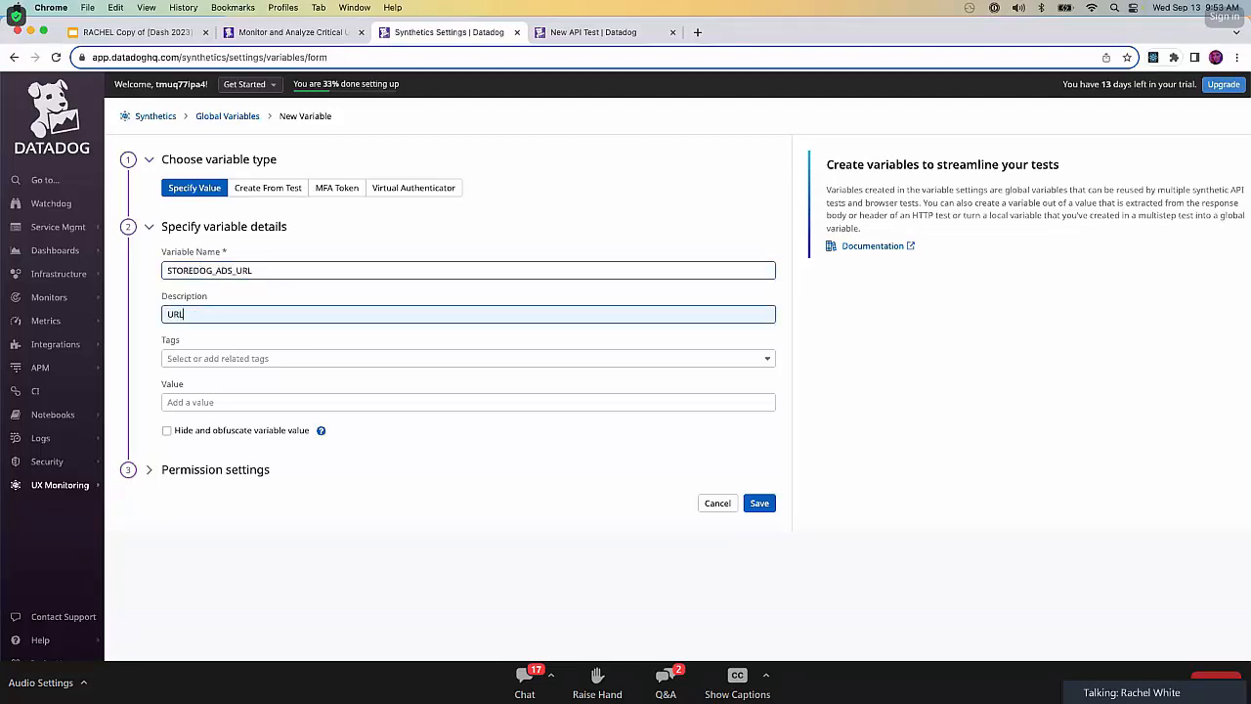
pyautogui.write(' for the Storedog Ads SEervice')
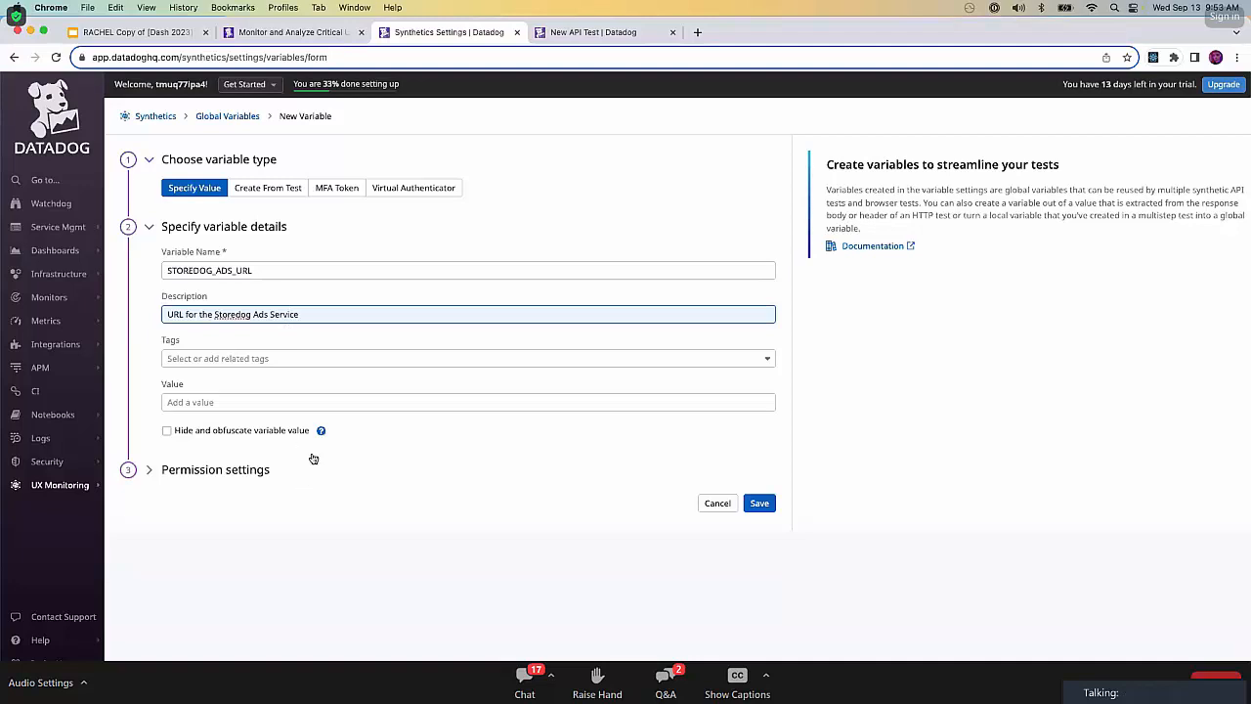
# Paste the copied ads service URL as the variable's value and save the global variable.
pyautogui.click(329, 400)
pyautogui.write('v')
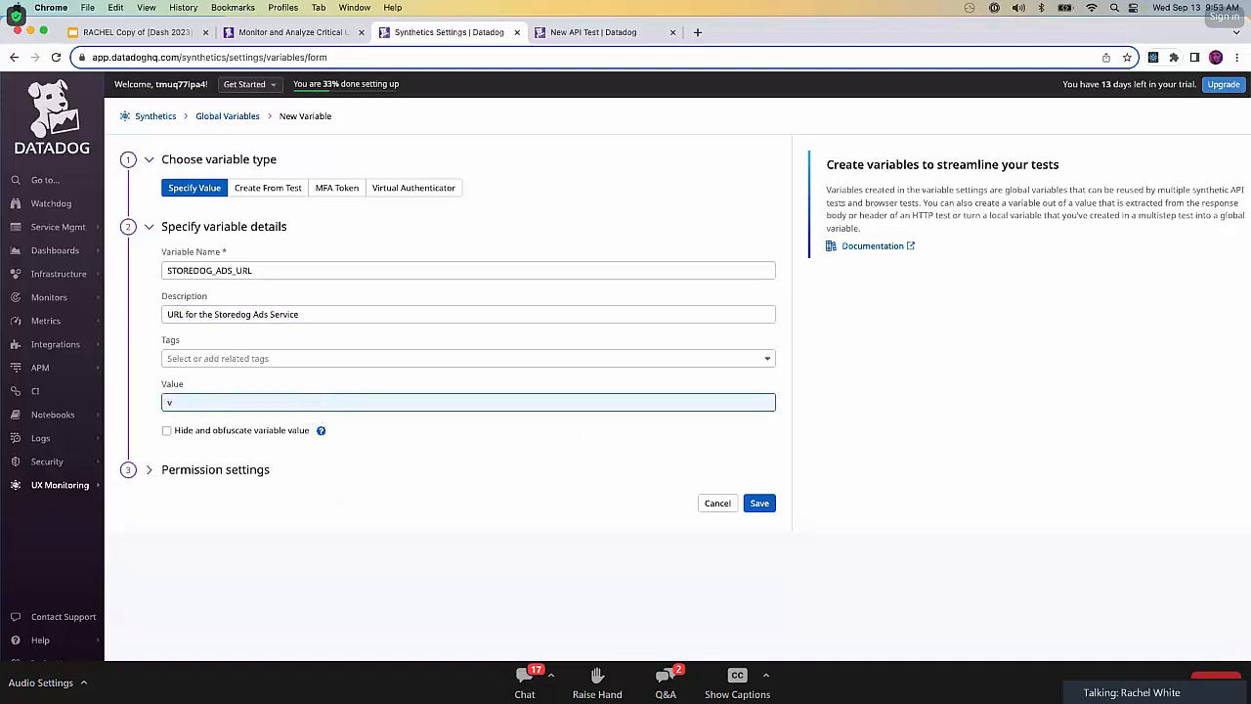
pyautogui.press('BackSpace')
pyautogui.press('super+v')
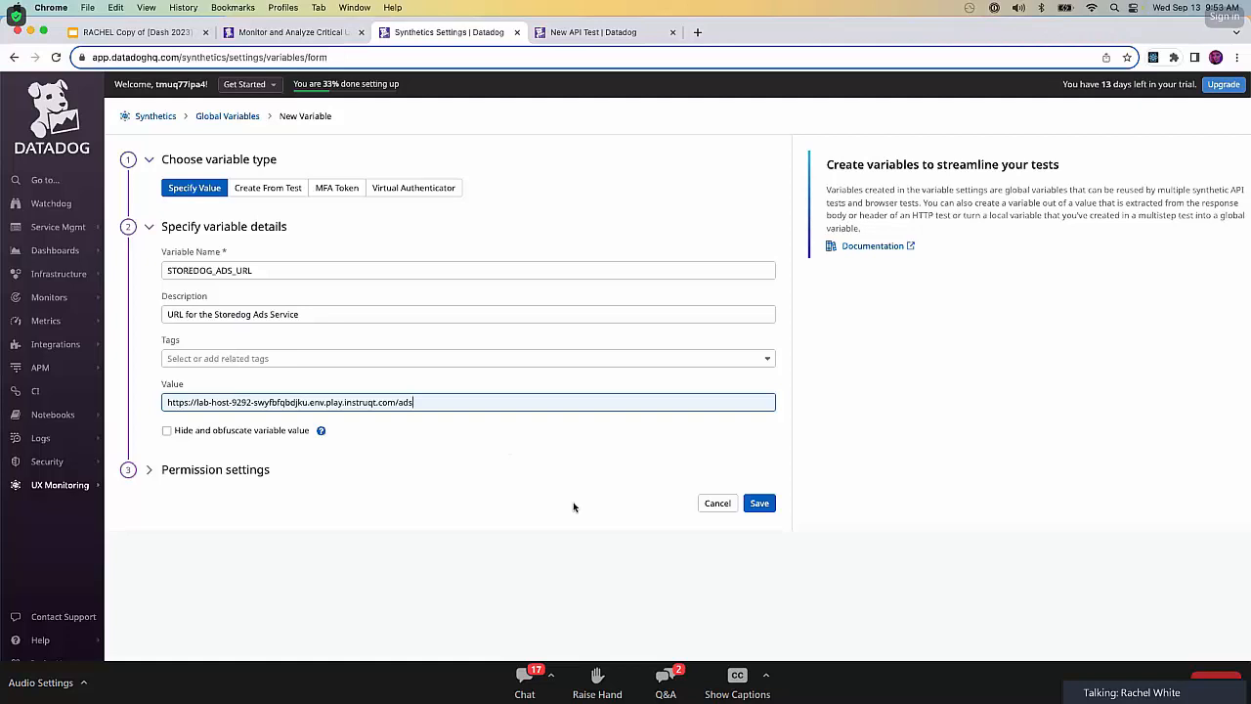
pyautogui.click(758, 505)
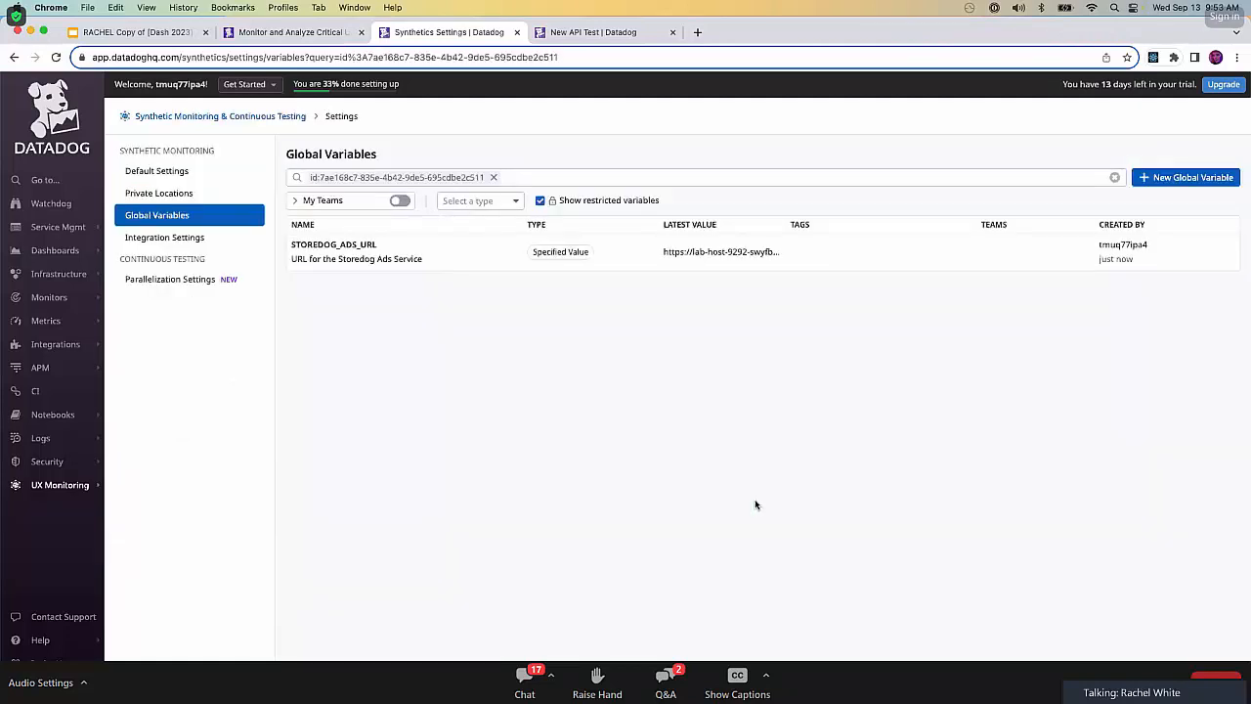
# In the new API test, set the request URL to the global variable {{ STOREDOG_ADS_URL }} and send the request.
pyautogui.click(562, 32)
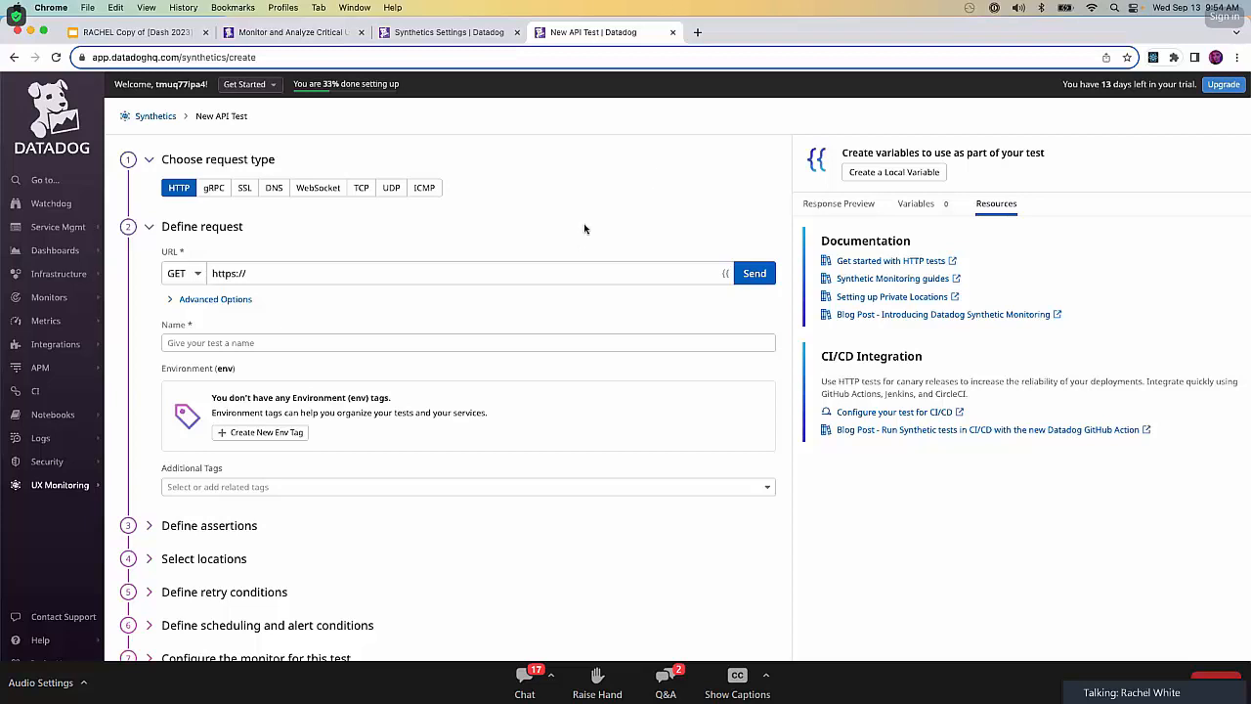
pyautogui.tripleClick(283, 272)
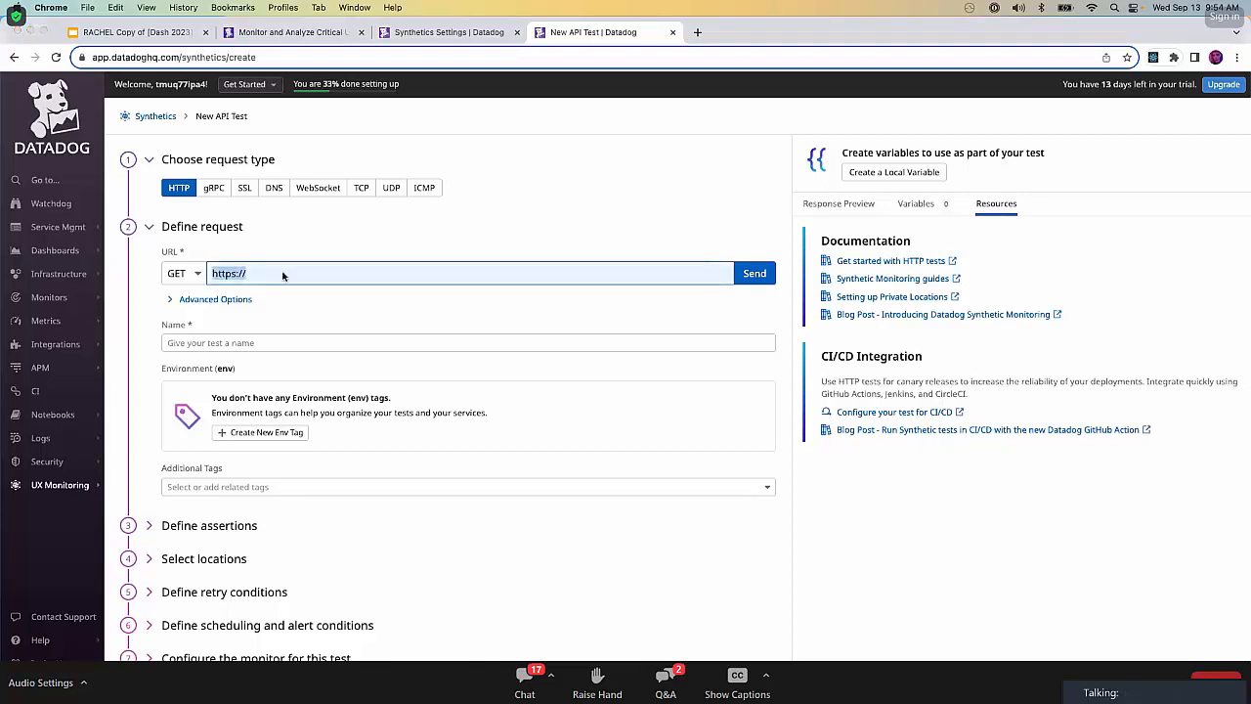
pyautogui.press('super+Tab')
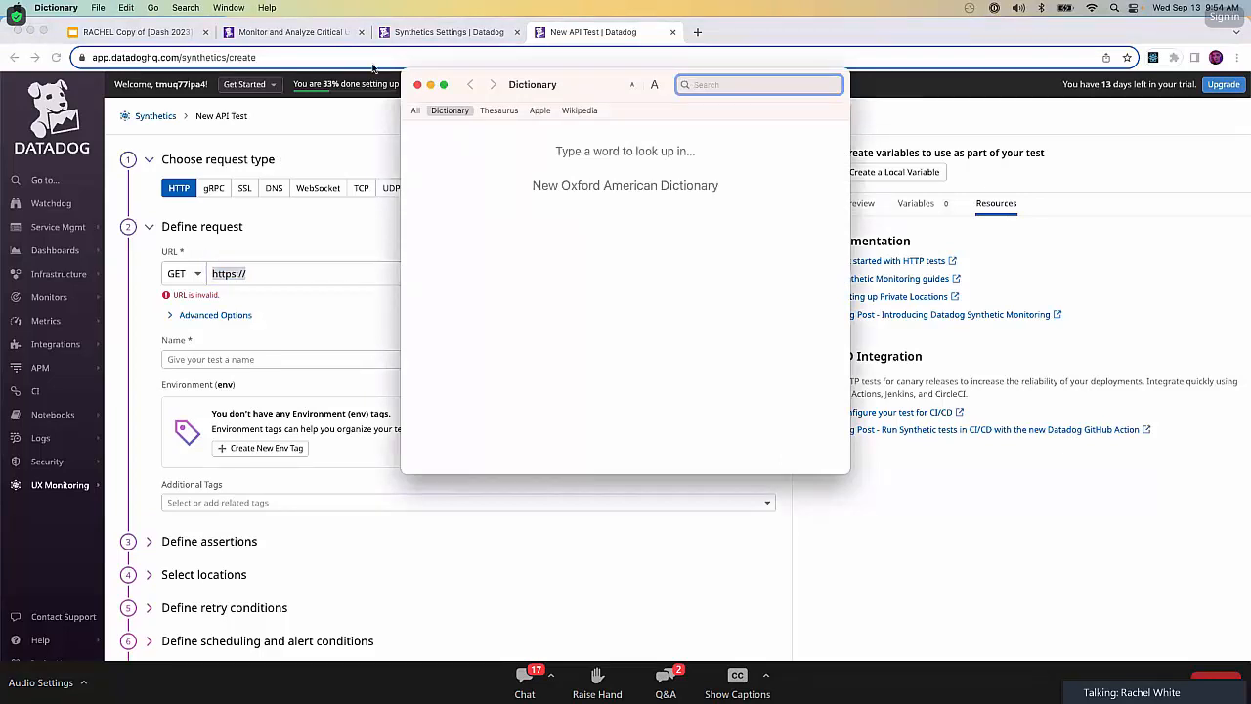
pyautogui.press('super+Tab')
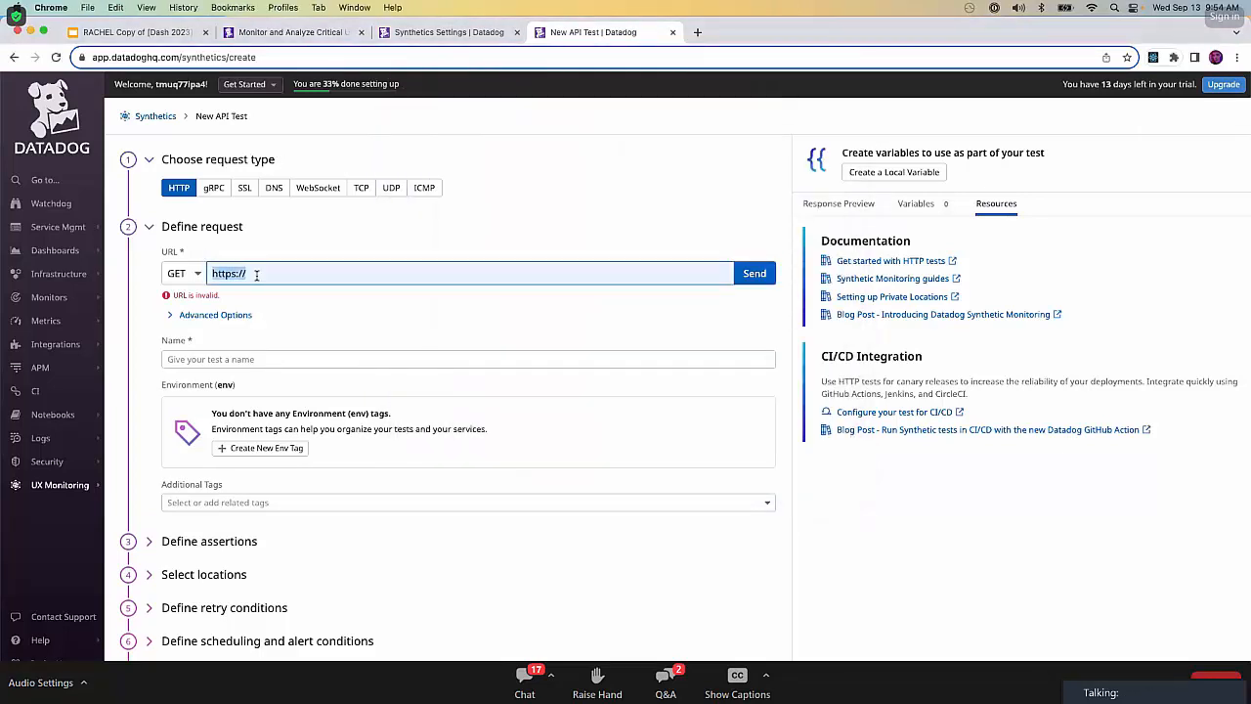
pyautogui.press('BackSpace')
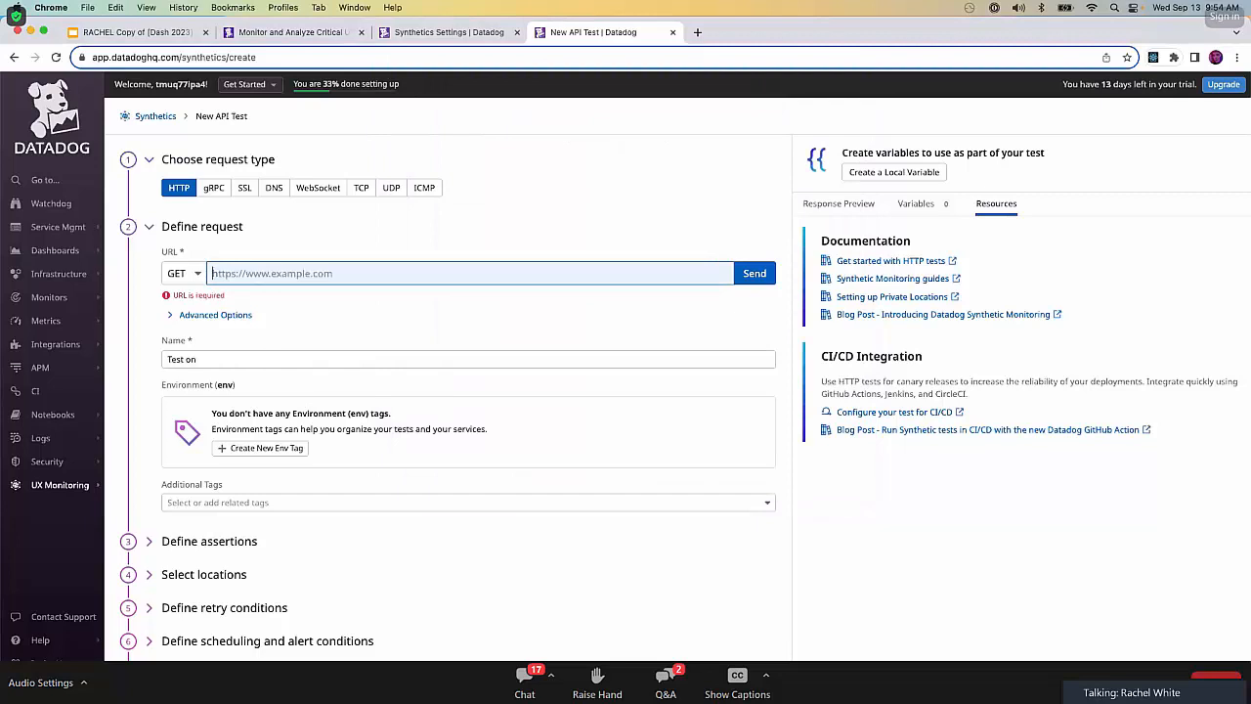
pyautogui.write('{{')
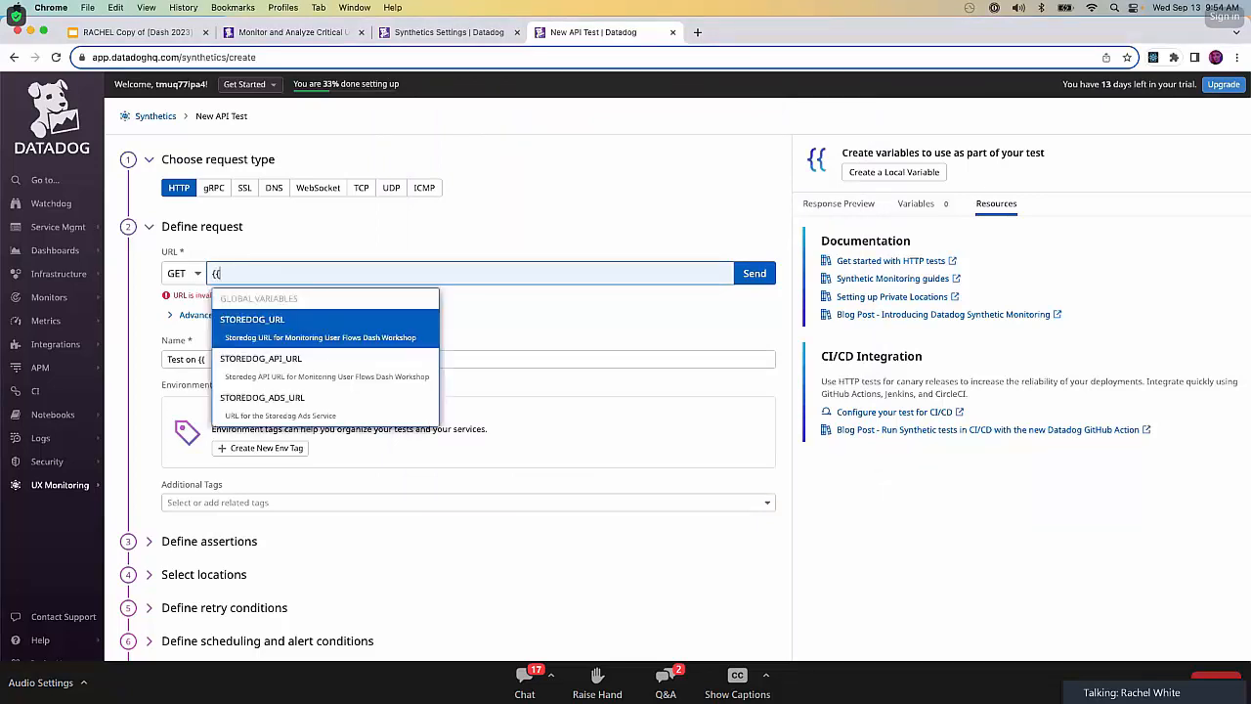
pyautogui.click(313, 404)
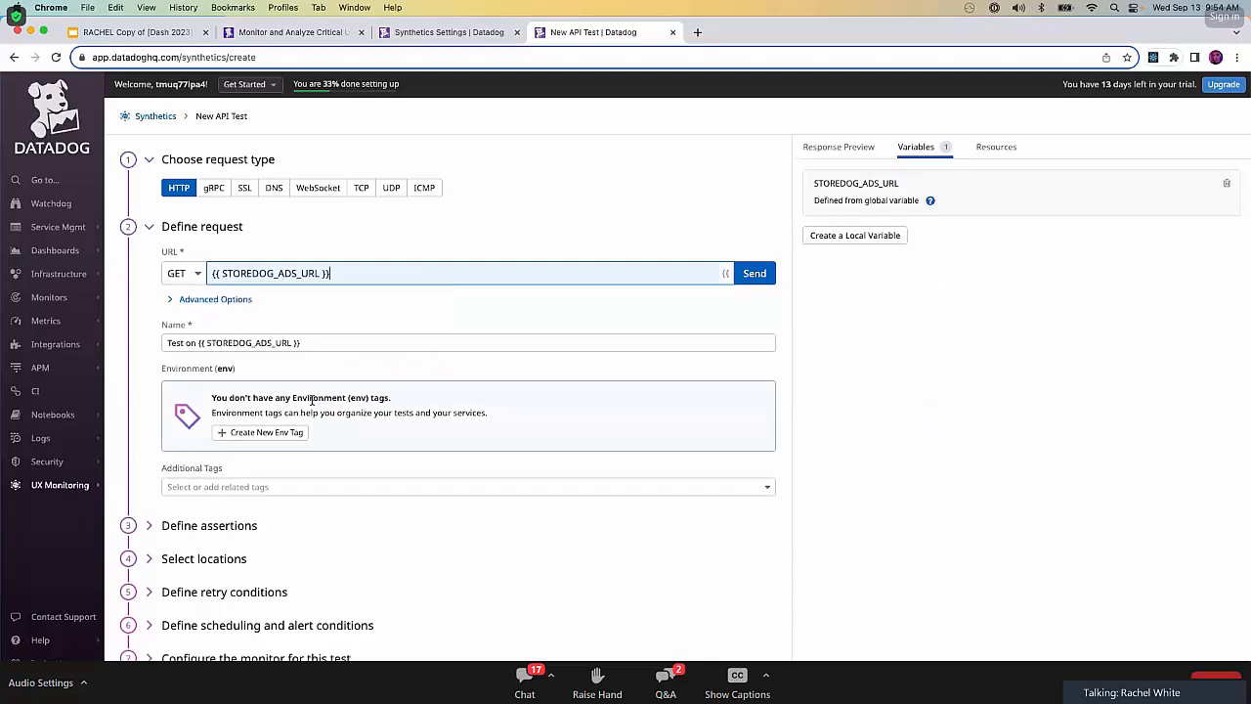
pyautogui.click(762, 272)
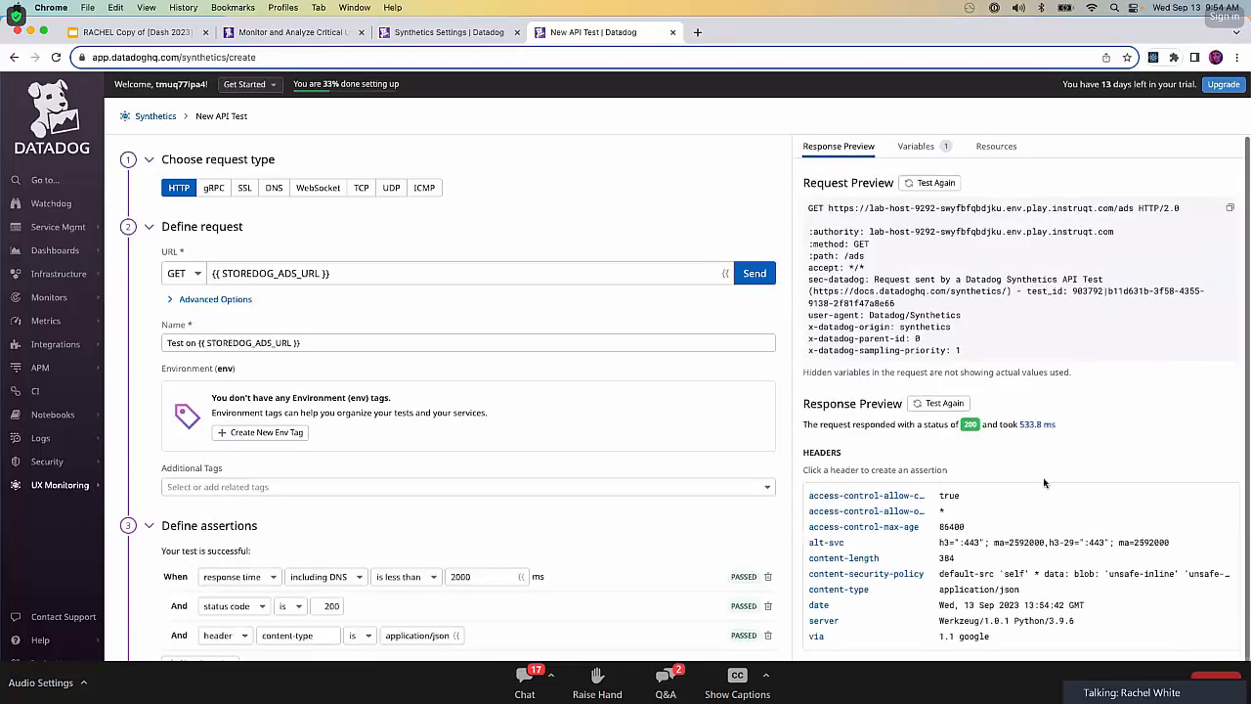
# Review the response preview's headers and expand, then collapse, the second object in the response body.
pyautogui.scroll(-1, 1043, 477)
pyautogui.scroll(-5, 1053, 619)
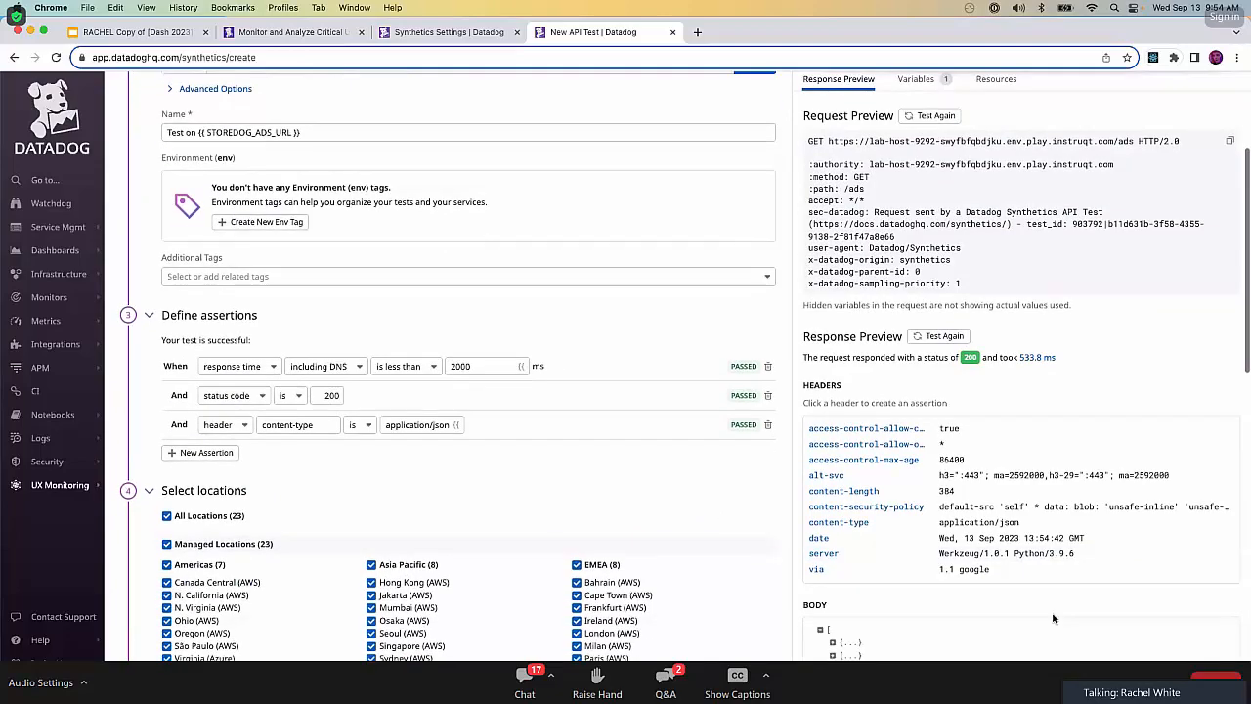
pyautogui.scroll(5, 1056, 609)
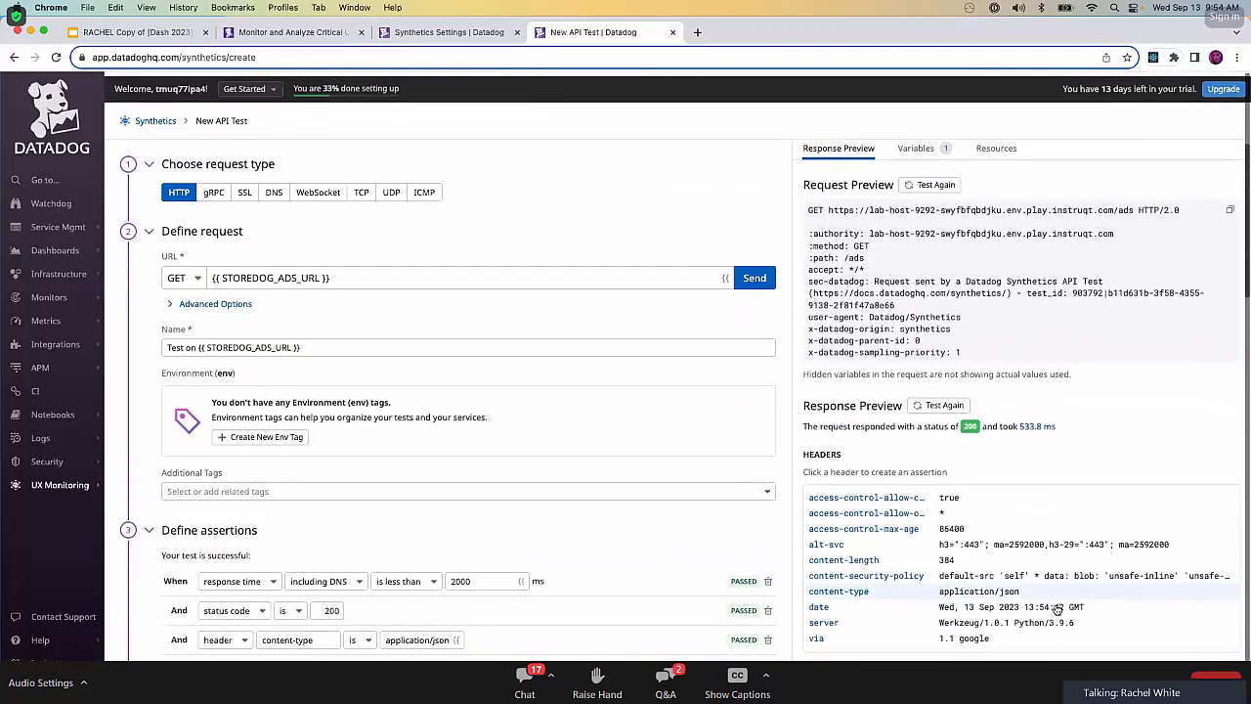
pyautogui.scroll(-3, 846, 650)
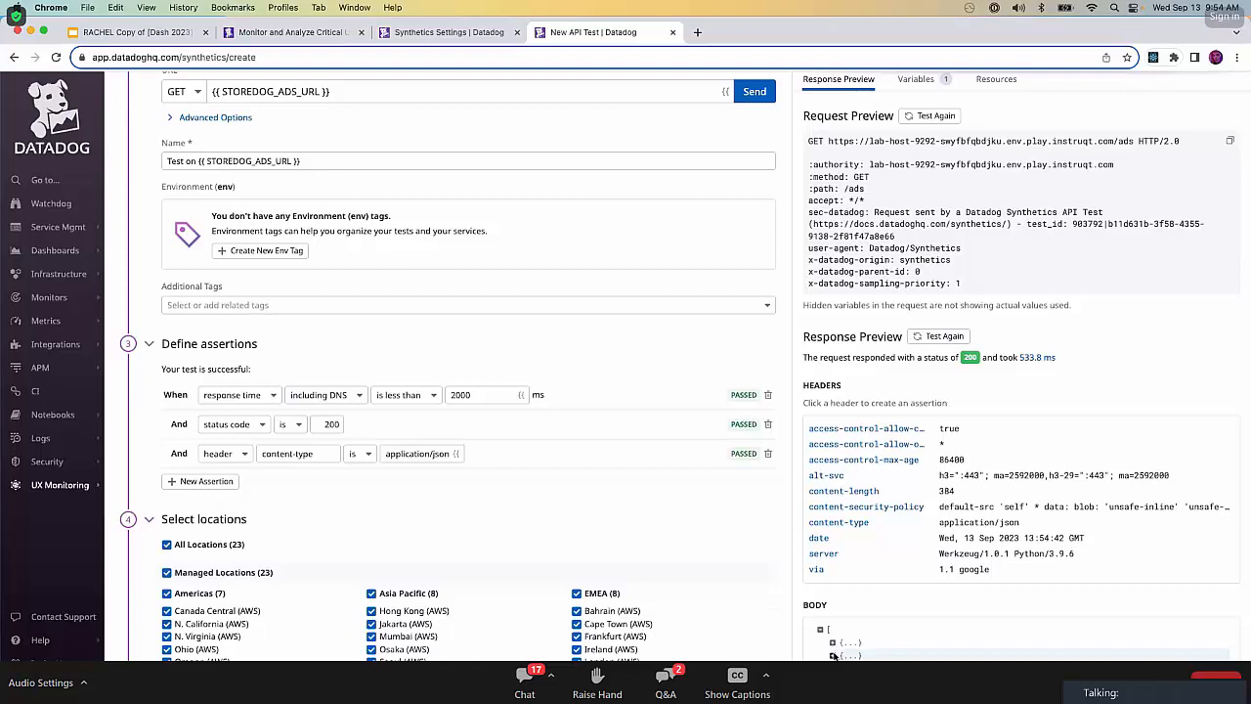
pyautogui.click(832, 656)
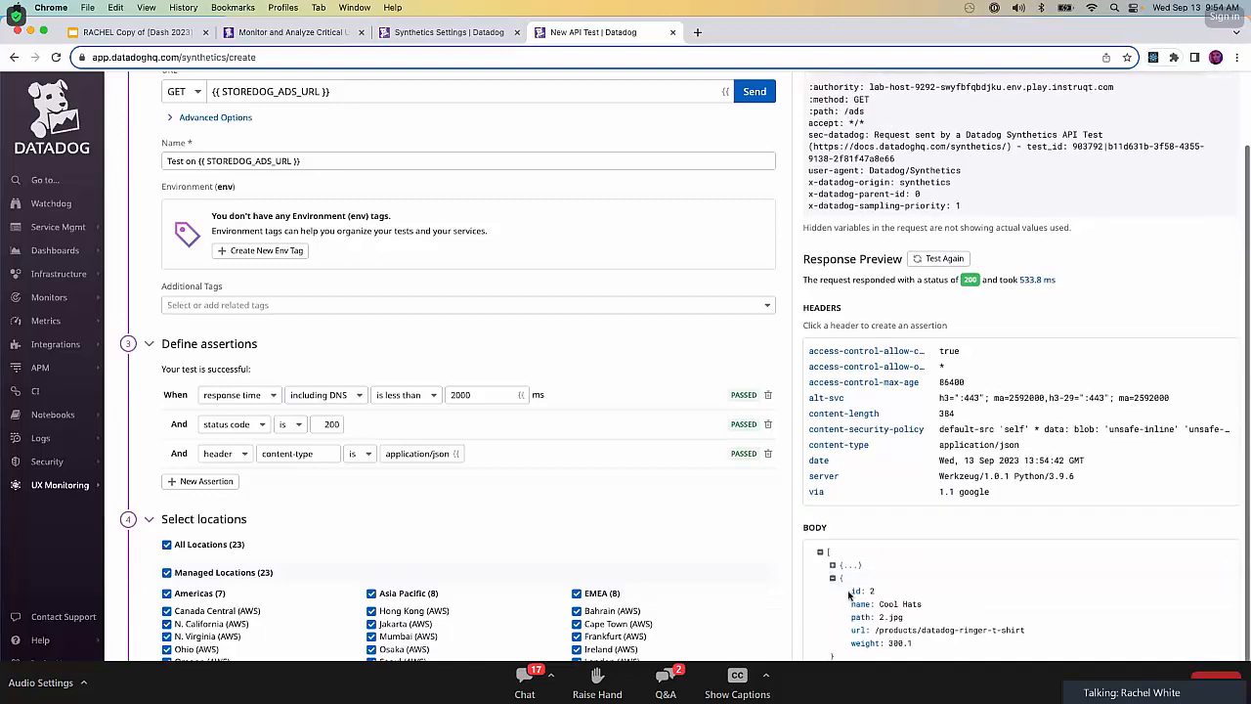
pyautogui.click(831, 584)
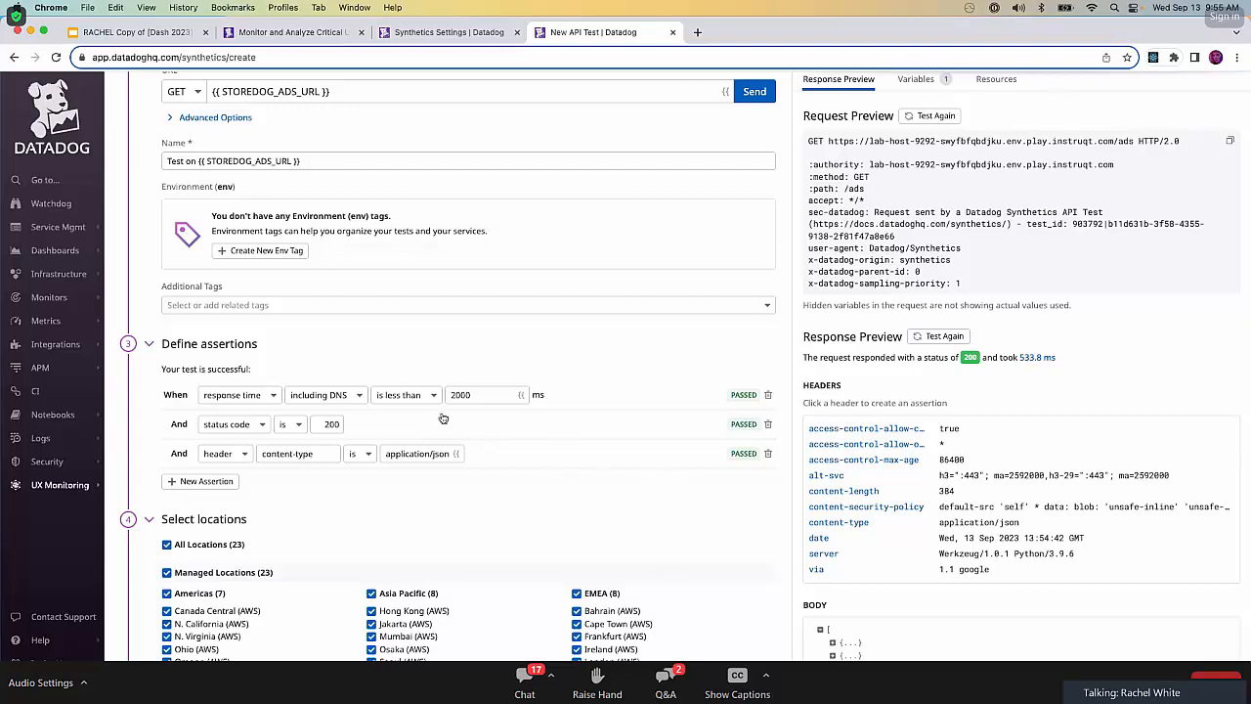
# Delete the response time assertion from the test and add a new blank assertion.
pyautogui.click(767, 396)
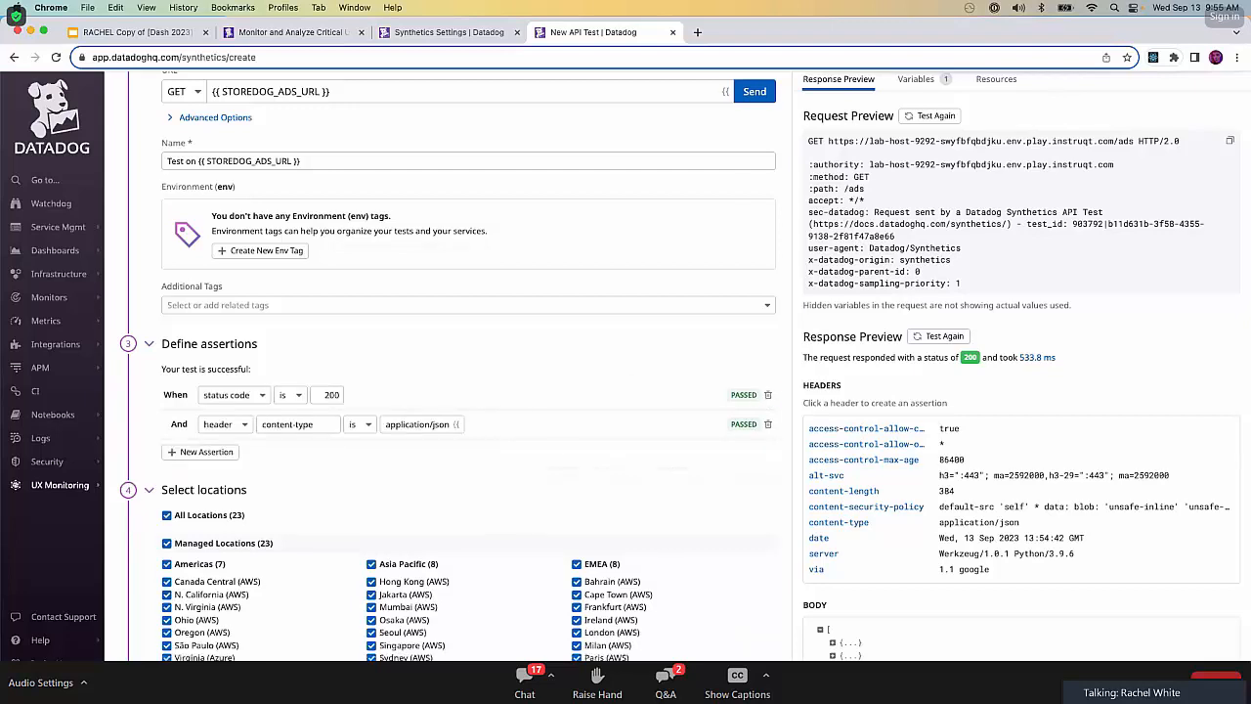
pyautogui.click(499, 476)
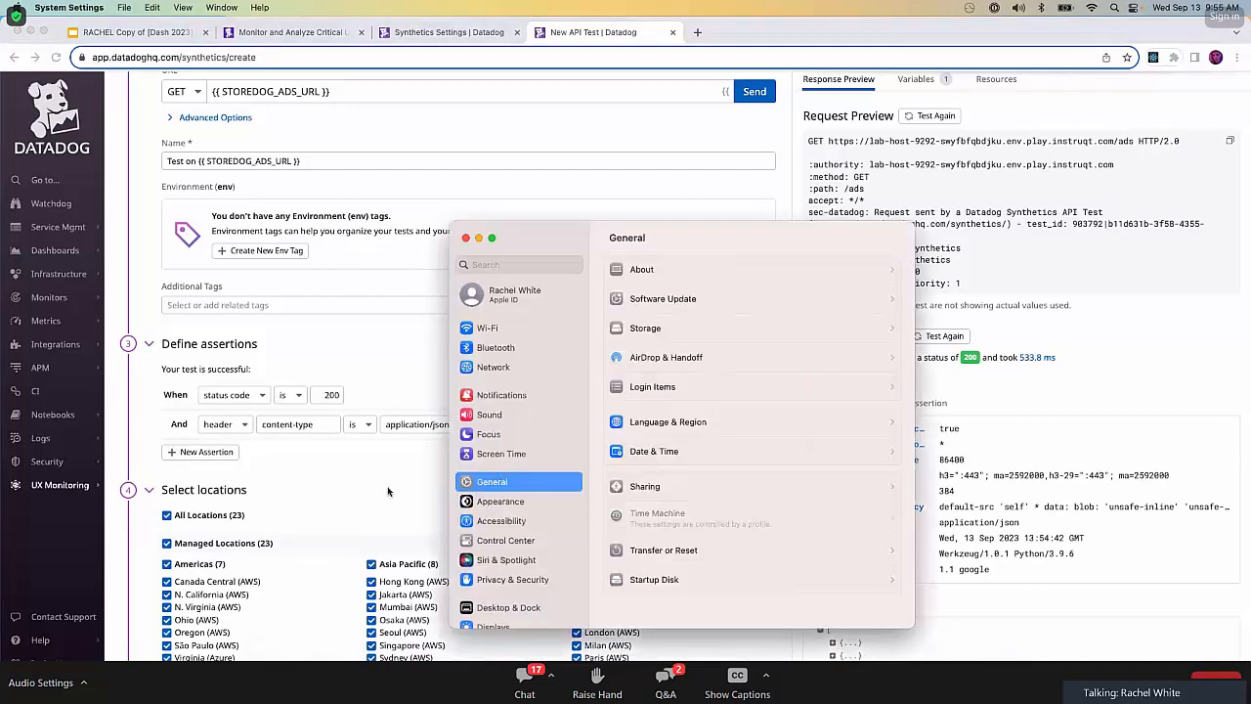
pyautogui.click(380, 490)
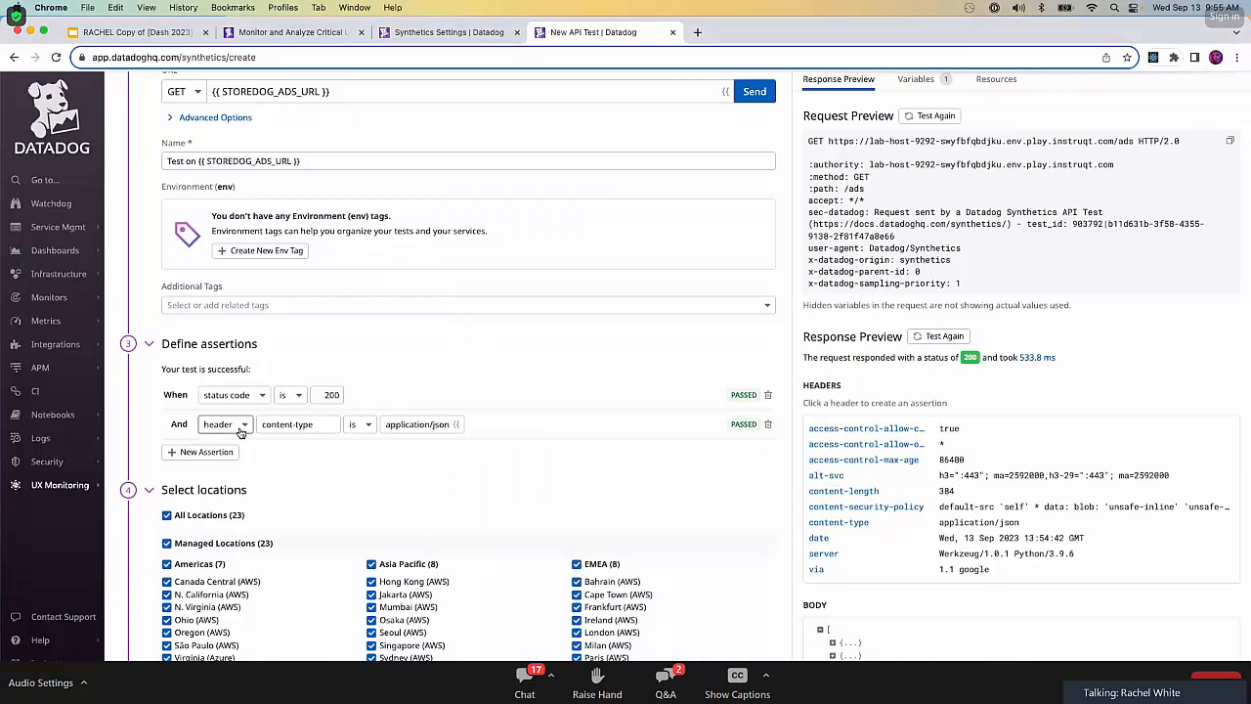
pyautogui.click(212, 454)
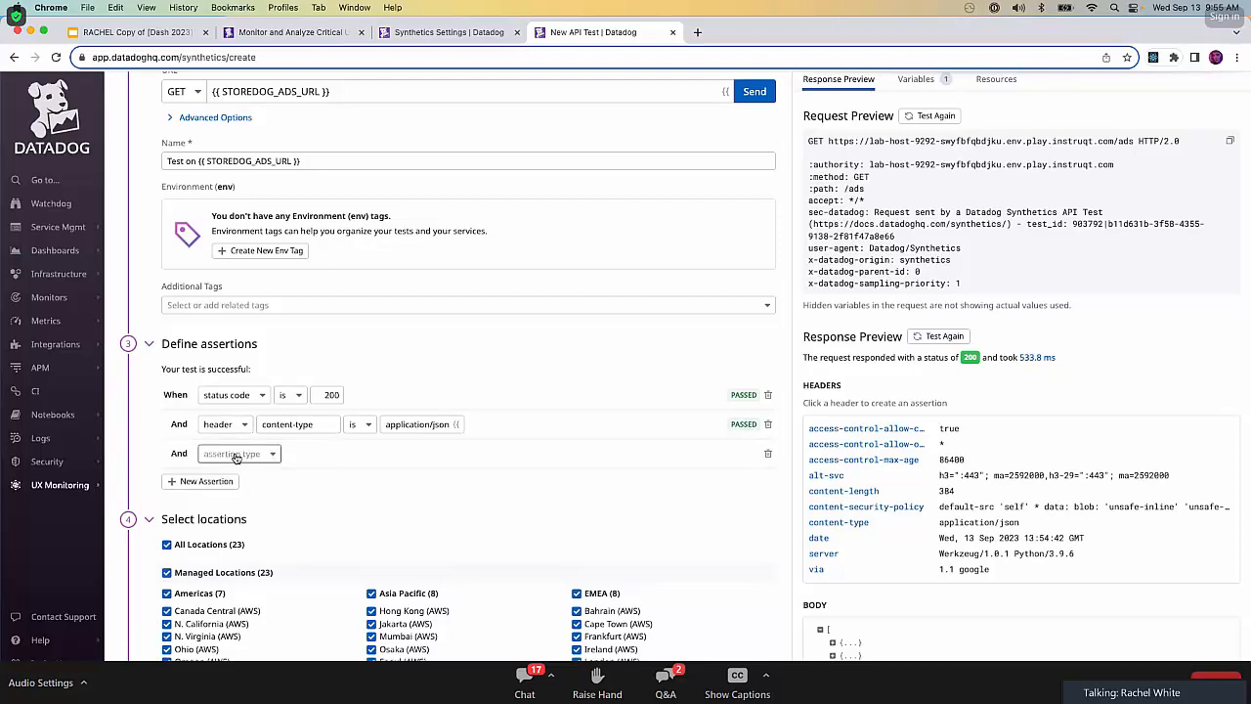
# Rename the API test as "Storedog Ads Service Healthcheck".
pyautogui.tripleClick(350, 162)
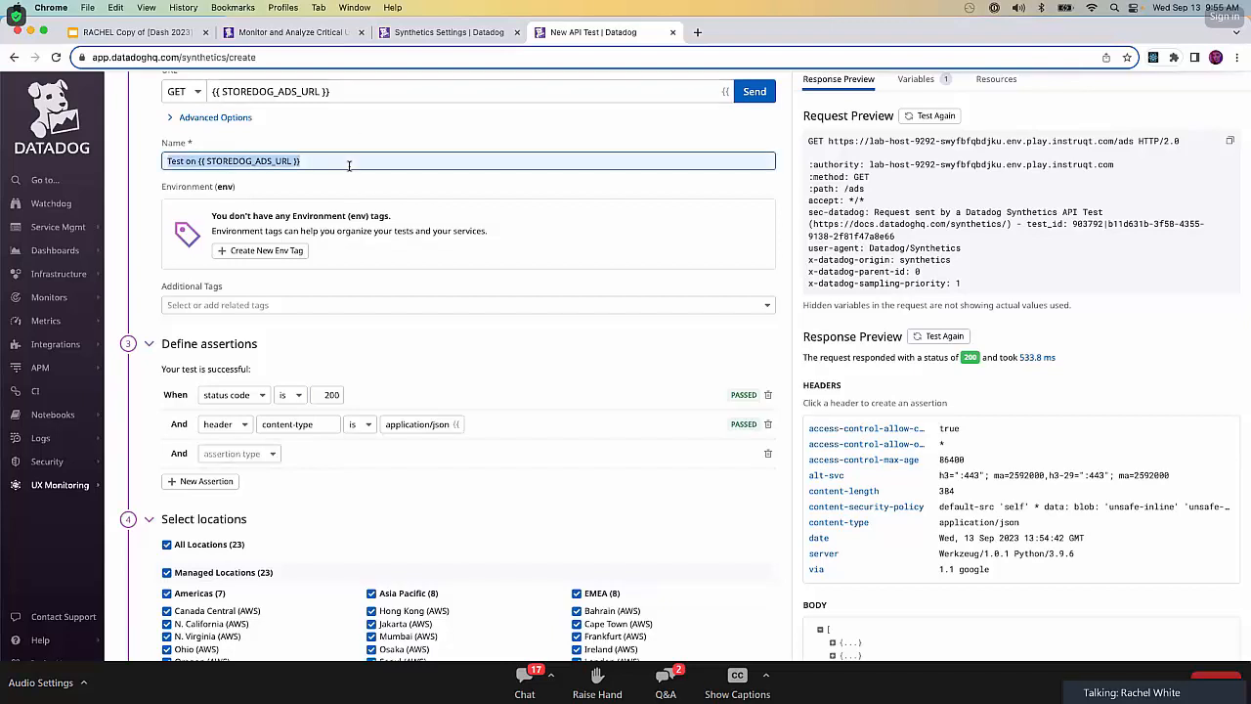
pyautogui.press('BackSpace')
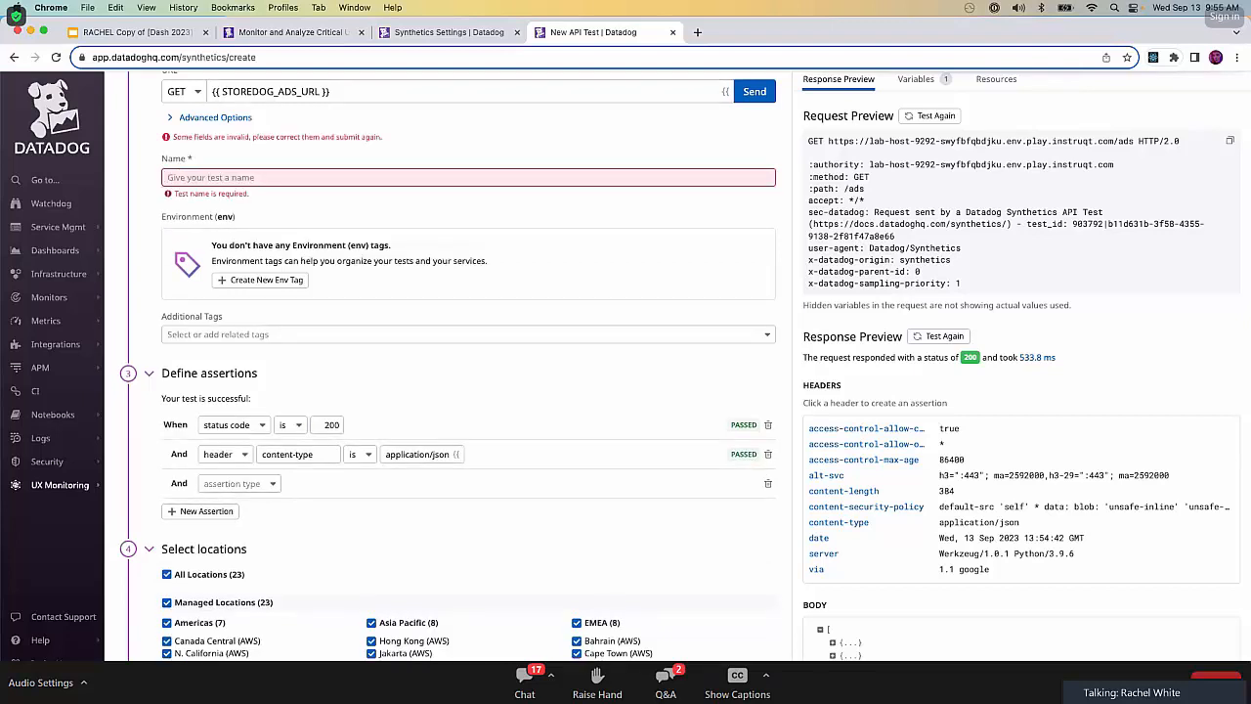
pyautogui.write('Store')
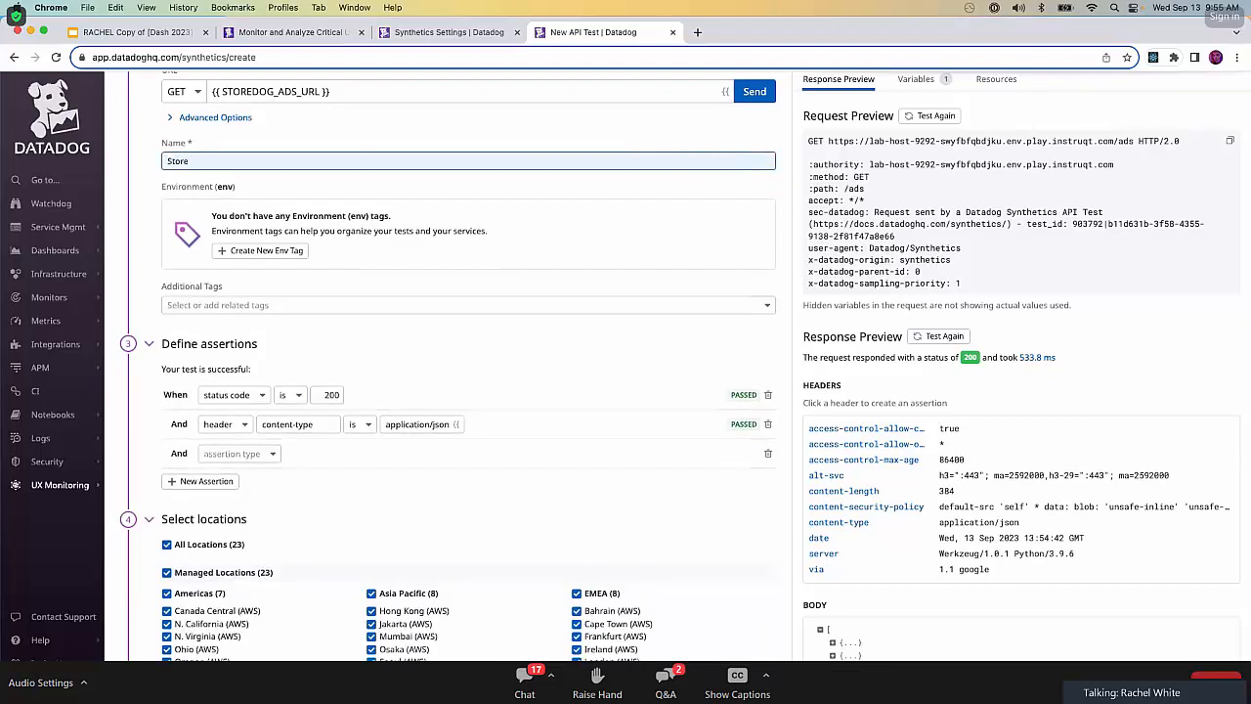
pyautogui.write('dog Ads ')
pyautogui.write('Heal')
pyautogui.press('BackSpace')
pyautogui.press('BackSpace')
pyautogui.press('BackSpace')
pyautogui.write('Service Healthcheck')
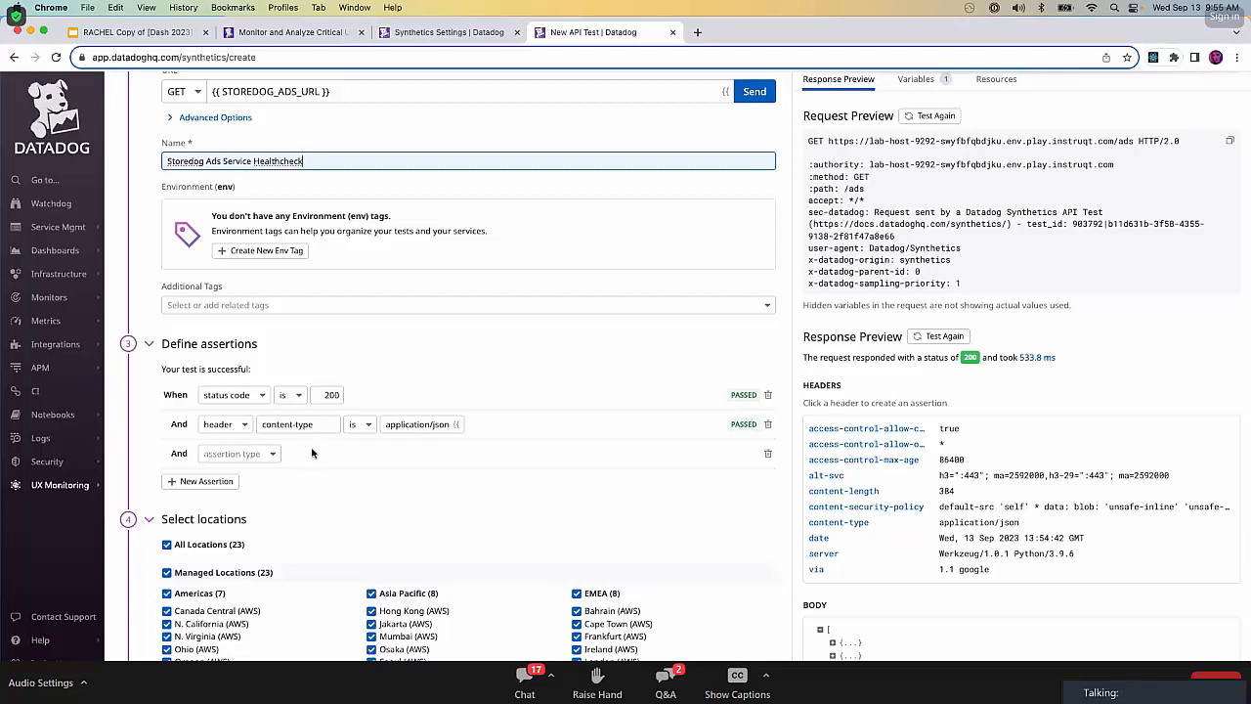
# Set the blank assertion's type to body and its comparison to jsonpath.
pyautogui.click(244, 455)
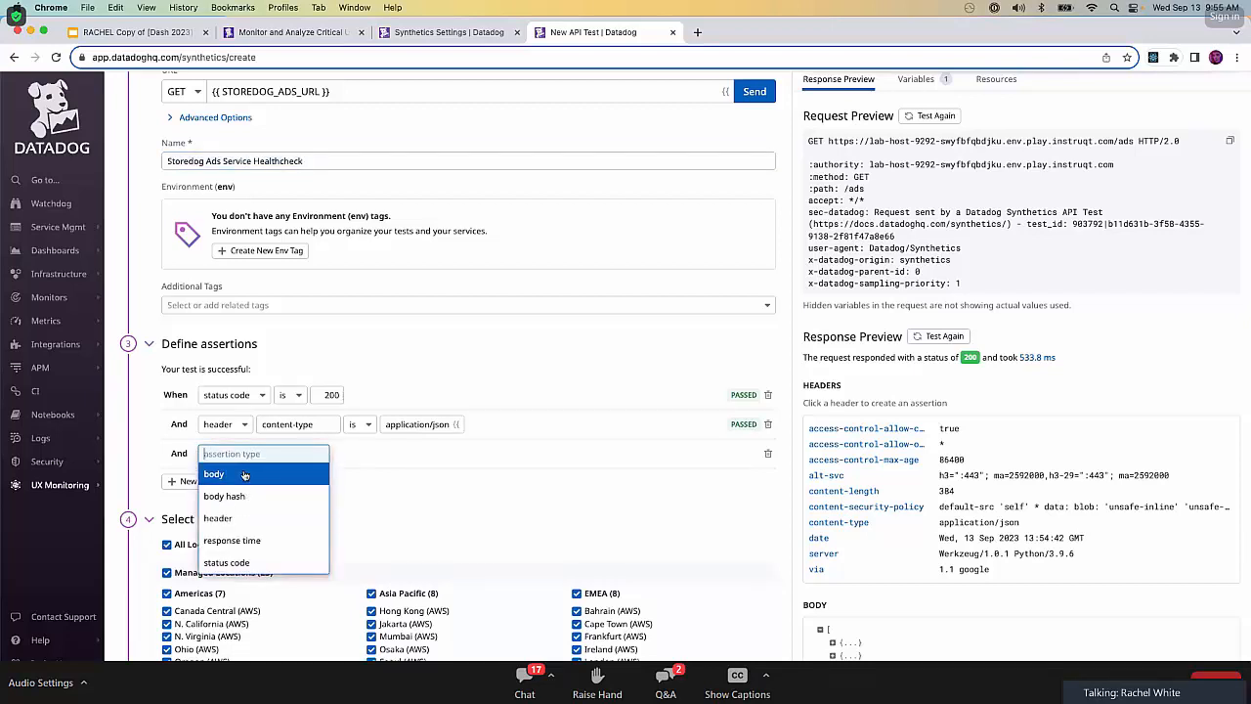
pyautogui.click(244, 475)
pyautogui.click(284, 457)
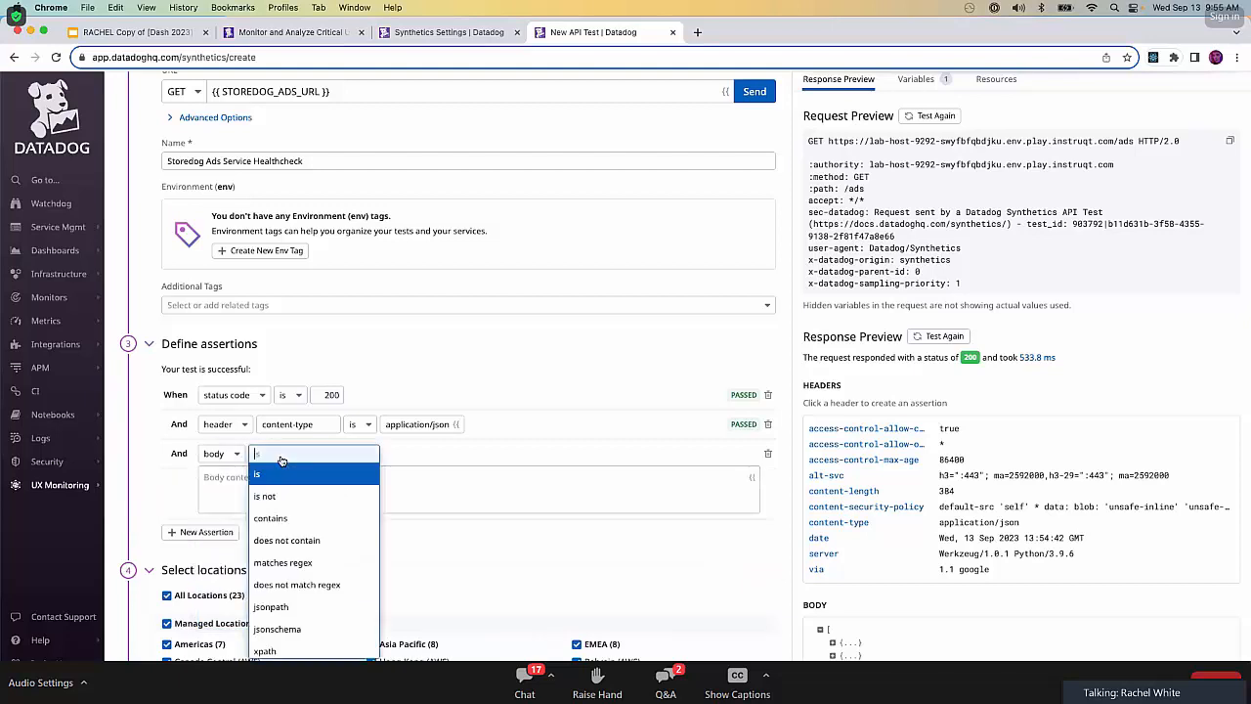
pyautogui.click(284, 607)
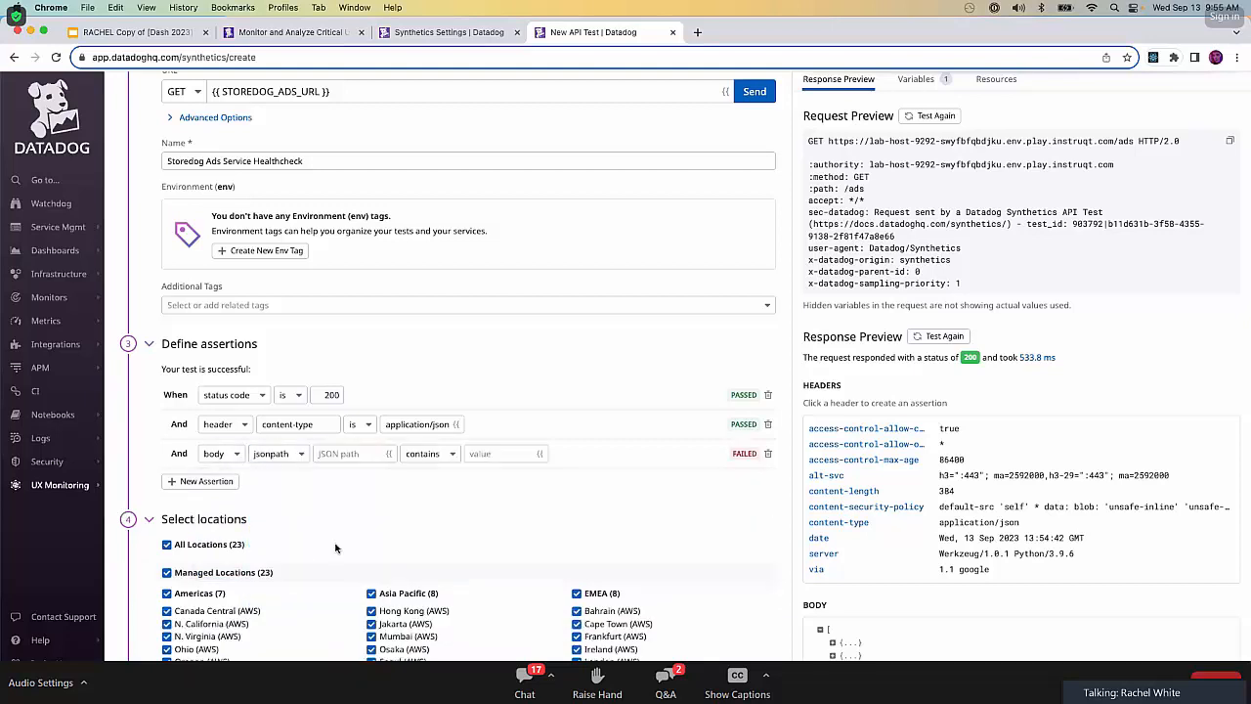
# Complete the body jsonpath assertion so that the JSON path length is not 0.
pyautogui.click(373, 456)
pyautogui.write('legnth')
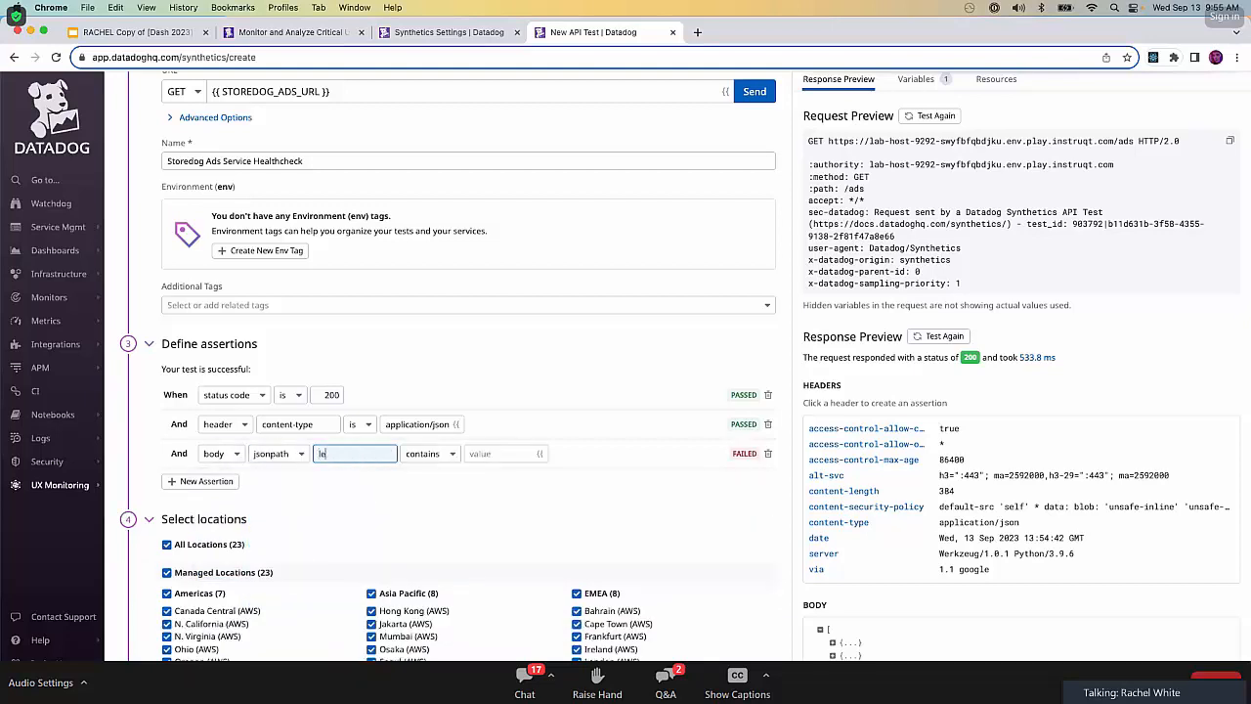
pyautogui.press('BackSpace')
pyautogui.press('BackSpace')
pyautogui.press('BackSpace')
pyautogui.press('BackSpace')
pyautogui.write('ngth')
pyautogui.click(440, 454)
pyautogui.click(423, 492)
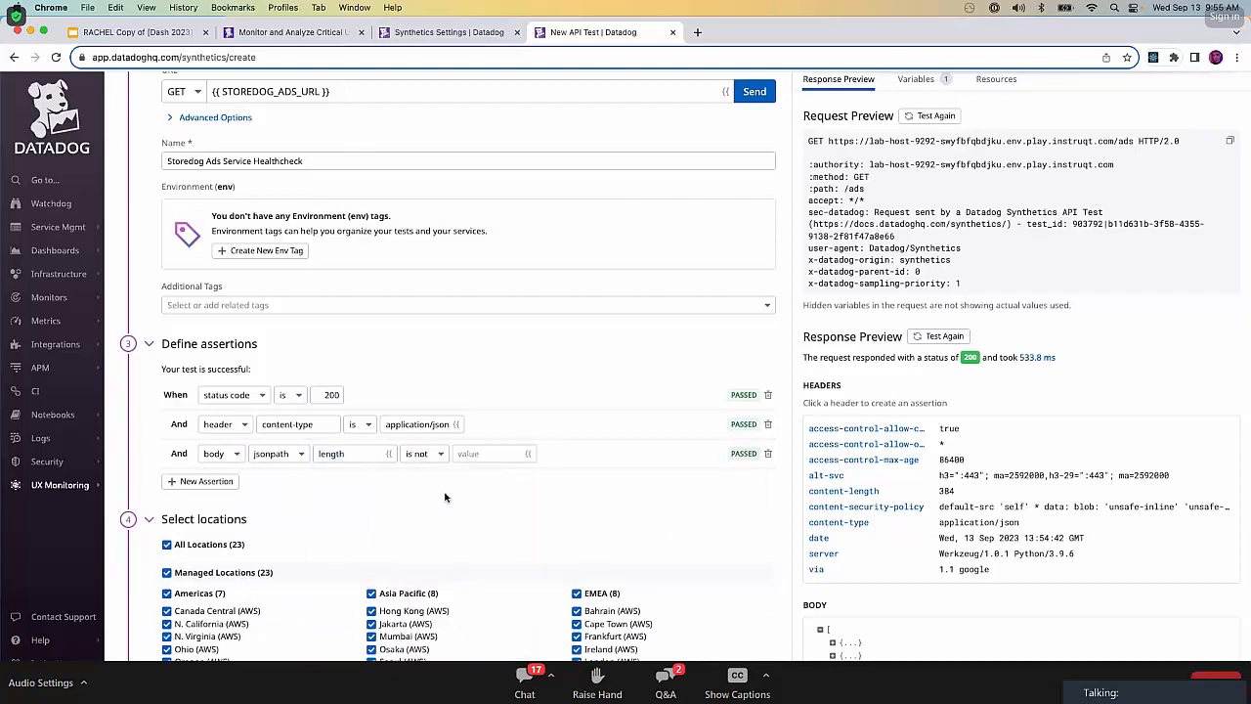
pyautogui.click(498, 456)
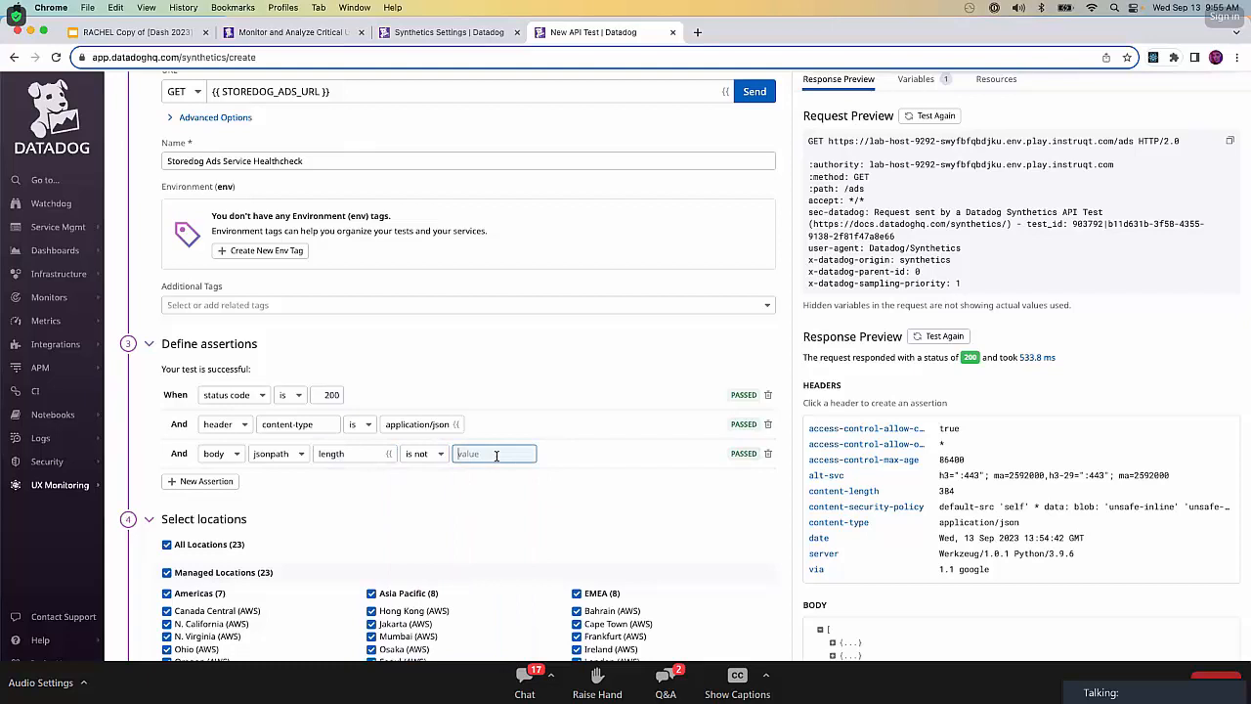
pyautogui.write('0')
pyautogui.click(594, 473)
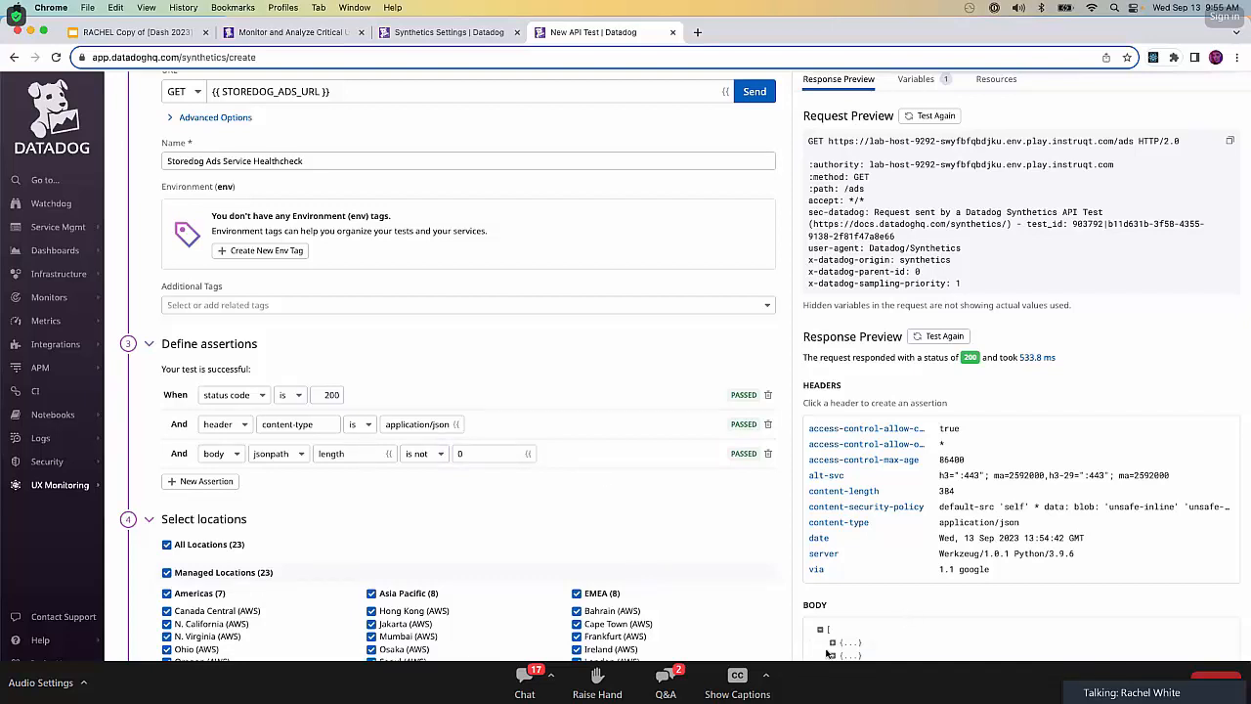
# Expand the second object in the response body preview and examine its fields.
pyautogui.scroll(-2, 584, 428)
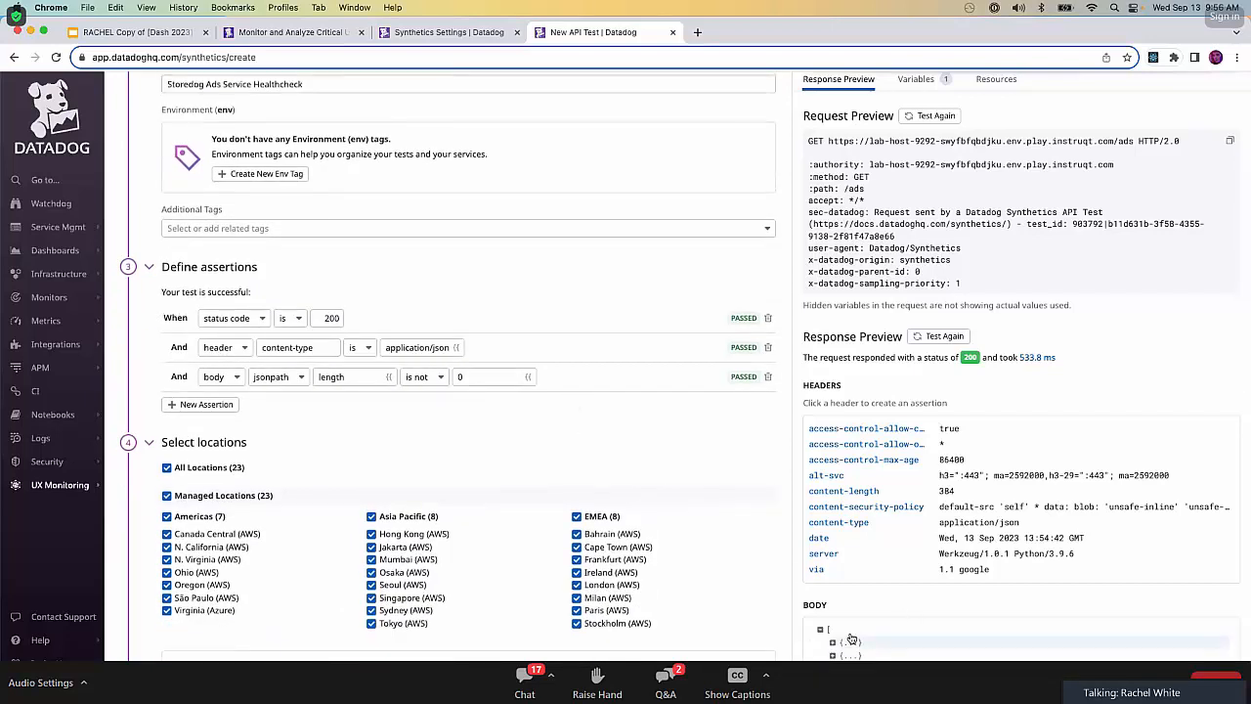
pyautogui.click(832, 656)
pyautogui.scroll(-2, 831, 656)
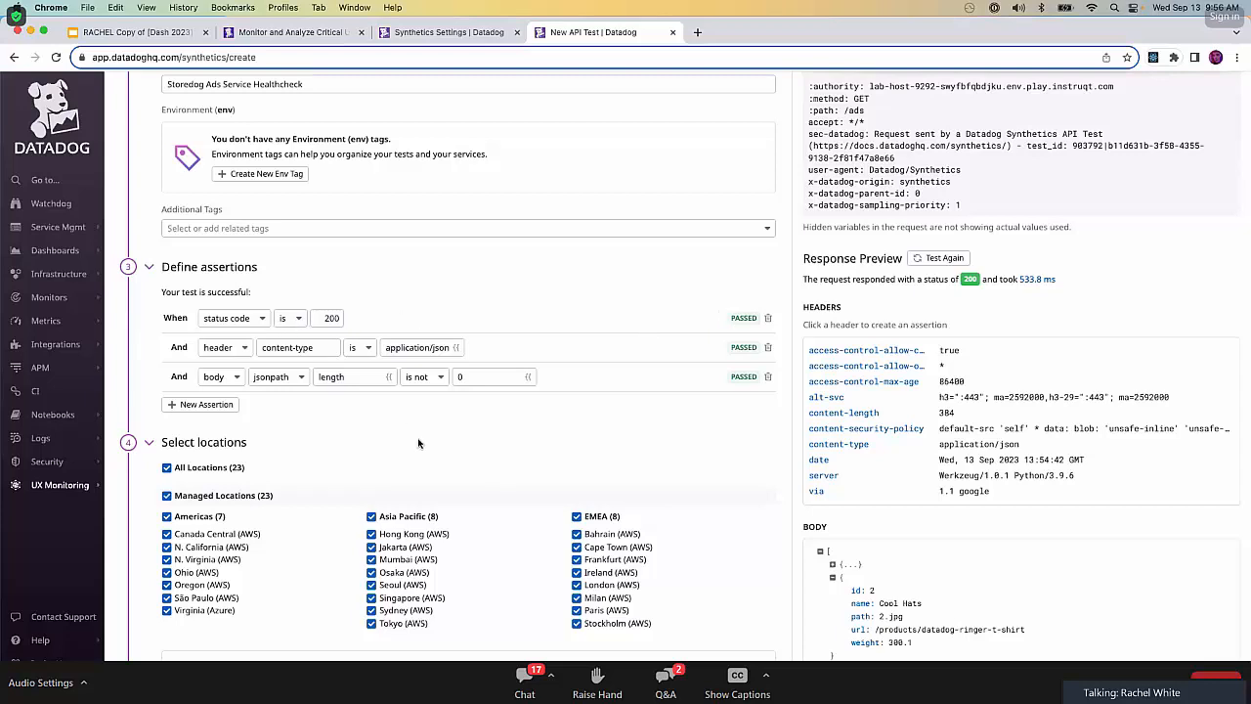
# Schedule the API test to run every 5 minutes.
pyautogui.scroll(-3, 419, 443)
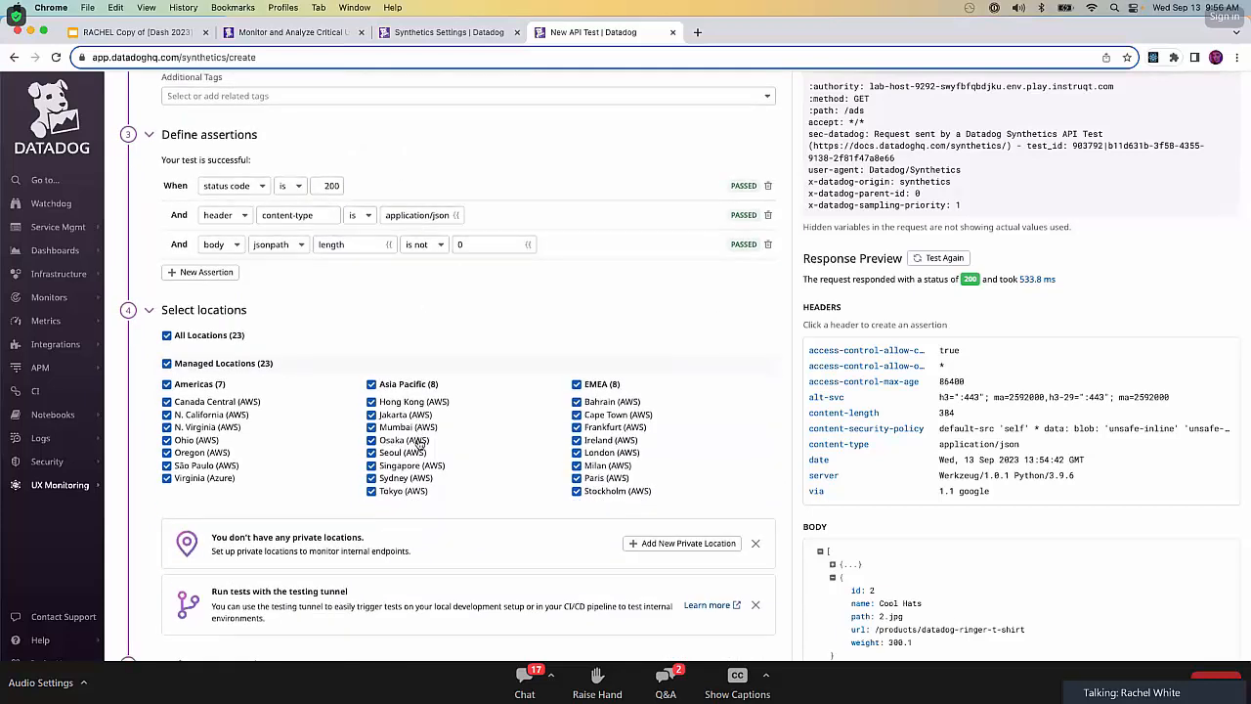
pyautogui.scroll(-6, 418, 443)
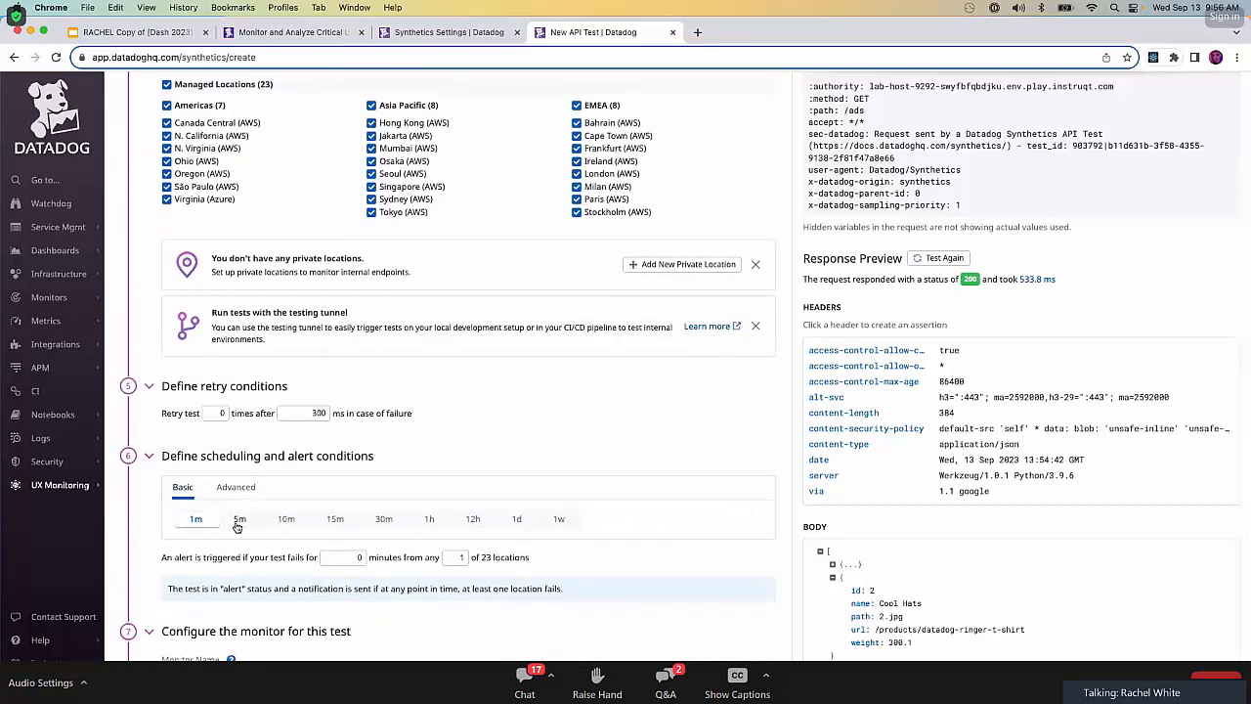
pyautogui.click(239, 520)
# Review the monitor and permission settings, leaving them at their defaults, and create the API test.
pyautogui.scroll(-3, 440, 441)
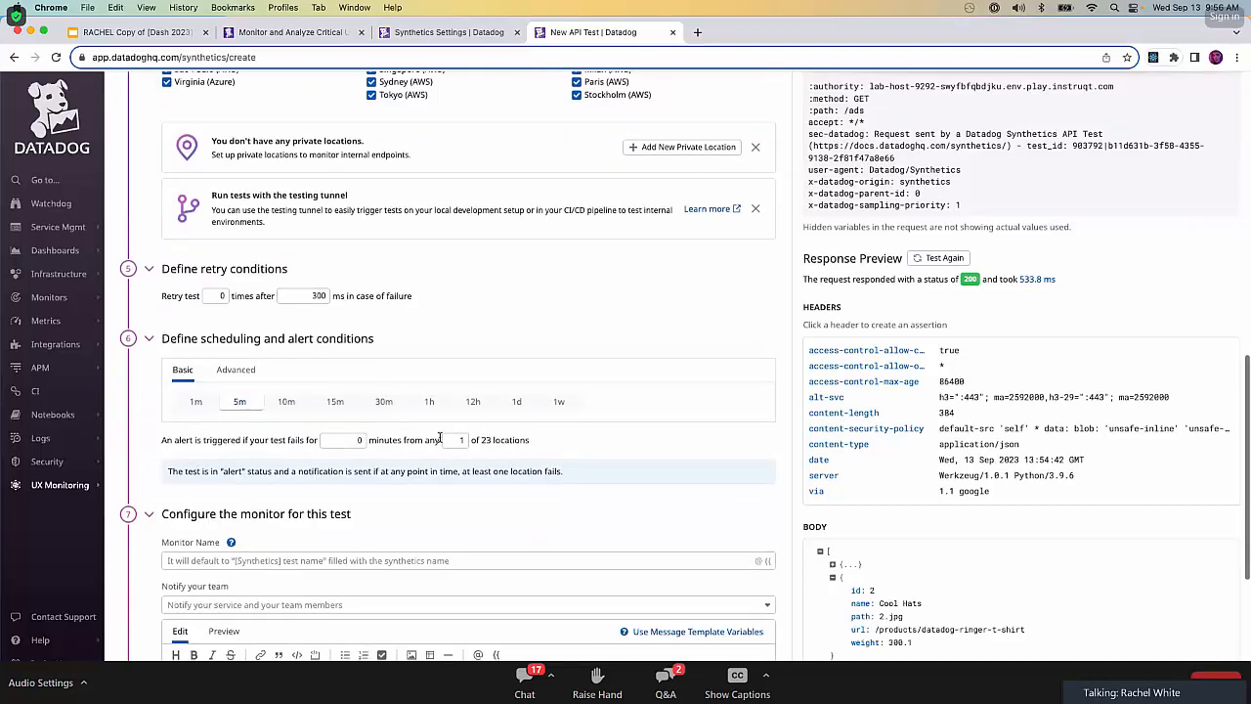
pyautogui.scroll(-5, 440, 442)
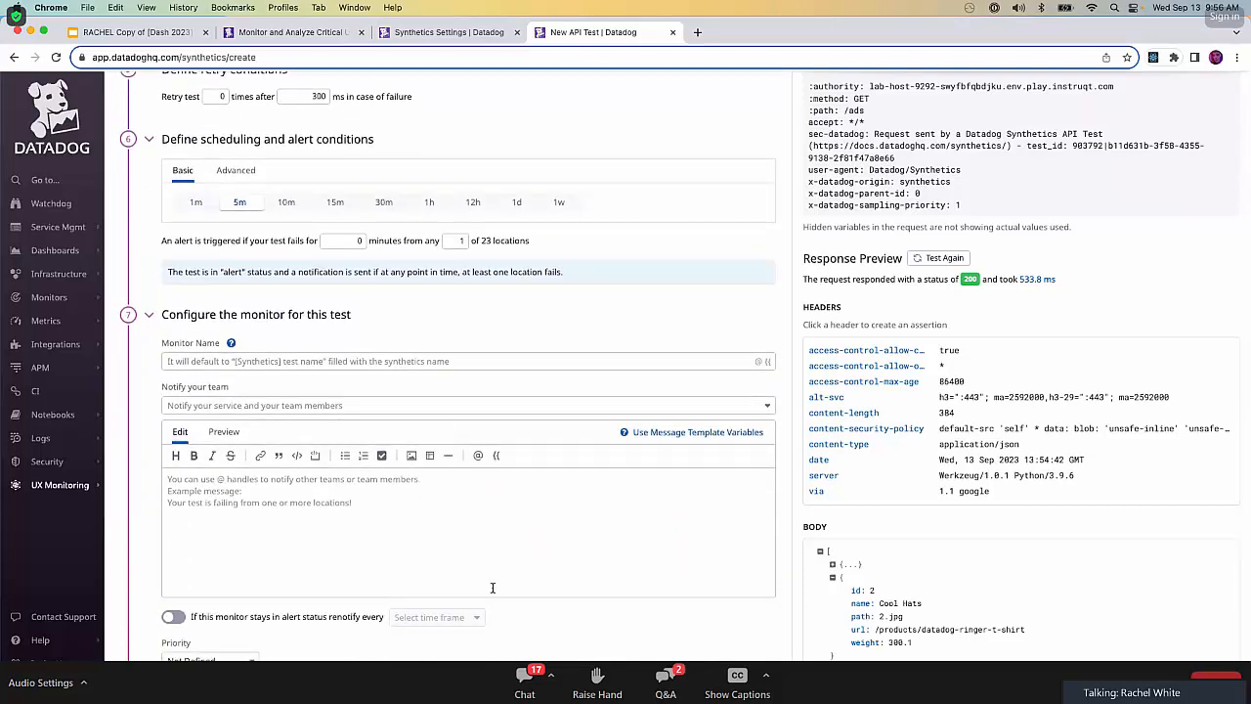
pyautogui.scroll(-4, 497, 395)
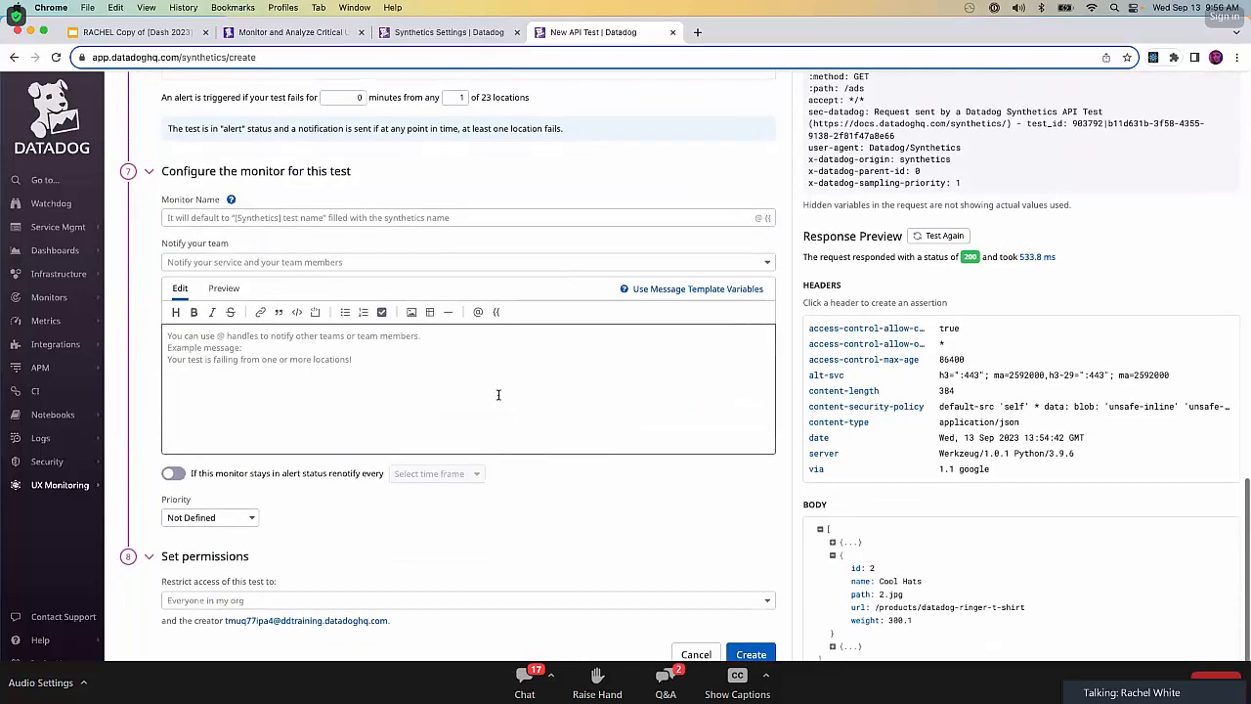
pyautogui.scroll(20, 498, 395)
pyautogui.scroll(-20, 497, 395)
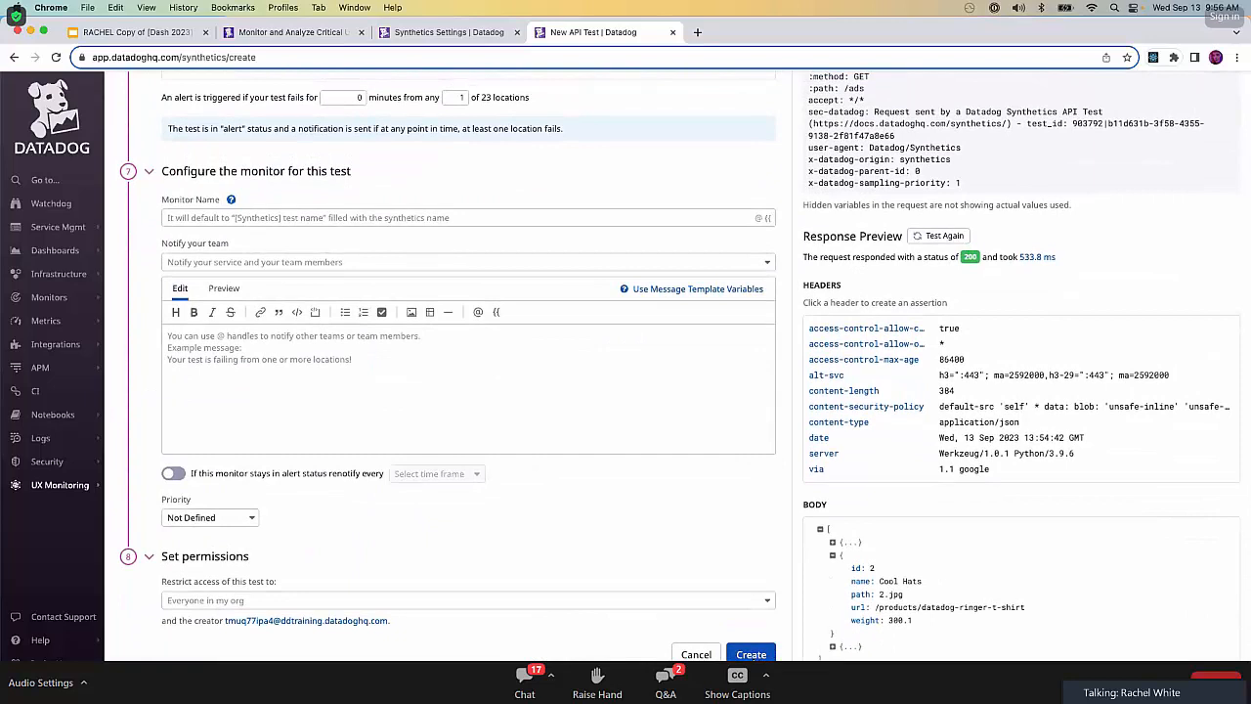
pyautogui.click(751, 654)
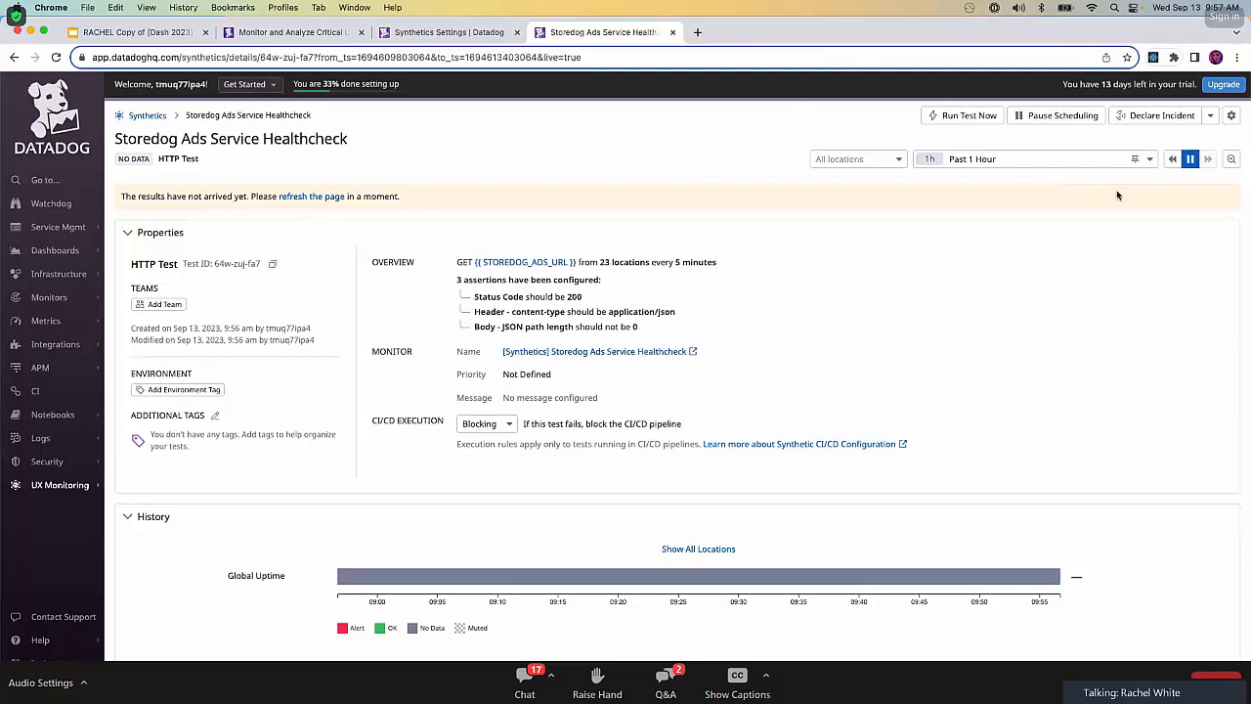
# Refresh the new test's results page, examine its response time charts and test runs, and close the page.
pyautogui.click(298, 199)
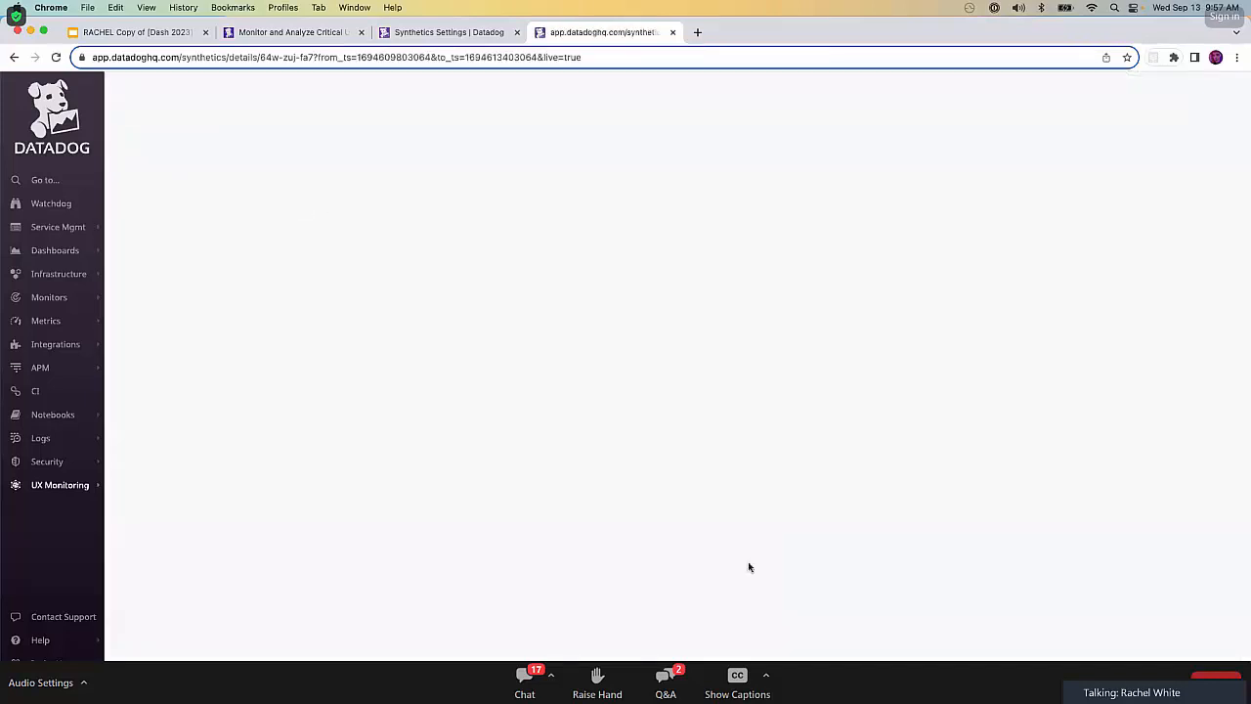
pyautogui.scroll(-5, 753, 574)
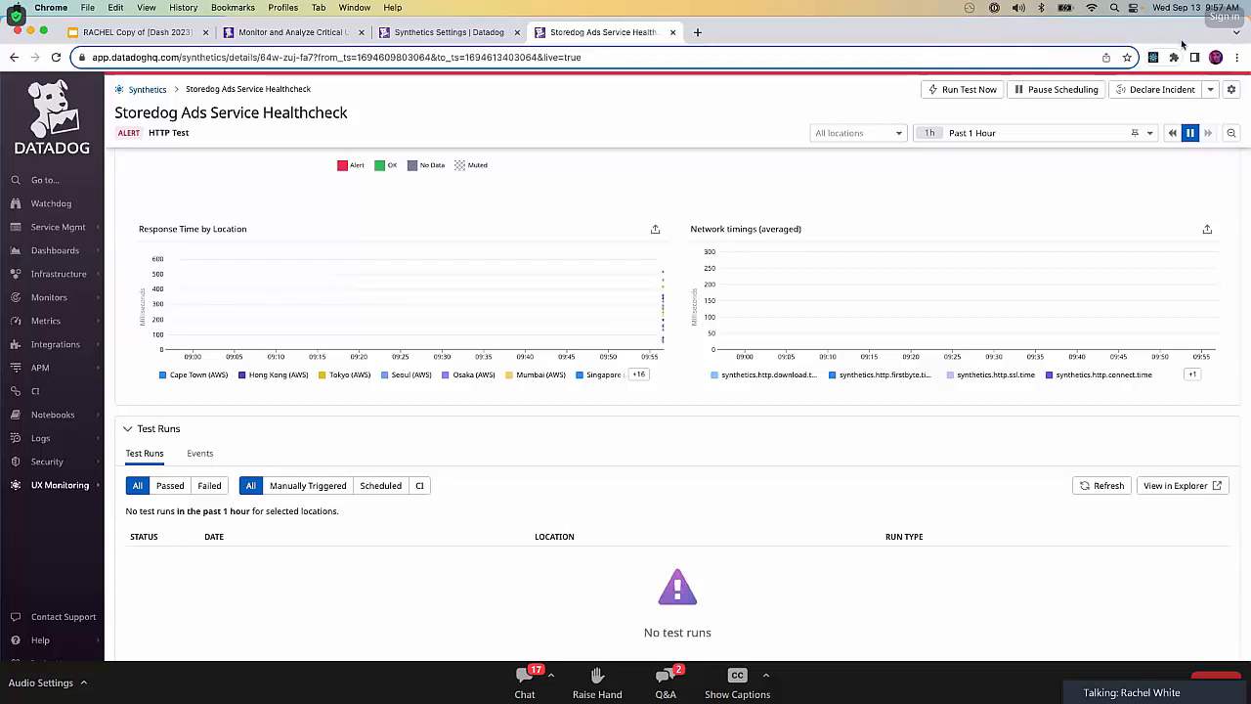
pyautogui.click(672, 32)
pyautogui.click(673, 33)
# Return to the lab instructions, finish the API testing stage, and start Stage 4: Synthetic Browser Testing.
pyautogui.click(287, 32)
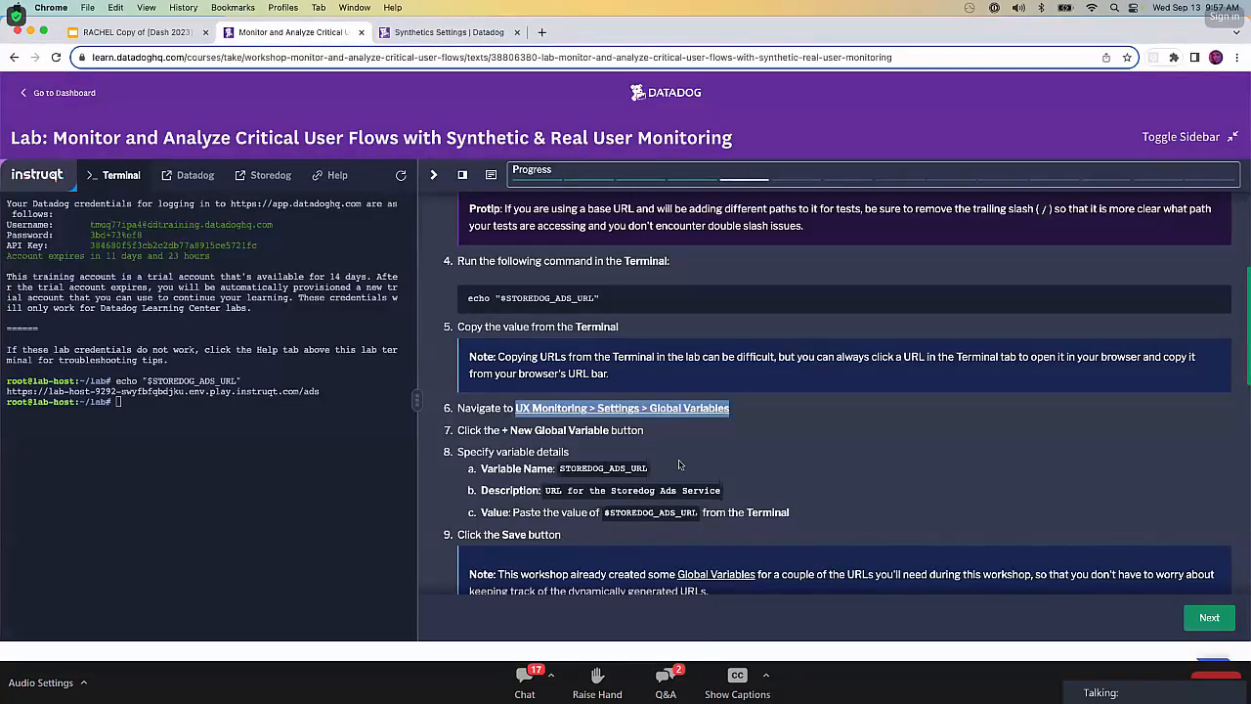
pyautogui.scroll(-5, 795, 558)
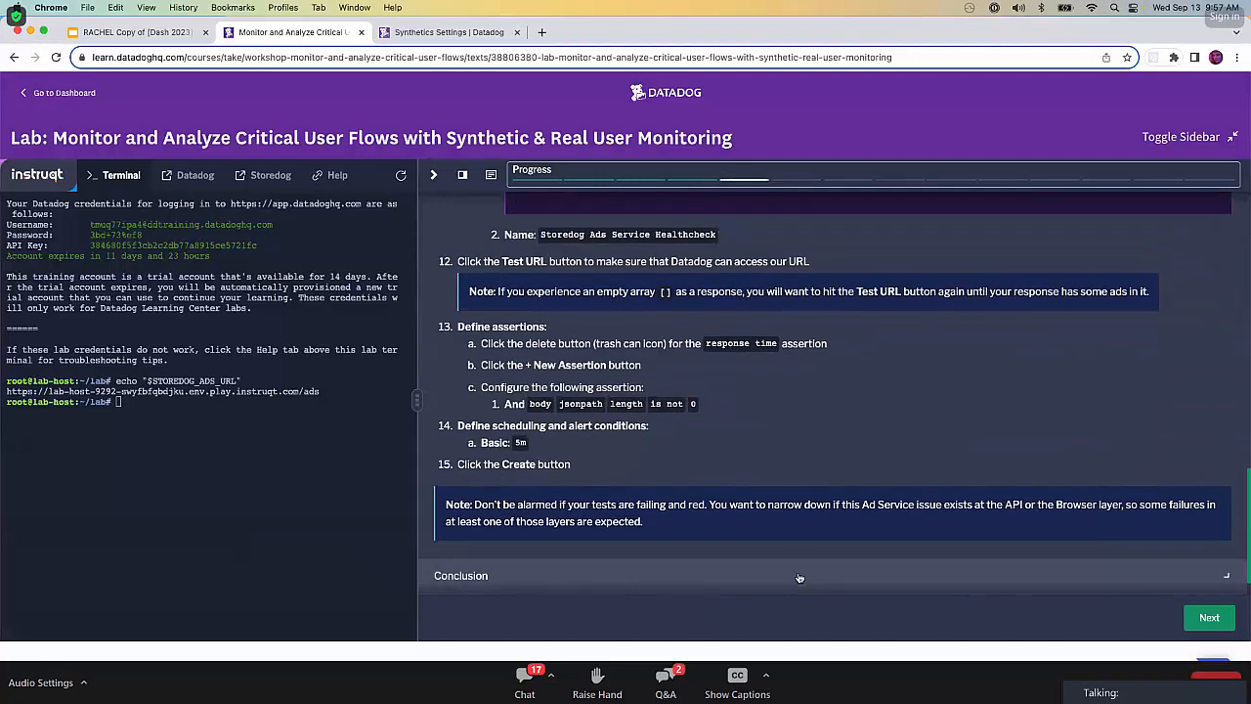
pyautogui.scroll(-2, 799, 577)
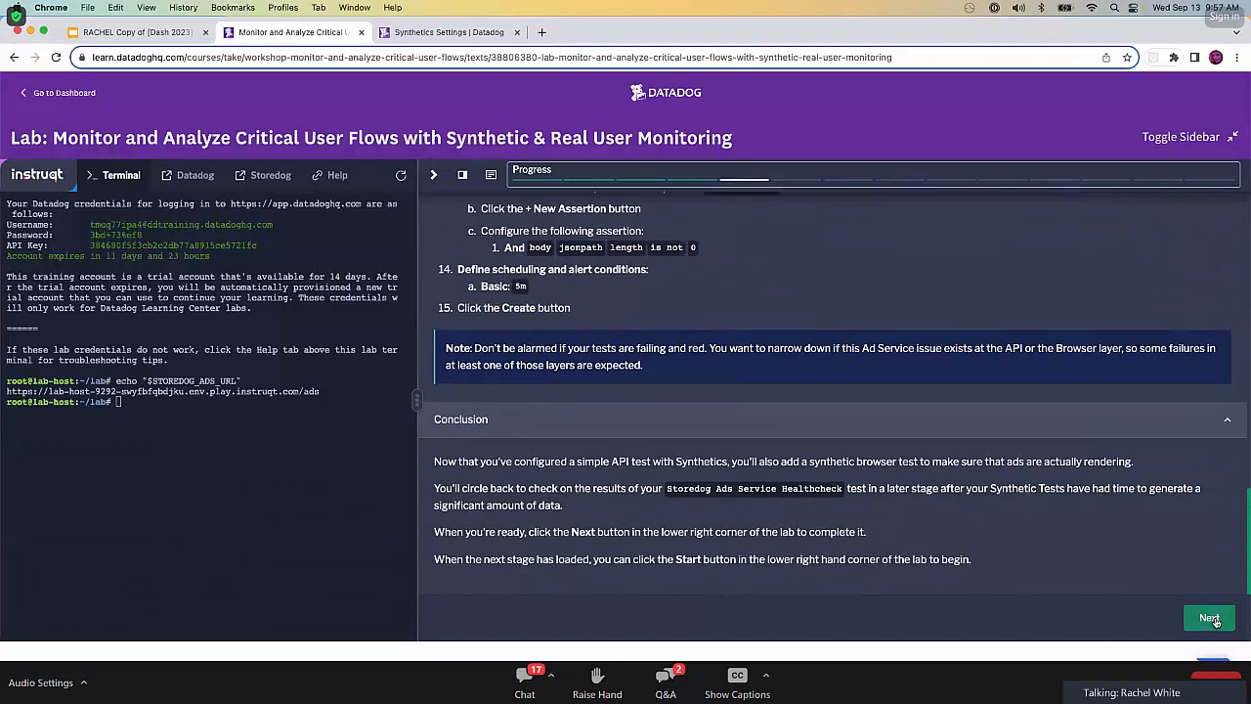
pyautogui.click(1213, 617)
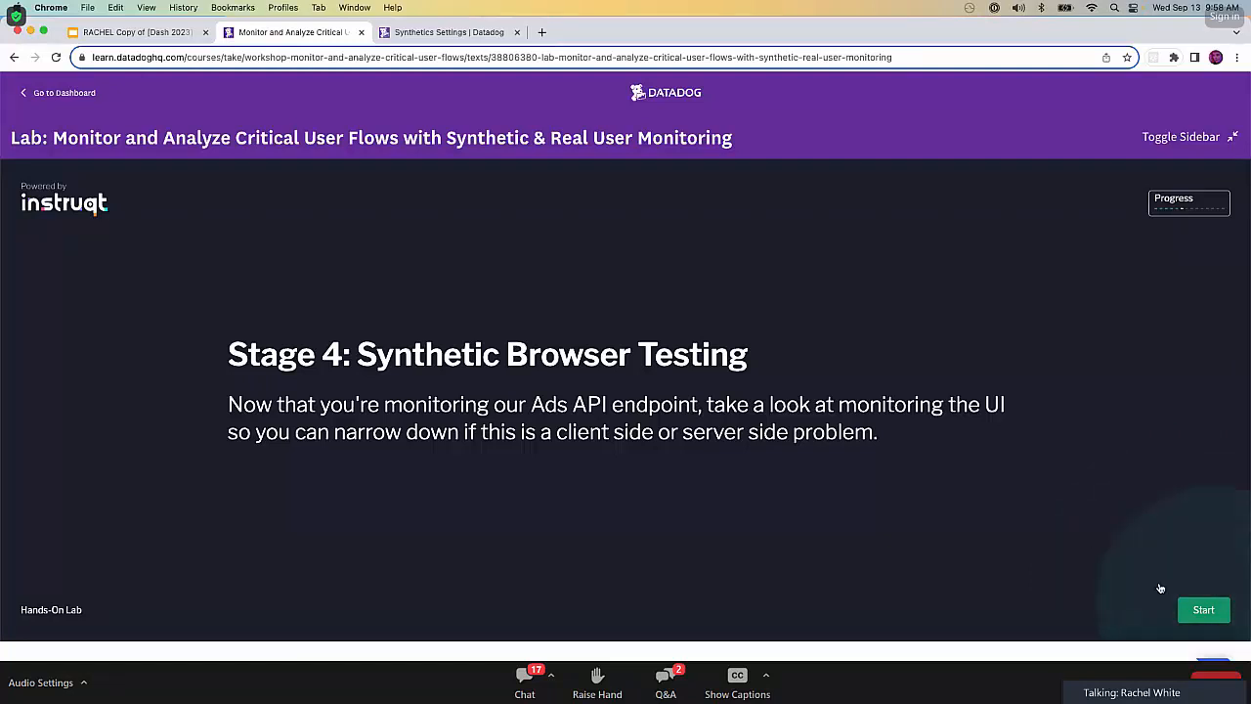
pyautogui.click(1204, 610)
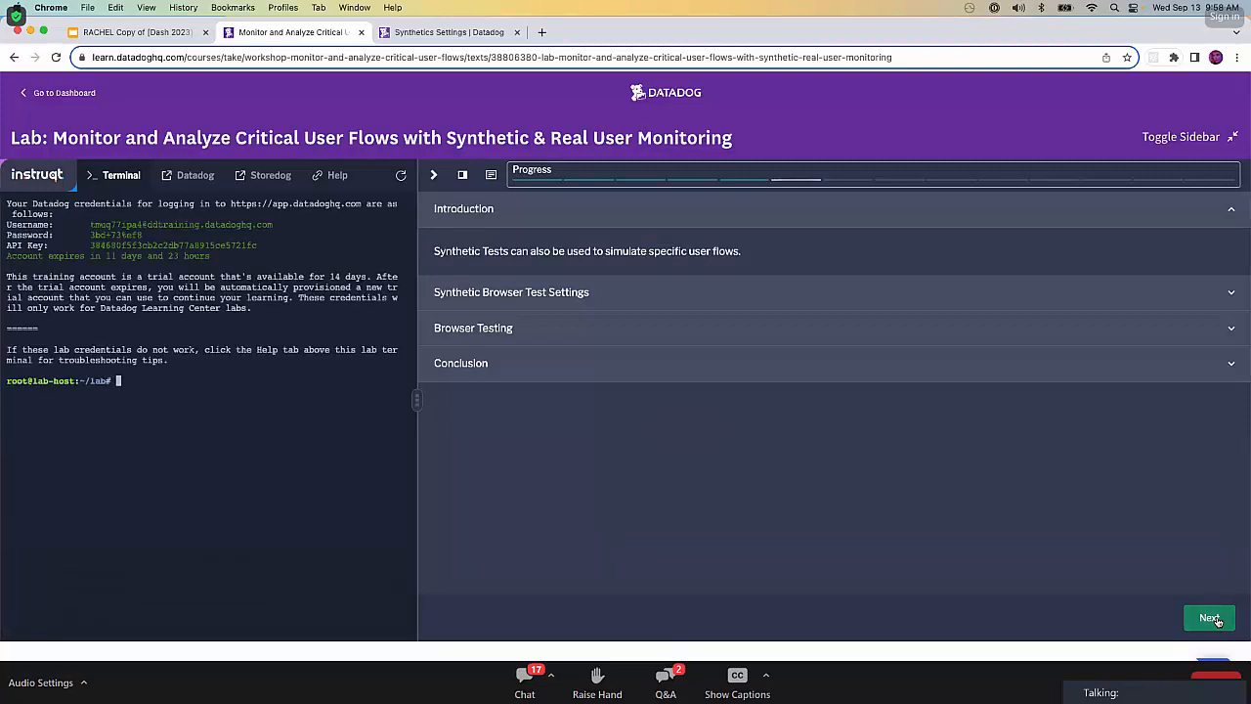
# Read the lab's Synthetic Browser Test Settings section and open the linked Datadog Integration Settings page separately.
pyautogui.click(656, 292)
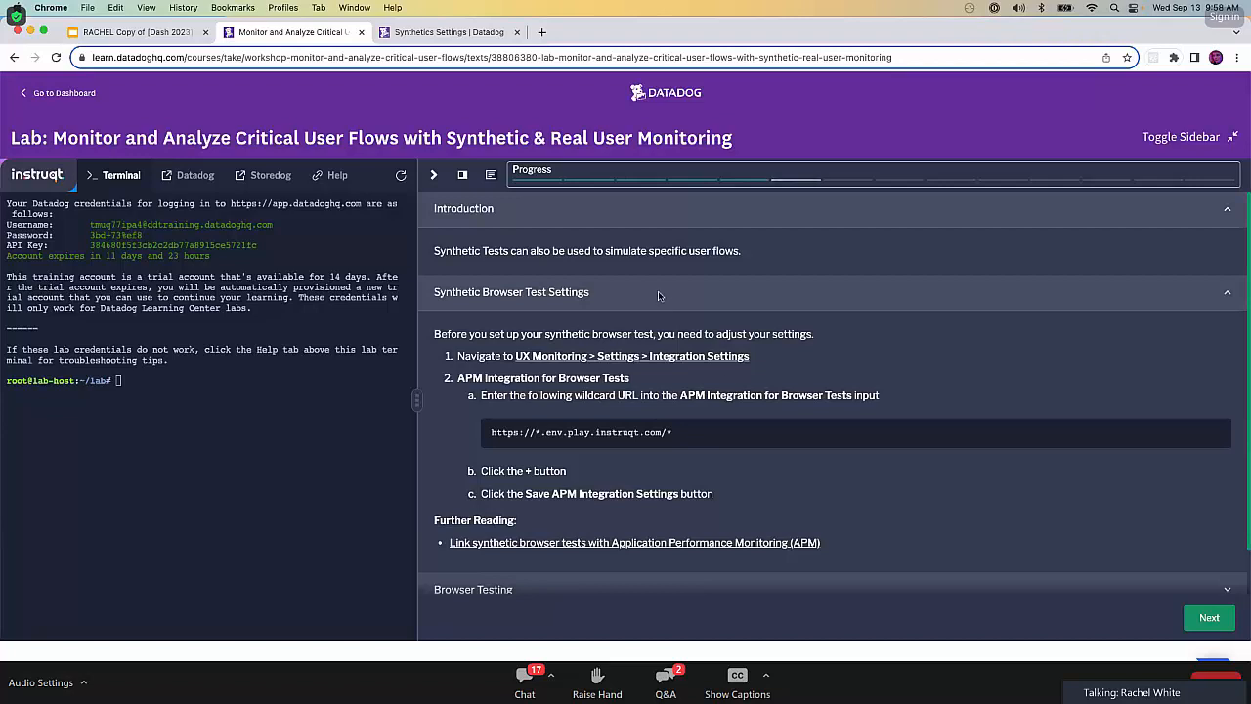
pyautogui.scroll(-2, 753, 410)
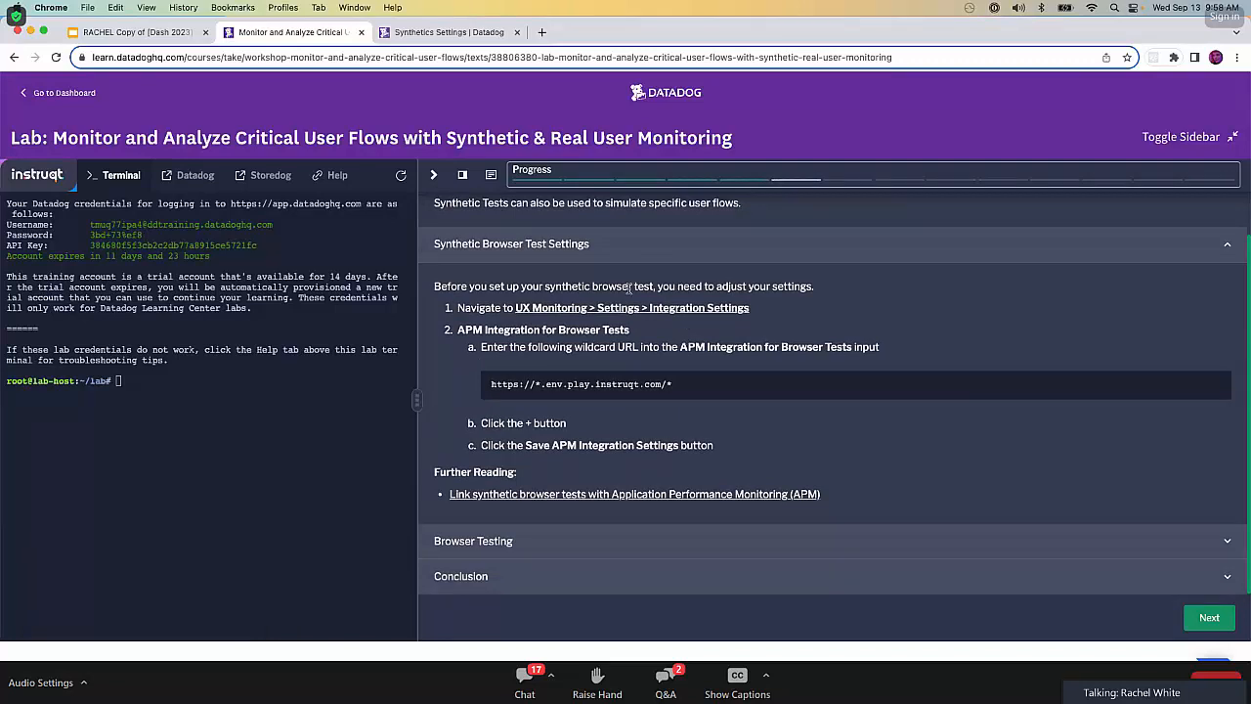
pyautogui.rightClick(606, 315)
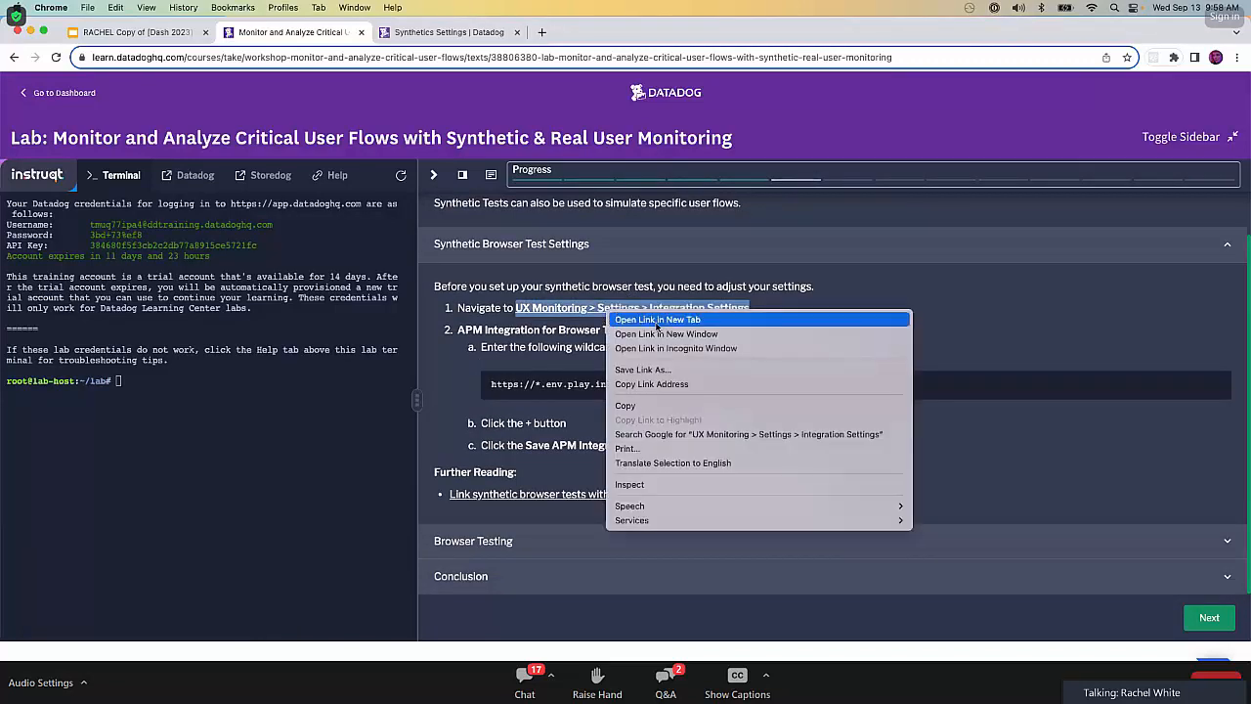
pyautogui.click(641, 317)
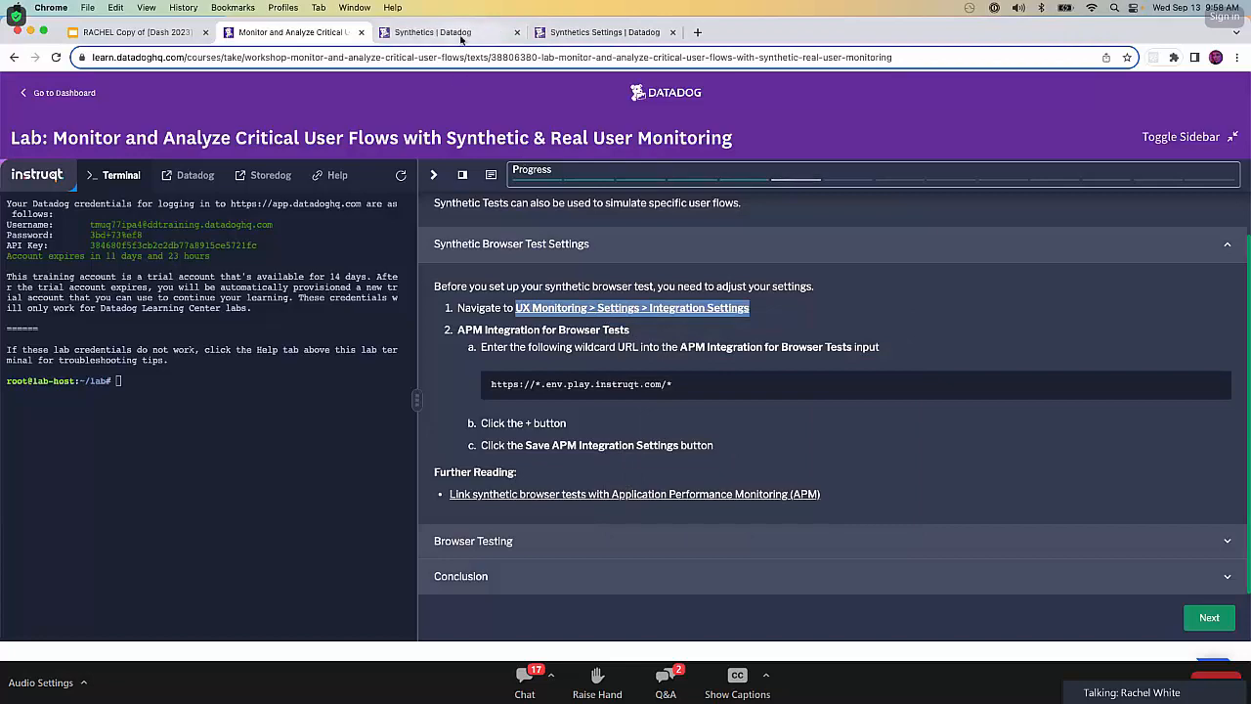
pyautogui.click(445, 33)
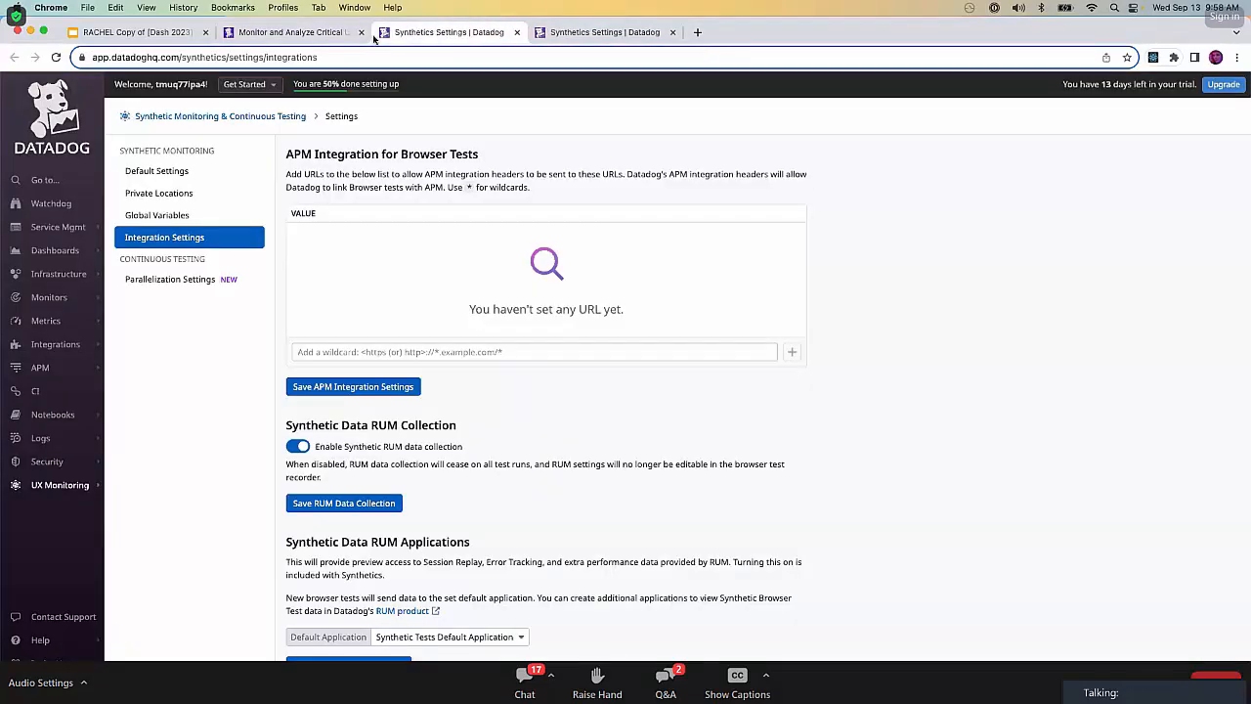
pyautogui.click(279, 33)
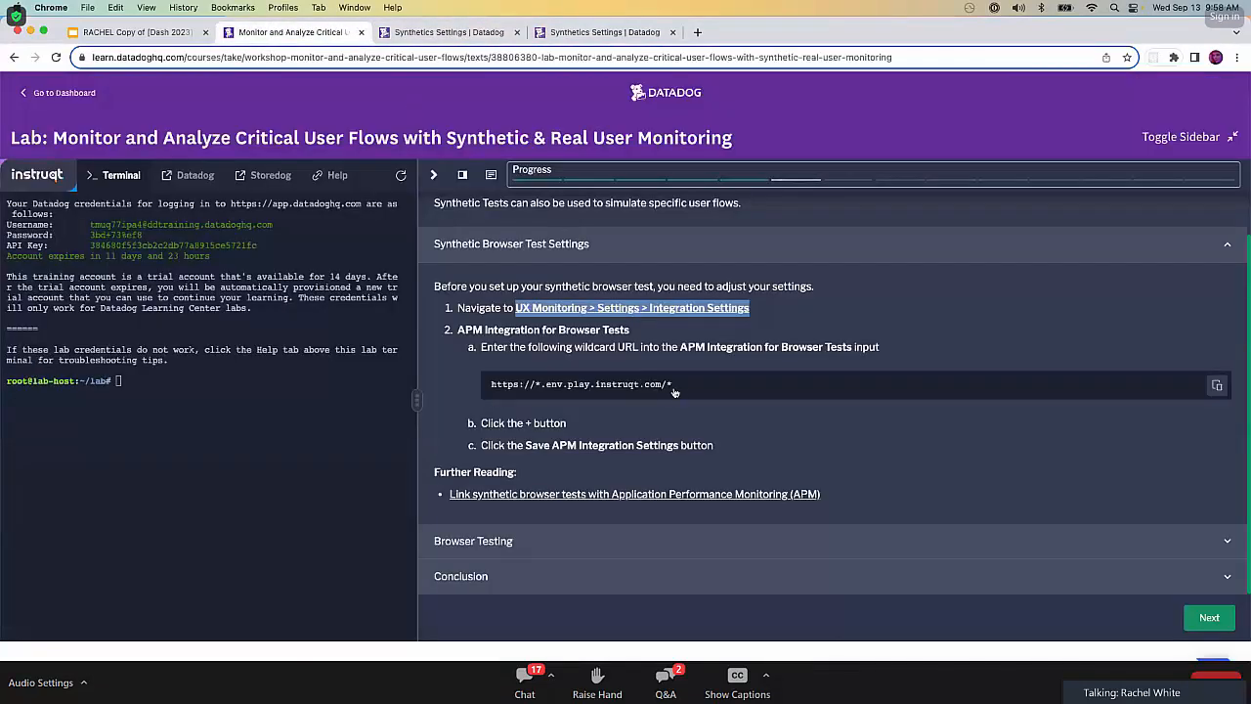
pyautogui.click(1218, 386)
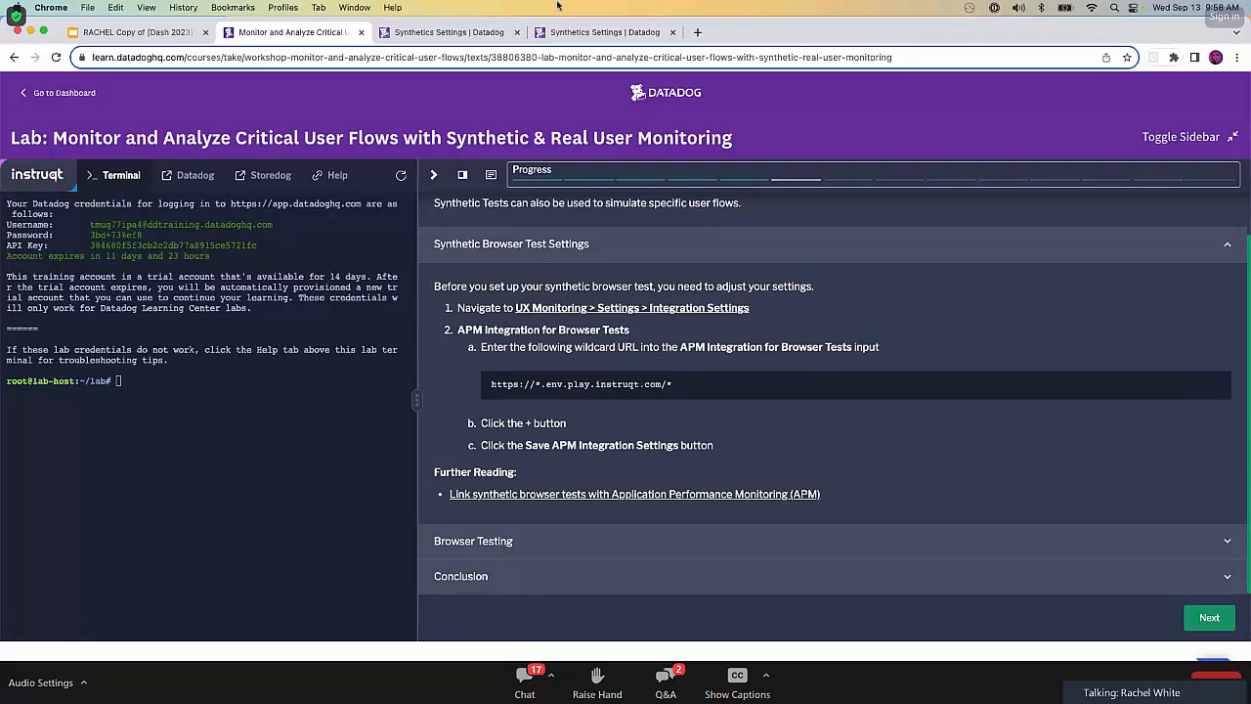
pyautogui.click(473, 33)
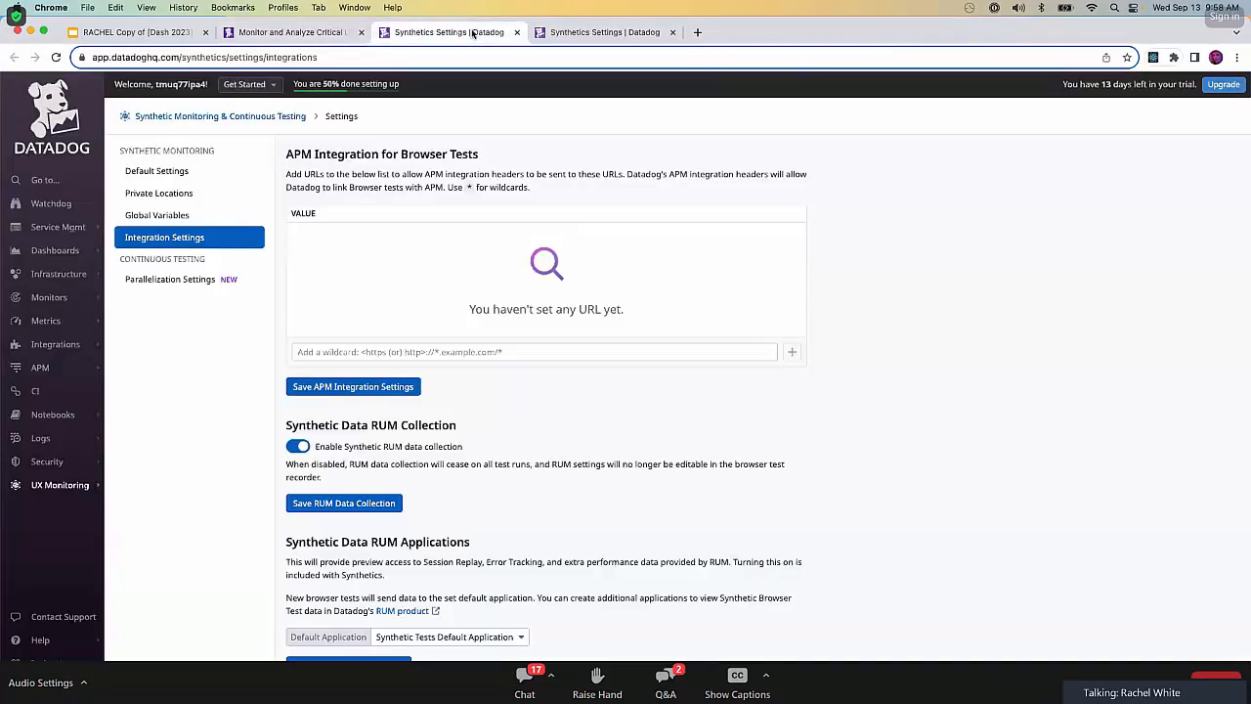
pyautogui.click(444, 350)
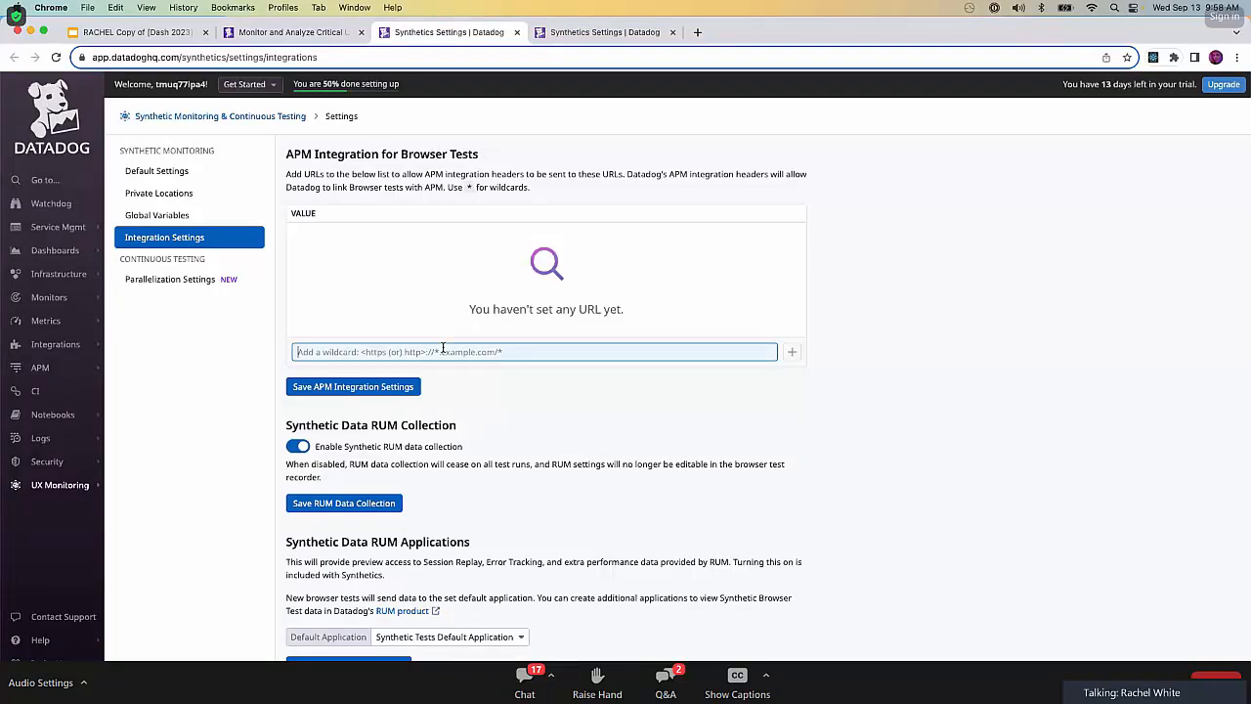
pyautogui.press('super+v')
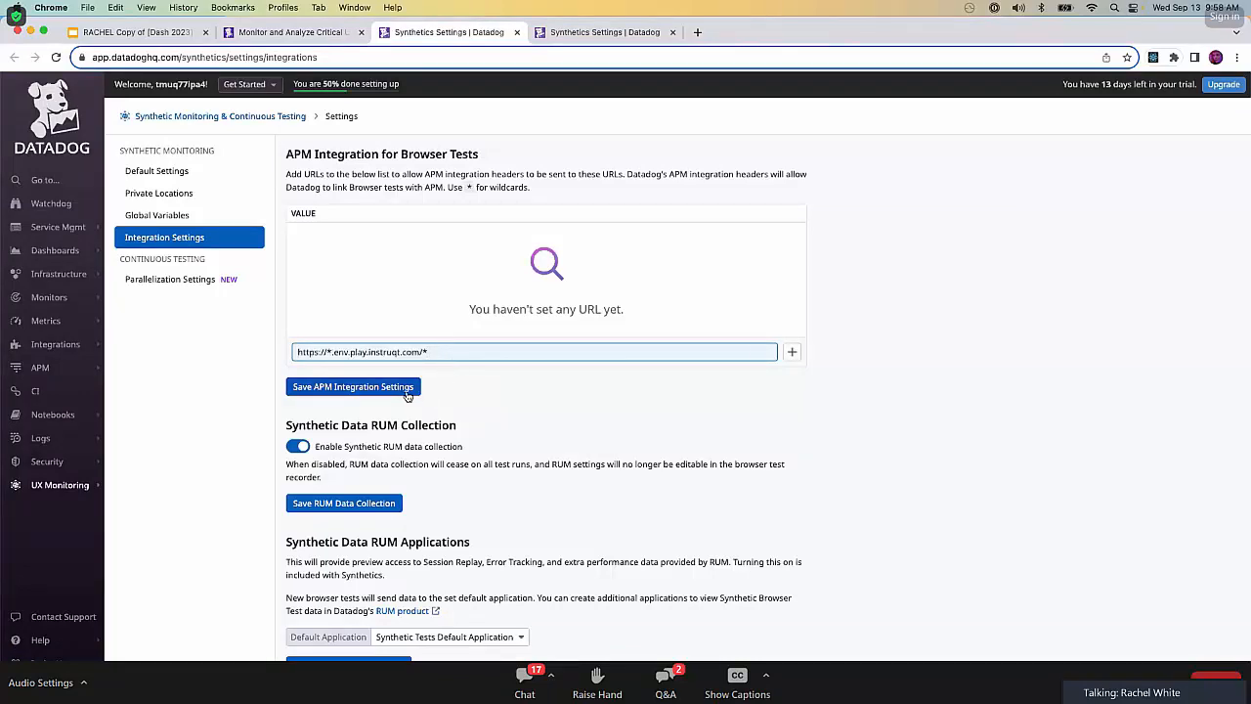
pyautogui.click(408, 391)
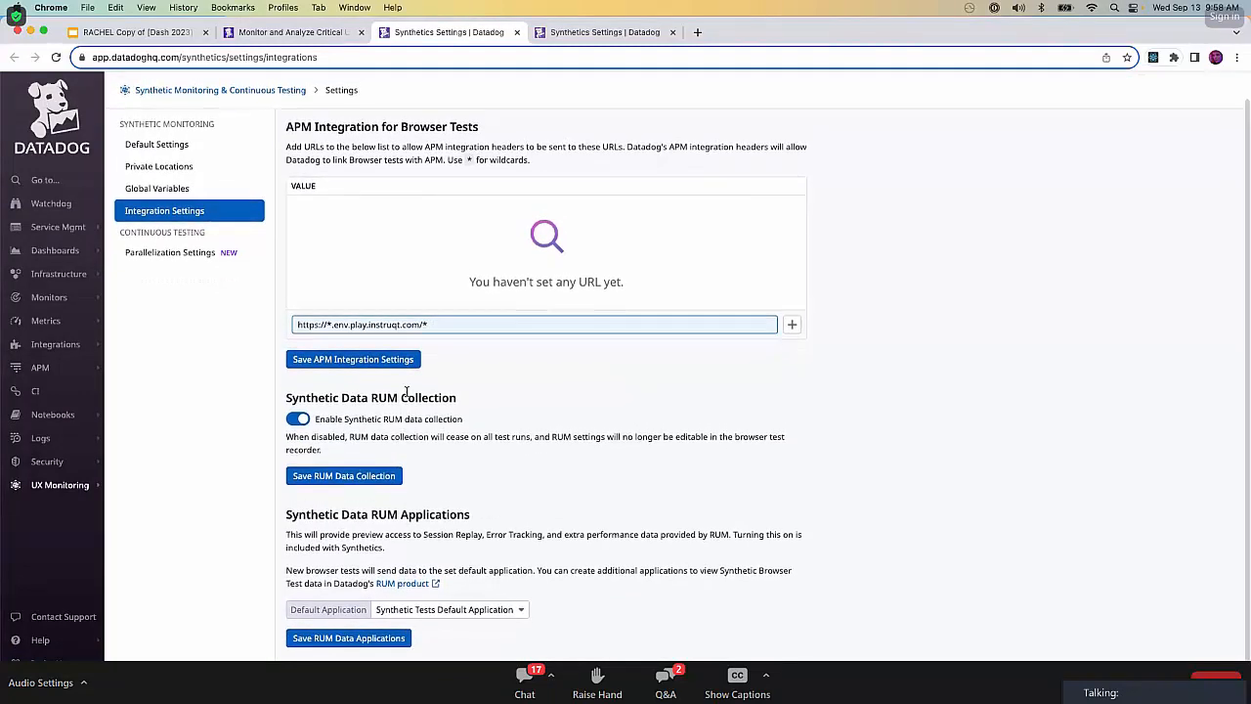
pyautogui.click(408, 390)
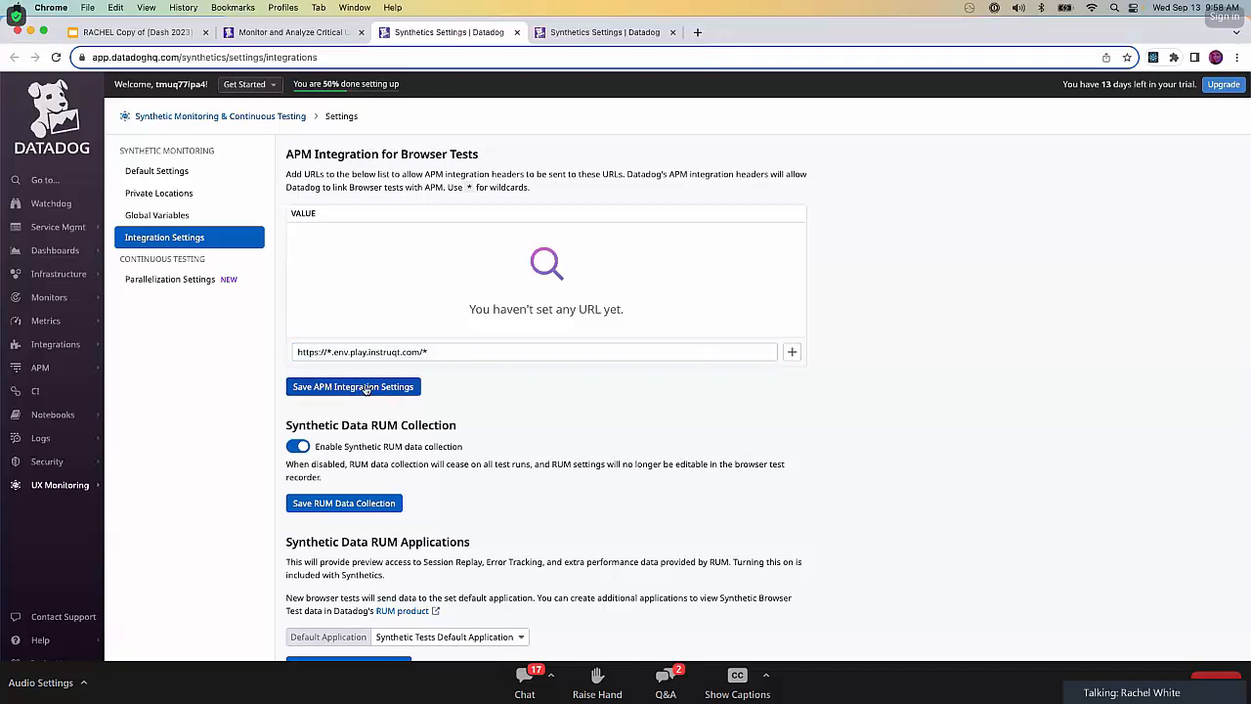
# Set the default application for Synthetic Data RUM Applications to Storedog and save the RUM application settings.
pyautogui.click(513, 550)
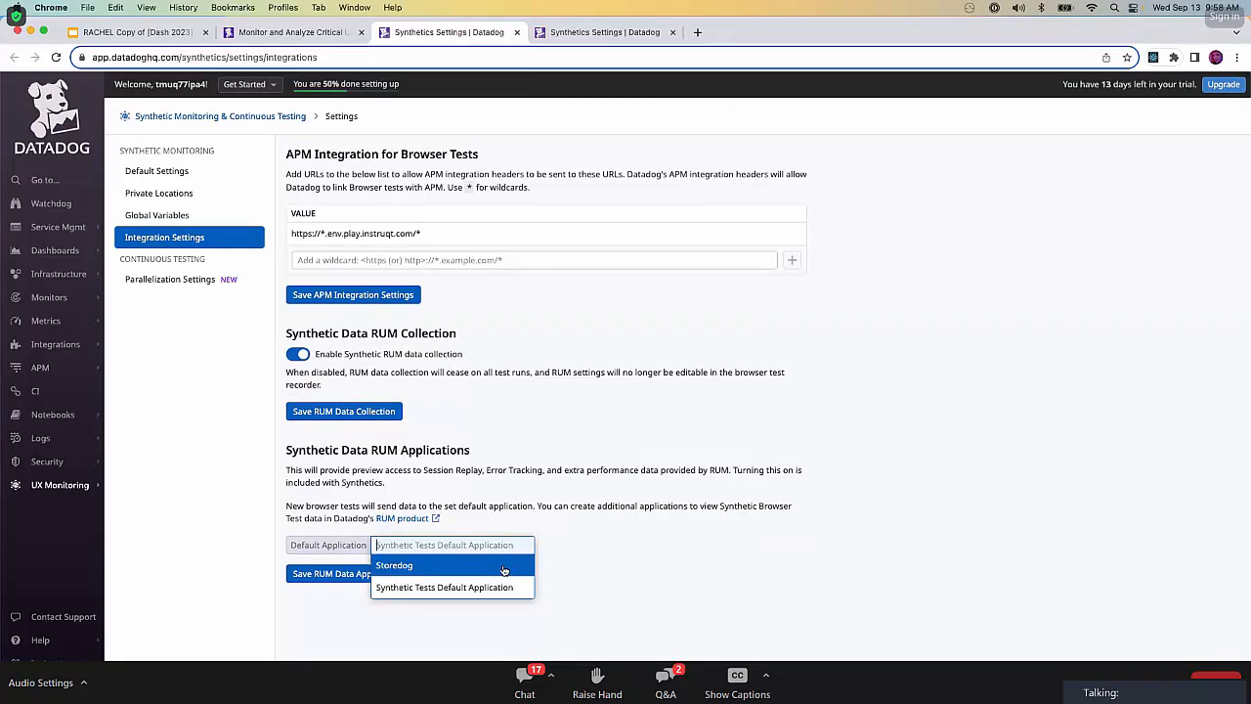
pyautogui.click(504, 567)
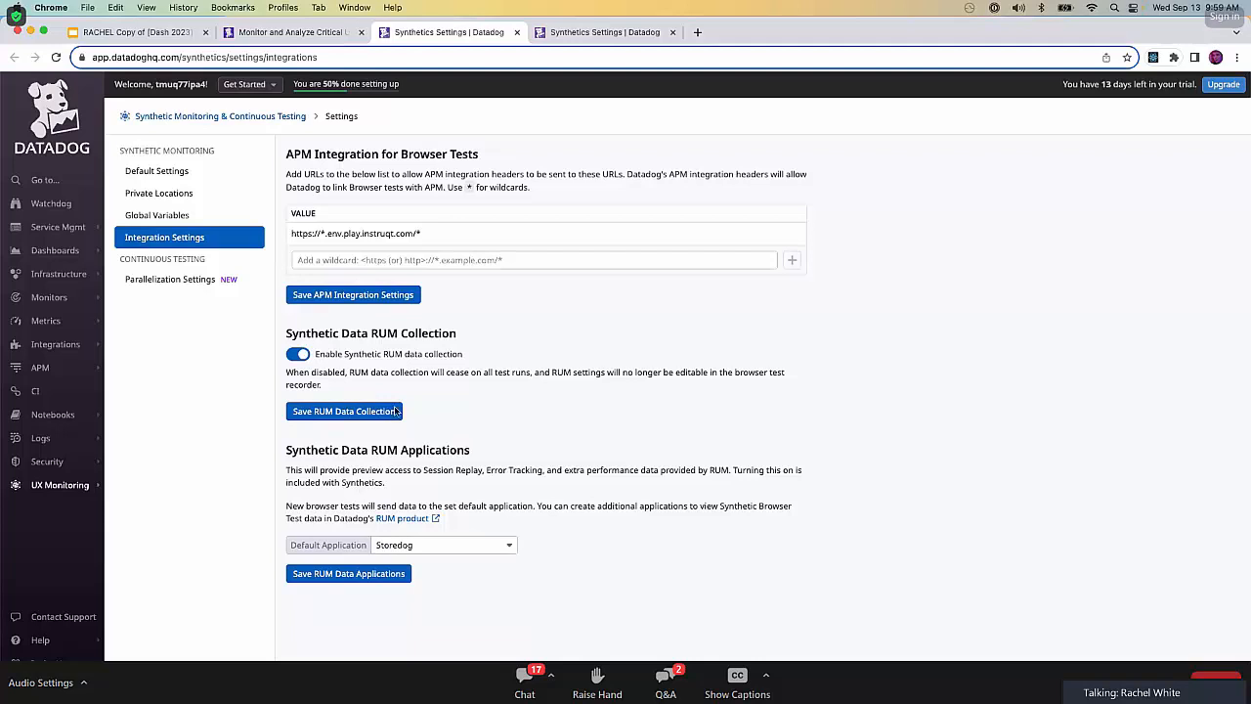
pyautogui.click(317, 575)
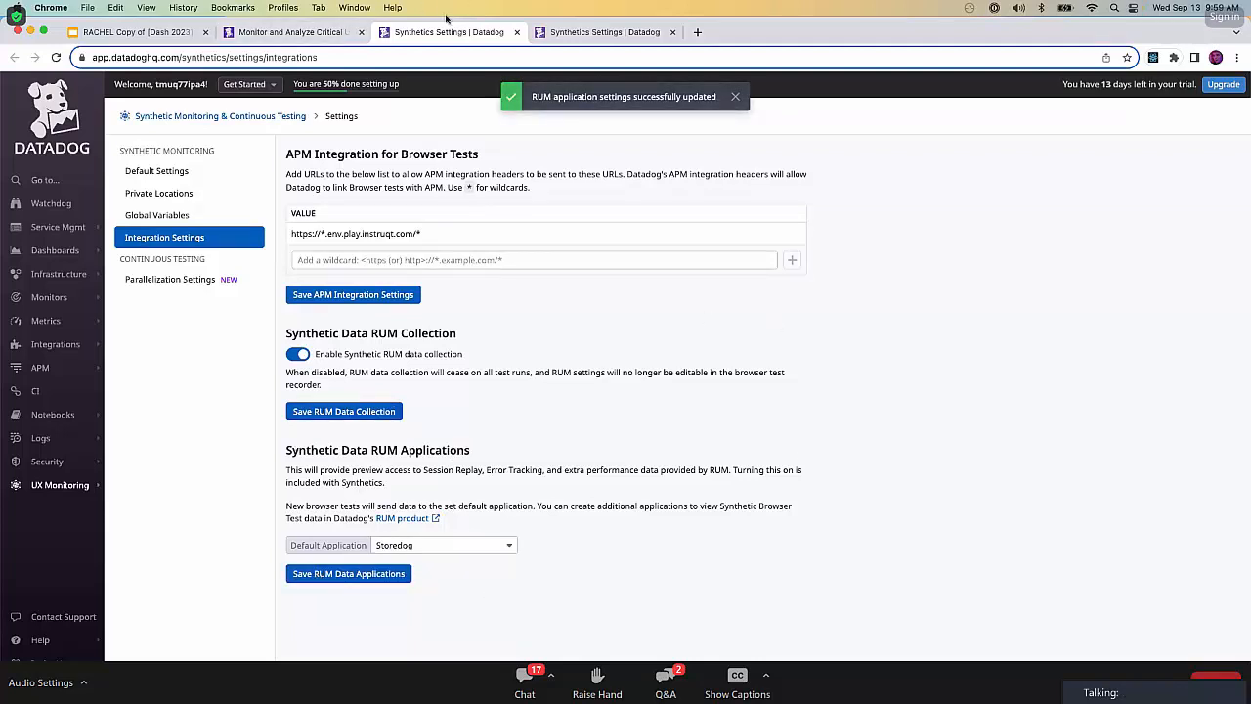
# Close the extra Synthetics settings page, return to the lab instructions, and expand the Browser Testing section.
pyautogui.click(517, 33)
pyautogui.click(339, 37)
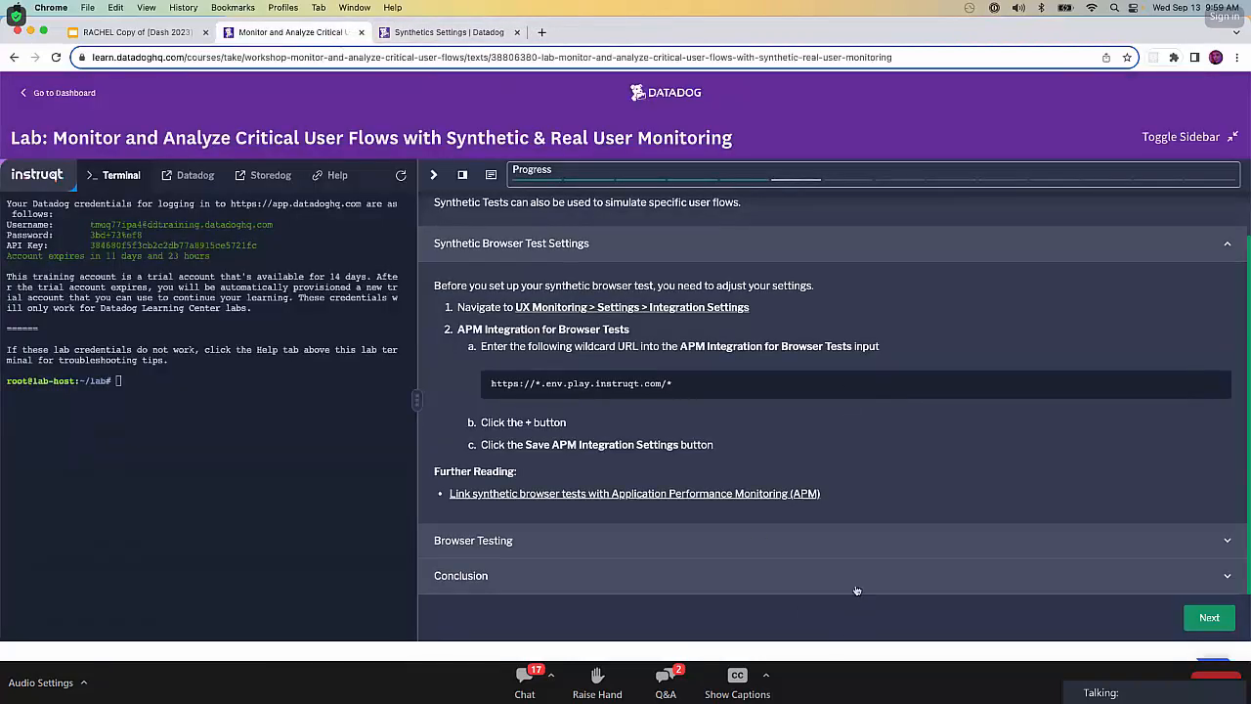
pyautogui.click(661, 545)
pyautogui.scroll(-3, 661, 548)
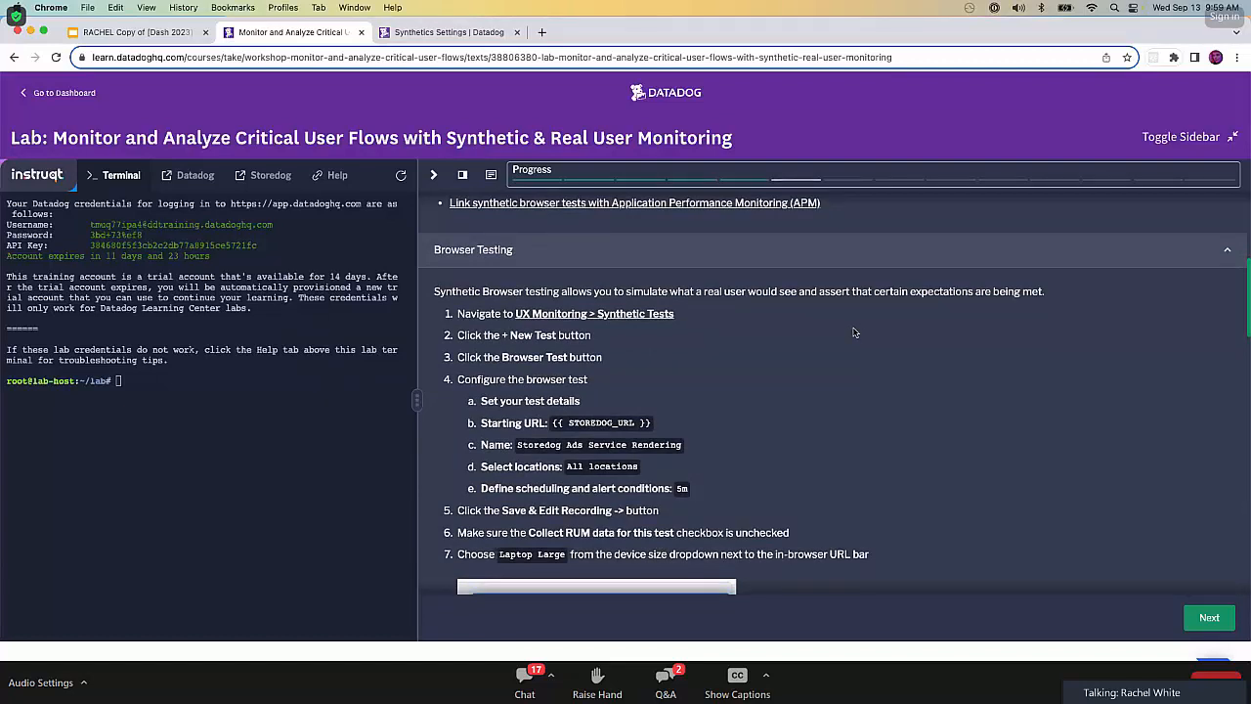
# Open the lab's linked UX Monitoring > Synthetic Tests page separately, closing the leftover settings page.
pyautogui.rightClick(653, 319)
pyautogui.click(699, 324)
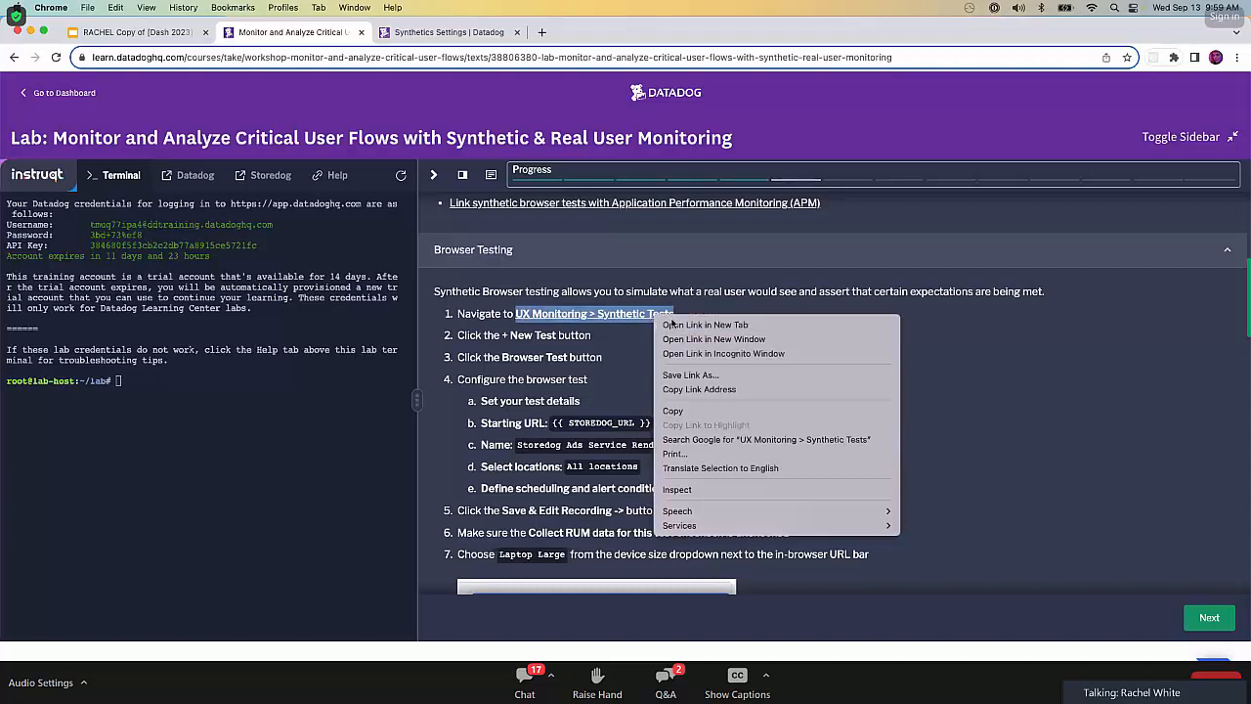
pyautogui.click(673, 32)
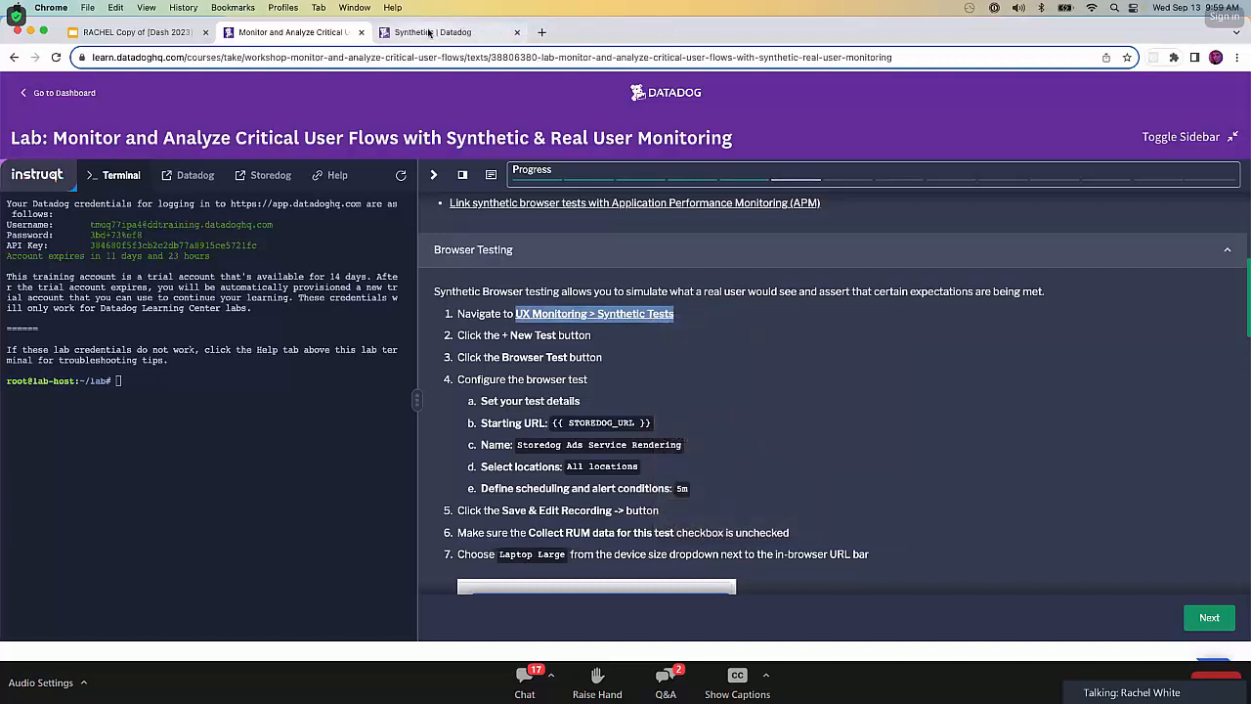
pyautogui.click(430, 34)
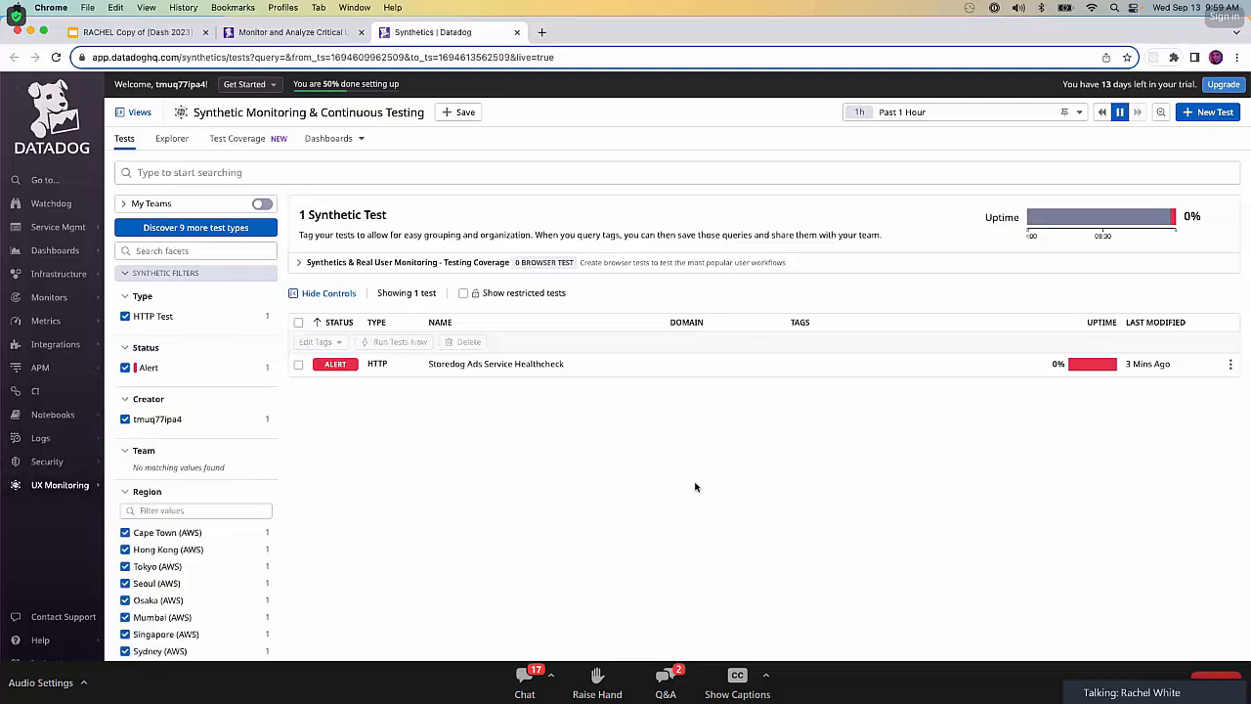
# Create a new synthetic Browser Test with the global variable {{ STOREDOG_URL }} as its starting URL.
pyautogui.click(1200, 118)
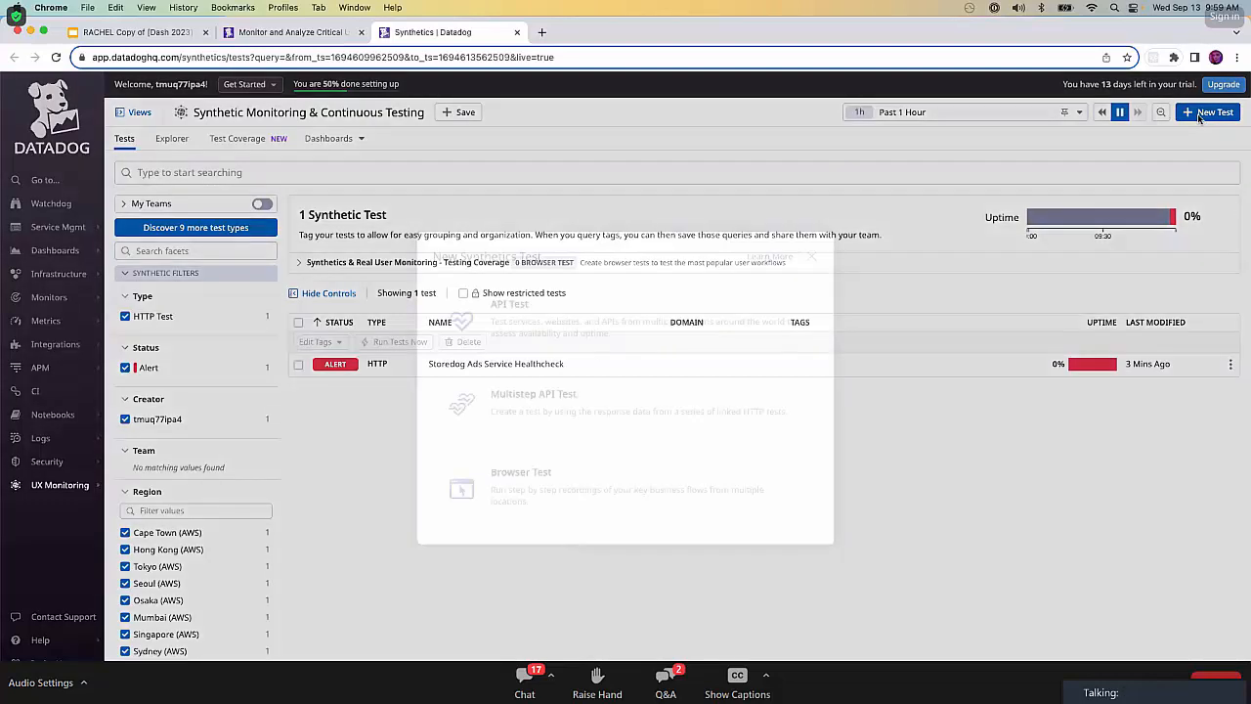
pyautogui.click(640, 492)
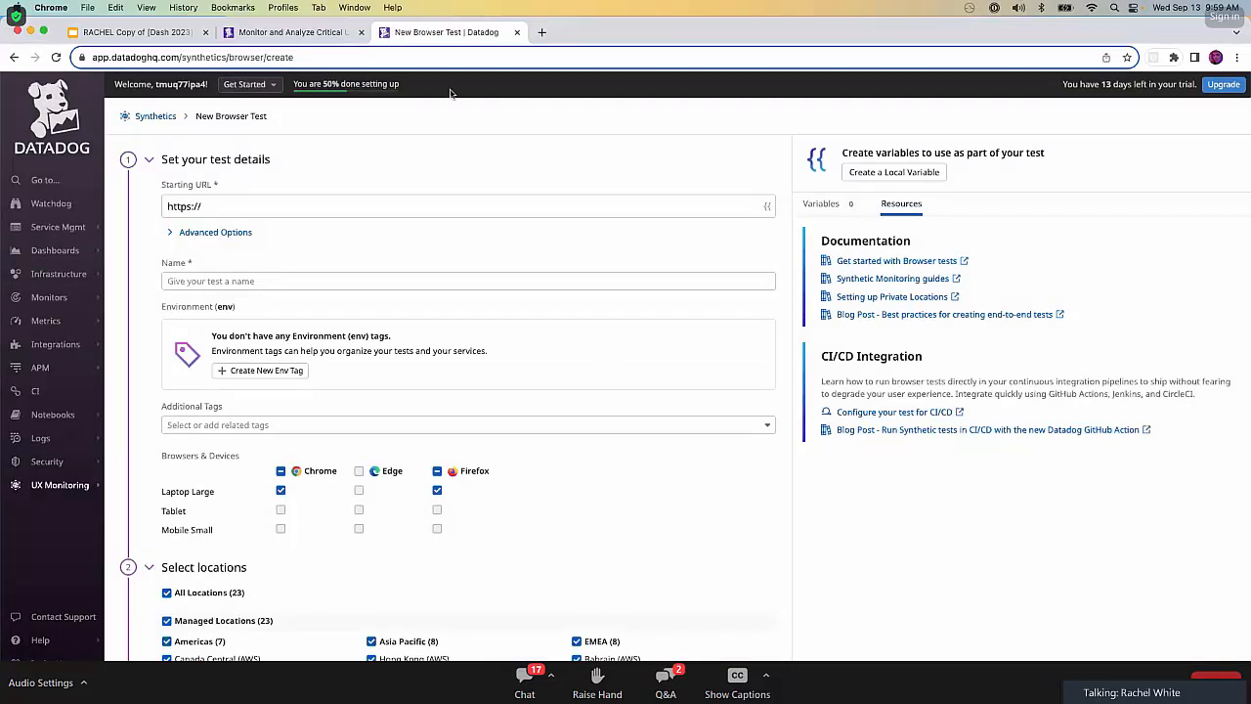
pyautogui.click(313, 198)
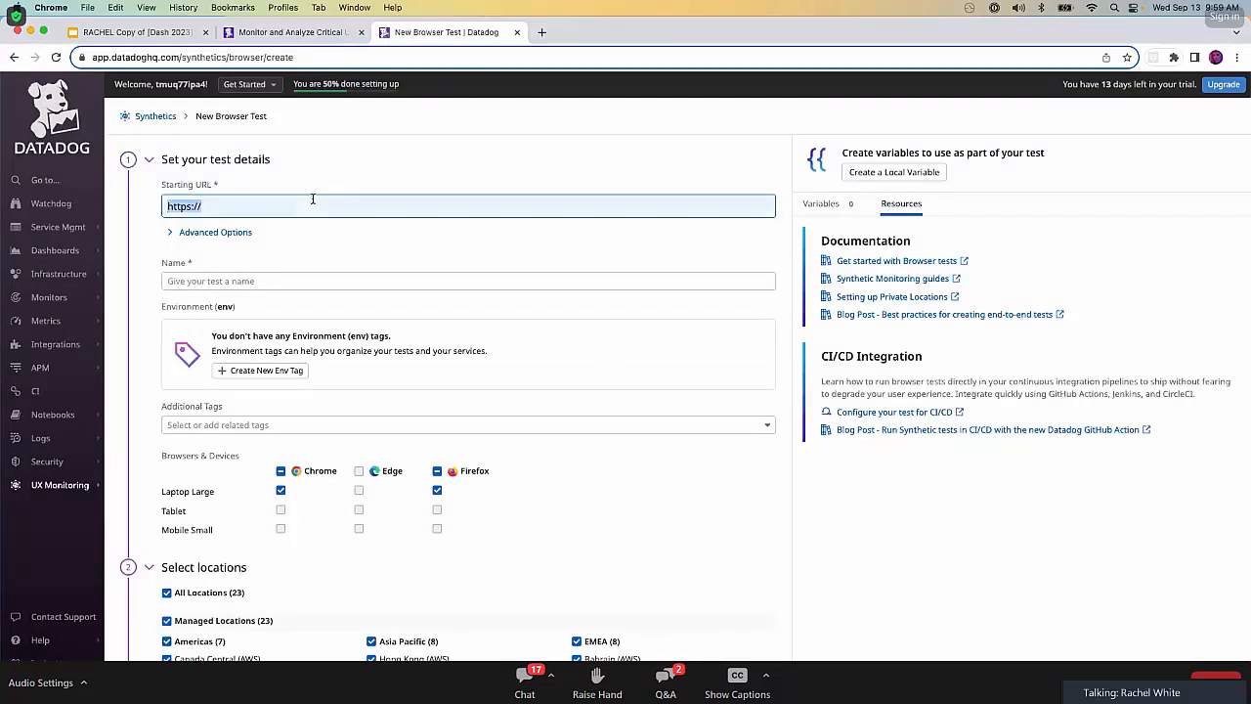
pyautogui.press('BackSpace')
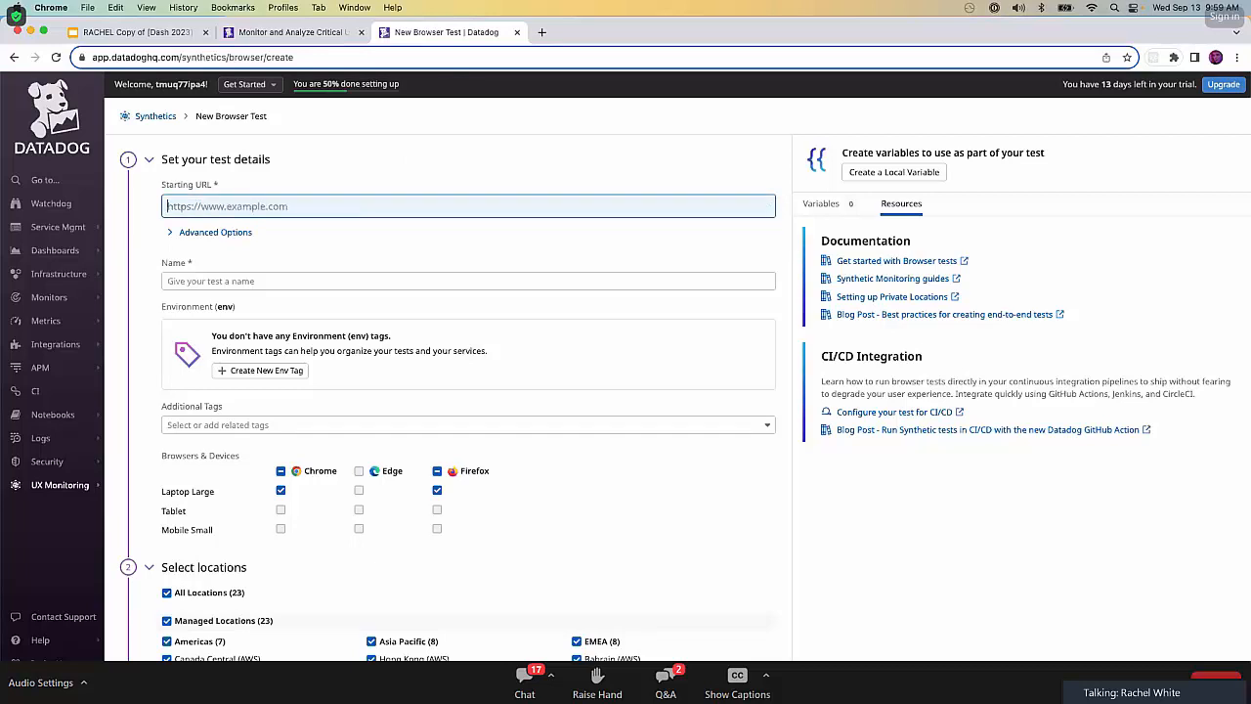
pyautogui.write('{{')
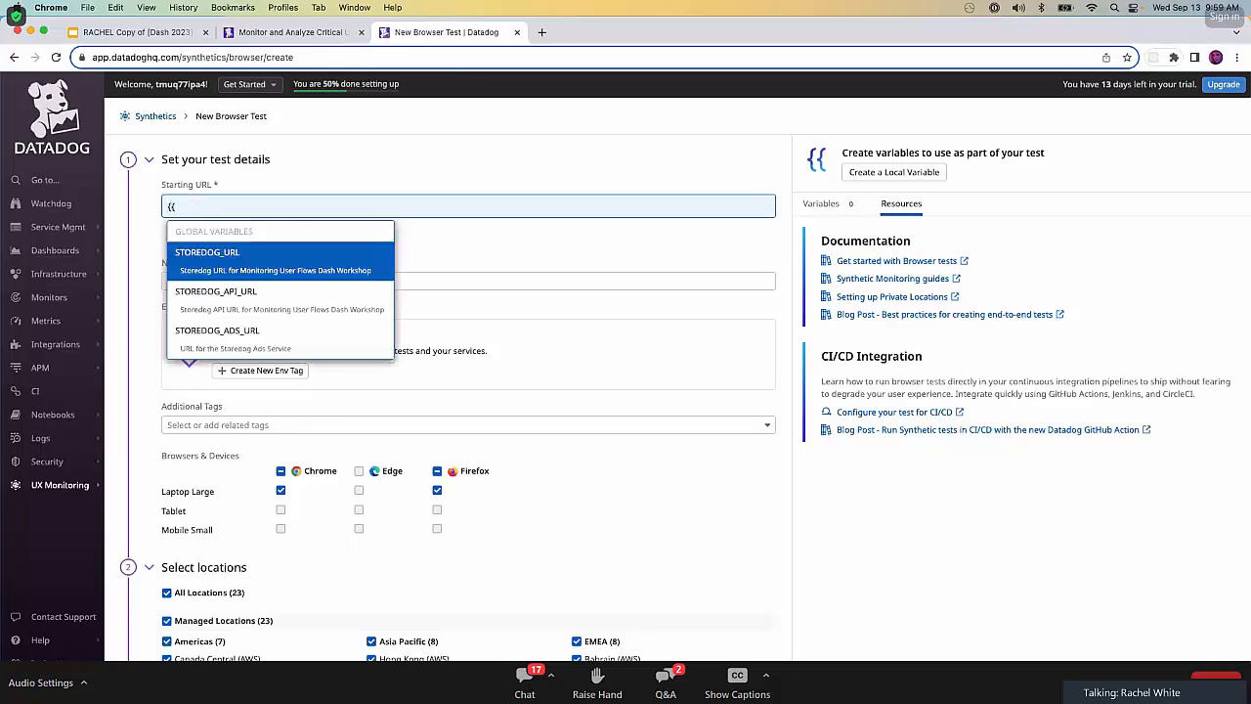
pyautogui.click(294, 266)
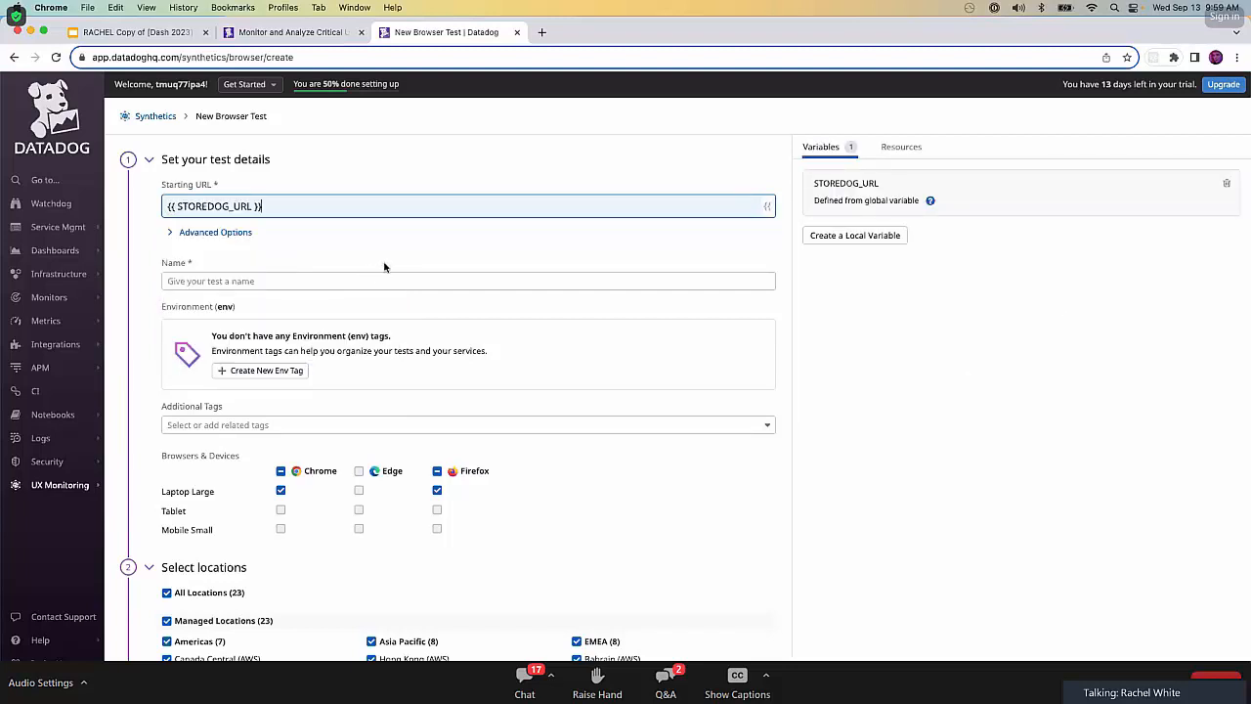
# Name the browser test Storedog Ads Service Rendering.
pyautogui.click(339, 286)
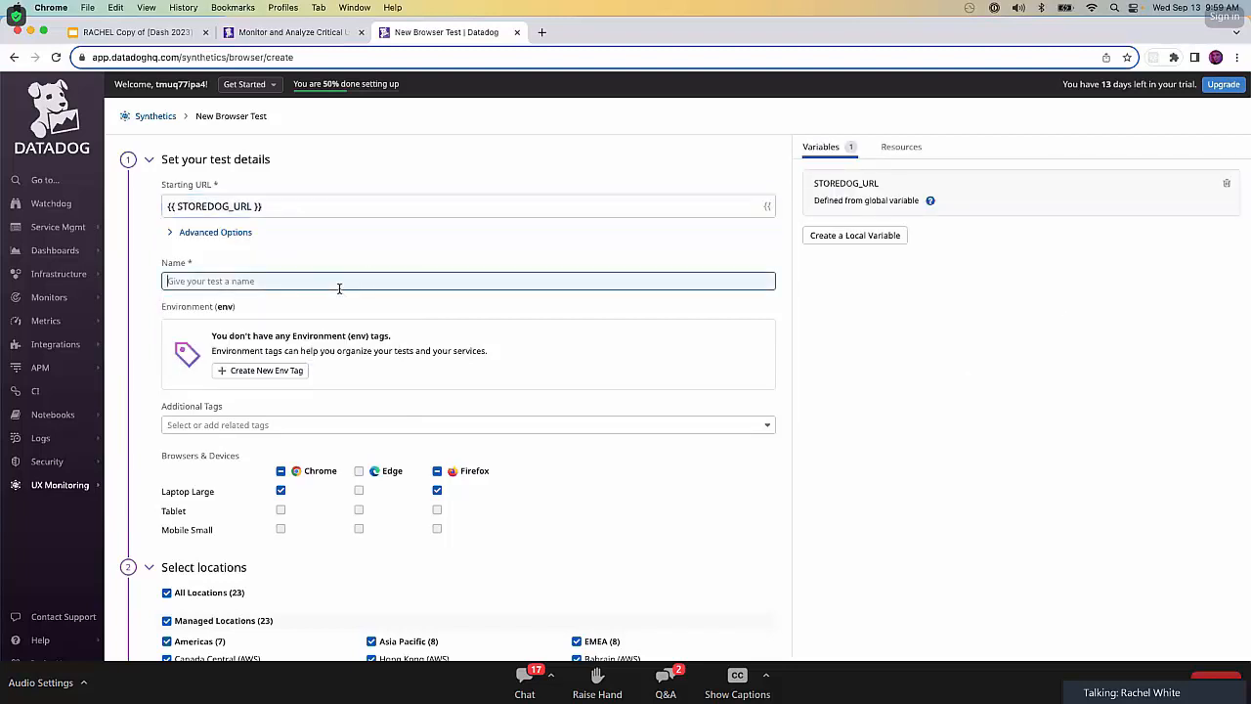
pyautogui.write('Storedog Ads Service Re')
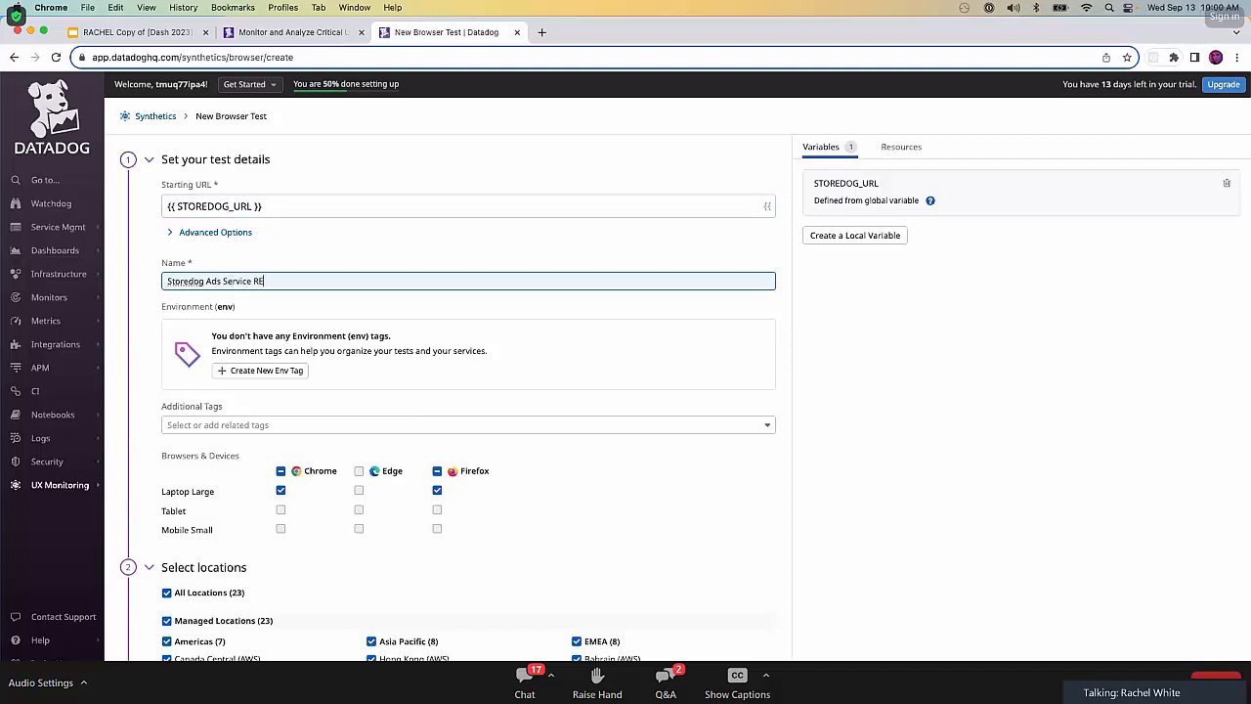
pyautogui.write('ndering')
# Check the test's locations and 5m schedule, and save the test to edit its recording.
pyautogui.scroll(-2, 245, 470)
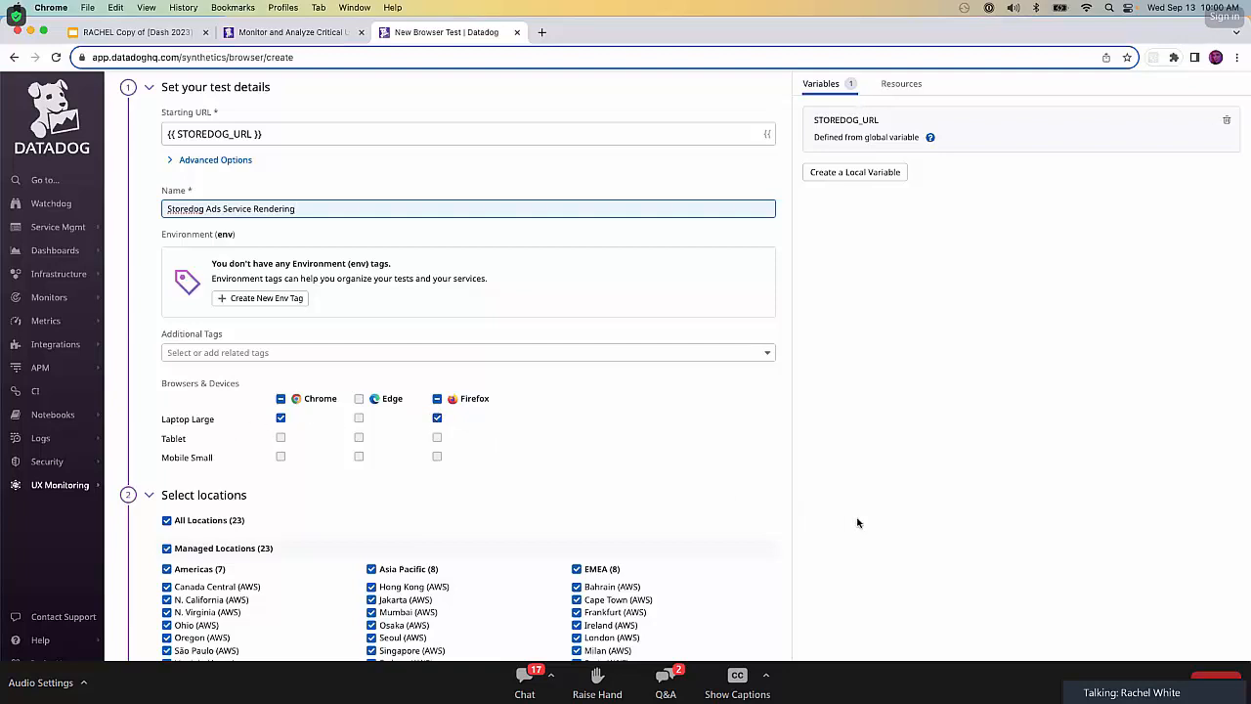
pyautogui.scroll(-3, 857, 523)
pyautogui.scroll(-1, 450, 564)
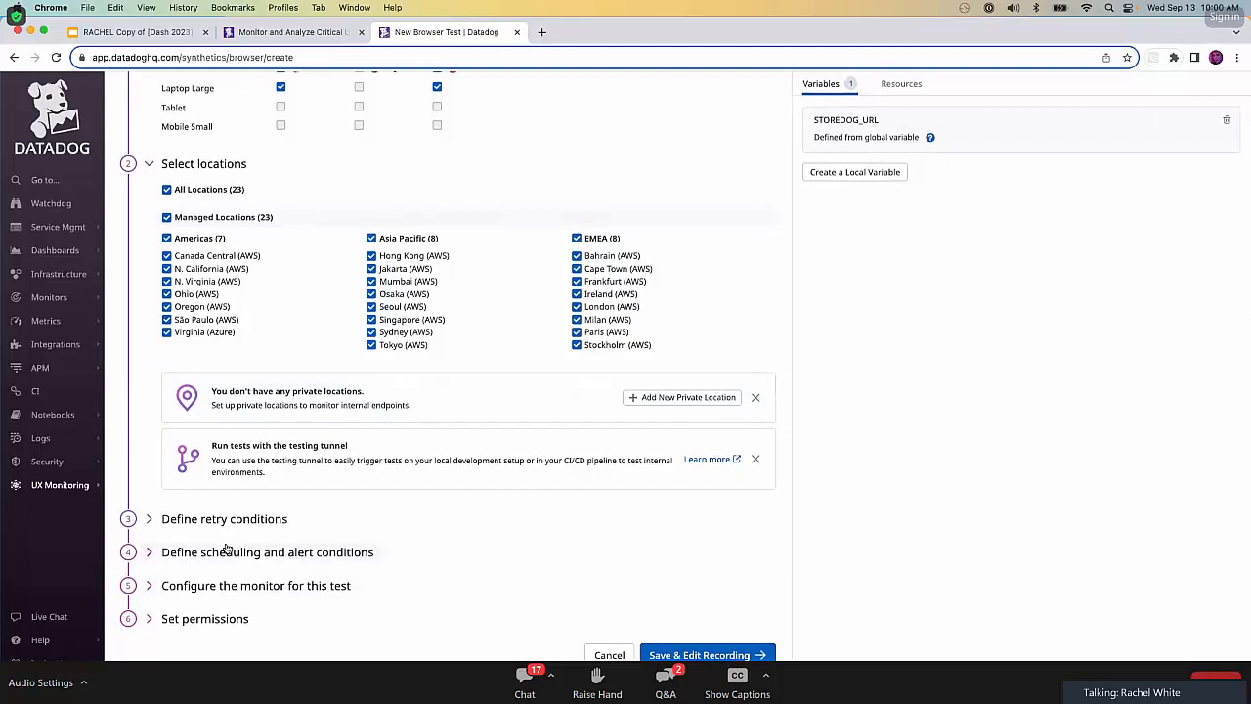
pyautogui.click(226, 550)
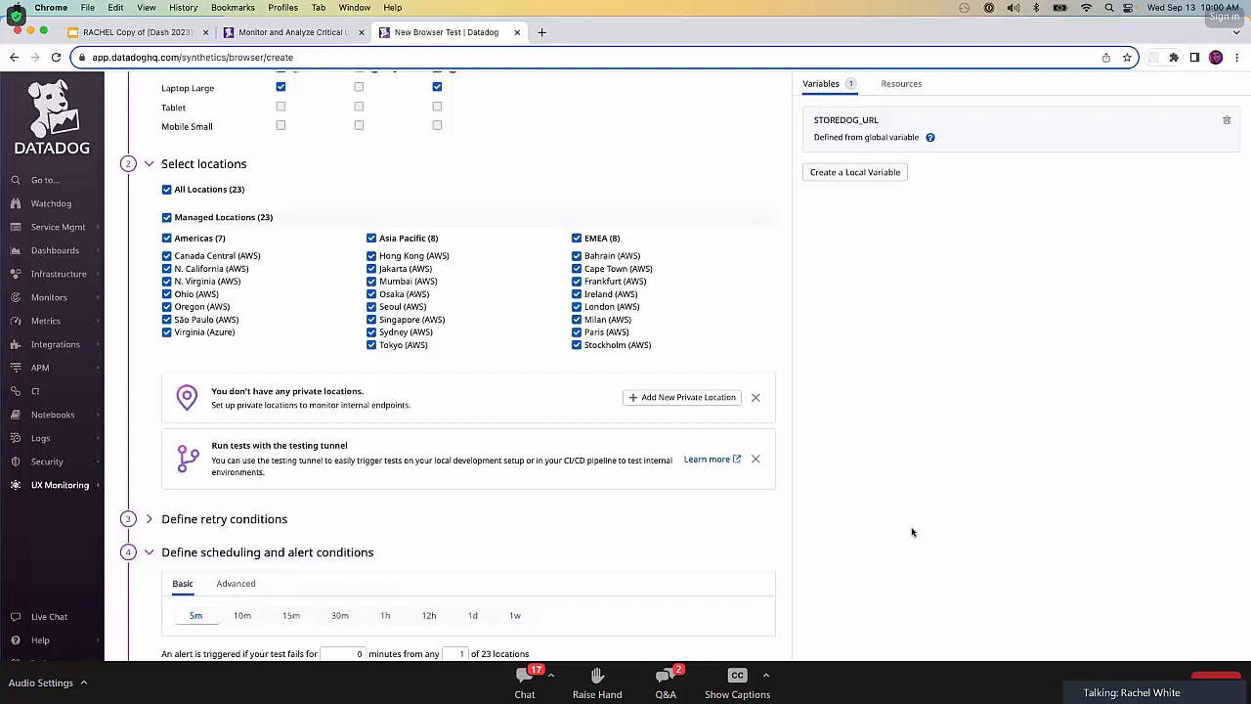
pyautogui.scroll(-3, 910, 534)
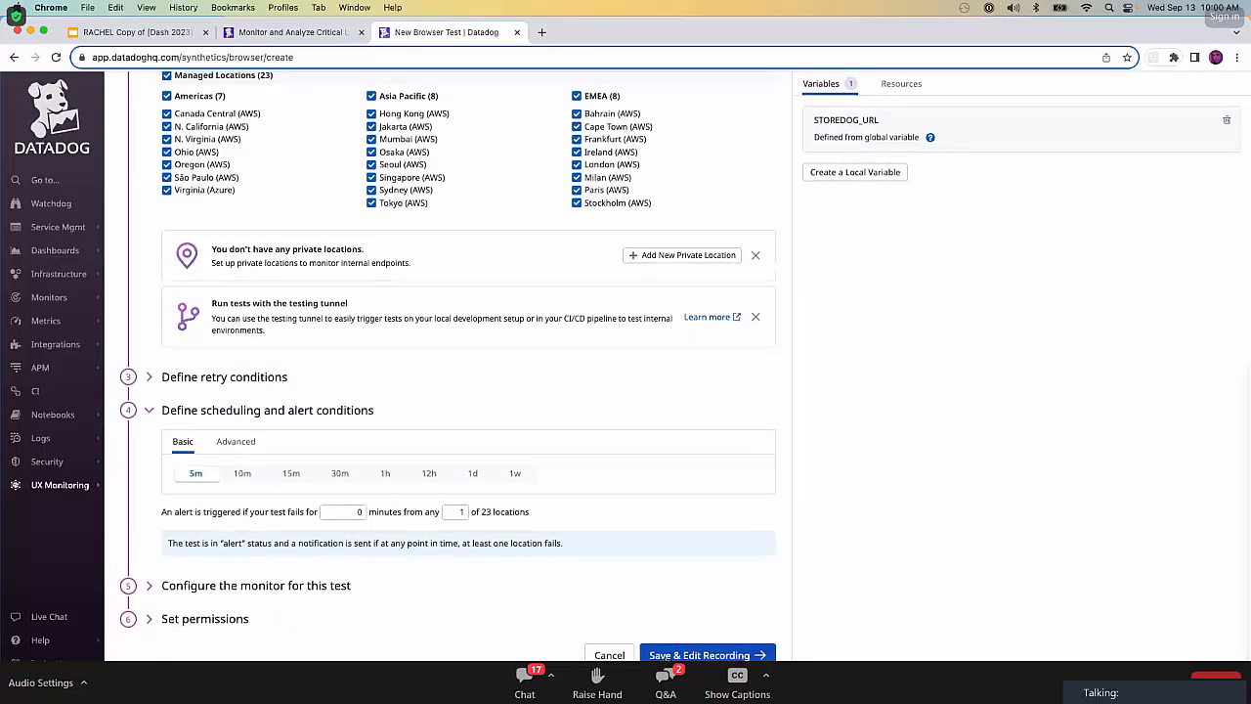
pyautogui.click(701, 655)
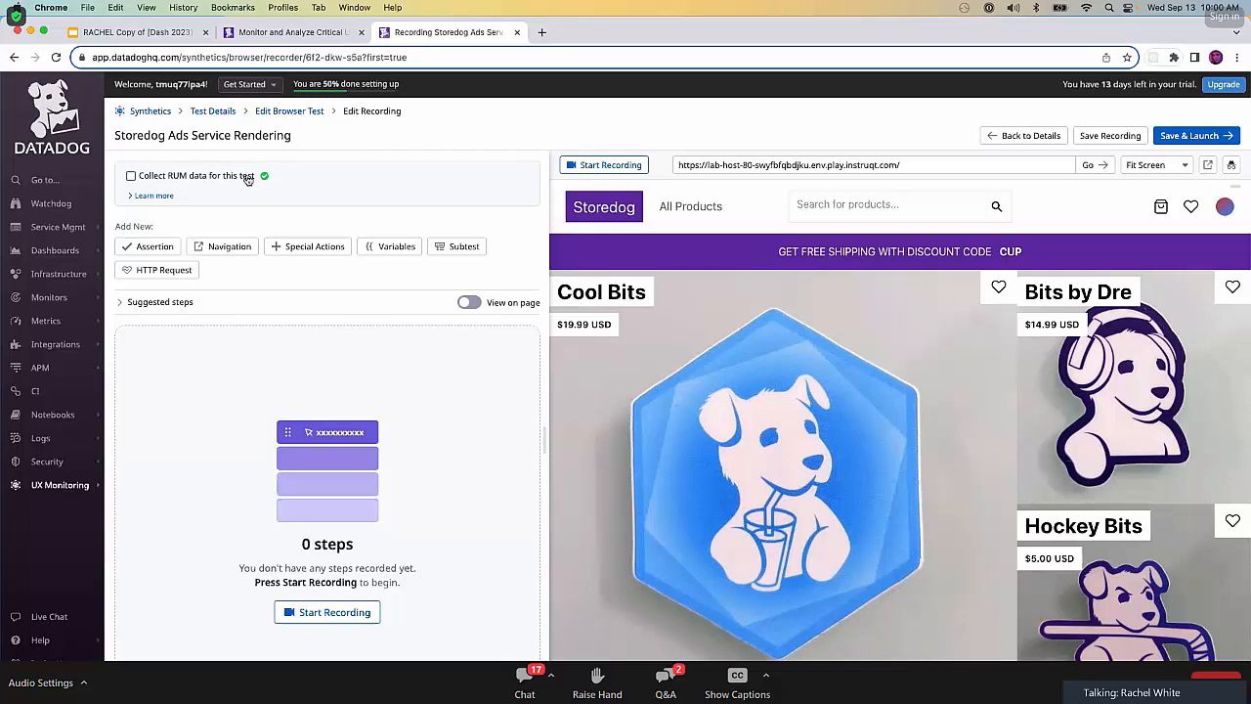
# Set the recorder's preview device size to Laptop Large.
pyautogui.scroll(-4, 945, 568)
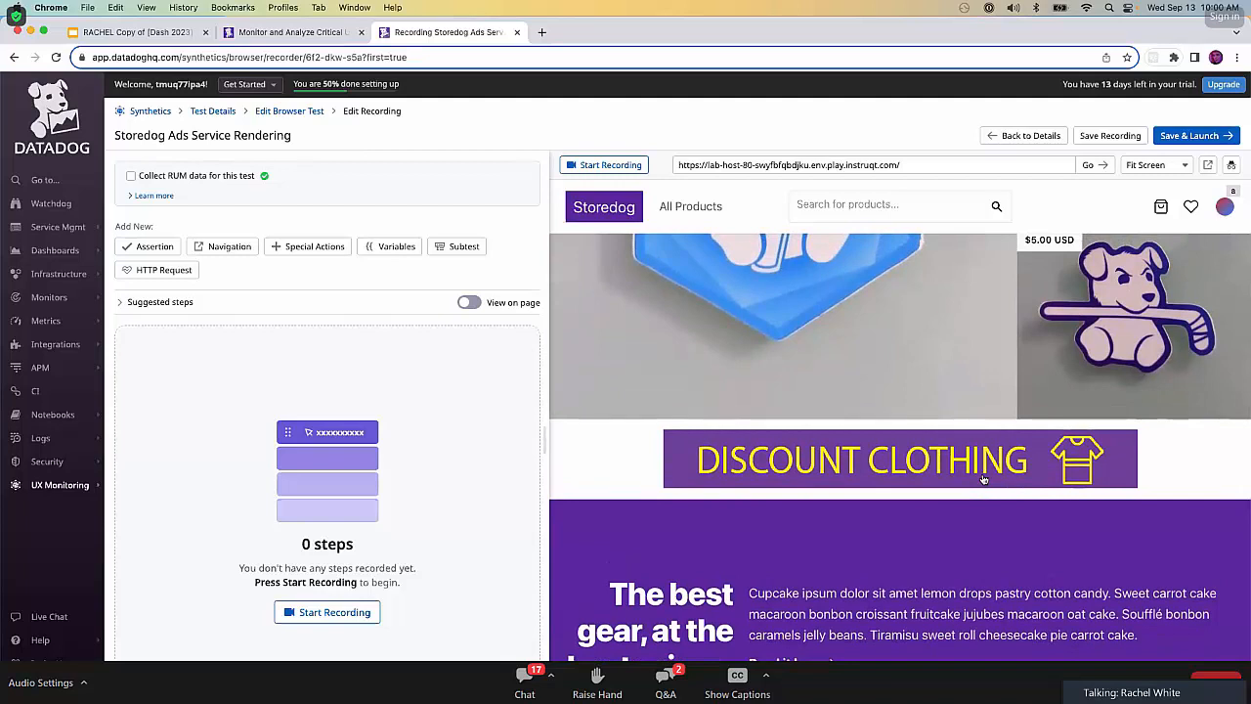
pyautogui.click(1173, 168)
pyautogui.click(1178, 210)
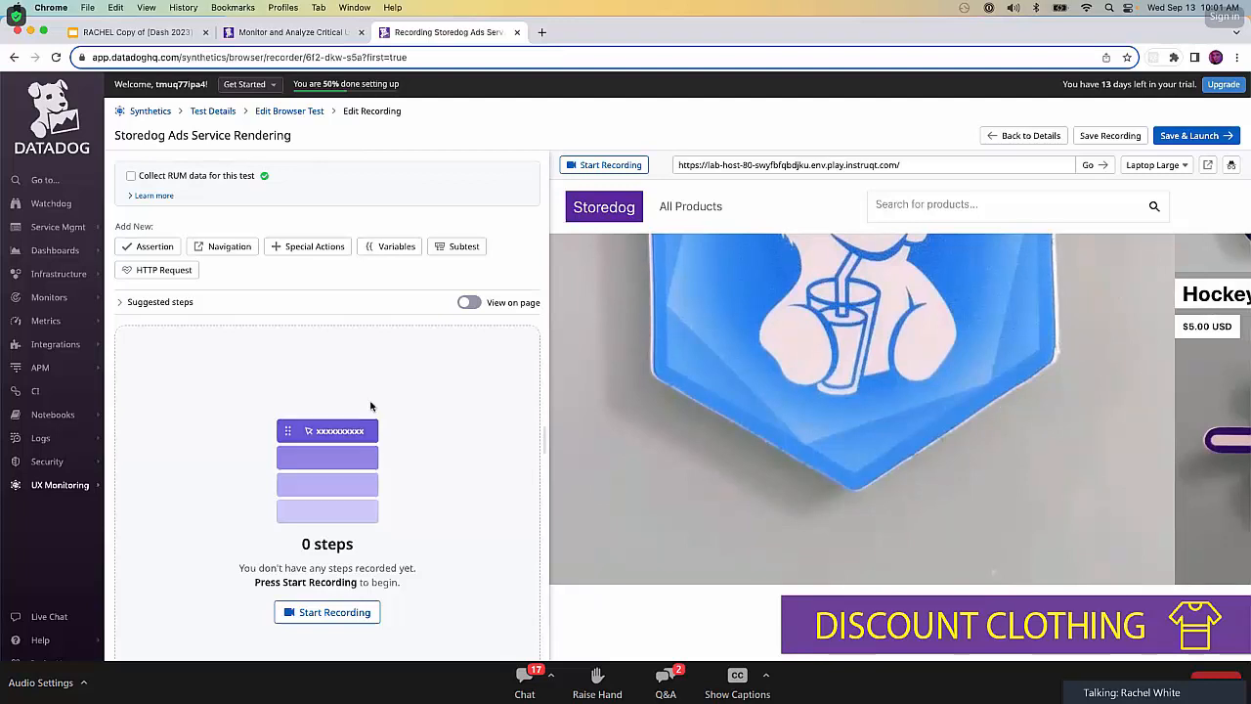
# Add a Wait step of 10 seconds to the browser test recording.
pyautogui.click(308, 246)
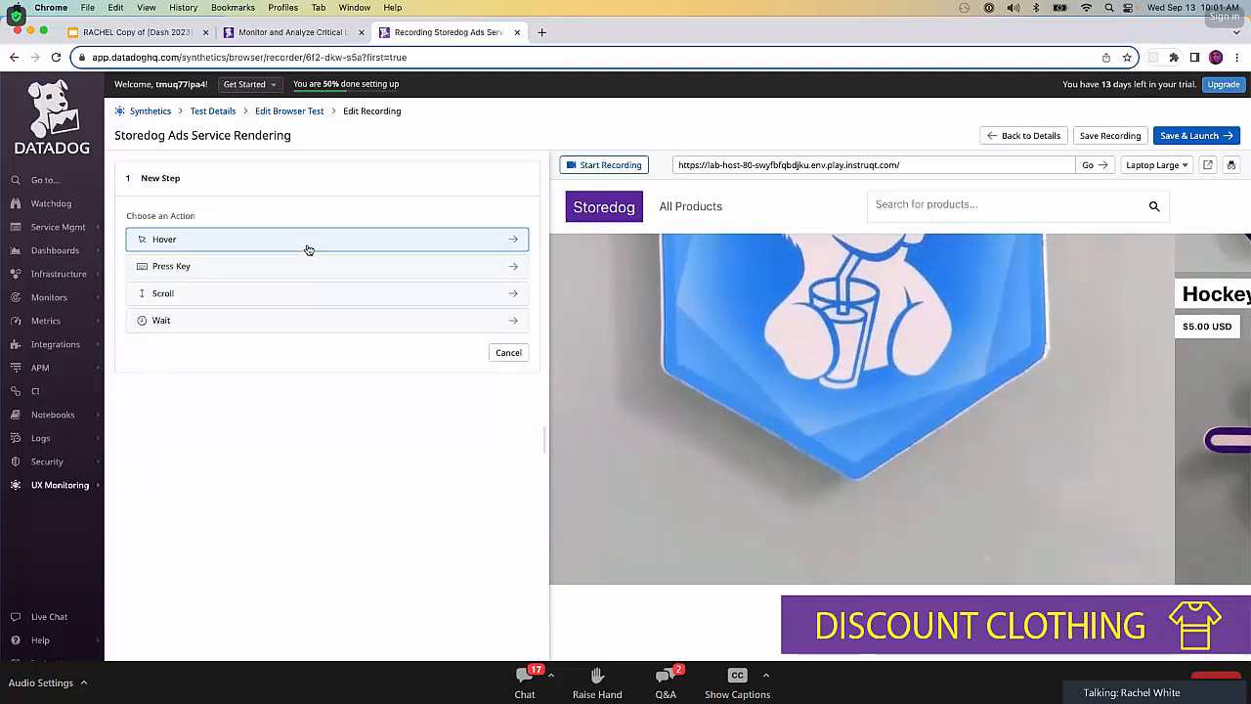
pyautogui.click(294, 321)
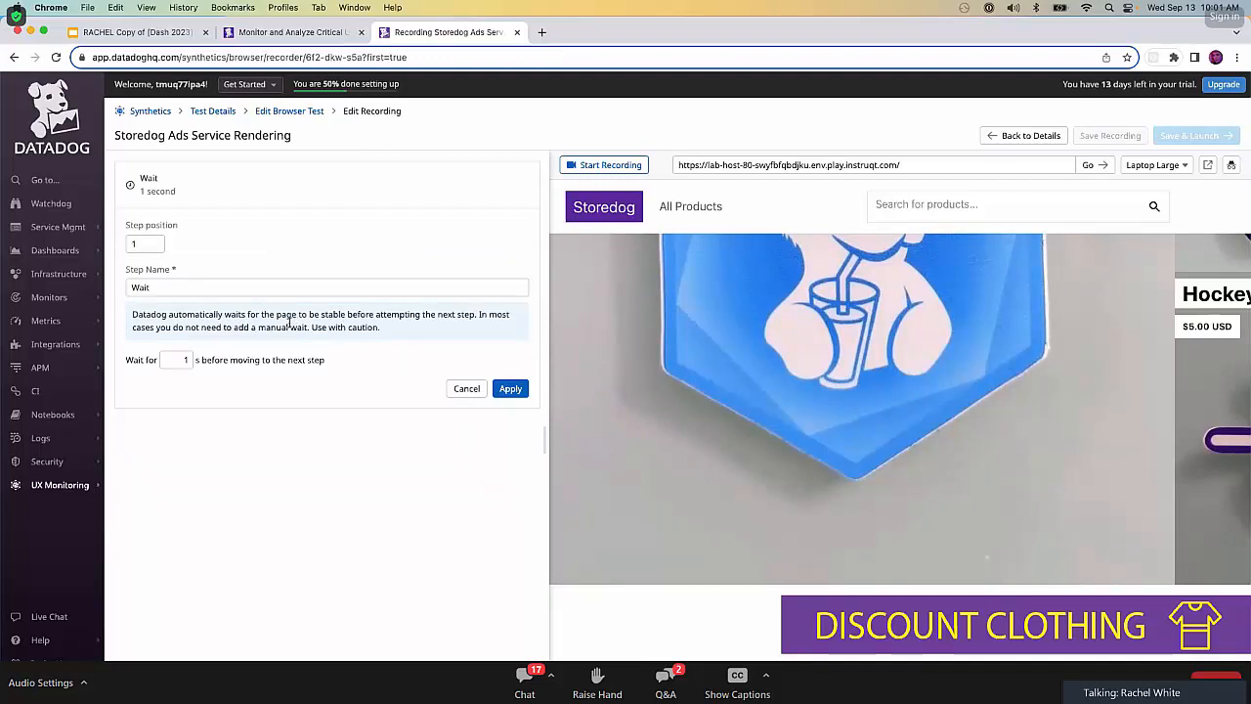
pyautogui.click(186, 360)
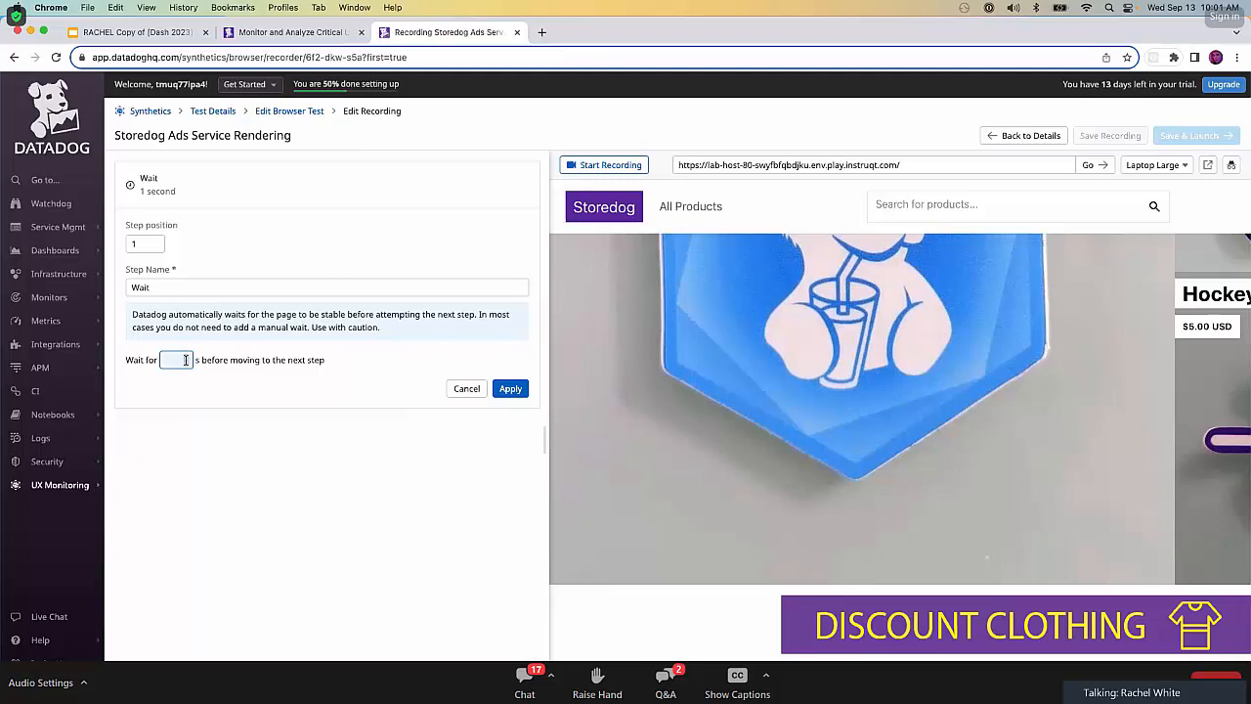
pyautogui.write('10')
pyautogui.click(498, 390)
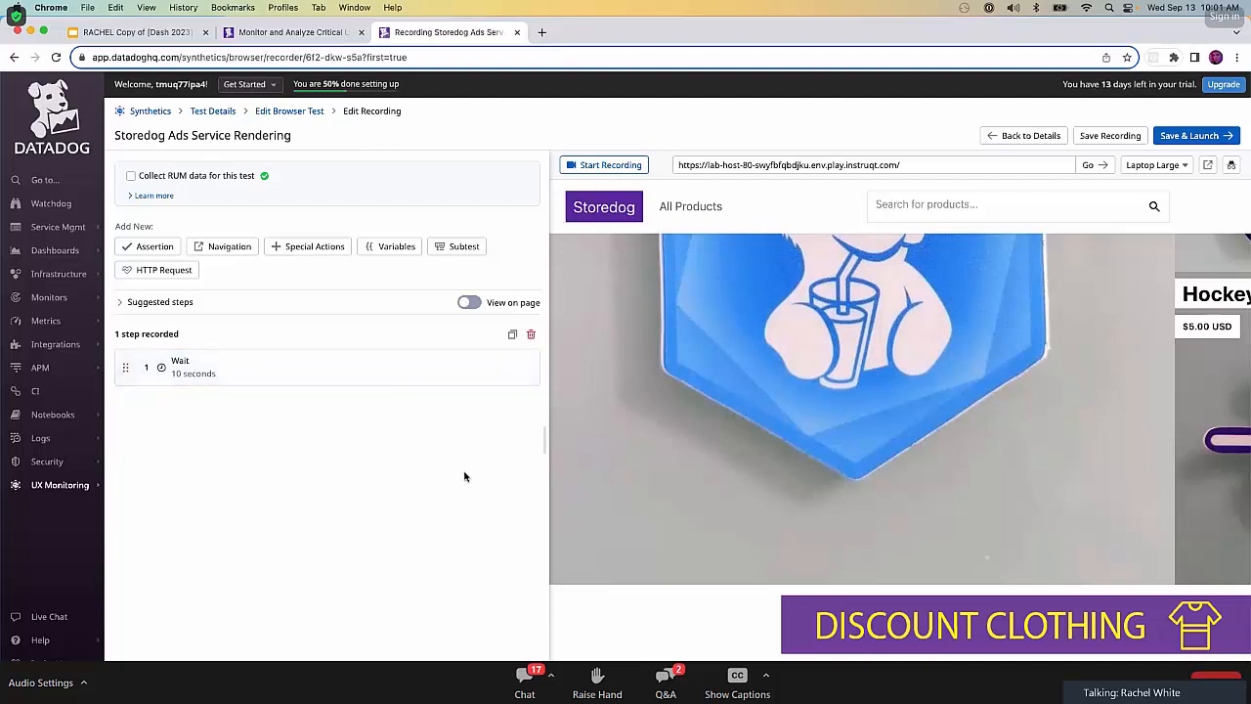
# Add an assertion that an element is present, targeting the Discount Clothing ad banner on the Storedog page.
pyautogui.click(167, 252)
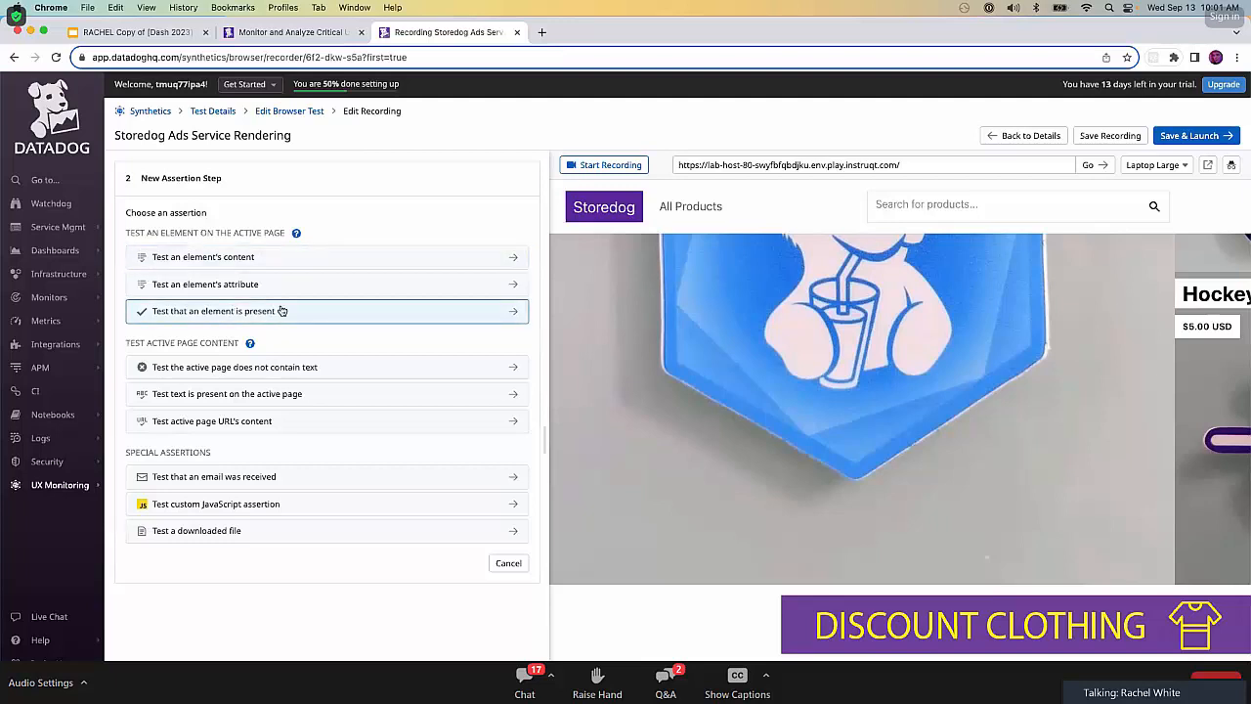
pyautogui.click(313, 313)
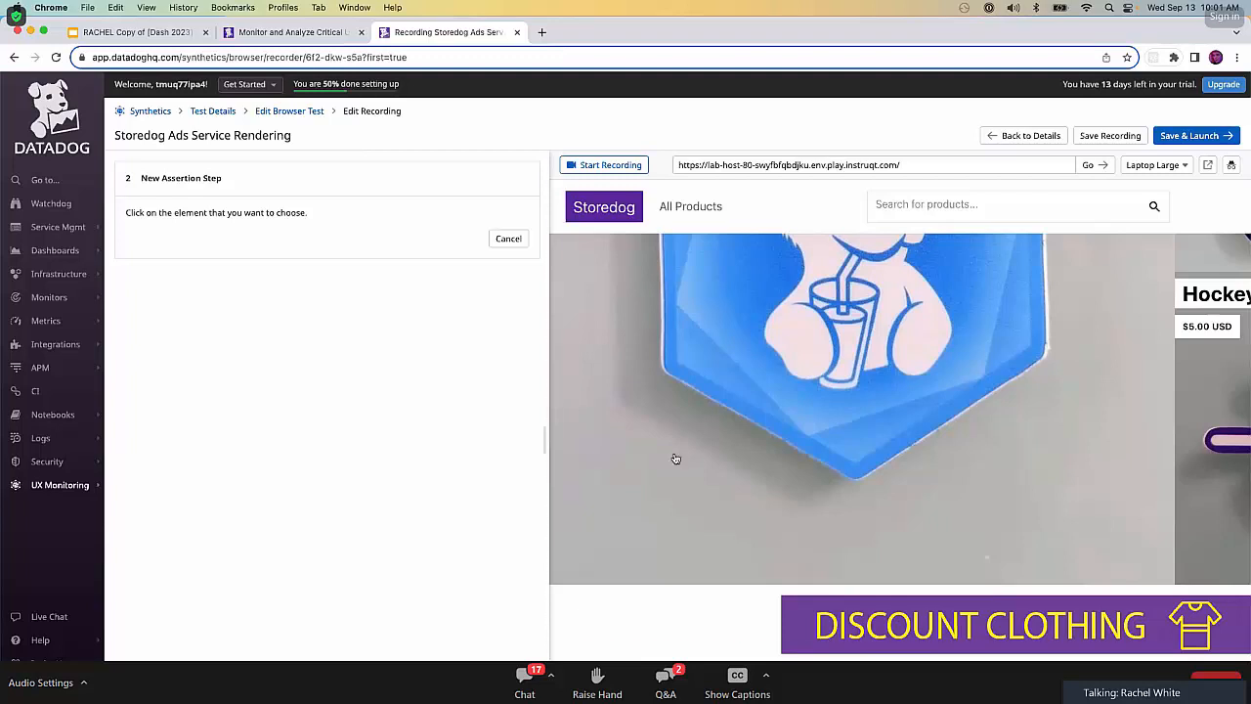
pyautogui.click(892, 637)
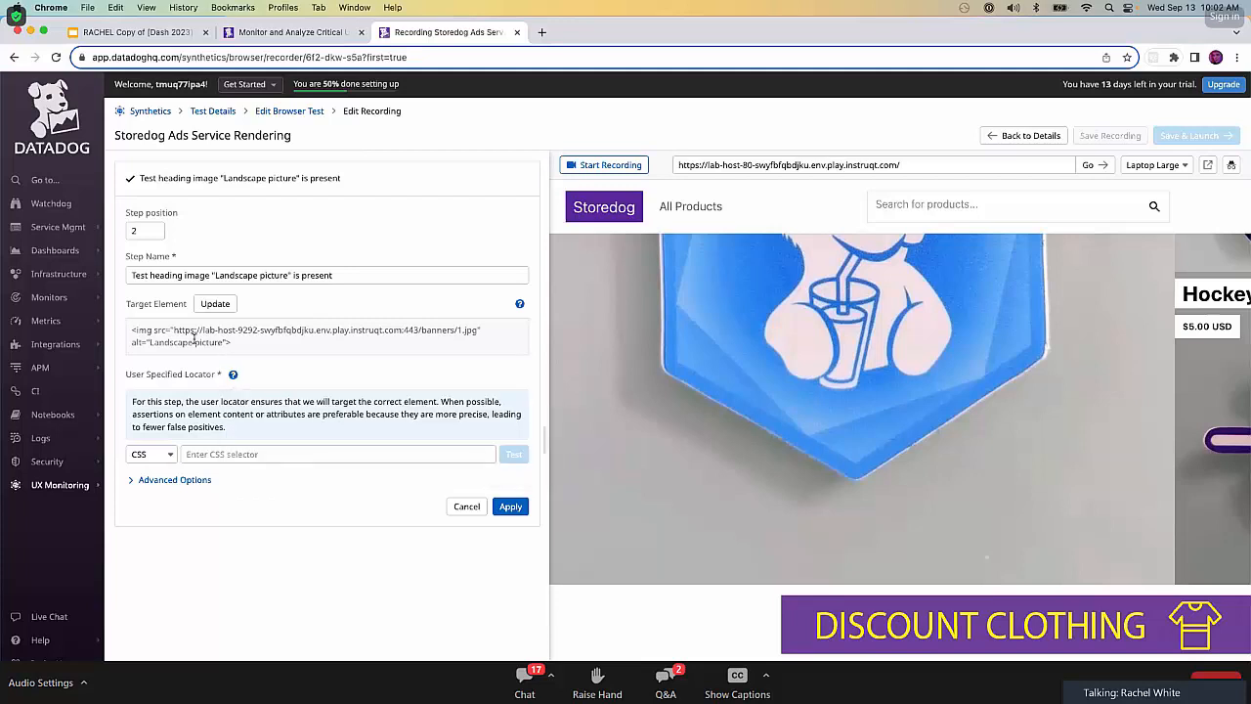
# Set the assertion's CSS locator to main > .flex-row.justify-center > picture > img, test it, and apply the step.
pyautogui.click(292, 452)
pyautogui.click(291, 452)
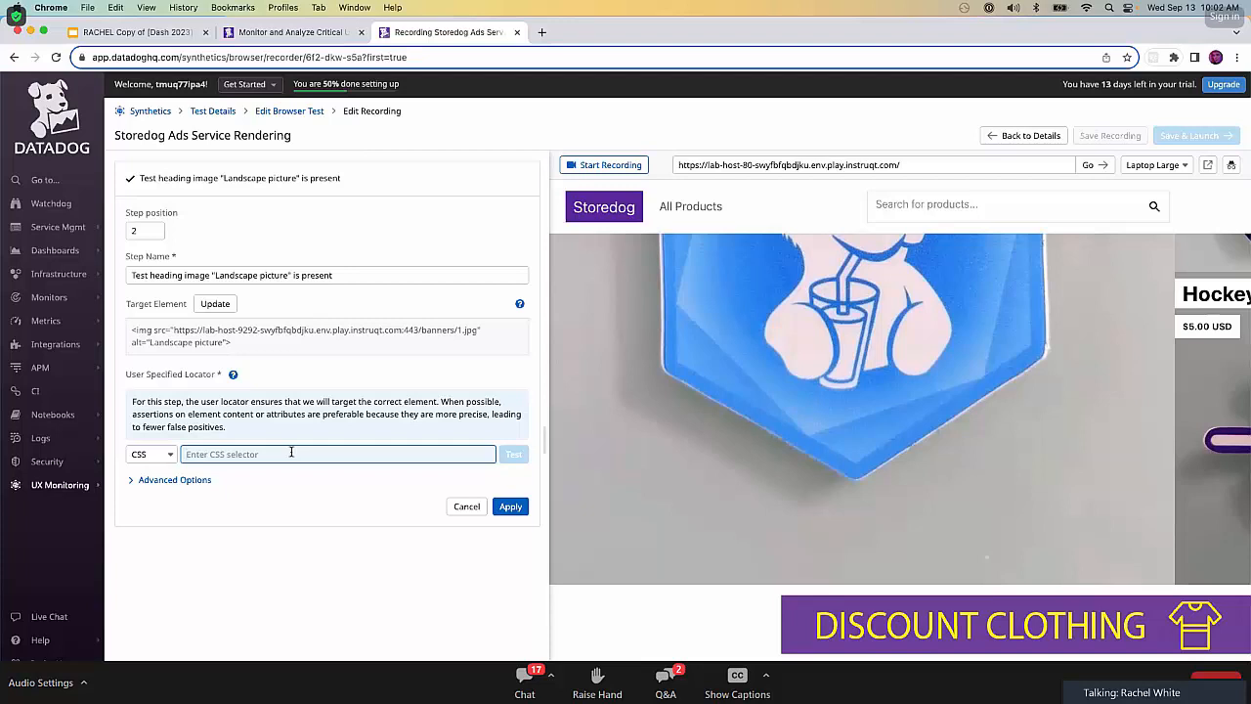
pyautogui.write('main')
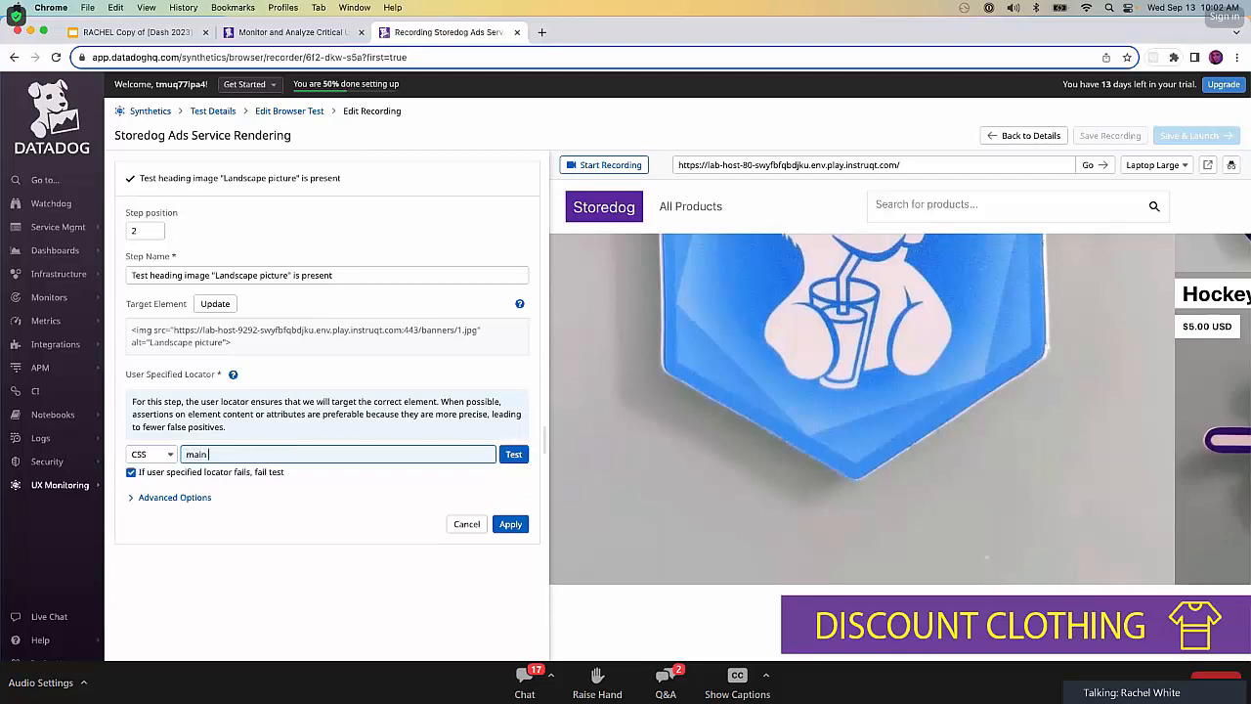
pyautogui.write(' > .flex-row.justifyu')
pyautogui.press('BackSpace')
pyautogui.write('-center')
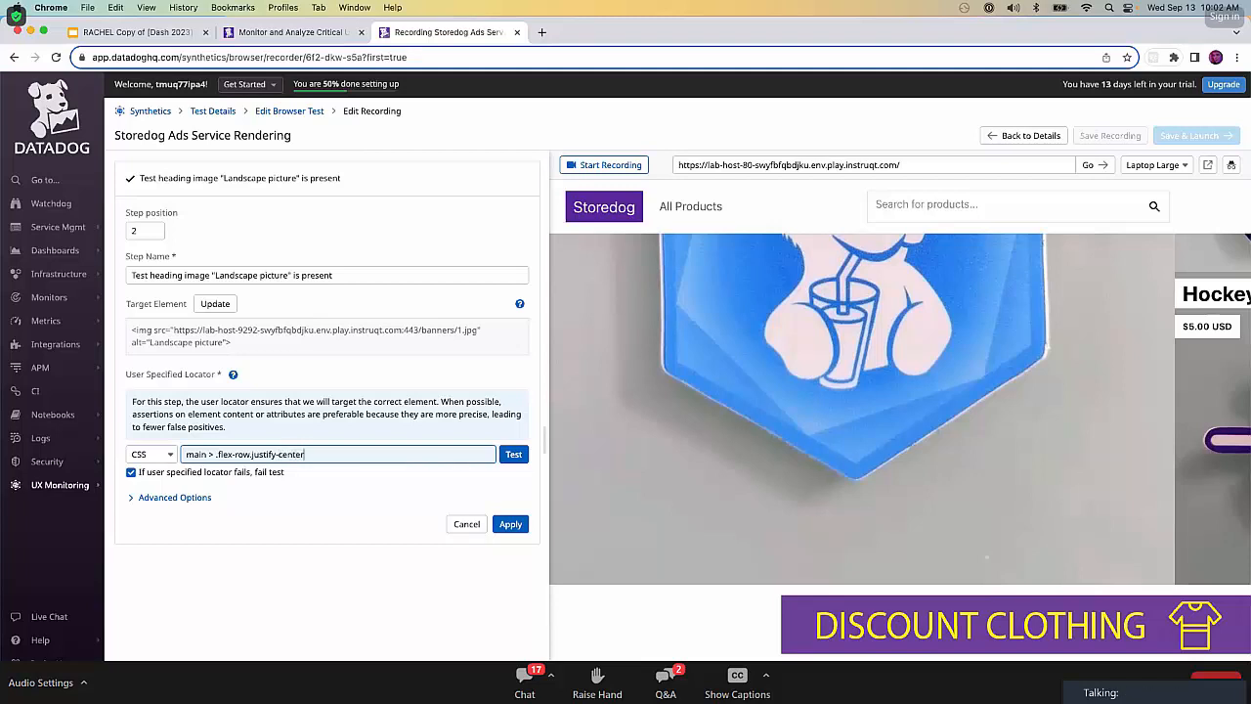
pyautogui.write(' > picture > img')
pyautogui.click(513, 455)
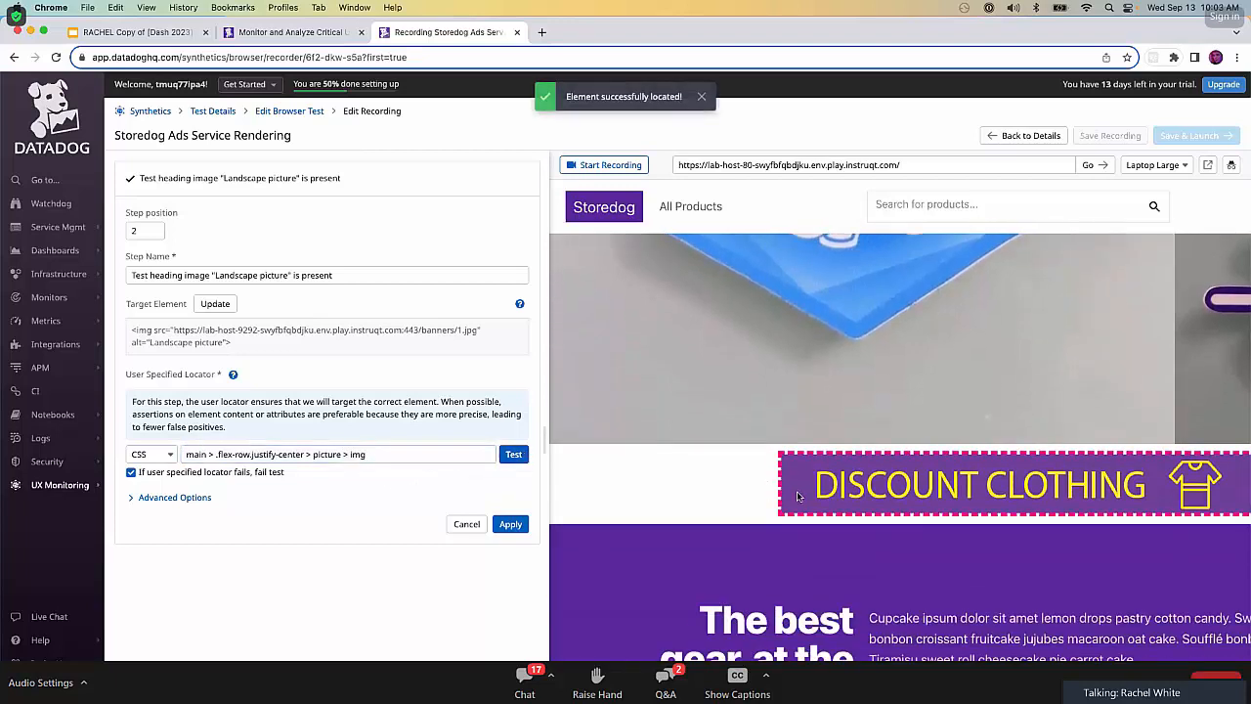
pyautogui.moveTo(361, 661)
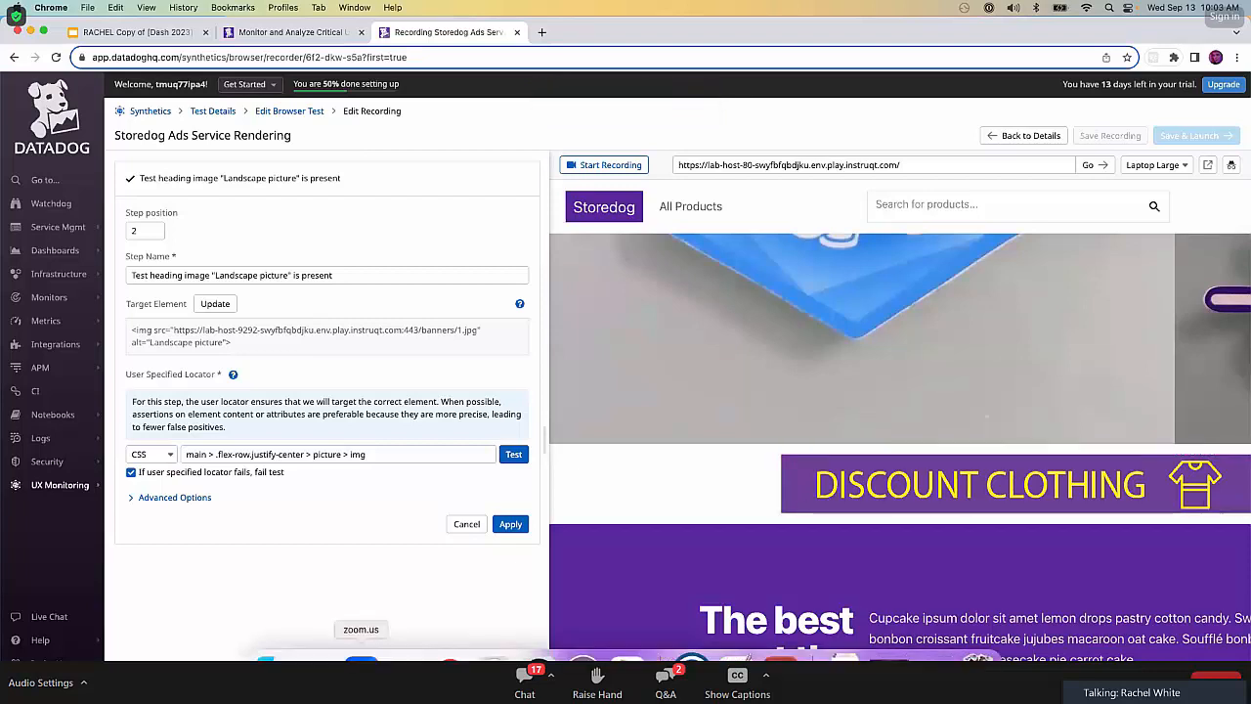
pyautogui.click(514, 525)
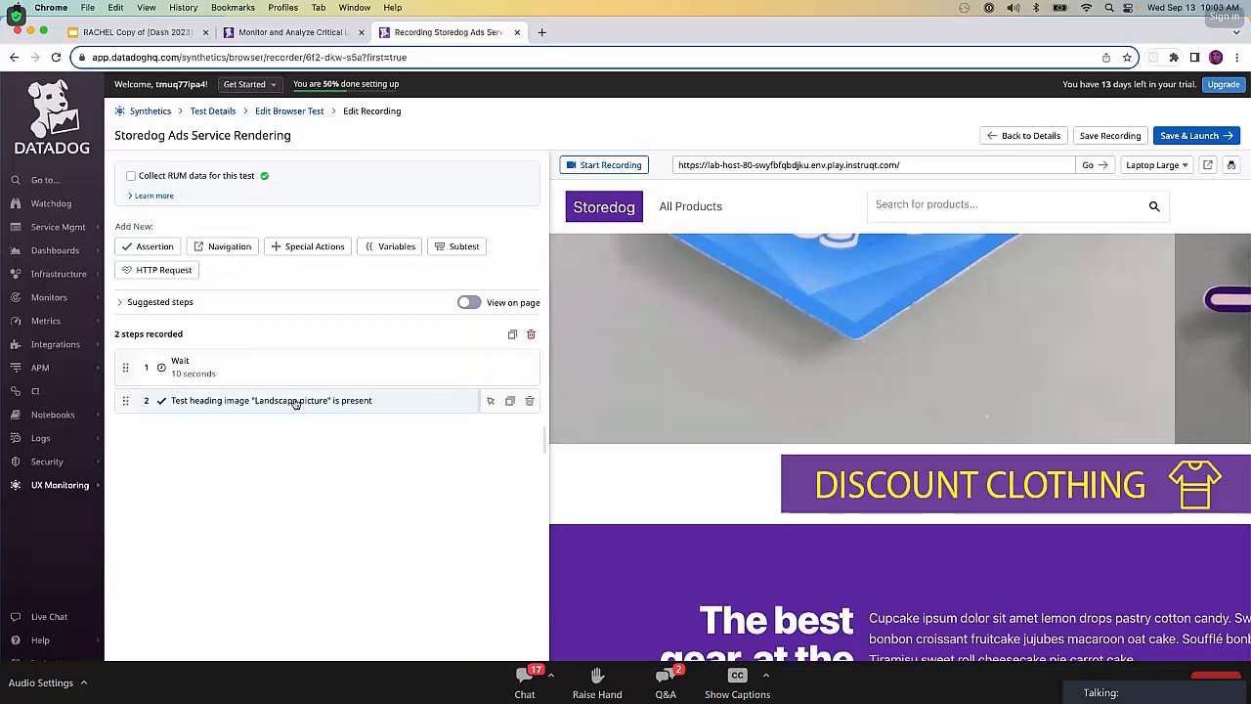
# Rename the image assertion step to "Check if ad is visible", apply it, and save and launch the browser test.
pyautogui.click(188, 403)
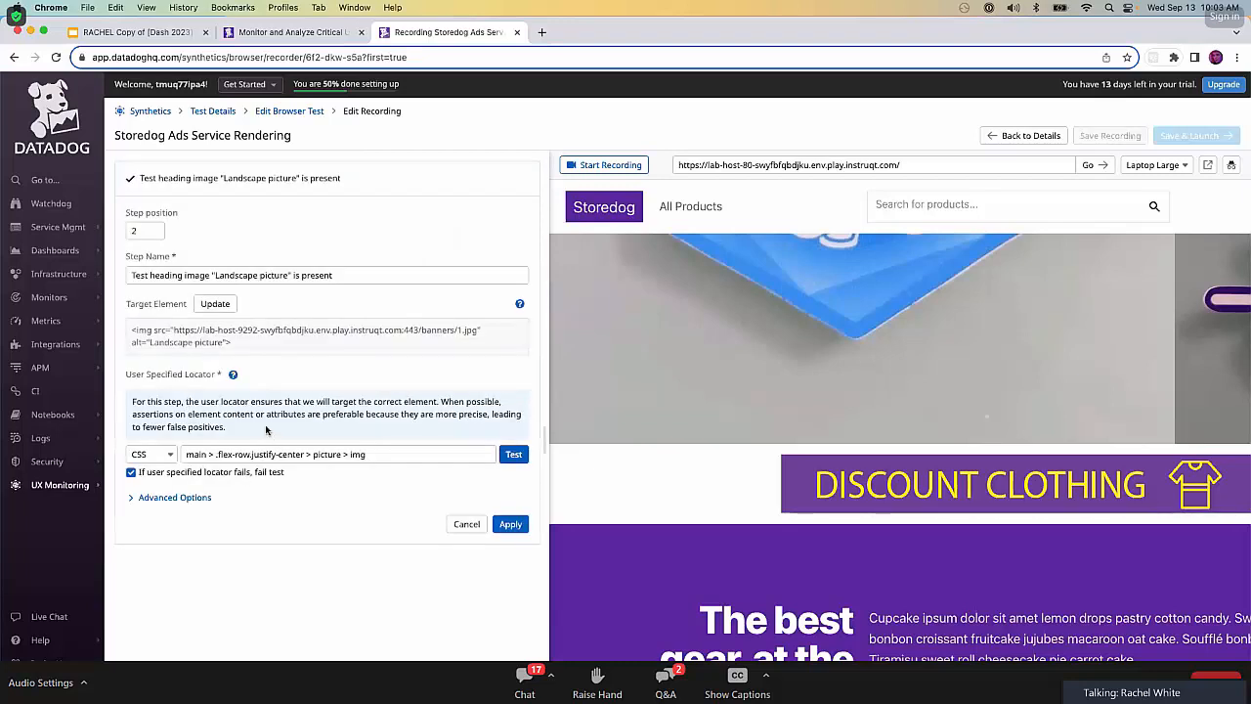
pyautogui.tripleClick(293, 275)
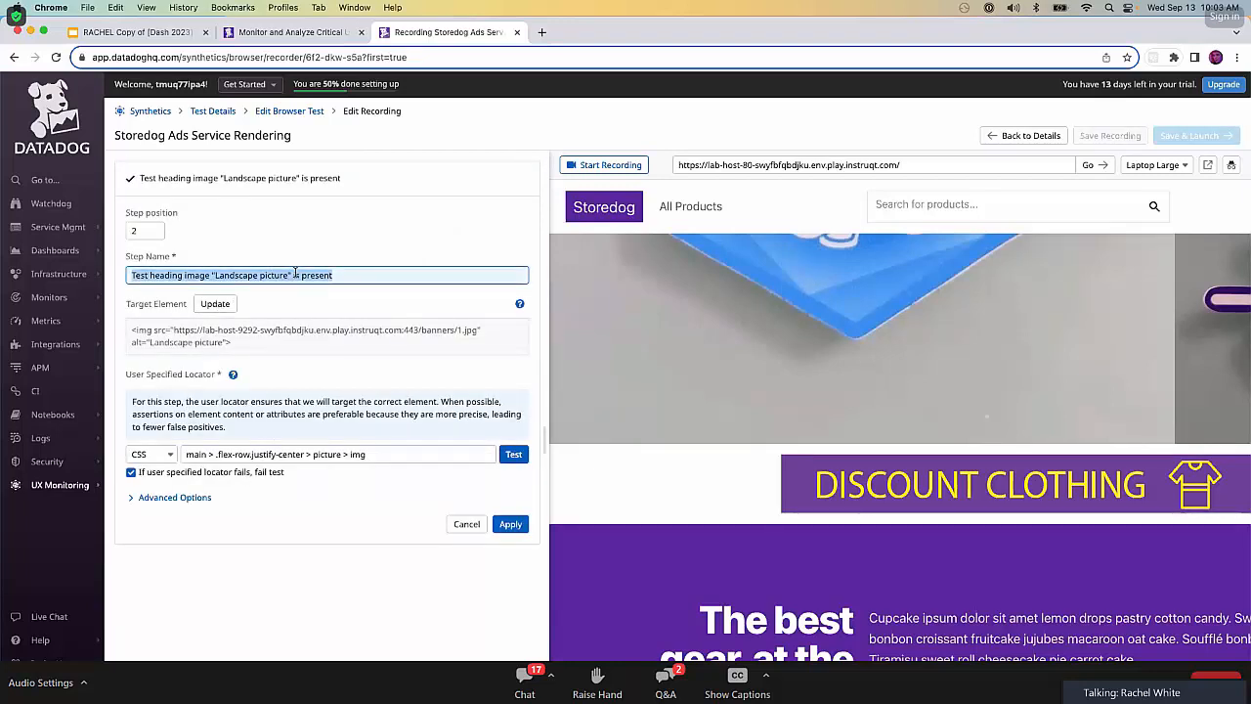
pyautogui.write('Check')
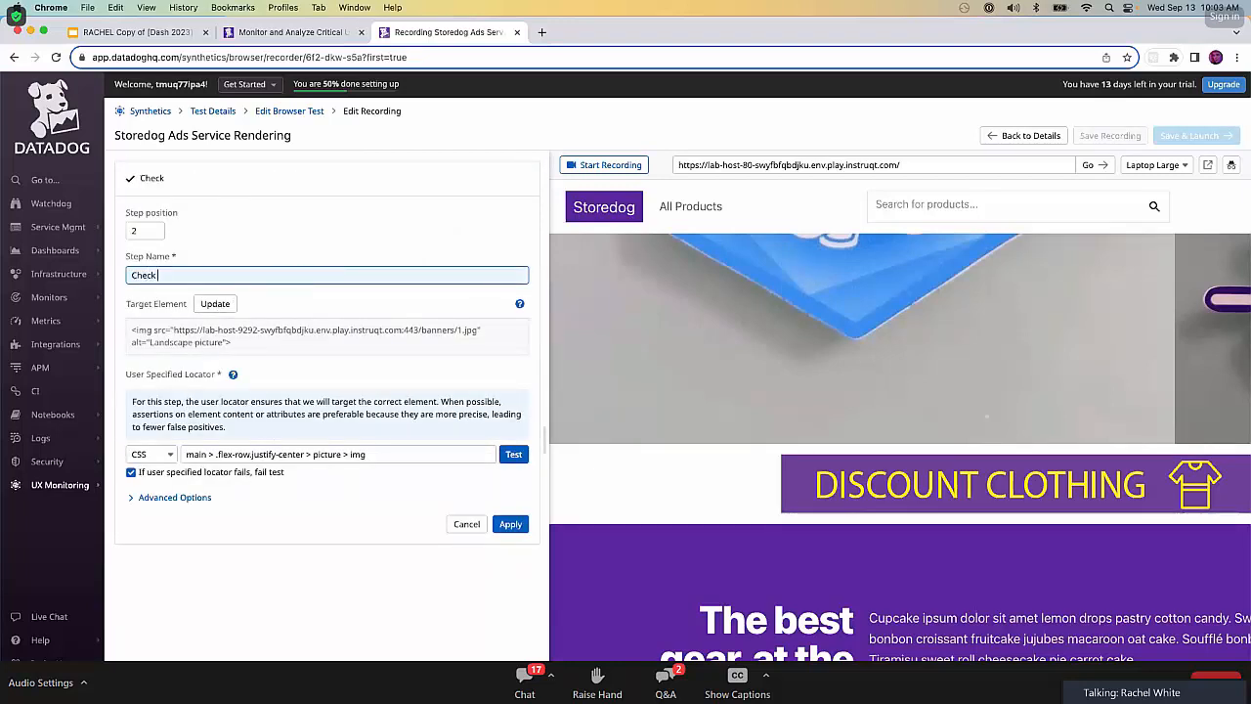
pyautogui.write(' if ad is visible')
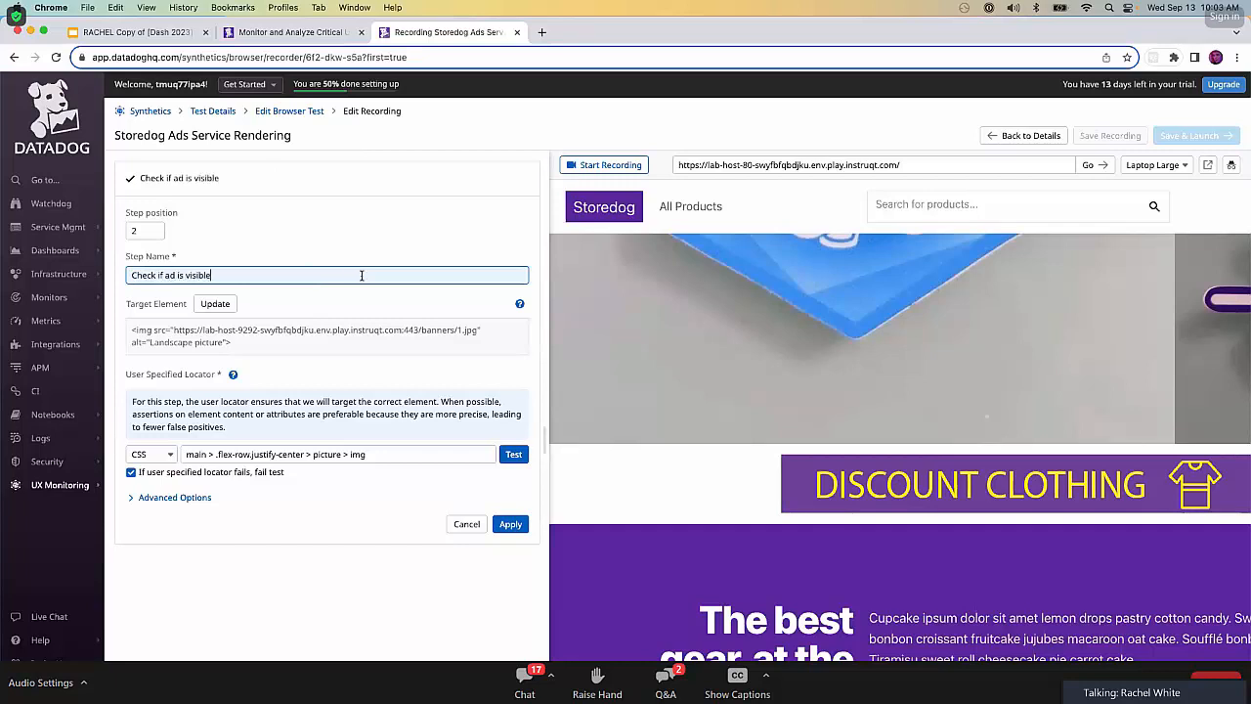
pyautogui.click(511, 524)
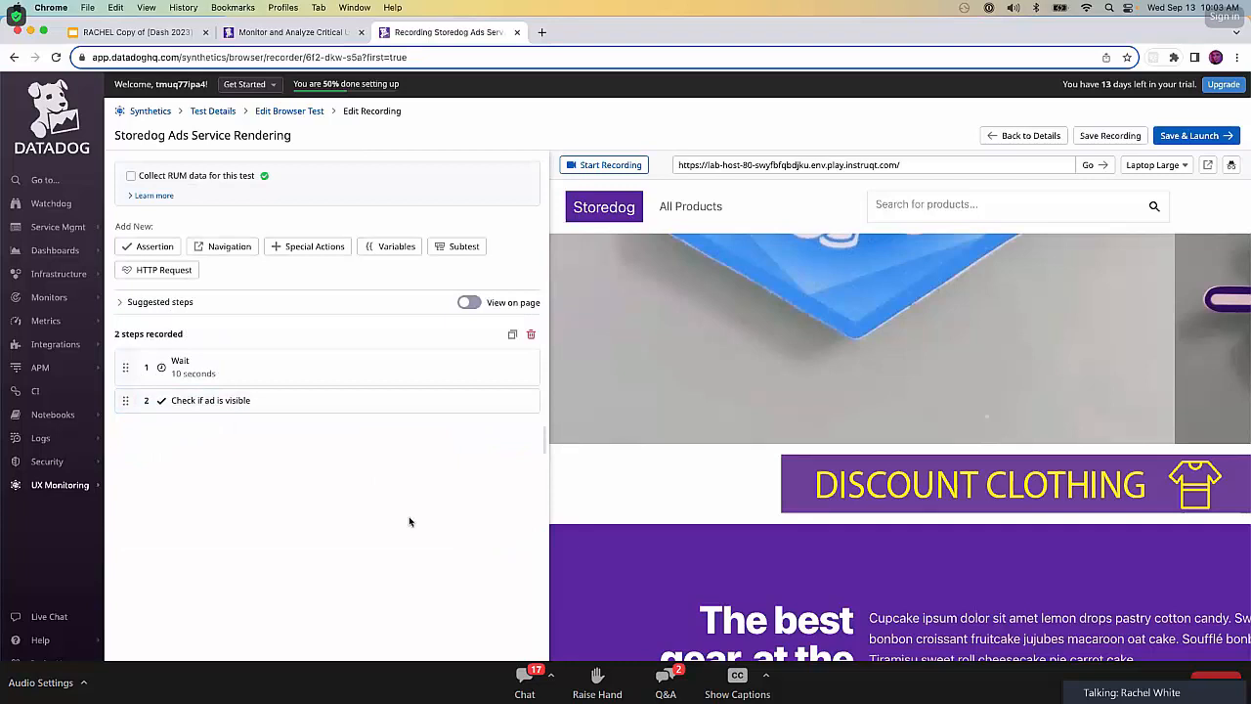
pyautogui.click(1186, 141)
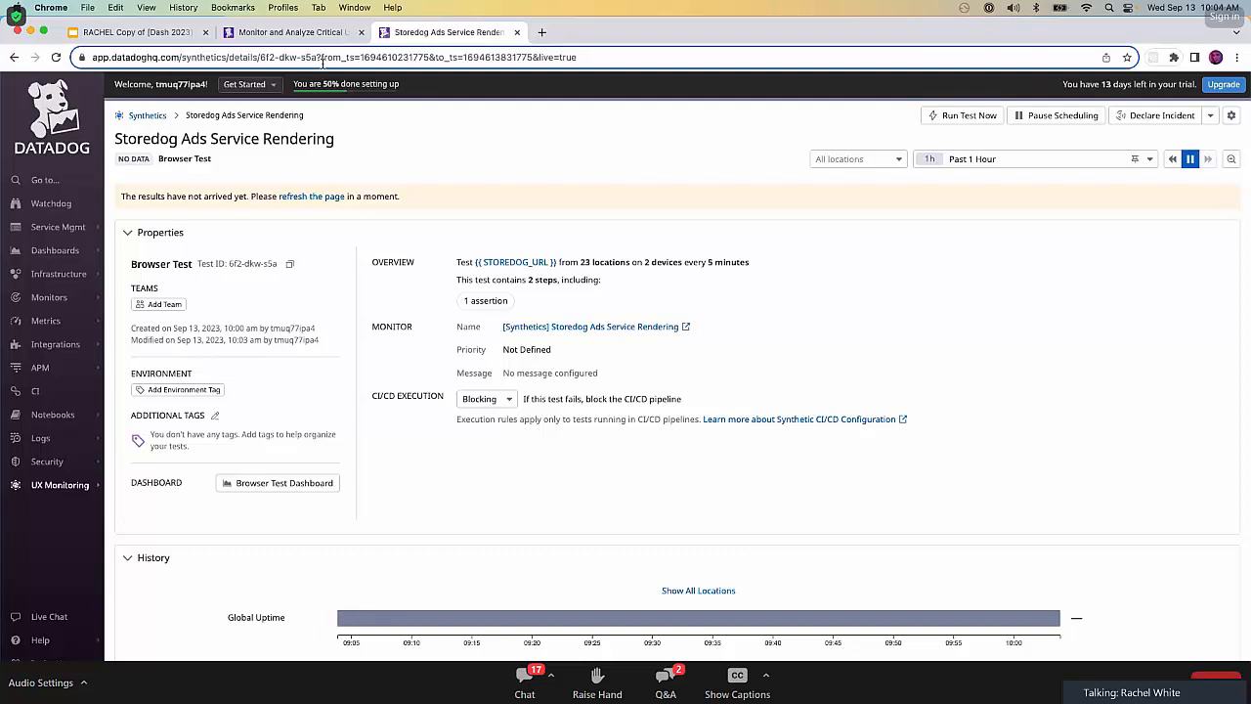
# Close the test details page, complete the current lab challenge, and start Stage 5: User Funnels.
pyautogui.click(517, 33)
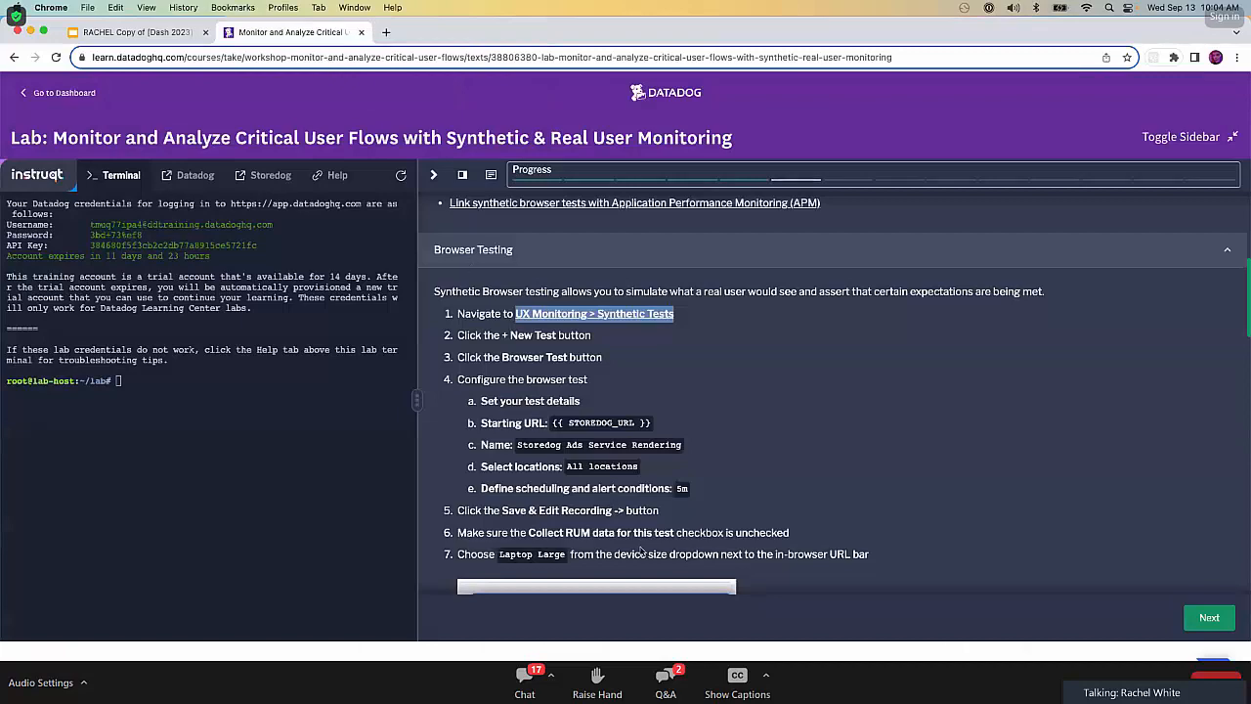
pyautogui.scroll(-15, 640, 552)
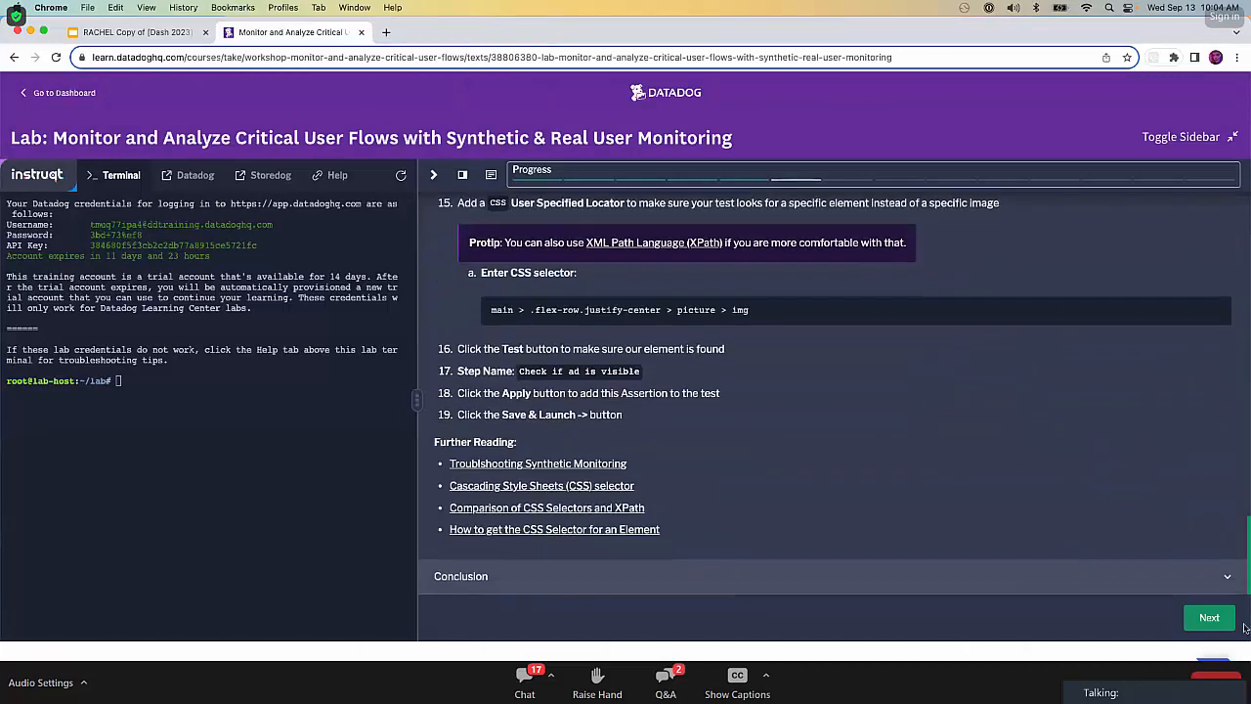
pyautogui.click(1213, 619)
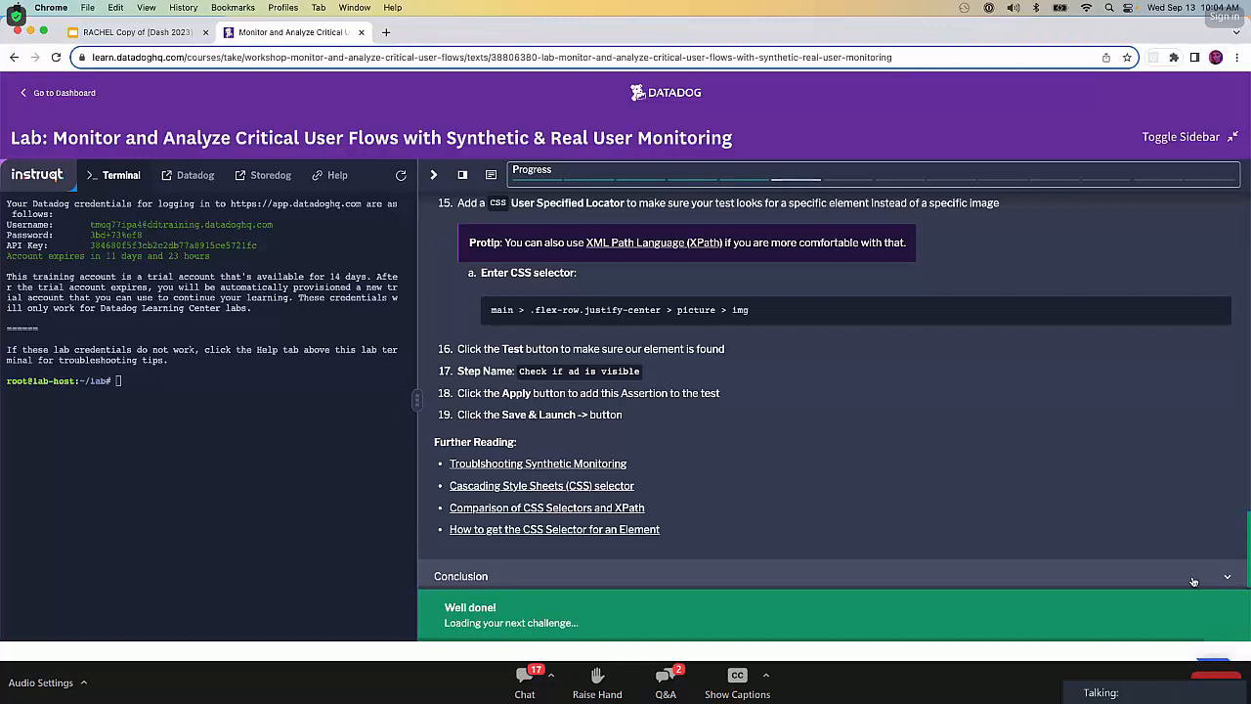
pyautogui.scroll(-1, 1193, 582)
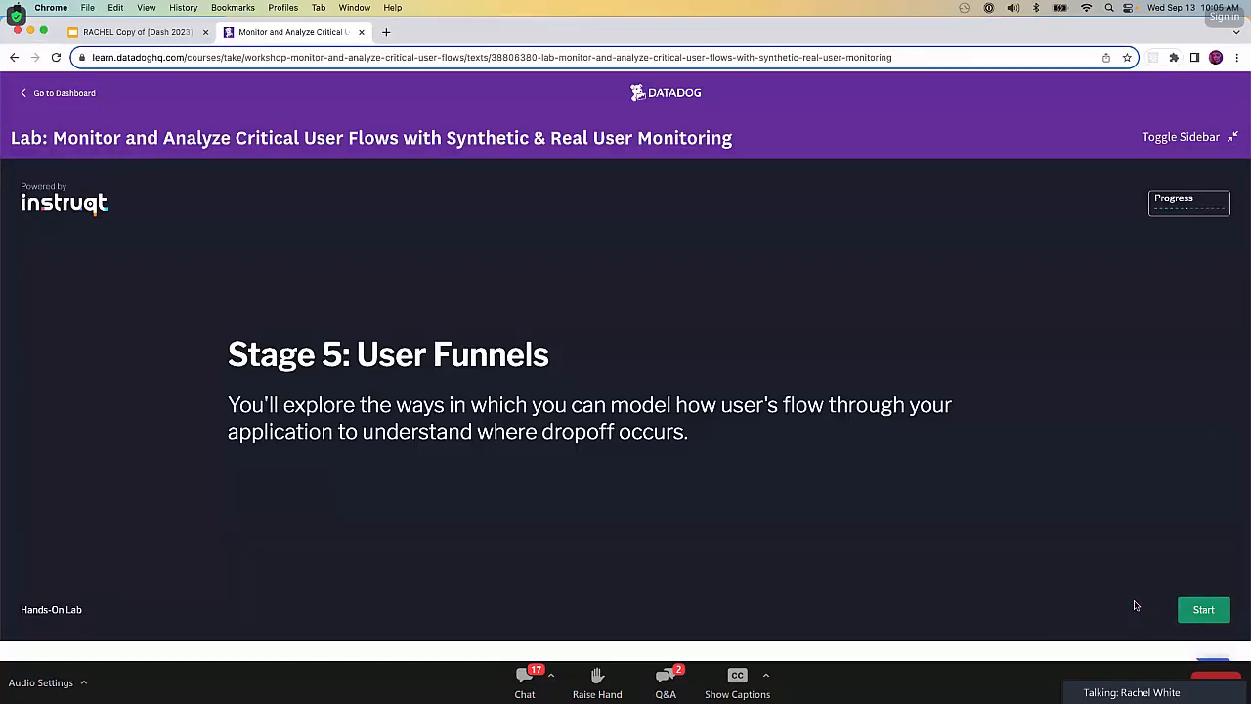
pyautogui.click(1197, 608)
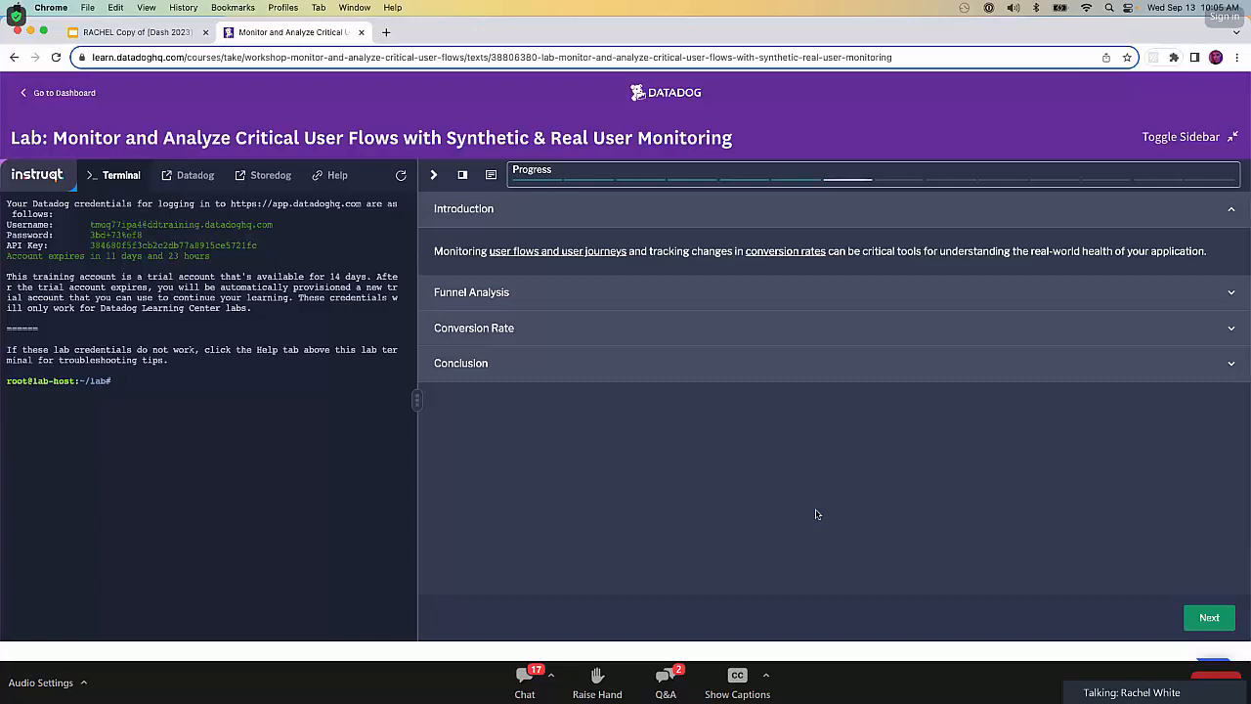
# Read the lab's Funnel Analysis section and view the linked documentation on tracking user actions.
pyautogui.click(652, 296)
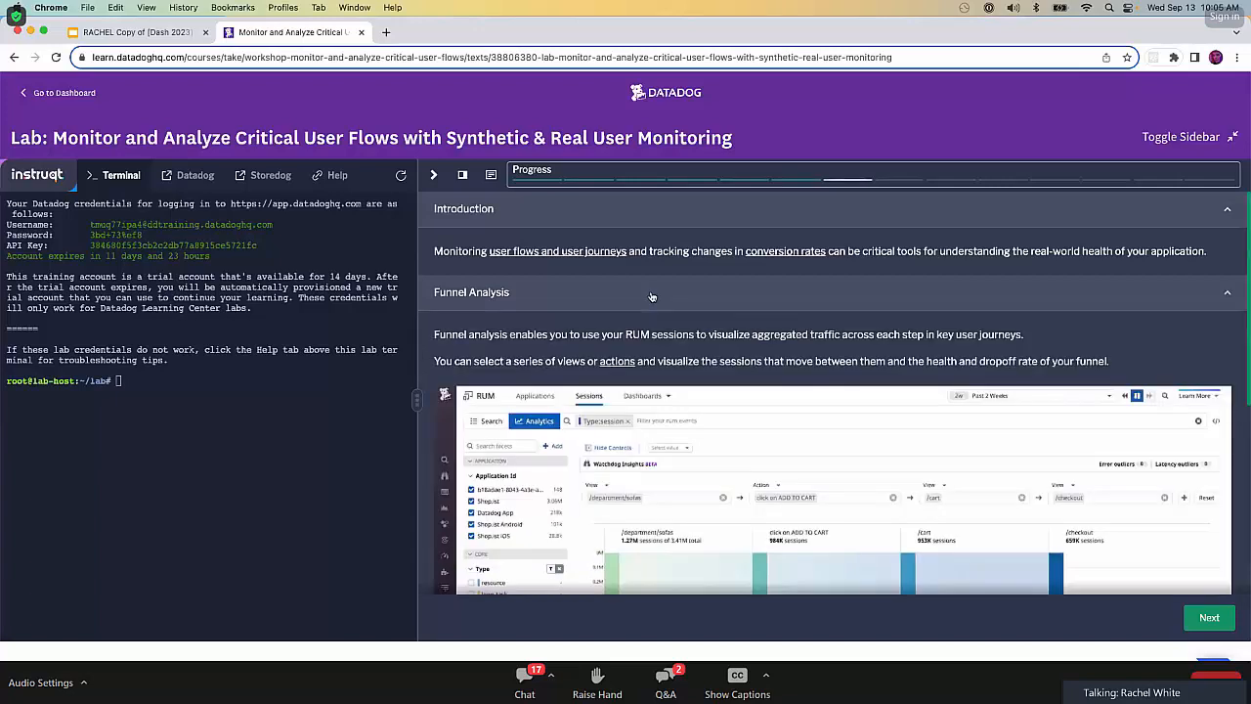
pyautogui.scroll(-2, 756, 520)
pyautogui.scroll(-4, 755, 520)
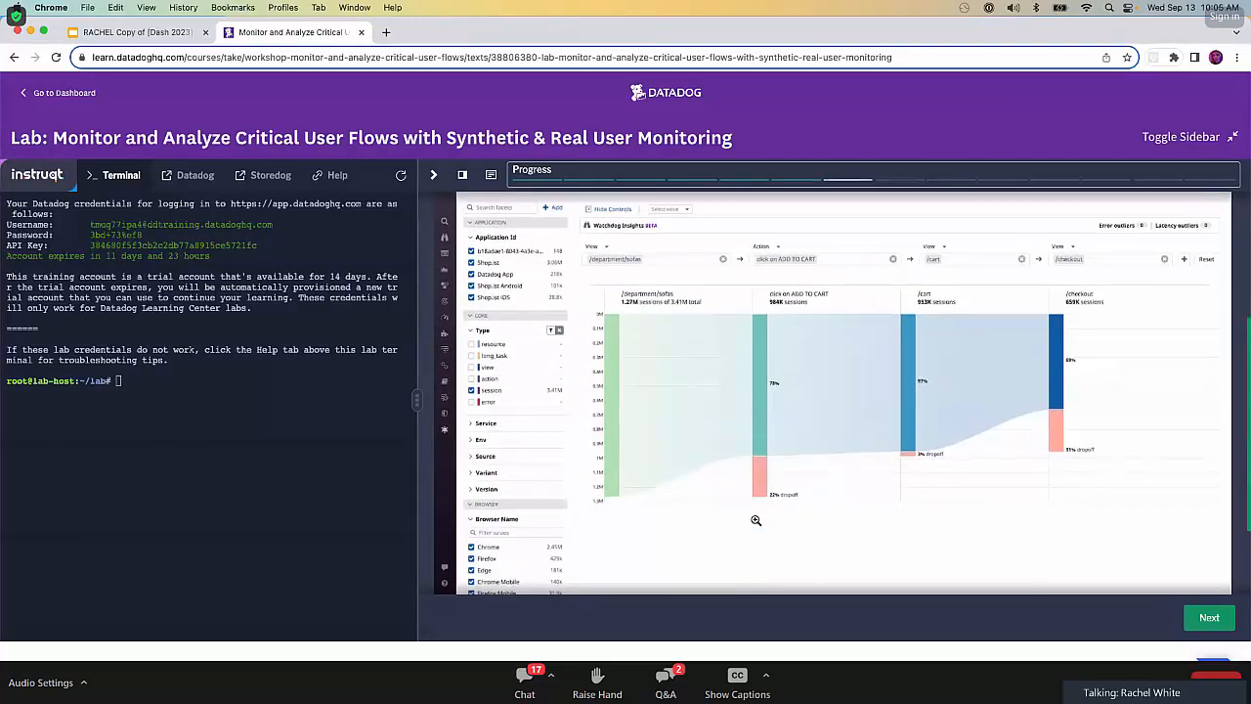
pyautogui.scroll(4, 610, 228)
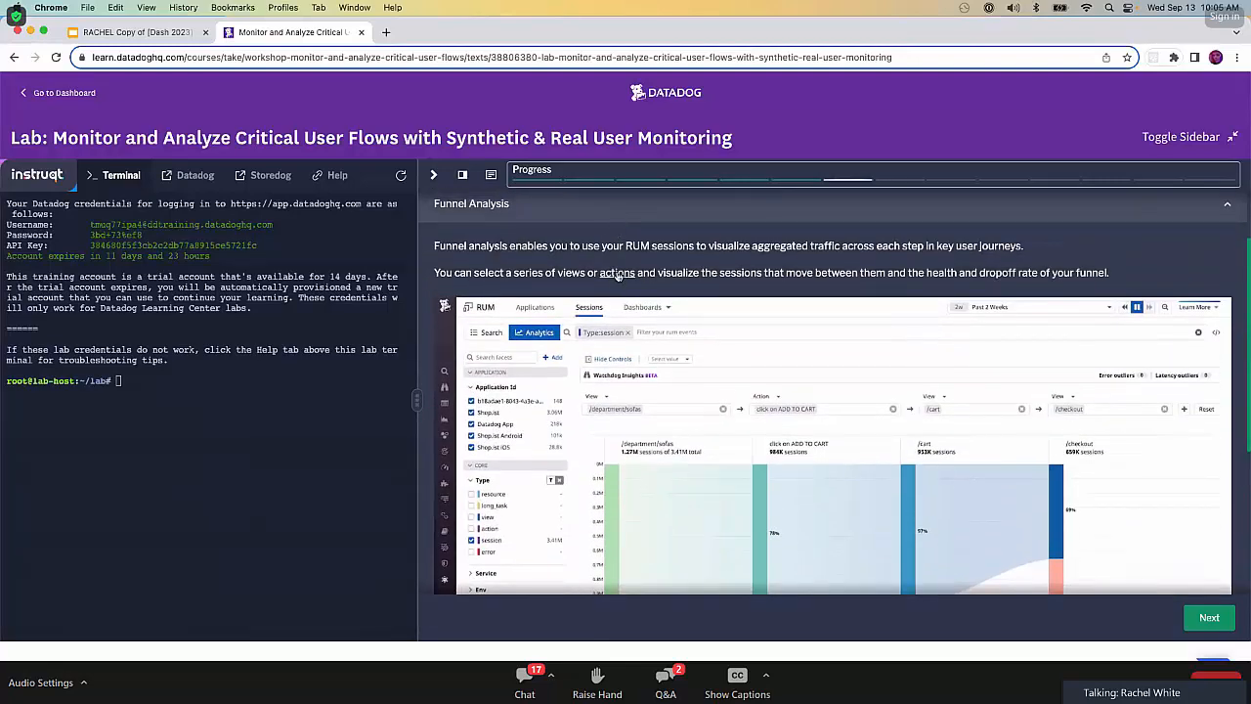
pyautogui.click(617, 274)
pyautogui.click(456, 40)
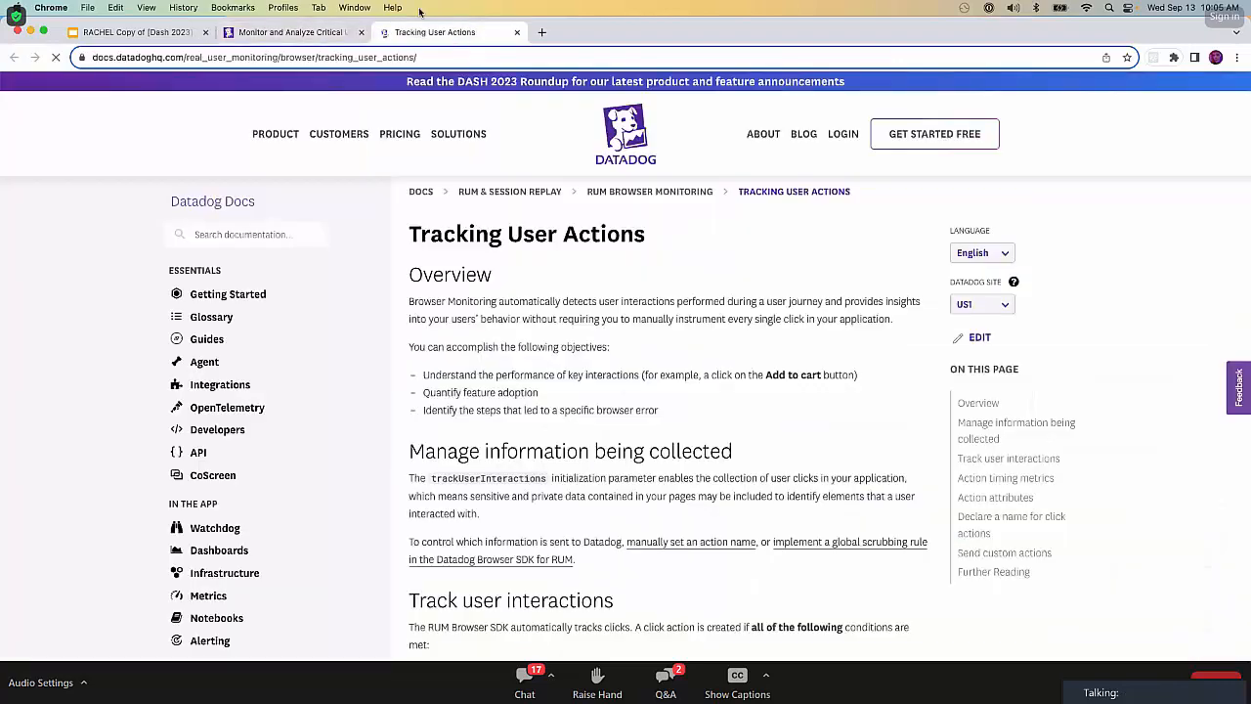
pyautogui.click(517, 33)
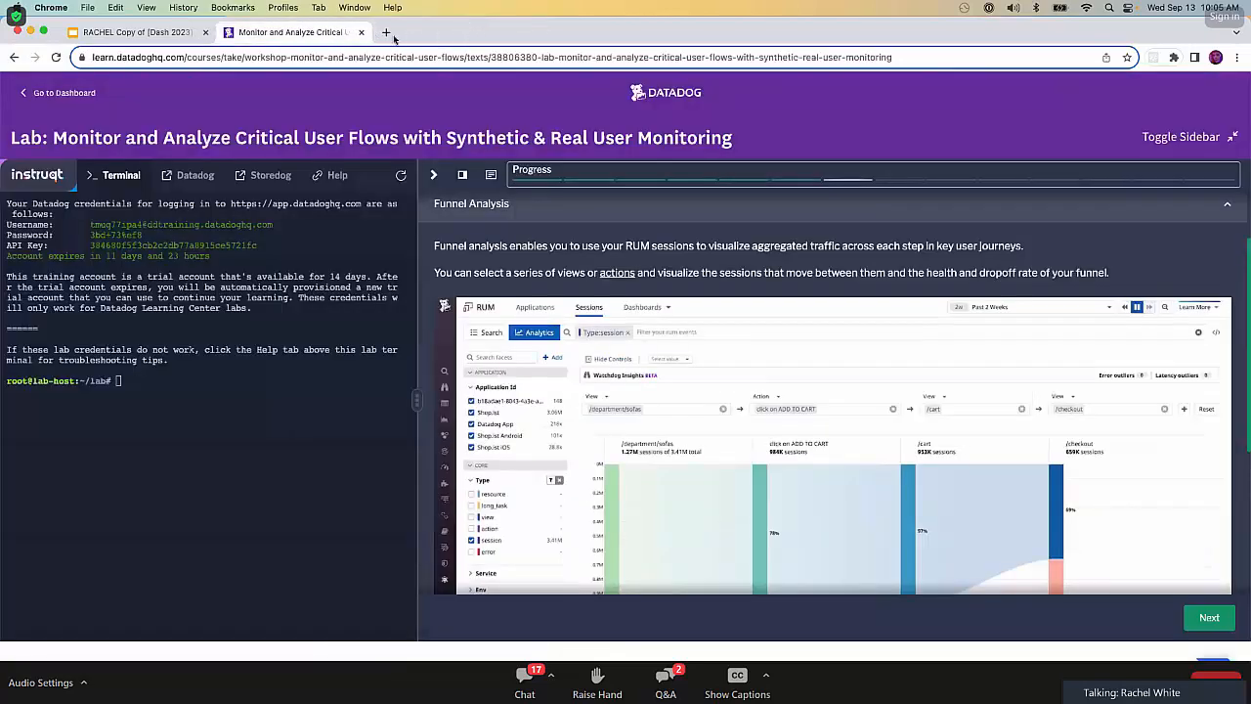
# Open Datadog from the lab environment and go to Funnel Analysis under UX Monitoring.
pyautogui.click(207, 176)
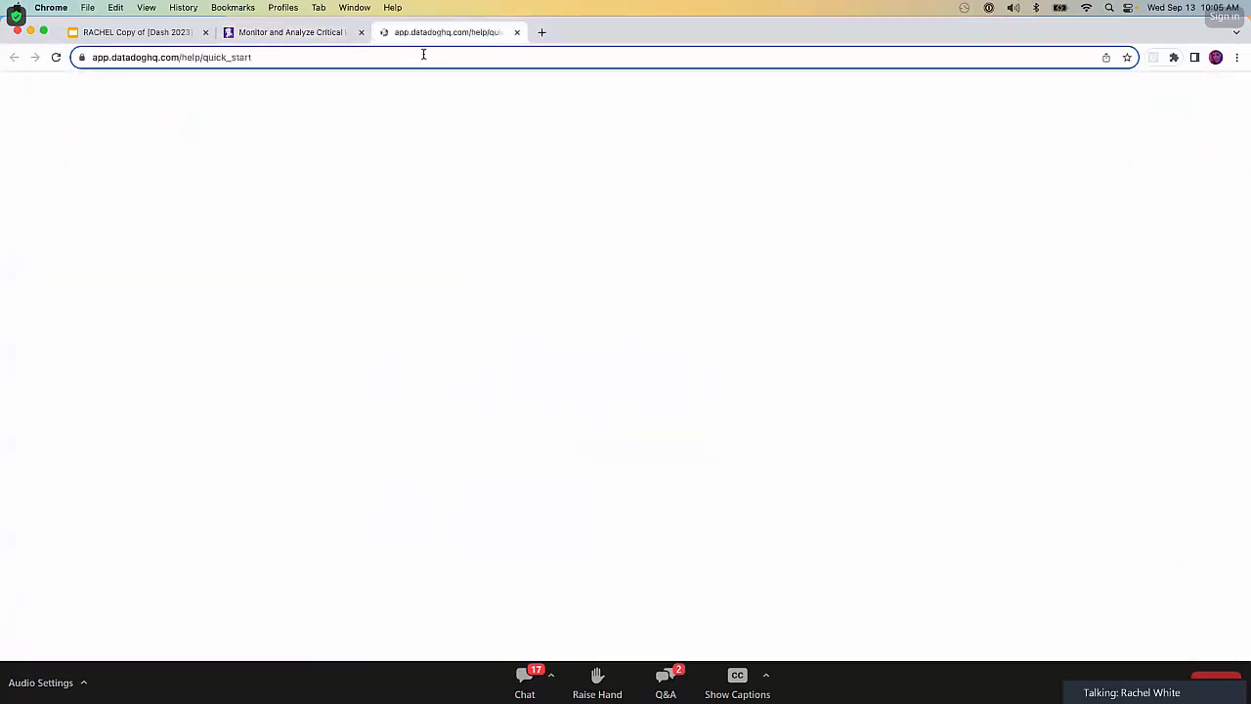
pyautogui.moveTo(57, 495)
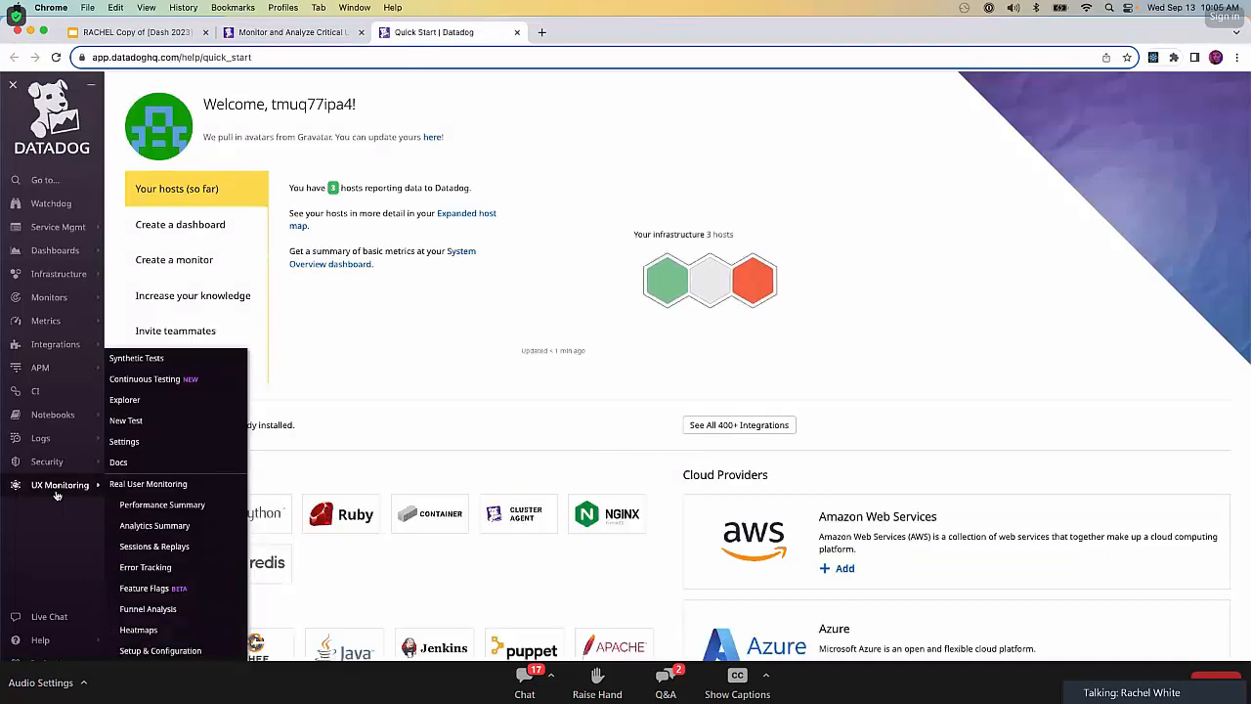
pyautogui.click(148, 609)
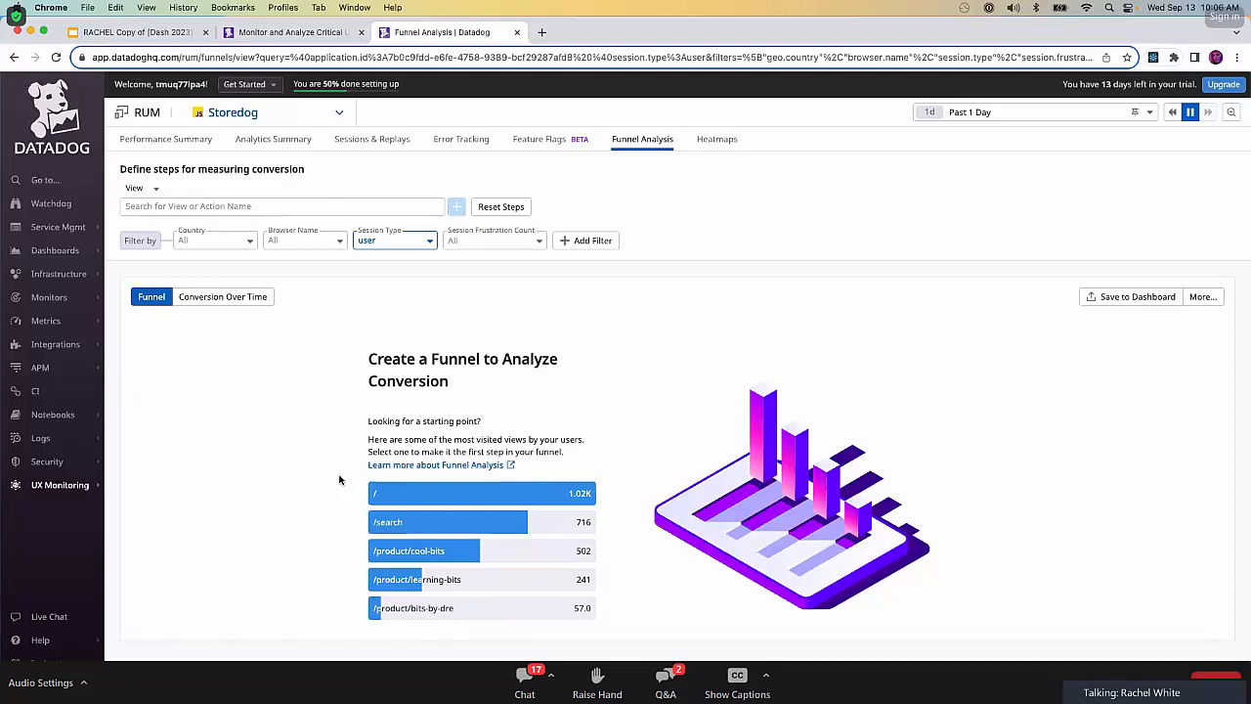
# Build a funnel from the /search view through the /product/bits-by-dre view to the Product Added to Cart action.
pyautogui.click(429, 525)
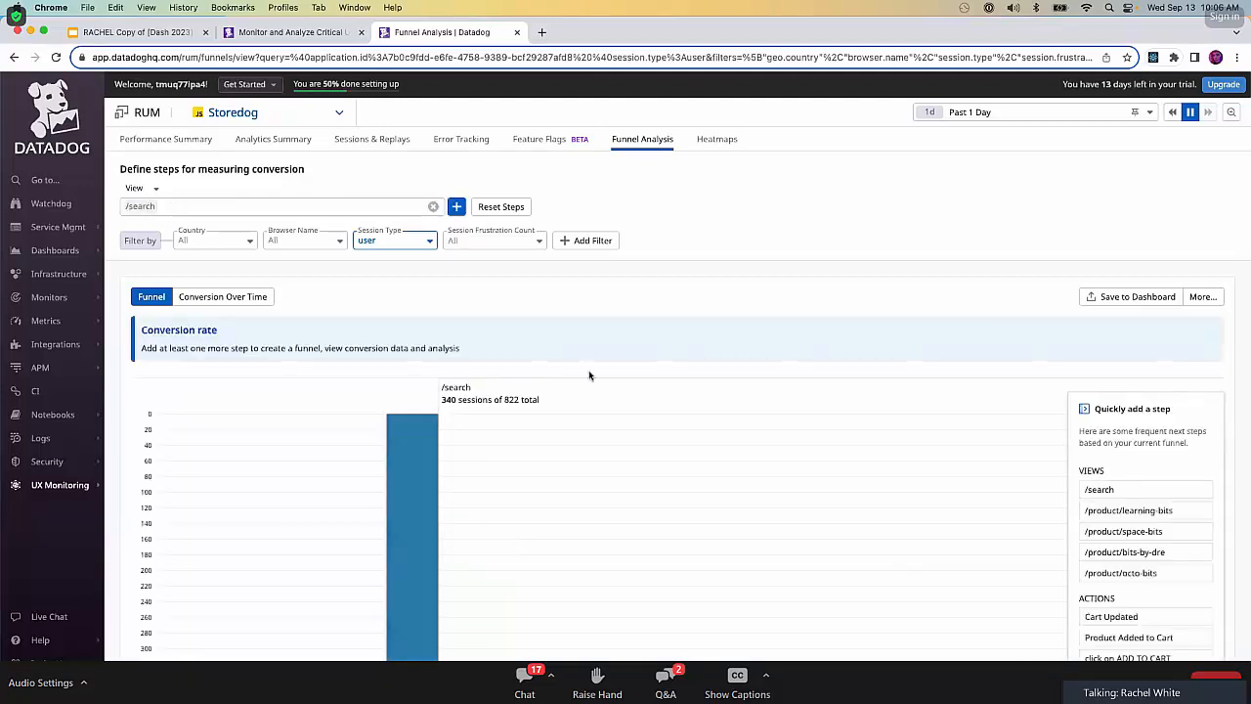
pyautogui.scroll(-1, 733, 349)
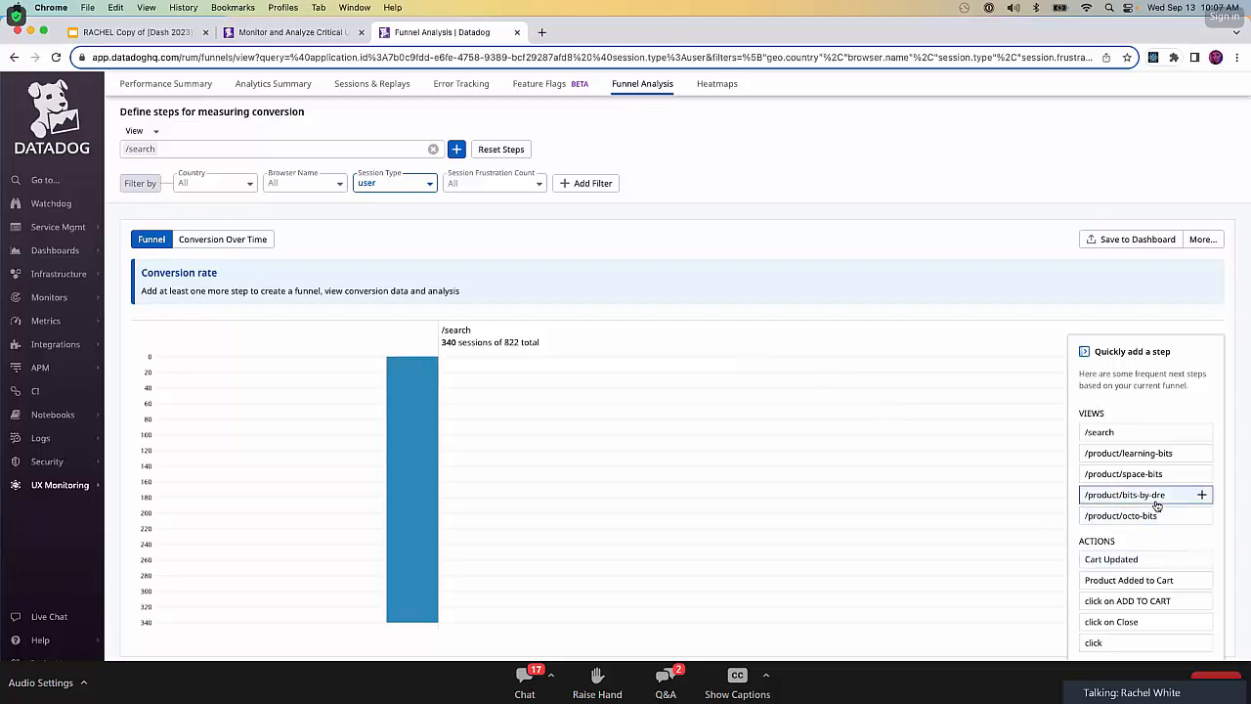
pyautogui.click(1202, 496)
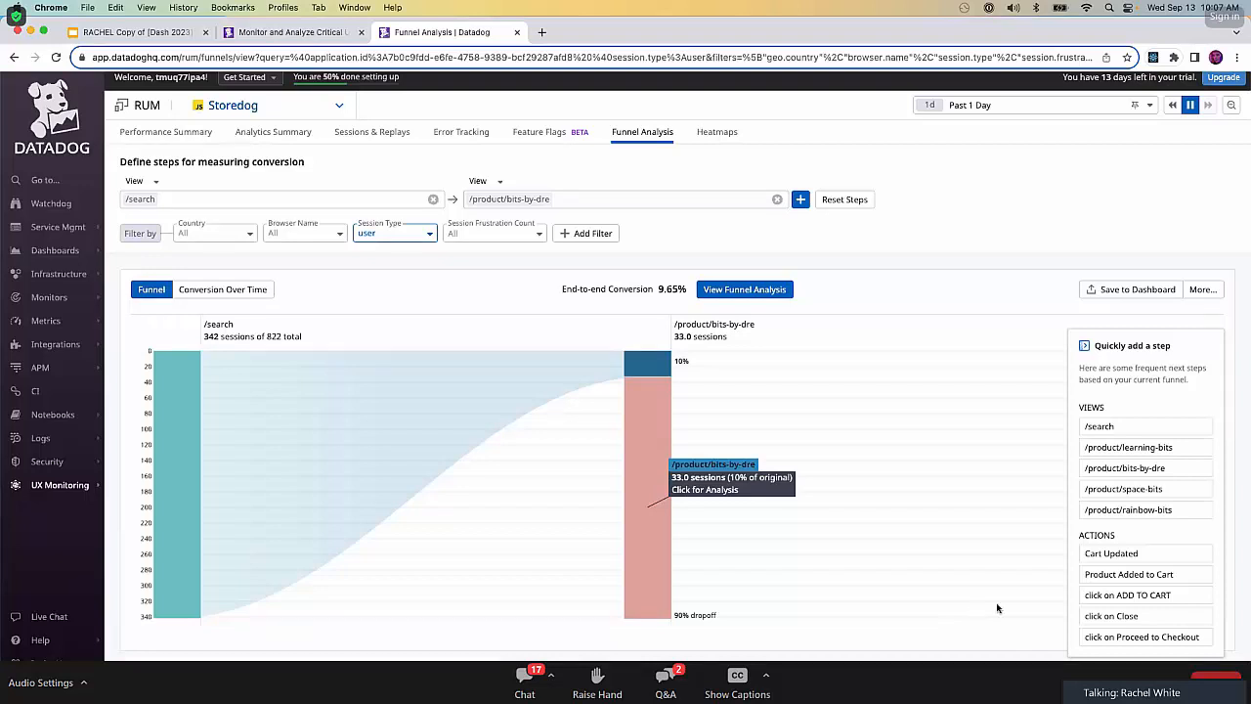
pyautogui.click(1203, 576)
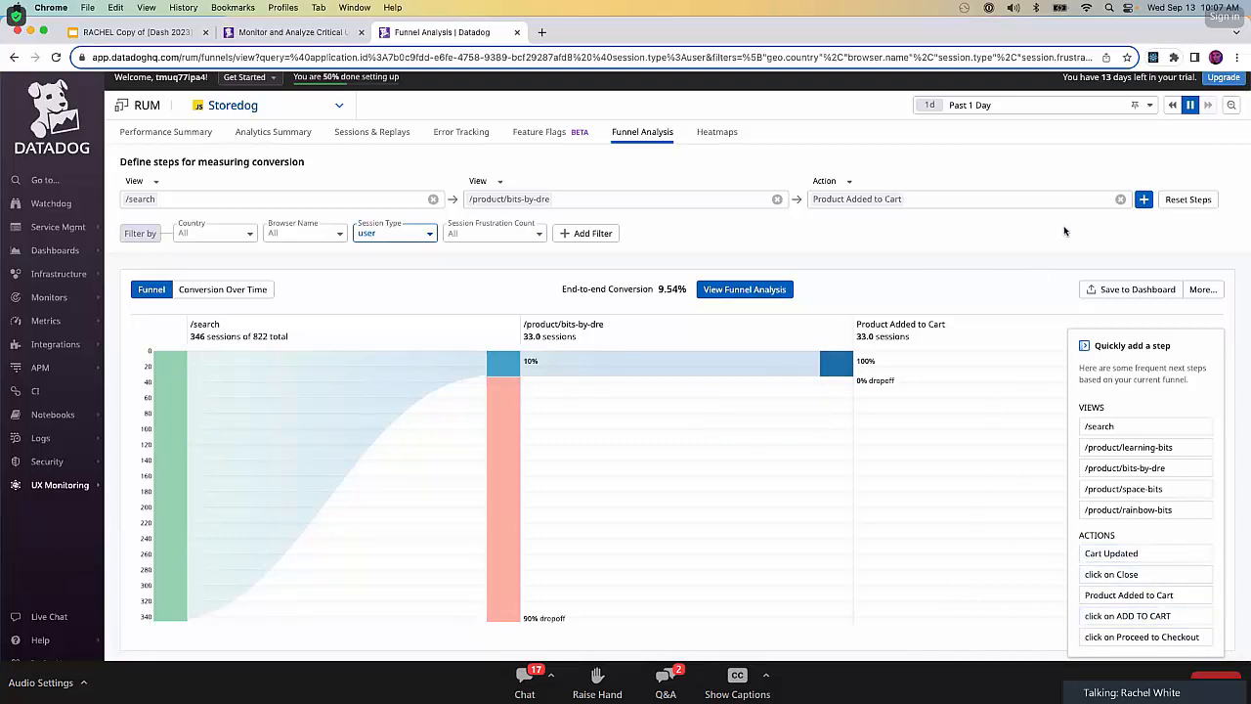
# Add the Successful Checkout action as the fourth step of the funnel.
pyautogui.click(1144, 202)
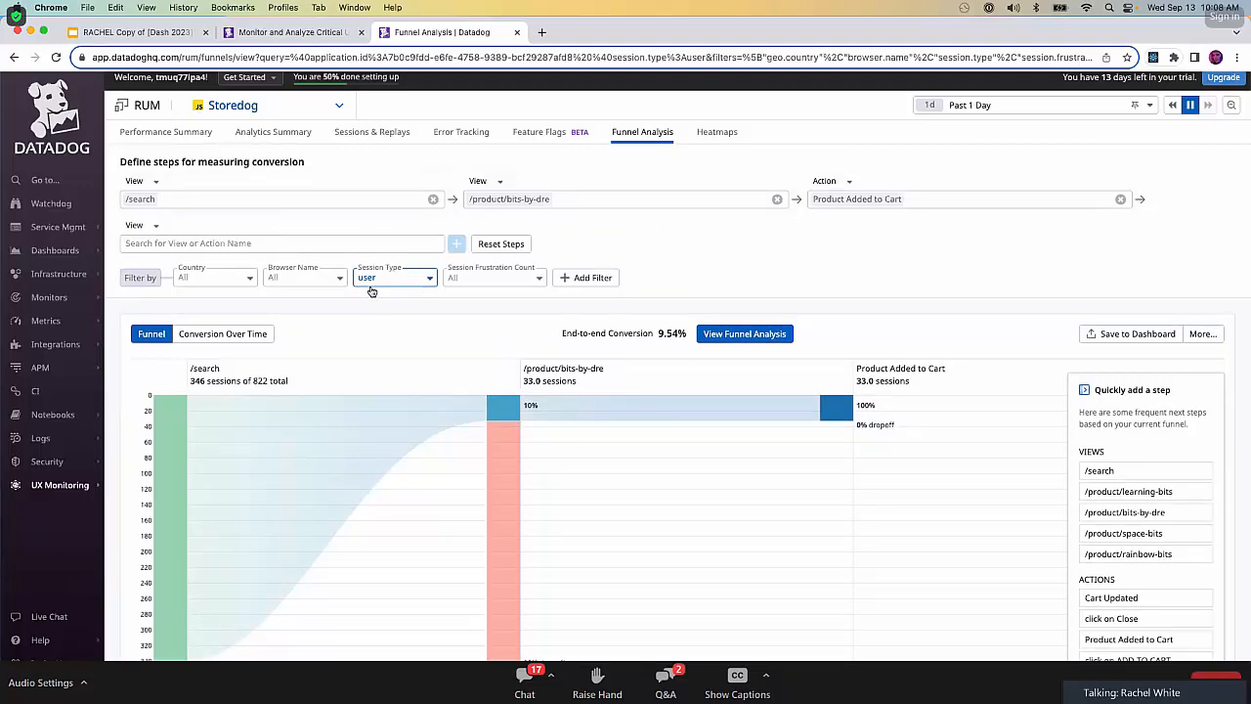
pyautogui.click(299, 244)
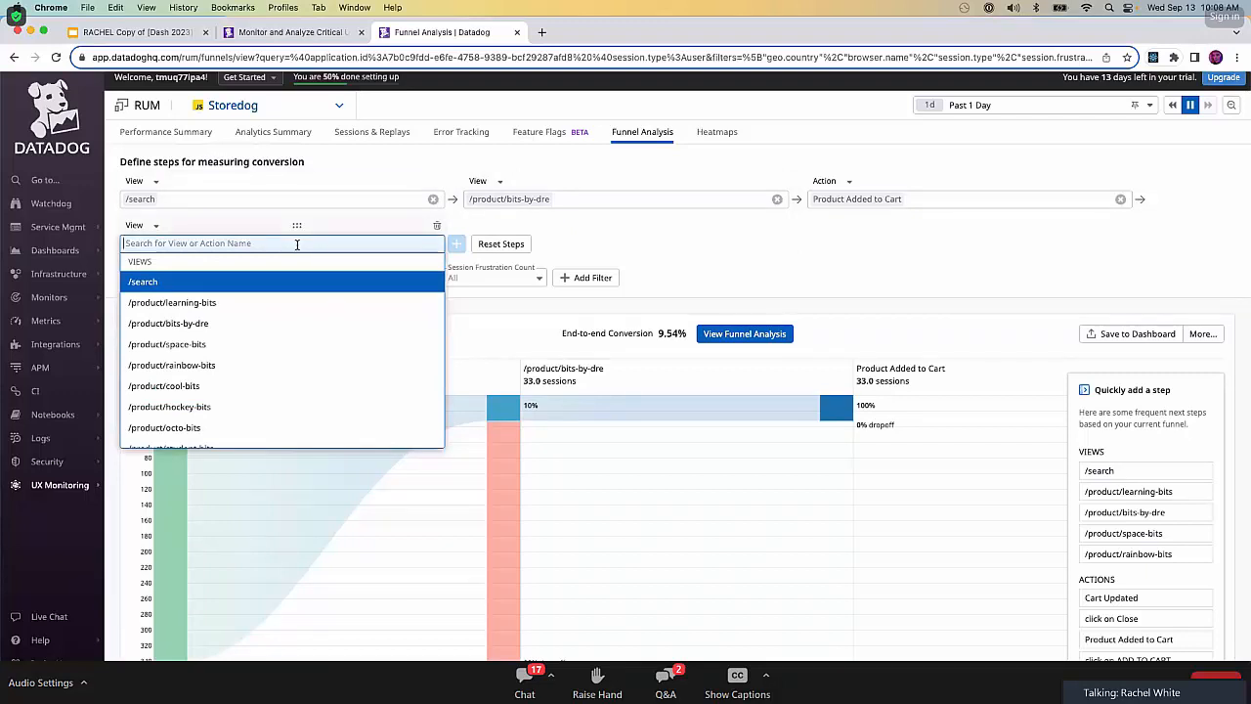
pyautogui.write('Sus')
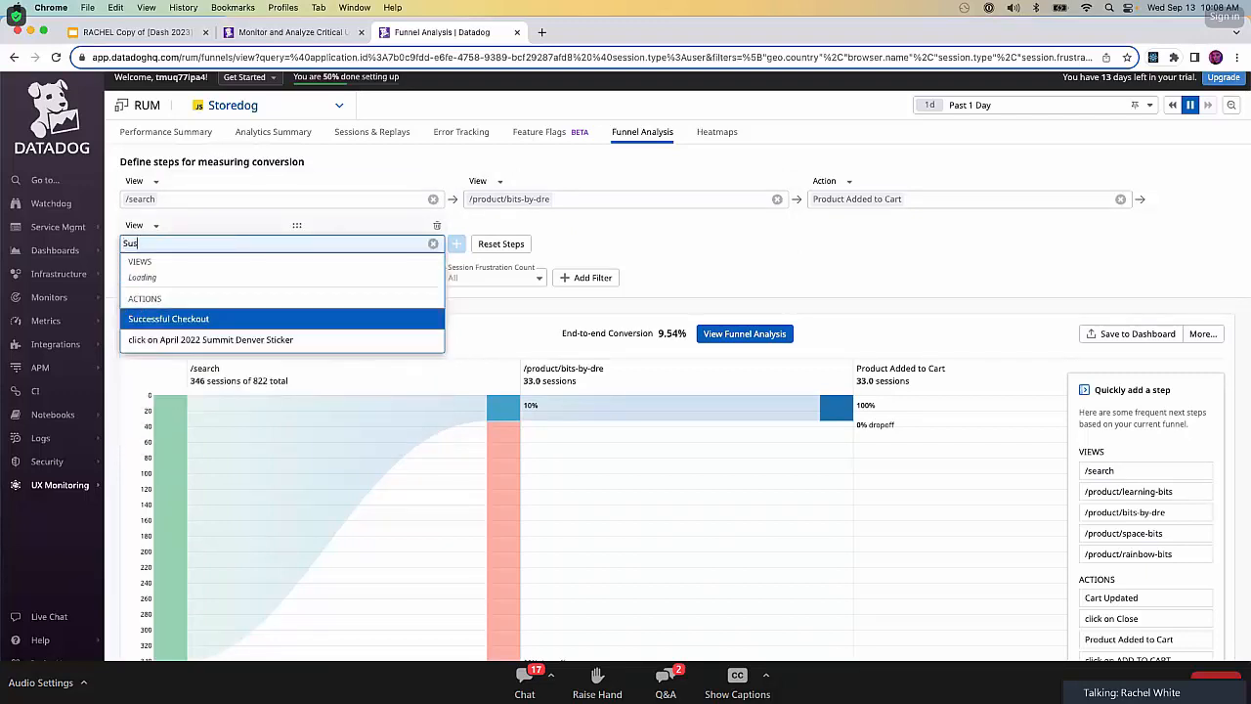
pyautogui.press('BackSpace')
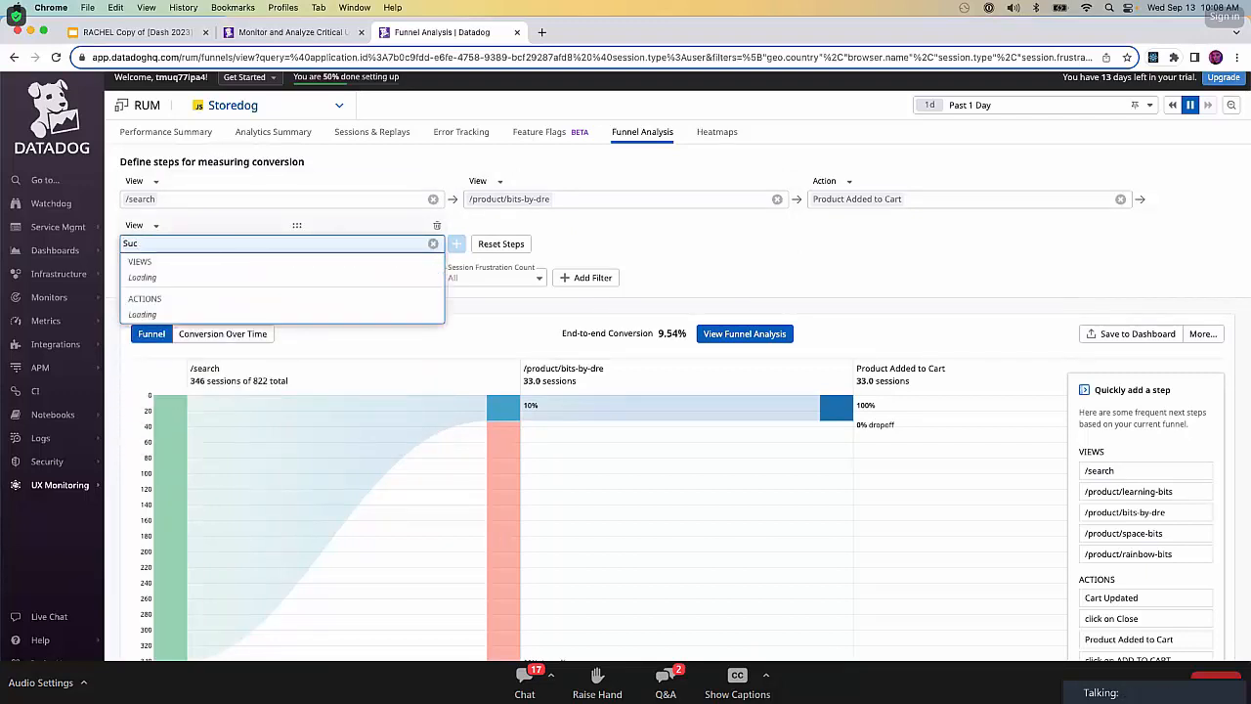
pyautogui.write('c')
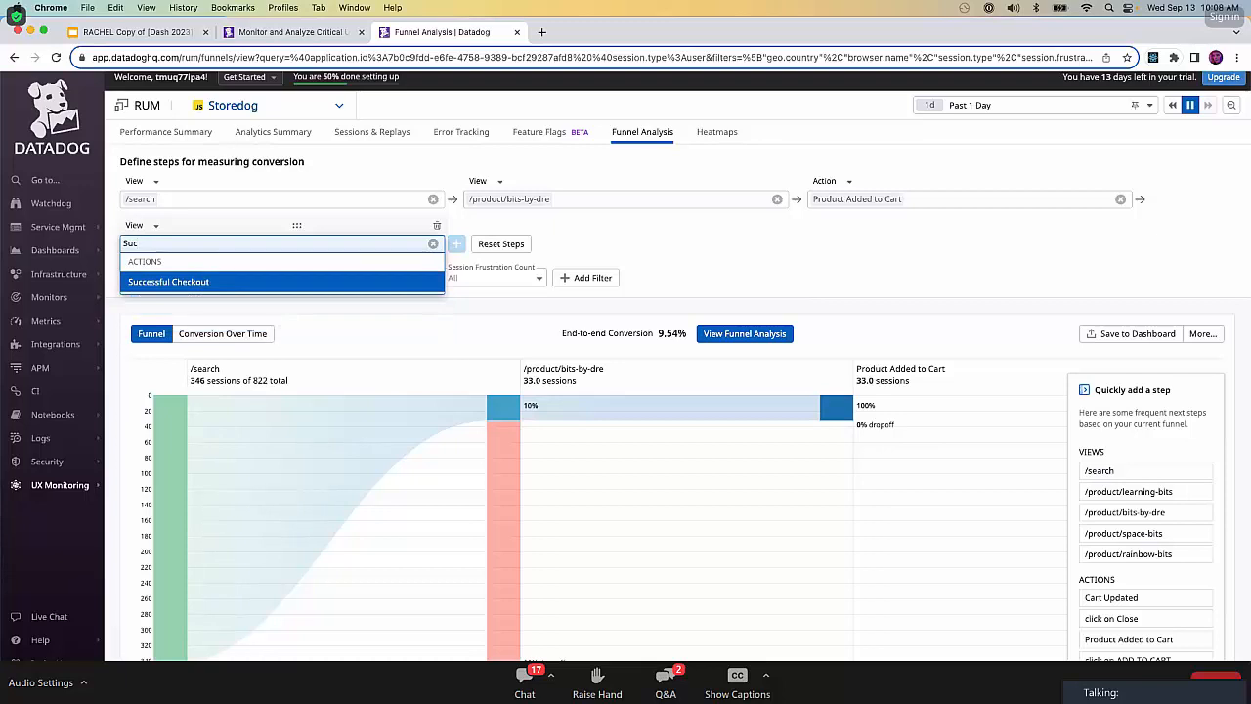
pyautogui.click(224, 283)
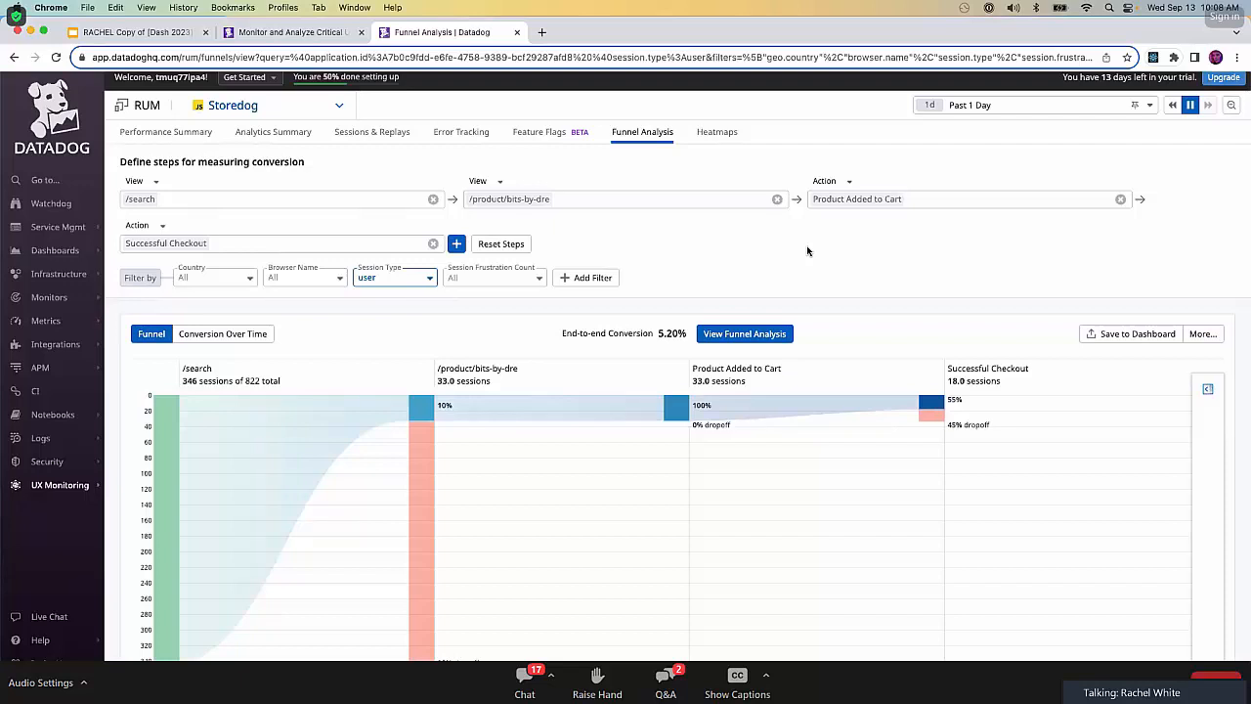
# Examine the detailed funnel analysis for conversion and drop-off rates, copy its share link, and close the details.
pyautogui.scroll(1, 808, 251)
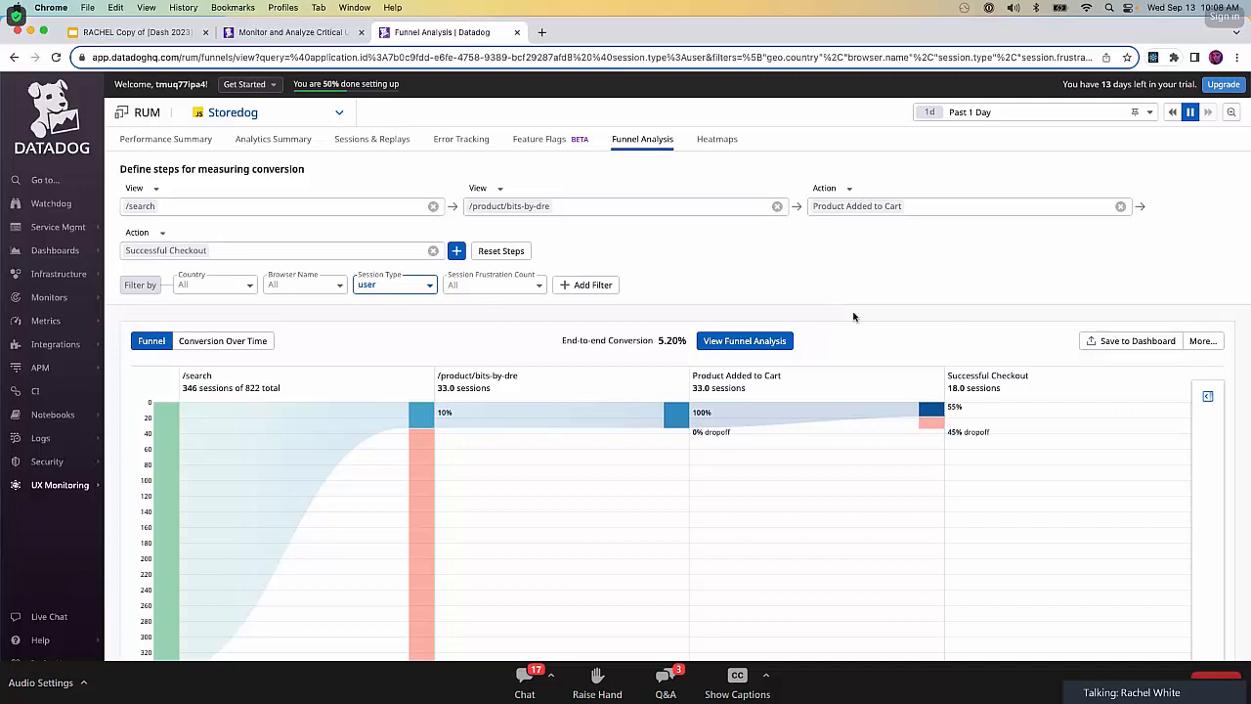
pyautogui.click(768, 350)
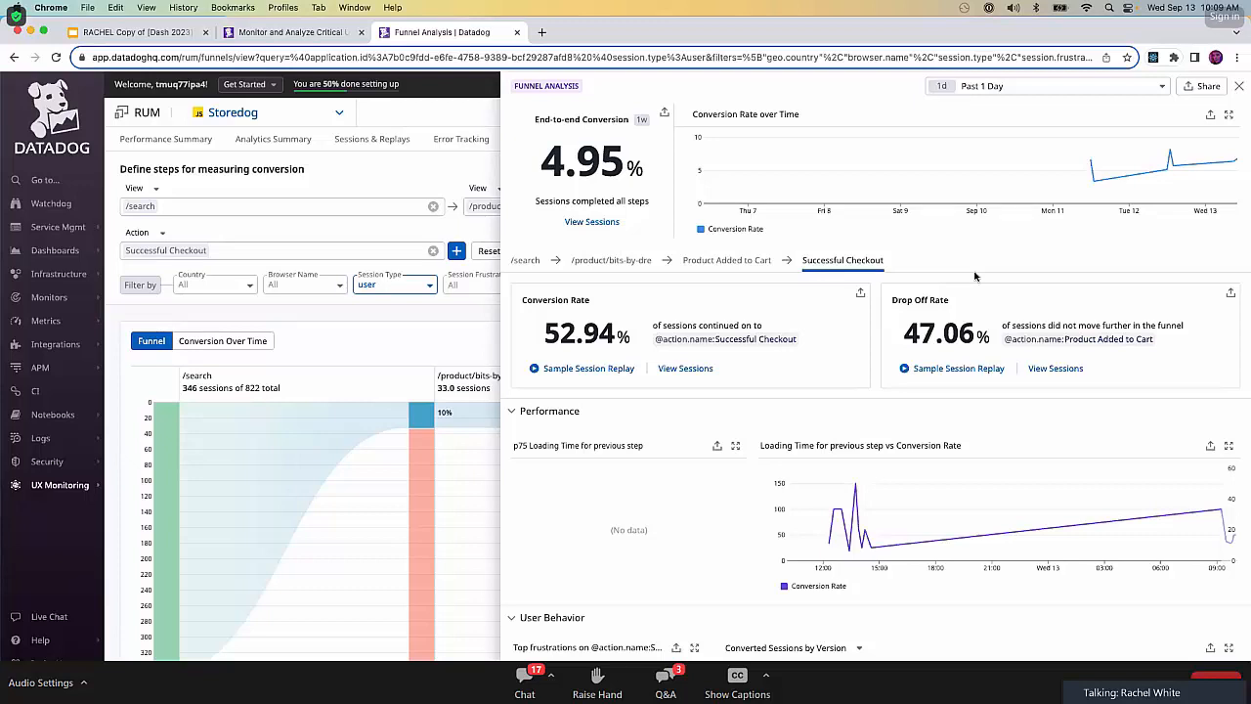
pyautogui.click(1208, 87)
pyautogui.click(1239, 86)
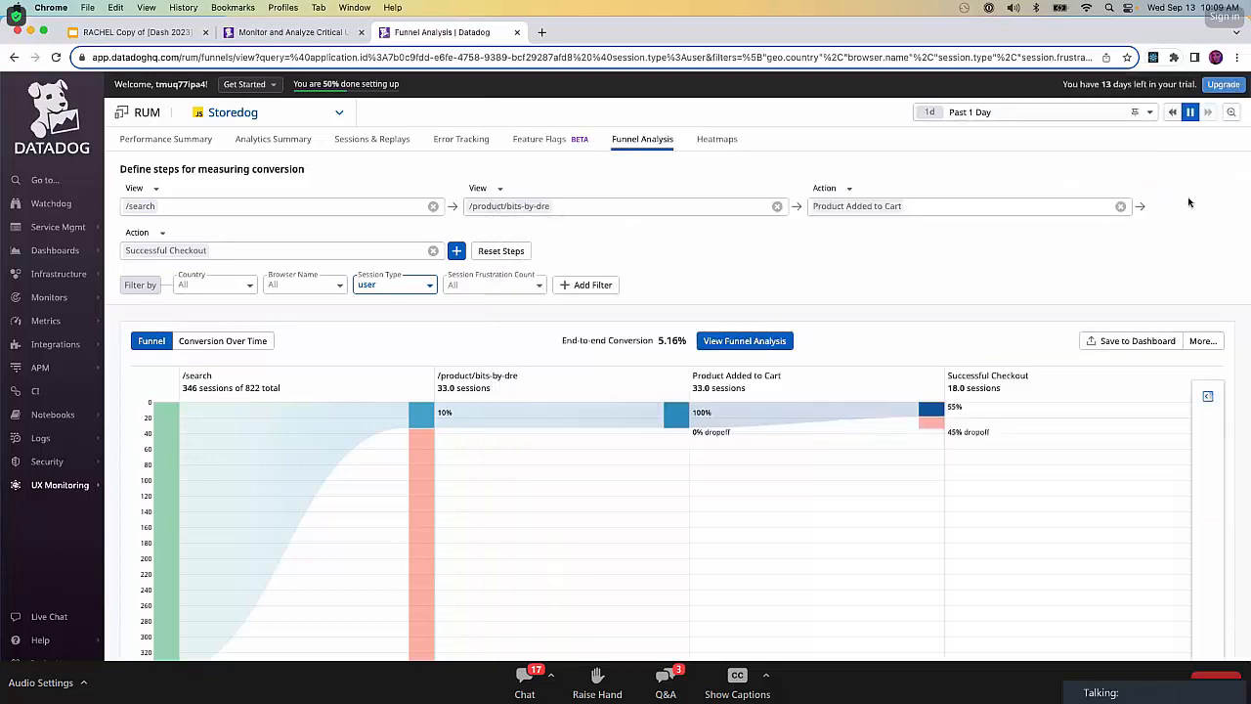
# Save the funnel graph to a new dashboard and open that dashboard.
pyautogui.click(1122, 340)
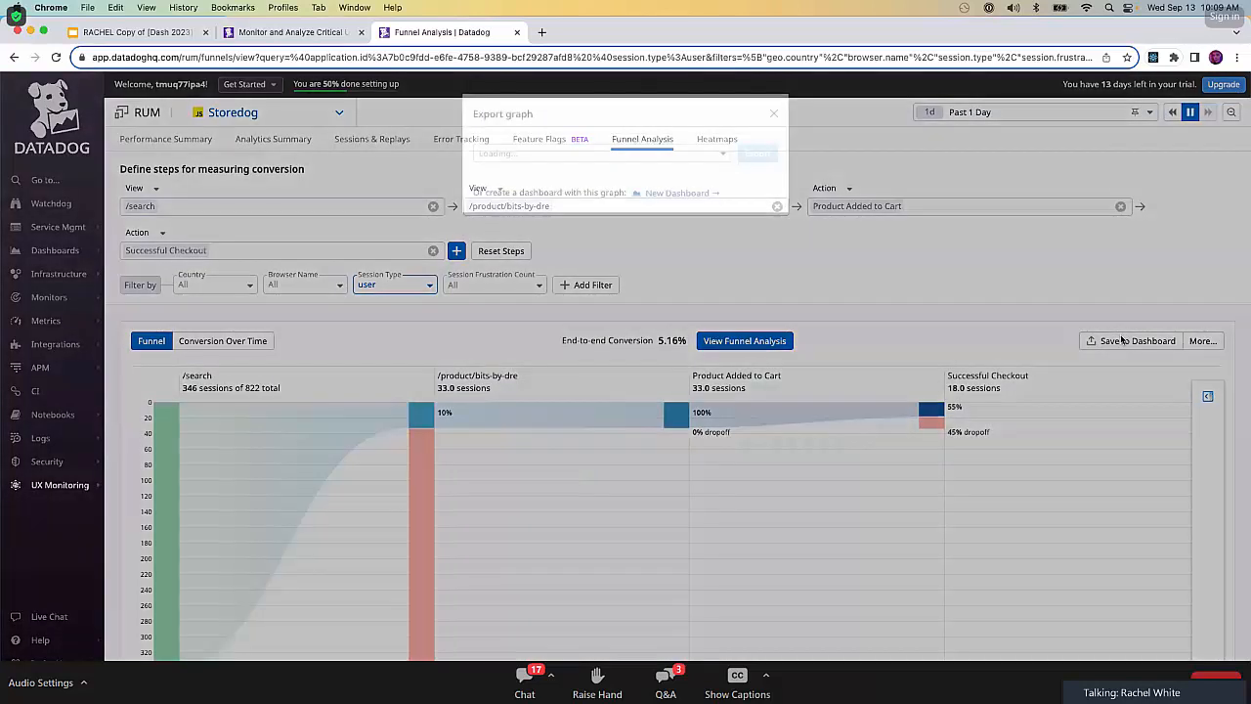
pyautogui.click(641, 165)
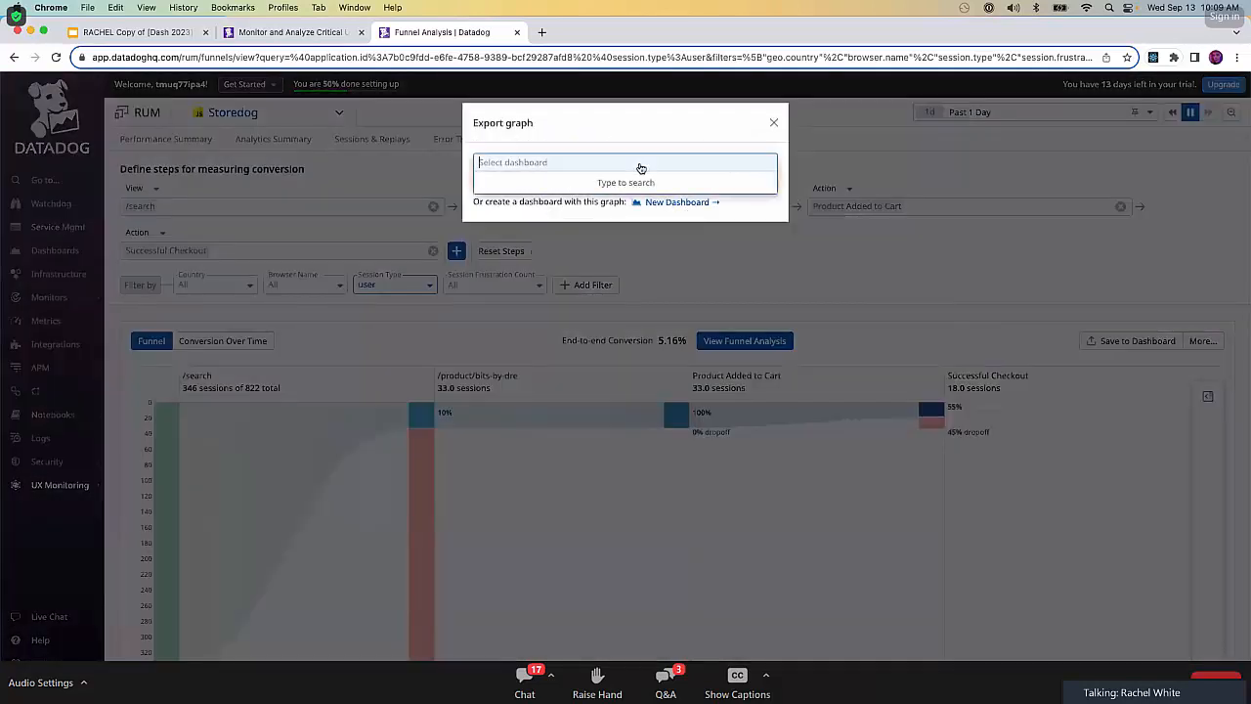
pyautogui.click(567, 200)
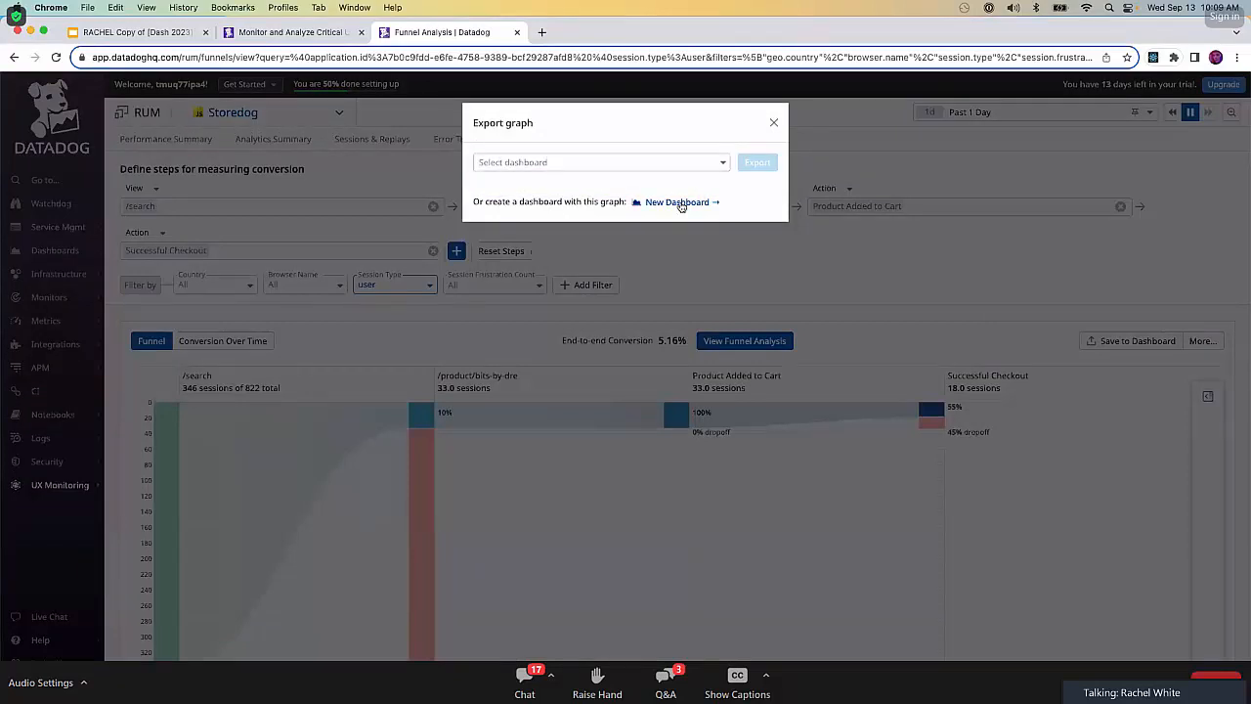
pyautogui.click(678, 203)
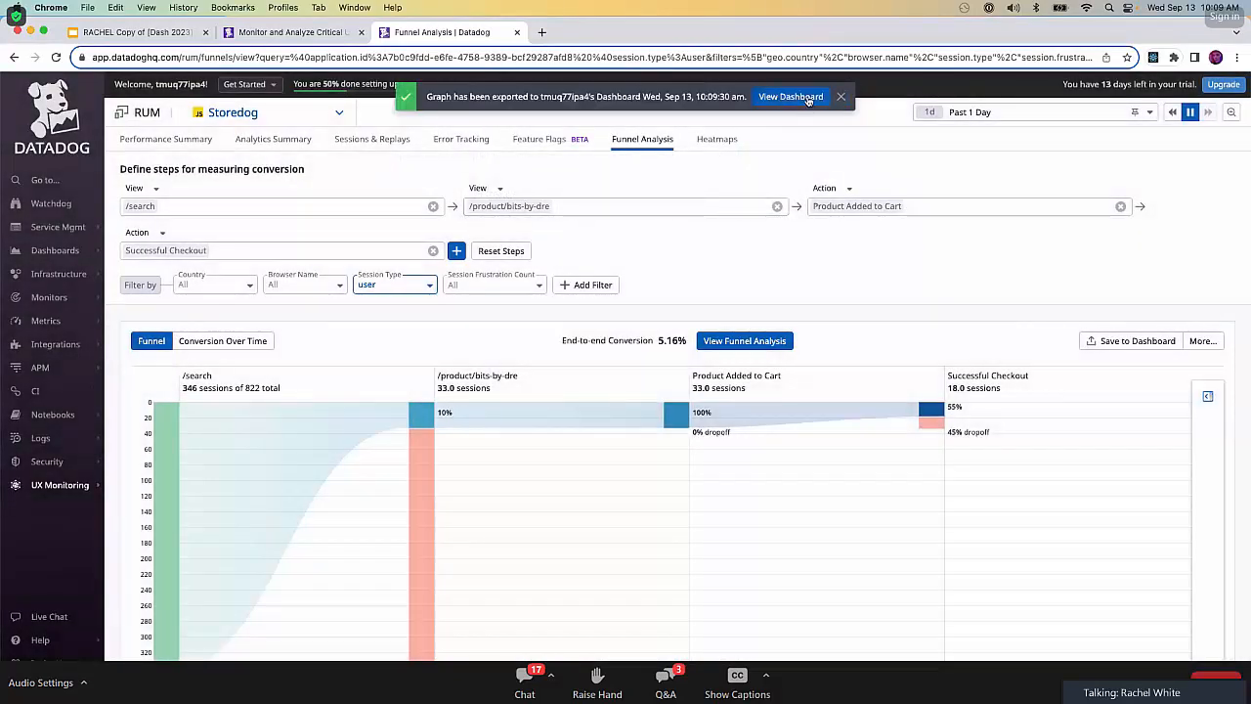
pyautogui.click(808, 99)
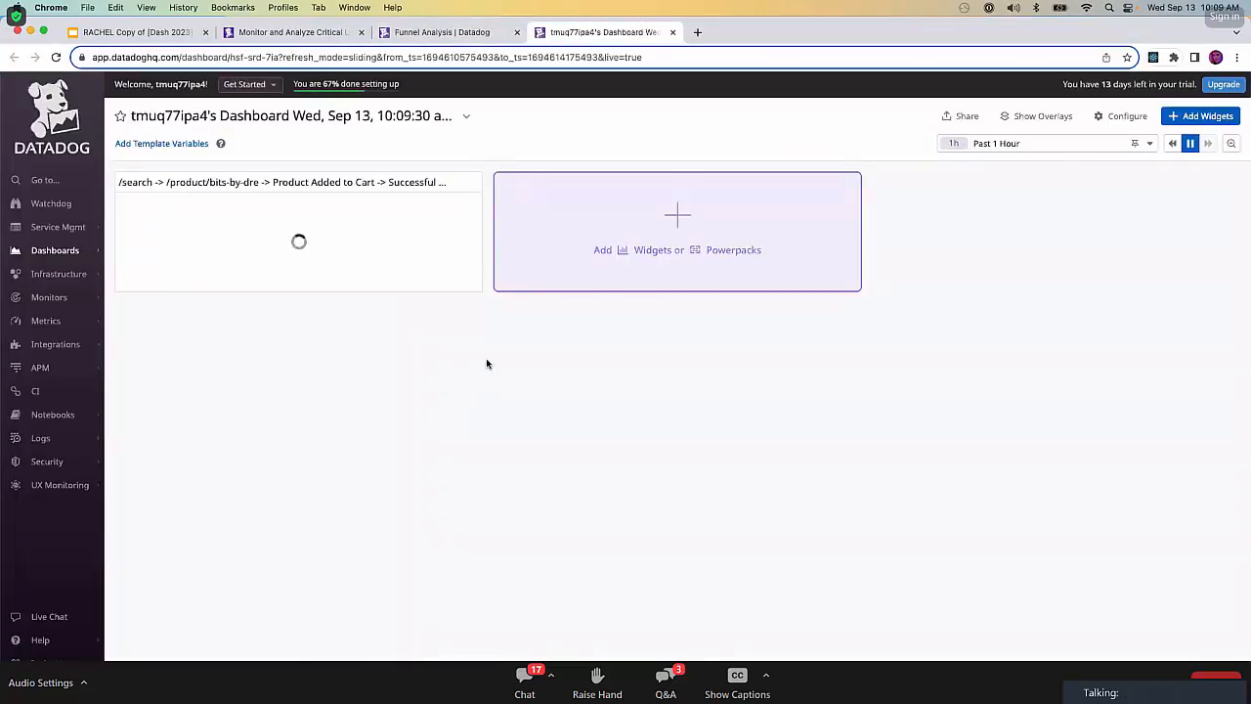
# Enlarge the funnel widget on the dashboard and check the actions available for its Product Added to Cart stage.
pyautogui.moveTo(480, 288); pyautogui.dragTo(765, 424)
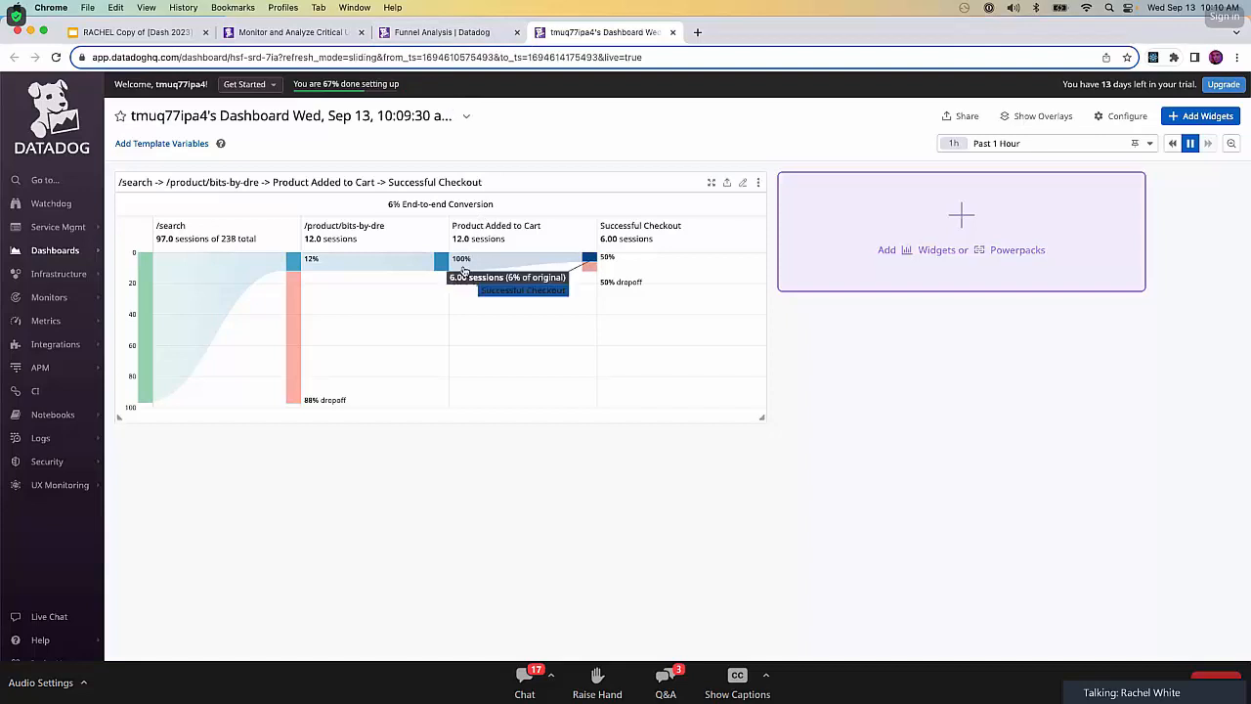
pyautogui.click(468, 266)
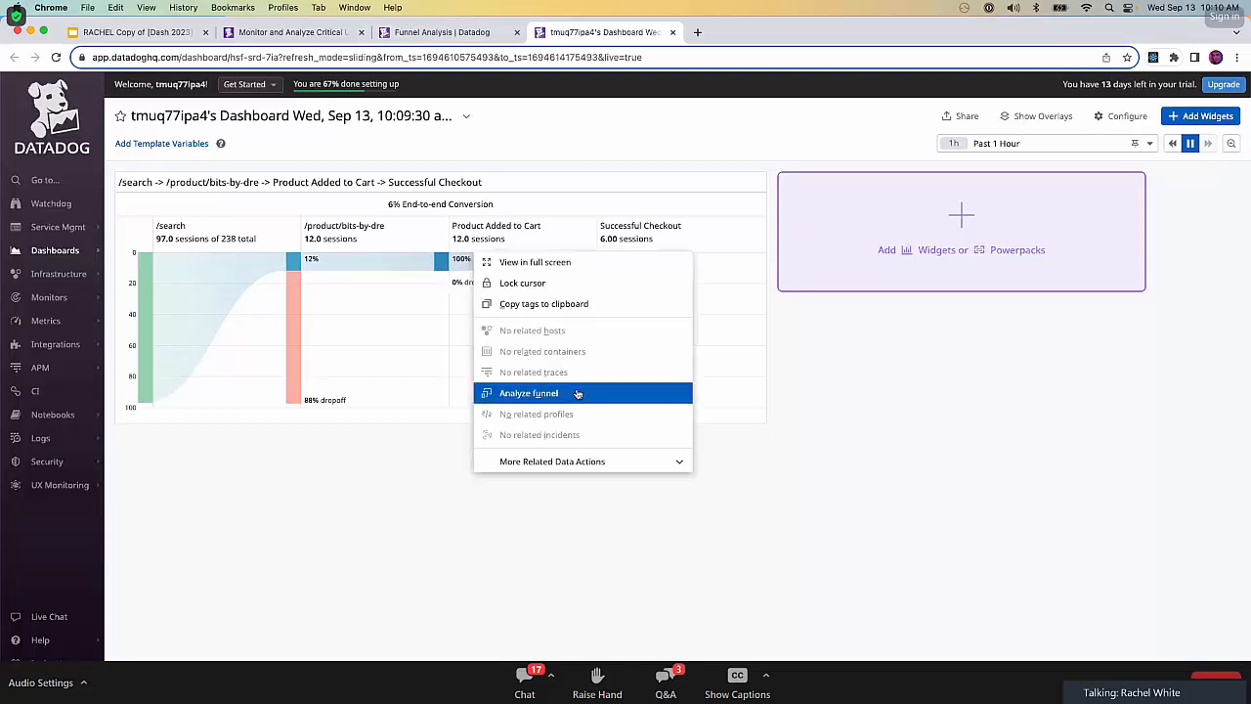
pyautogui.click(337, 518)
# Open the detailed funnel analysis for the Successful Checkout step and export its Conversion Rate graph to the existing dashboard.
pyautogui.click(470, 56)
pyautogui.click(473, 40)
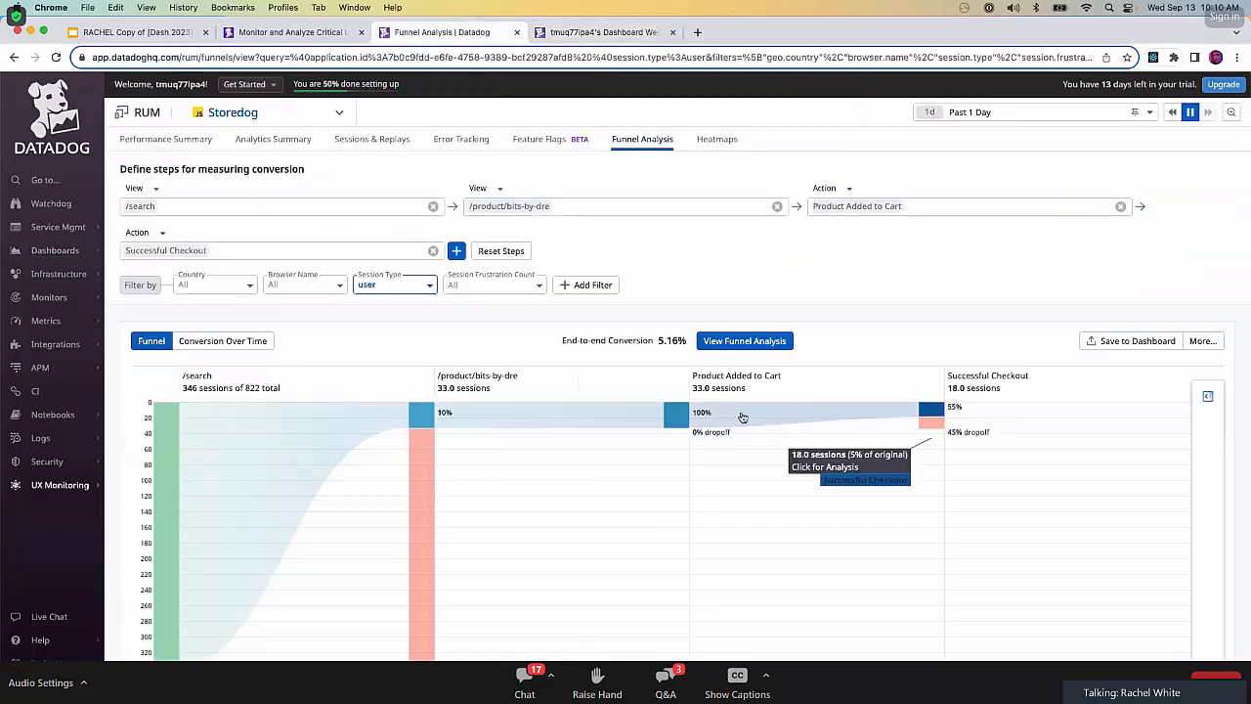
pyautogui.click(931, 410)
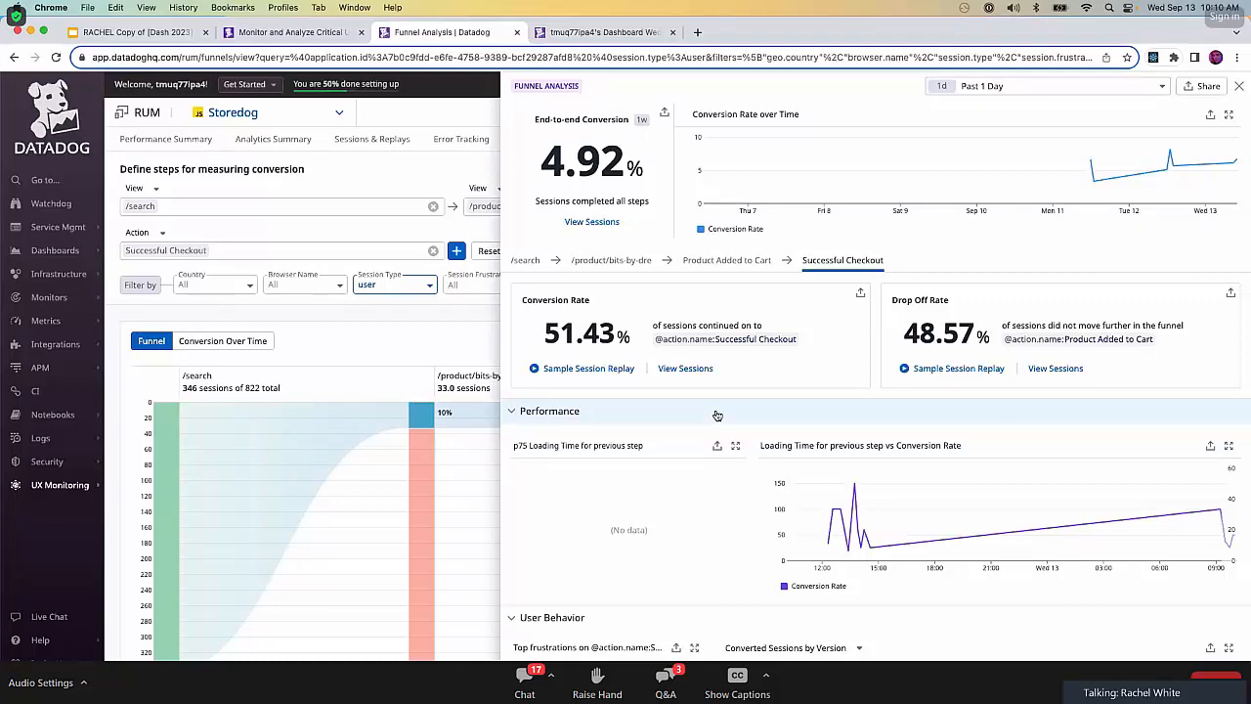
pyautogui.click(665, 116)
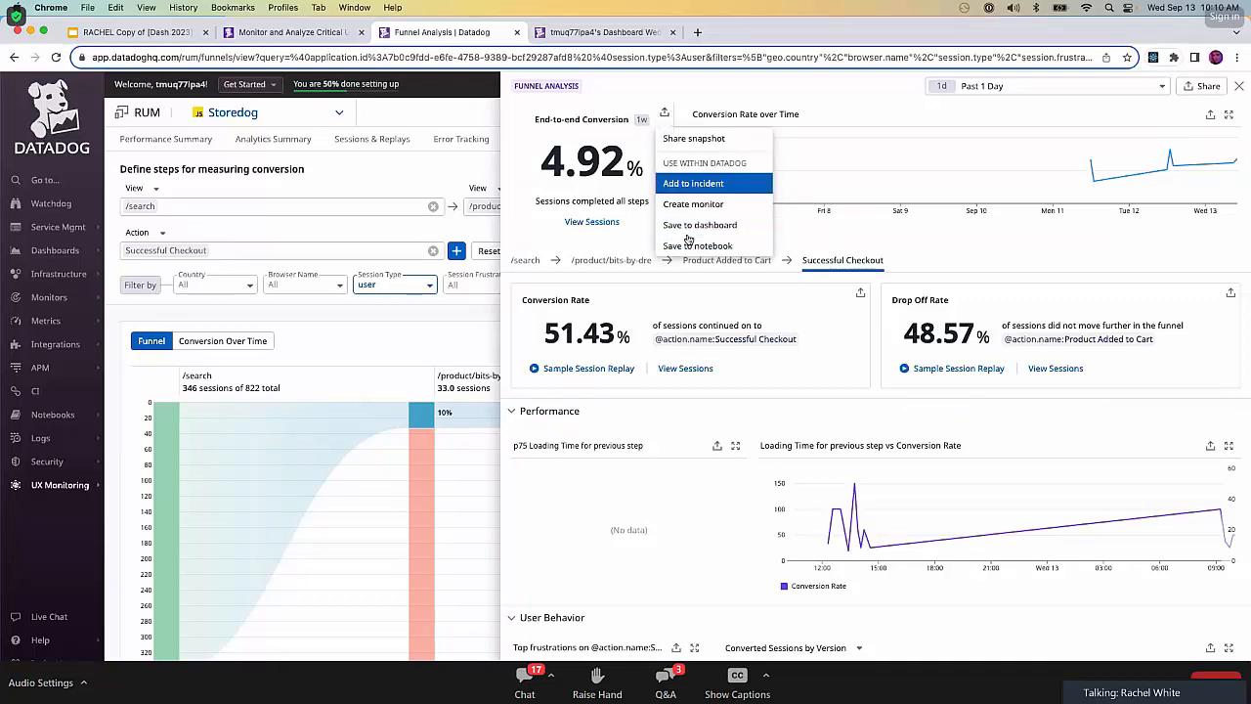
pyautogui.click(860, 294)
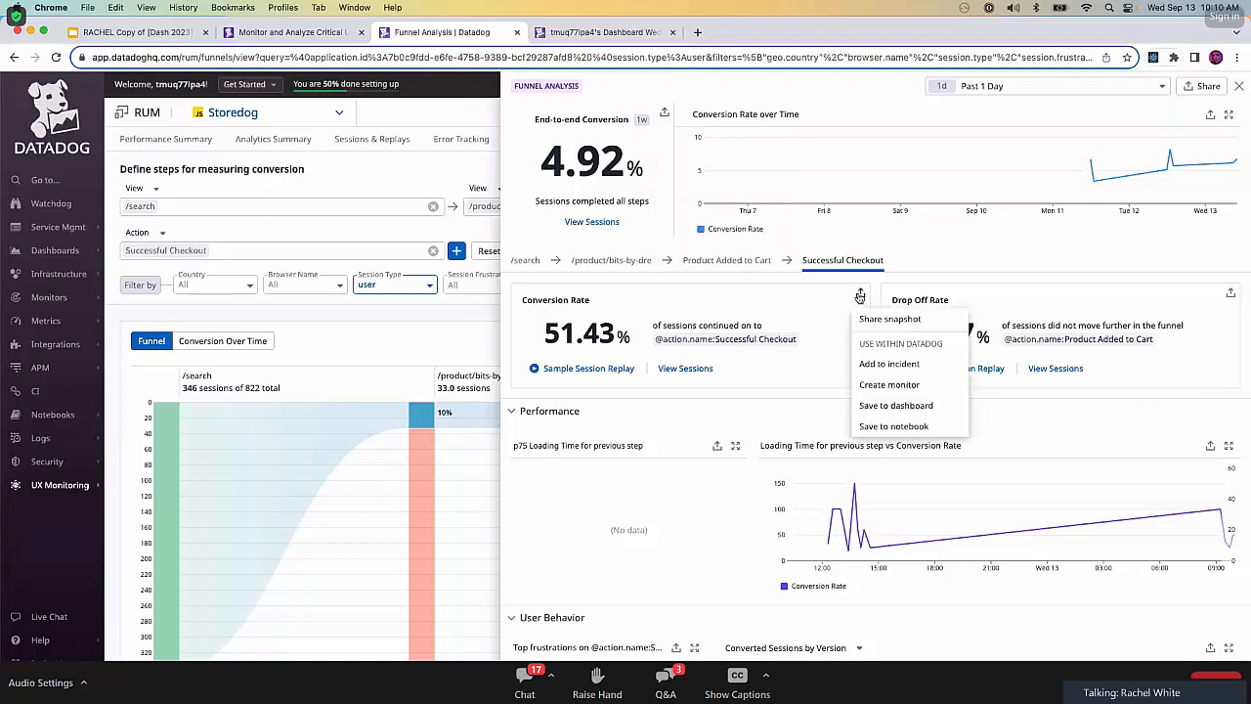
pyautogui.click(904, 405)
pyautogui.click(723, 185)
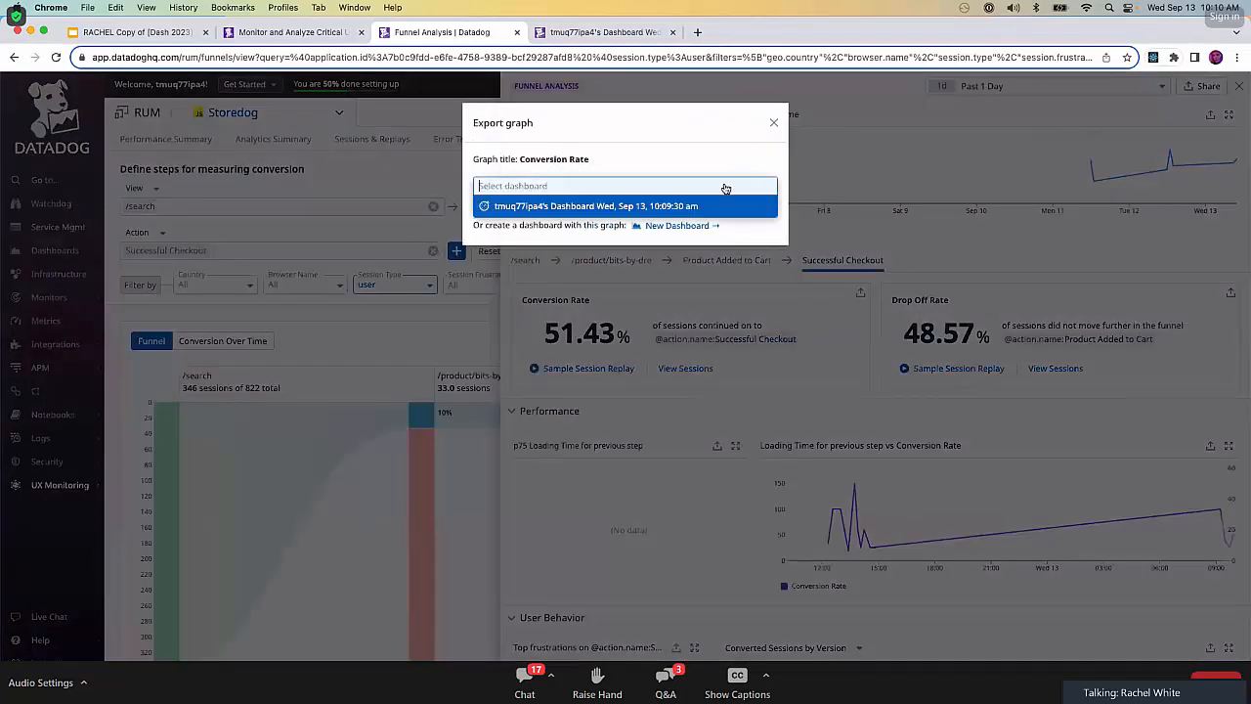
pyautogui.click(608, 207)
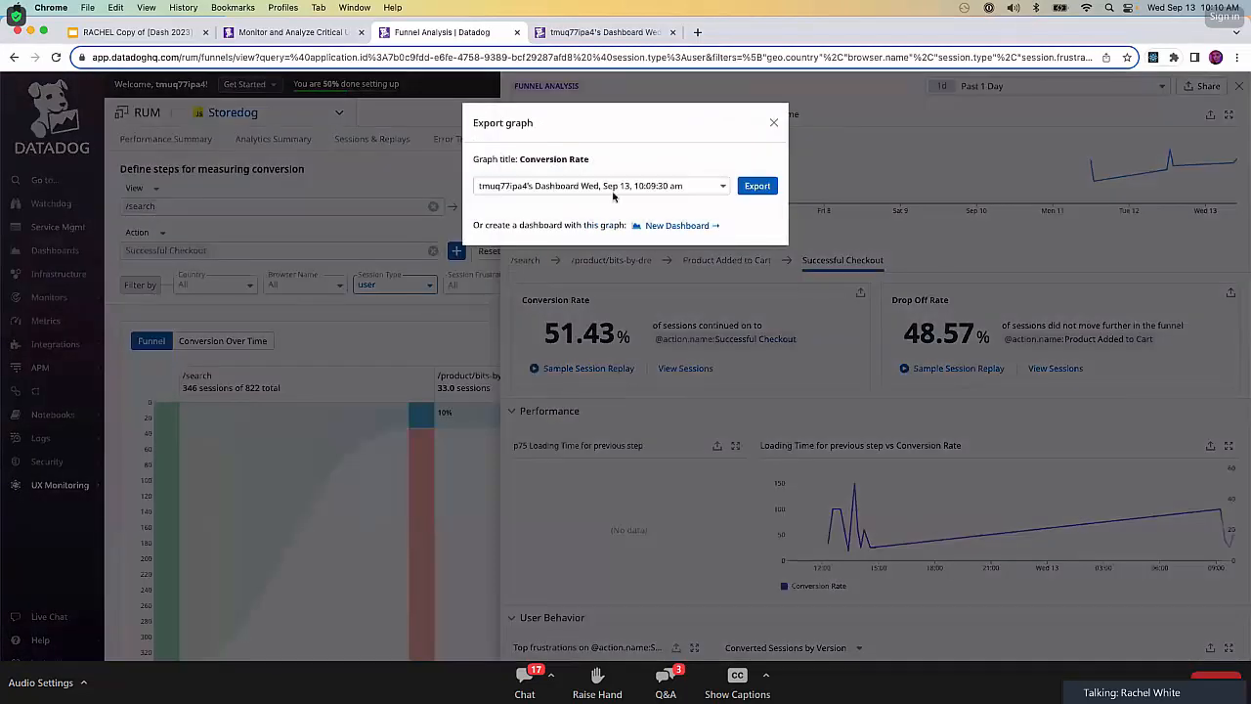
pyautogui.click(757, 187)
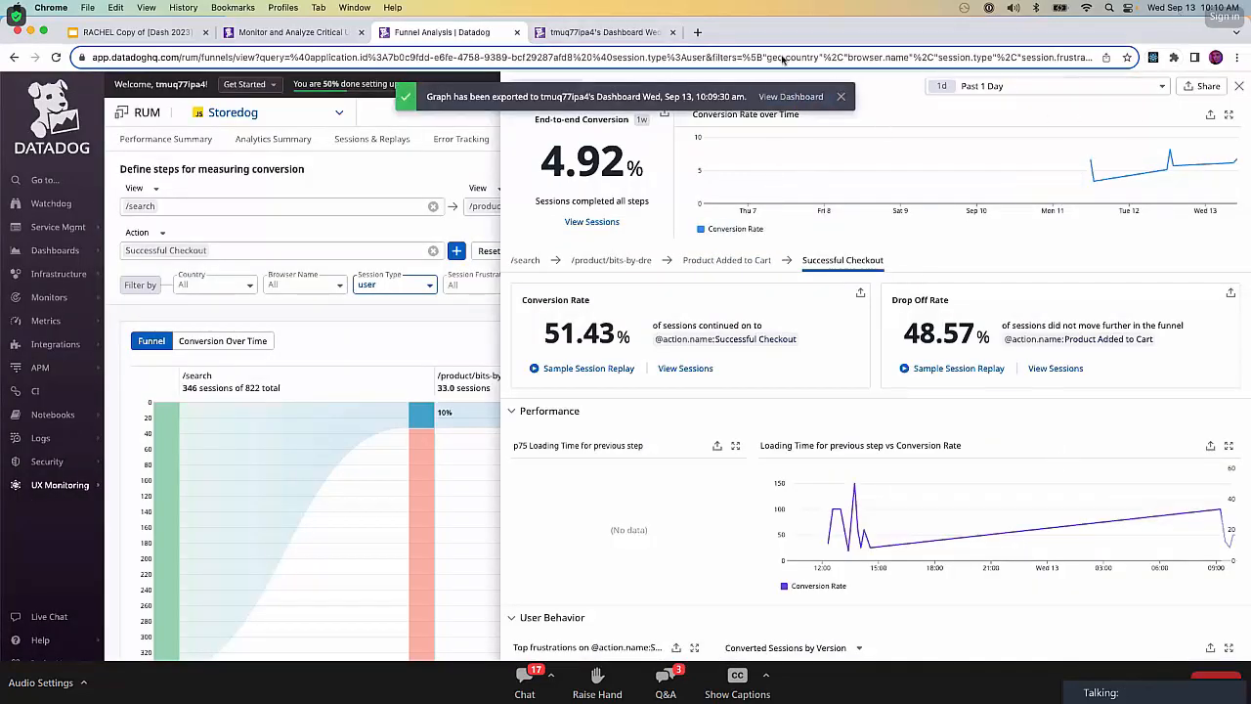
# Reload the dashboard, place the Conversion Rate widget directly beside the funnel widget, and narrow it to about half its width.
pyautogui.click(599, 32)
pyautogui.press('super+r')
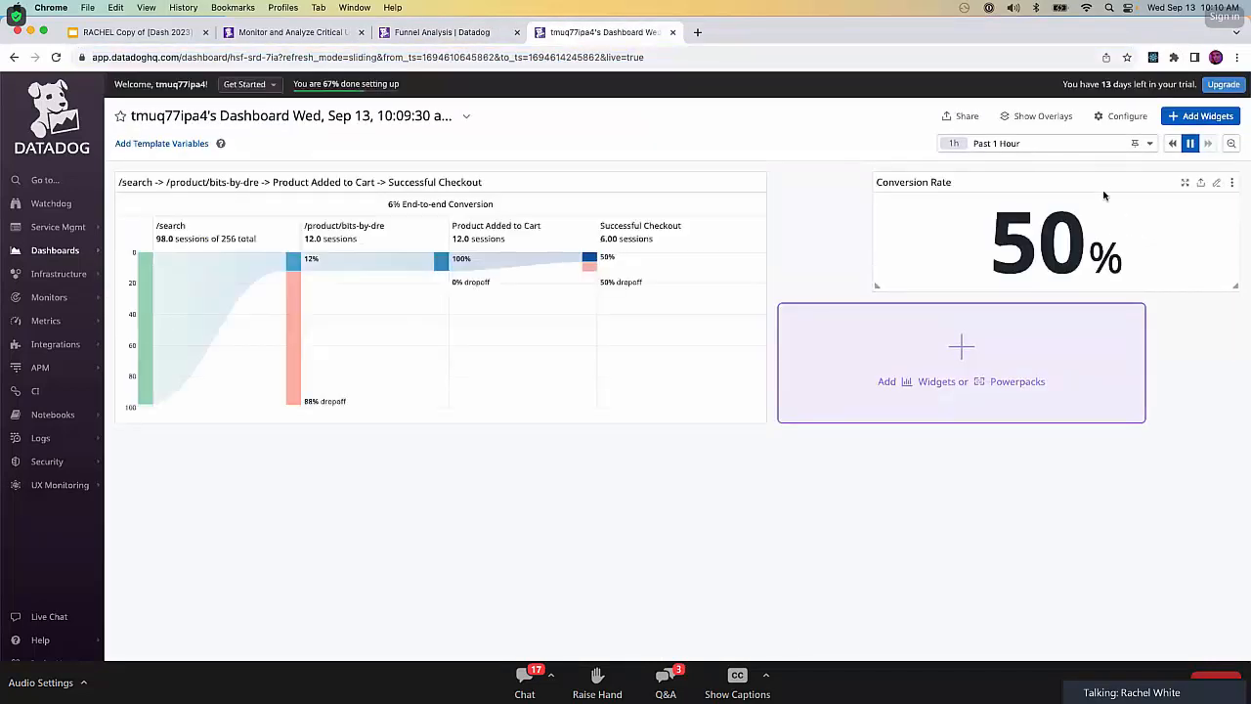
pyautogui.moveTo(1108, 177); pyautogui.dragTo(1002, 183)
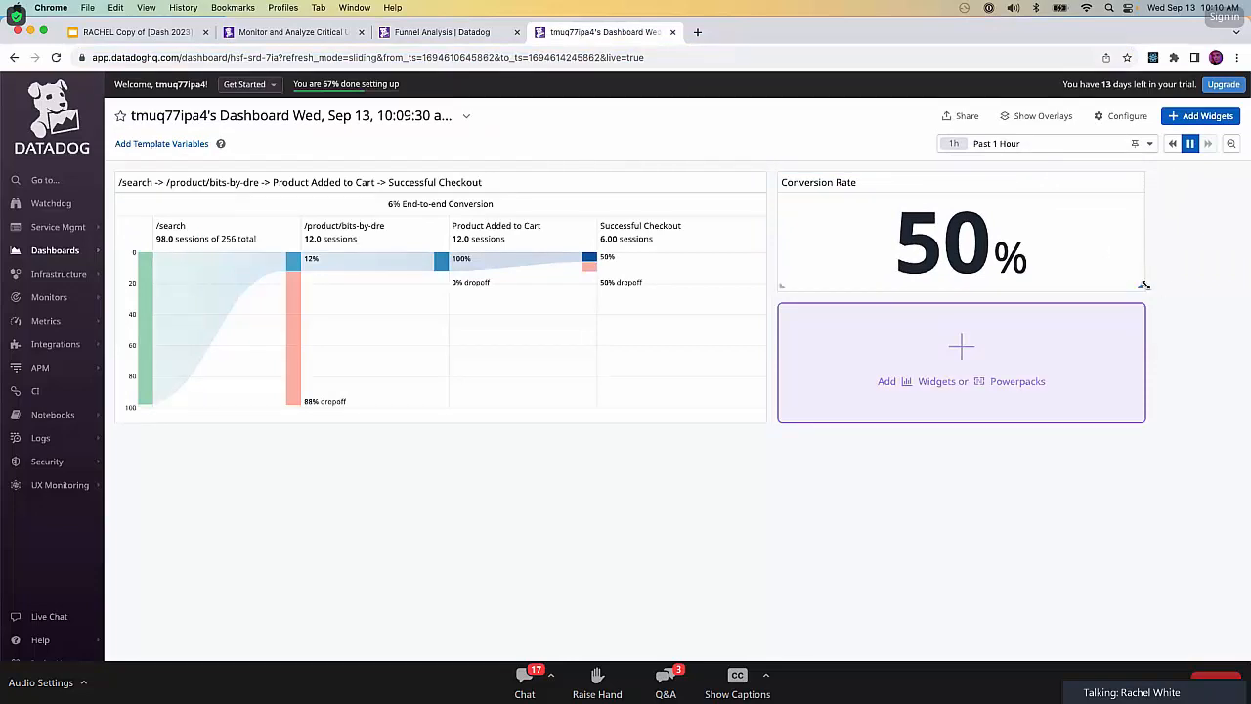
pyautogui.moveTo(1142, 289); pyautogui.dragTo(956, 287)
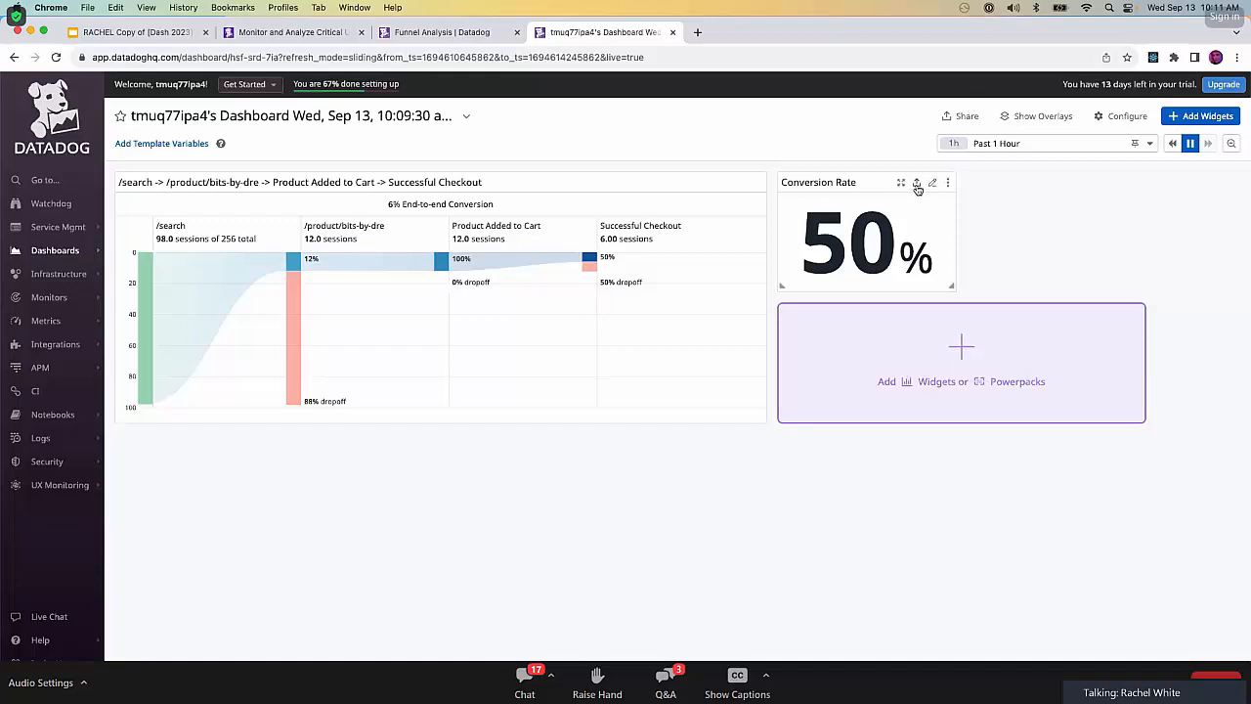
# Create a new monitor from the Conversion Rate graph in the Successful Checkout funnel analysis.
pyautogui.click(917, 185)
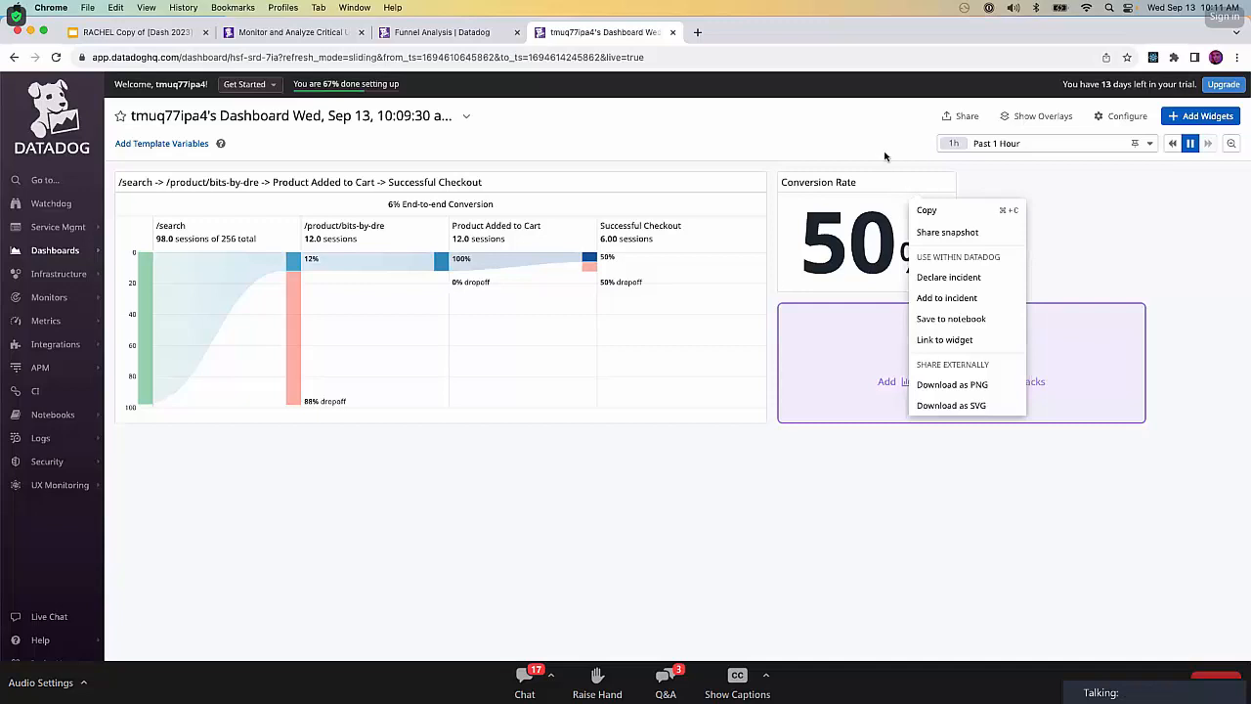
pyautogui.click(885, 153)
pyautogui.click(463, 35)
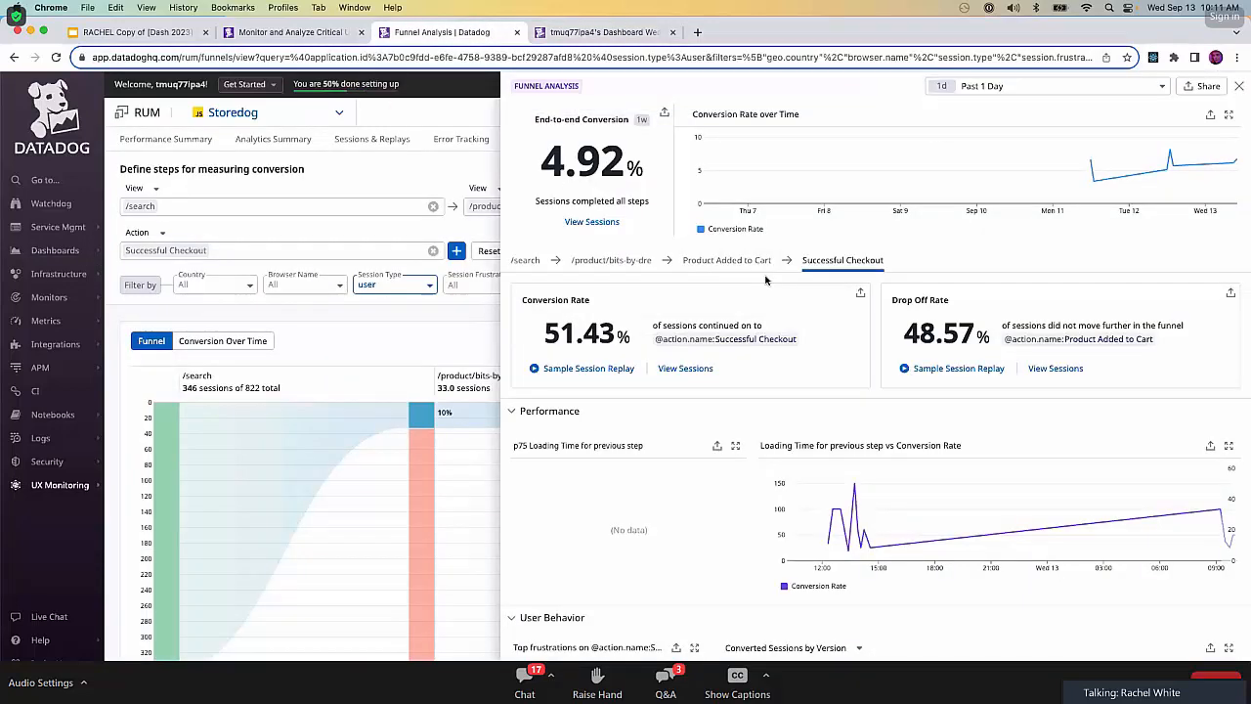
pyautogui.click(861, 295)
pyautogui.click(895, 385)
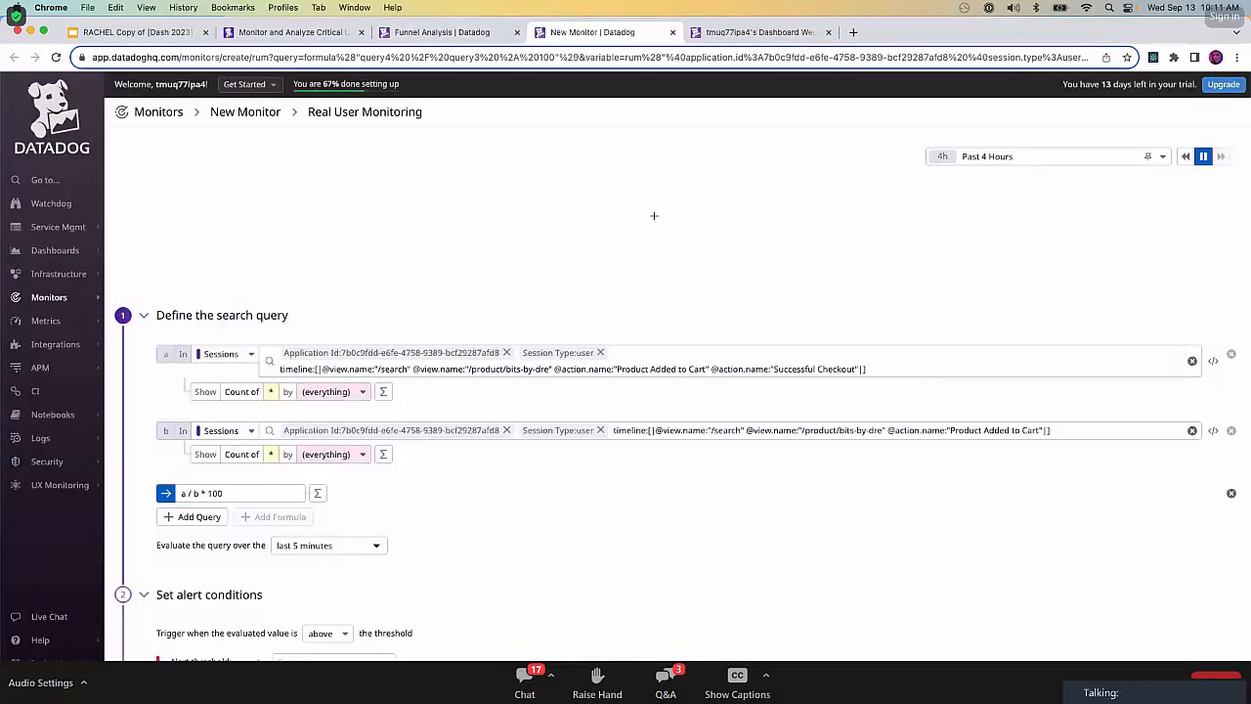
# Set the monitor to trigger below the threshold, with an alert threshold of 30 and a warning threshold of 50.
pyautogui.scroll(-1, 645, 264)
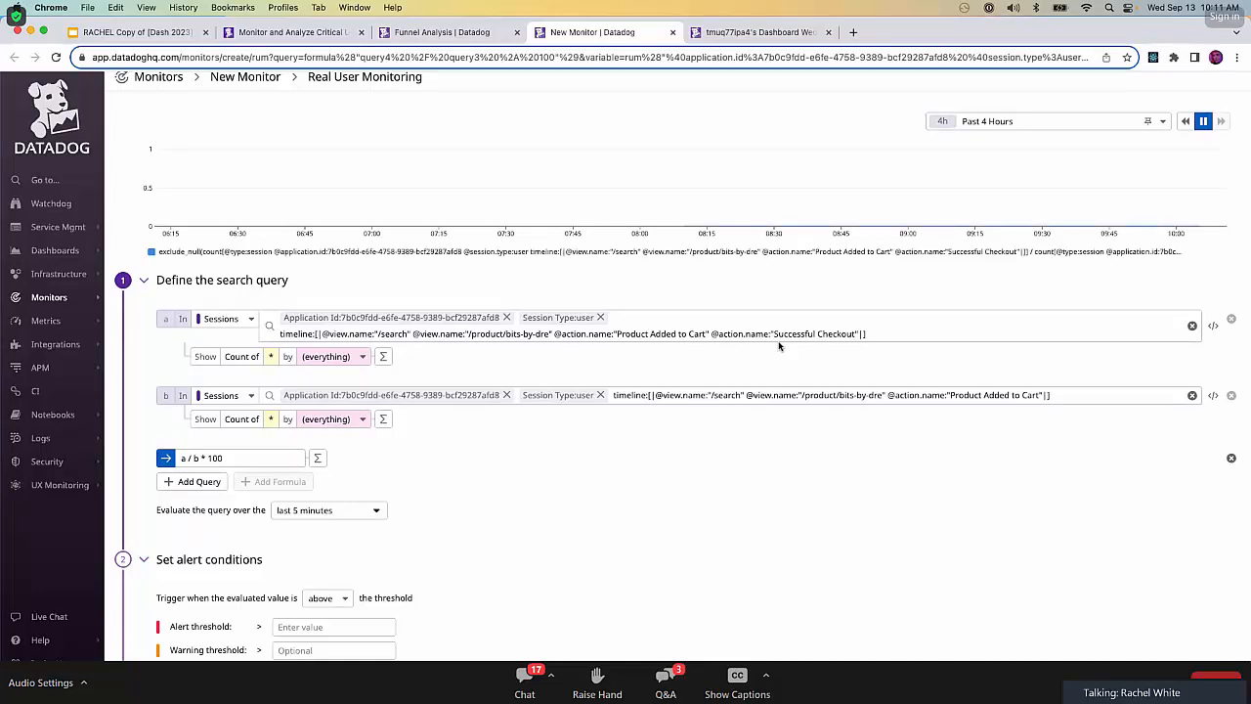
pyautogui.scroll(-2, 526, 606)
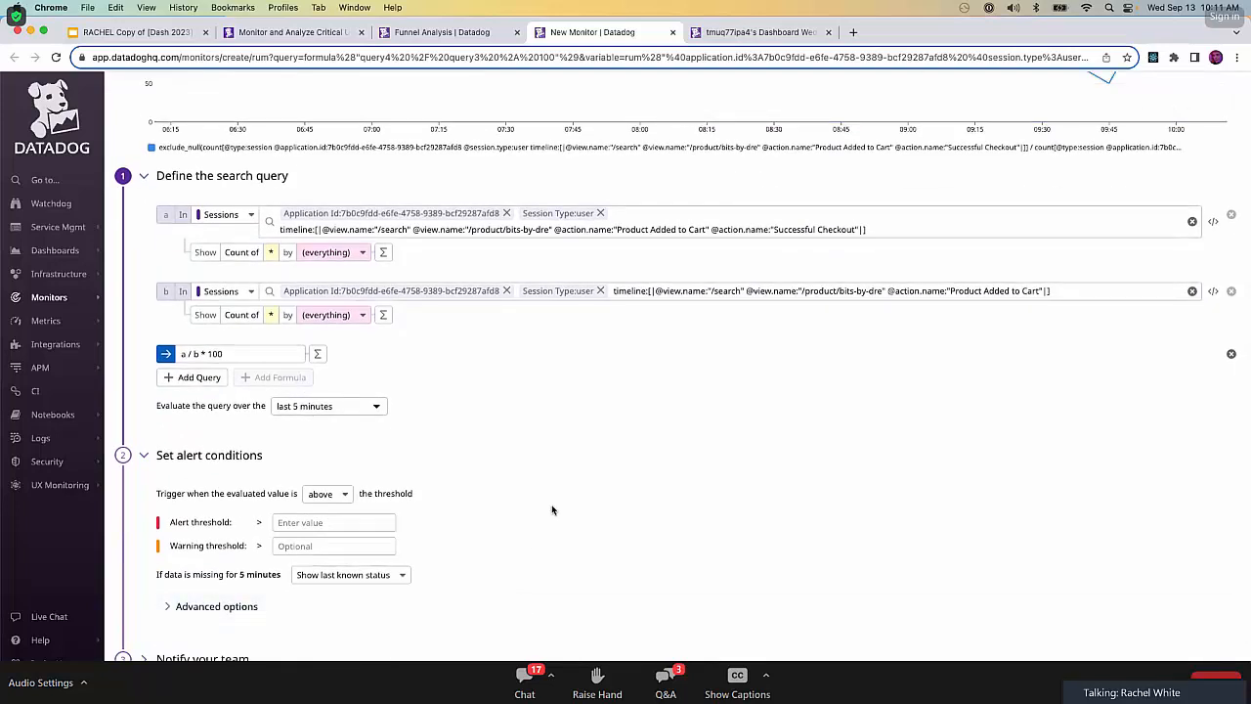
pyautogui.click(347, 498)
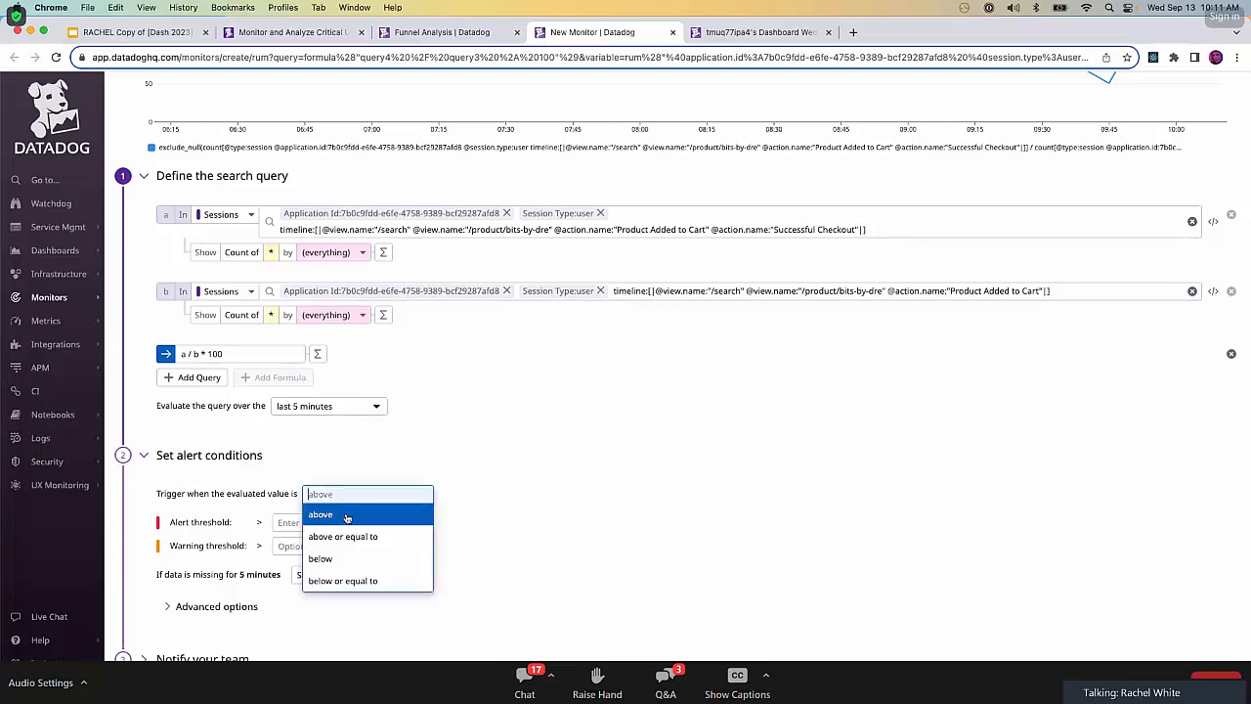
pyautogui.click(410, 557)
pyautogui.click(373, 523)
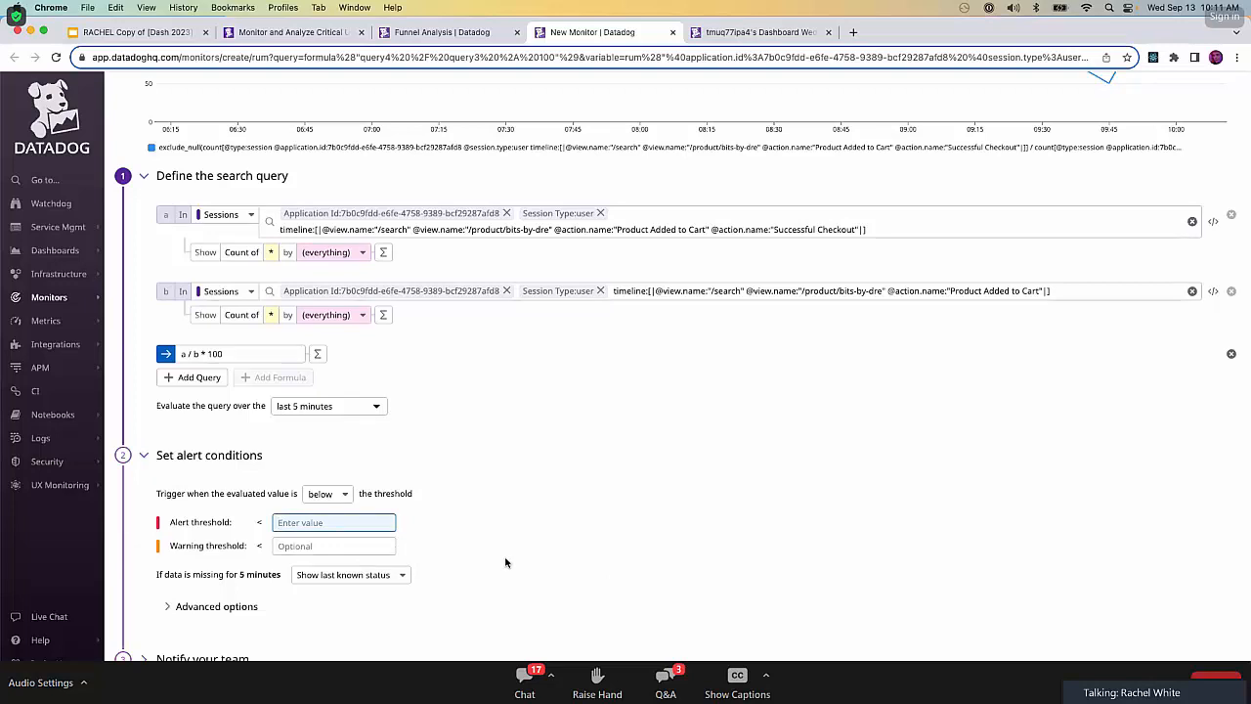
pyautogui.write('30')
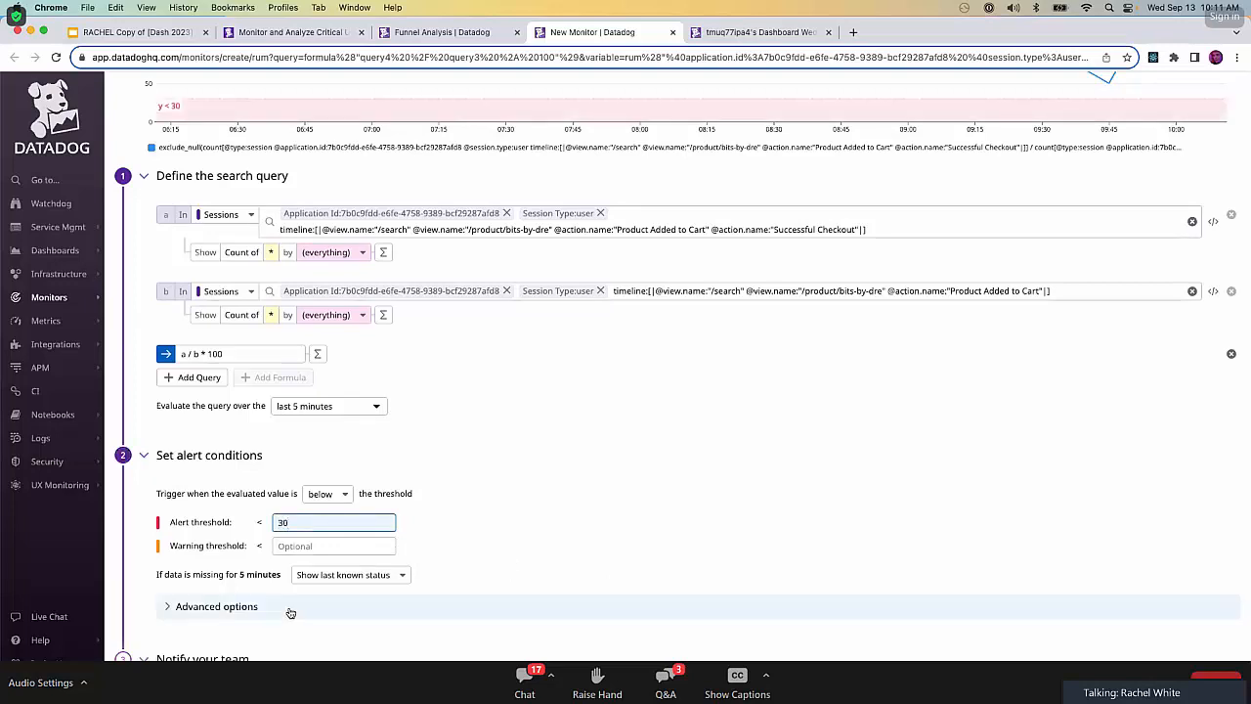
pyautogui.click(336, 541)
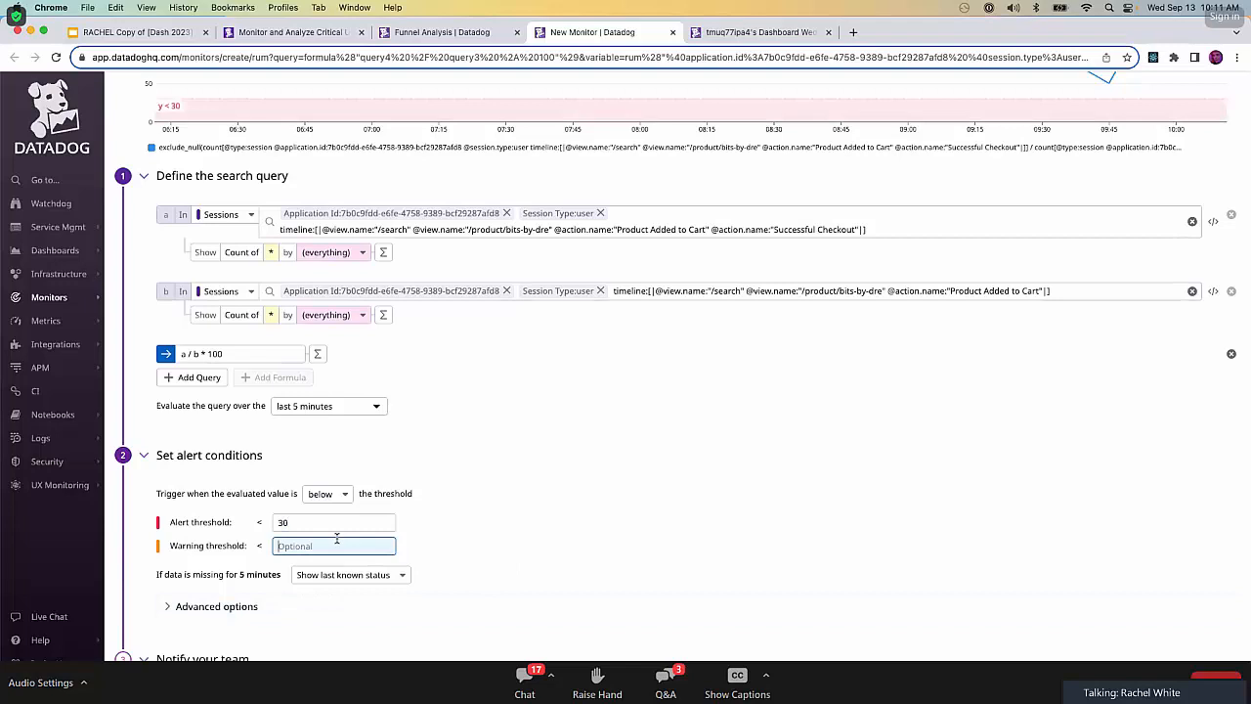
pyautogui.write('50')
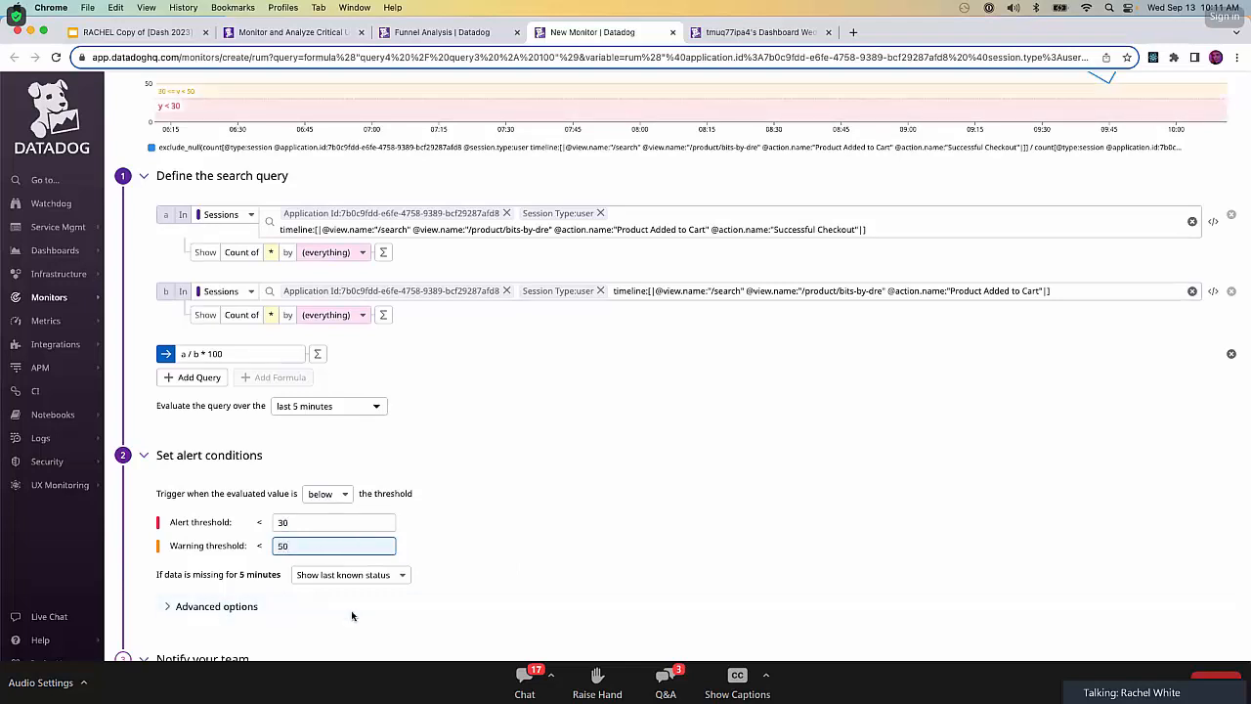
pyautogui.click(499, 565)
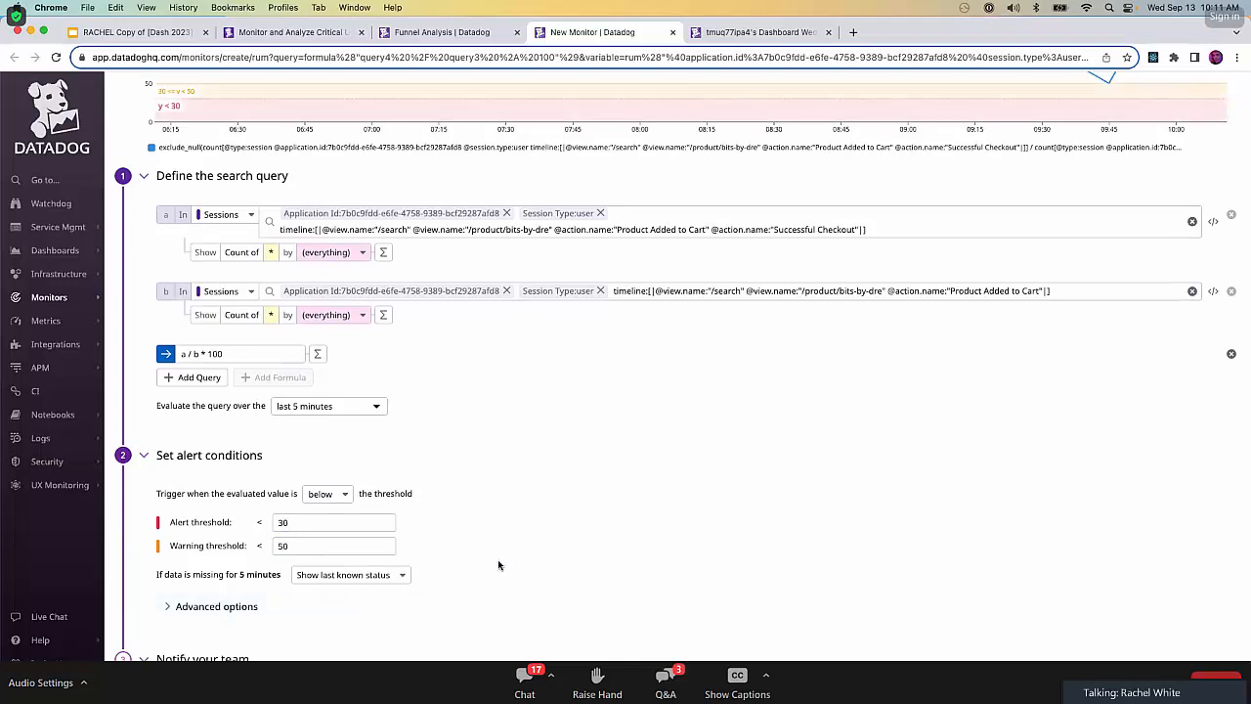
# Name the monitor "Search Conversion" in the team notification section.
pyautogui.scroll(-3, 498, 564)
pyautogui.click(473, 558)
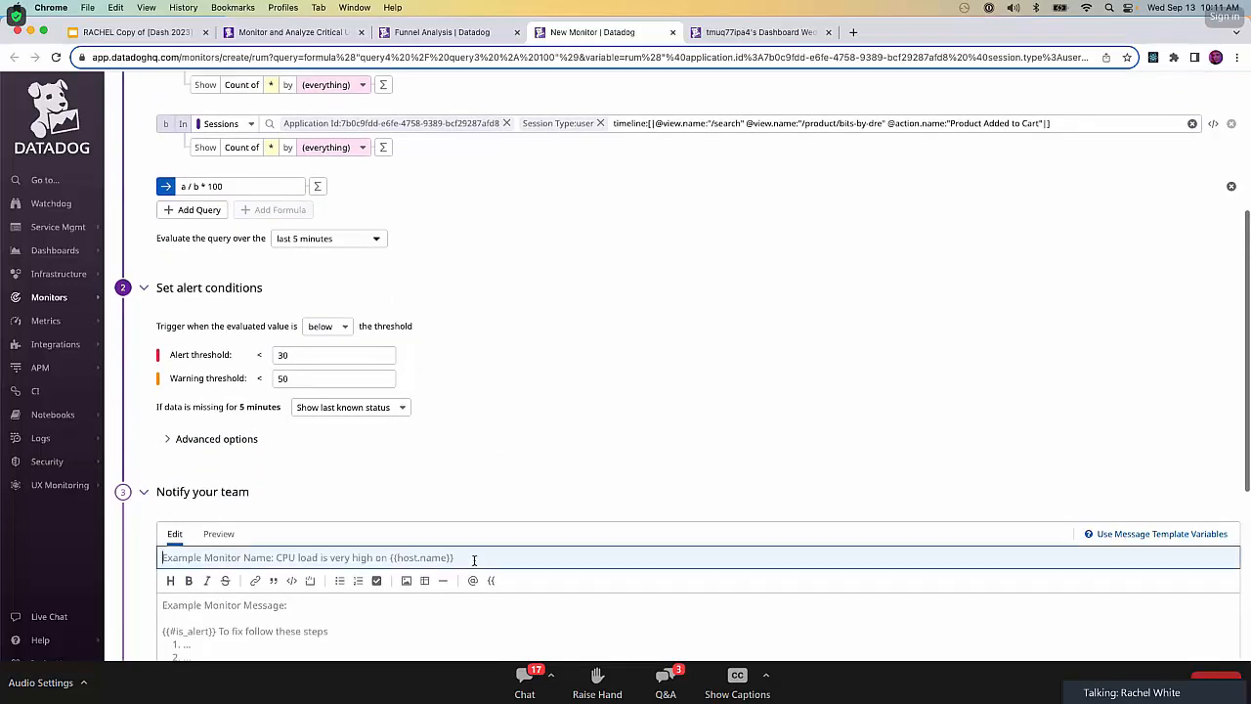
pyautogui.write('Search')
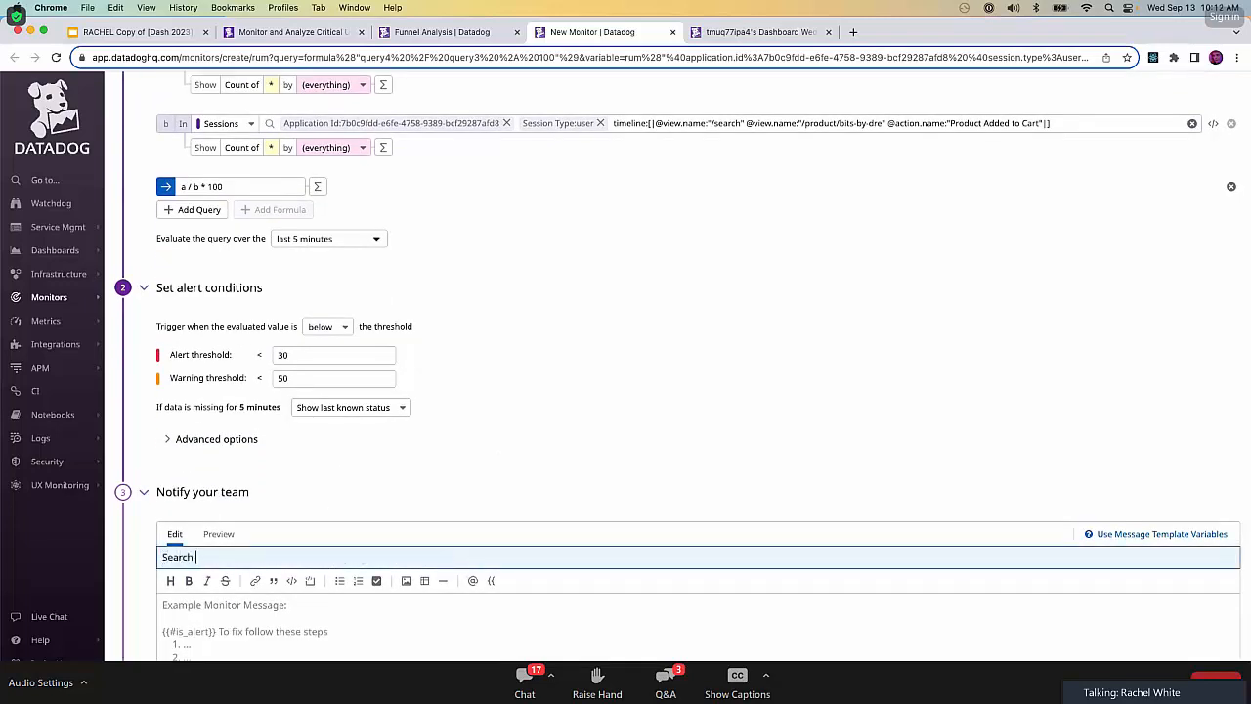
pyautogui.write(' Conversion')
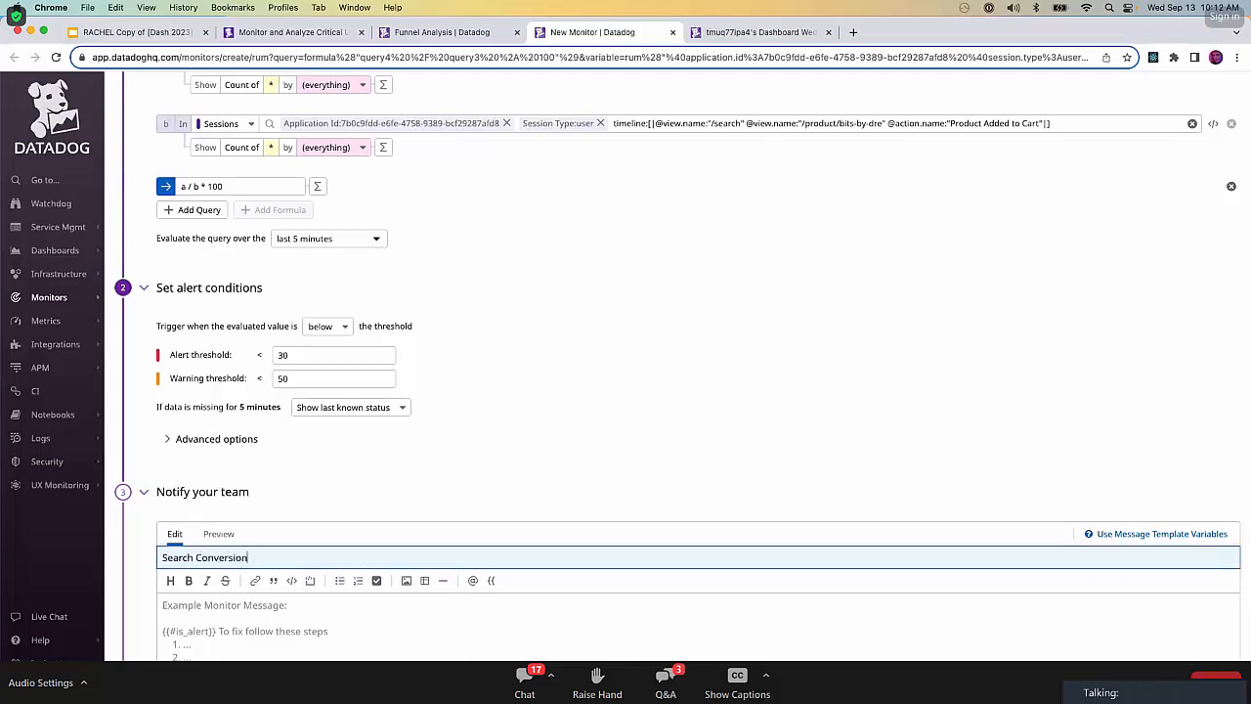
# Enter the monitor message "The conversion rate for users adding products to their cart from the /search page is dropping", correcting any misspelling.
pyautogui.click(483, 637)
pyautogui.write('T')
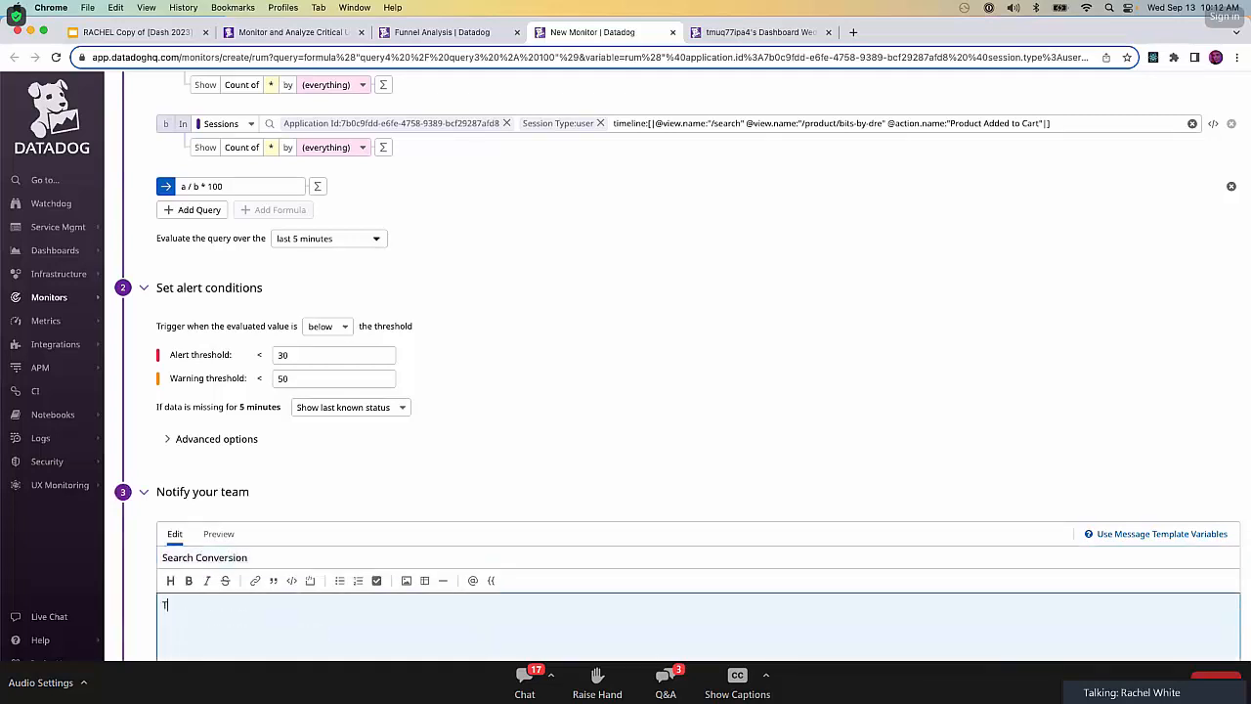
pyautogui.write('he coneersion rate for users adding')
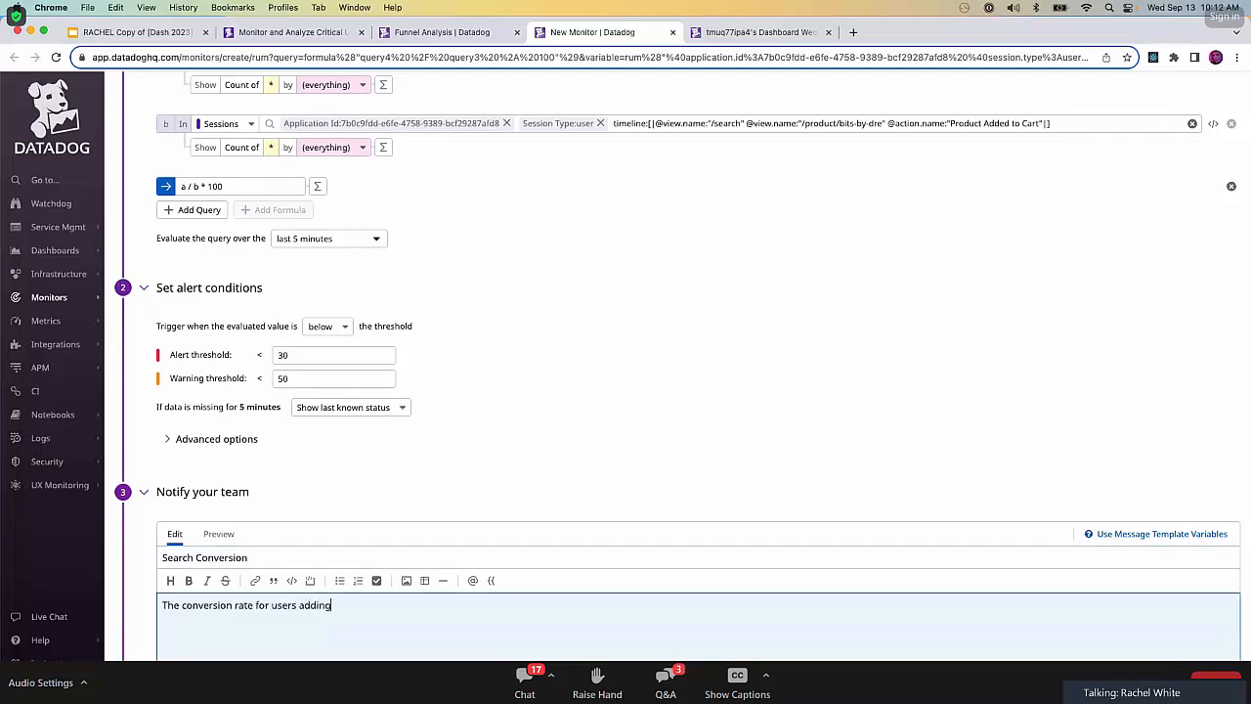
pyautogui.write(' prodcuts to their cart from the /search page is dropping')
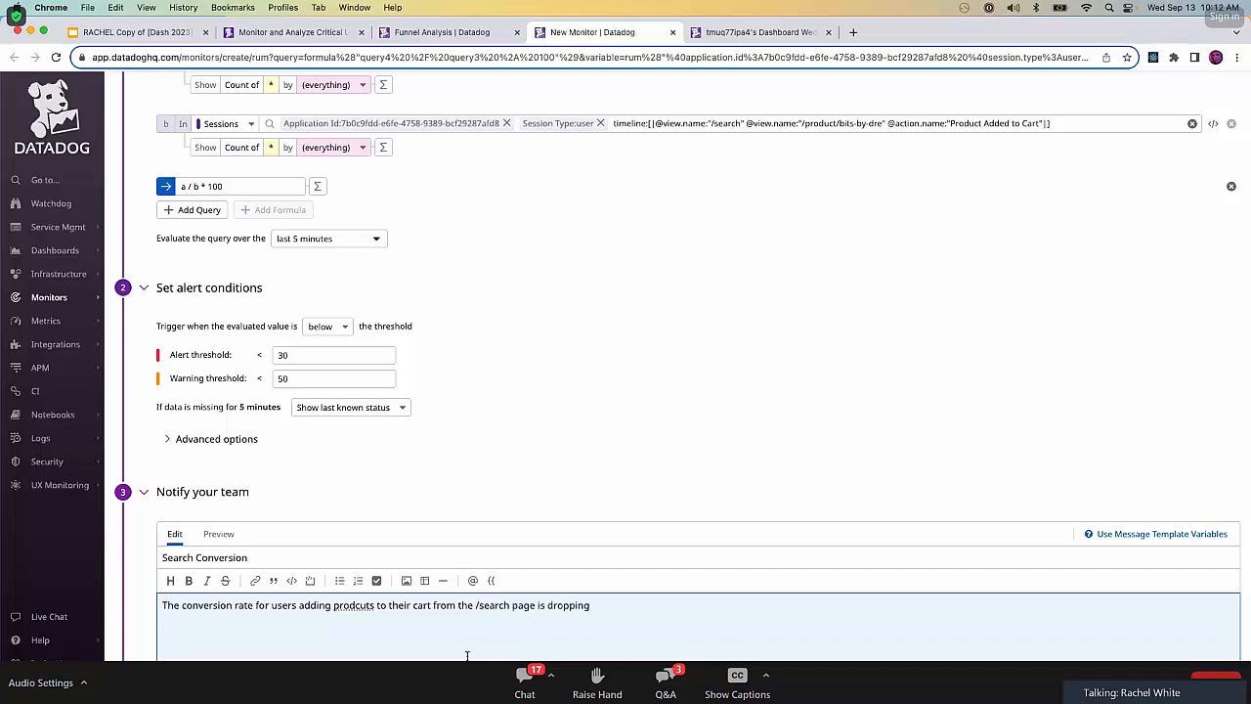
pyautogui.rightClick(355, 606)
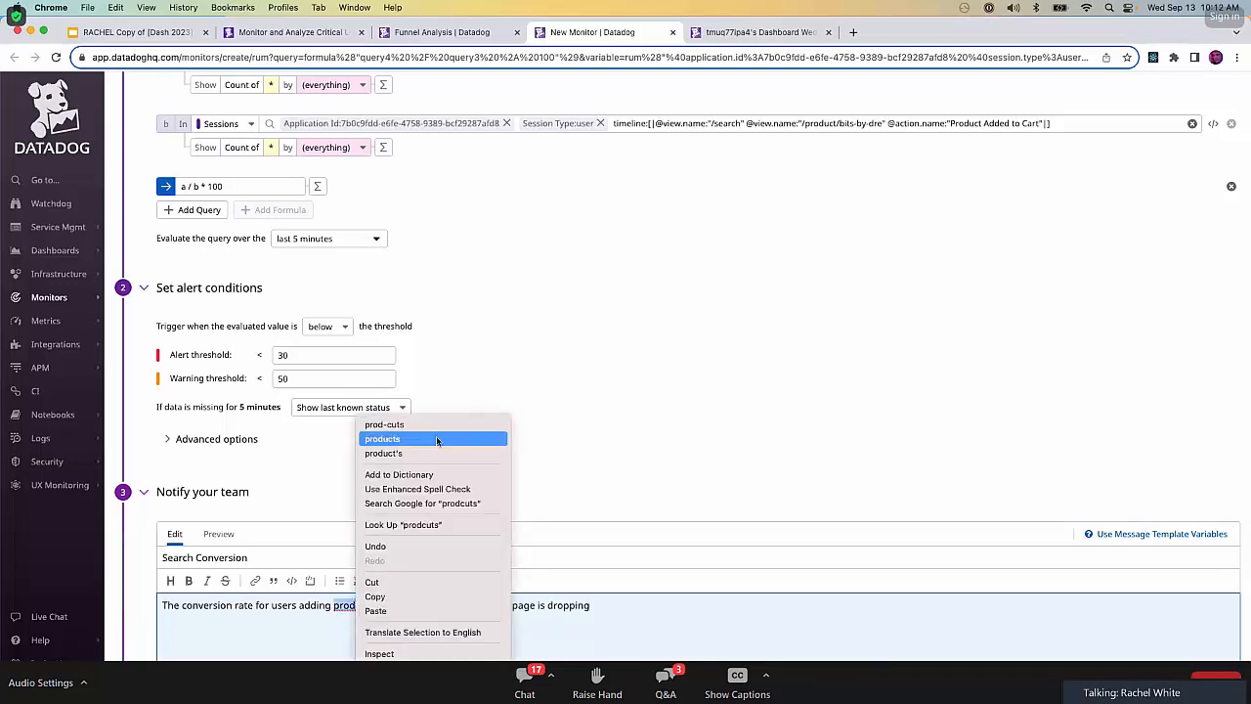
pyautogui.click(436, 436)
# Create the Search Conversion monitor, leaving the remaining notification and permission options at their defaults.
pyautogui.scroll(-2, 715, 632)
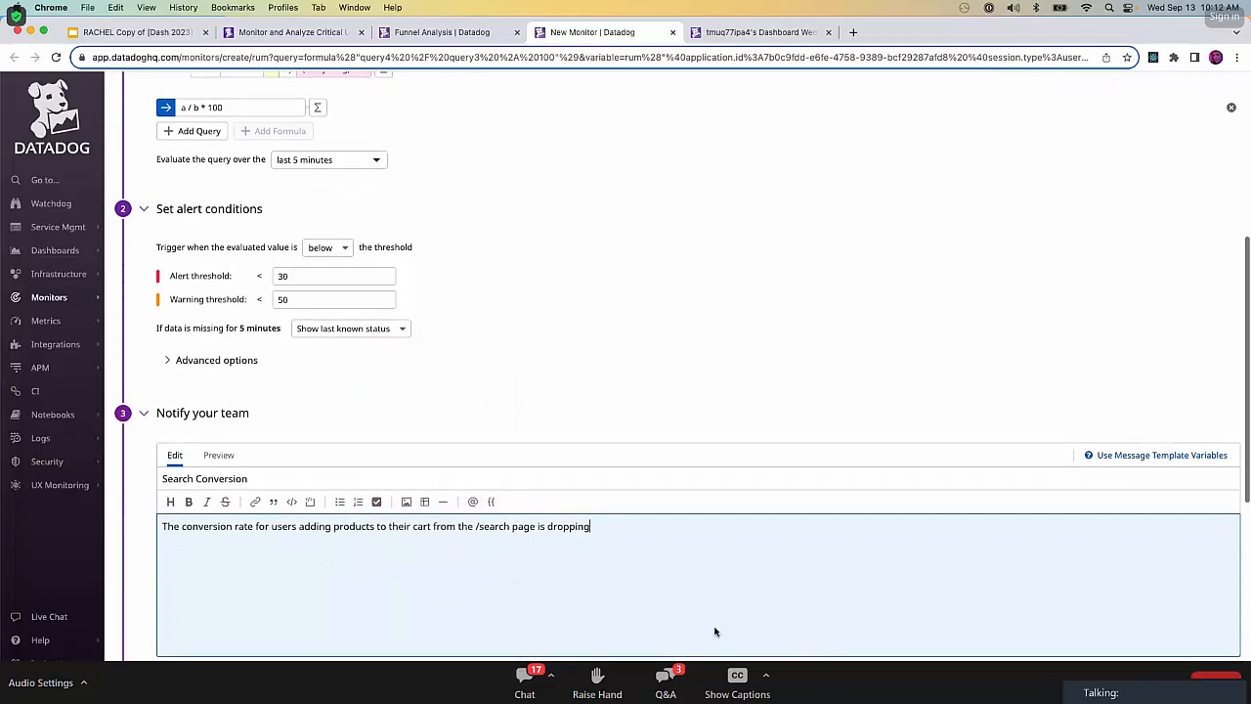
pyautogui.scroll(-6, 715, 632)
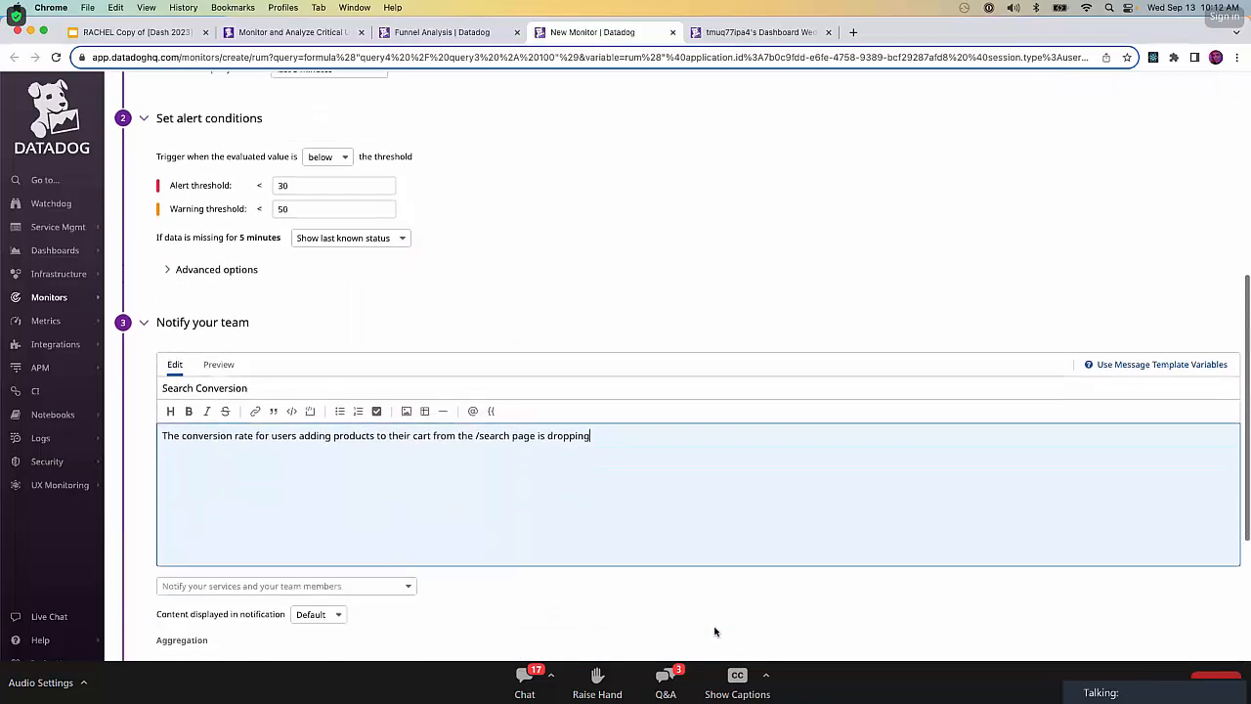
pyautogui.scroll(-4, 715, 632)
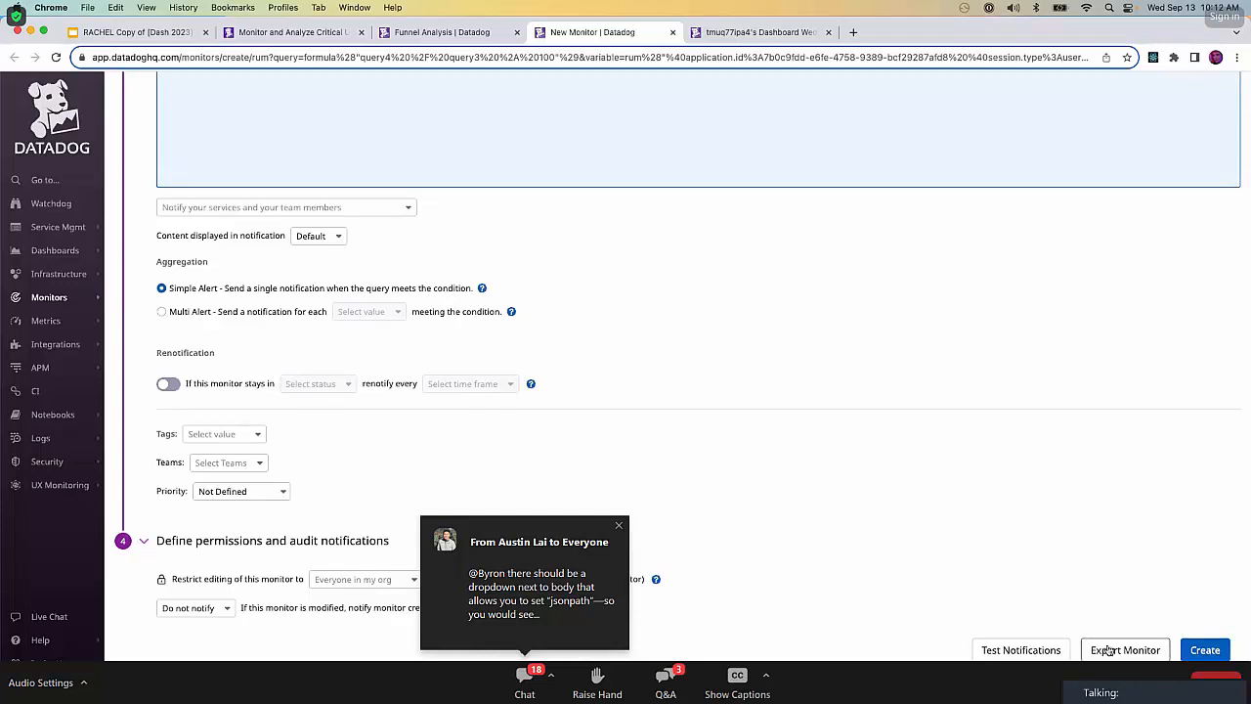
pyautogui.click(1213, 651)
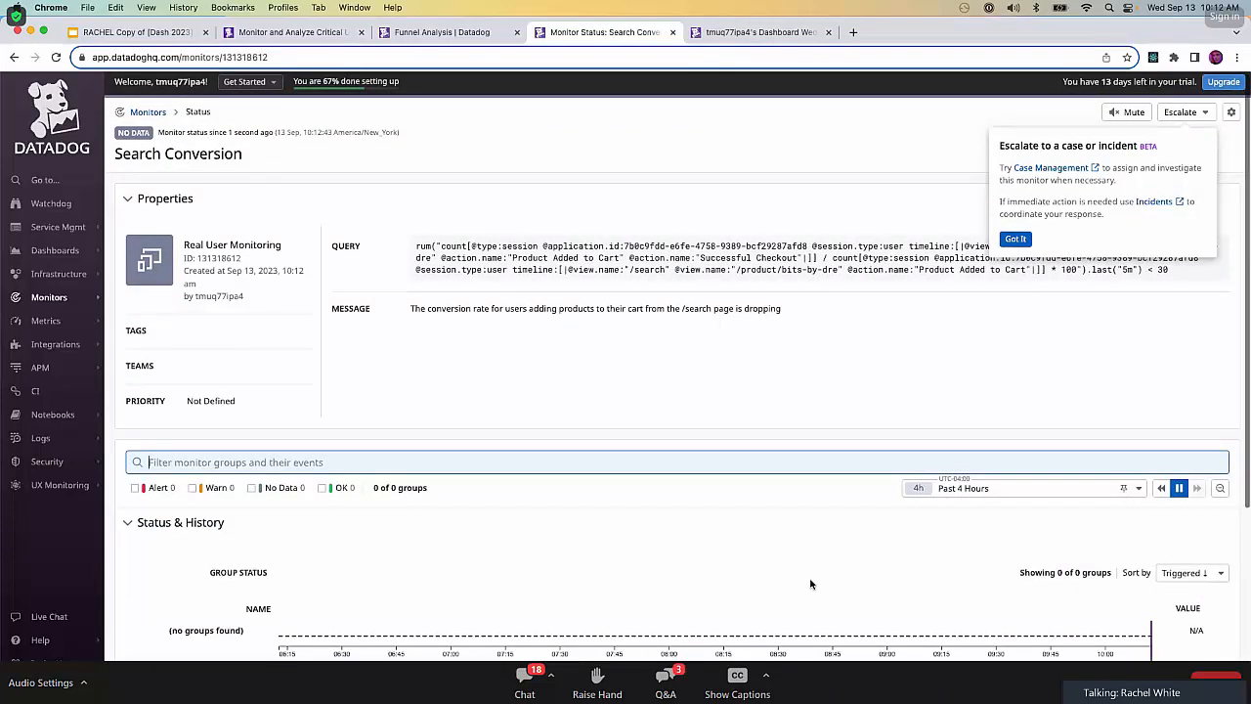
# Review the new monitor's properties, status history and events, and dismiss the tip about escalating to a case or incident.
pyautogui.scroll(-1, 810, 583)
pyautogui.scroll(-1, 811, 583)
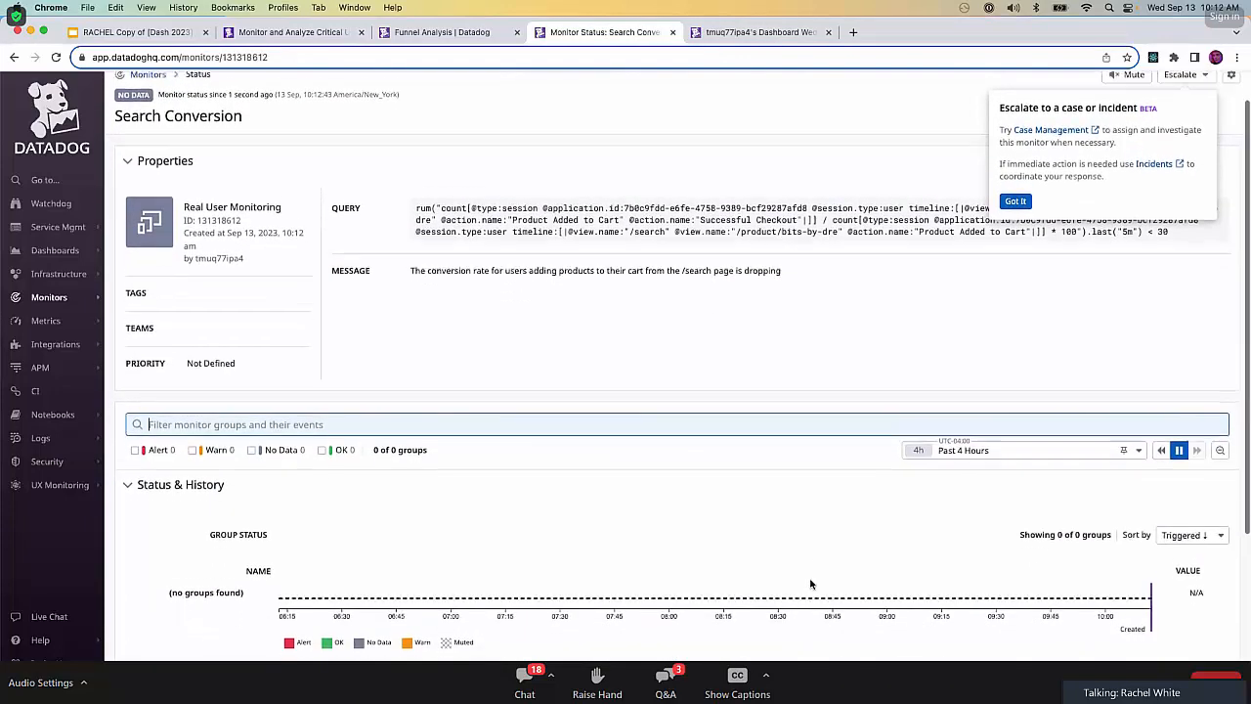
pyautogui.scroll(1, 810, 584)
pyautogui.scroll(-2, 810, 584)
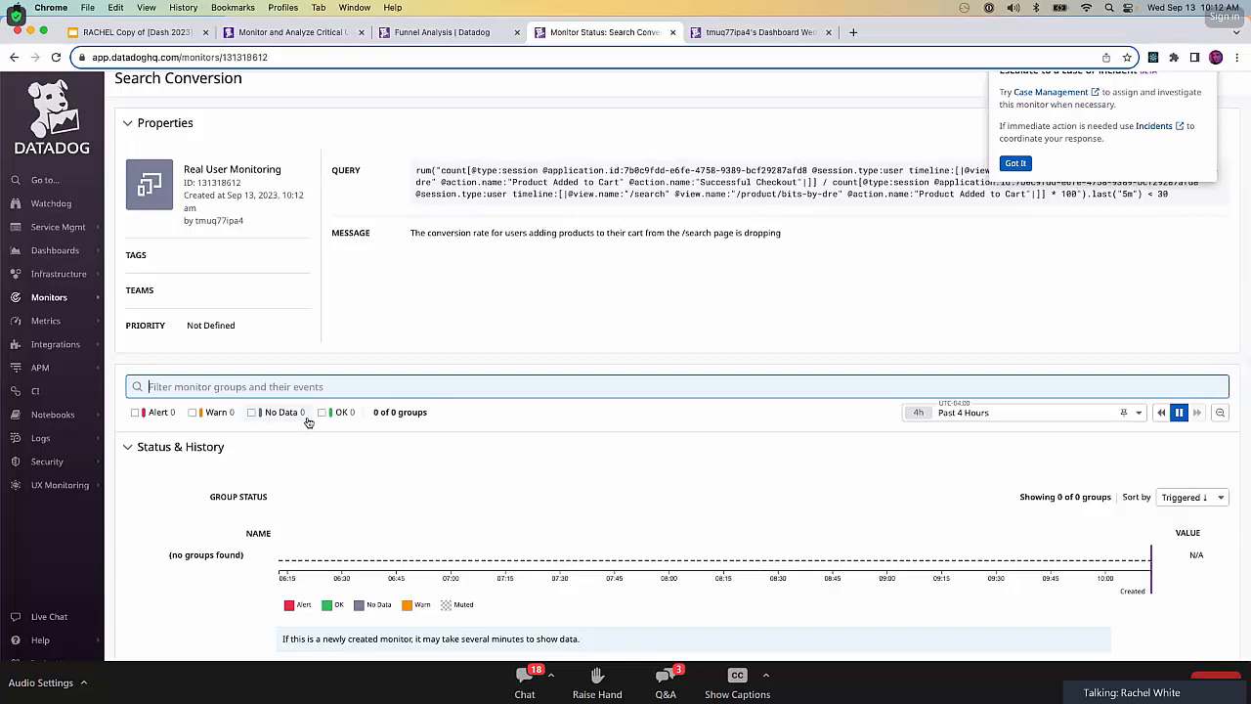
pyautogui.scroll(-4, 930, 531)
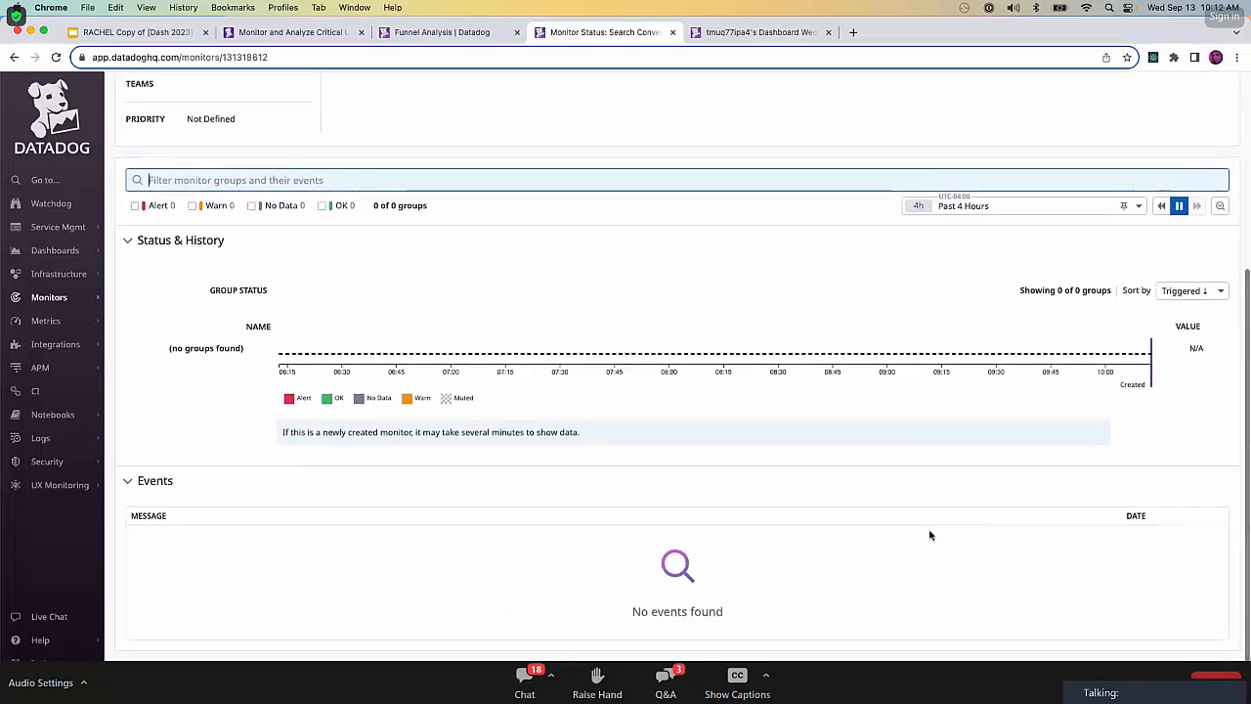
pyautogui.scroll(3, 930, 533)
pyautogui.scroll(4, 929, 534)
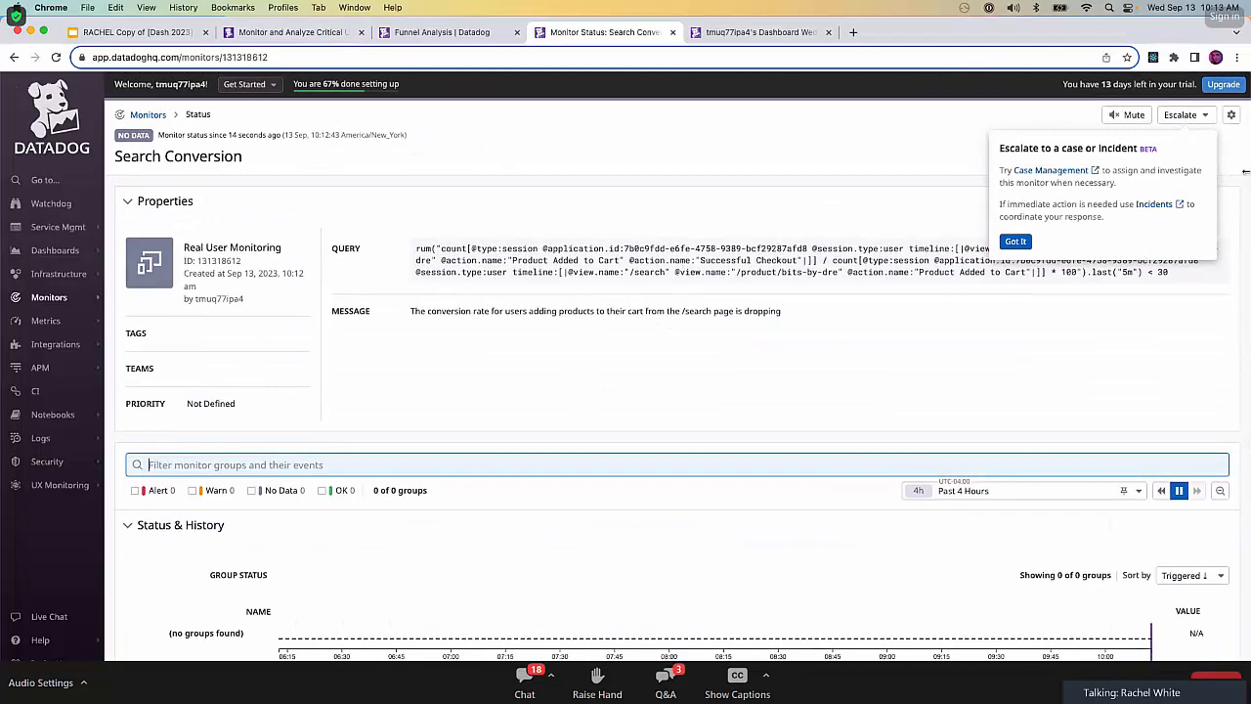
pyautogui.click(1016, 241)
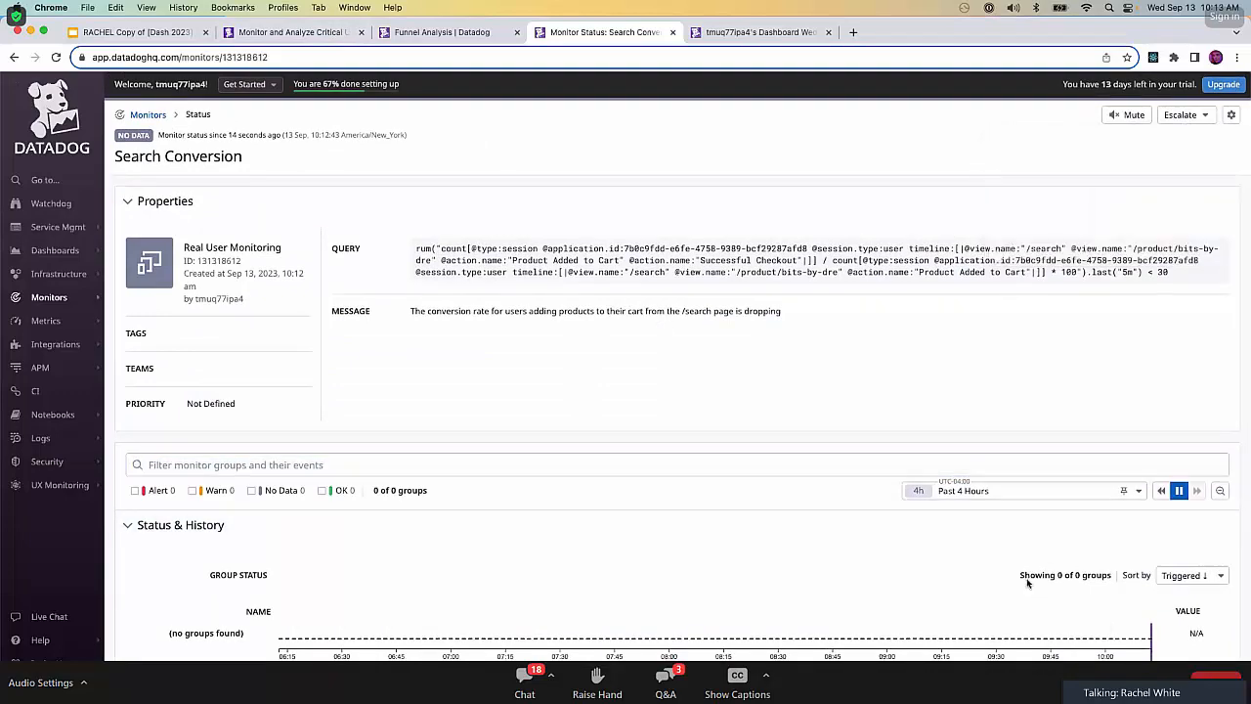
pyautogui.scroll(-5, 857, 612)
pyautogui.scroll(5, 858, 616)
# Close the monitor page and expand the Conversion Rate section of the lab instructions.
pyautogui.press('super+w')
pyautogui.tripleClick(792, 339)
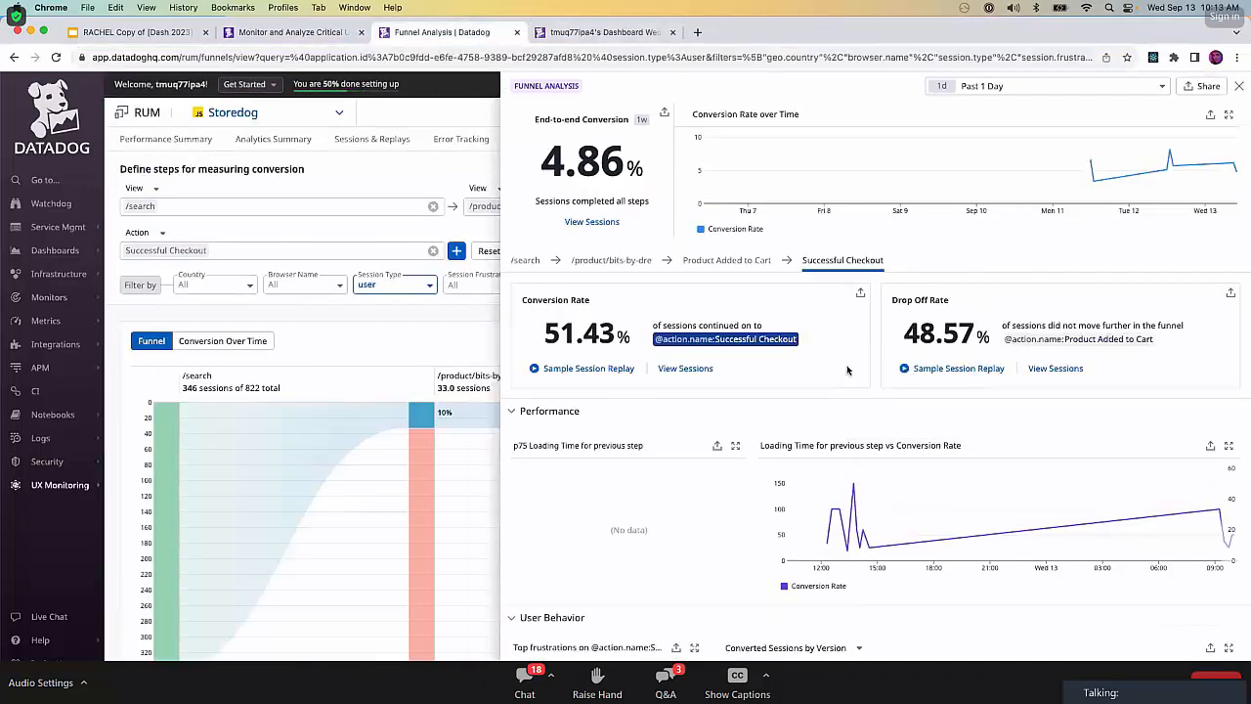
pyautogui.click(293, 31)
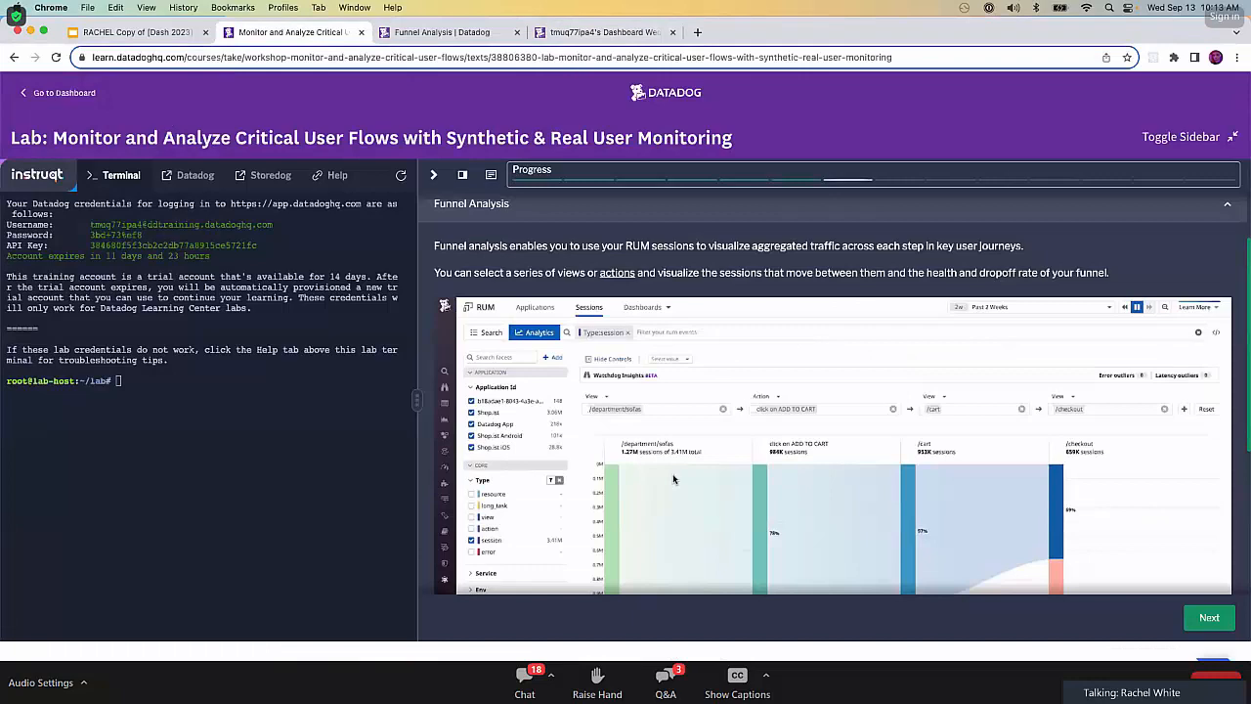
pyautogui.scroll(-3, 672, 478)
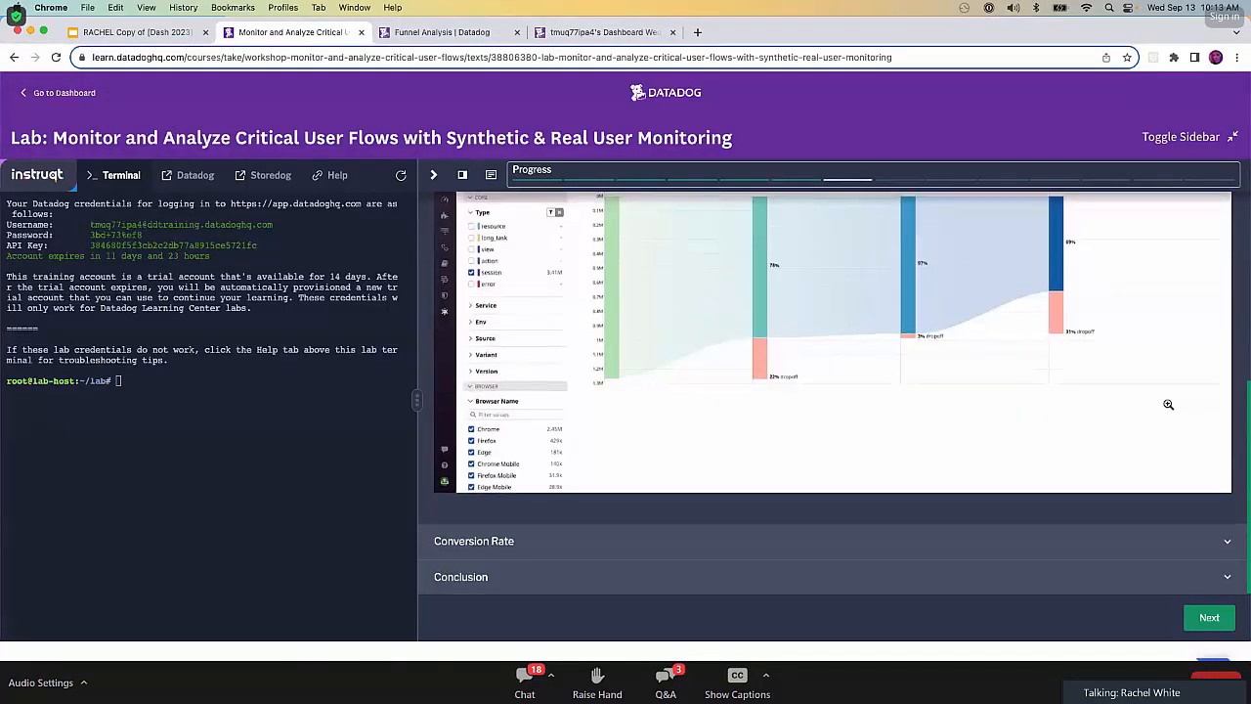
pyautogui.click(724, 541)
# Read the lab's Conversion Rate instructions on configuring the monitor, renaming the dashboard widget and adding a Monitor Summary widget.
pyautogui.scroll(-5, 725, 540)
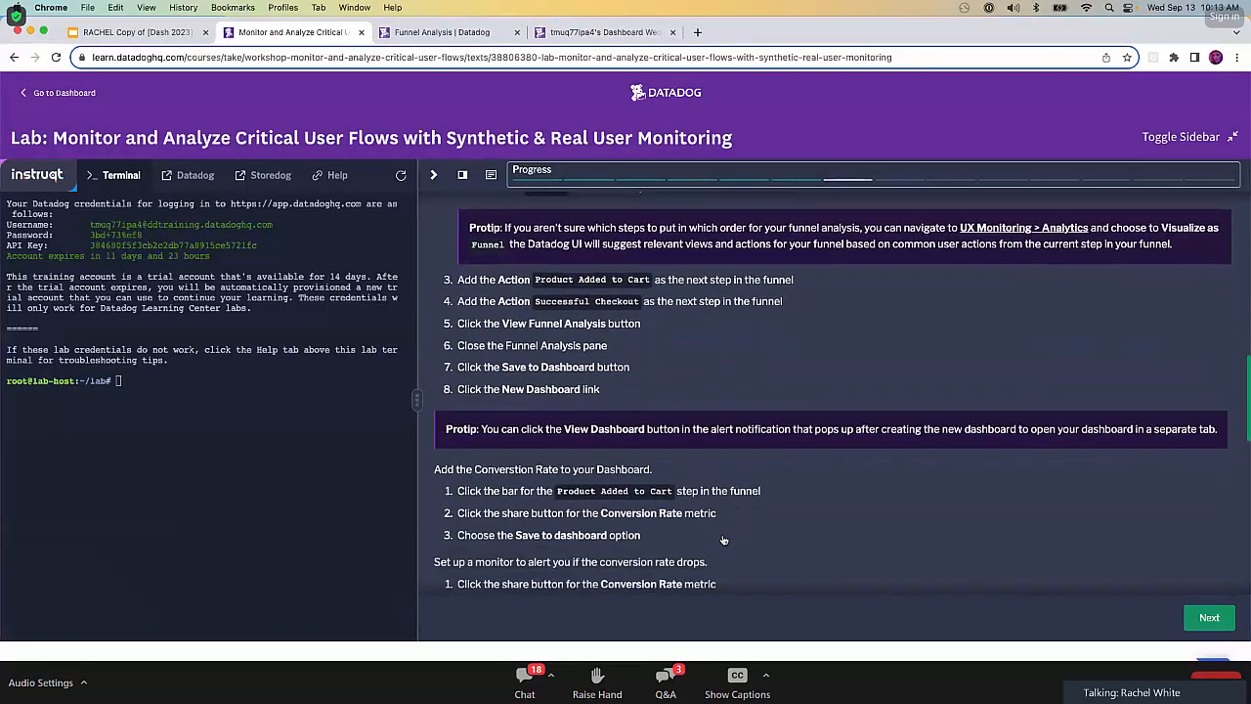
pyautogui.scroll(-3, 725, 540)
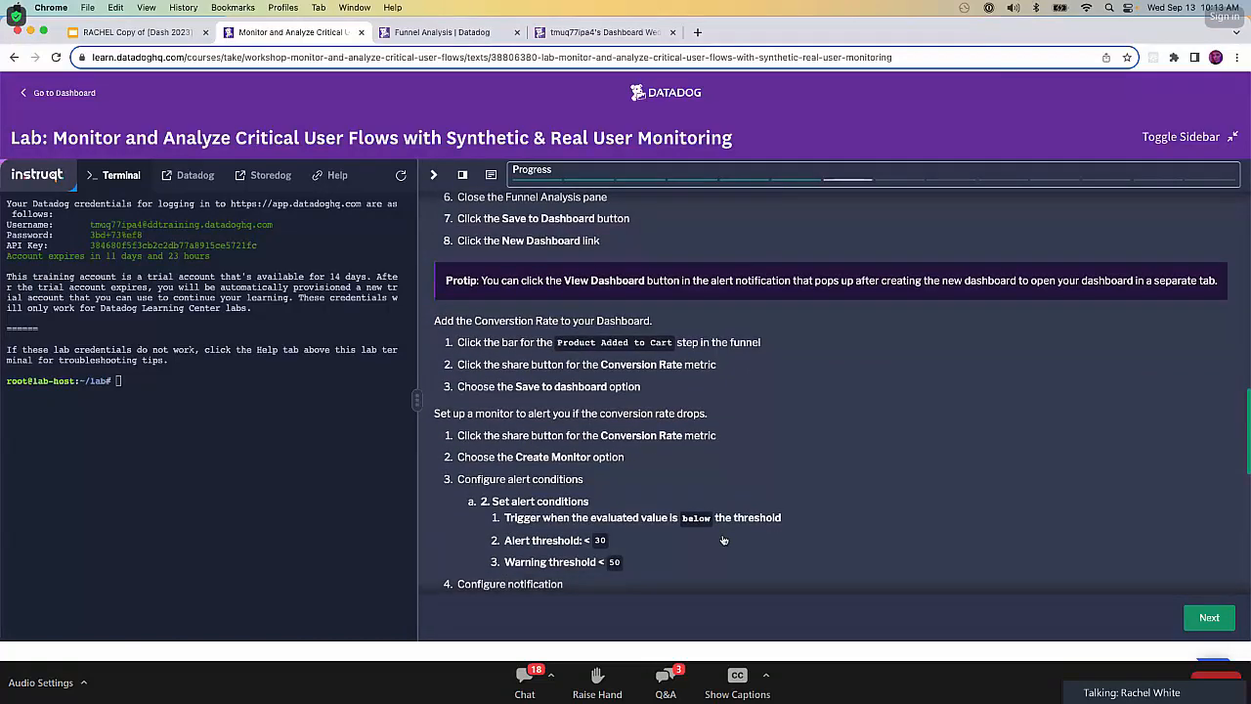
pyautogui.scroll(-6, 725, 541)
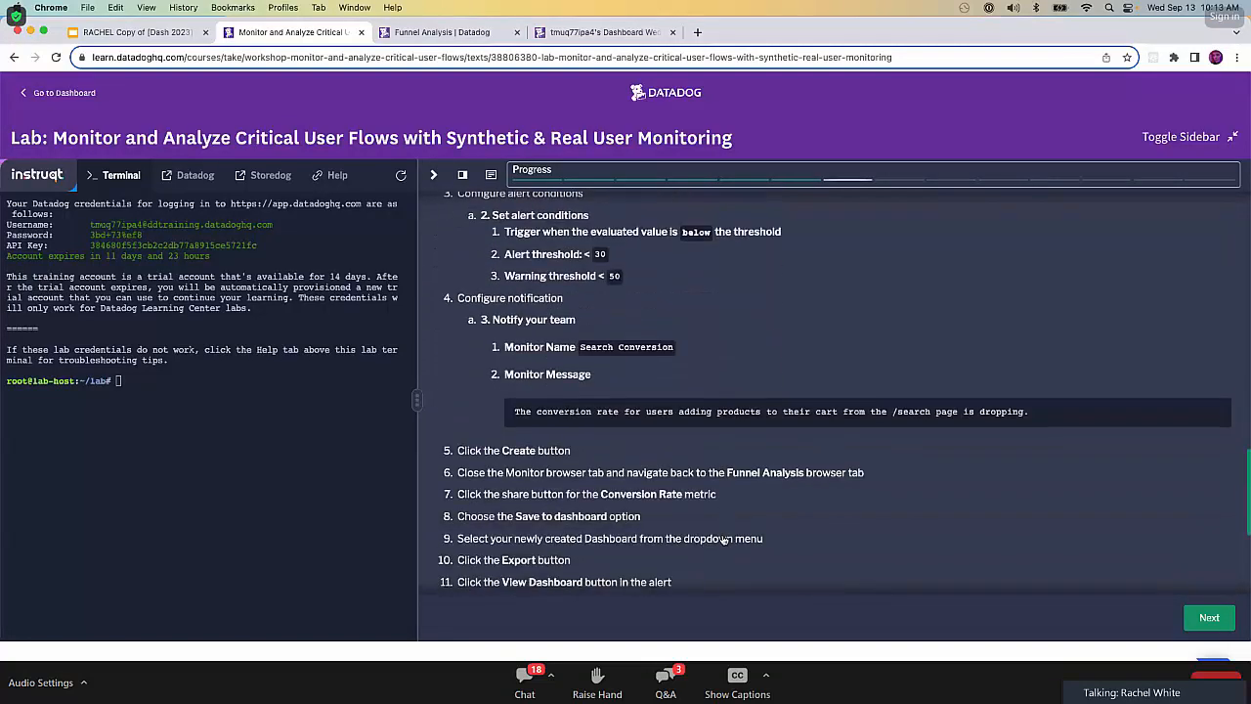
pyautogui.scroll(1, 724, 541)
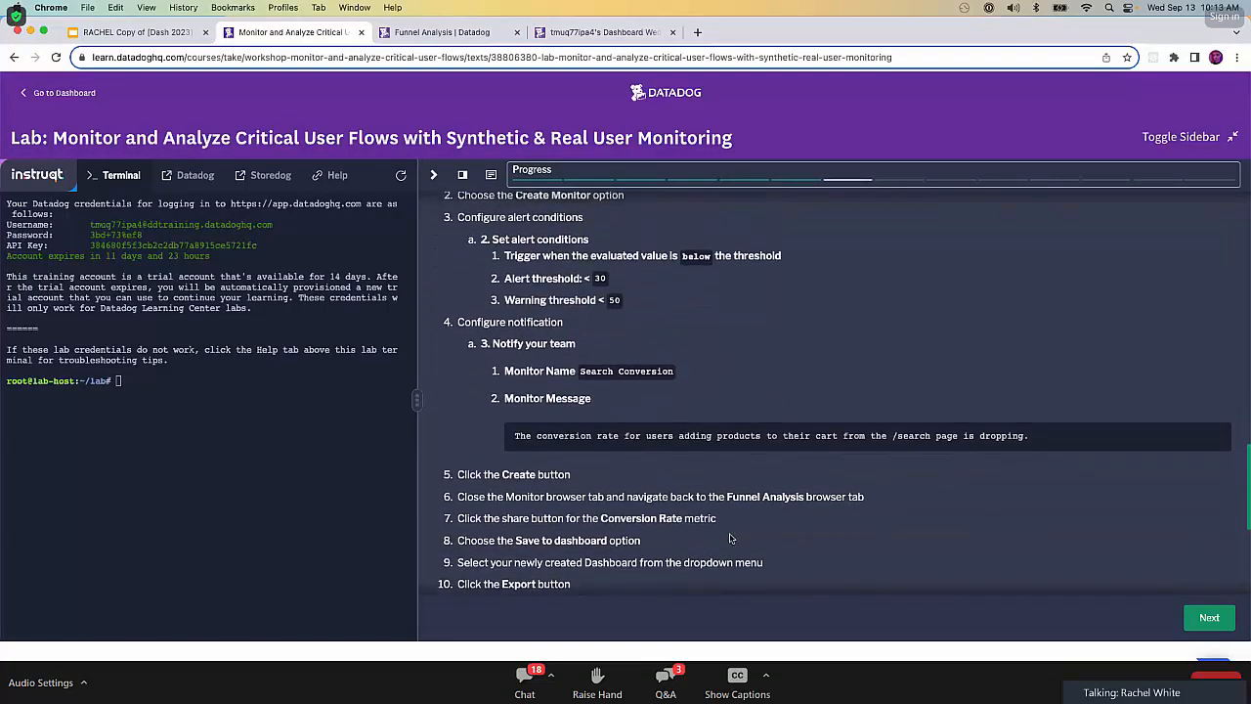
pyautogui.scroll(-1, 724, 541)
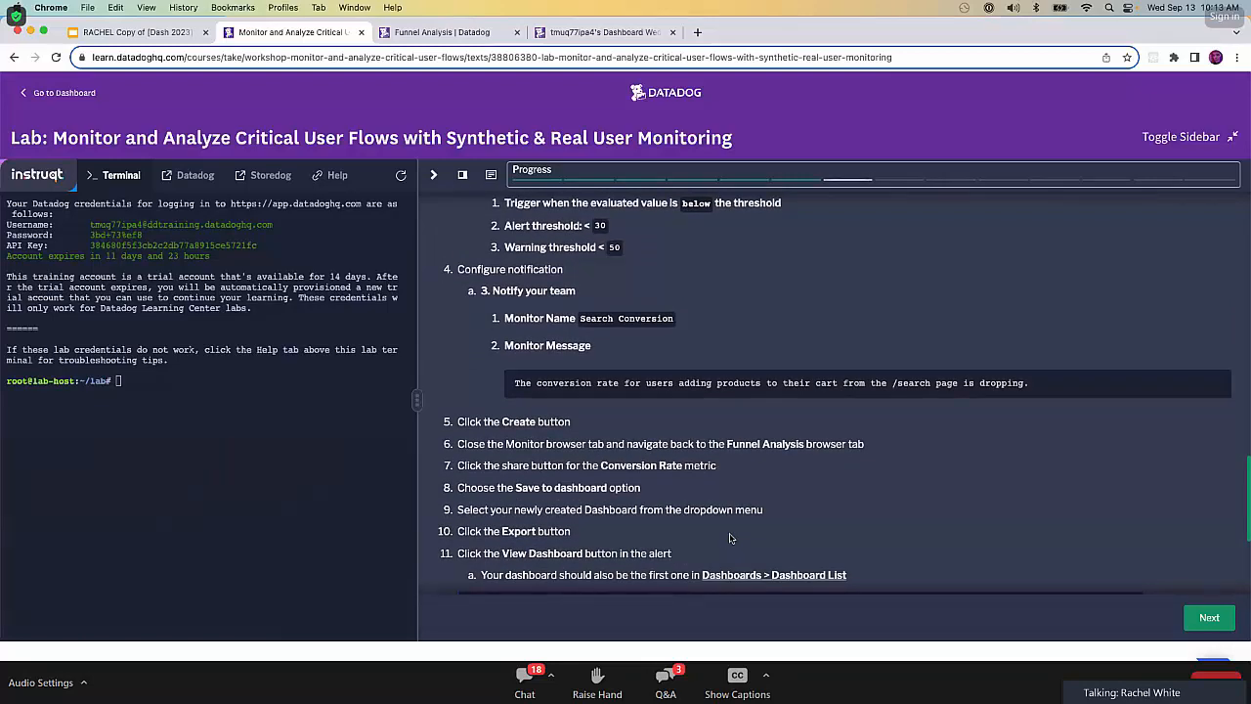
pyautogui.scroll(-2, 729, 538)
pyautogui.scroll(2, 731, 550)
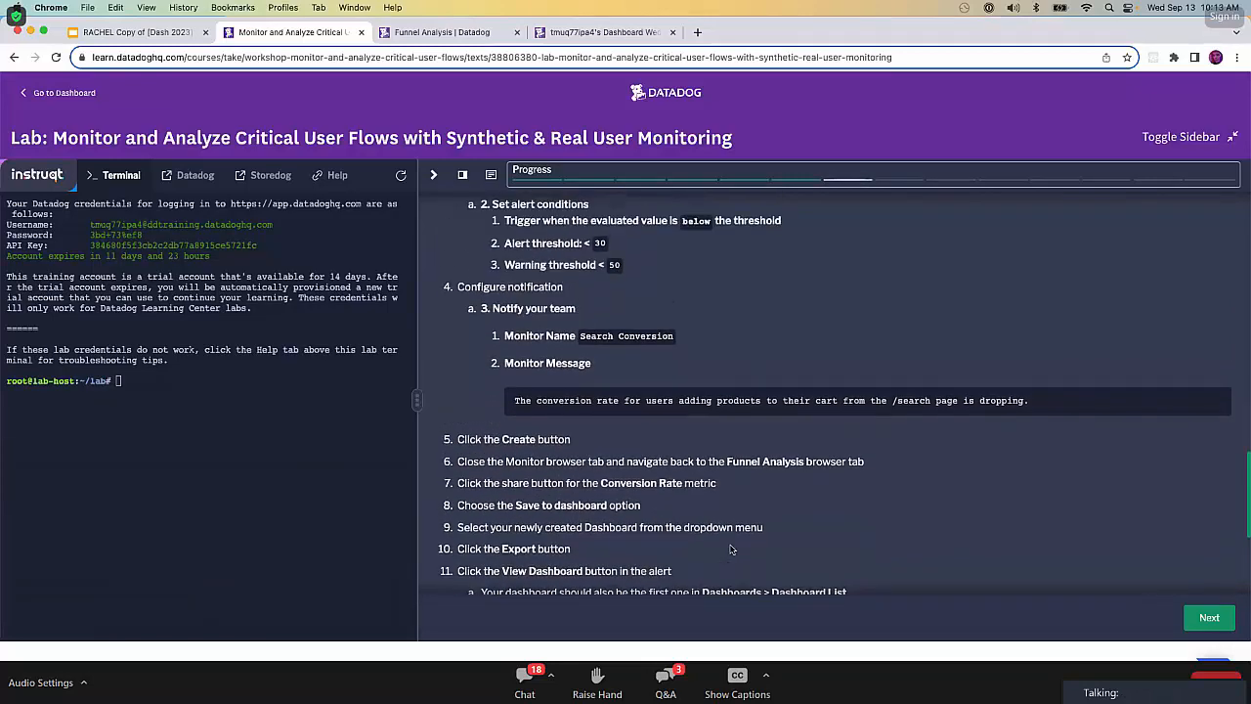
pyautogui.scroll(-4, 730, 549)
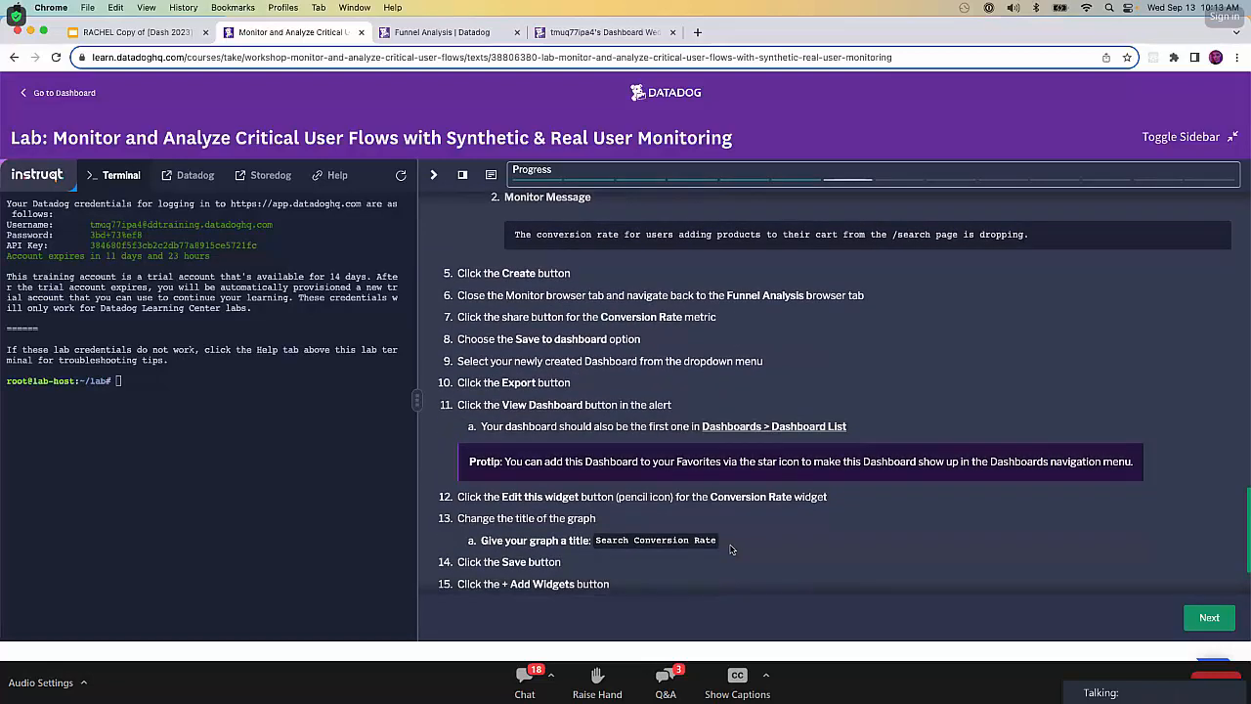
pyautogui.scroll(-2, 731, 545)
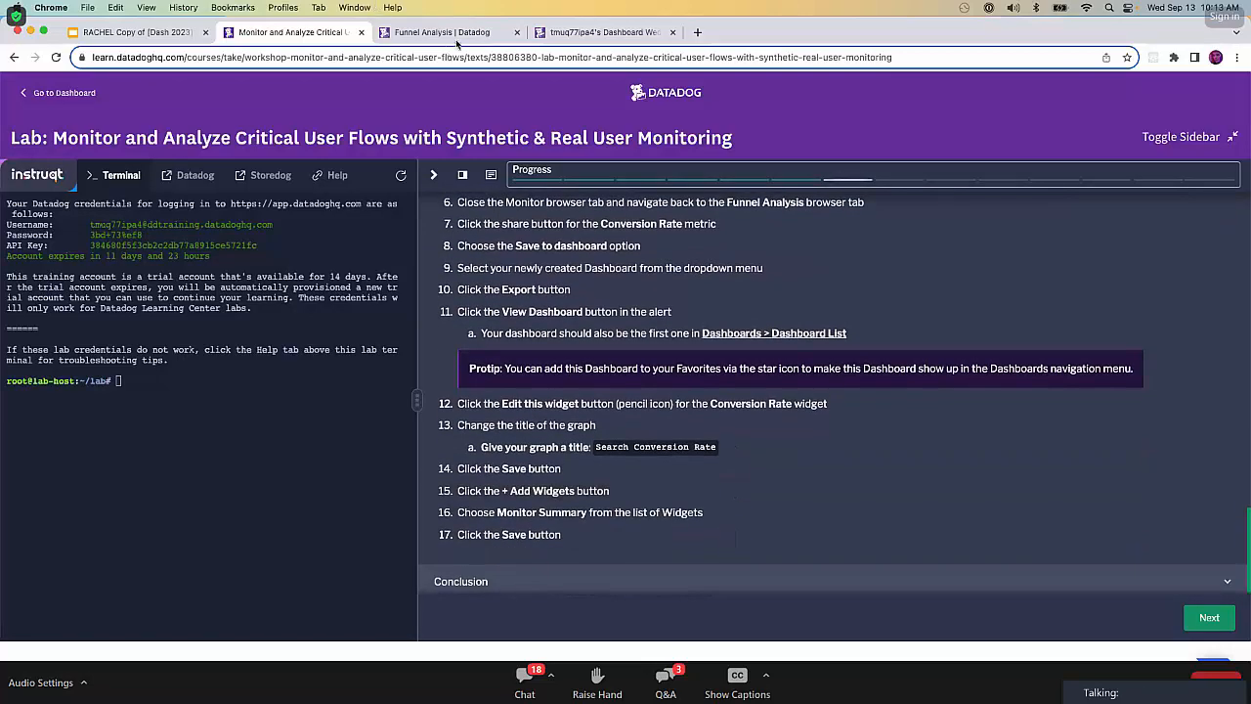
# Retitle the dashboard's funnel widget "Bits by Dre conversion funnel" and save the change.
pyautogui.click(601, 33)
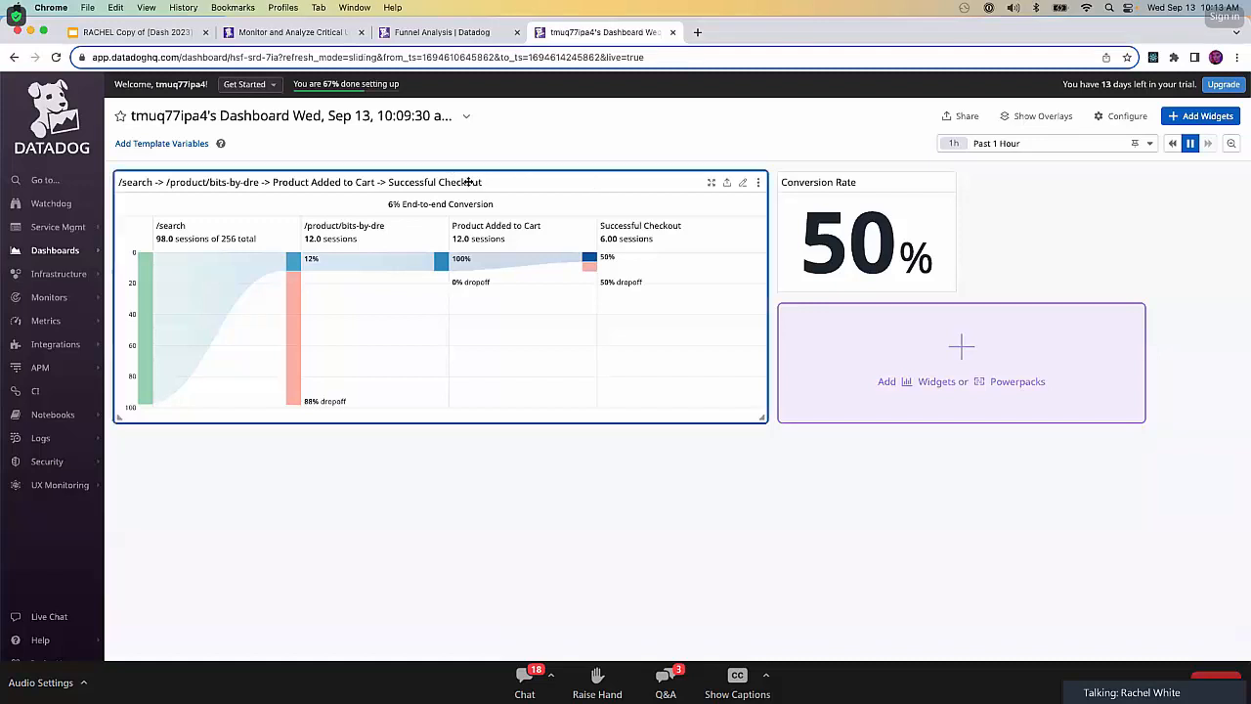
pyautogui.click(742, 189)
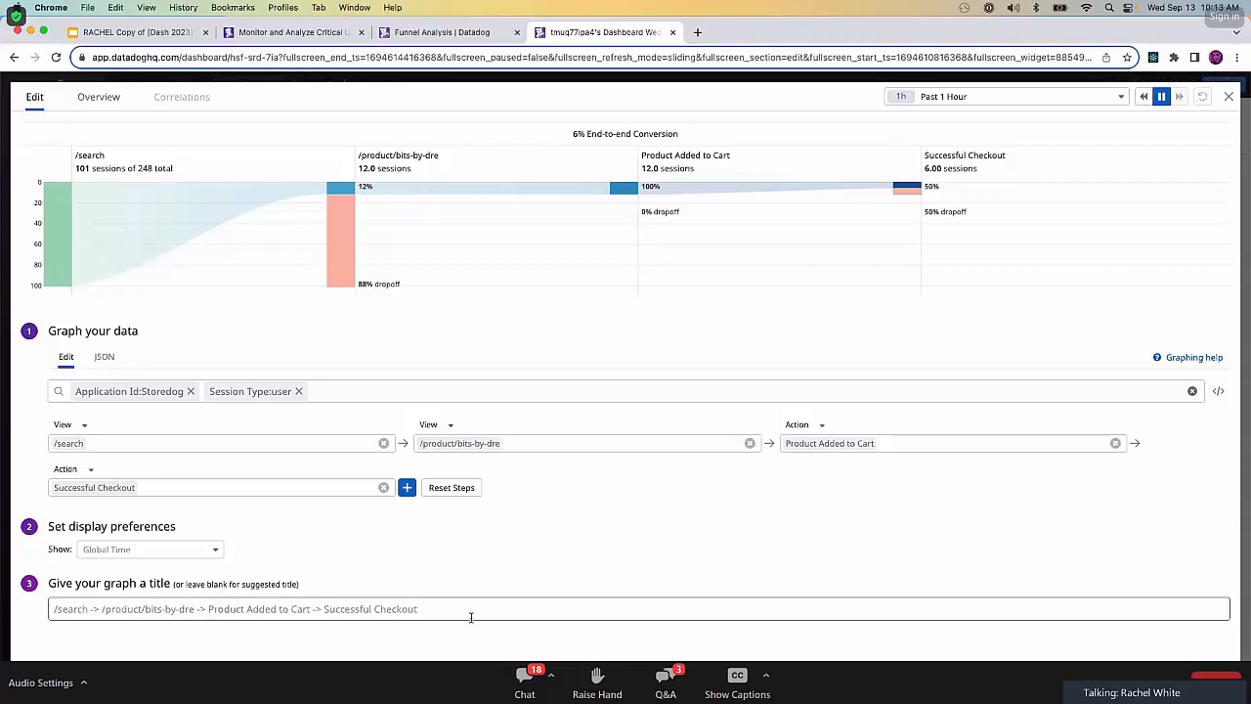
pyautogui.click(502, 608)
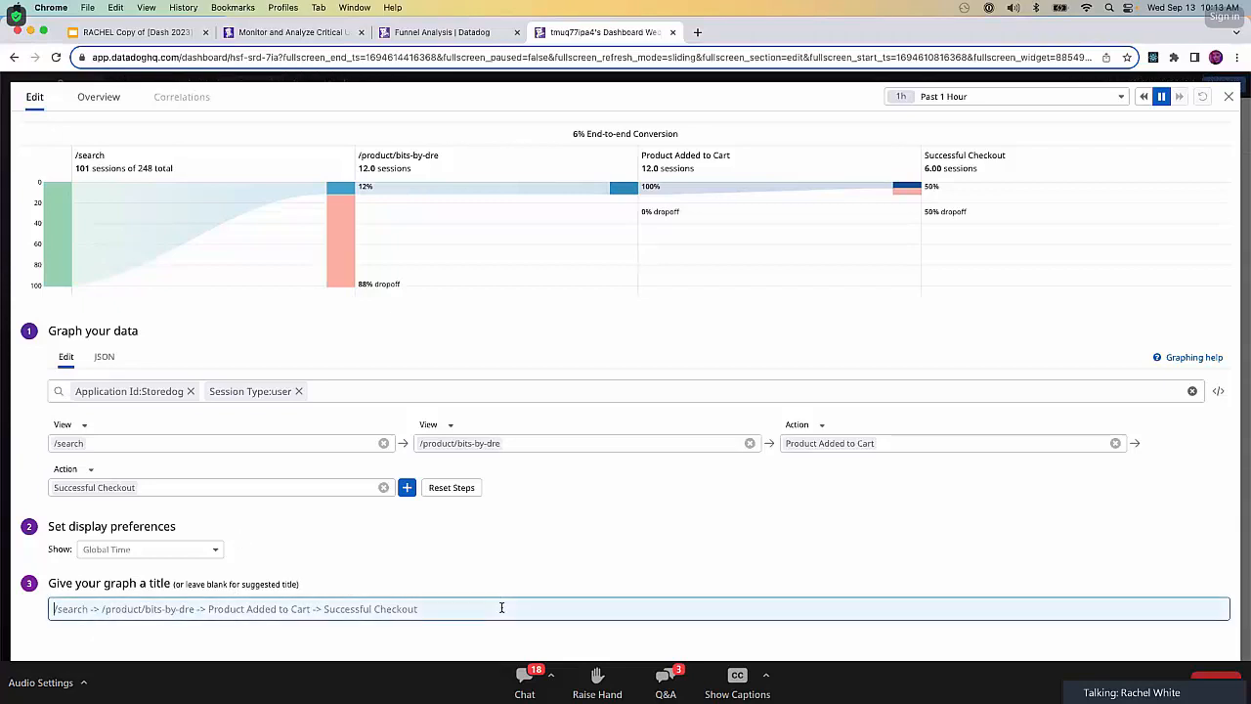
pyautogui.write('Bits by Dre ')
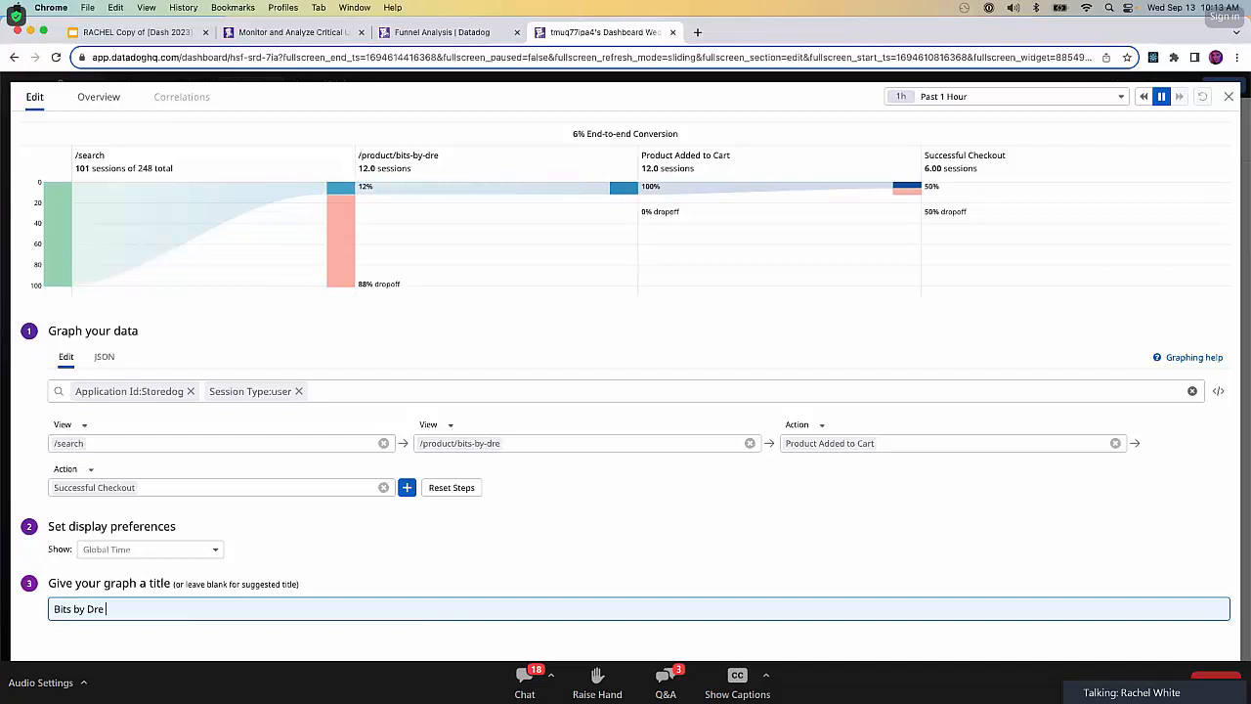
pyautogui.write('conversion funnel')
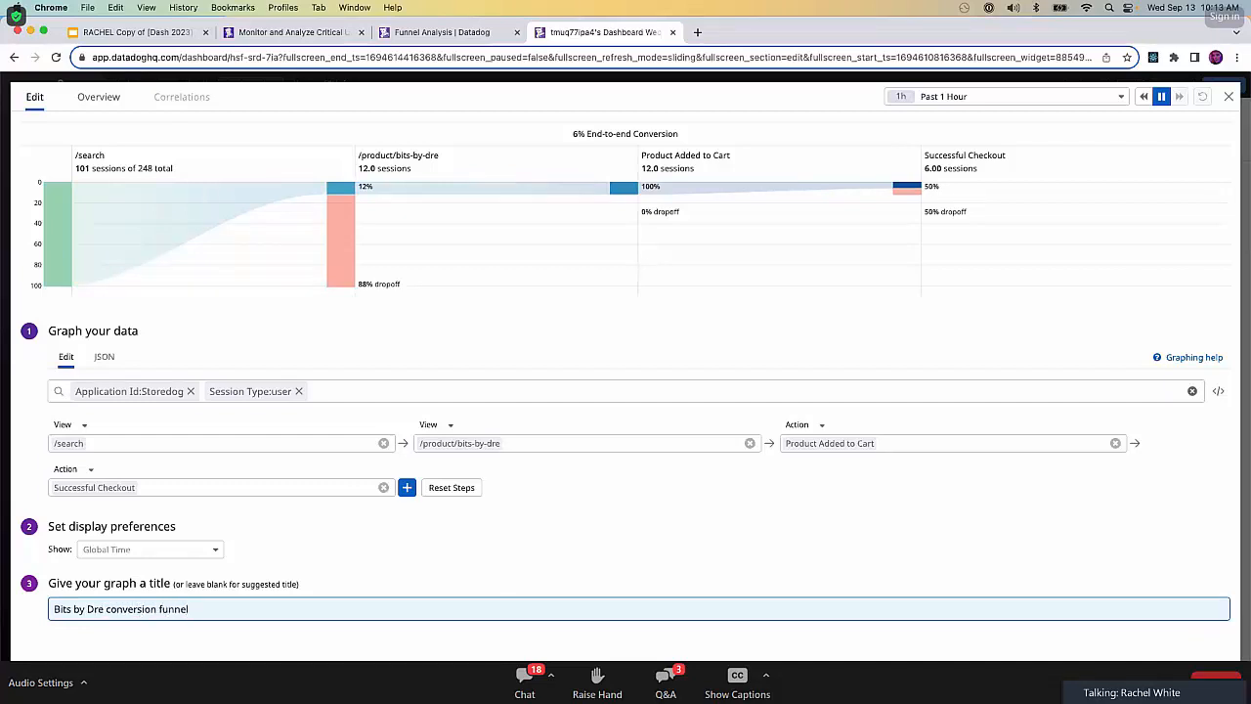
pyautogui.click(1206, 683)
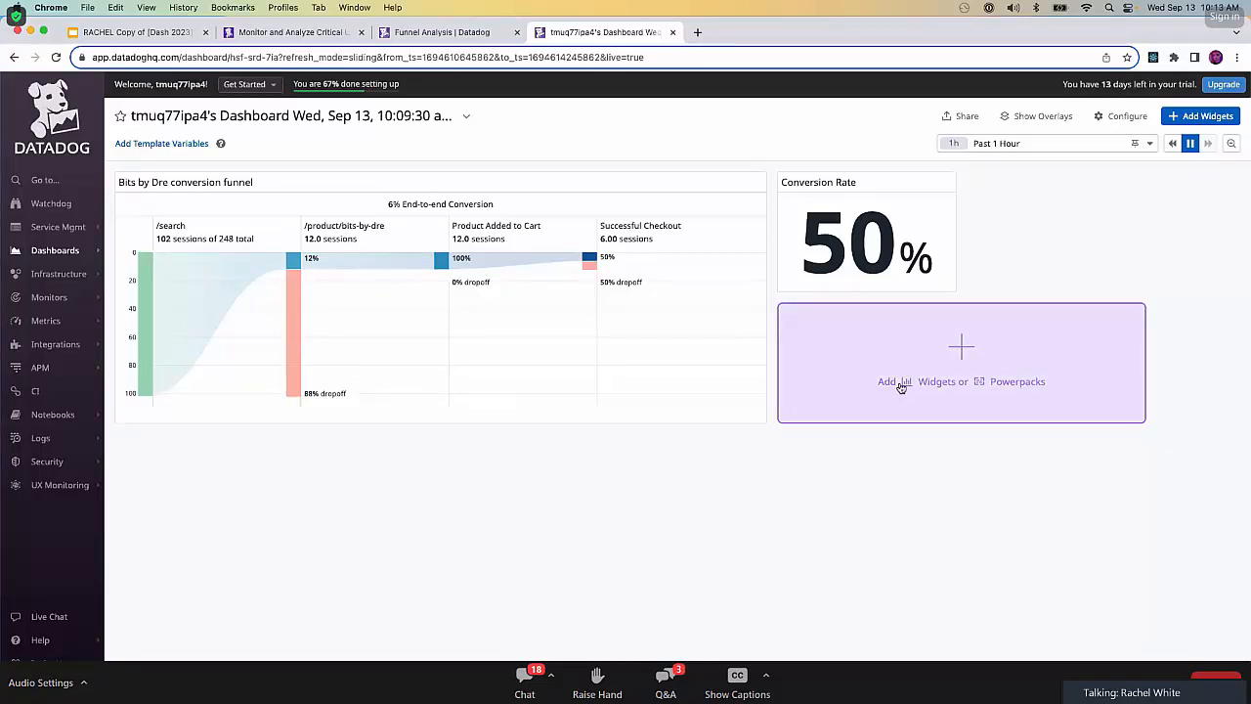
pyautogui.click(969, 345)
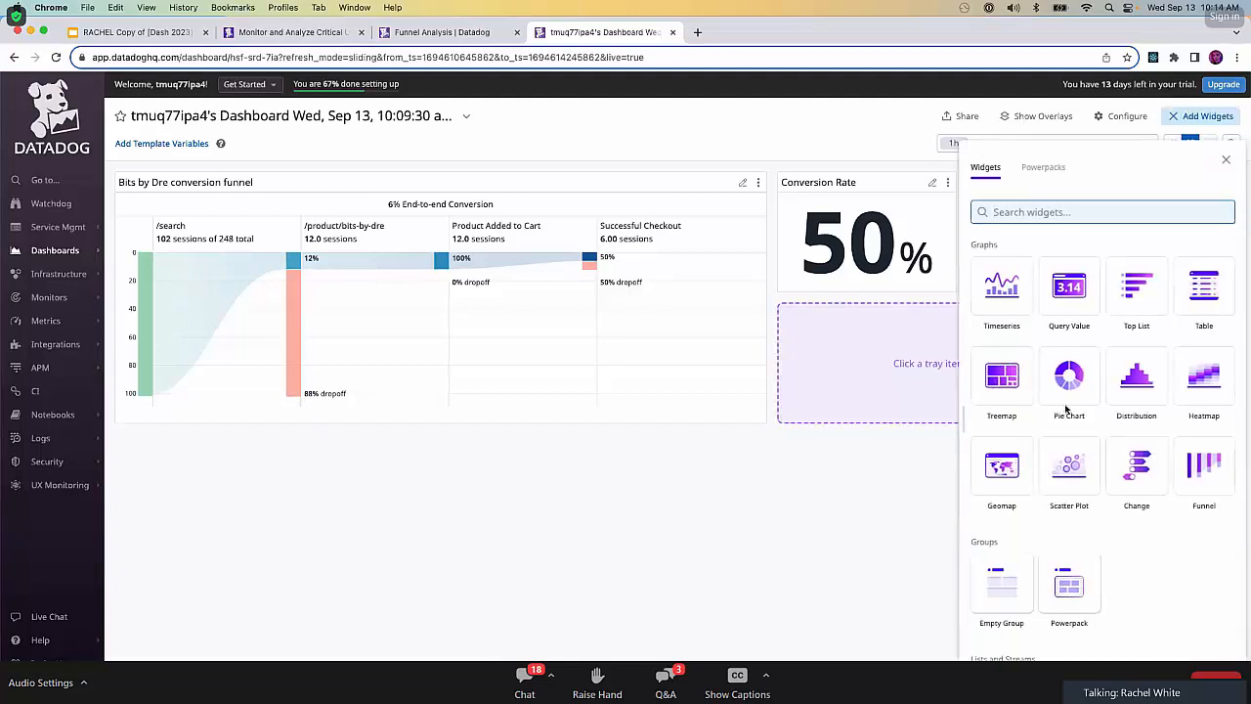
pyautogui.click(1227, 160)
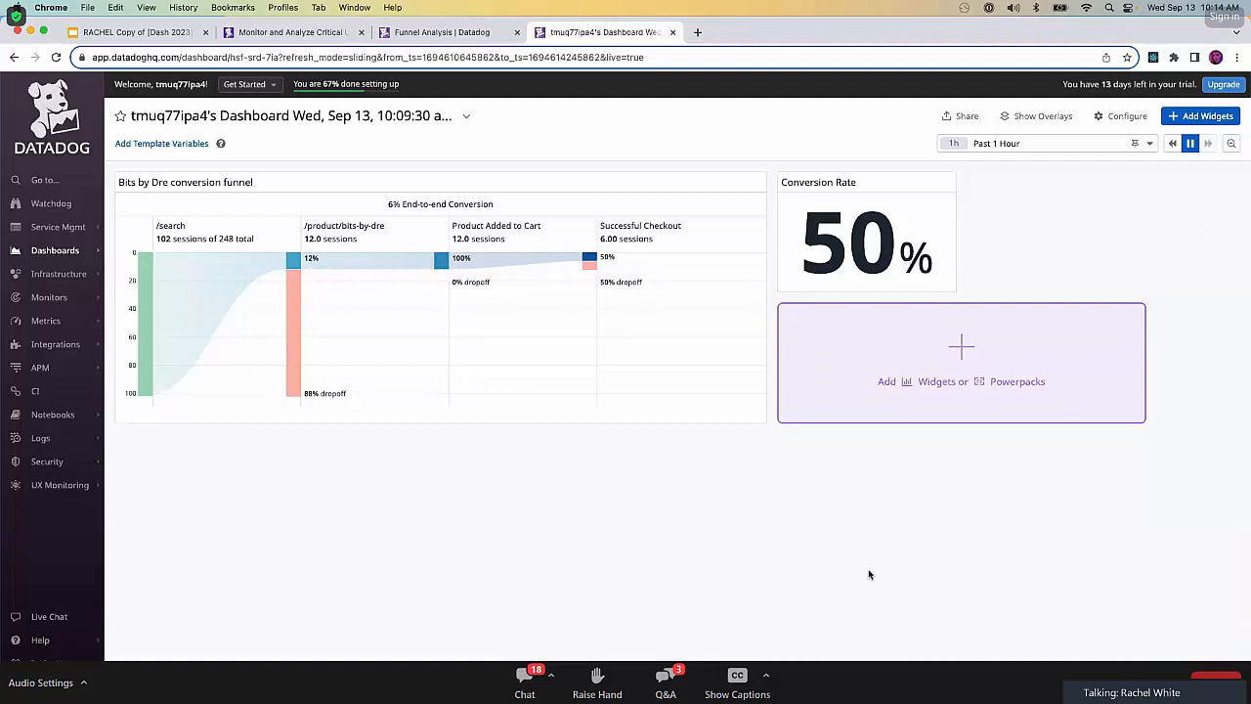
pyautogui.moveTo(401, 264)
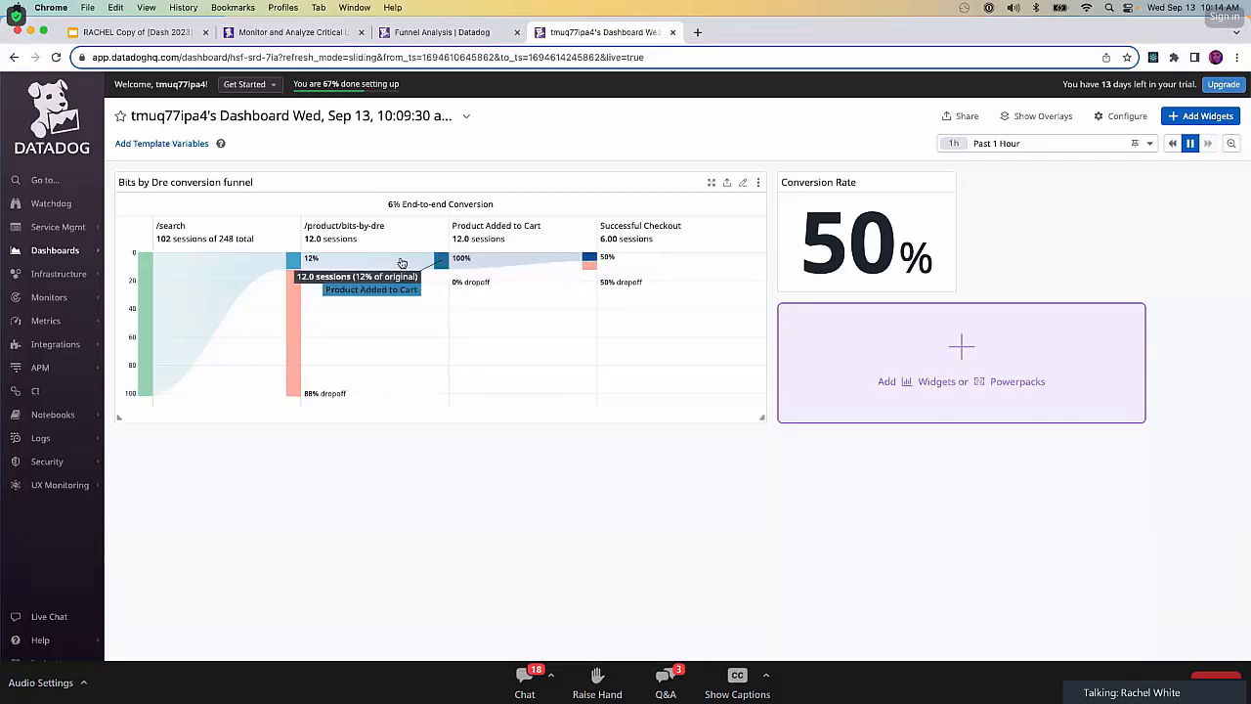
# Return to the lab instructions and advance to the next challenge.
pyautogui.click(308, 33)
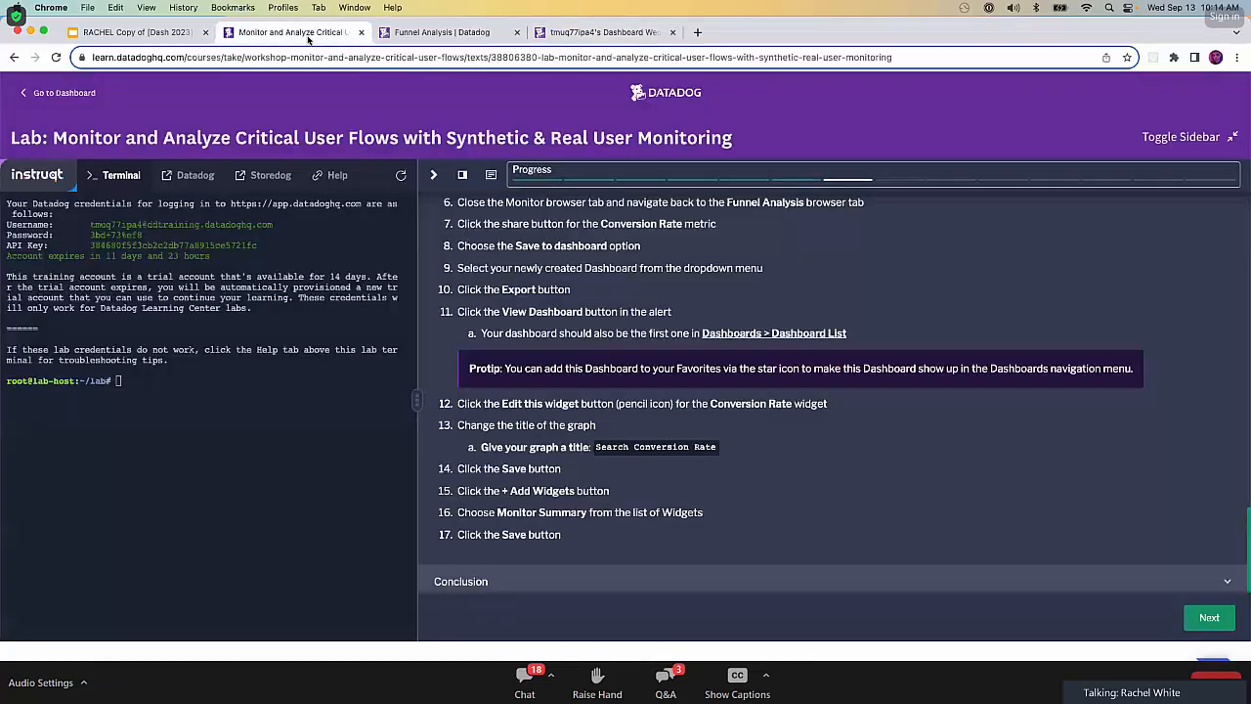
pyautogui.click(1217, 620)
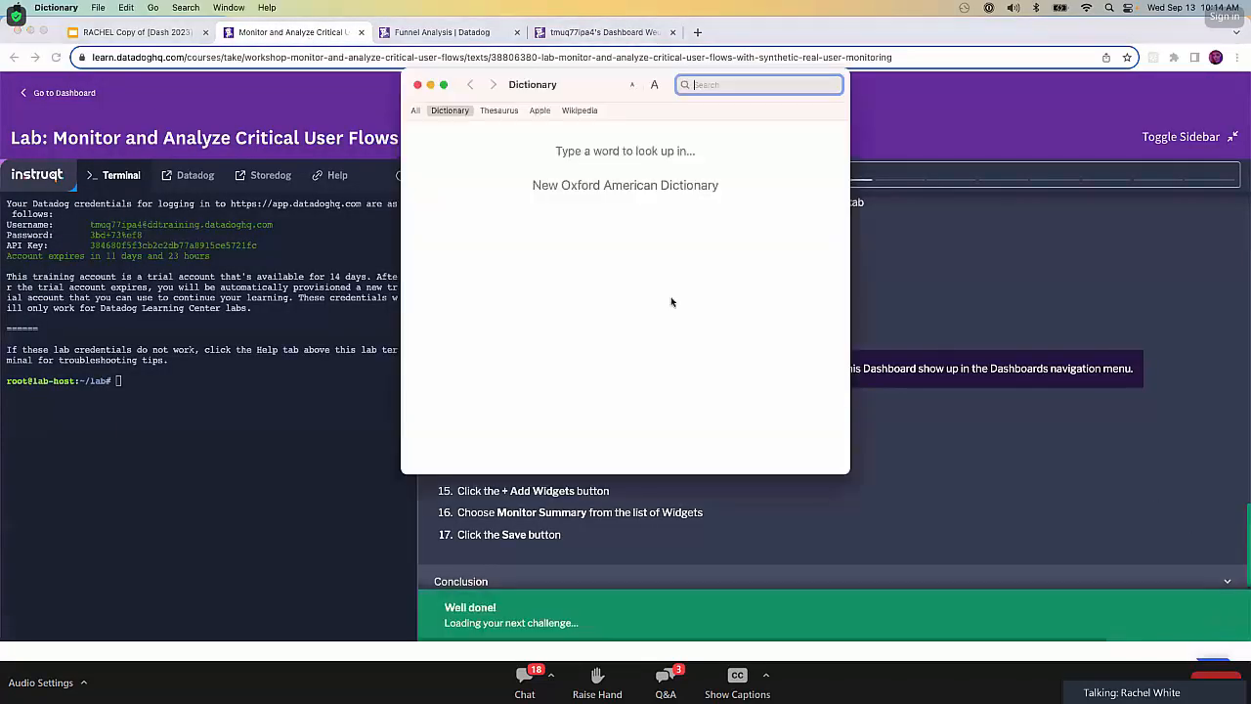
# Close the Dictionary window and start the Synthetics pop quiz, dismissing the Look Up popup.
pyautogui.click(423, 86)
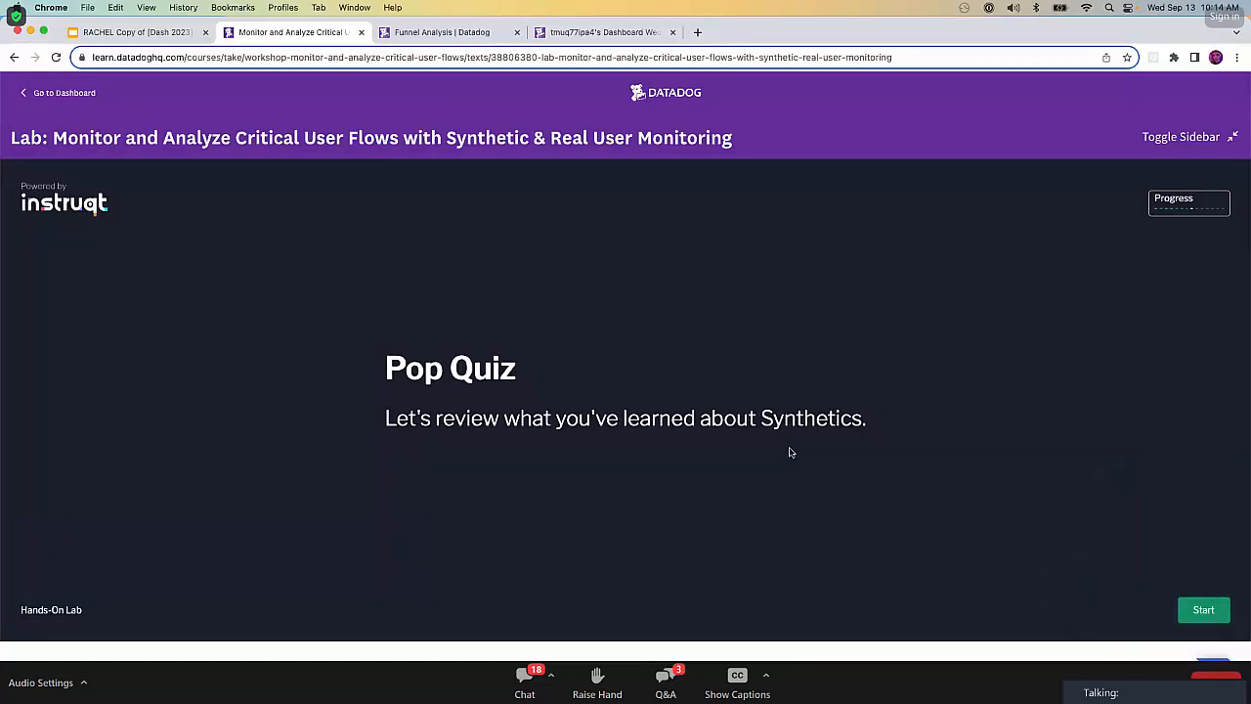
pyautogui.click(1205, 612)
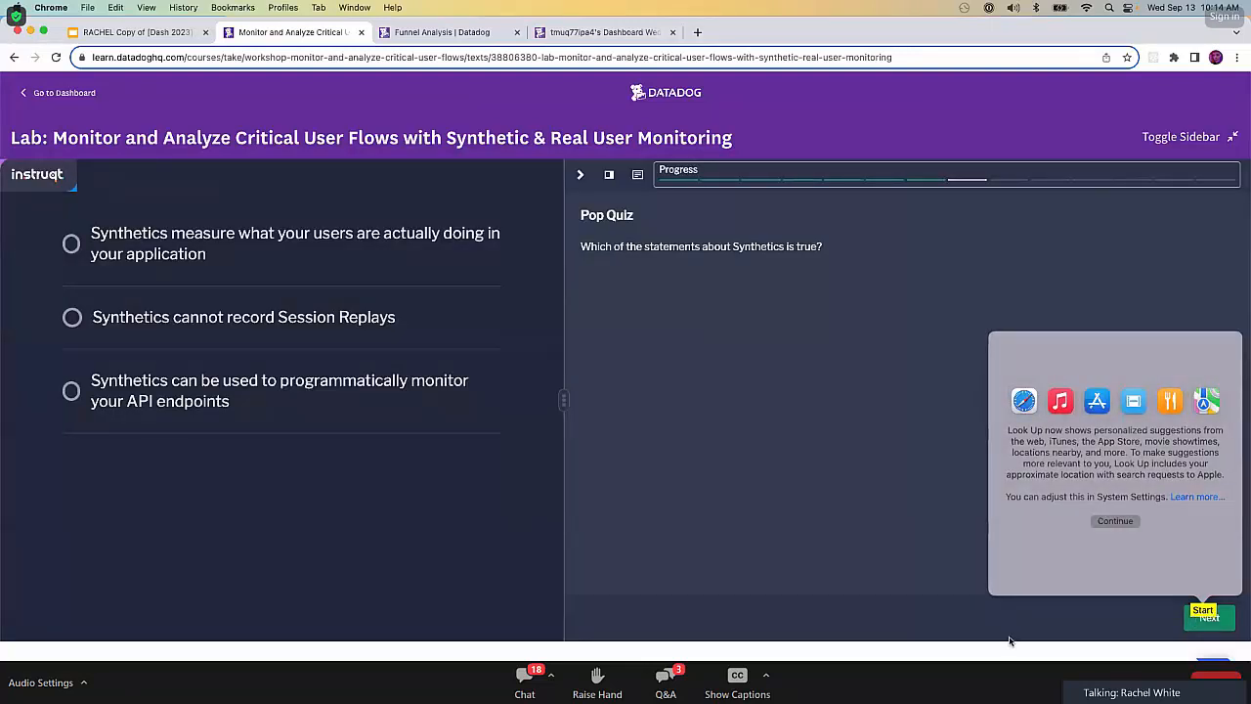
pyautogui.click(1017, 637)
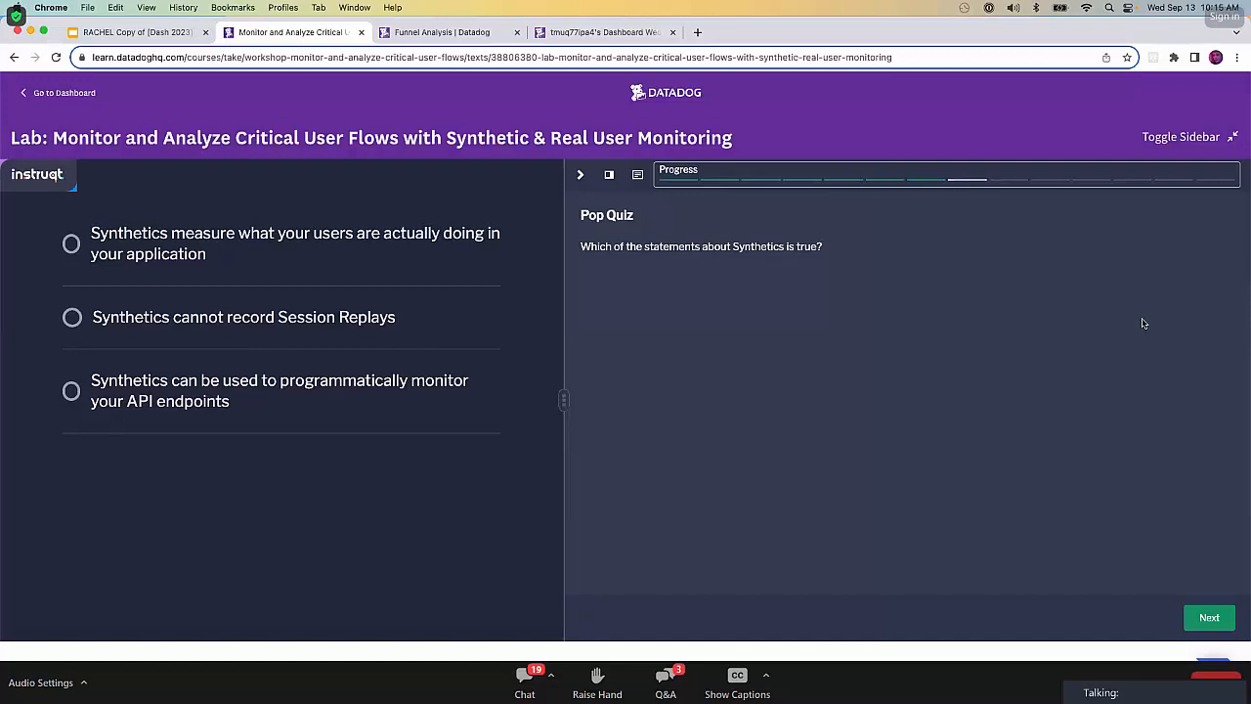
# Answer the quiz with "Synthetics can be used to programmatically monitor your API endpoints" and advance to the next challenge.
pyautogui.click(72, 391)
pyautogui.click(1209, 618)
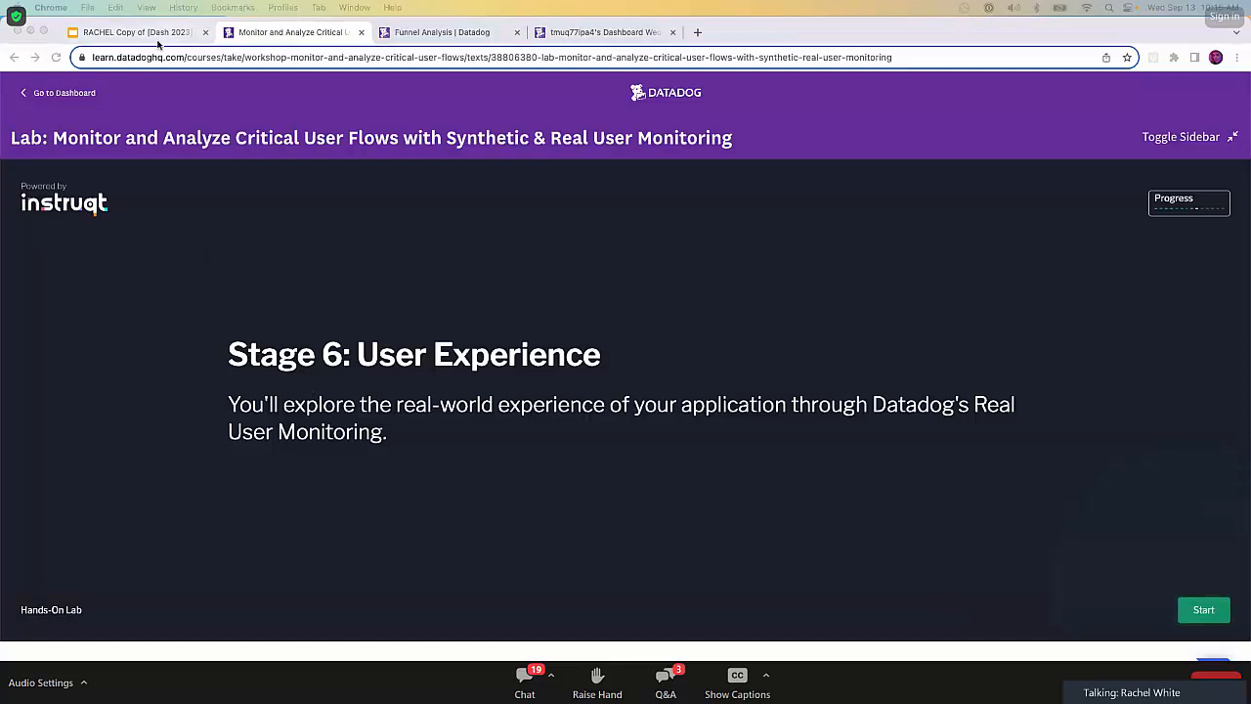
# Switch to the Google Slides presentation and show its Break slide in full screen.
pyautogui.click(162, 36)
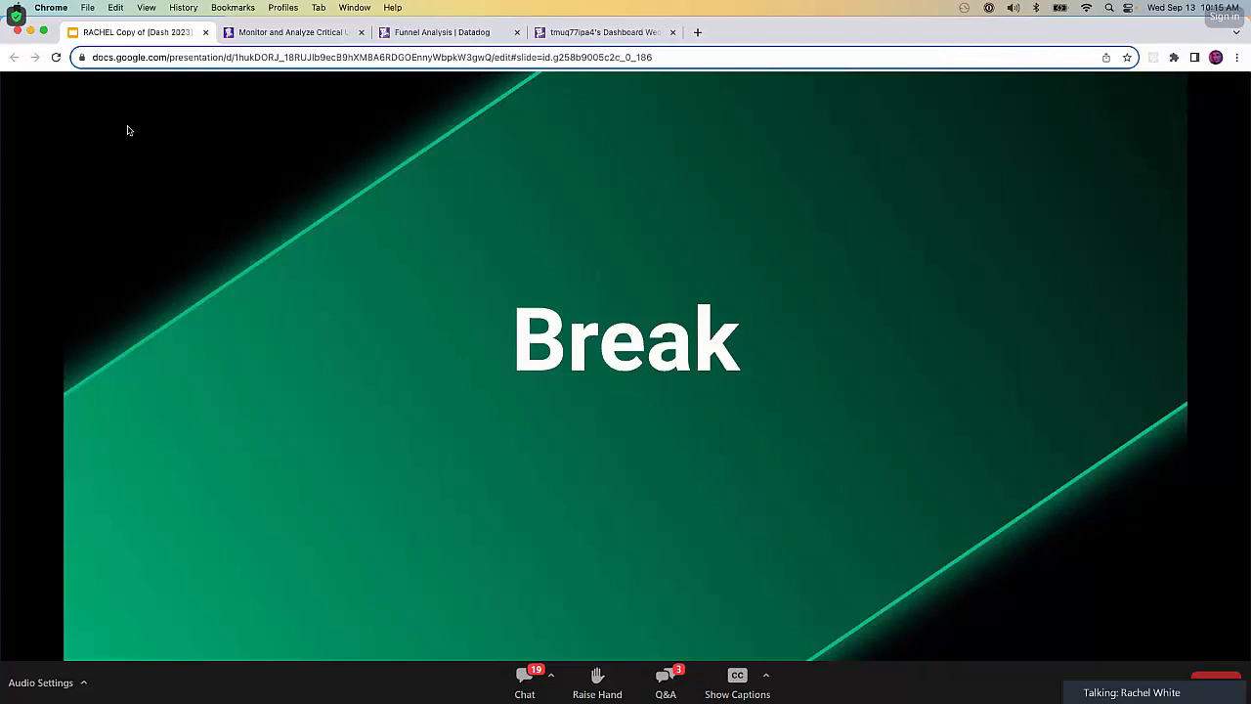
pyautogui.click(43, 33)
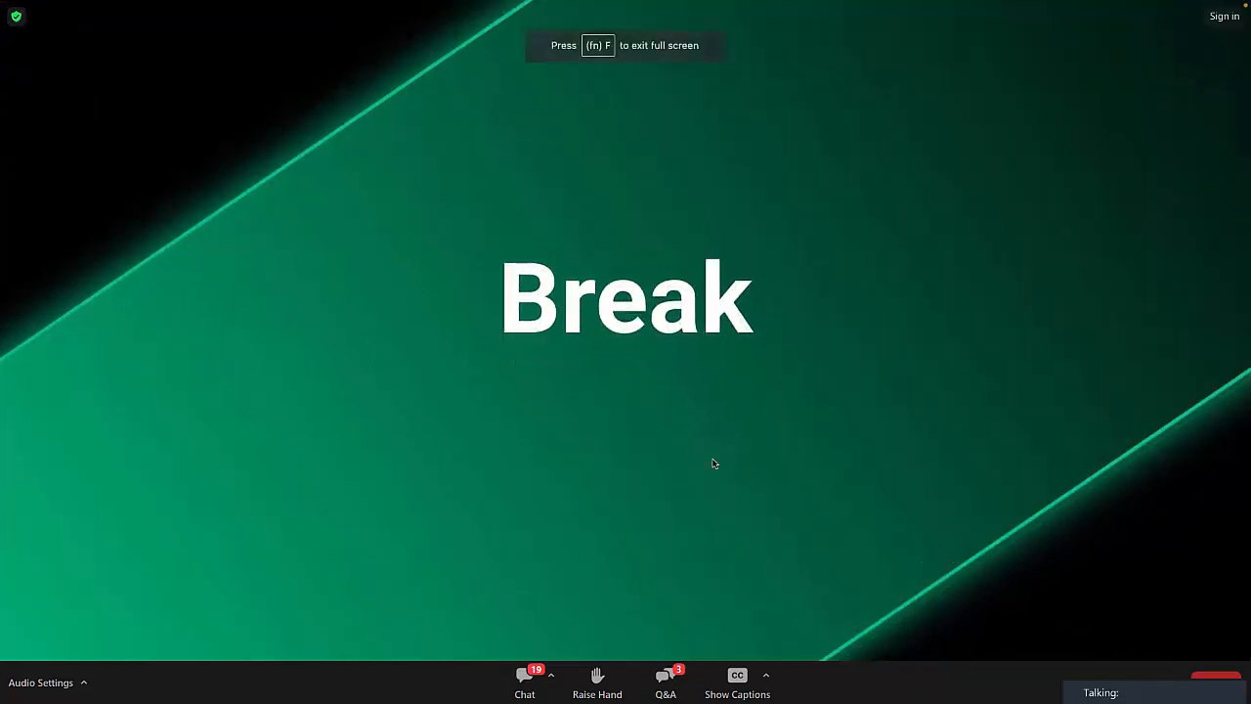
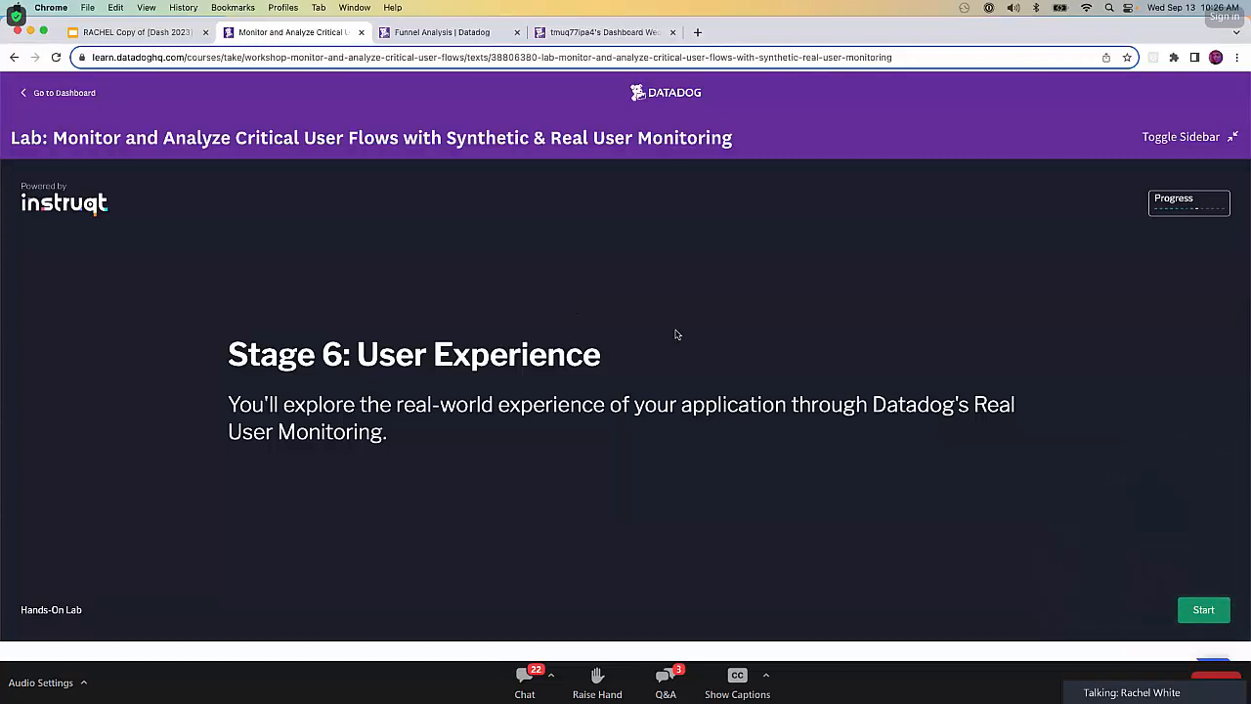
# Start Stage 6: User Experience and expand its Frustration Signals and Error Tracking sections.
pyautogui.click(1204, 610)
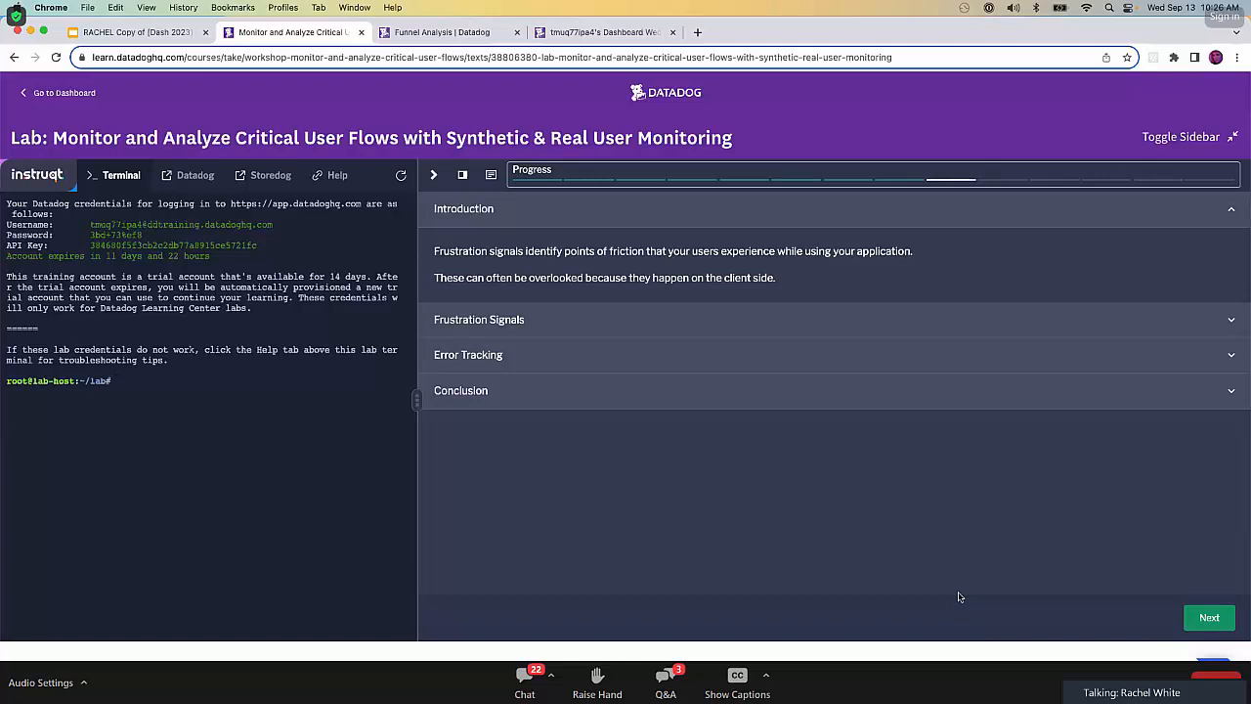
pyautogui.click(729, 325)
pyautogui.scroll(-1, 728, 327)
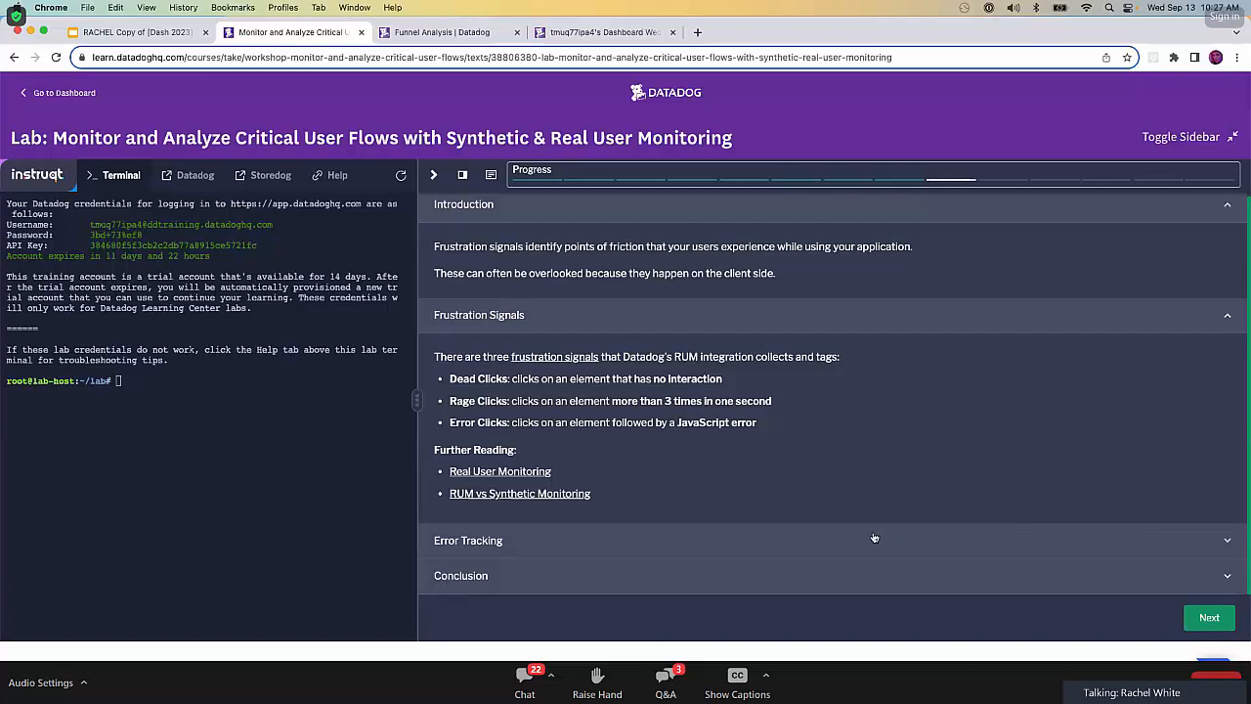
pyautogui.click(629, 540)
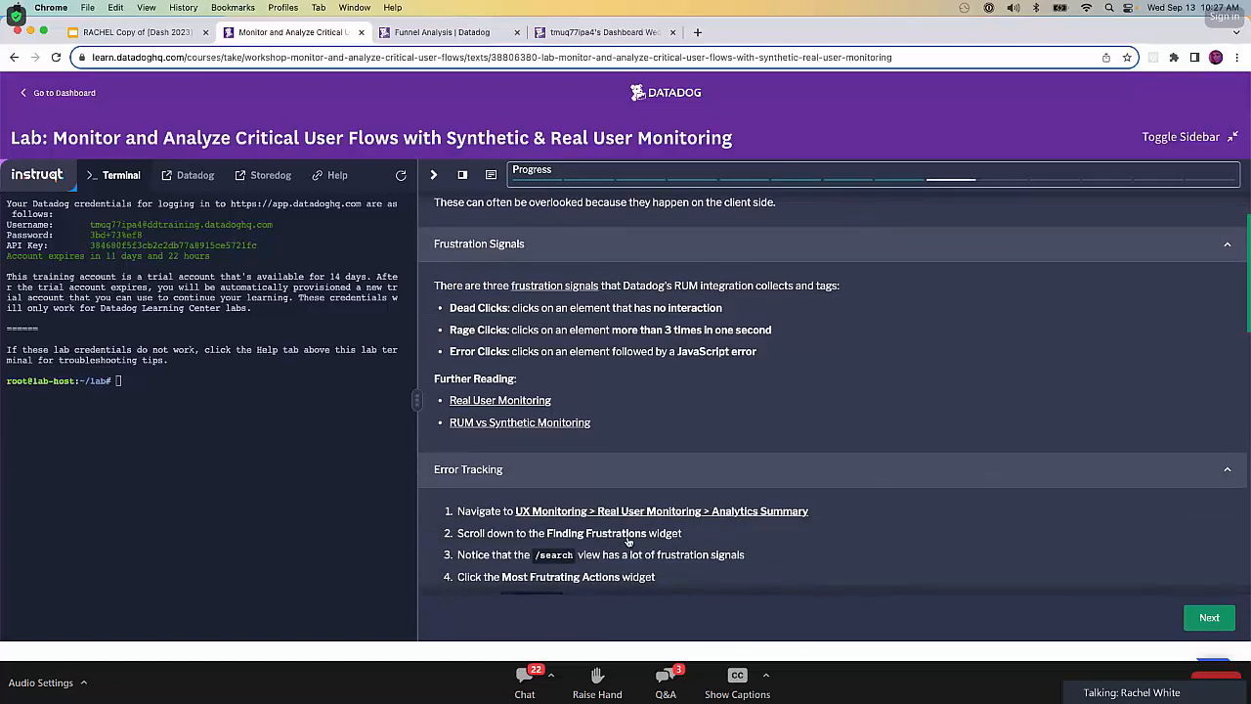
# Close the Funnel Analysis and dashboard pages, and open the lab's Real User Monitoring Analytics Summary link in a new tab.
pyautogui.click(518, 32)
pyautogui.click(517, 32)
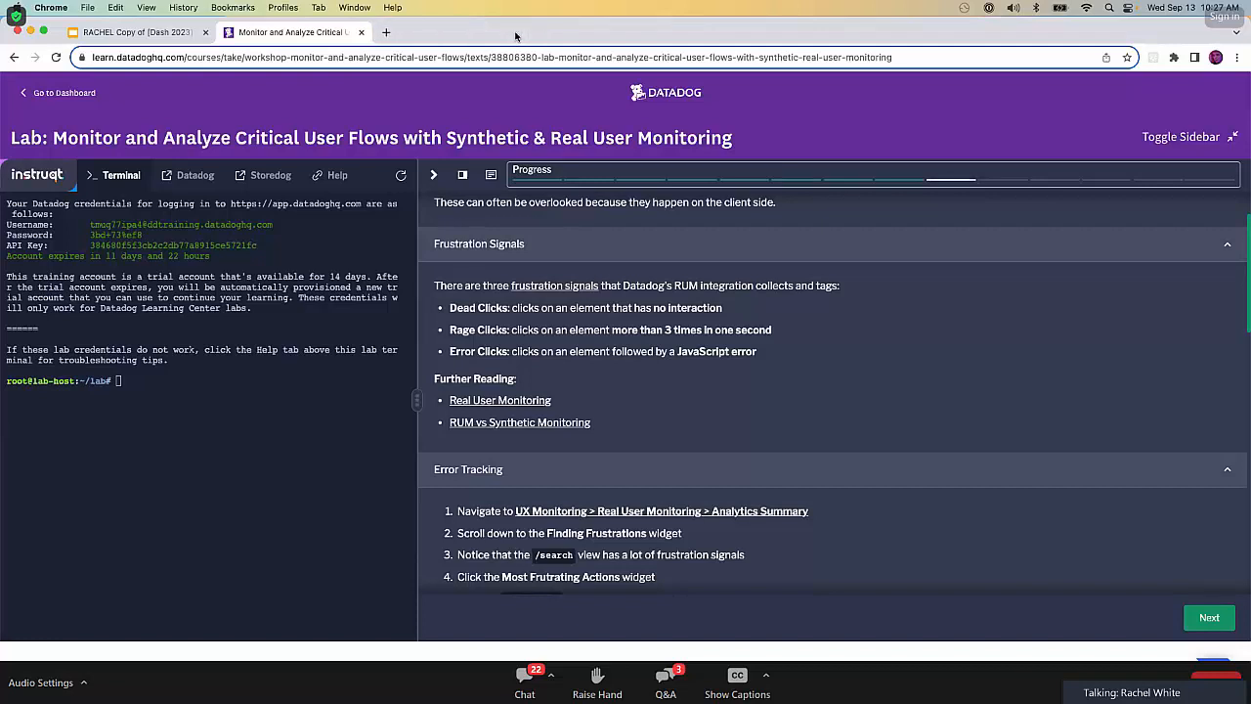
pyautogui.rightClick(647, 513)
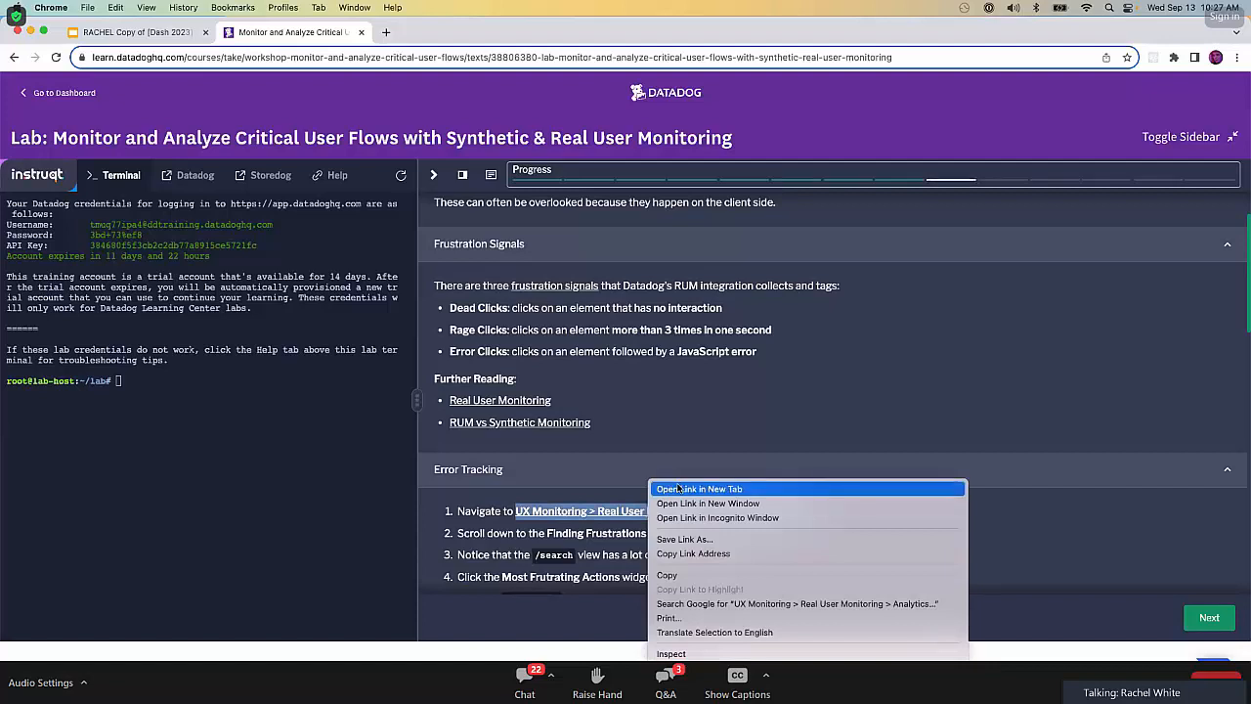
pyautogui.click(679, 489)
pyautogui.click(438, 33)
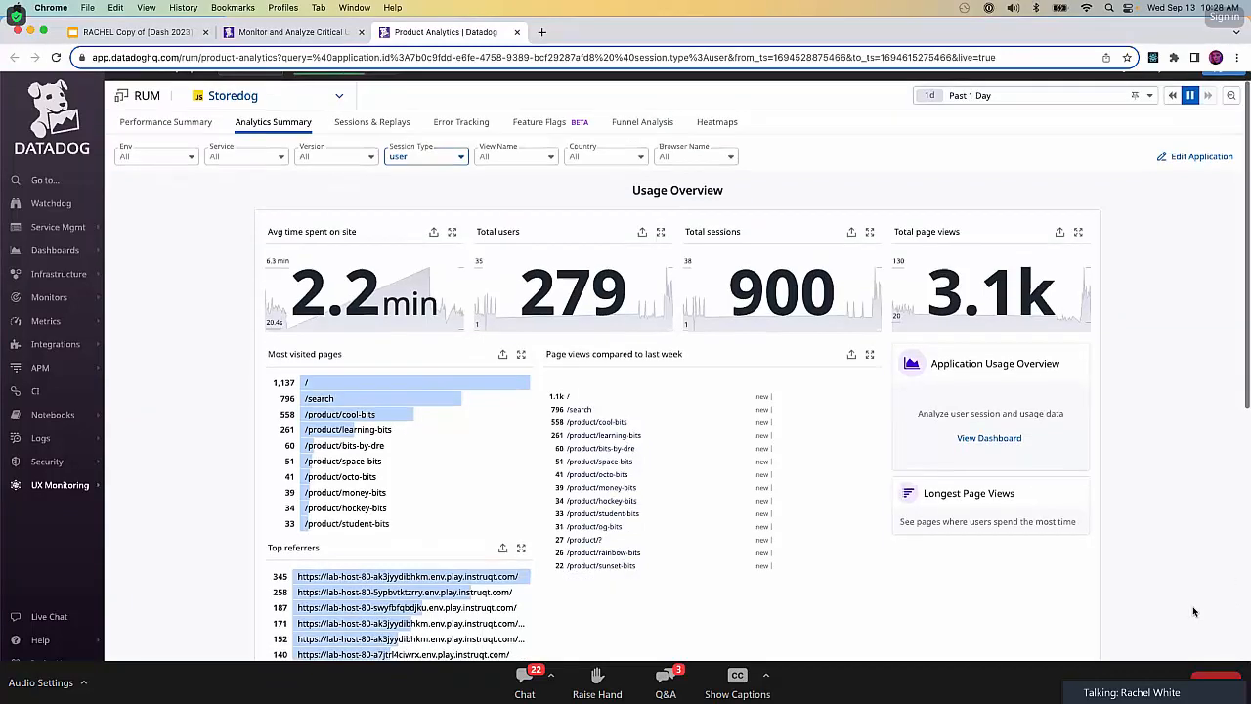
pyautogui.scroll(-5, 1194, 613)
pyautogui.scroll(-3, 1194, 612)
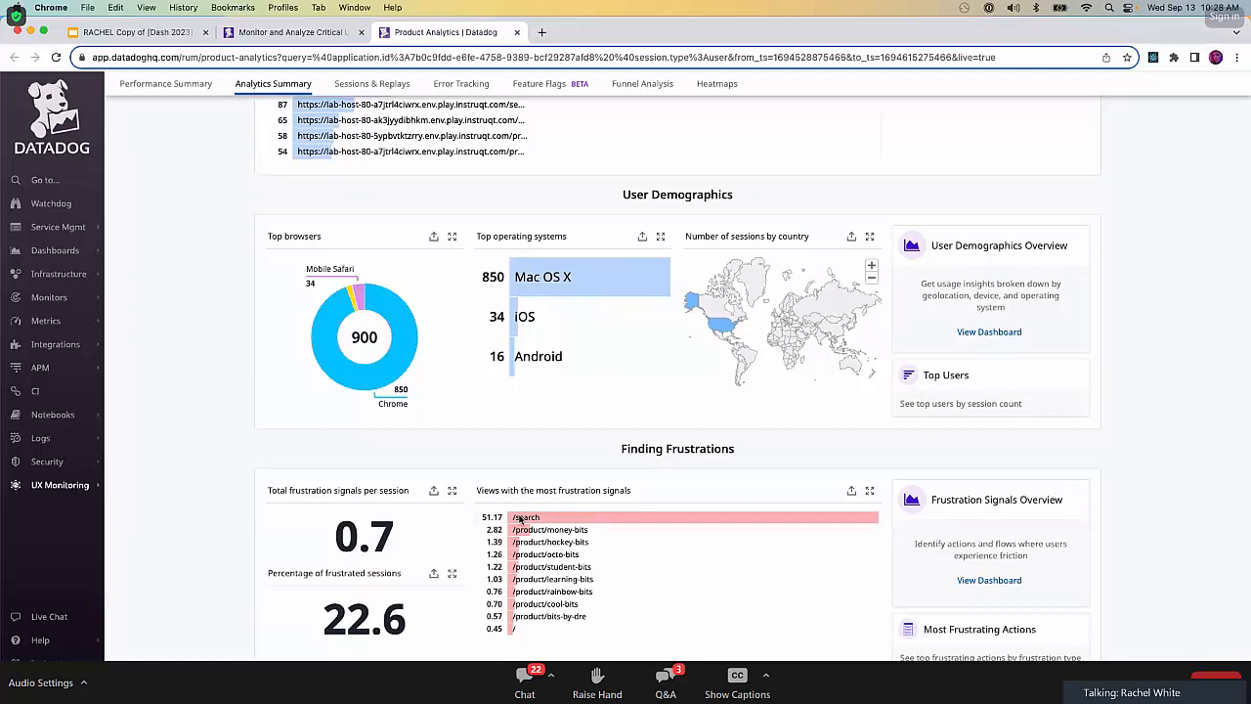
pyautogui.click(1079, 629)
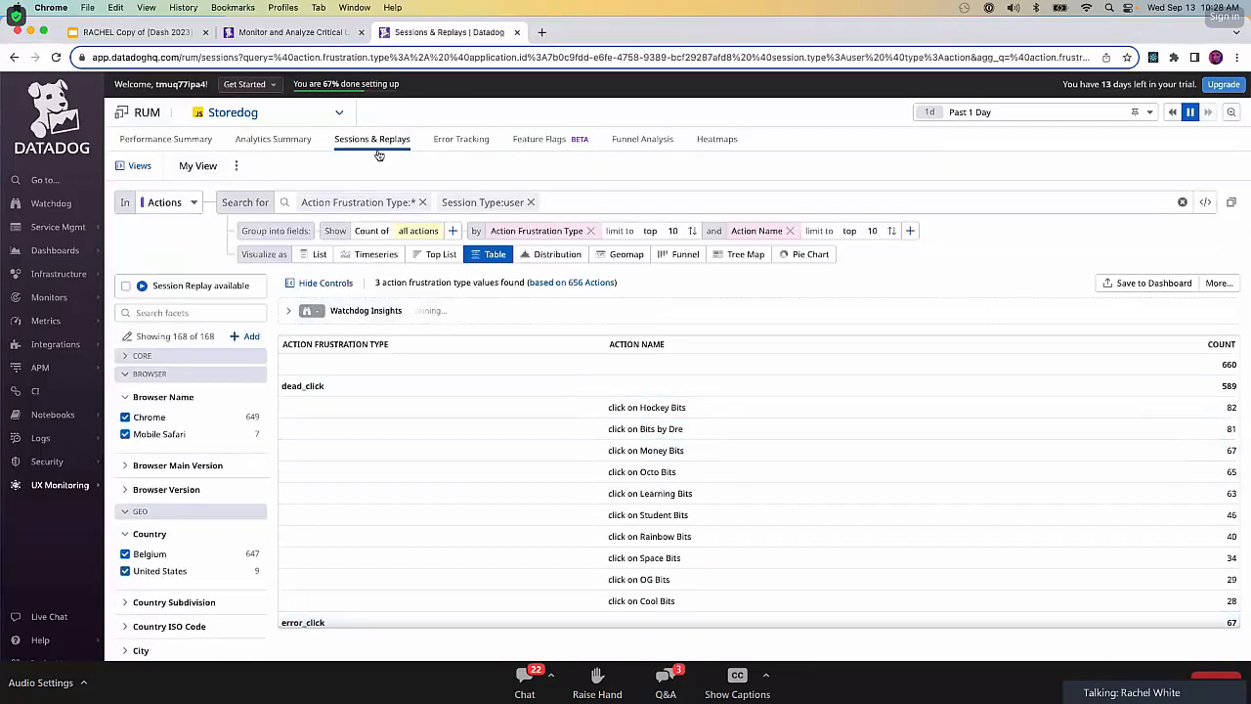
pyautogui.click(14, 59)
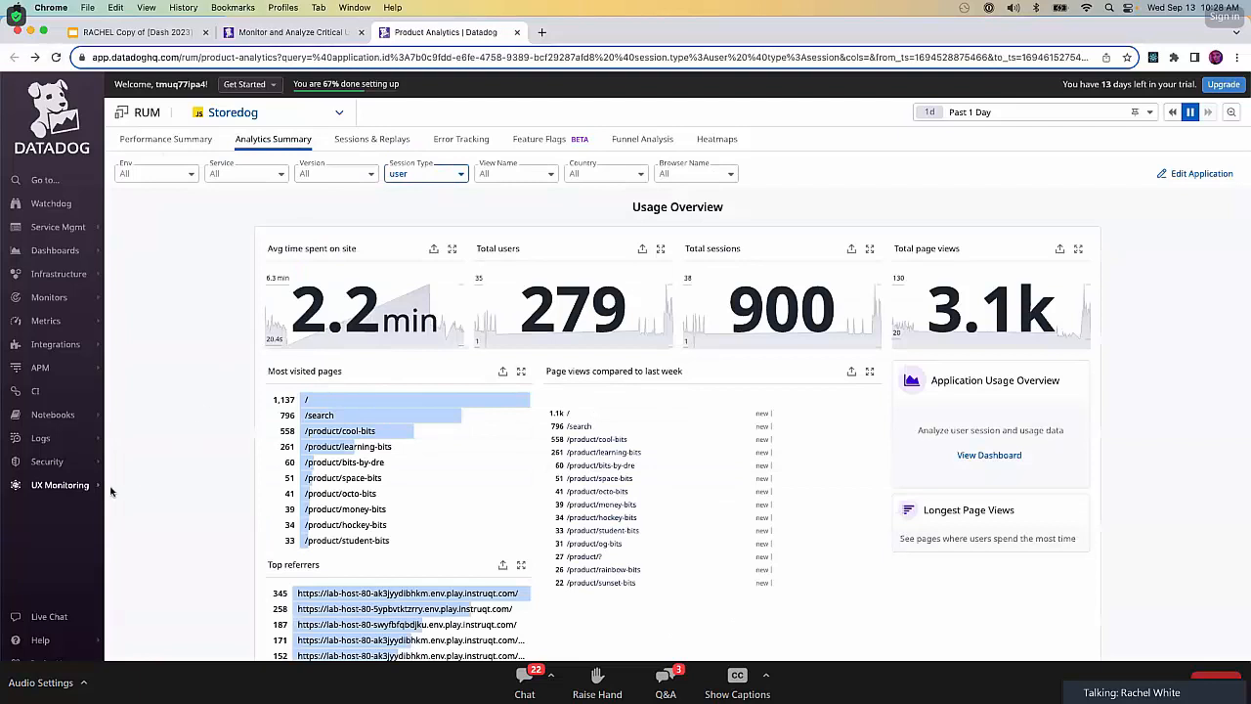
# Open Most Frustrating Actions from the Finding Frustrations section of the Analytics Summary.
pyautogui.moveTo(97, 489)
pyautogui.scroll(-1, 203, 253)
pyautogui.scroll(-10, 204, 253)
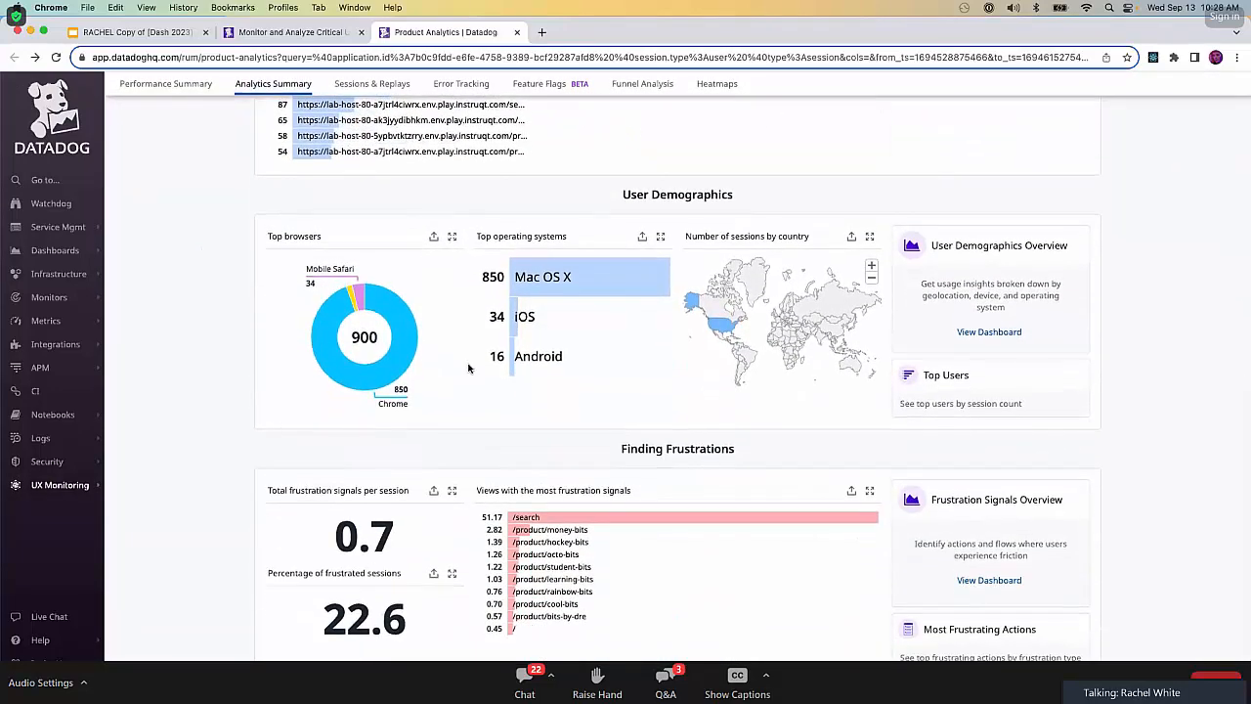
pyautogui.click(1078, 632)
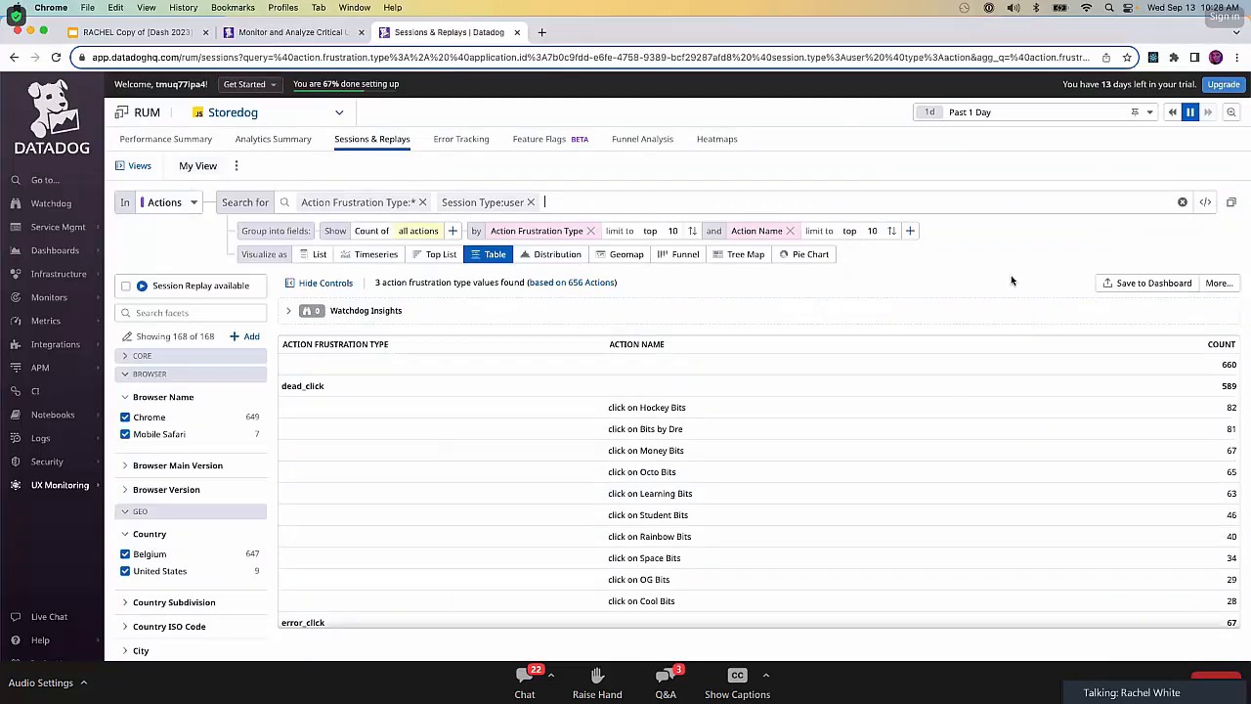
# View the events behind the dead_click frustration type and dismiss the Look Up popup.
pyautogui.click(335, 387)
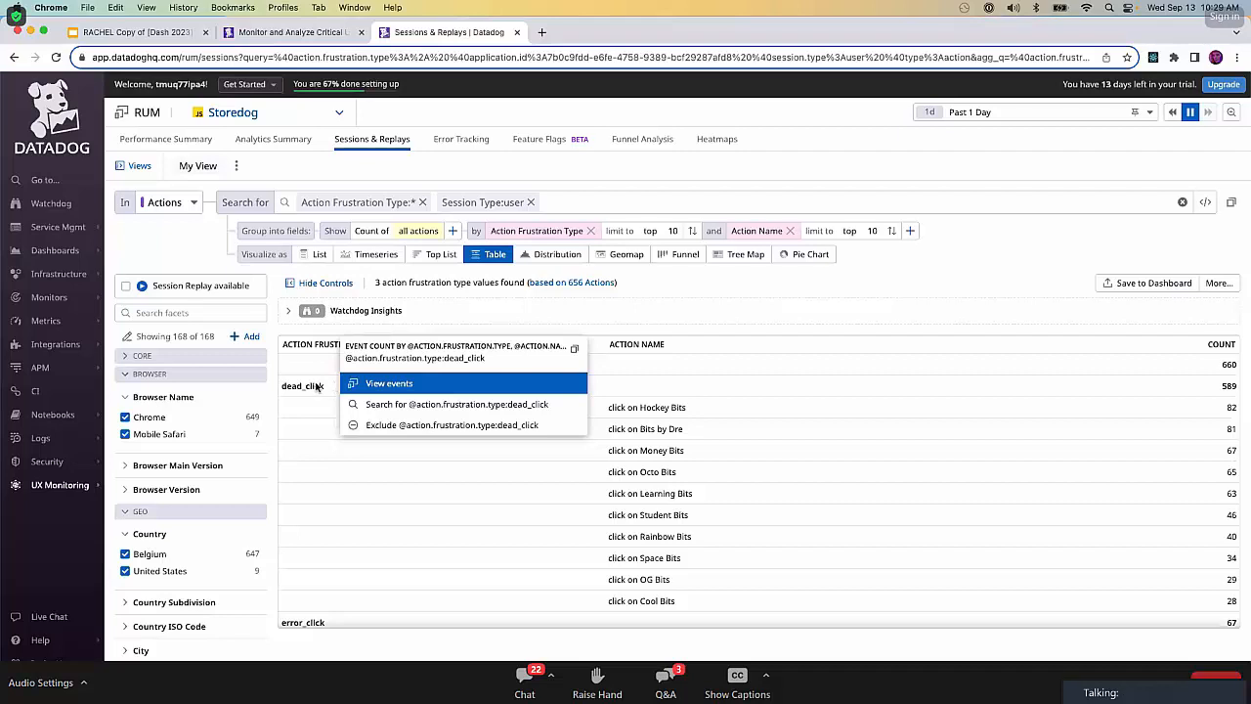
pyautogui.click(399, 384)
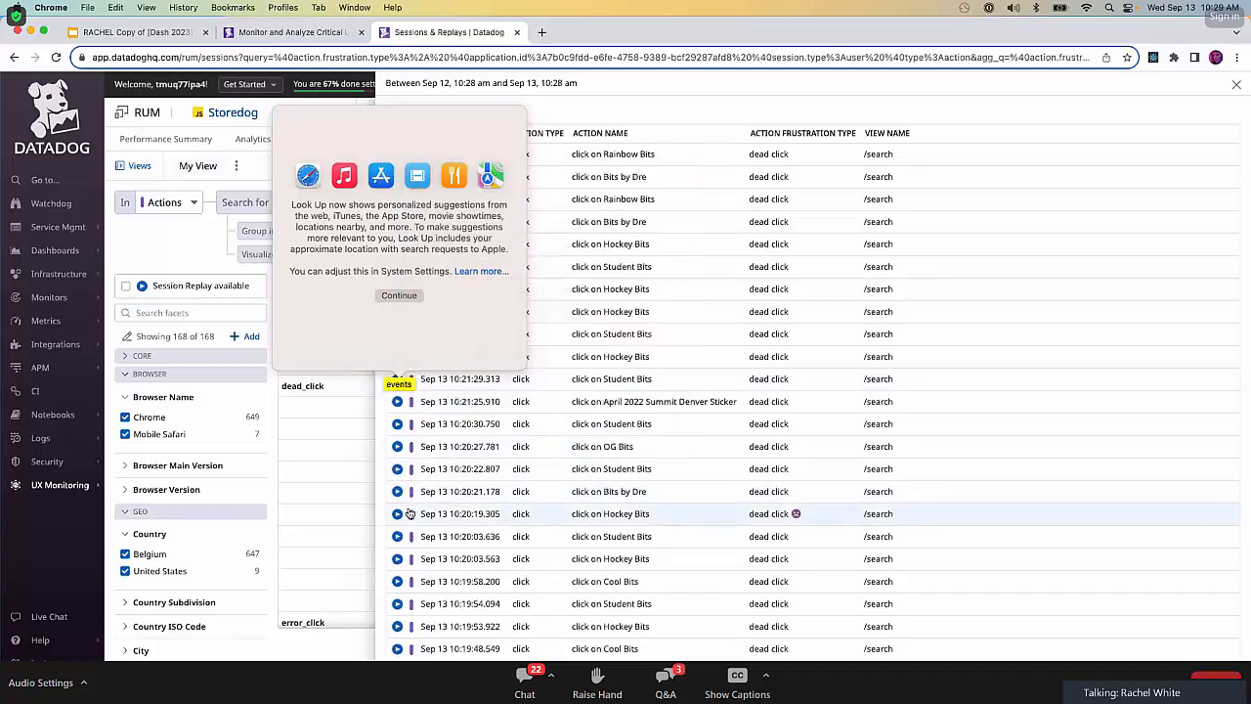
pyautogui.click(1135, 96)
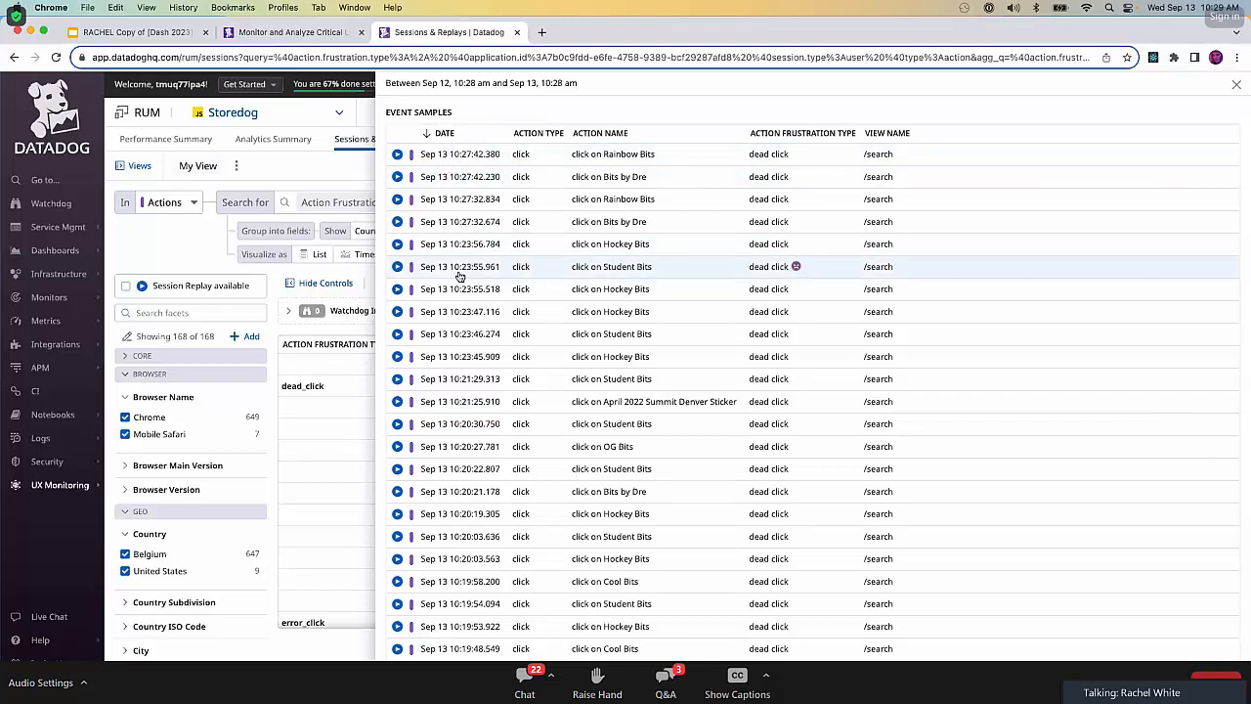
# Open the session replay for the 10:23:55 Student Bits dead click on /search and play it.
pyautogui.moveTo(399, 267)
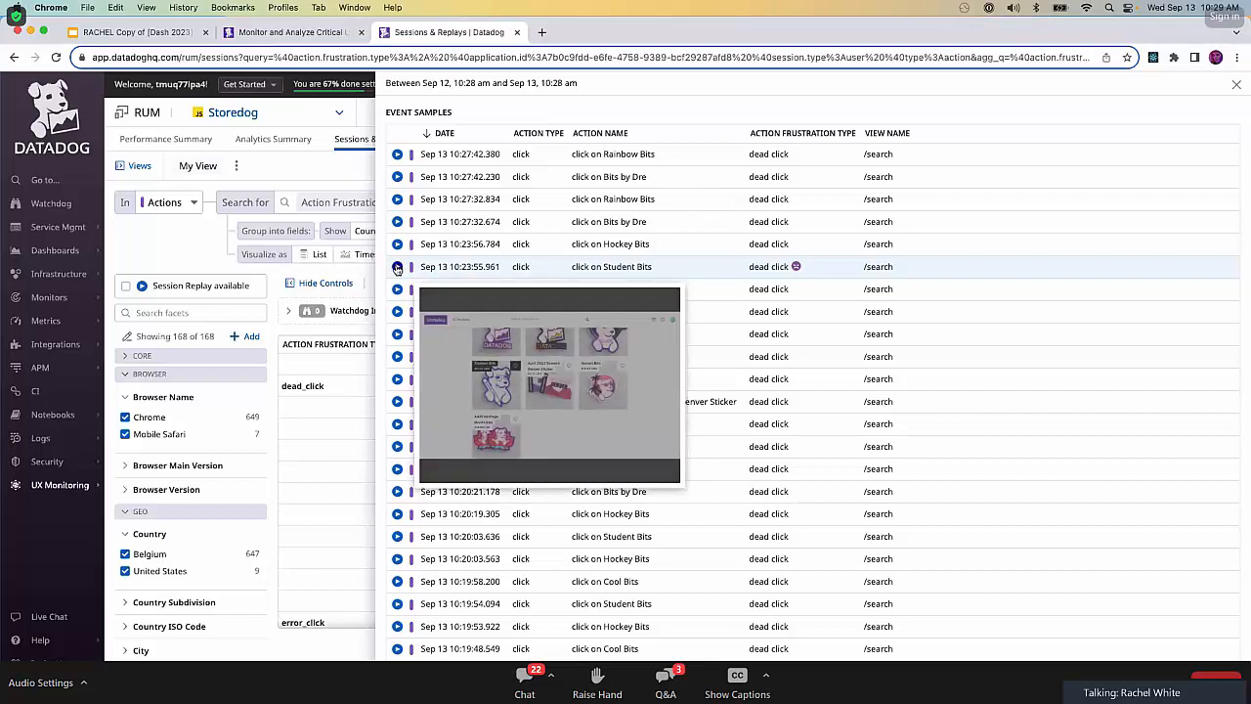
pyautogui.click(397, 267)
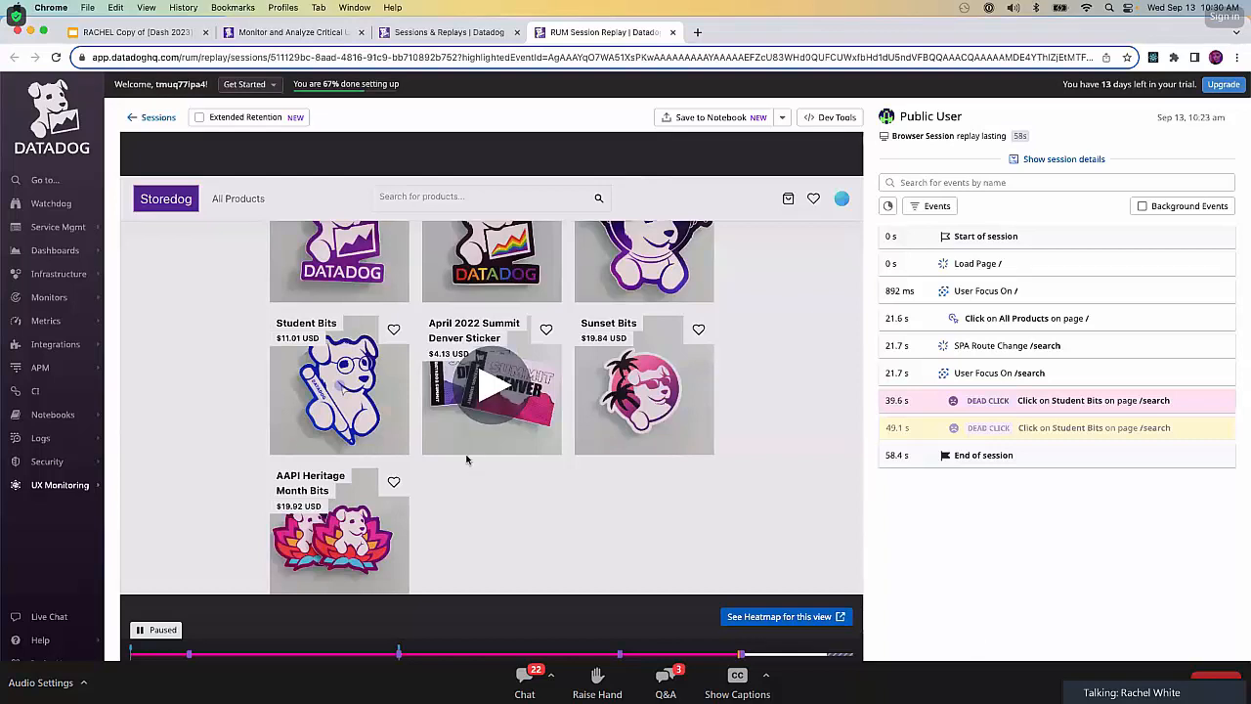
pyautogui.click(491, 417)
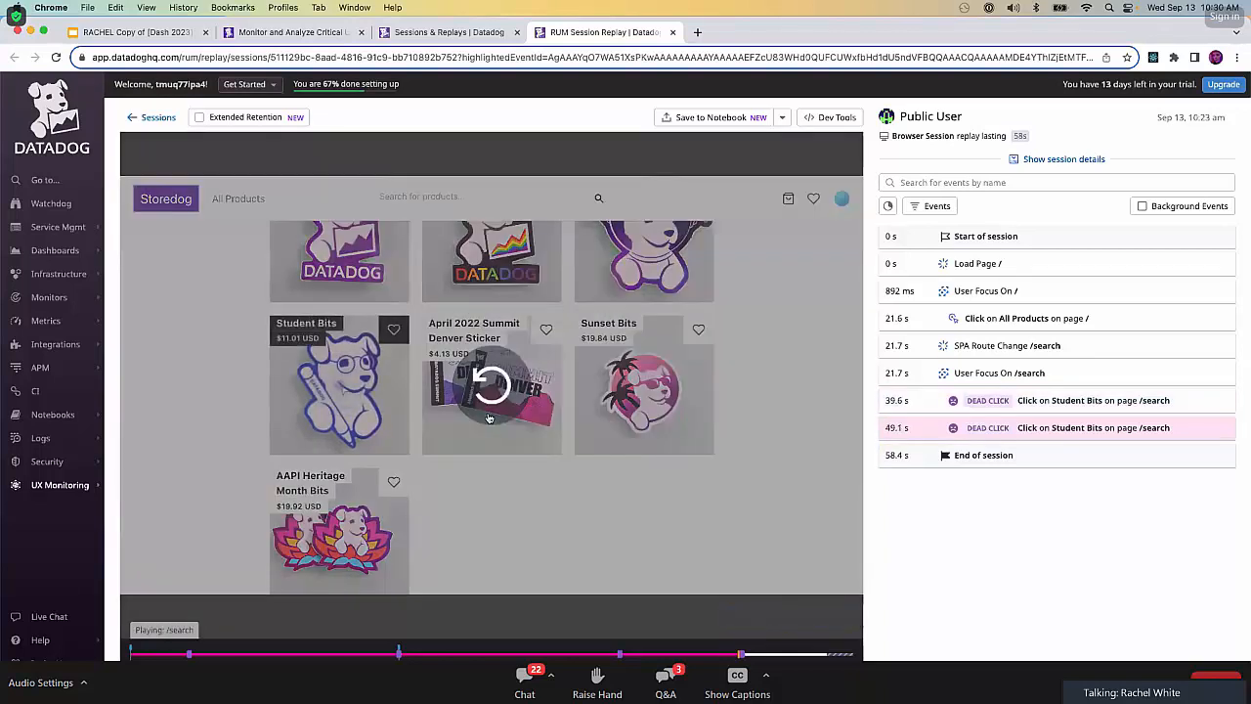
# Replay the session from earlier points, including the initial page load, and review the lead-up to the Student Bits dead clicks.
pyautogui.click(698, 654)
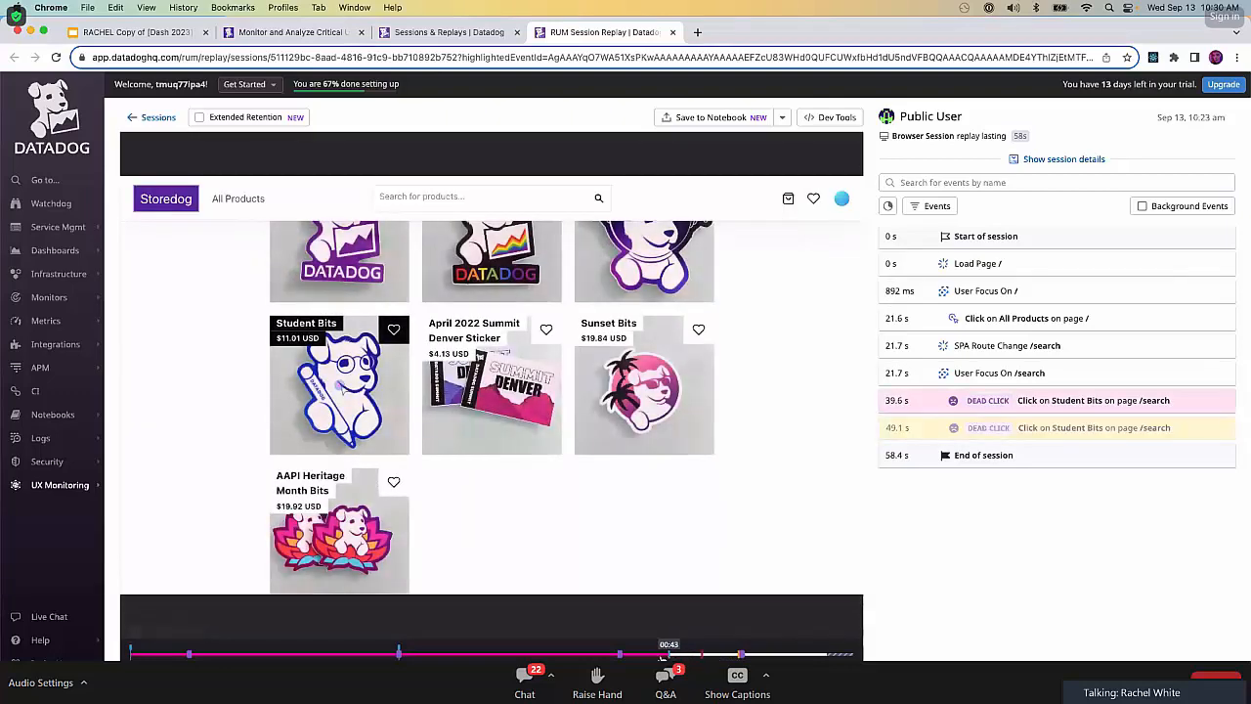
pyautogui.click(661, 654)
pyautogui.click(602, 655)
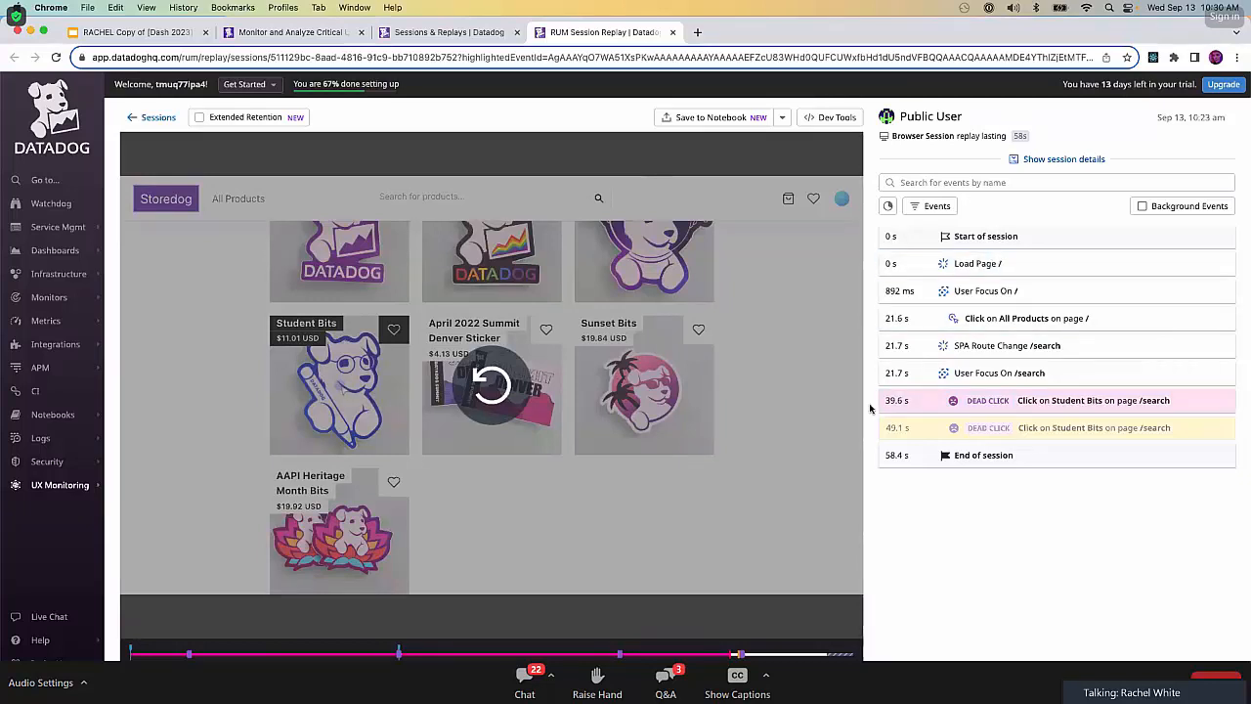
pyautogui.click(905, 262)
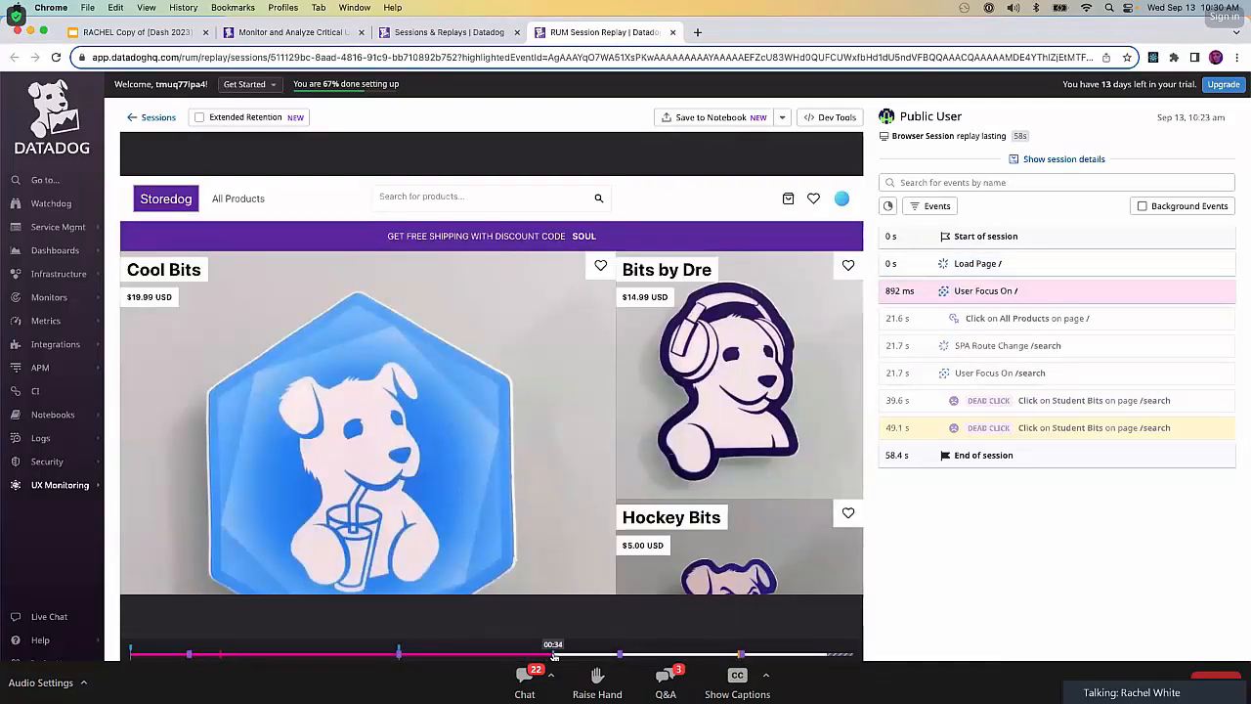
pyautogui.click(681, 655)
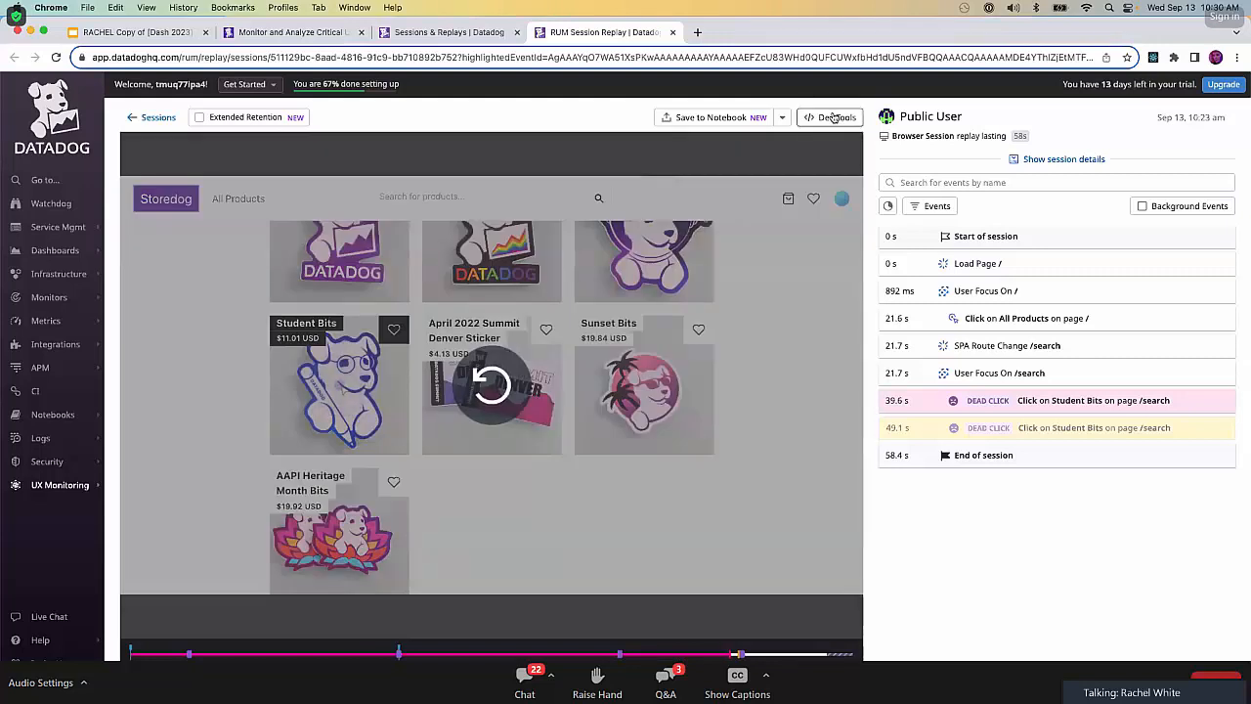
# Show the replay's Dev Tools and enlarge their area to inspect the performance data.
pyautogui.click(832, 117)
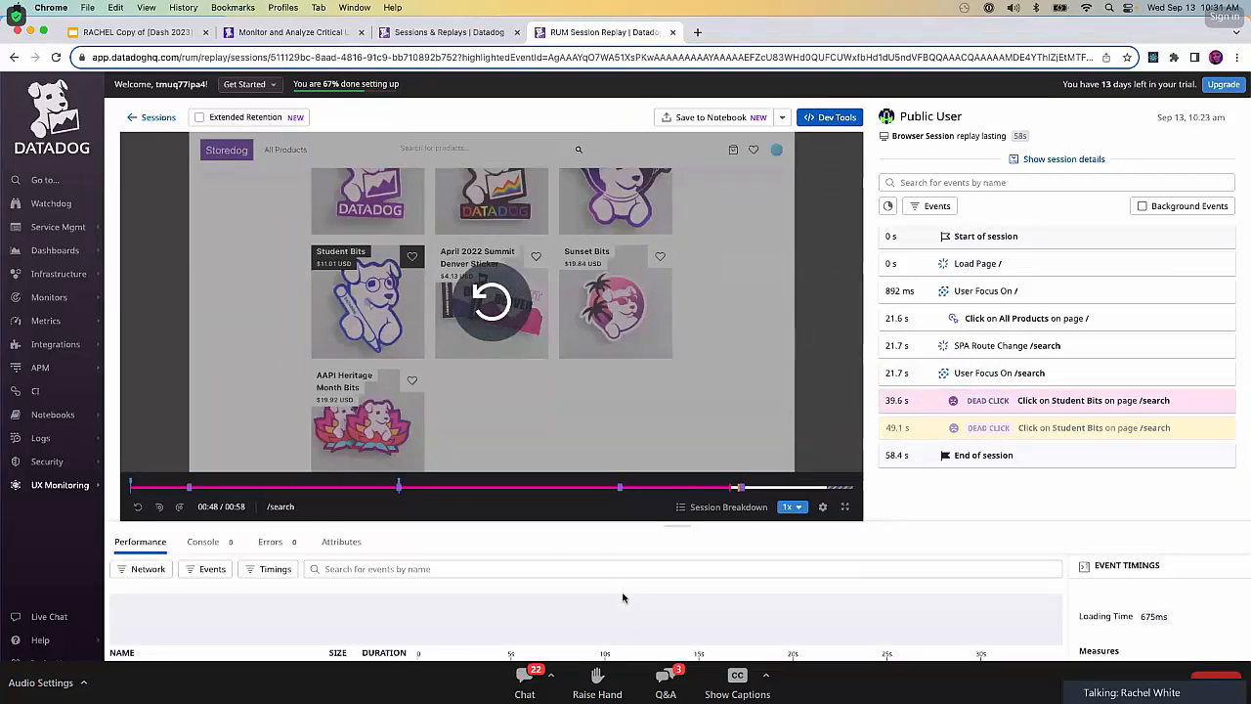
pyautogui.moveTo(572, 525); pyautogui.dragTo(576, 447)
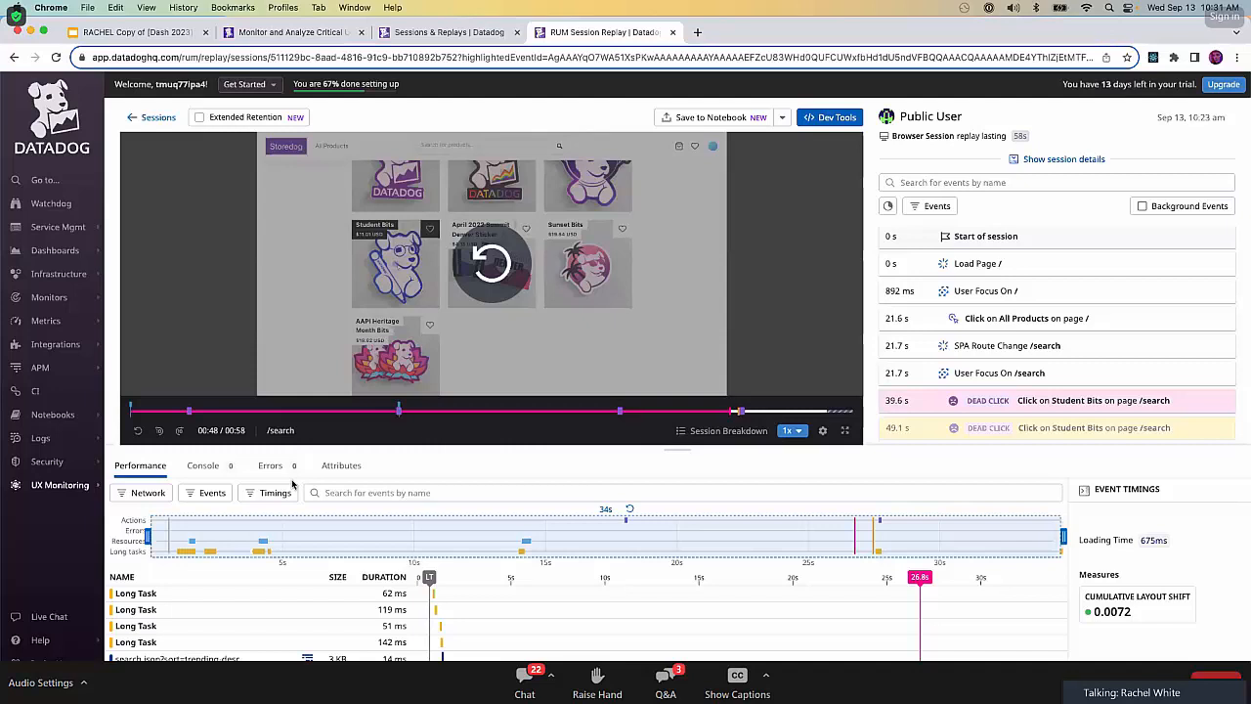
# Close the session replay and Sessions & Replays pages, and open Storedog's All Products page from the lab.
pyautogui.click(675, 32)
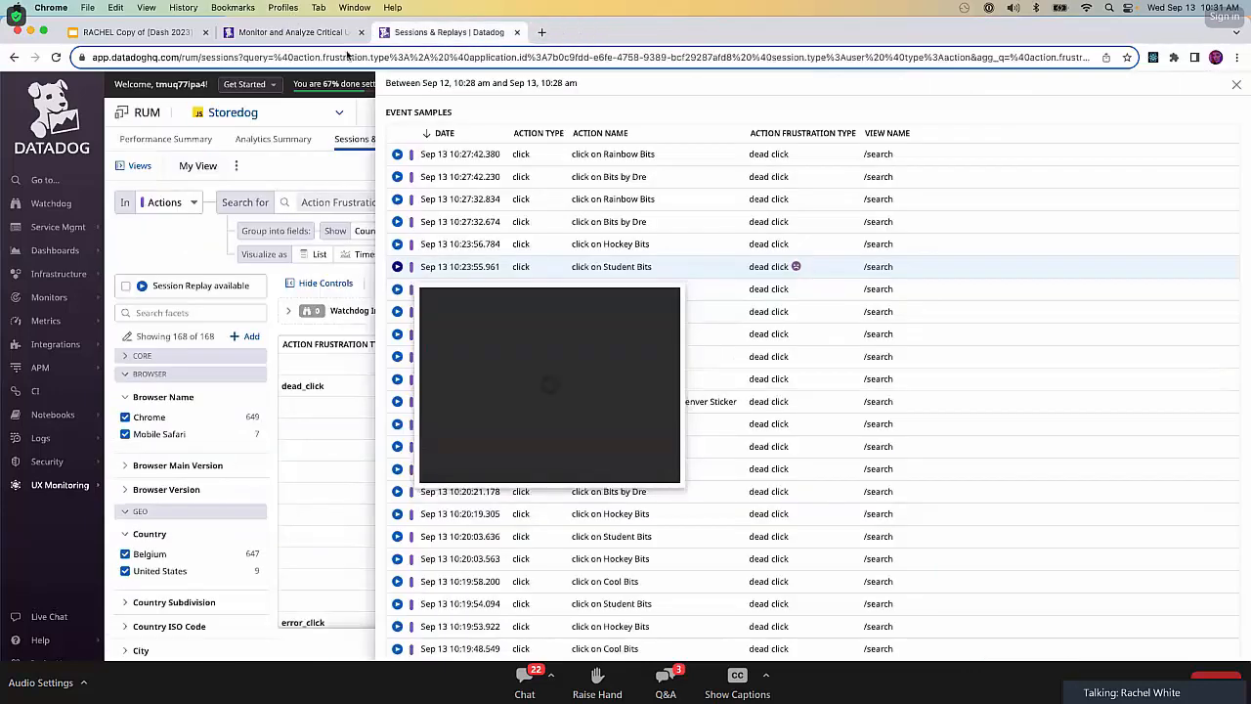
pyautogui.click(516, 32)
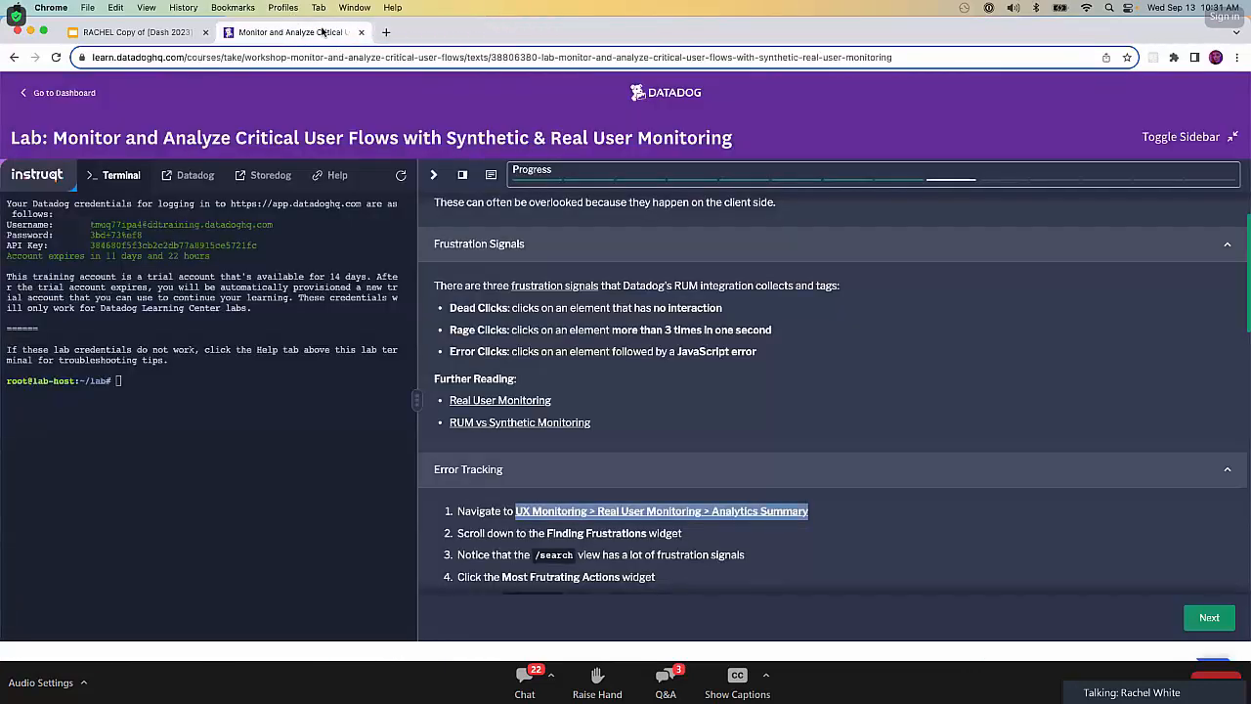
pyautogui.click(245, 174)
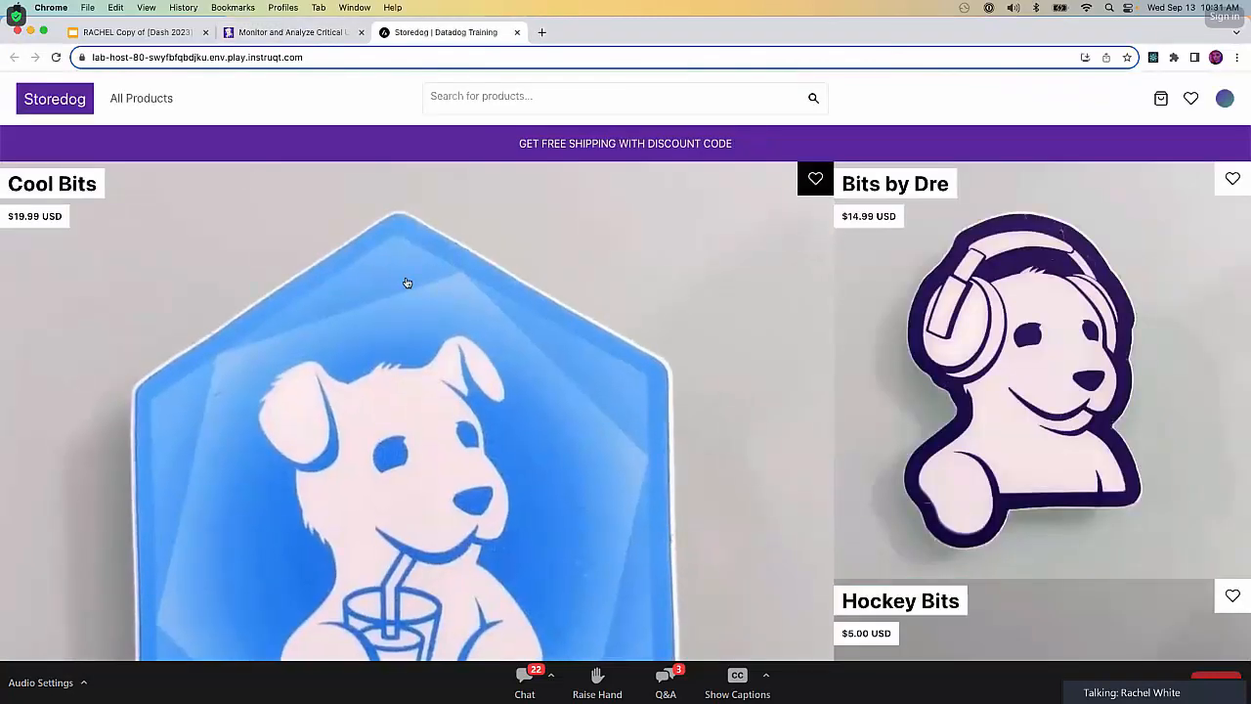
pyautogui.click(141, 99)
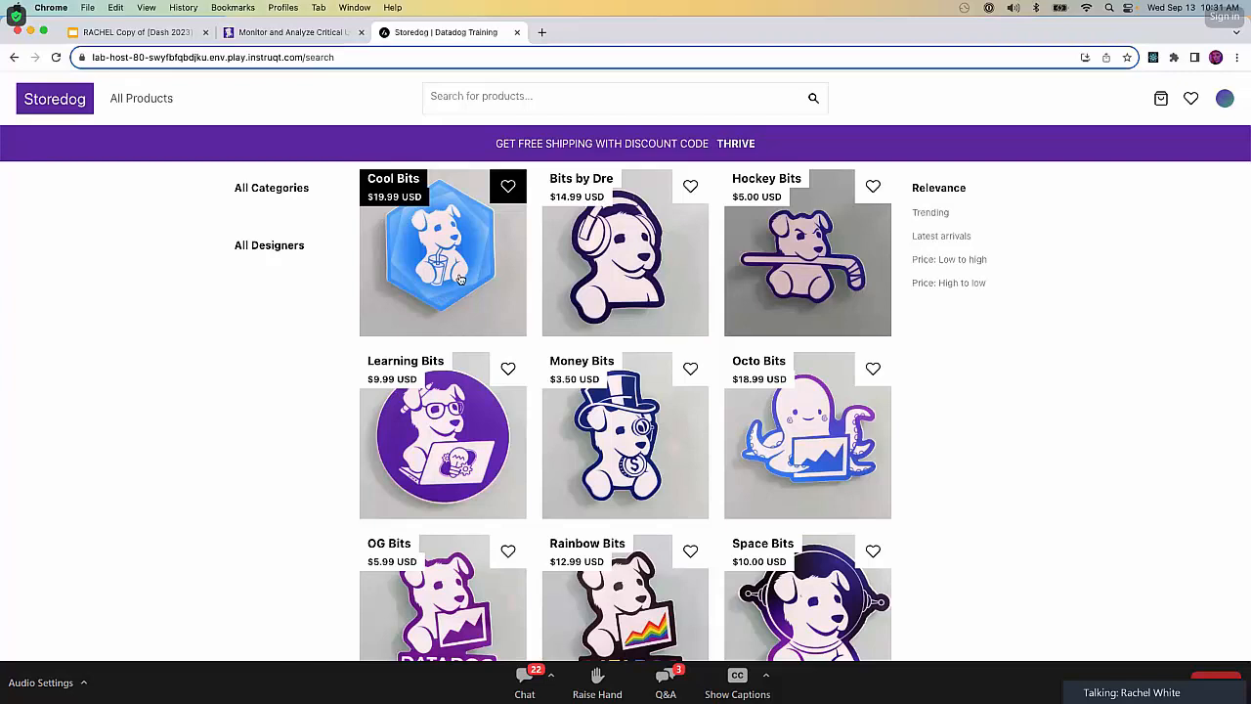
# Return to the lab instructions and open the linked RUM - Frustration Signals dashboard.
pyautogui.click(323, 37)
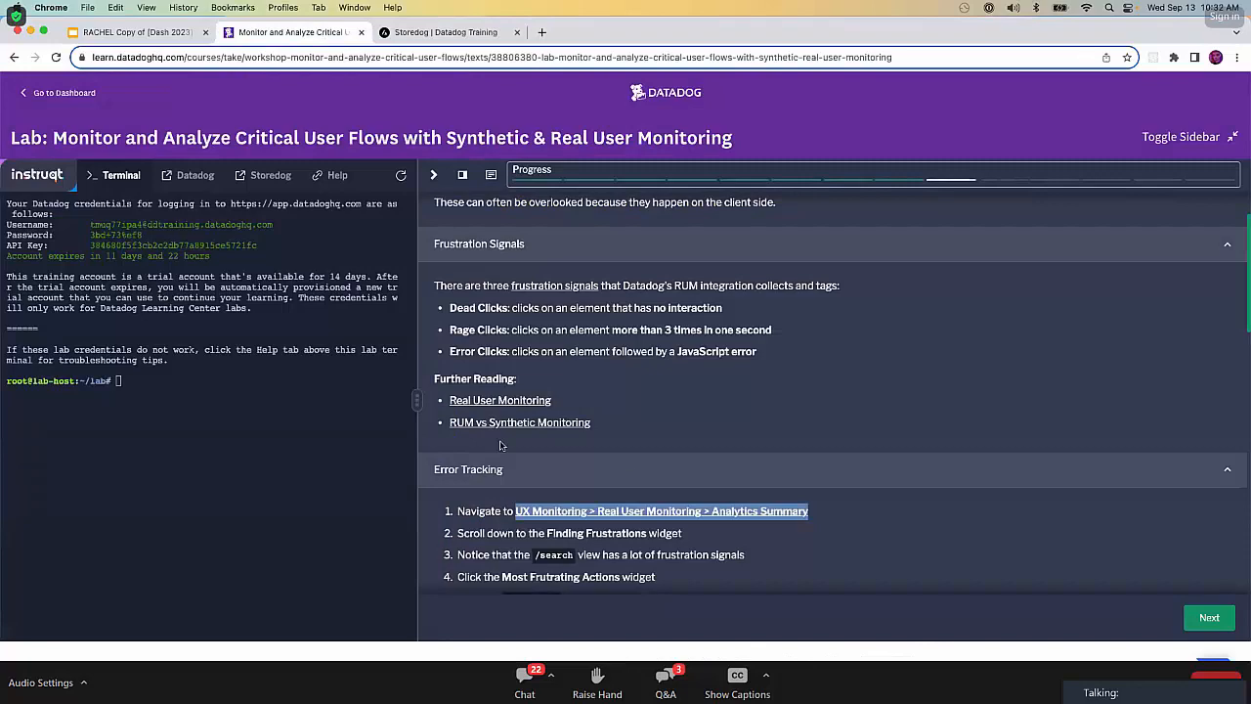
pyautogui.scroll(-3, 502, 447)
pyautogui.scroll(-7, 502, 447)
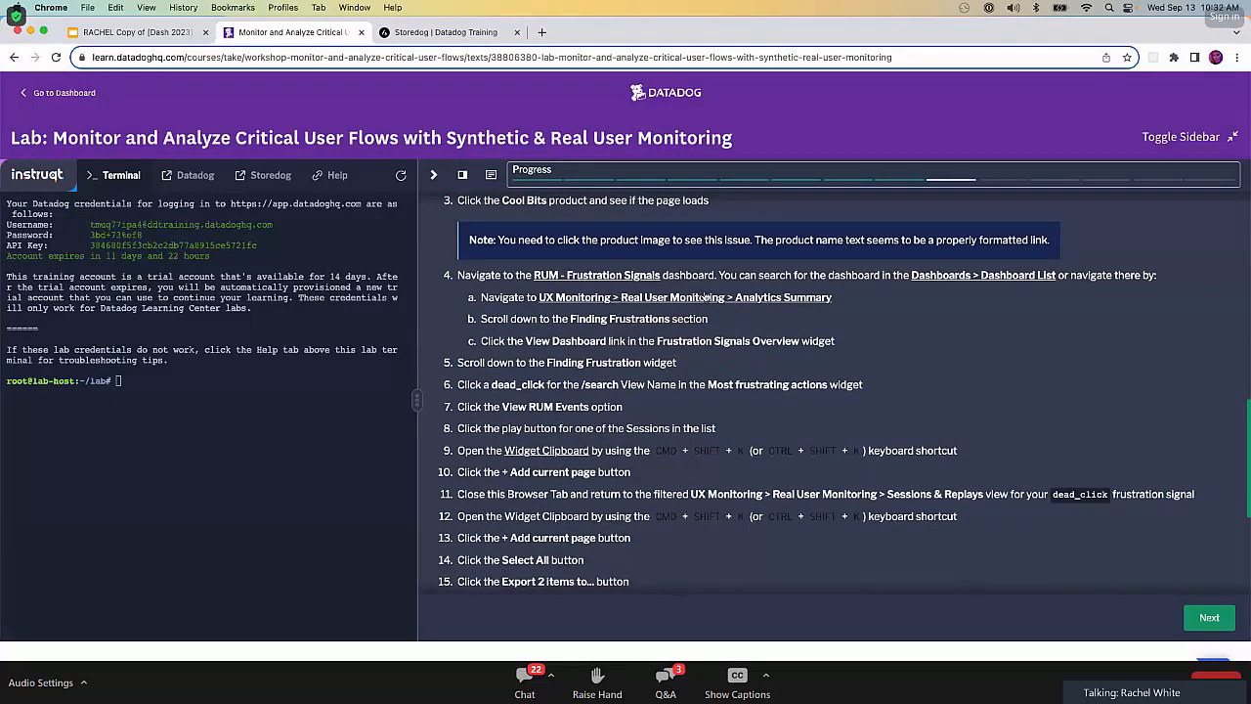
pyautogui.click(636, 277)
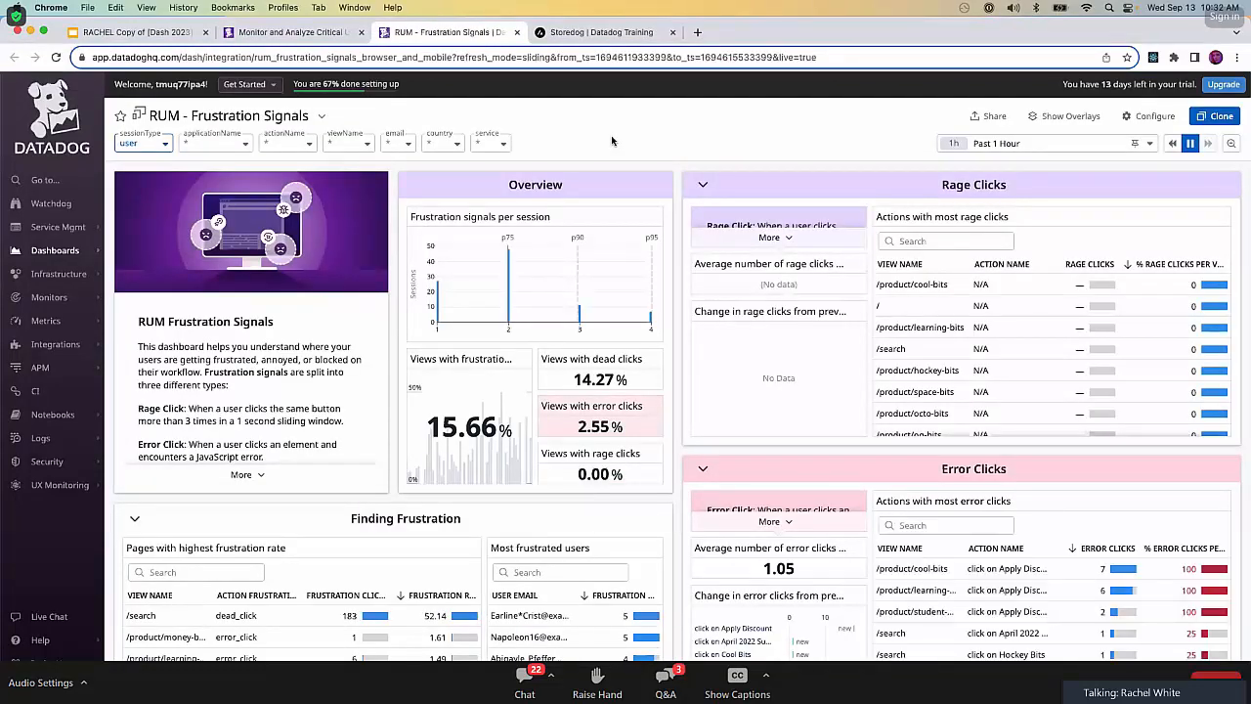
# Switch back to Storedog and open the Cool Bits product page through its name text.
pyautogui.click(559, 33)
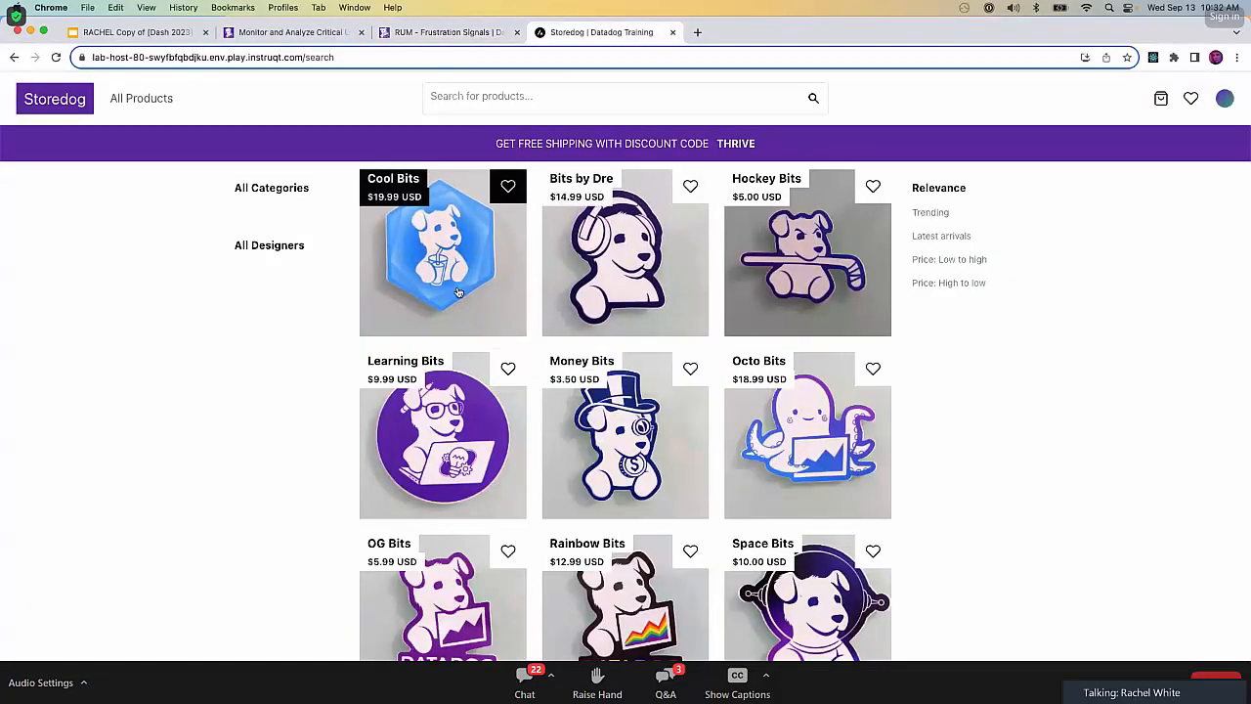
pyautogui.click(401, 180)
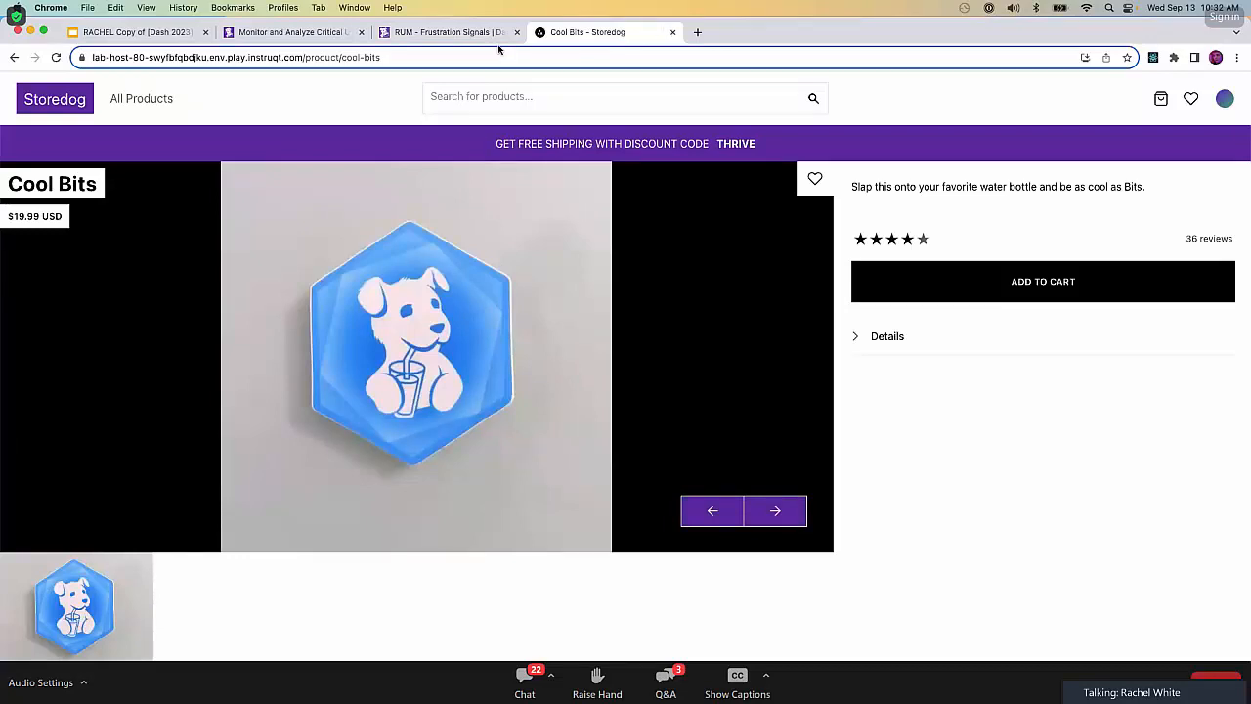
# Return to the RUM - Frustration Signals dashboard and open the RUM events for the "click on Bits by Dre" dead click on /search.
pyautogui.click(464, 32)
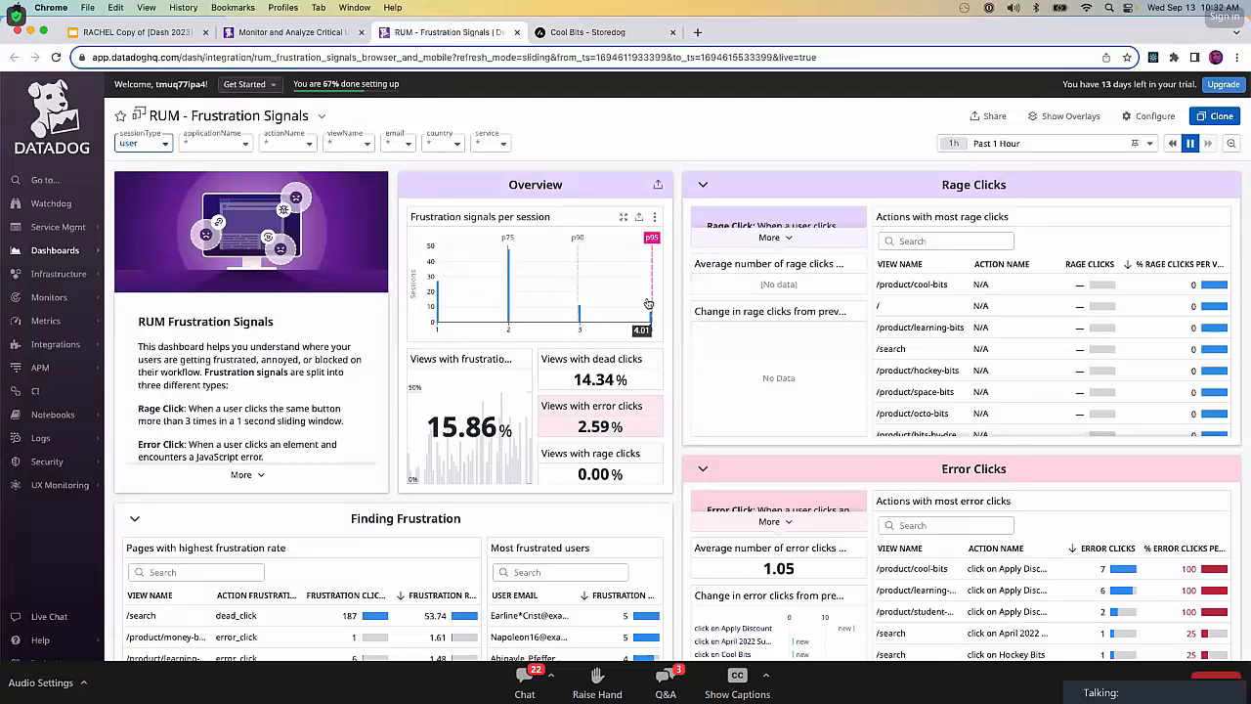
pyautogui.scroll(-1, 677, 284)
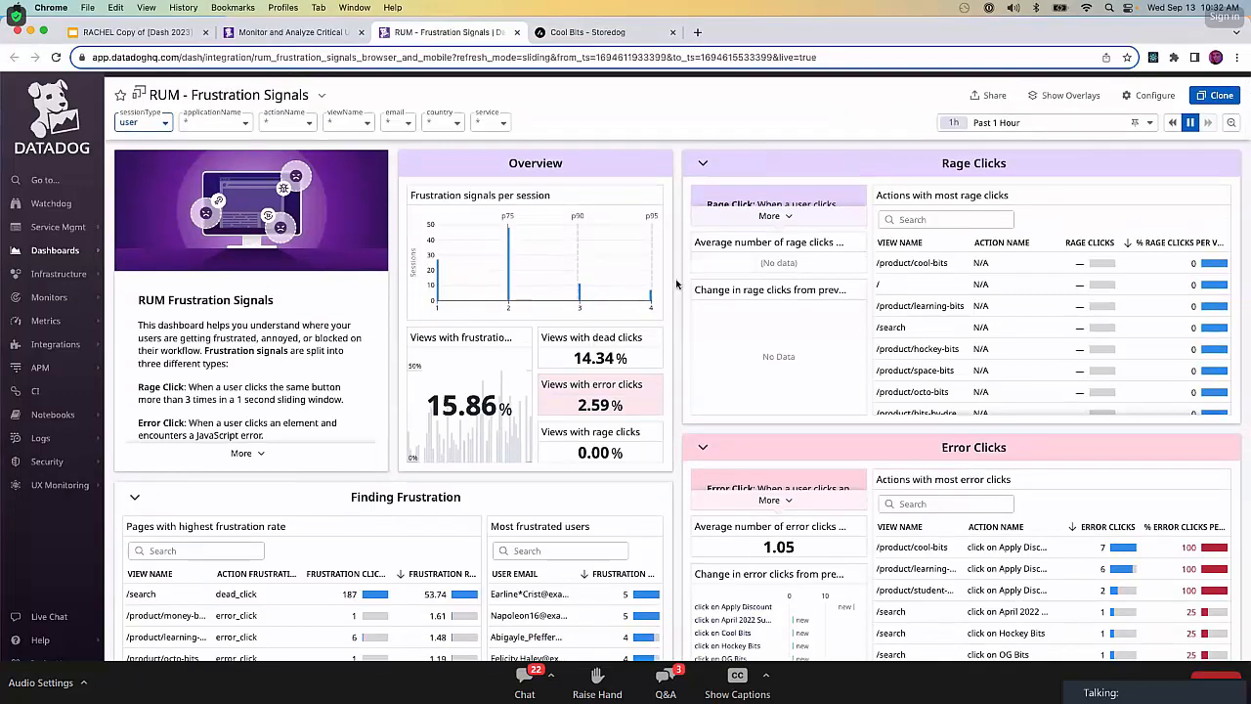
pyautogui.scroll(-3, 677, 283)
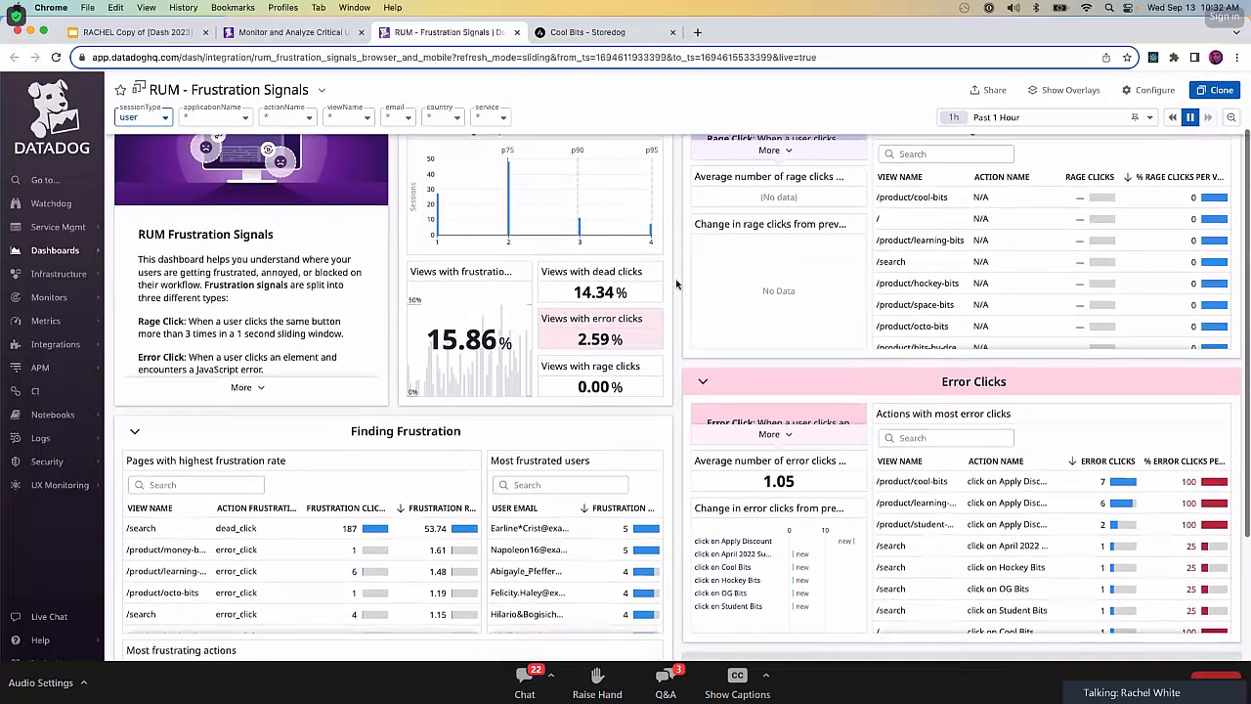
pyautogui.scroll(-8, 677, 283)
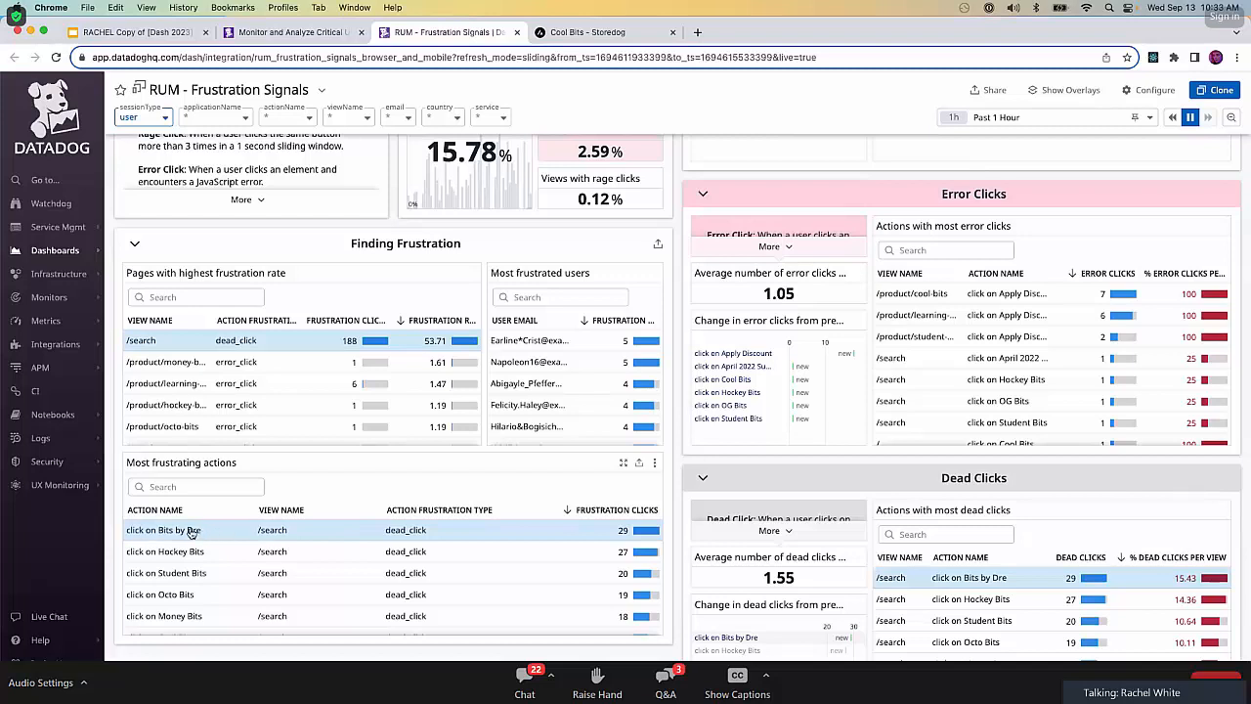
pyautogui.click(263, 536)
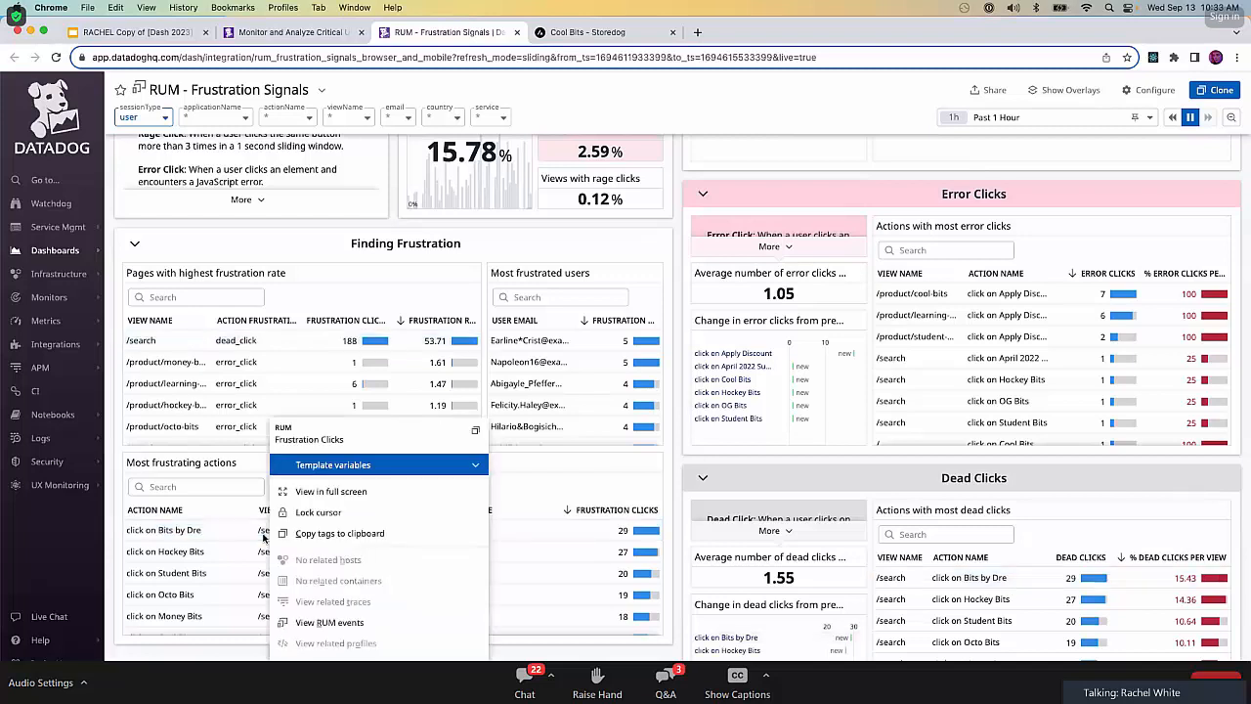
pyautogui.click(365, 624)
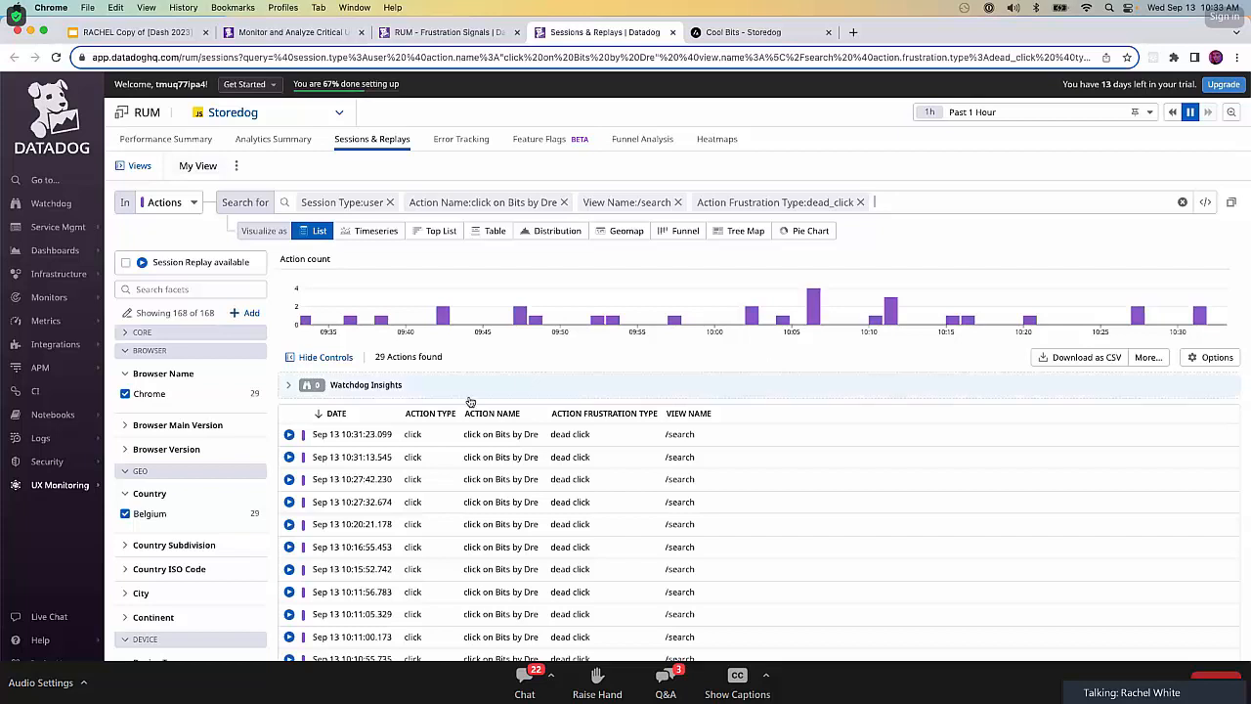
# Open the newest dead click's session replay and add both the replay and the filtered Sessions & Replays page to the widget clipboard.
pyautogui.click(290, 437)
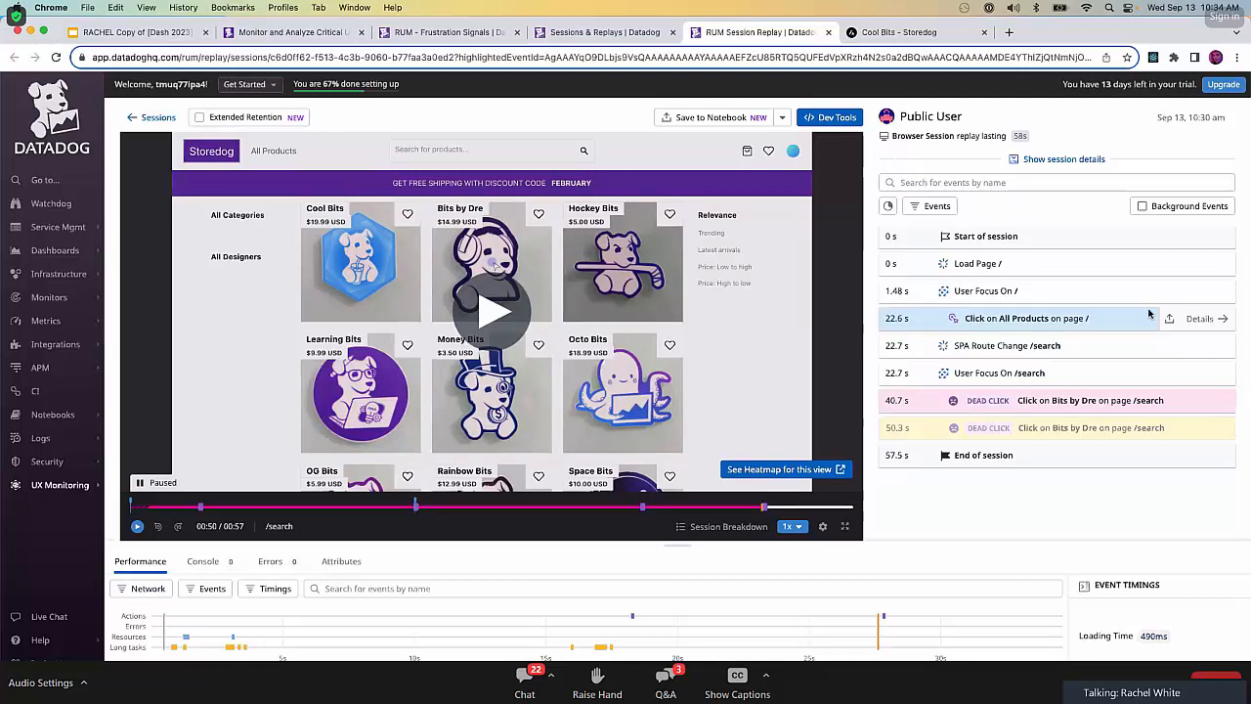
pyautogui.press('super+shift+k')
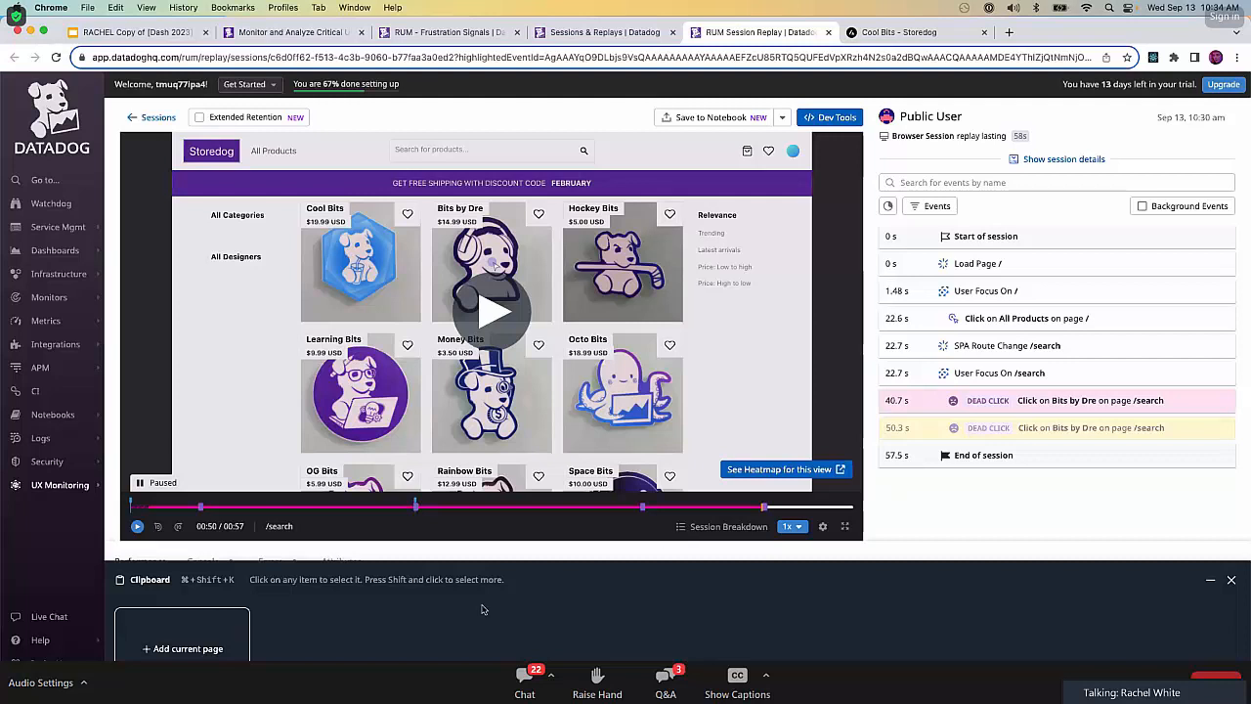
pyautogui.click(184, 645)
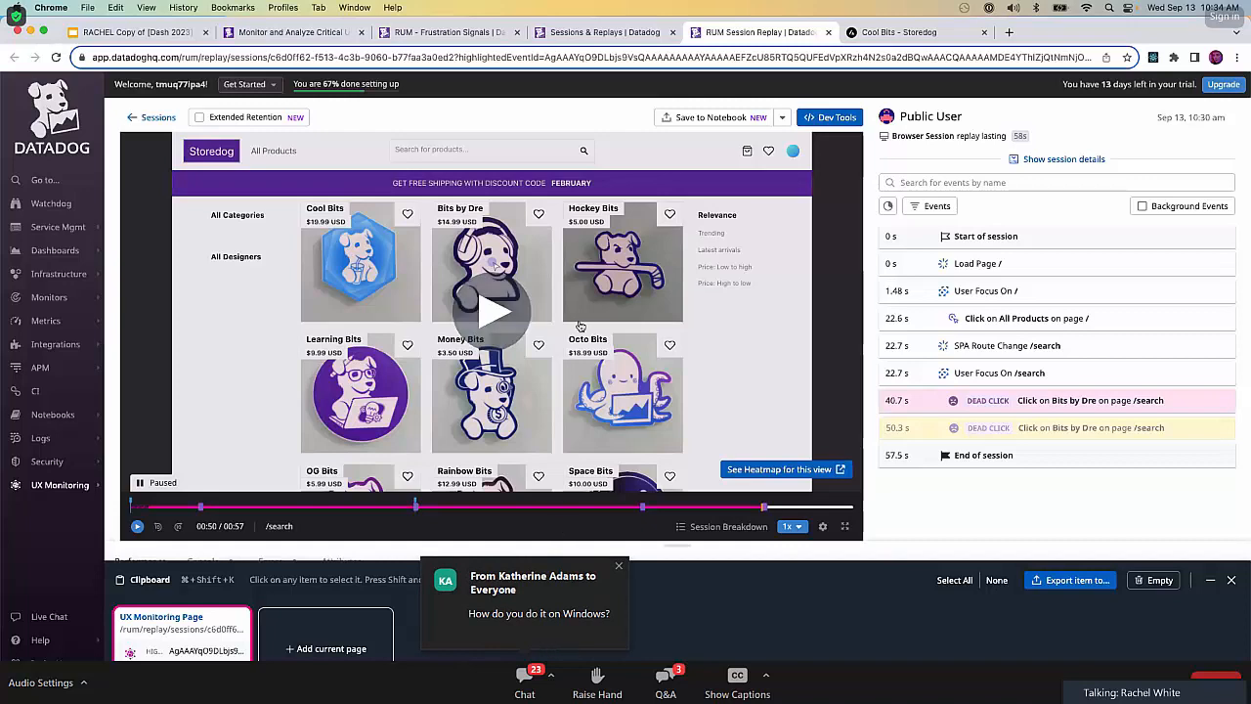
pyautogui.click(605, 35)
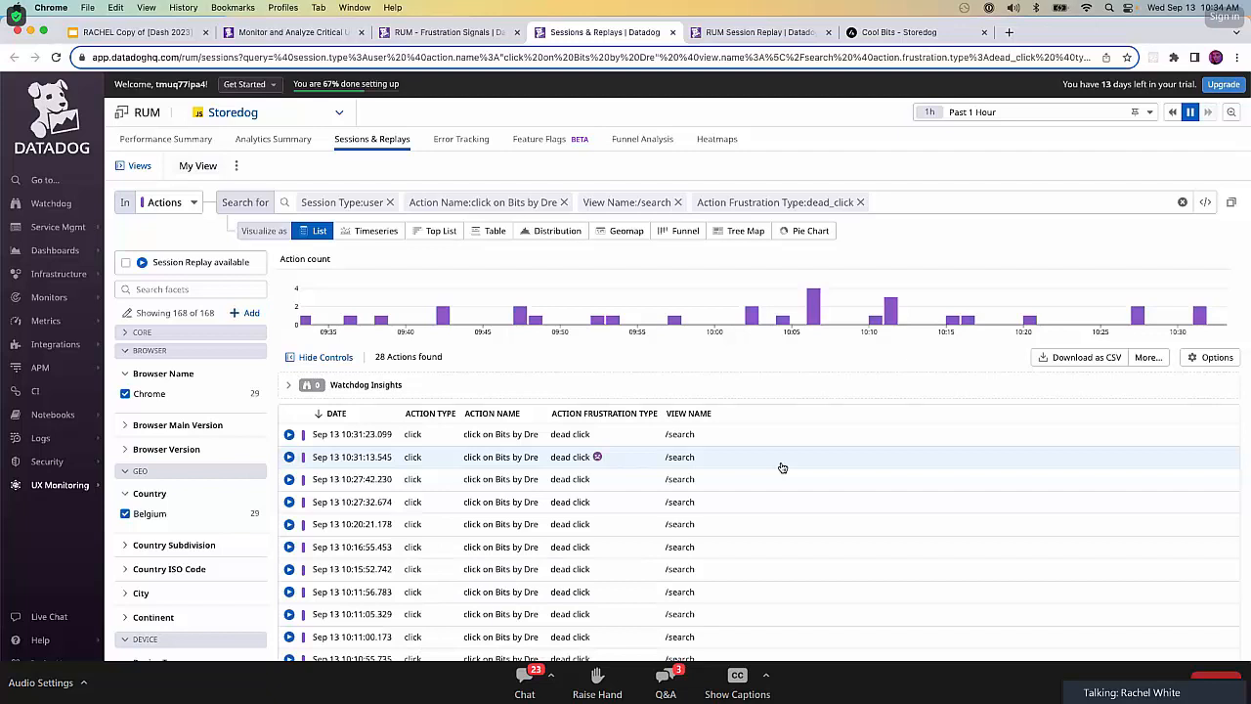
pyautogui.press('super+c')
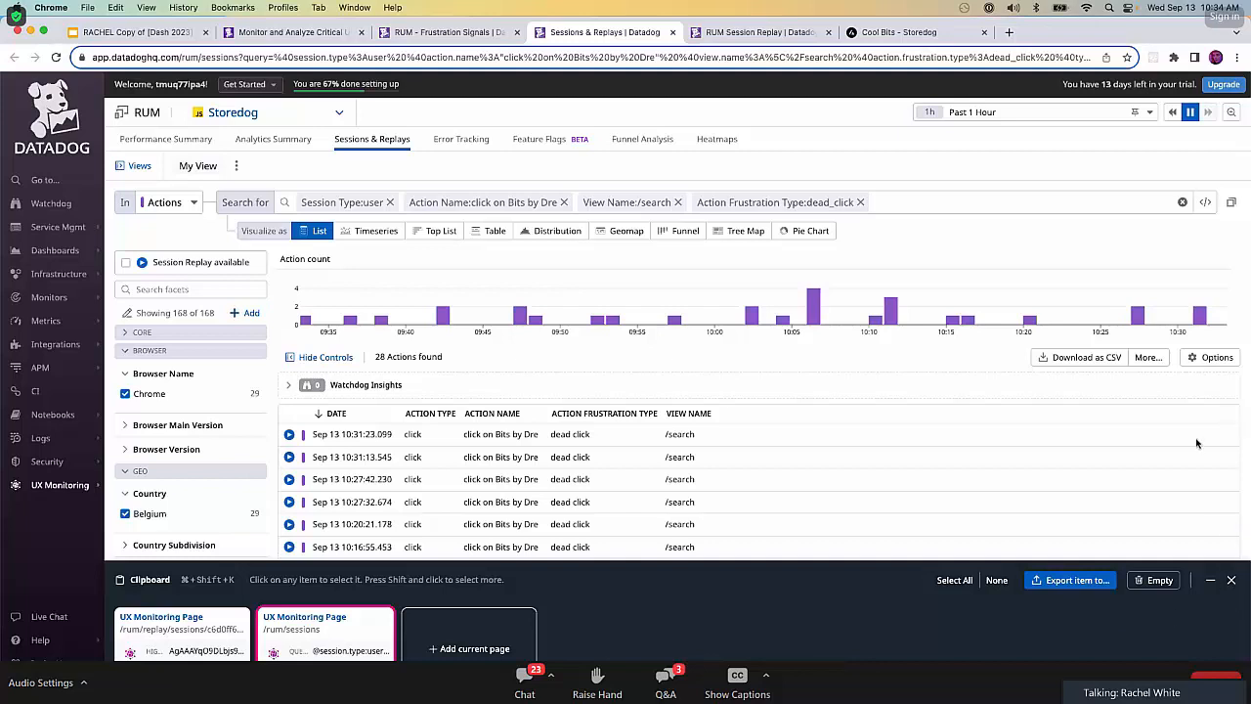
# Export the Sessions & Replays clipboard item to a new SEV-2 incident titled "Search Page Products are not Clickable" and declare it.
pyautogui.click(1076, 585)
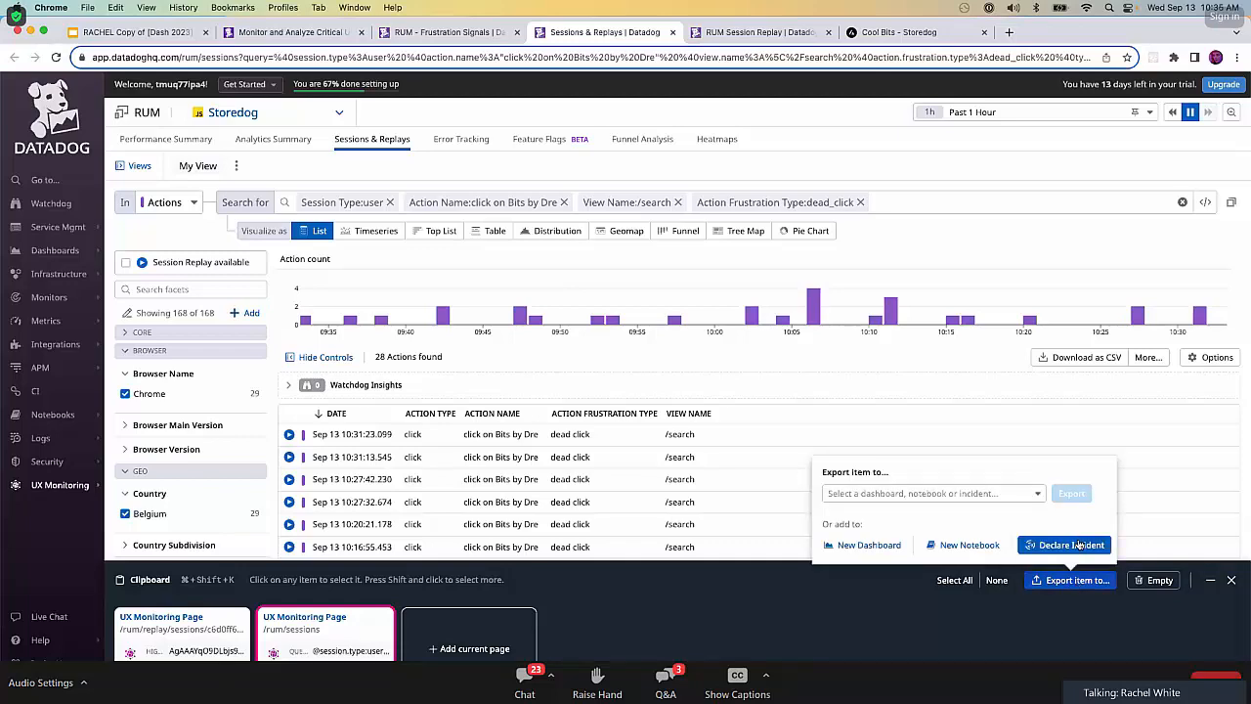
pyautogui.click(1074, 545)
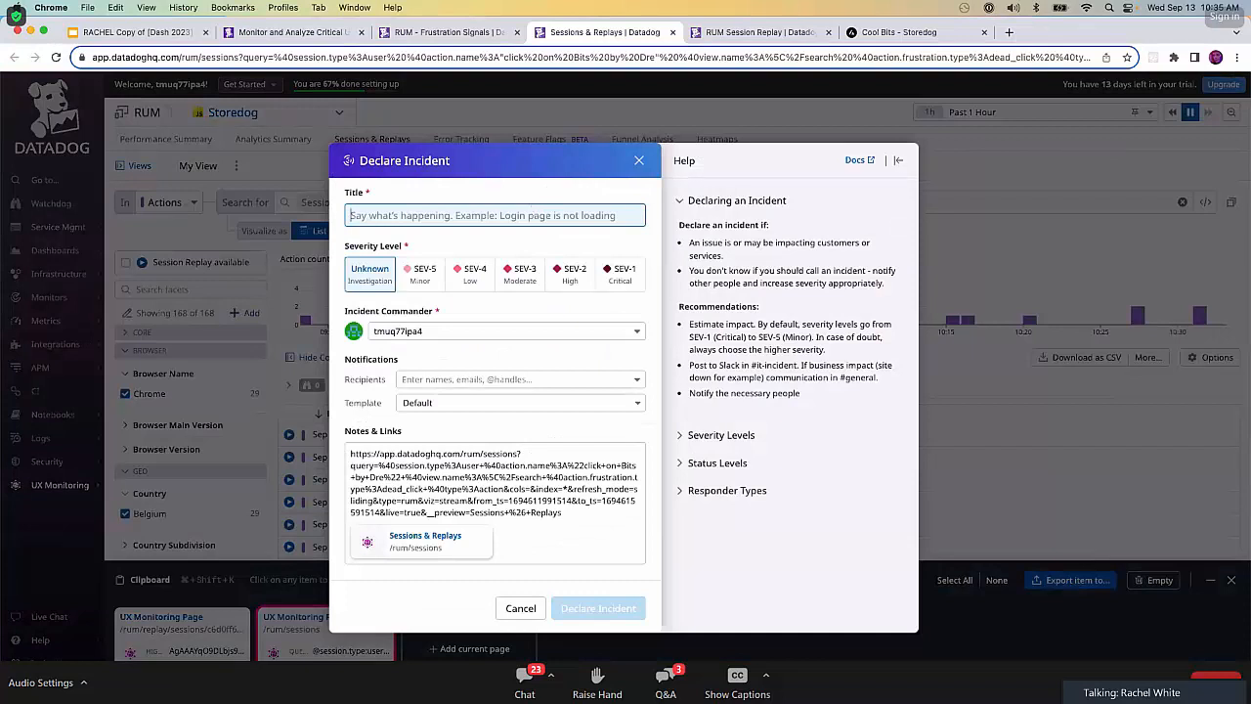
pyautogui.write('Search Page P')
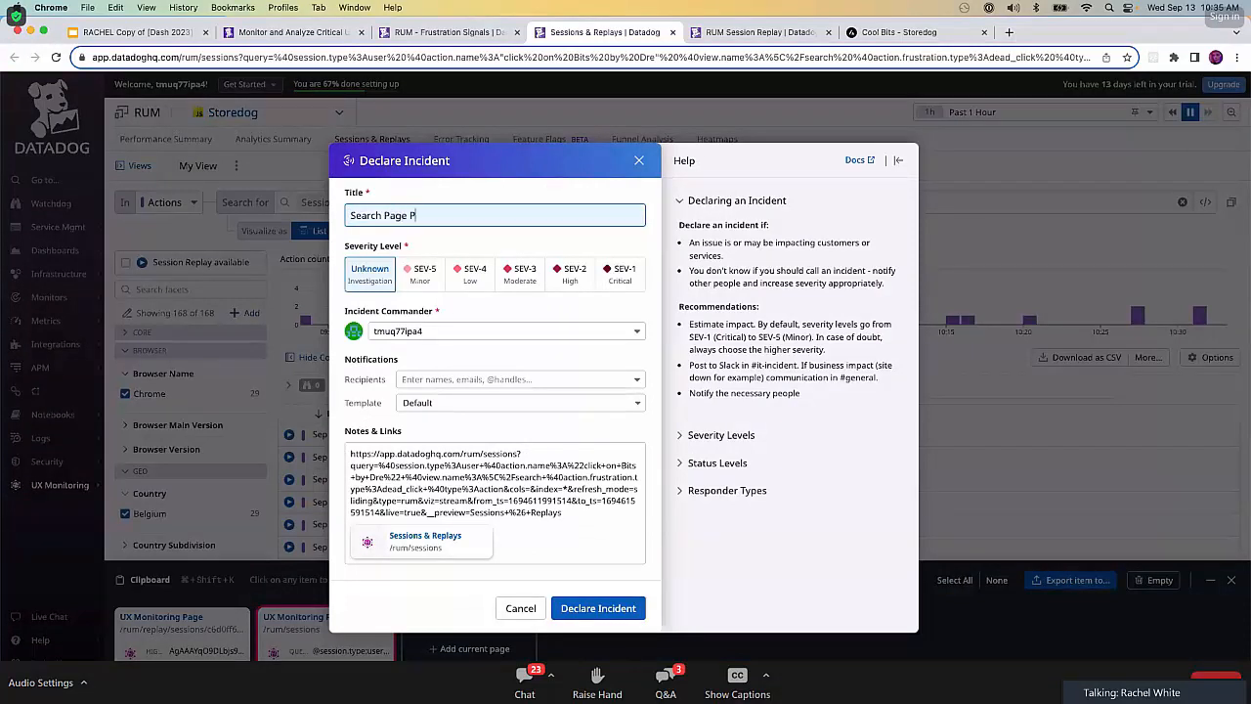
pyautogui.write('roducts are not Clickable')
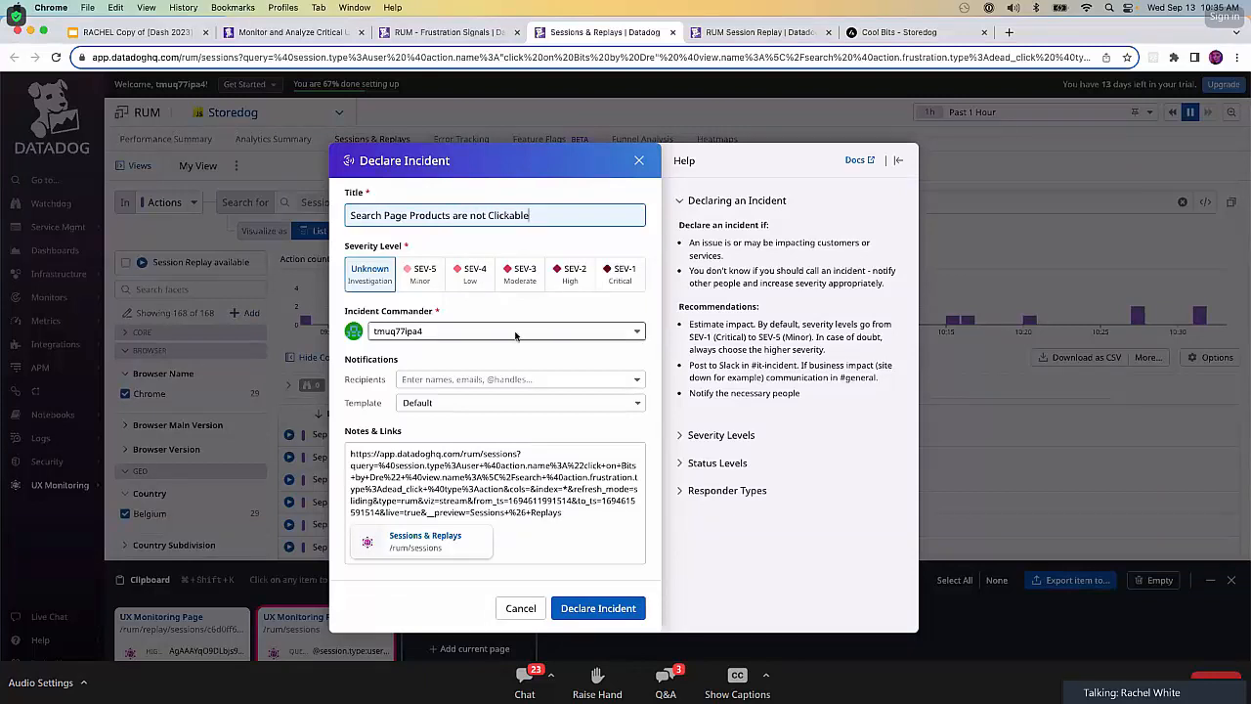
pyautogui.click(577, 272)
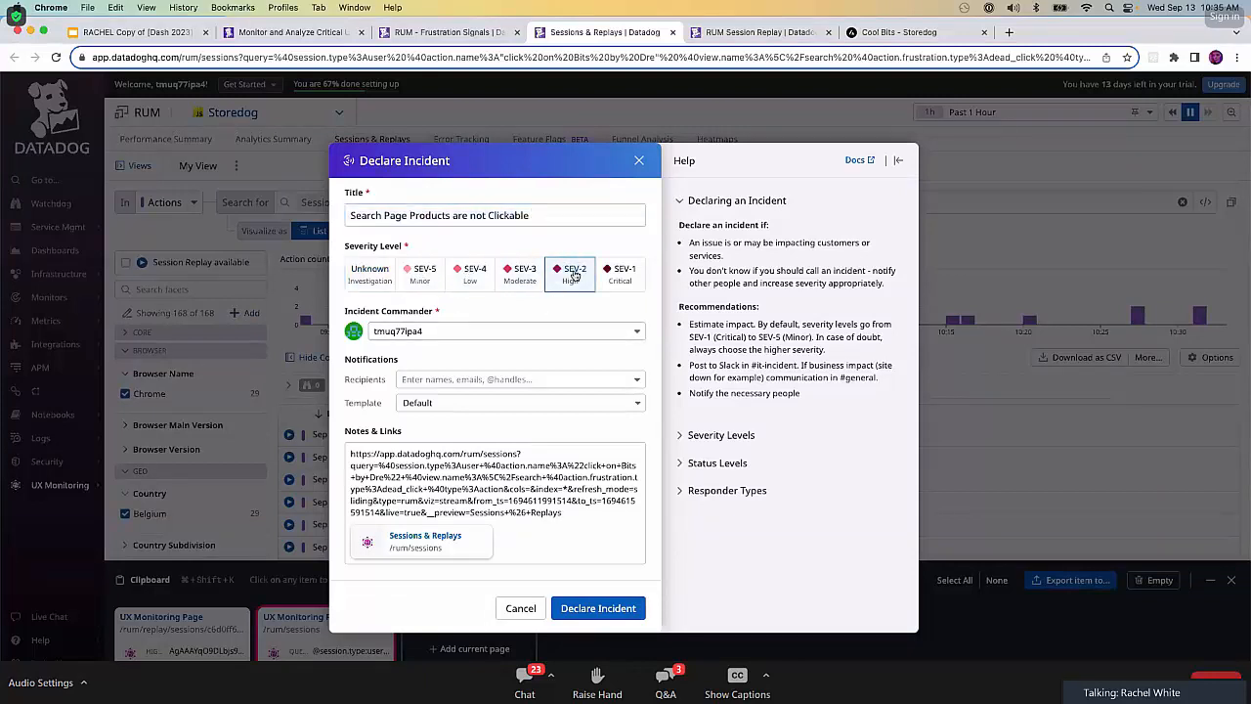
pyautogui.click(565, 533)
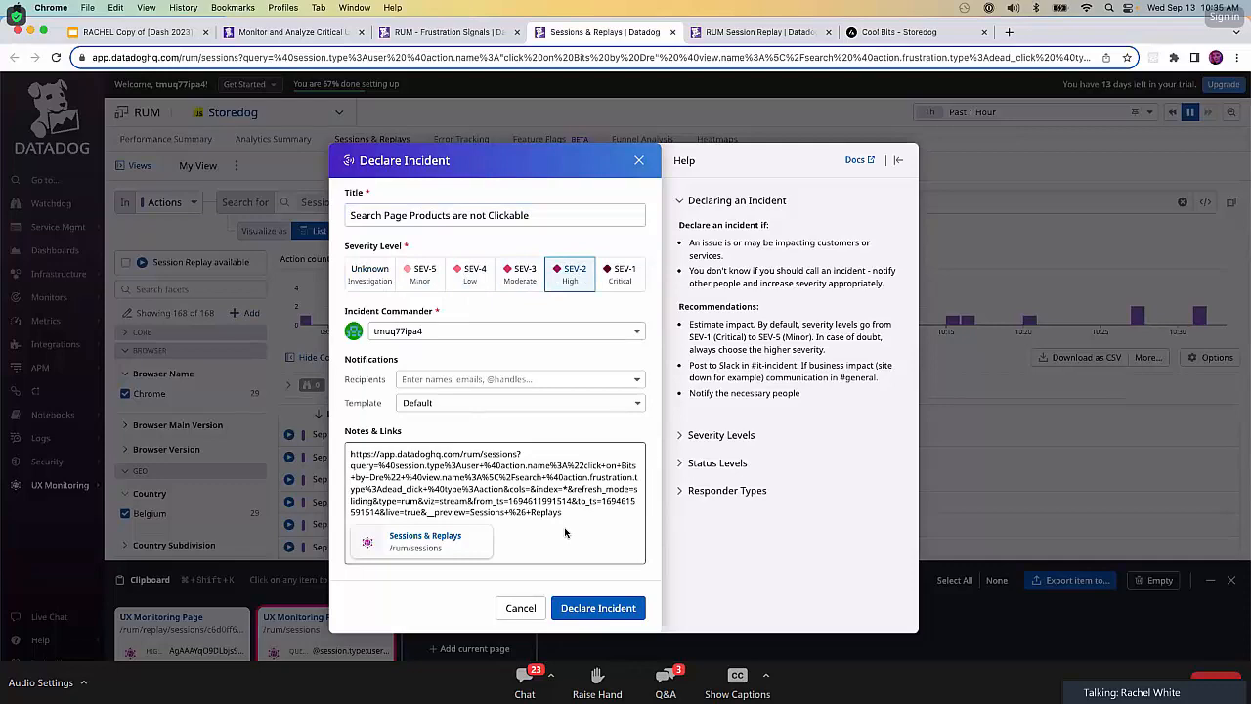
pyautogui.click(598, 608)
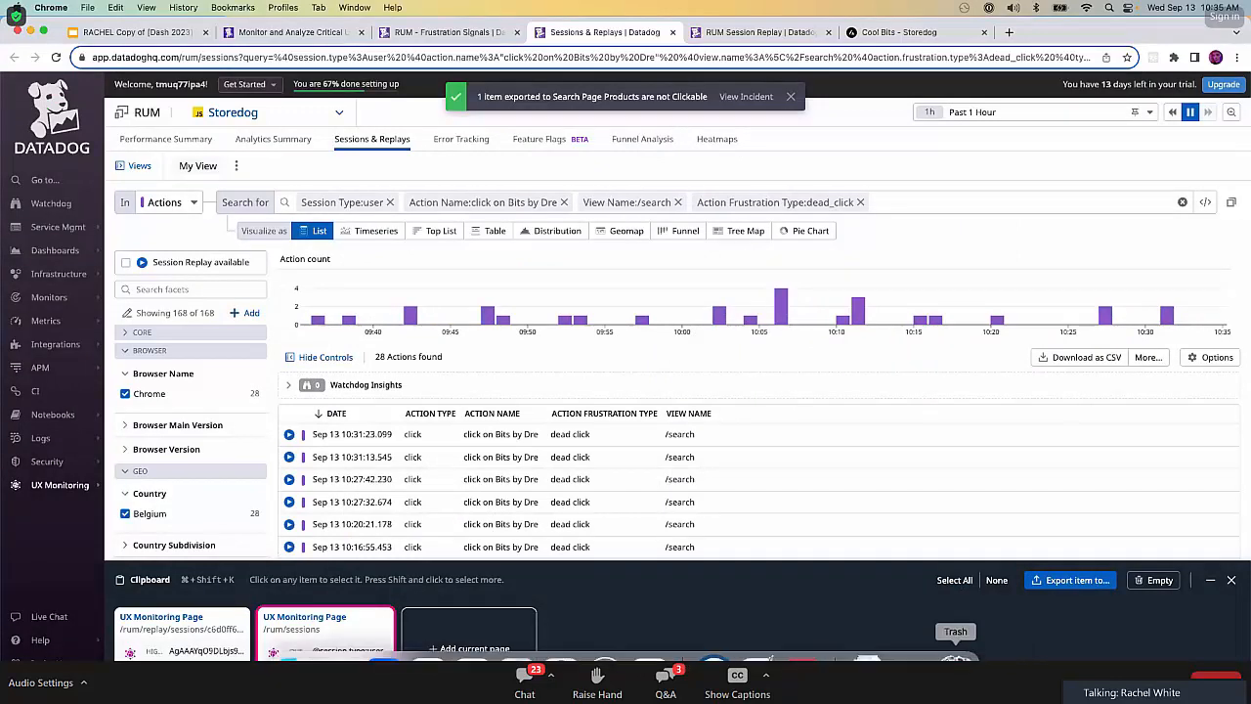
# Empty the widget clipboard and close the Sessions & Replays, session replay, Storedog and Frustration Signals pages.
pyautogui.click(1160, 581)
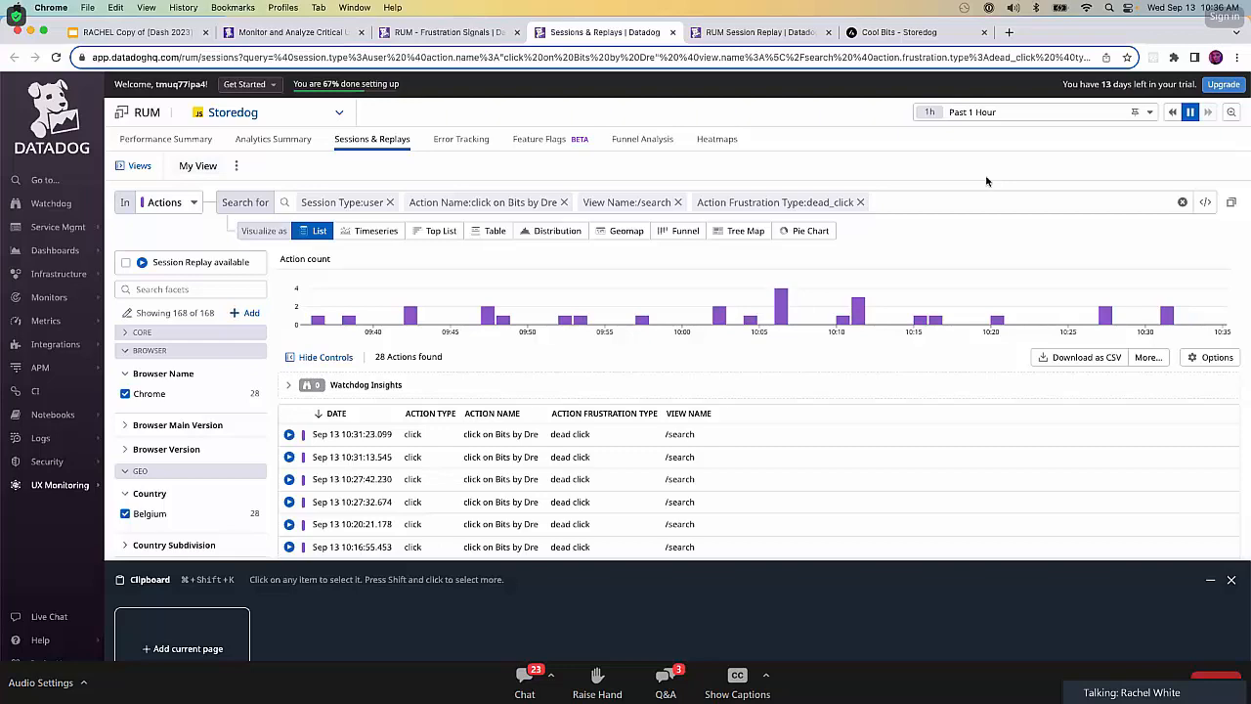
pyautogui.click(675, 33)
pyautogui.click(674, 33)
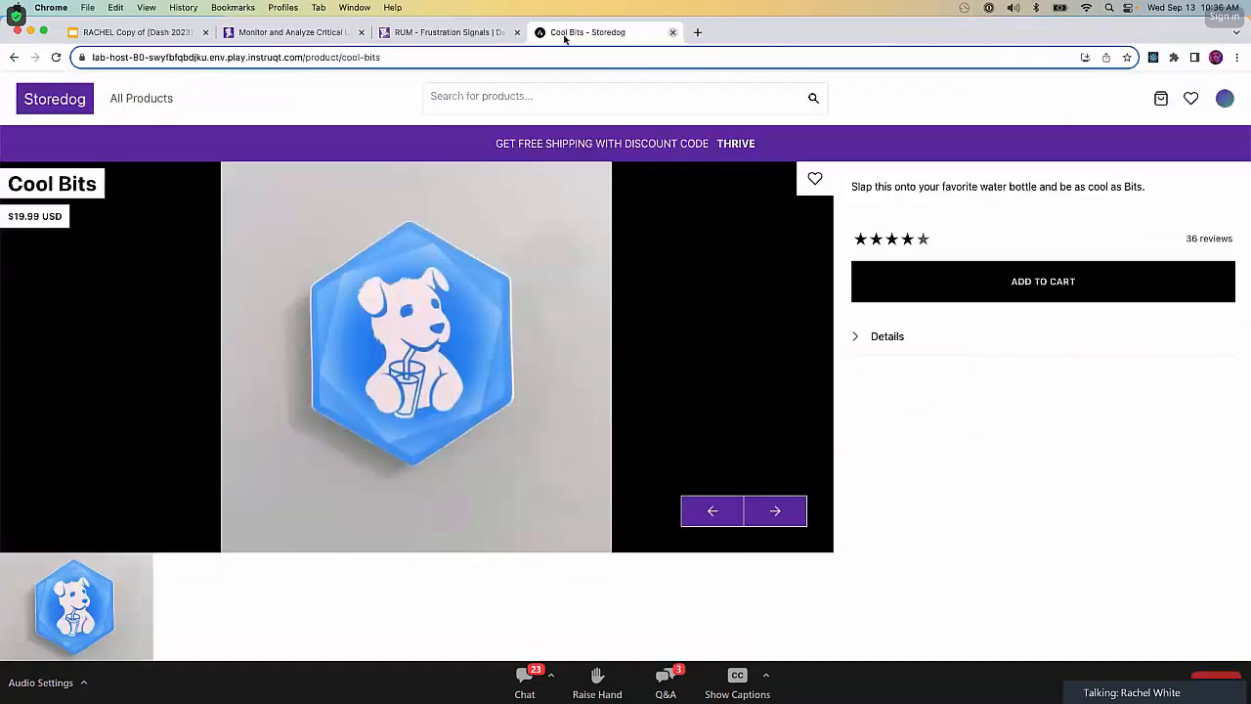
pyautogui.click(674, 33)
pyautogui.click(517, 32)
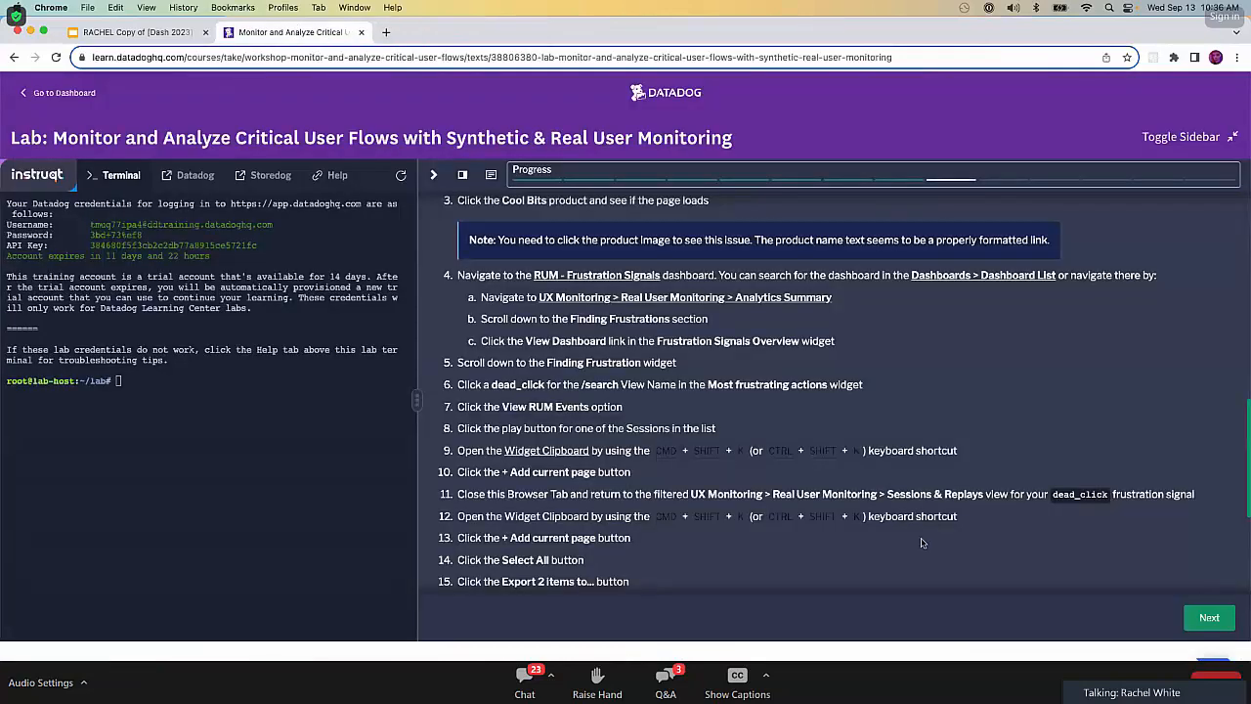
# Advance the lab to Stage 7: User Funnels Revisited, start it and expand the Discount Code Errors instructions.
pyautogui.click(1214, 617)
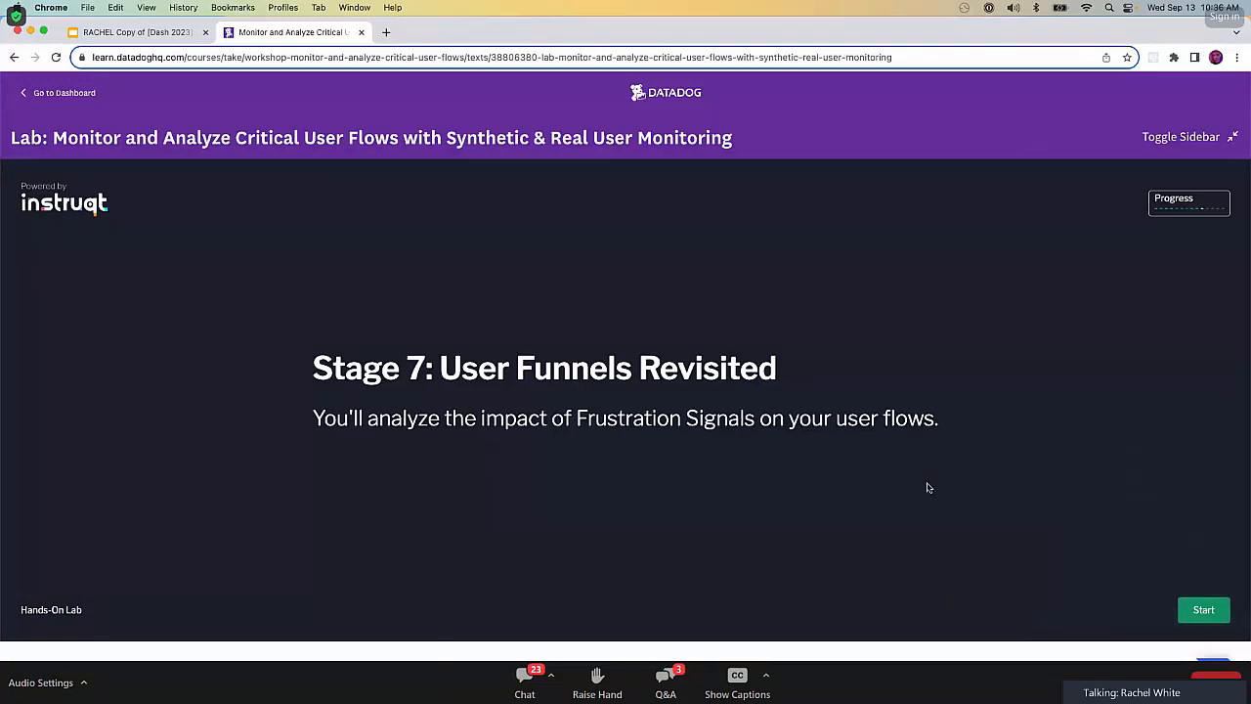
pyautogui.click(1211, 610)
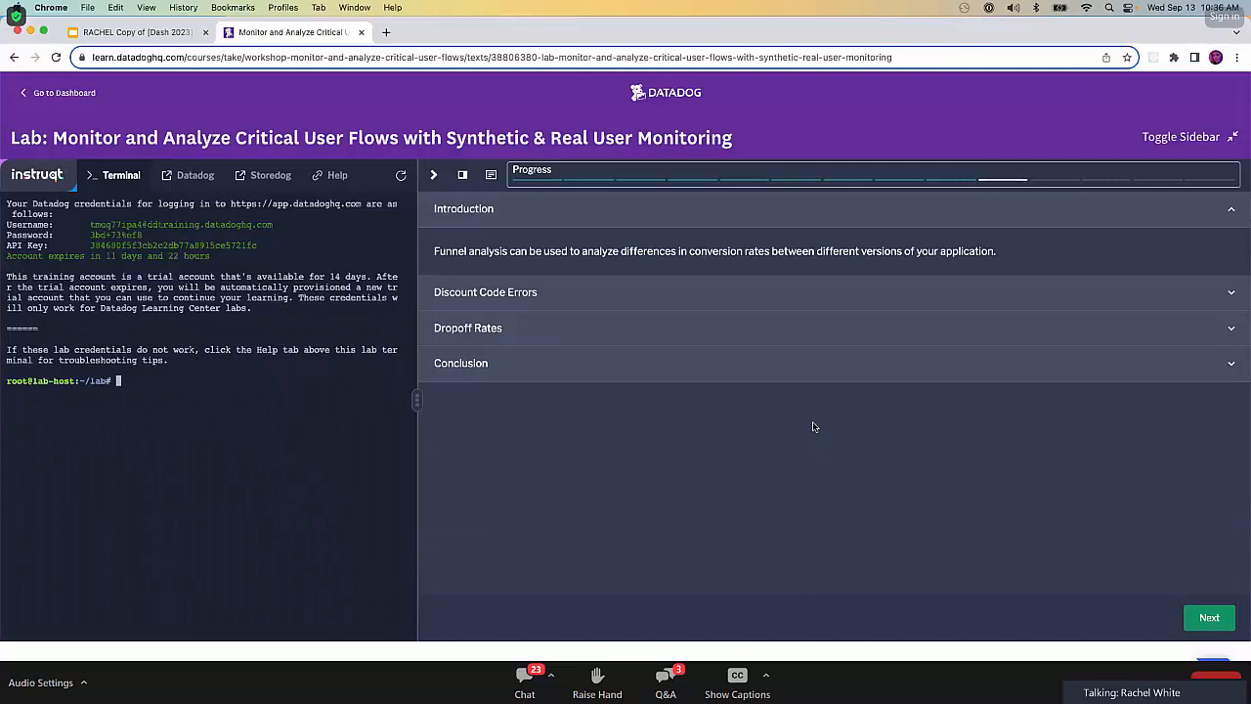
pyautogui.click(829, 293)
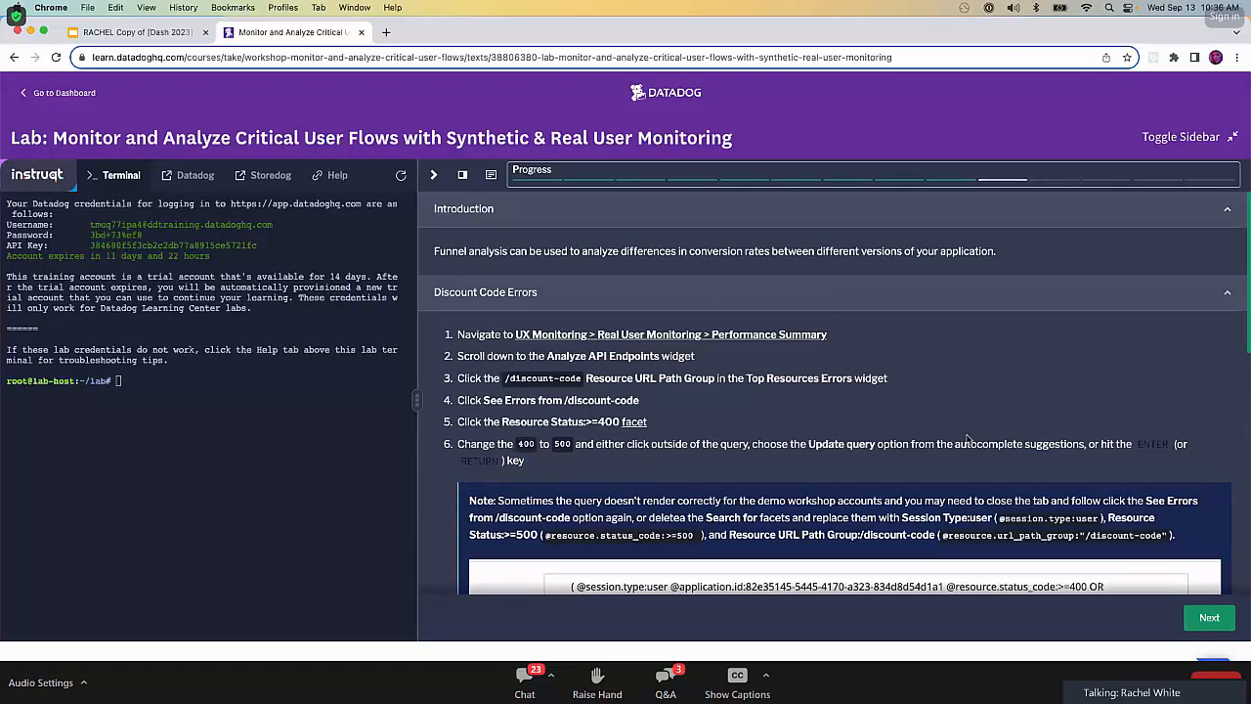
# Open Storedog's RUM Performance Summary from the lab and see the errors from /discount-code in the Top Resources Errors widget.
pyautogui.click(715, 335)
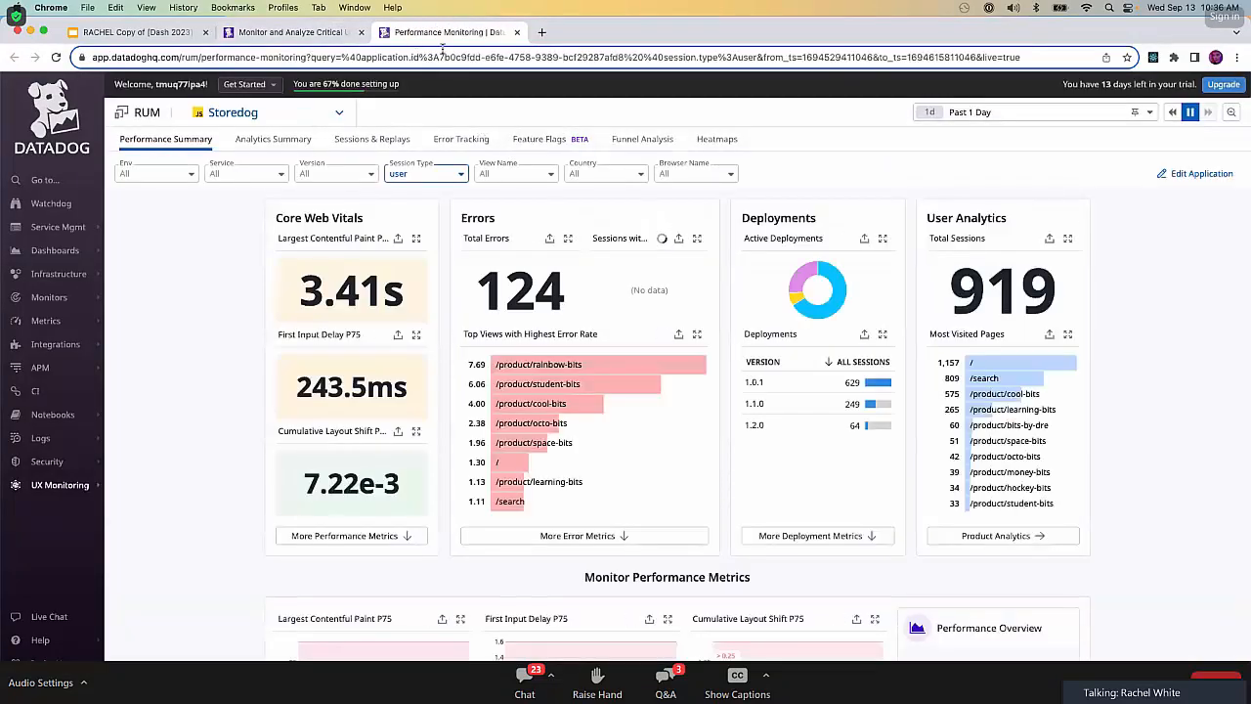
pyautogui.click(274, 34)
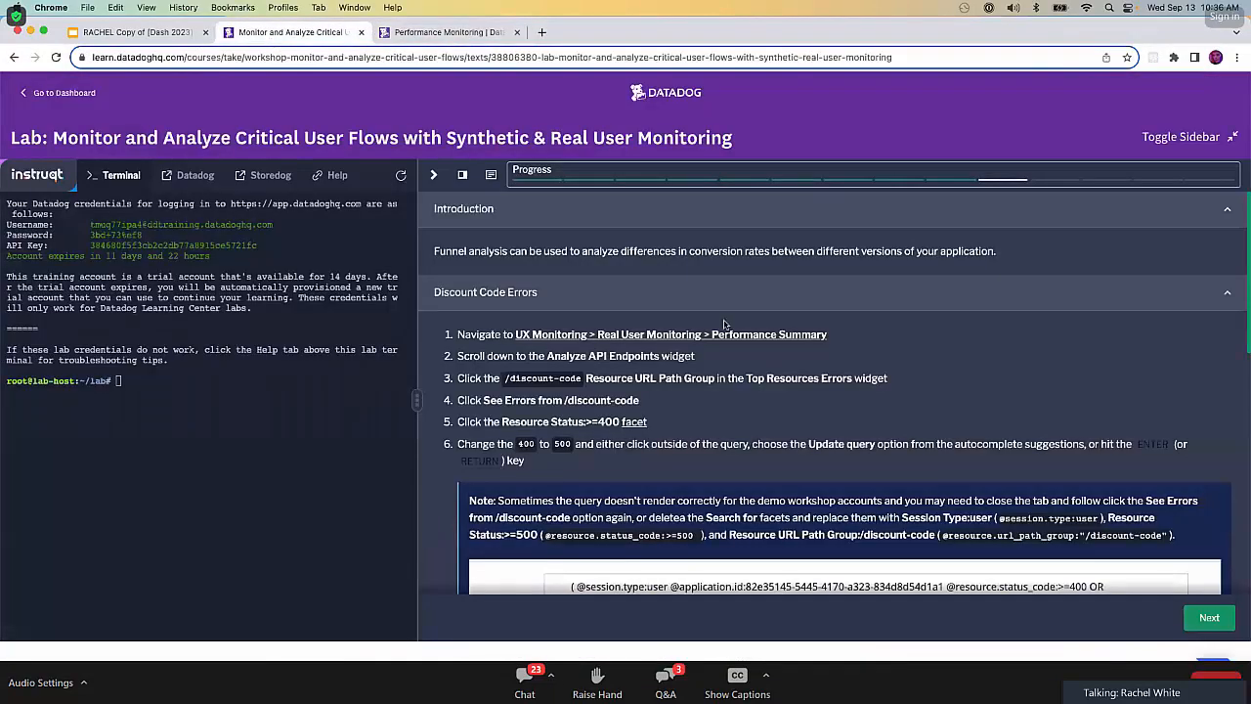
pyautogui.click(458, 36)
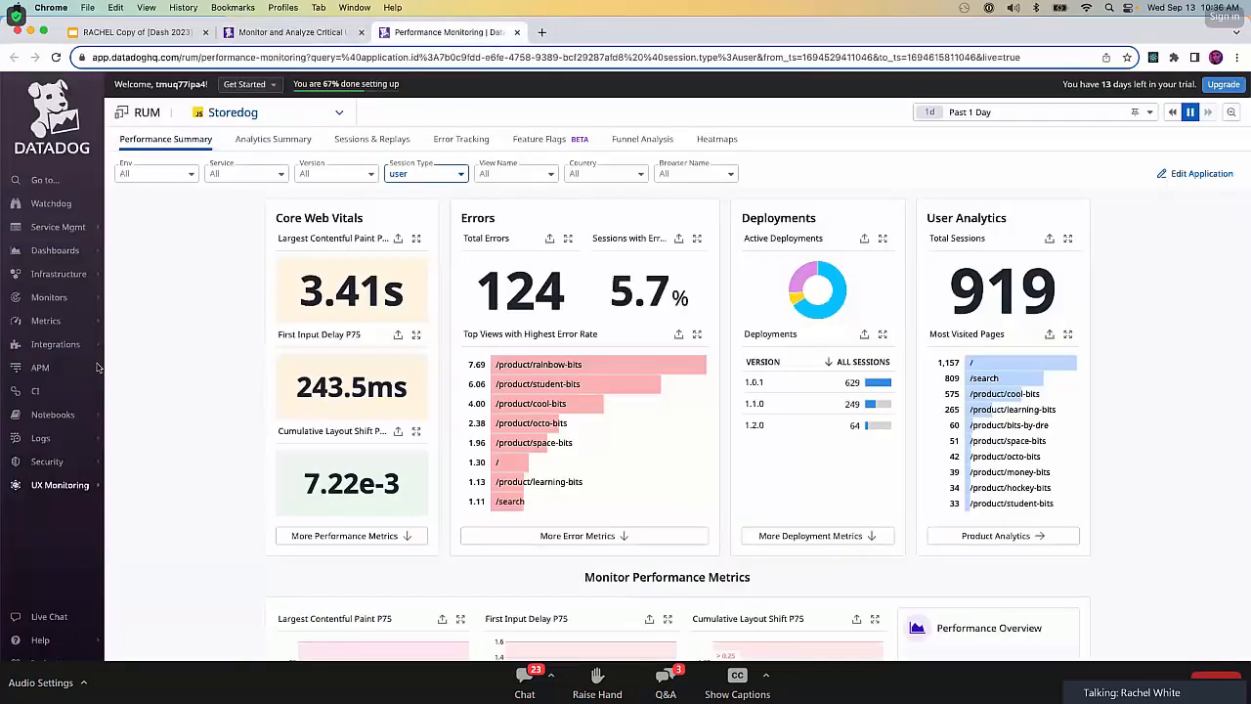
pyautogui.moveTo(69, 493)
pyautogui.scroll(-5, 180, 314)
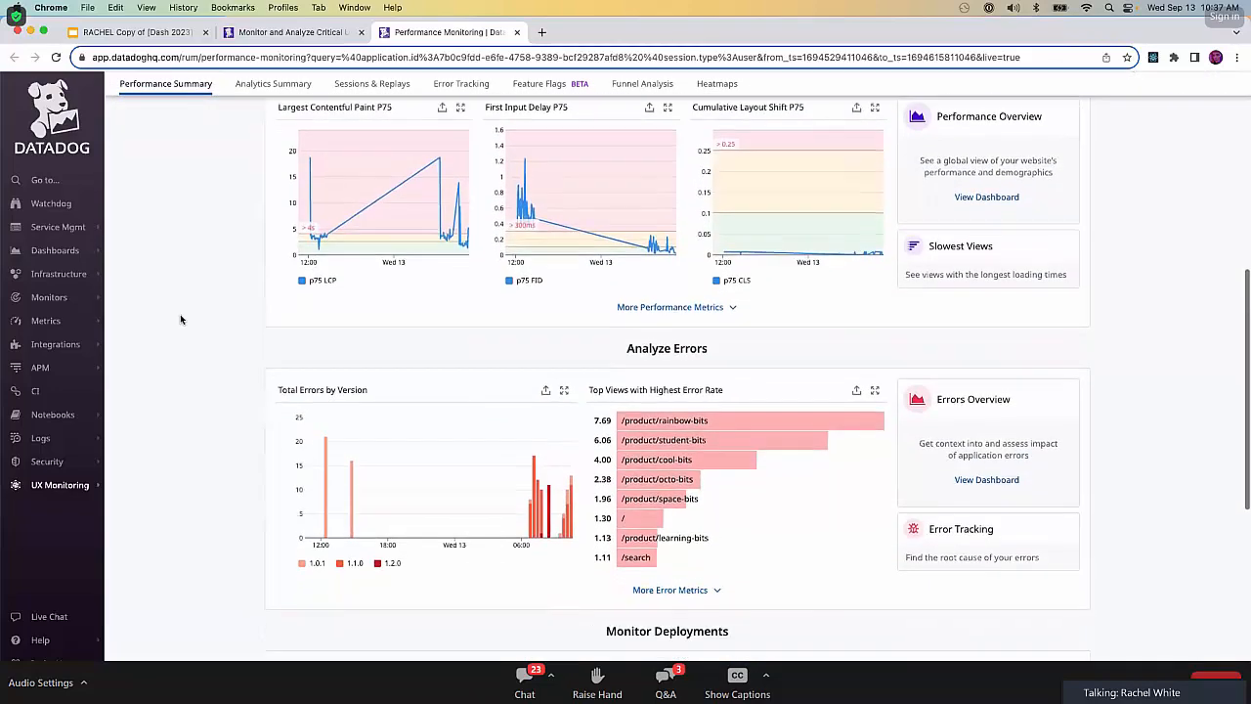
pyautogui.scroll(-5, 180, 314)
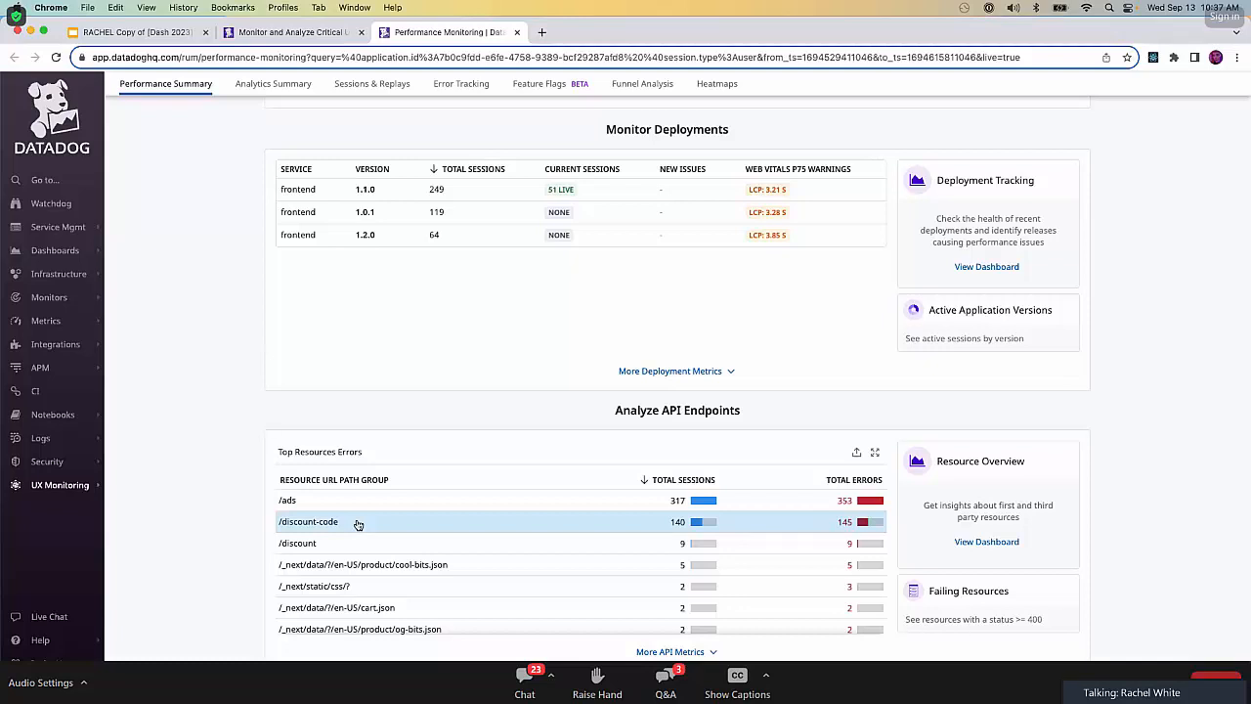
pyautogui.click(328, 527)
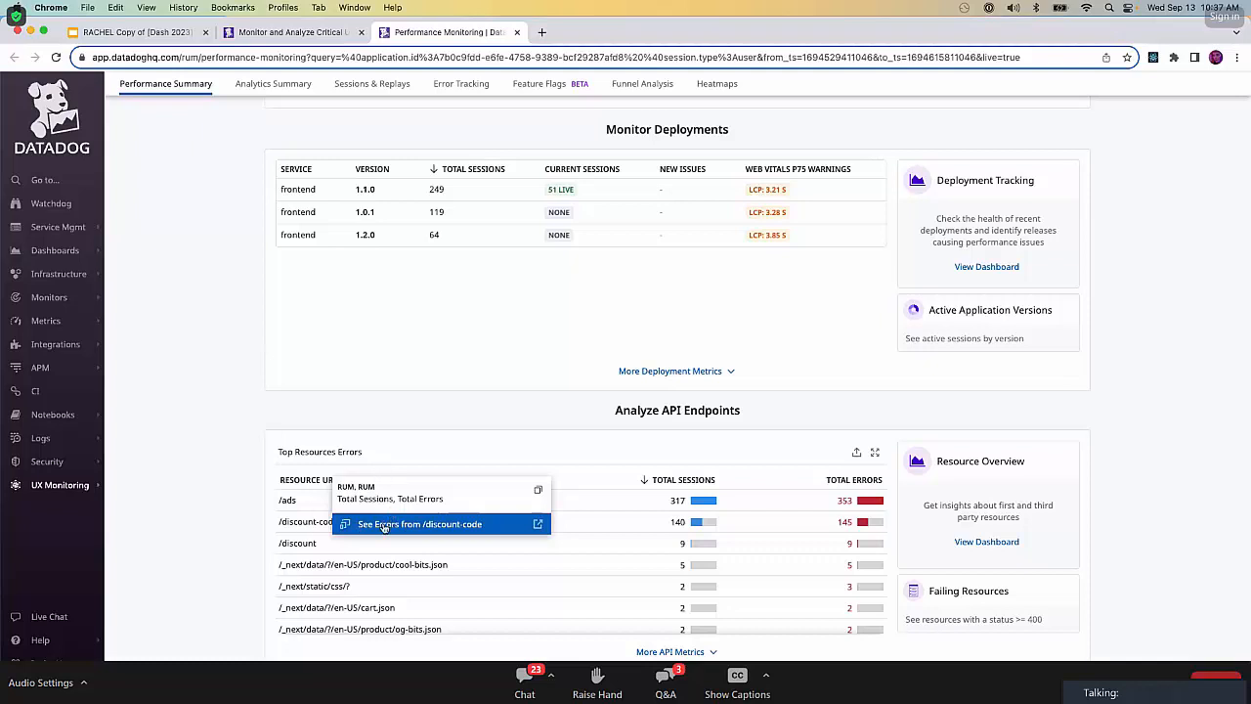
pyautogui.click(384, 525)
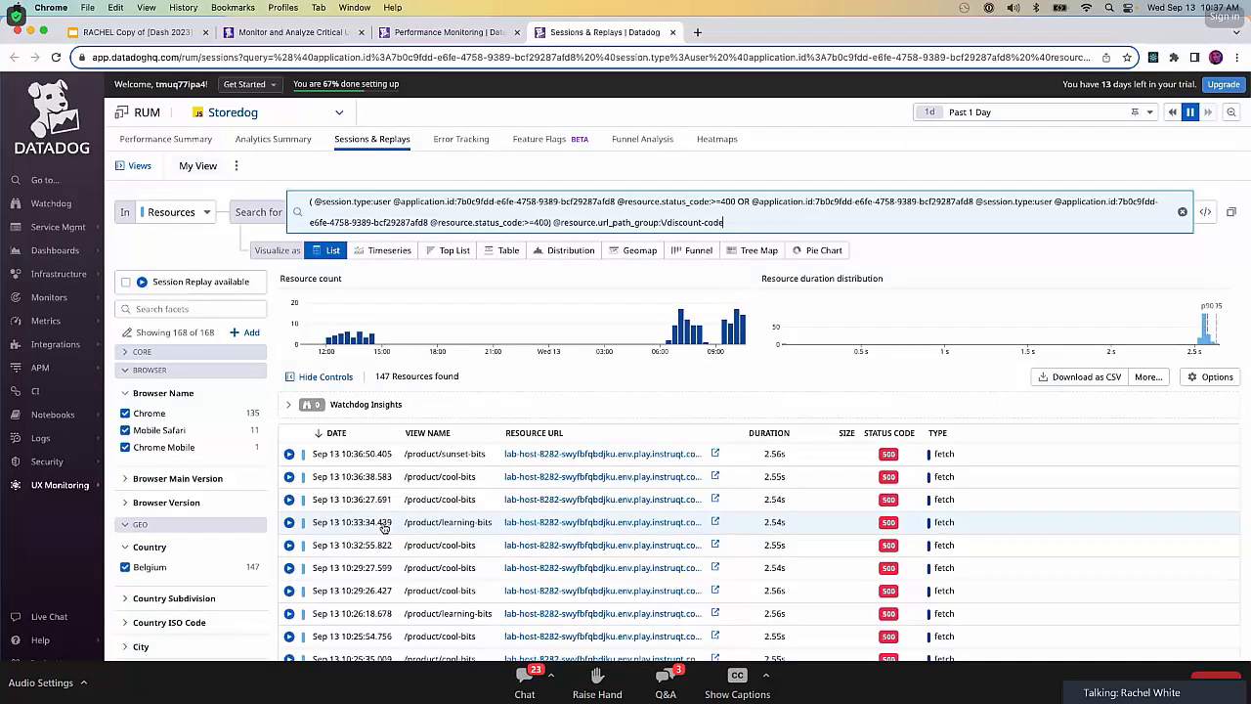
# Clear the entire prefilled search query for the resources and update the results.
pyautogui.tripleClick(569, 209)
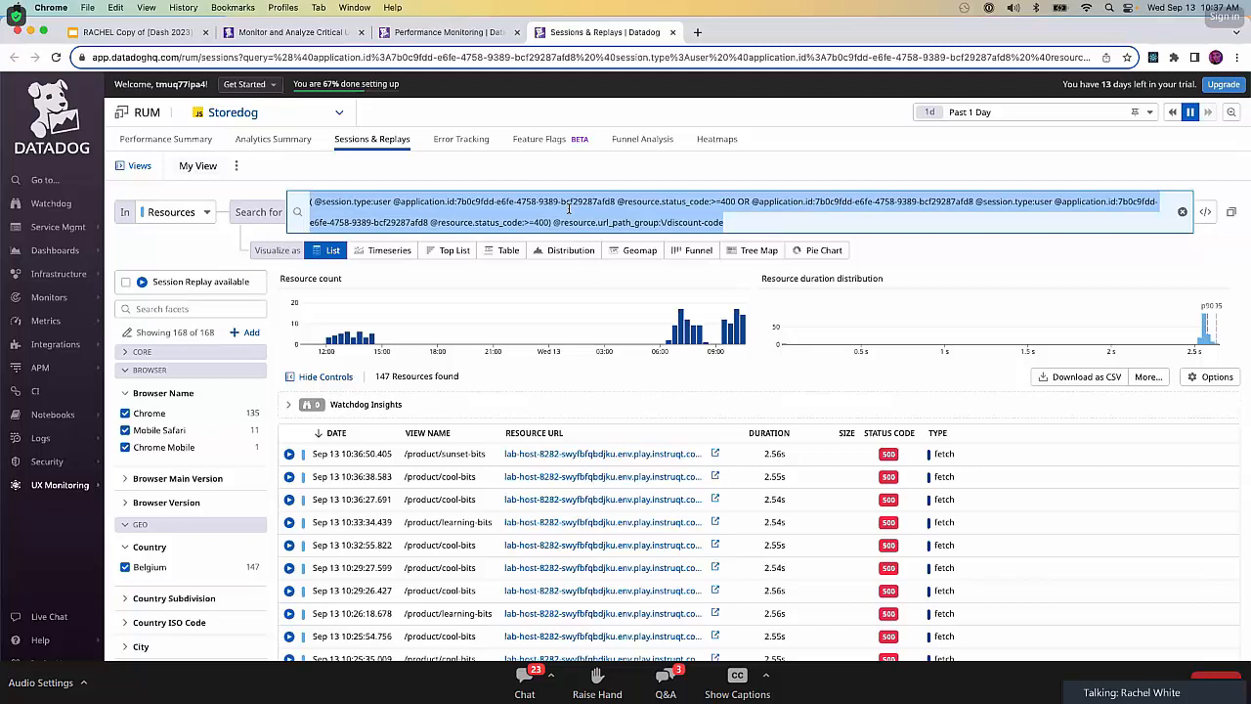
pyautogui.press('BackSpace')
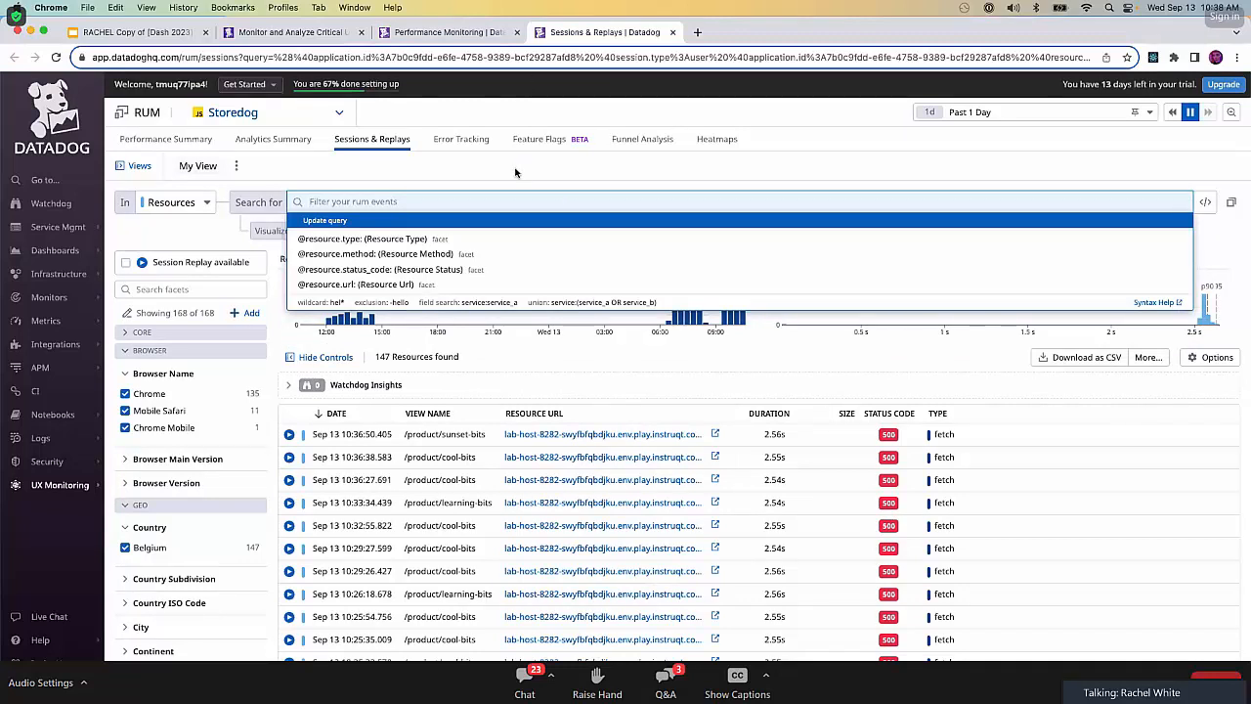
pyautogui.press('Return')
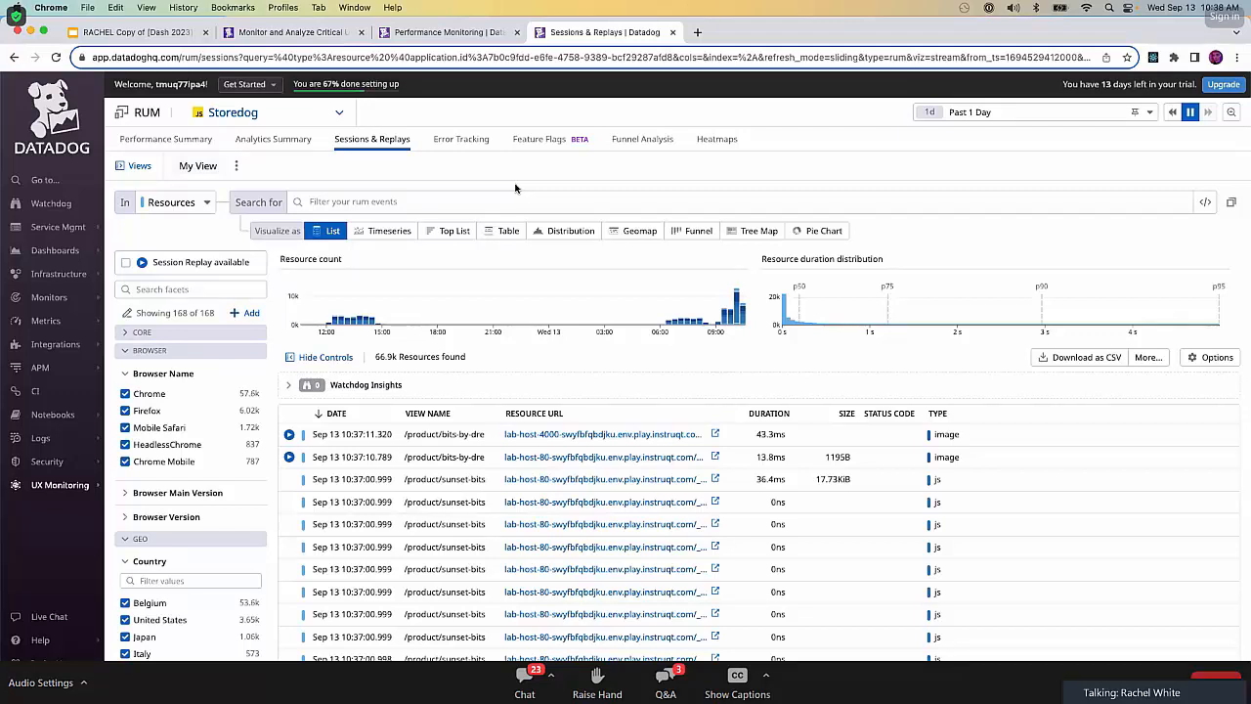
# Visualize the resources as a timeseries and filter them by a resource status code of 500.
pyautogui.click(386, 231)
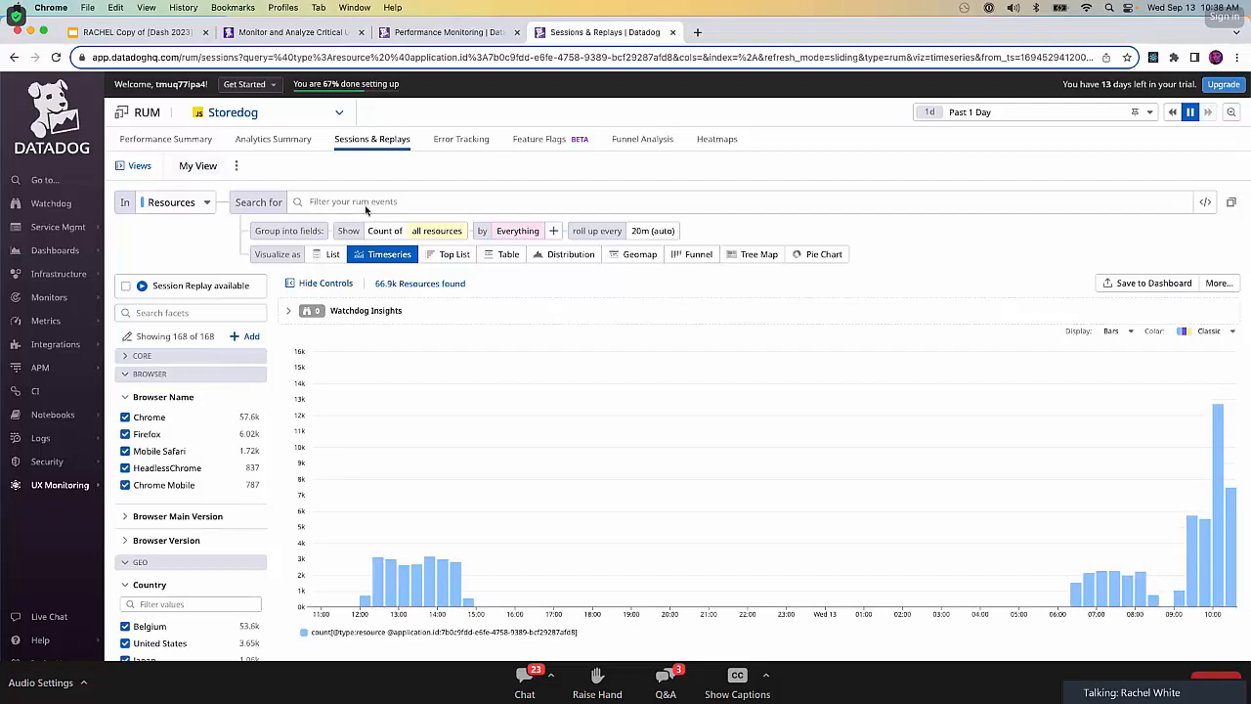
pyautogui.click(358, 202)
pyautogui.write('res')
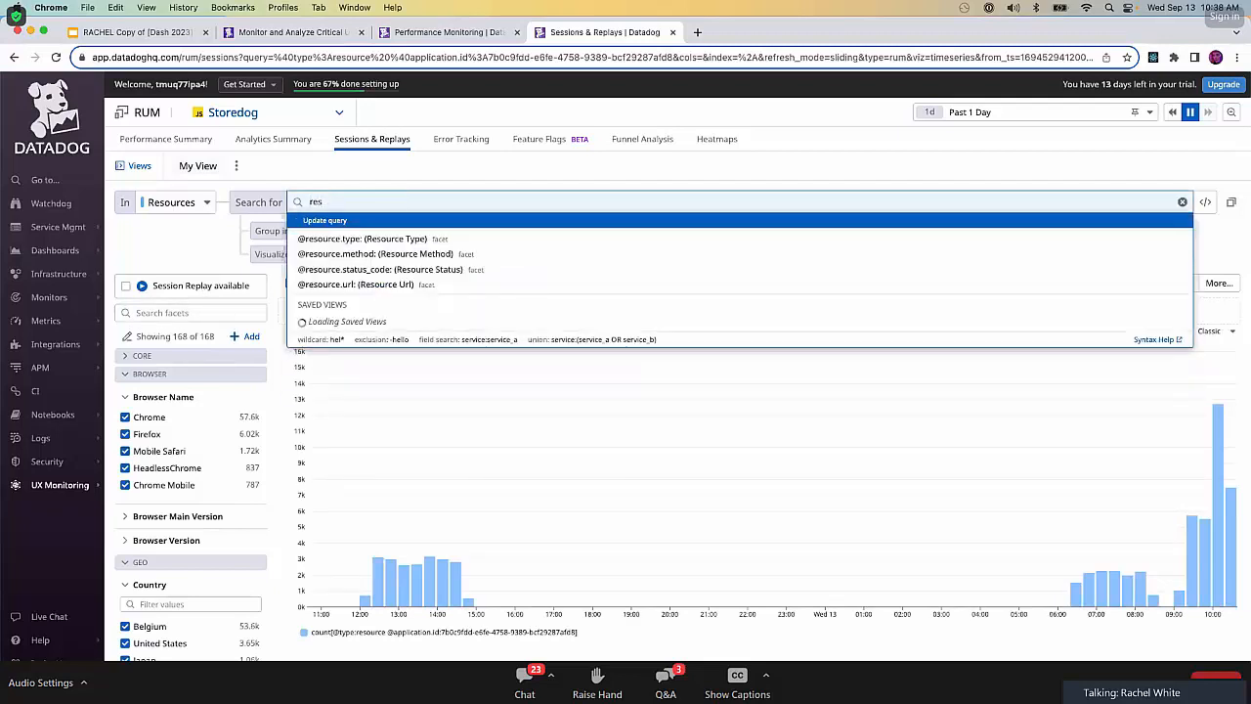
pyautogui.click(436, 268)
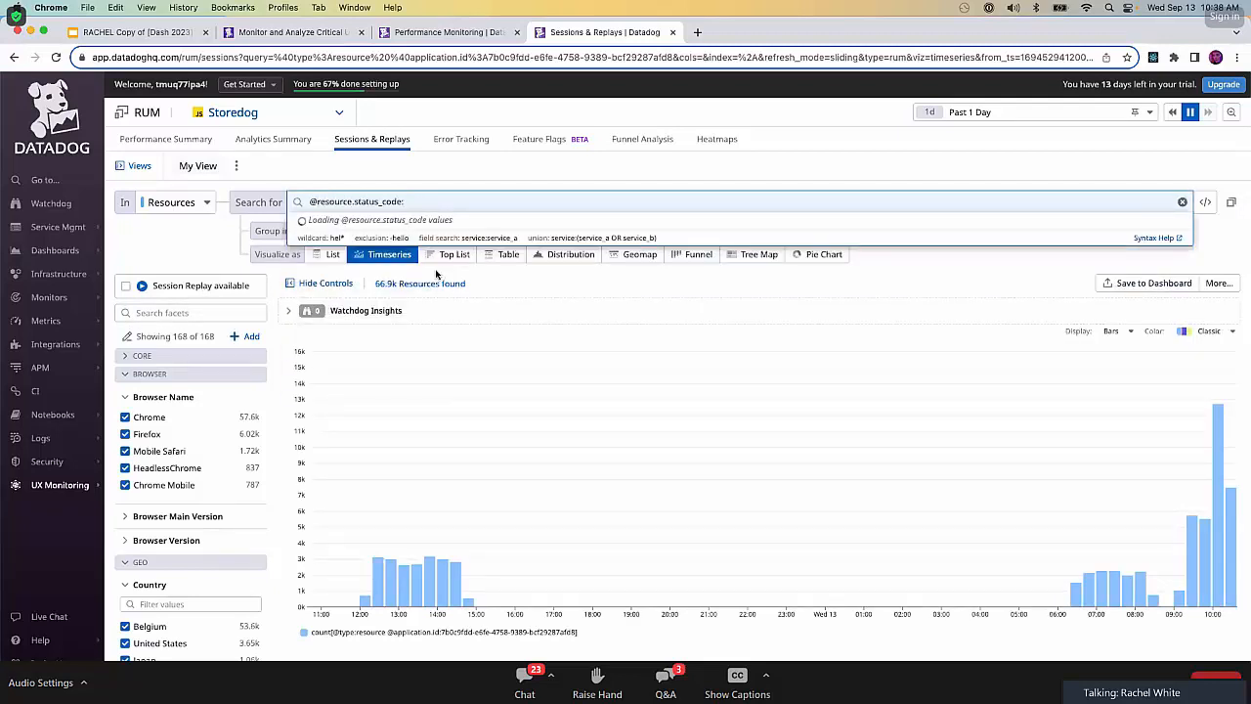
pyautogui.write('500')
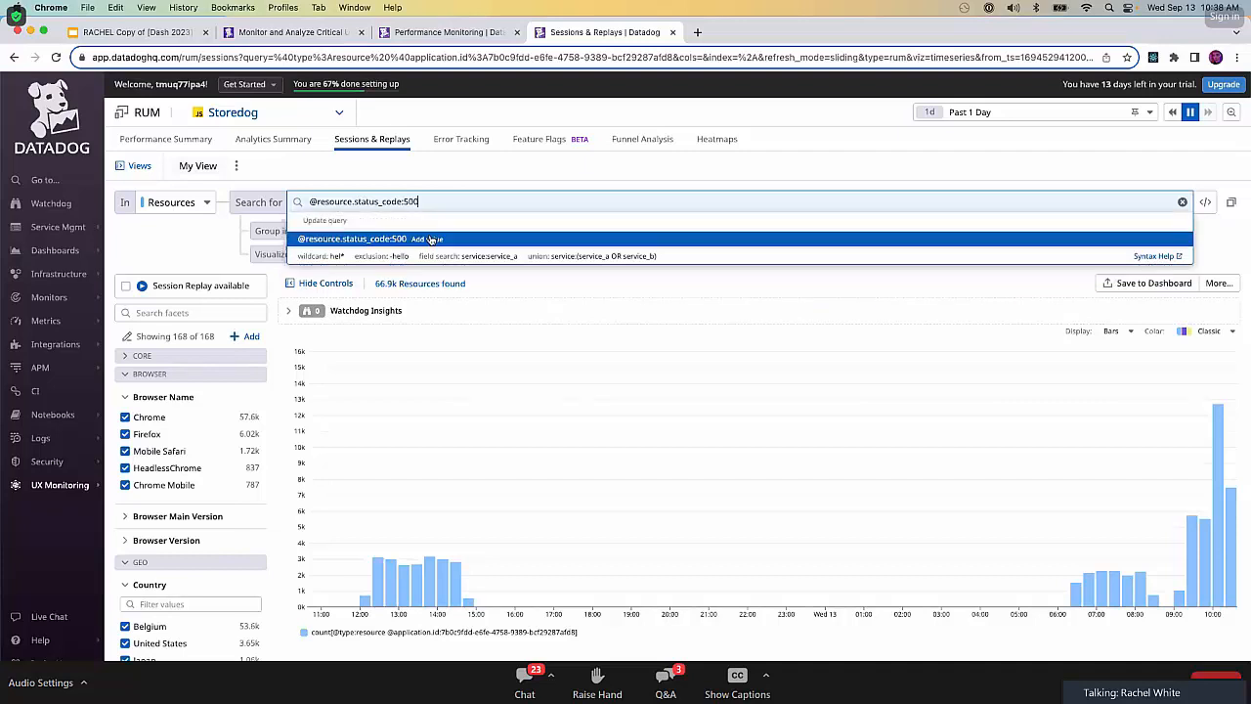
pyautogui.click(431, 239)
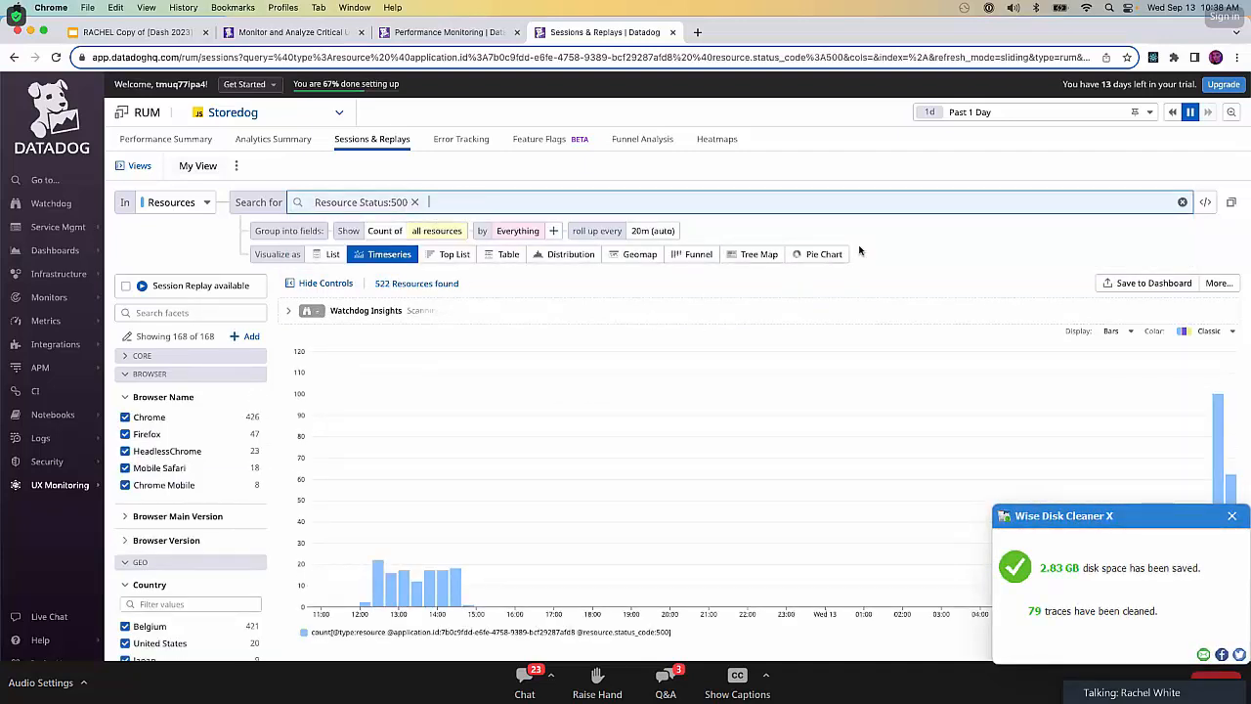
# Add a Resource Url Path Group filter for /discount-code to the resource search.
pyautogui.click(671, 201)
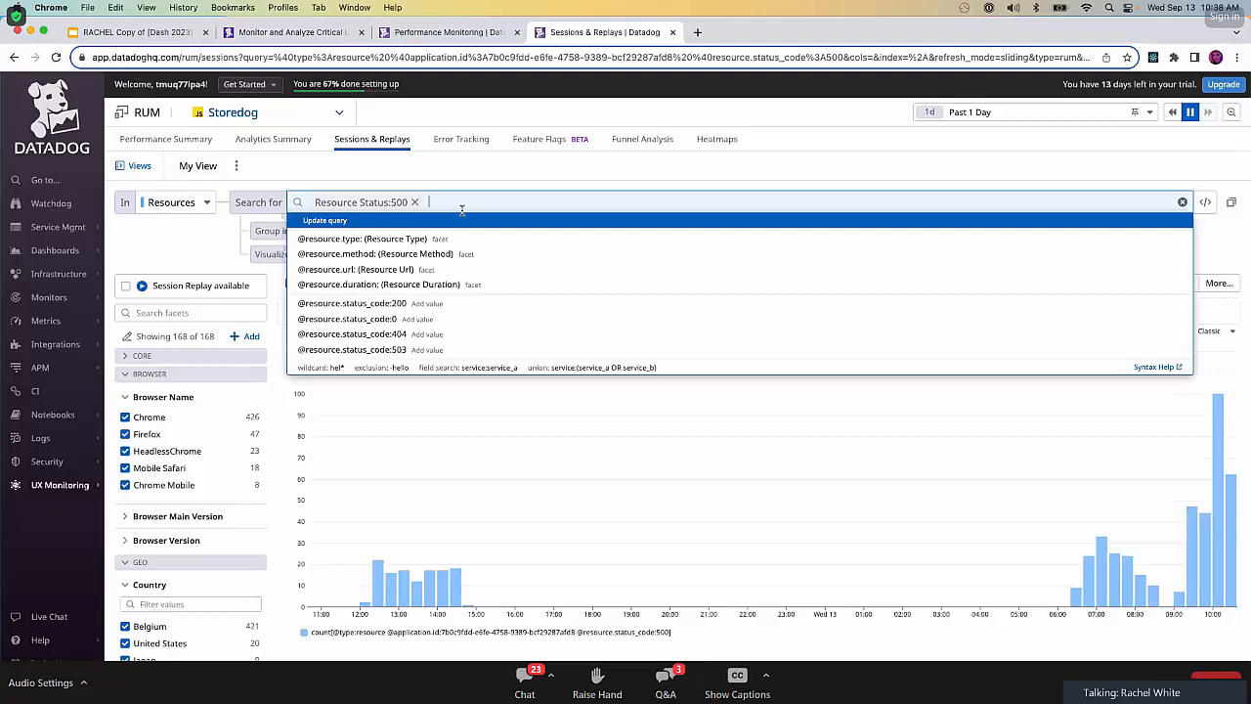
pyautogui.write('resource.url')
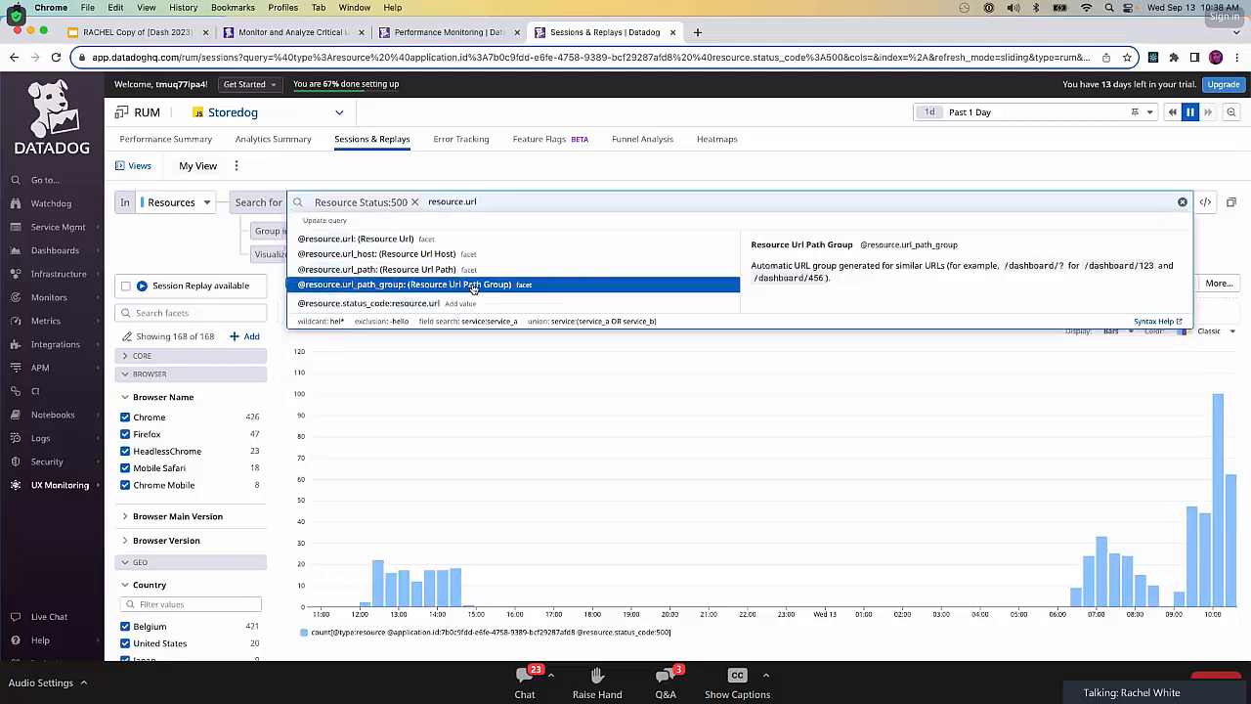
pyautogui.click(474, 286)
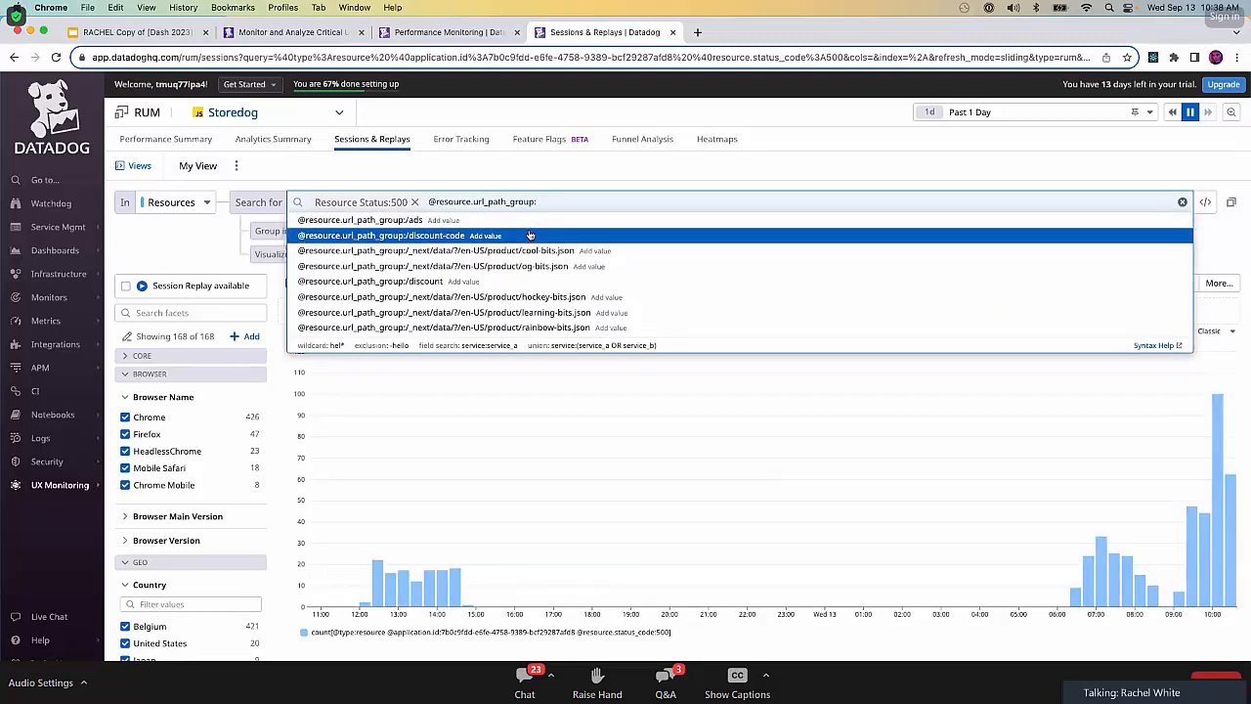
pyautogui.click(530, 236)
# Add a Session Type filter with the value user to the resource search.
pyautogui.click(646, 202)
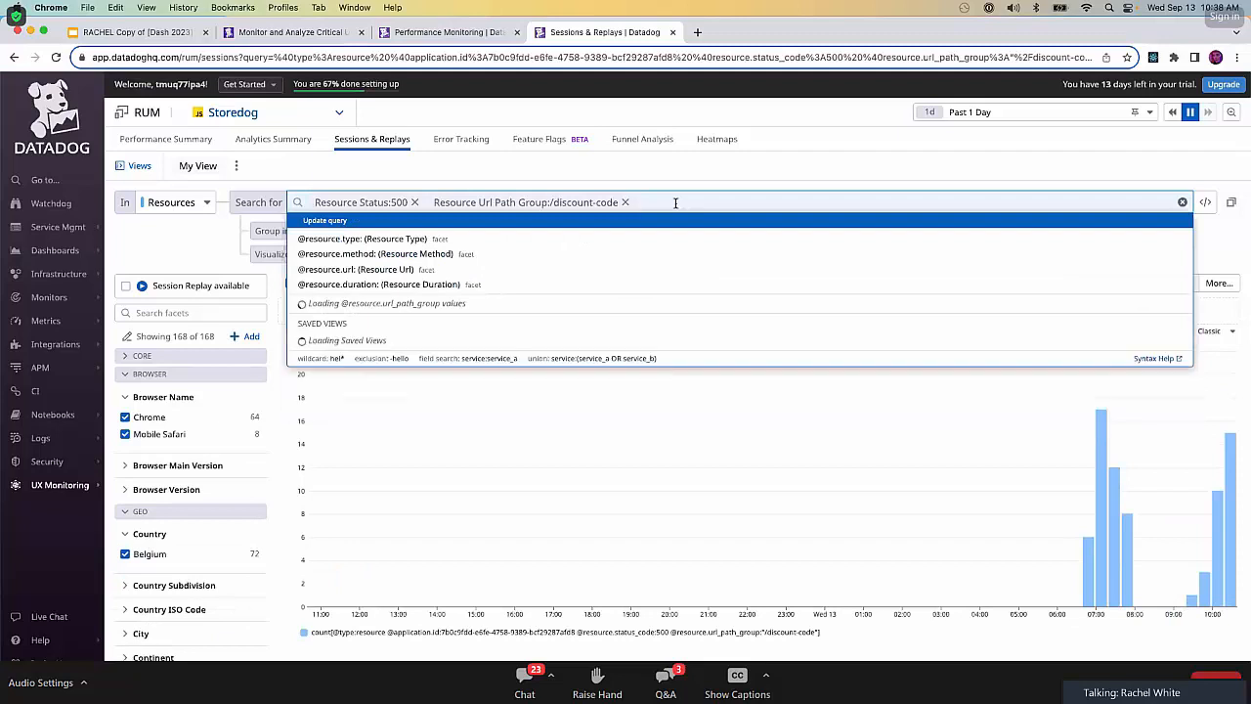
pyautogui.write('user')
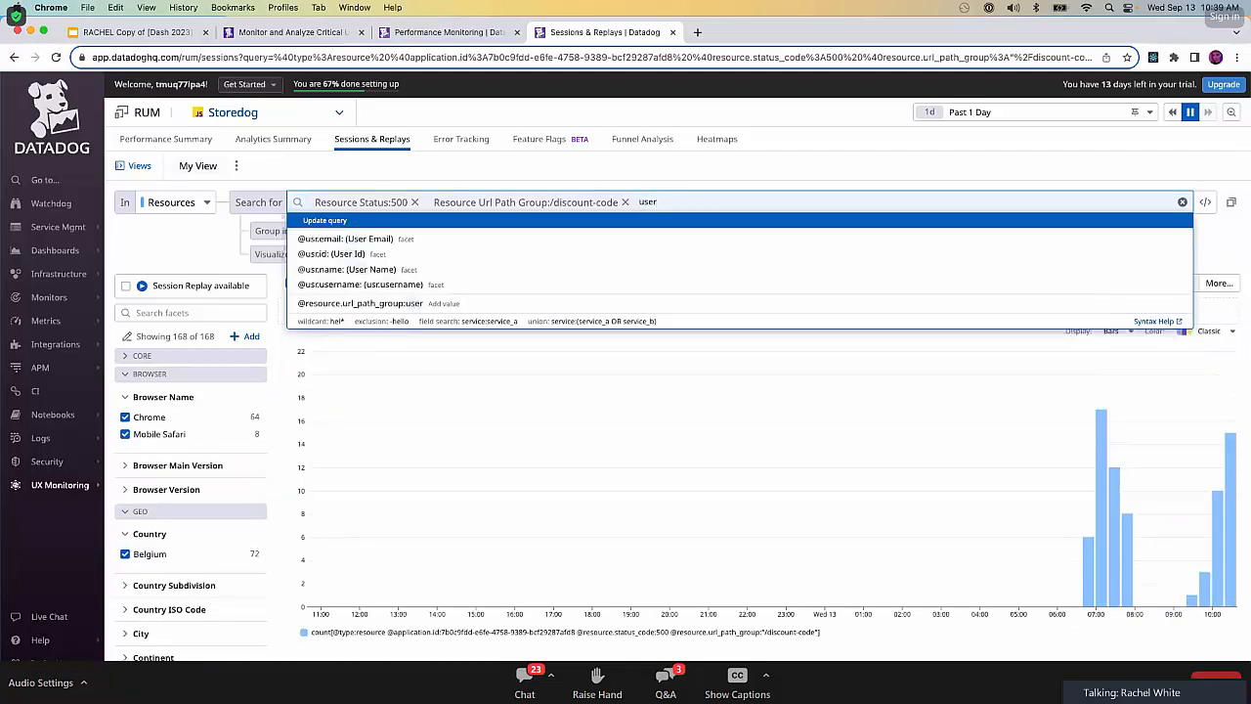
pyautogui.press('BackSpace')
pyautogui.press('BackSpace')
pyautogui.press('BackSpace')
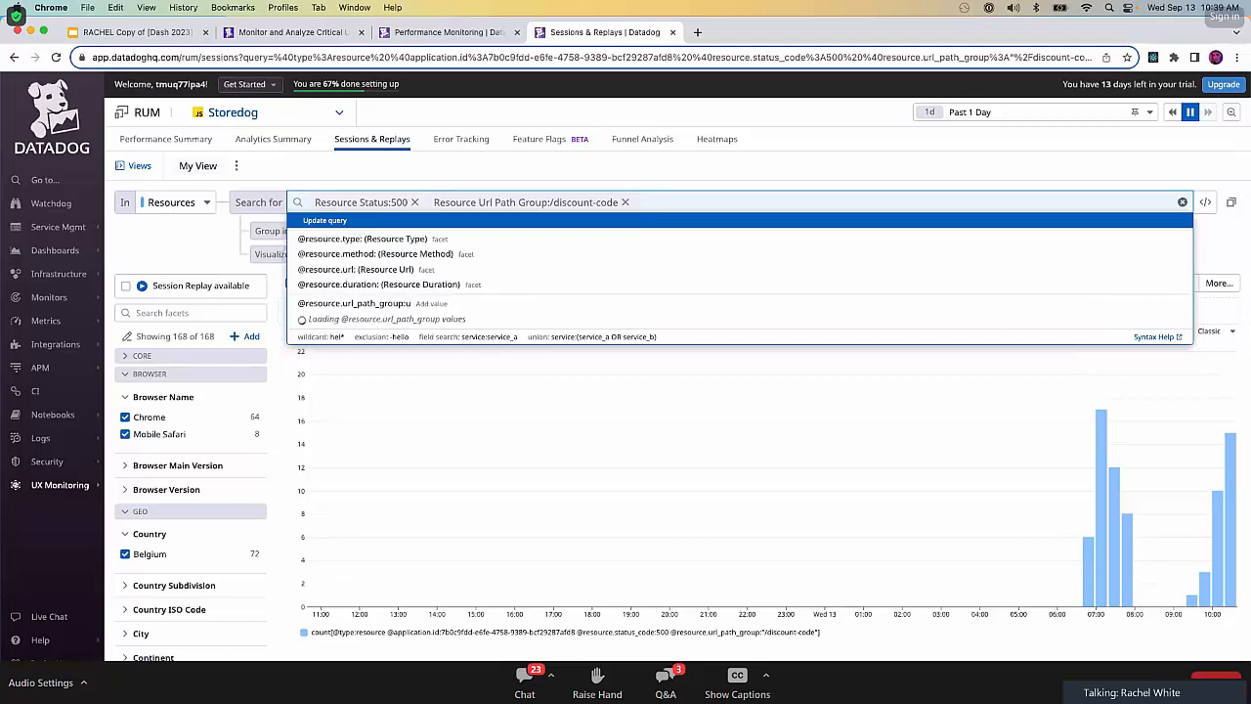
pyautogui.write('session.type')
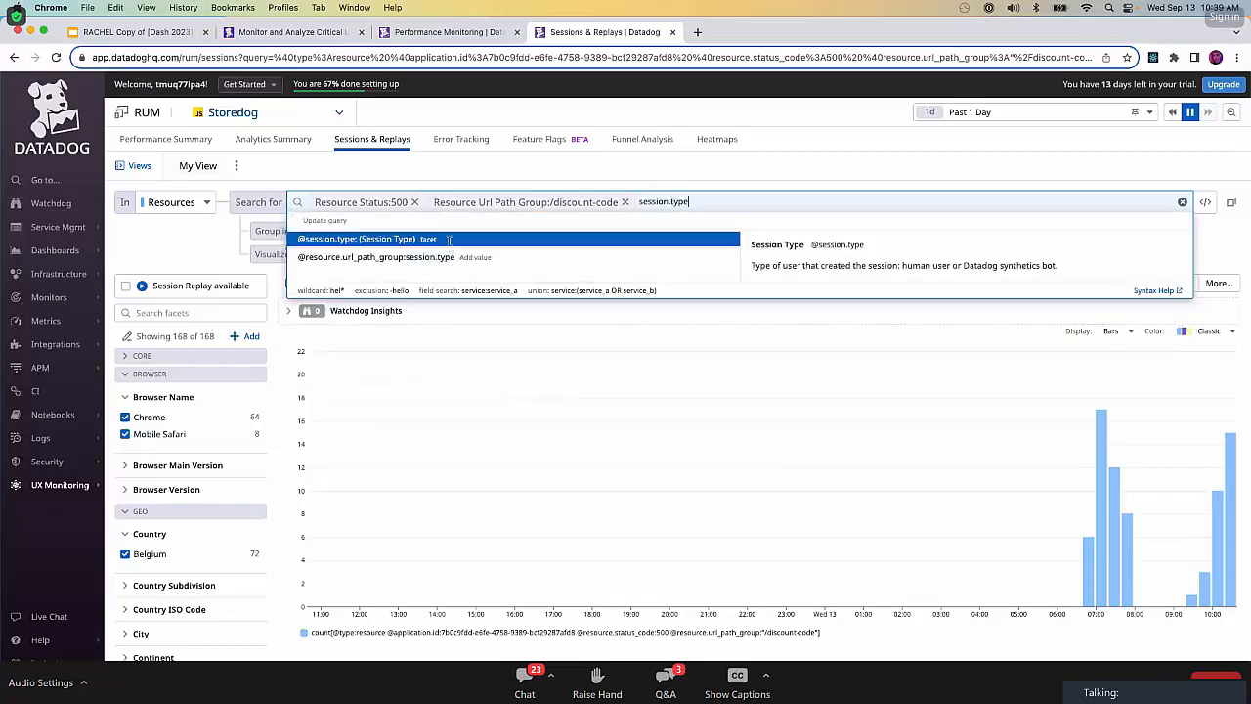
pyautogui.click(453, 240)
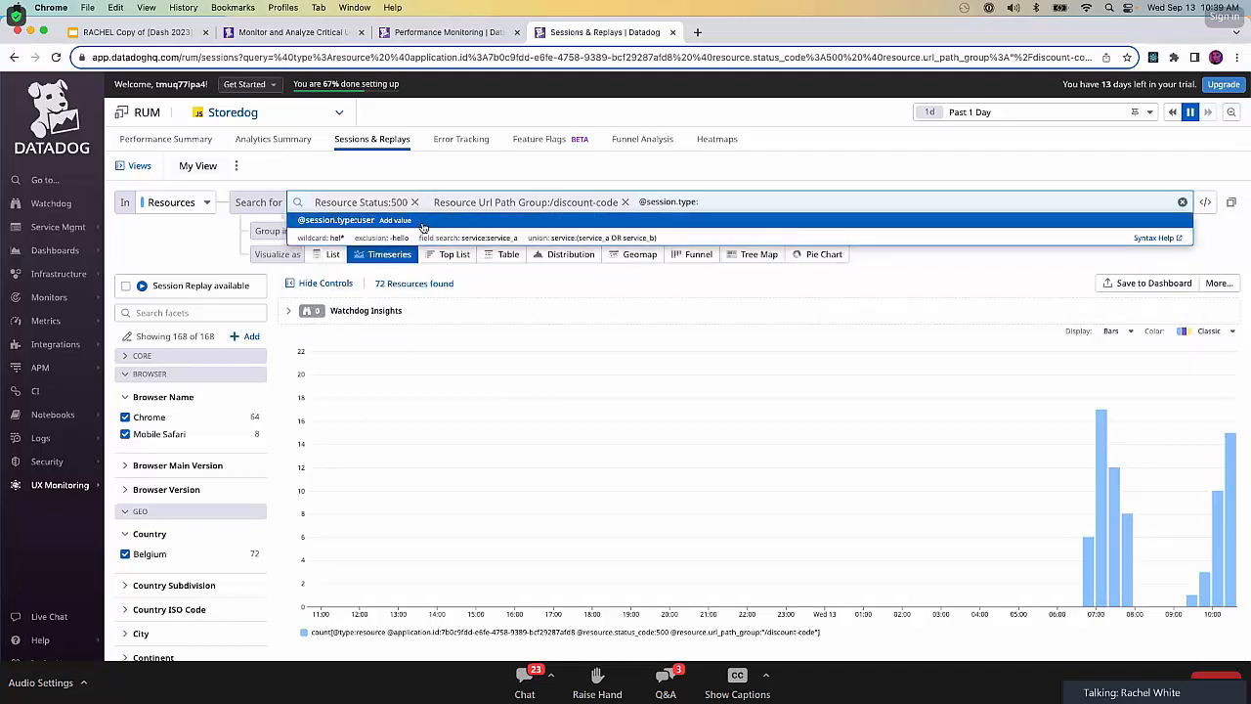
pyautogui.click(423, 221)
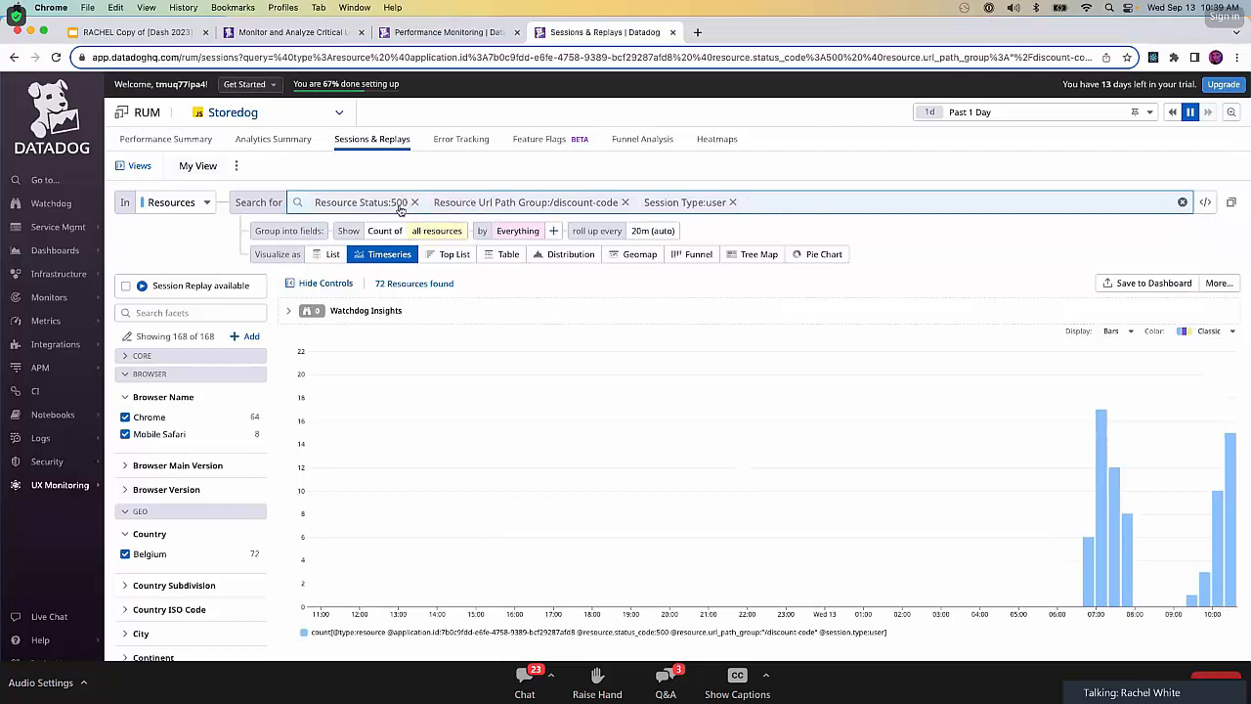
# Change the resource status filter to >=500 and update the search results.
pyautogui.click(420, 201)
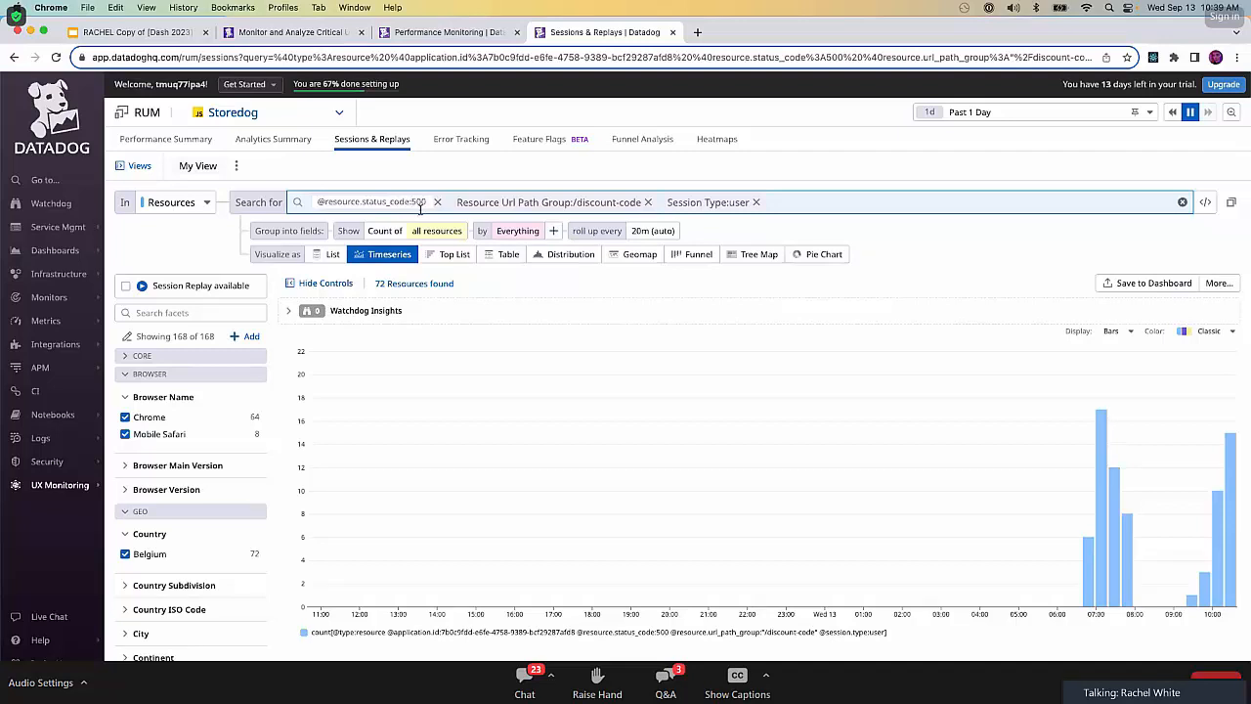
pyautogui.write('>=')
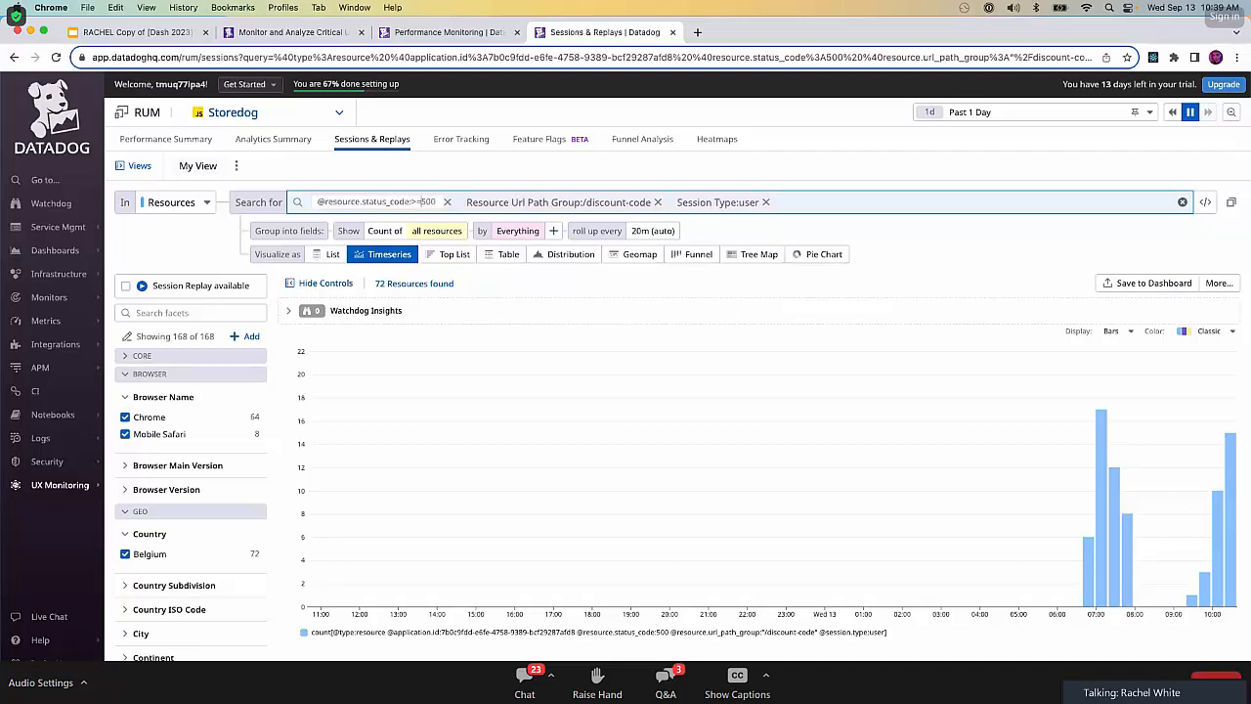
pyautogui.press('Return')
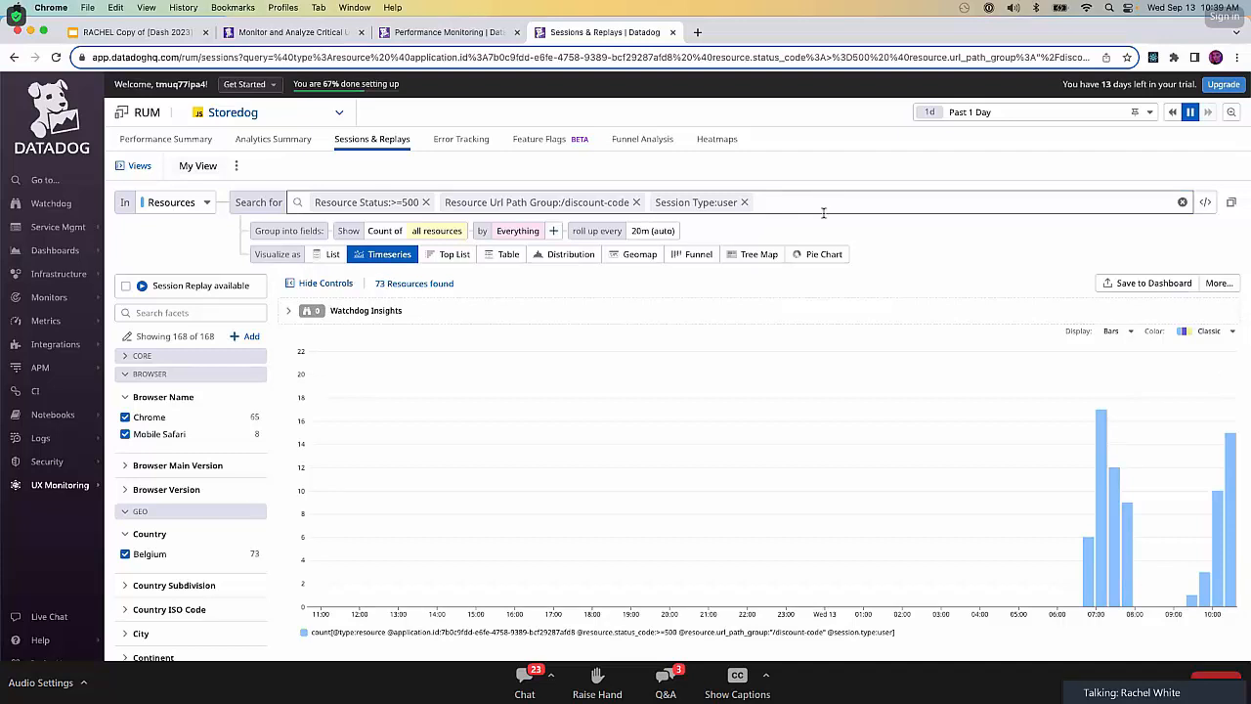
pyautogui.scroll(-2, 1027, 497)
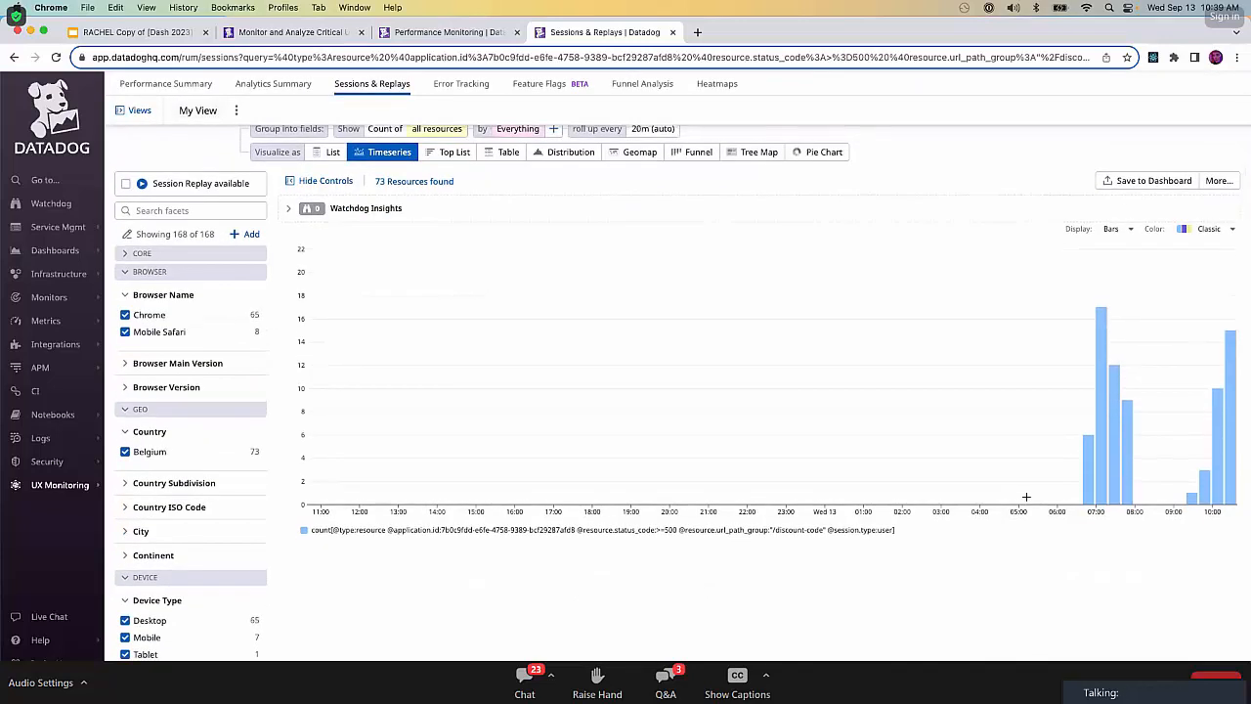
pyautogui.moveTo(1130, 443)
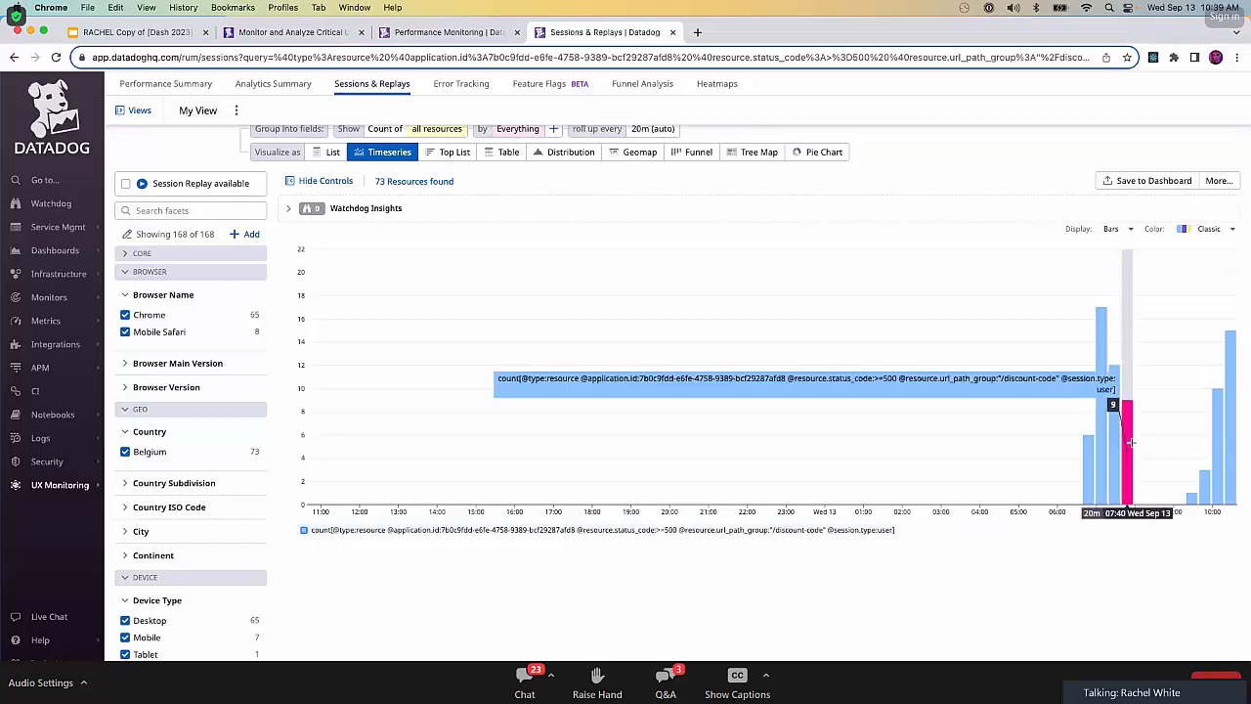
pyautogui.click(1130, 443)
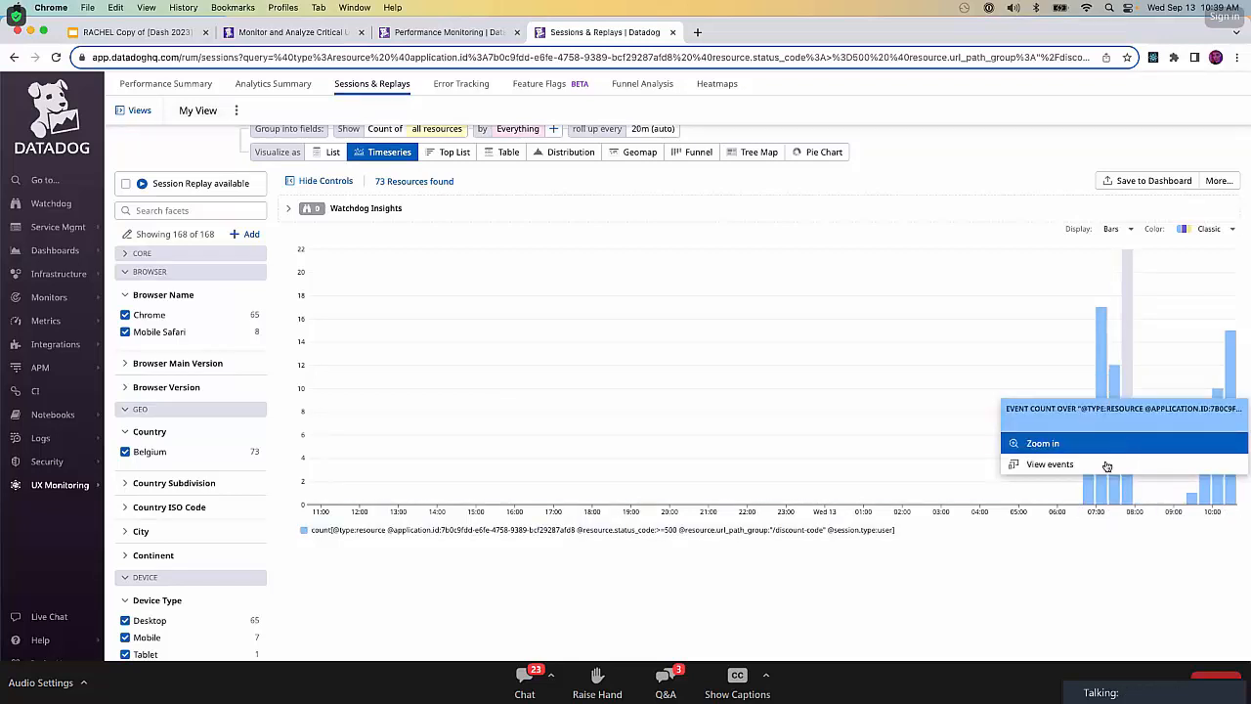
# Show the filtered resources as a list and open the /product/cool-bits request from Sep 13 10:29:27.599.
pyautogui.click(330, 153)
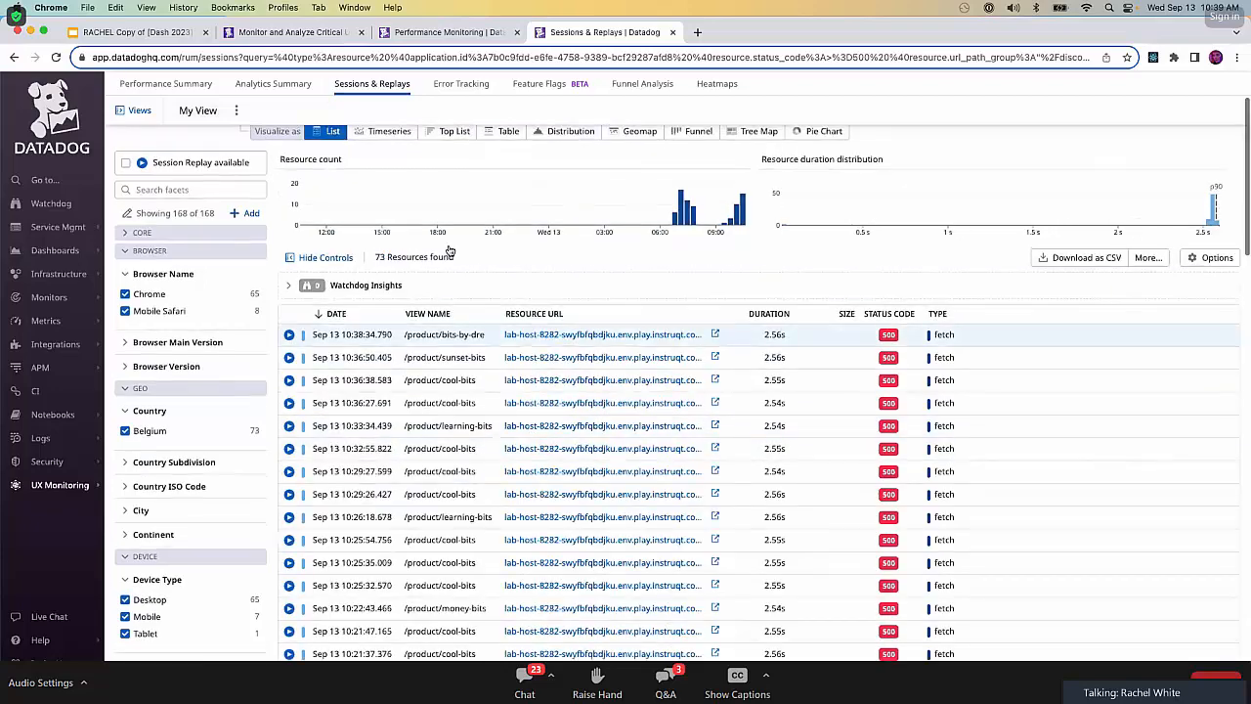
pyautogui.scroll(1, 450, 252)
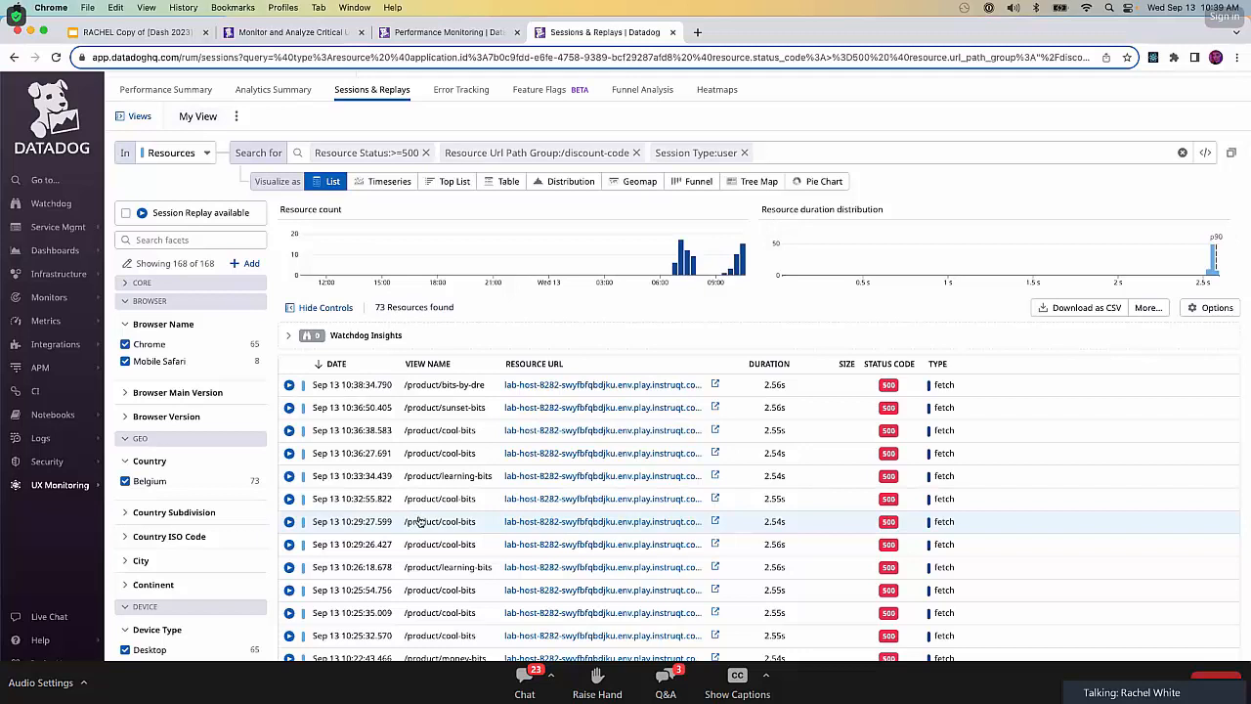
pyautogui.click(419, 521)
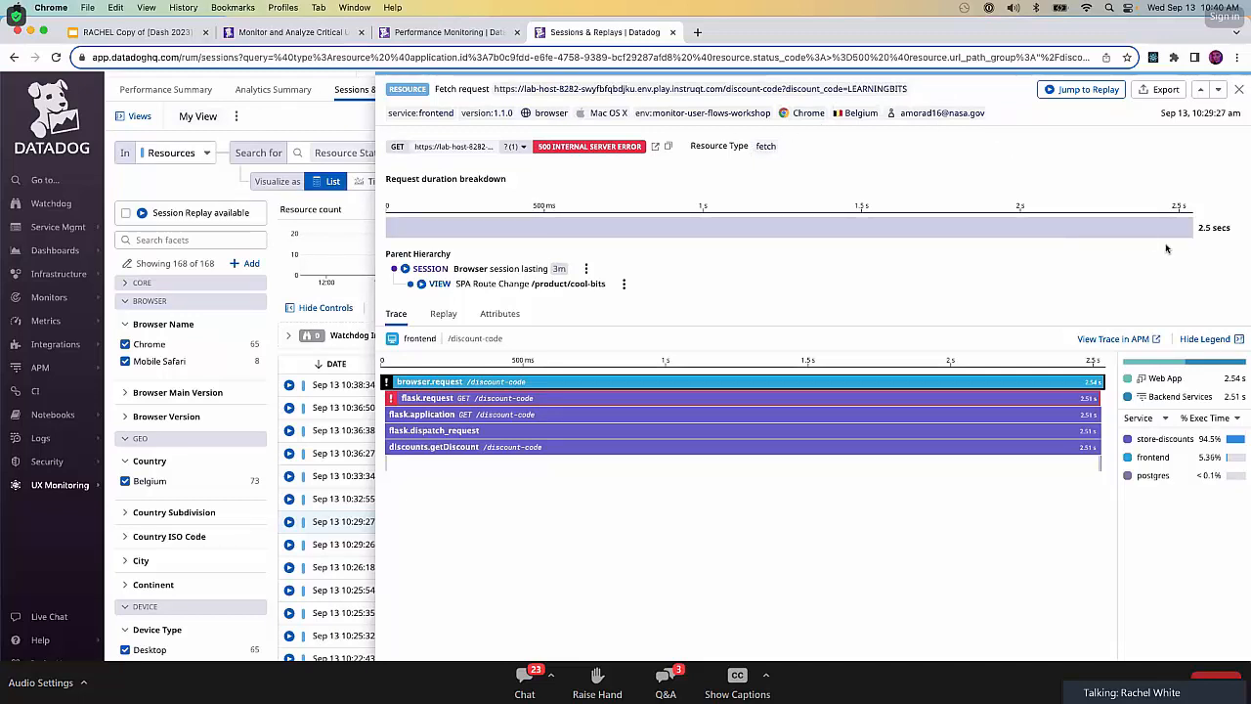
# View the /discount-code request's trace in APM and add the trace page to the clipboard.
pyautogui.click(1119, 339)
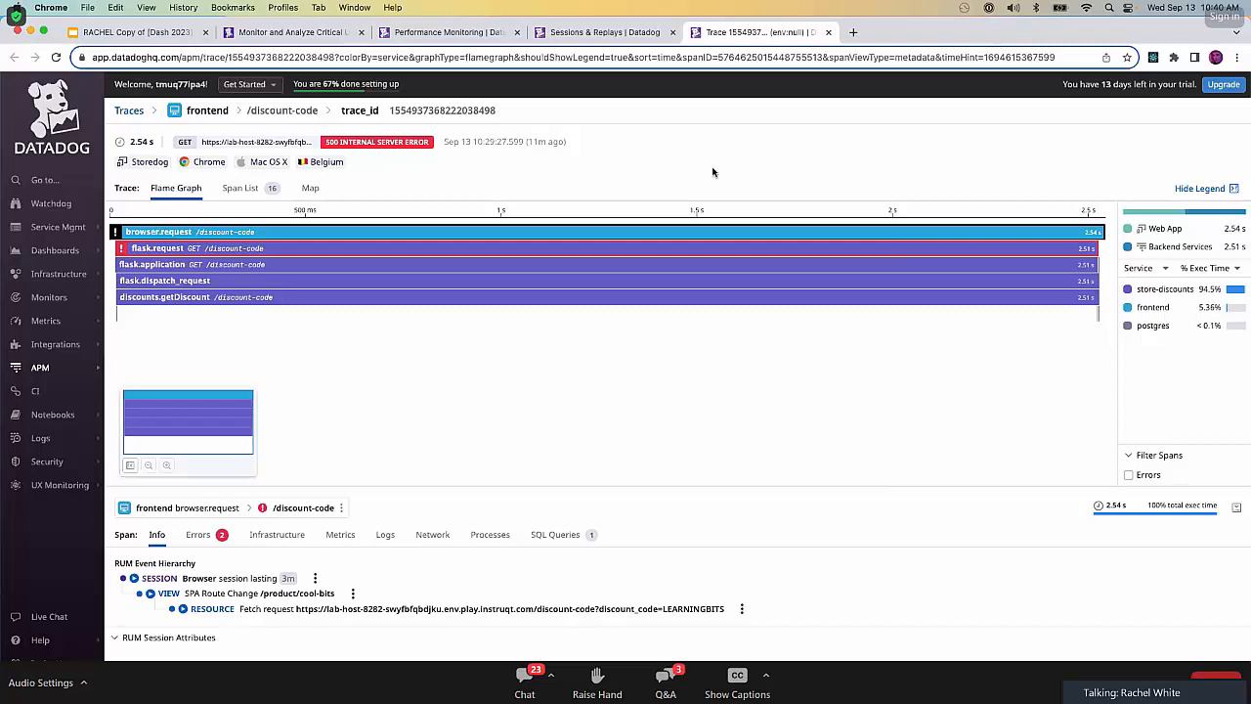
pyautogui.press('super+shift+k')
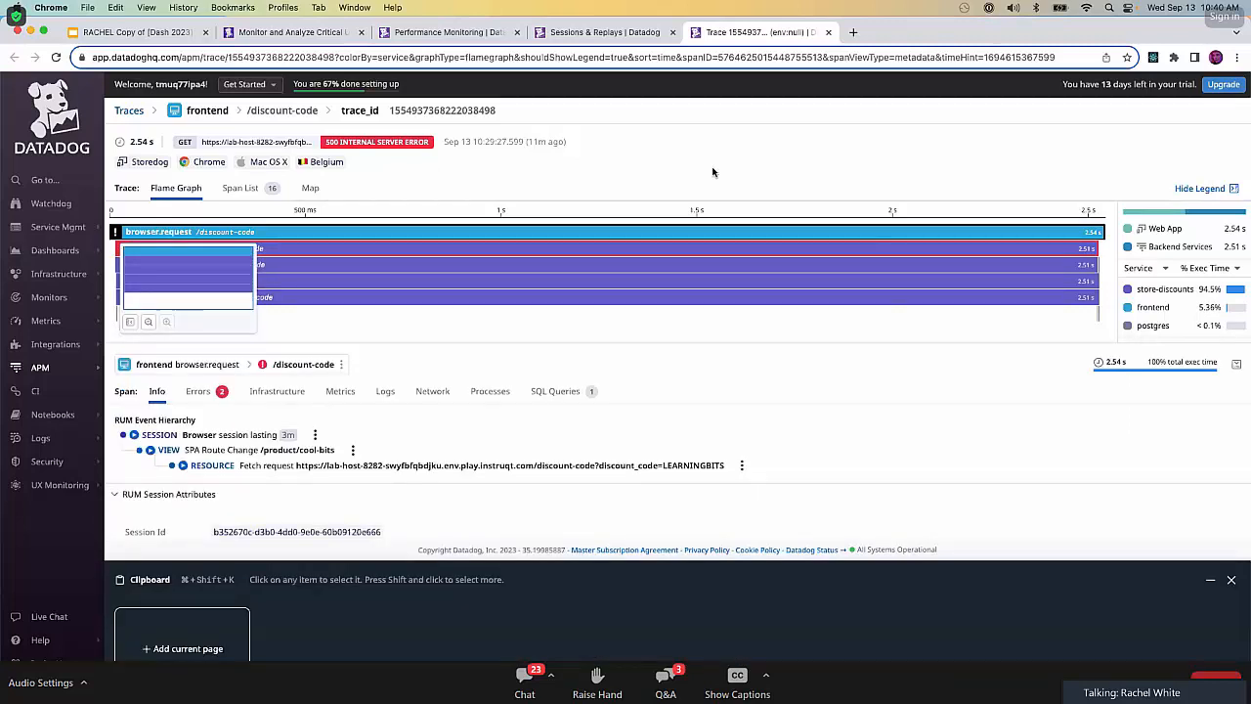
pyautogui.moveTo(58, 660)
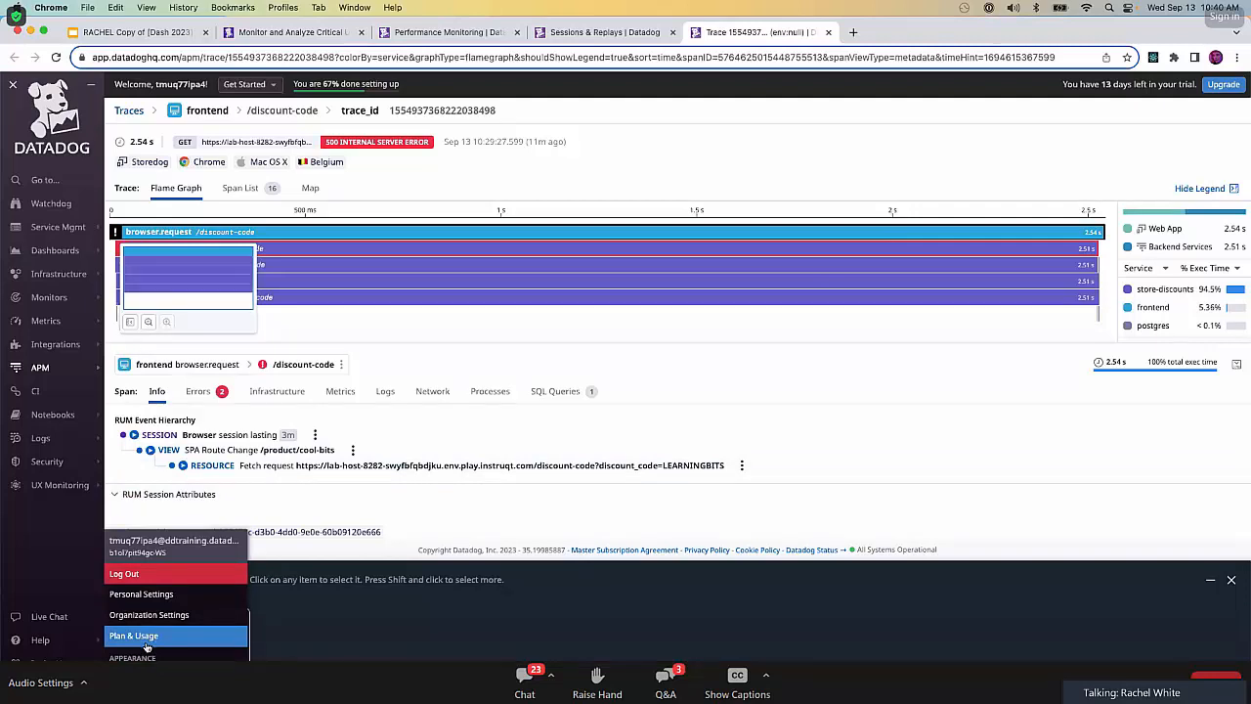
pyautogui.click(183, 648)
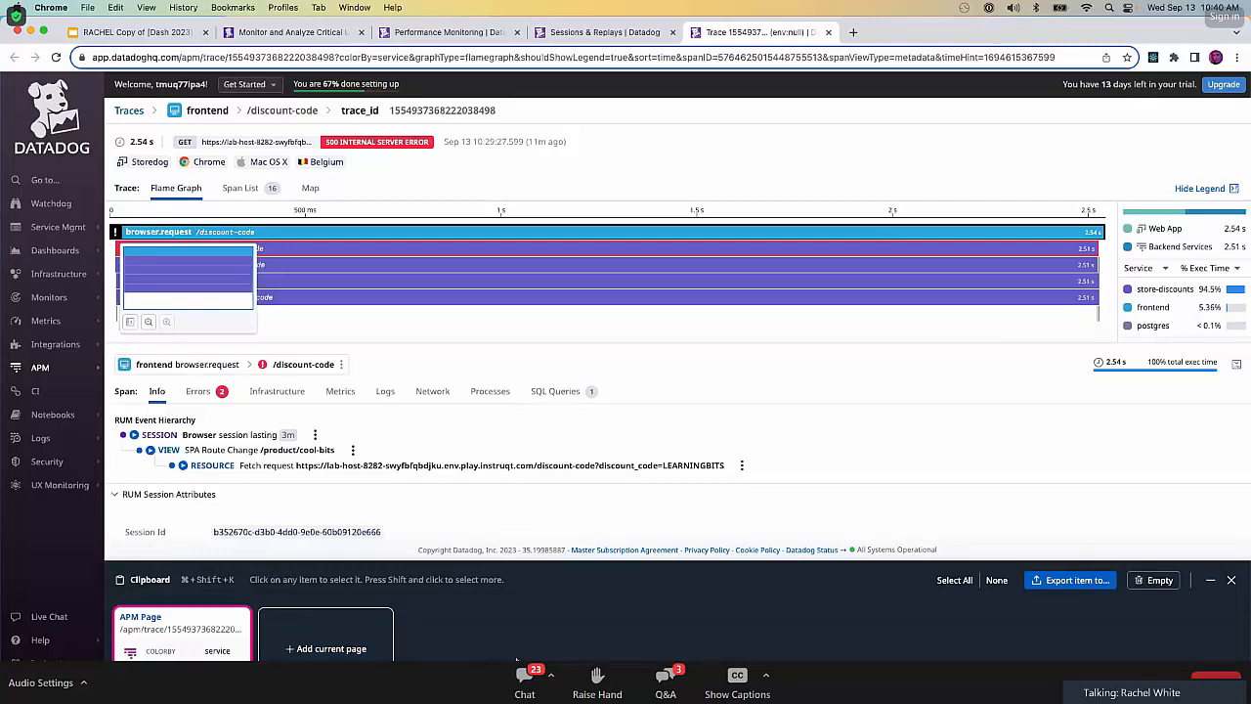
# Open the trace's postgres discount SQL query in APM and add its page to the clipboard.
pyautogui.click(583, 396)
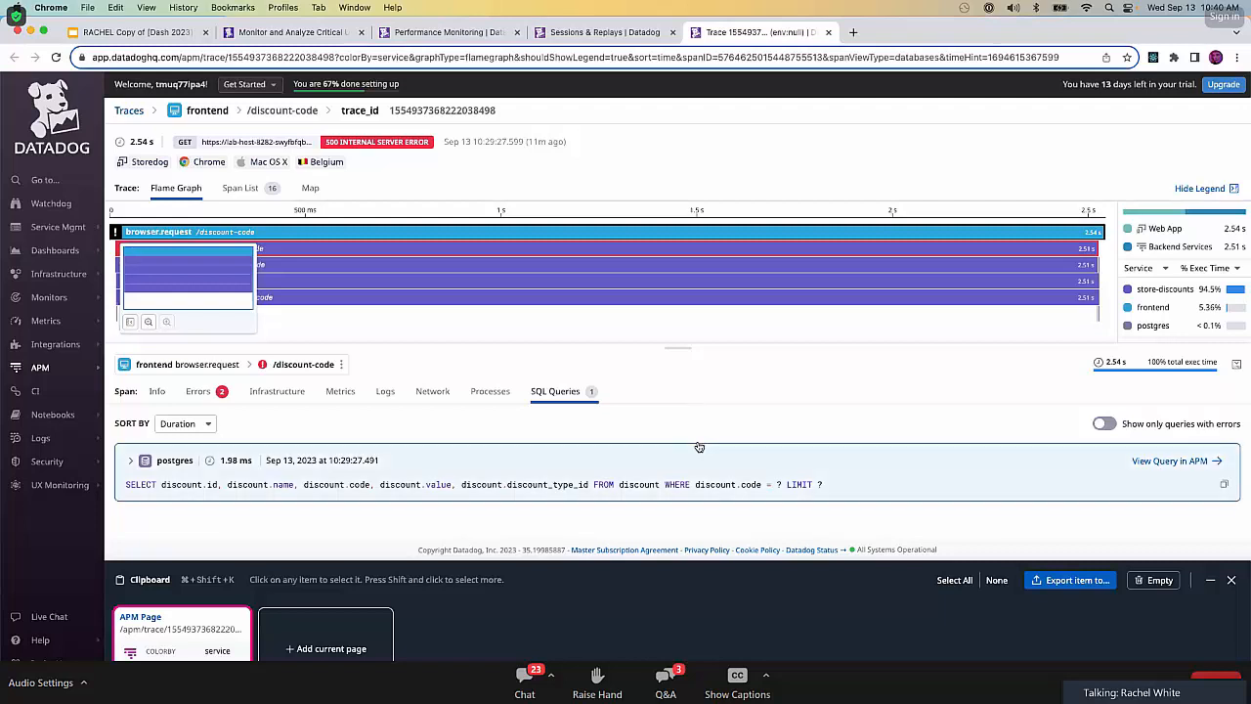
pyautogui.click(1160, 470)
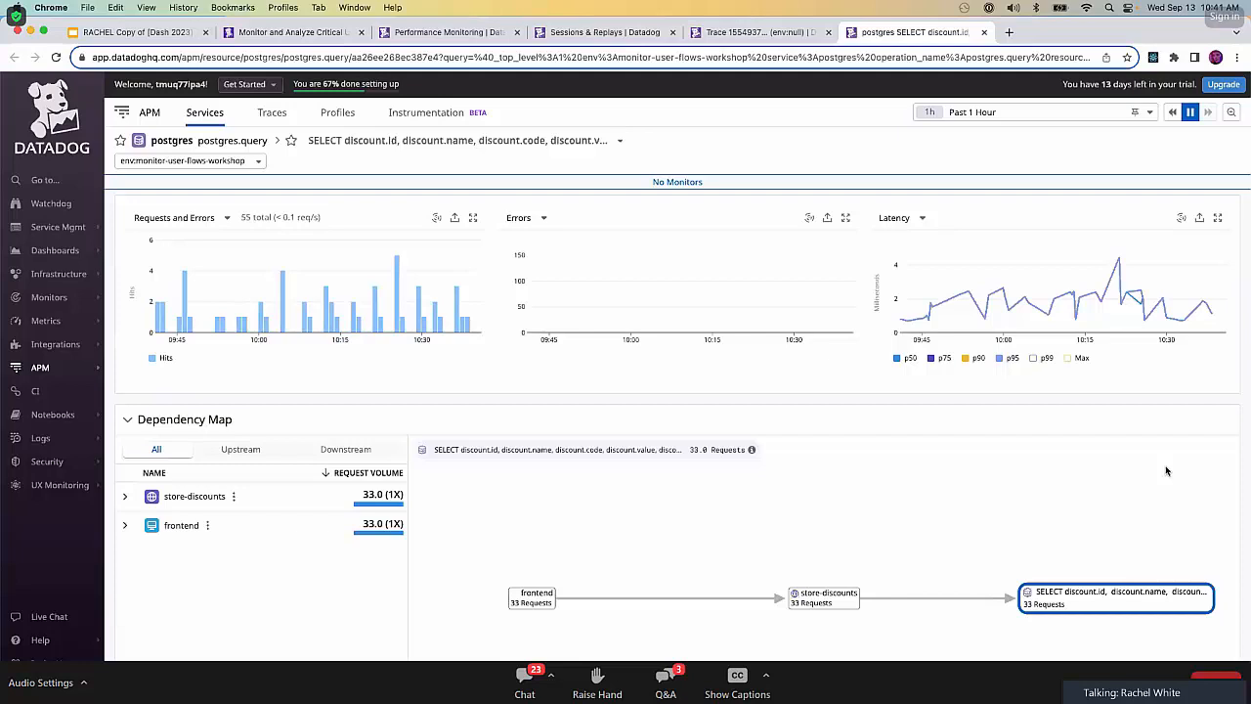
pyautogui.press('super+shift+k')
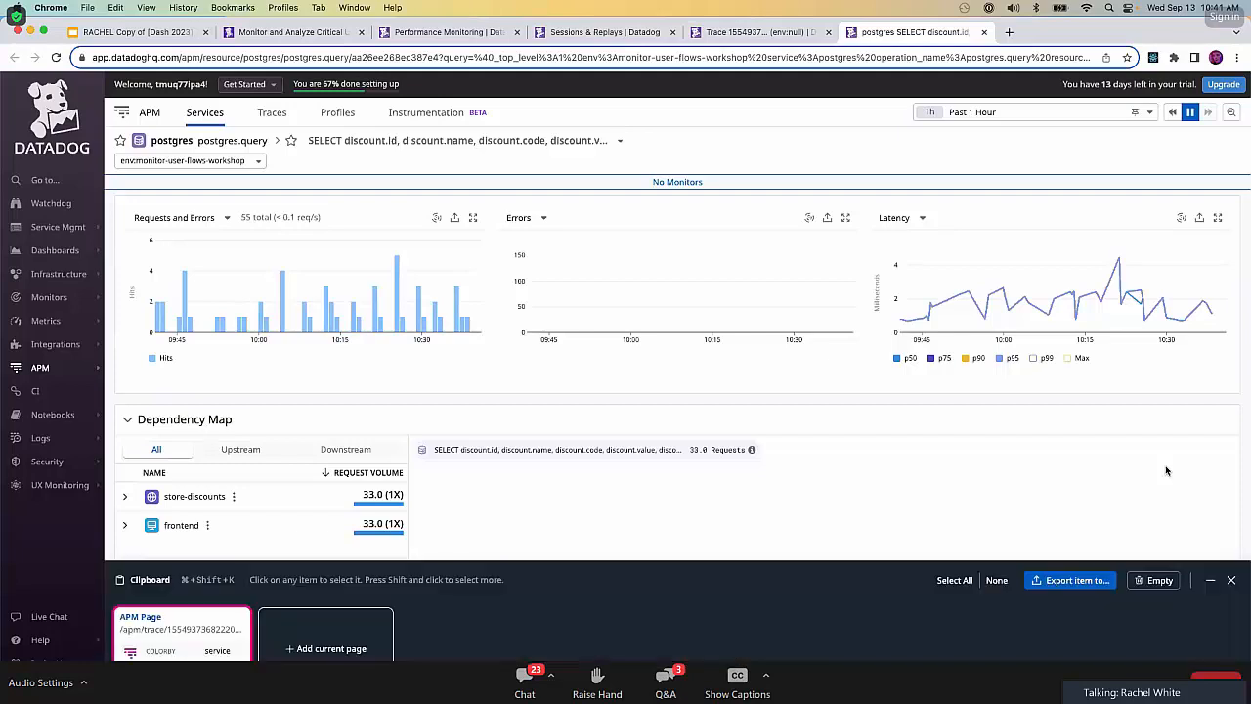
pyautogui.click(326, 649)
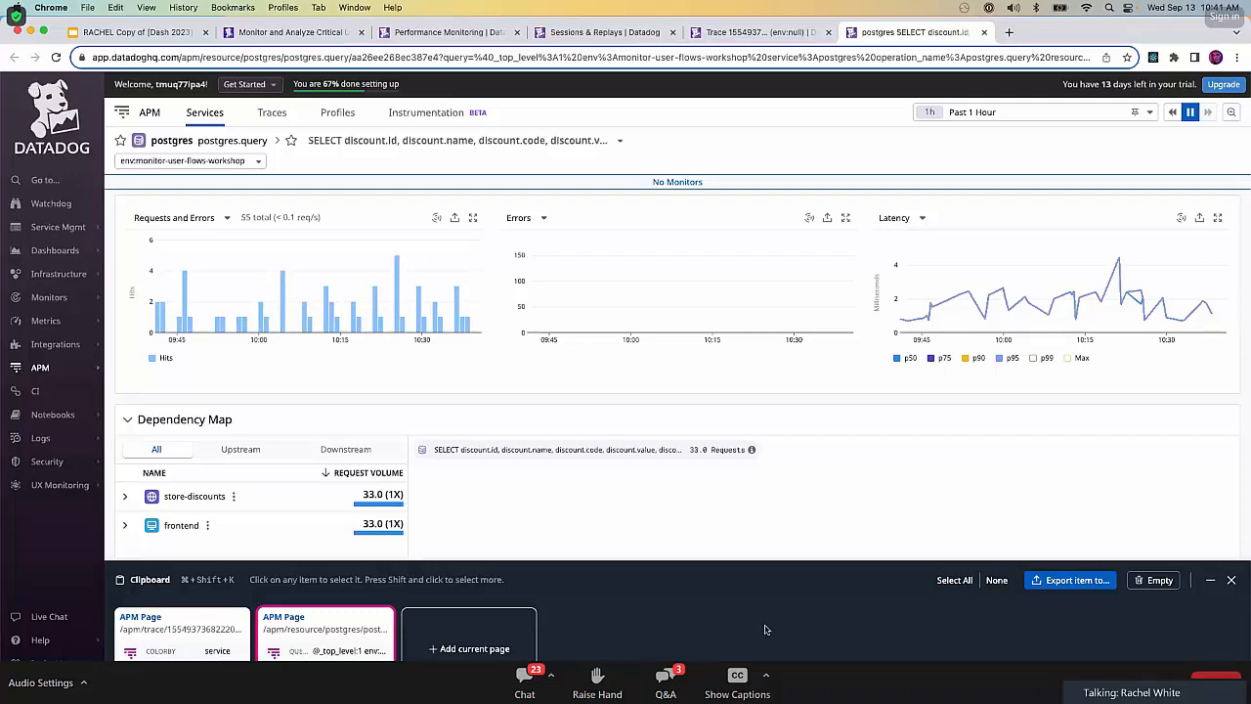
# Close the postgres query and trace pages to return to the /discount-code request's details.
pyautogui.click(985, 32)
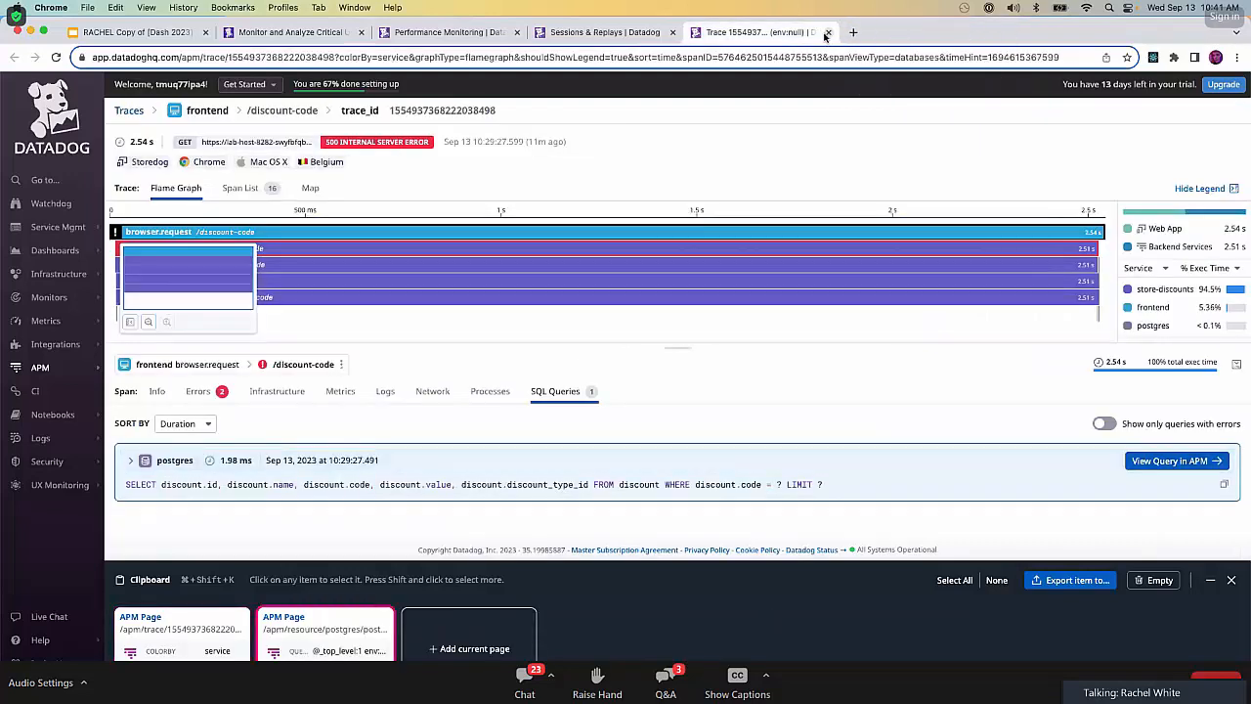
pyautogui.click(827, 33)
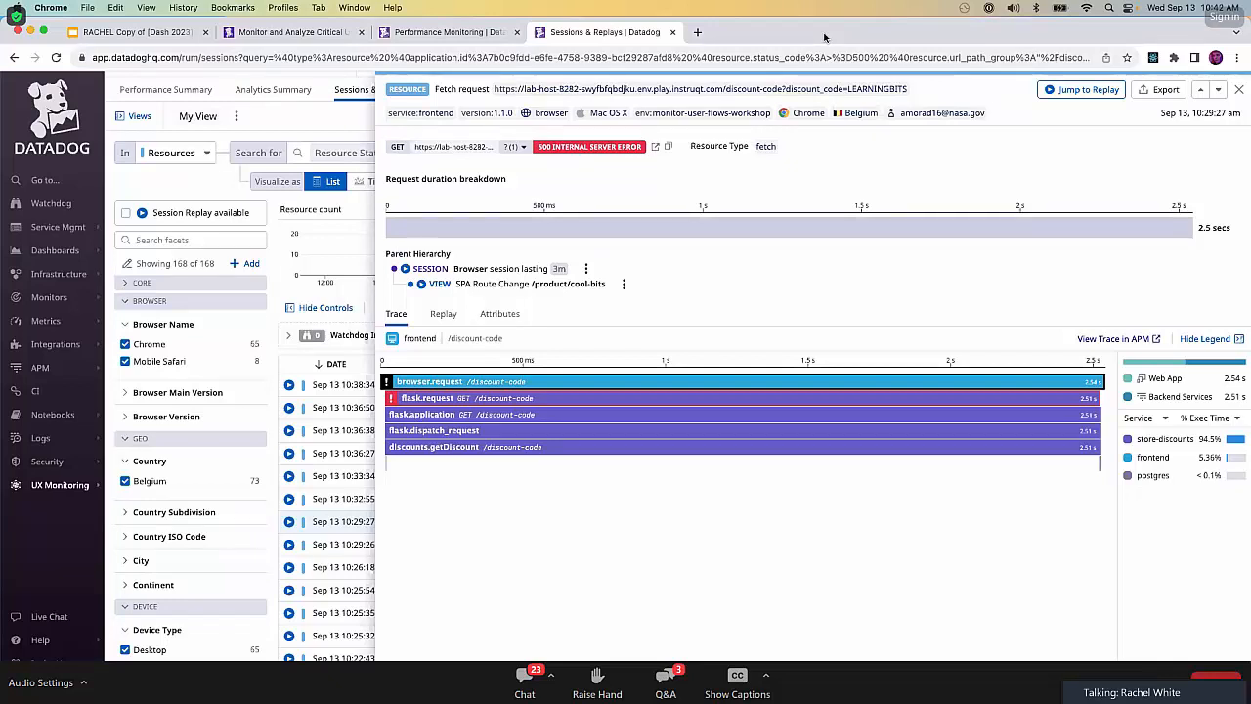
pyautogui.tripleClick(721, 89)
pyautogui.click(720, 89)
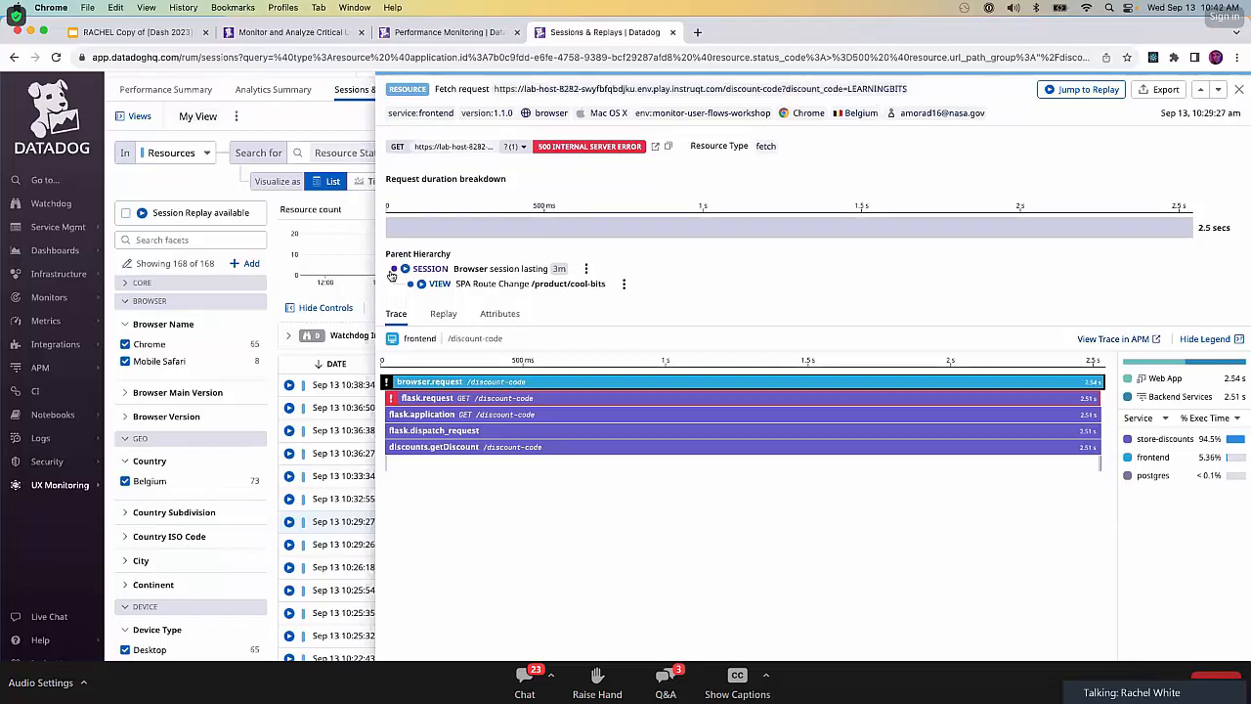
pyautogui.moveTo(102, 259)
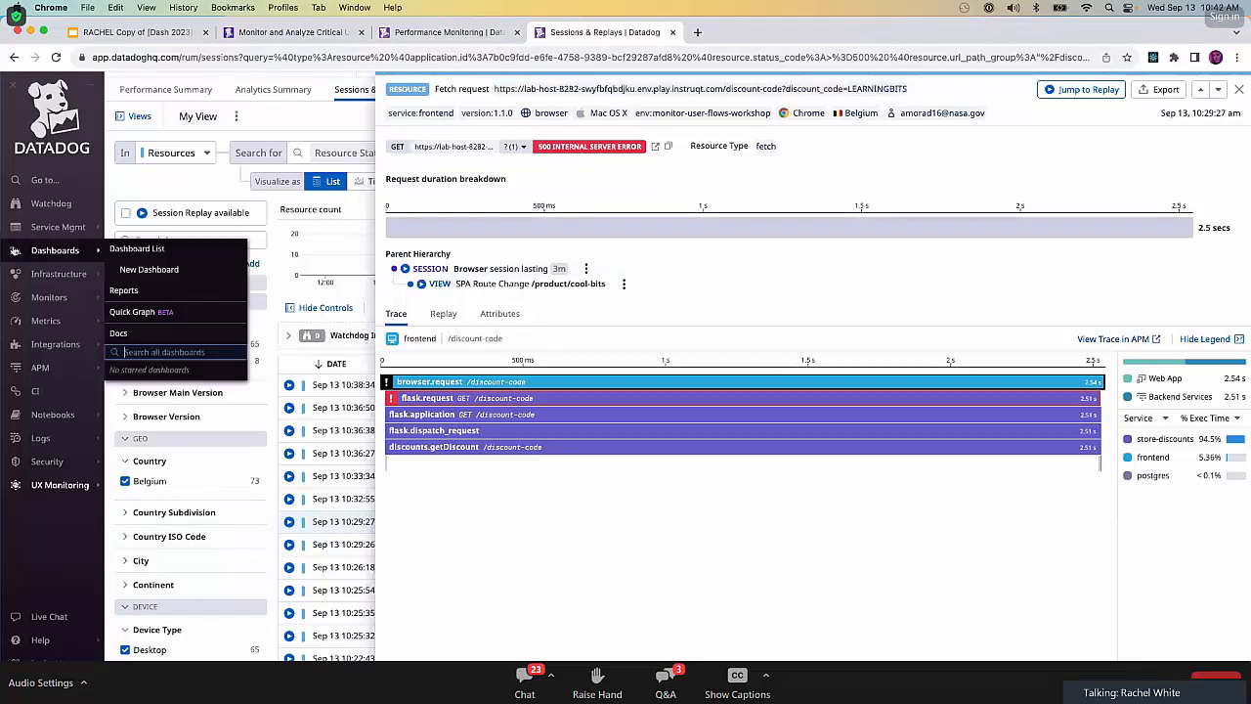
# Open the custom dashboard from Wed, Sep 13, 10:09:30 am in the dashboard list.
pyautogui.click(137, 250)
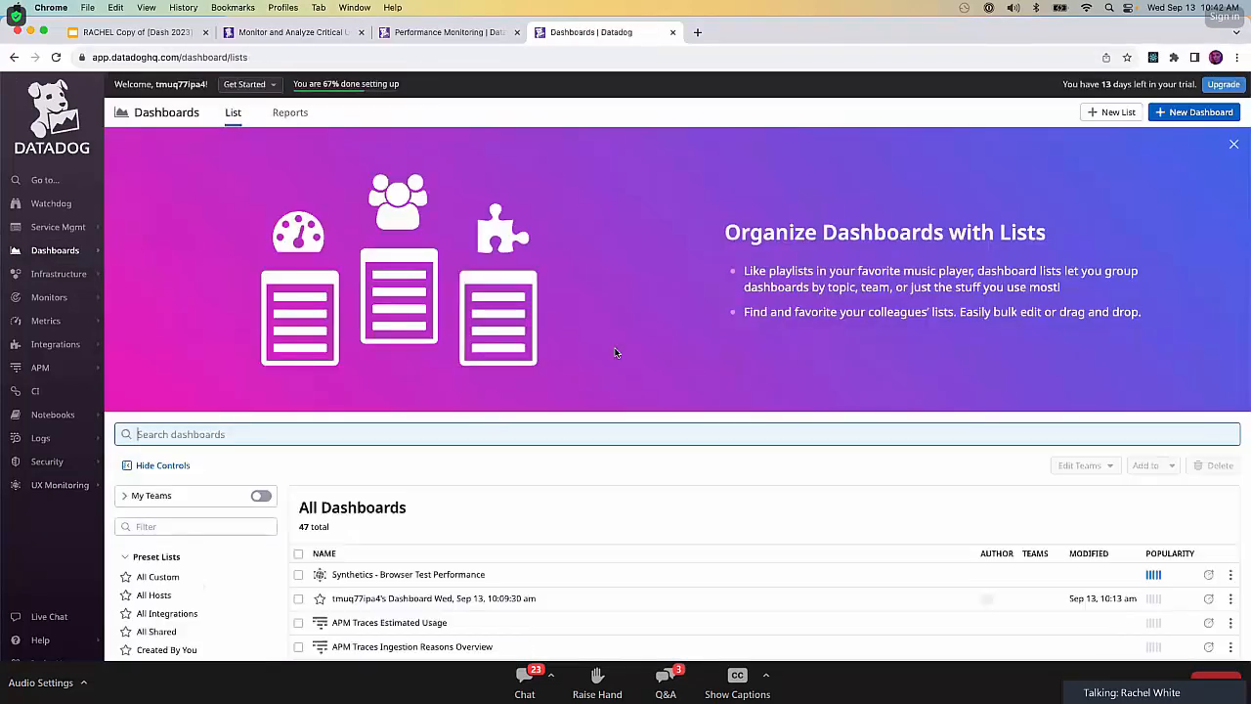
pyautogui.scroll(-2, 614, 508)
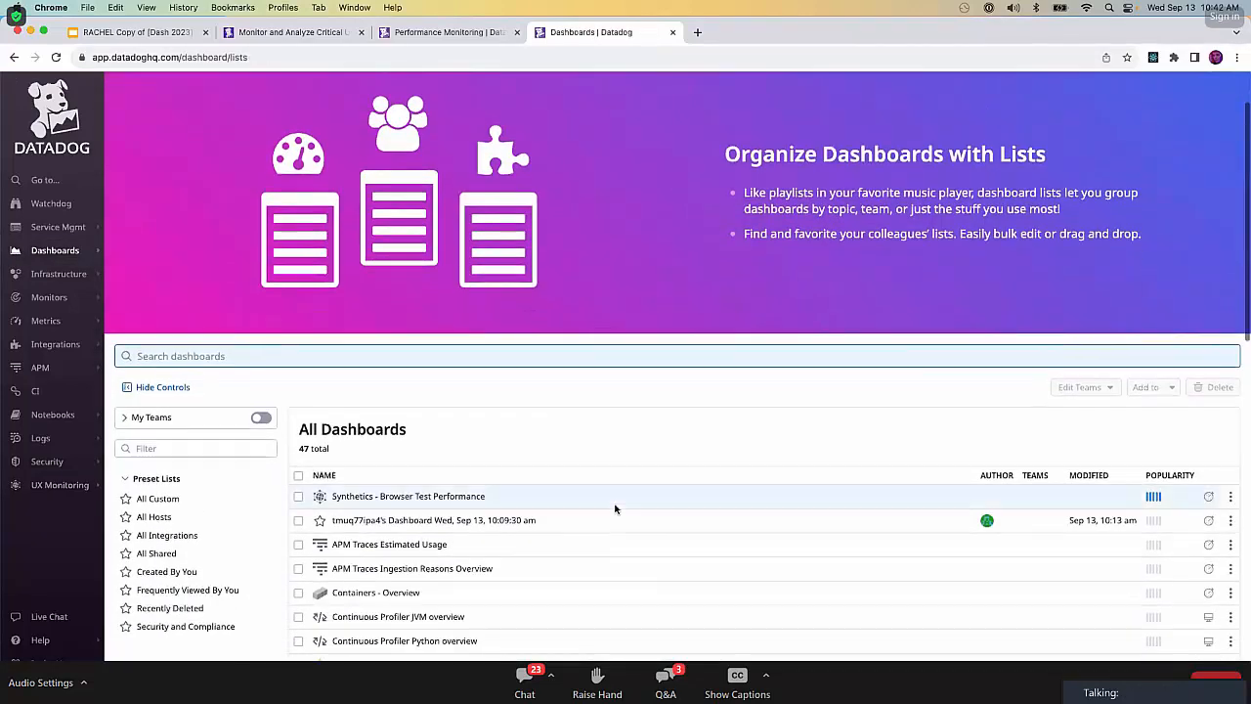
pyautogui.click(471, 524)
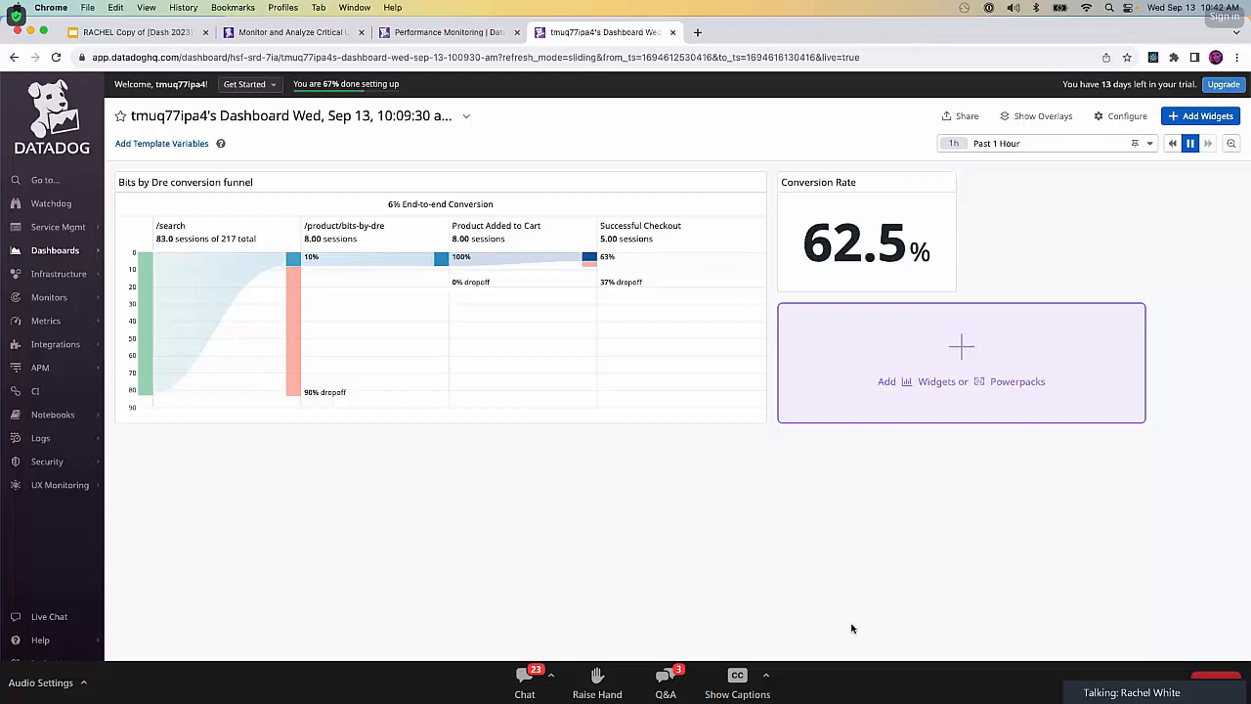
# Add a Funnel widget to the dashboard with the action "click on Proceed to Checkout" as its first step.
pyautogui.click(975, 368)
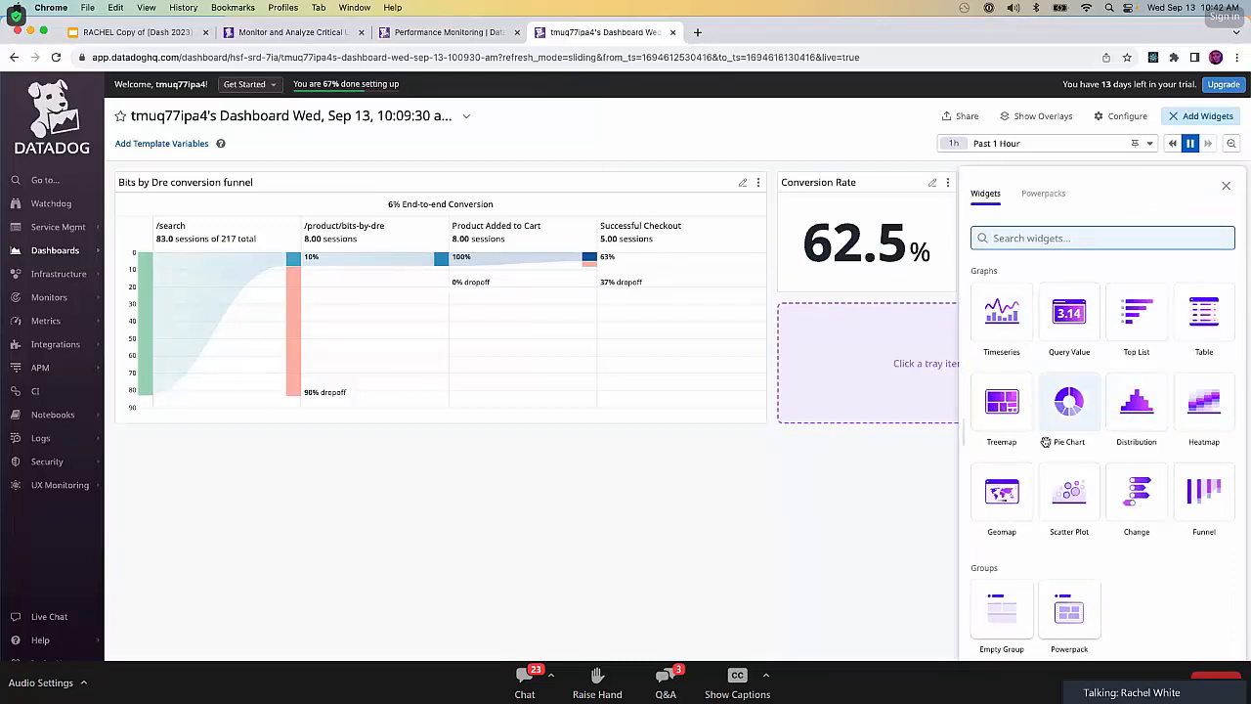
pyautogui.click(1209, 499)
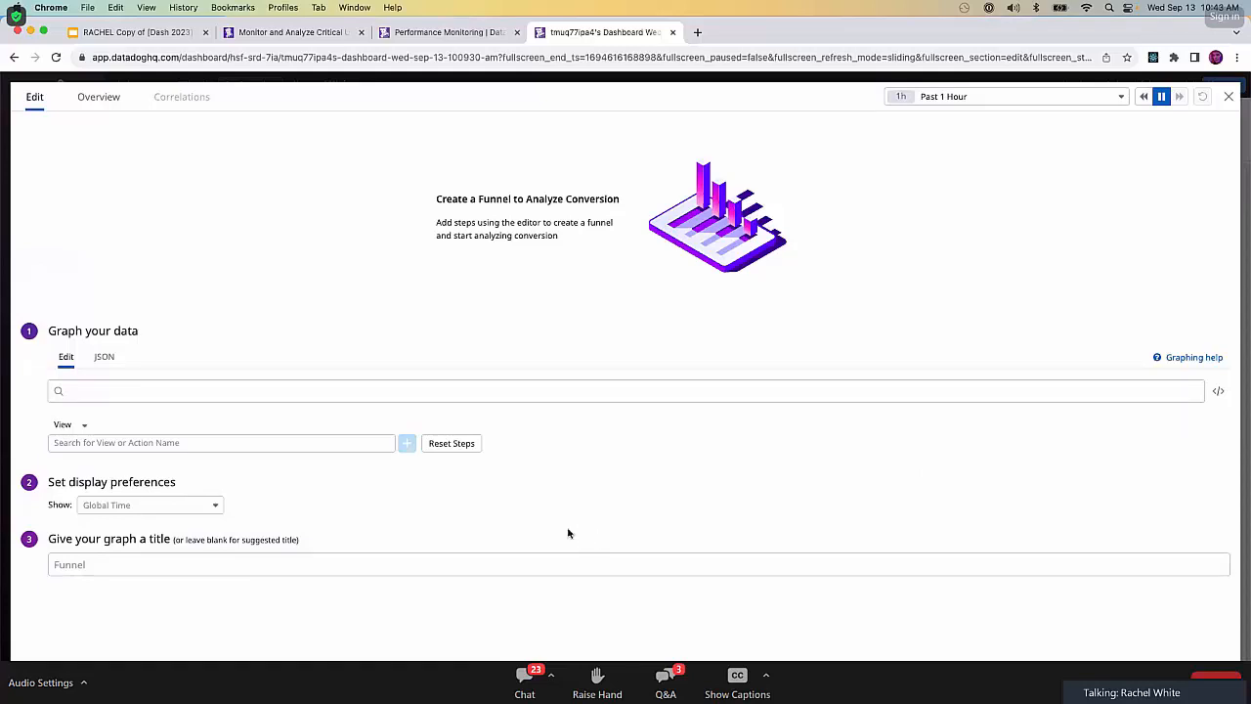
pyautogui.click(252, 442)
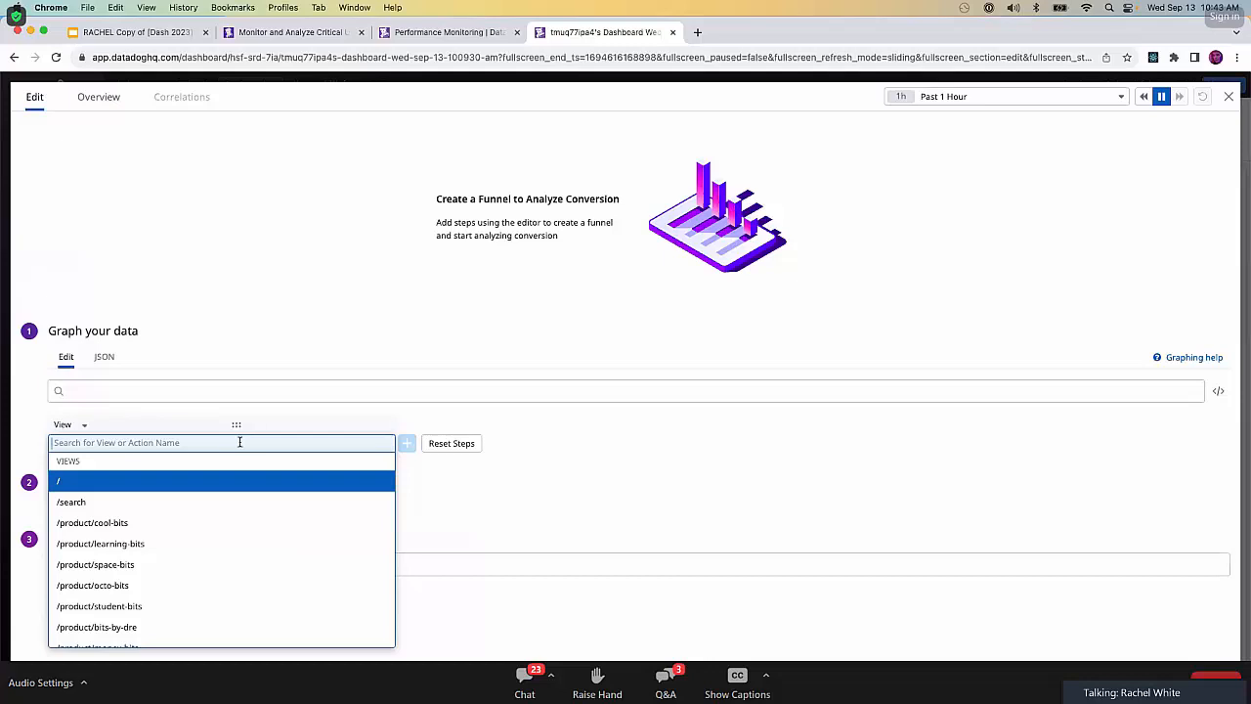
pyautogui.click(77, 421)
pyautogui.click(78, 439)
pyautogui.click(87, 442)
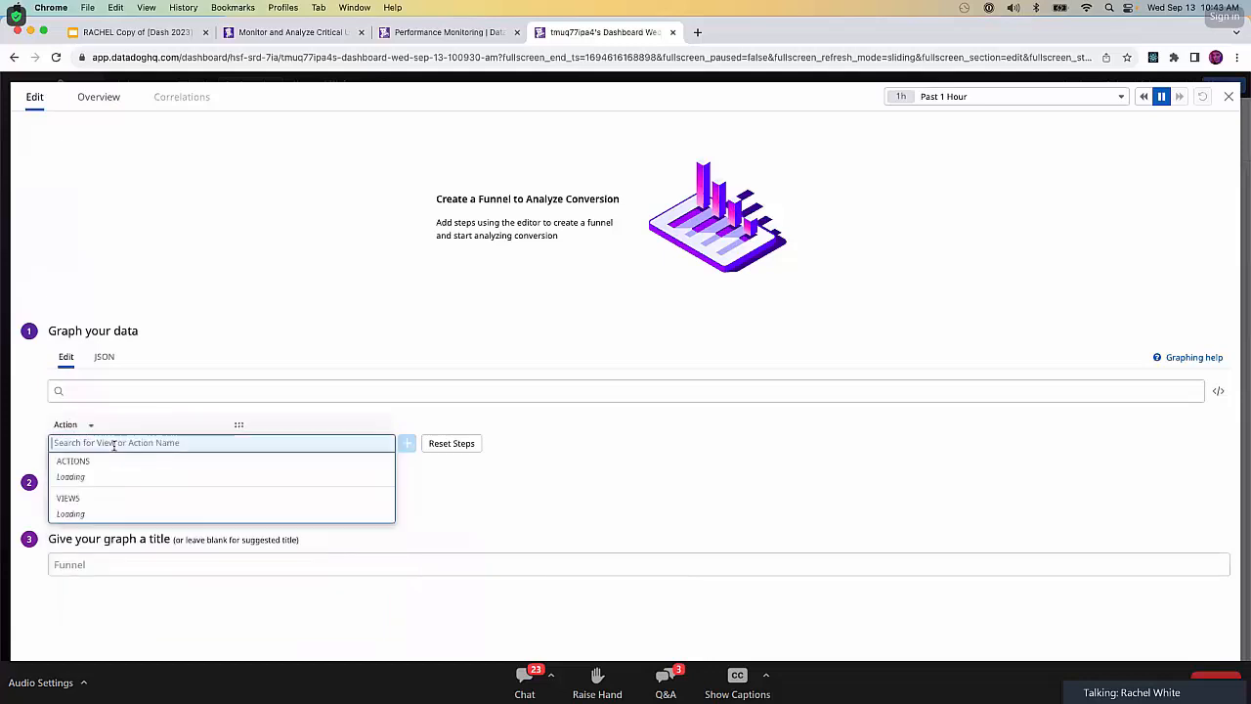
pyautogui.write('click o')
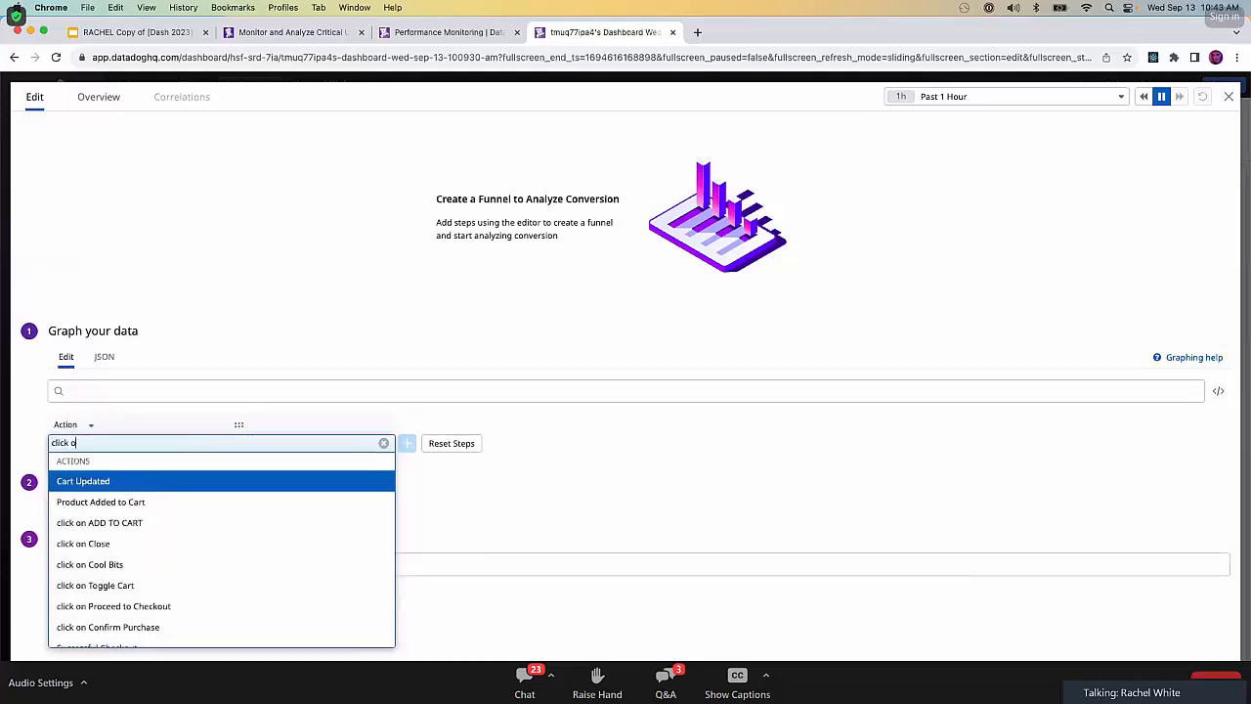
pyautogui.write('n proc')
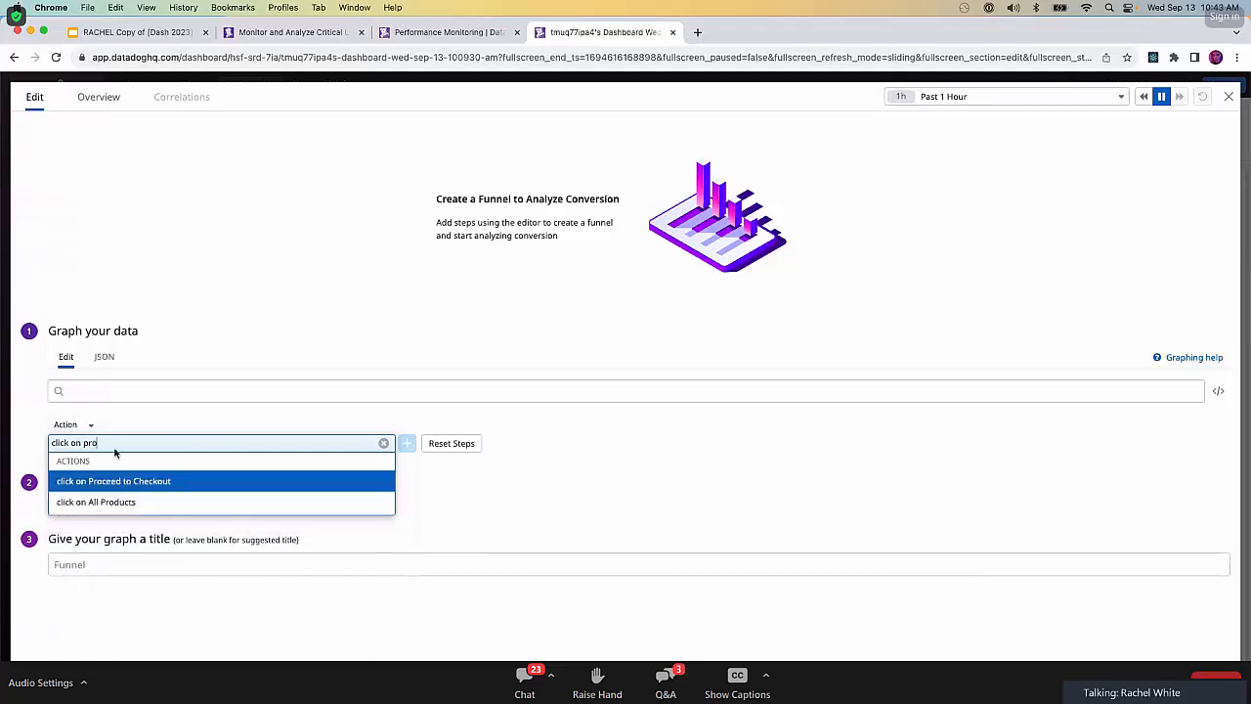
pyautogui.click(143, 479)
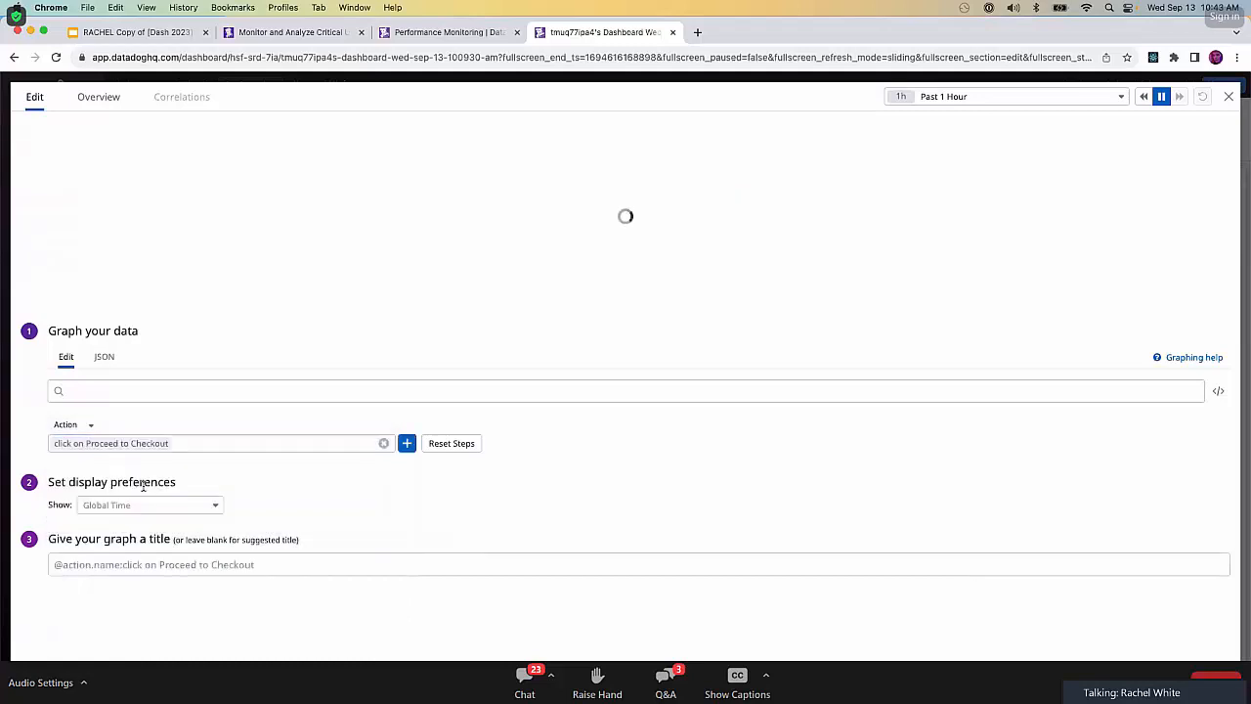
# Add the action "click on Apply Discount" as the funnel's second step.
pyautogui.click(407, 443)
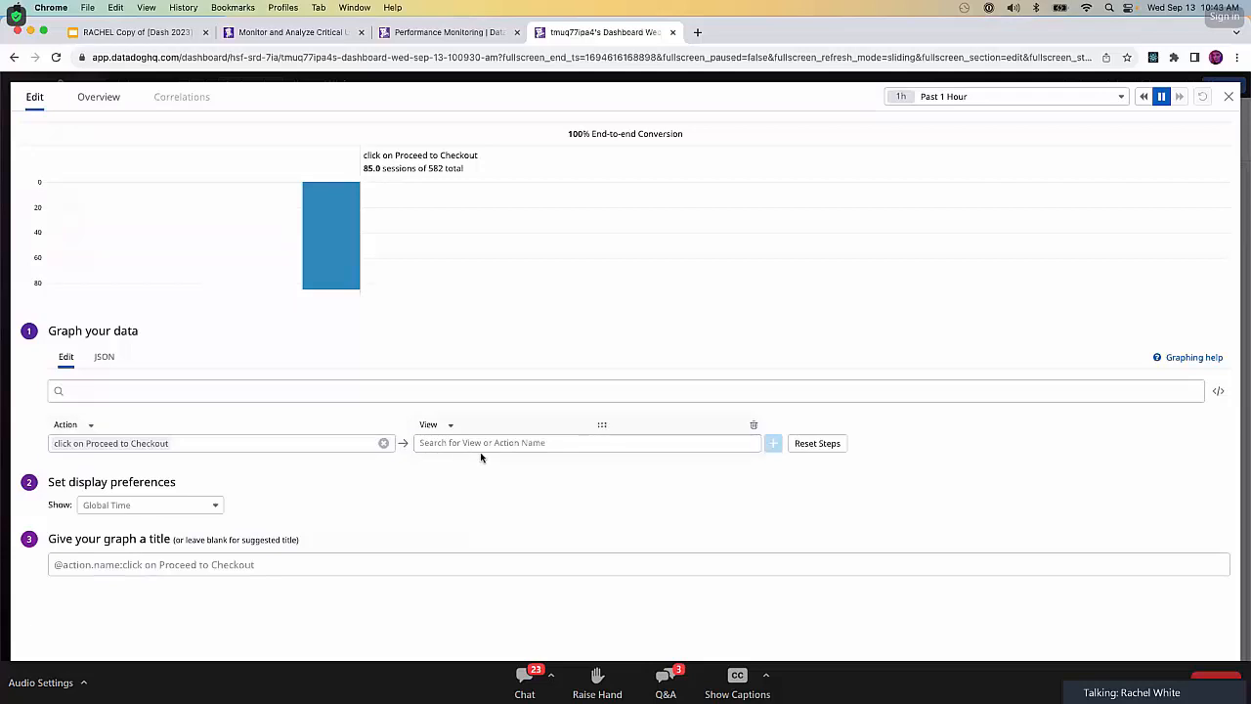
pyautogui.click(450, 425)
pyautogui.click(446, 442)
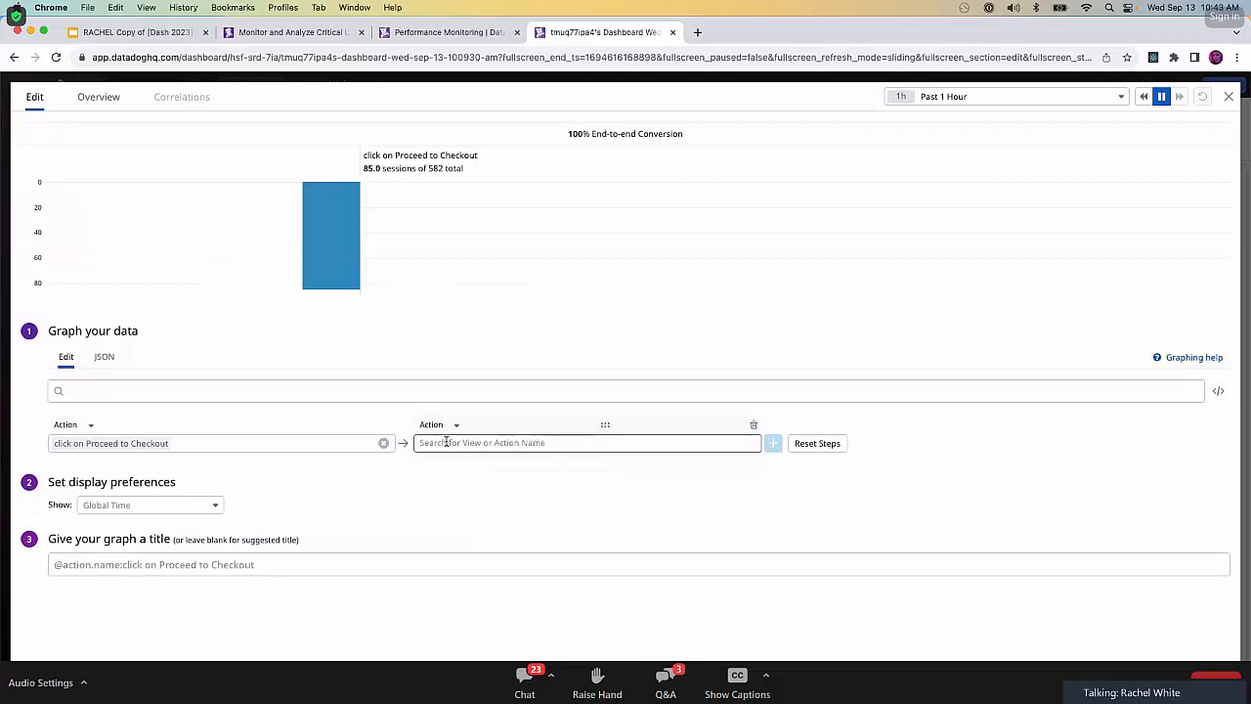
pyautogui.click(463, 442)
pyautogui.write('c')
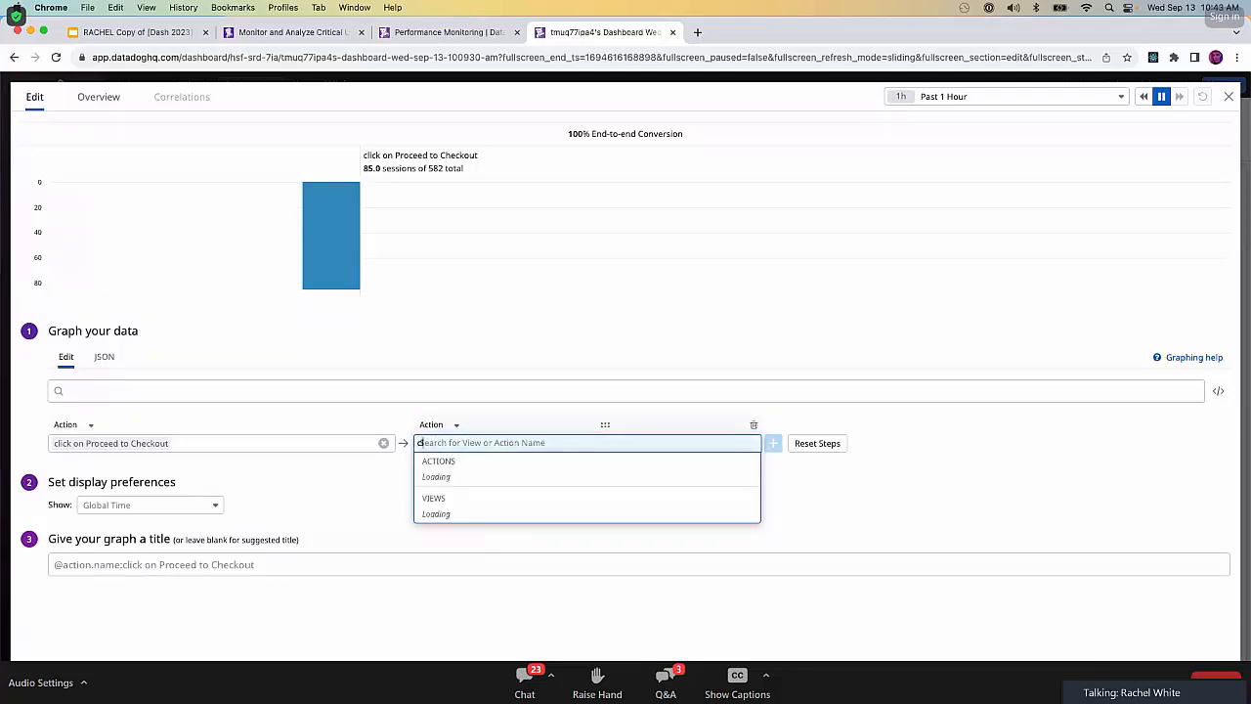
pyautogui.write('lick on apply')
pyautogui.click(498, 483)
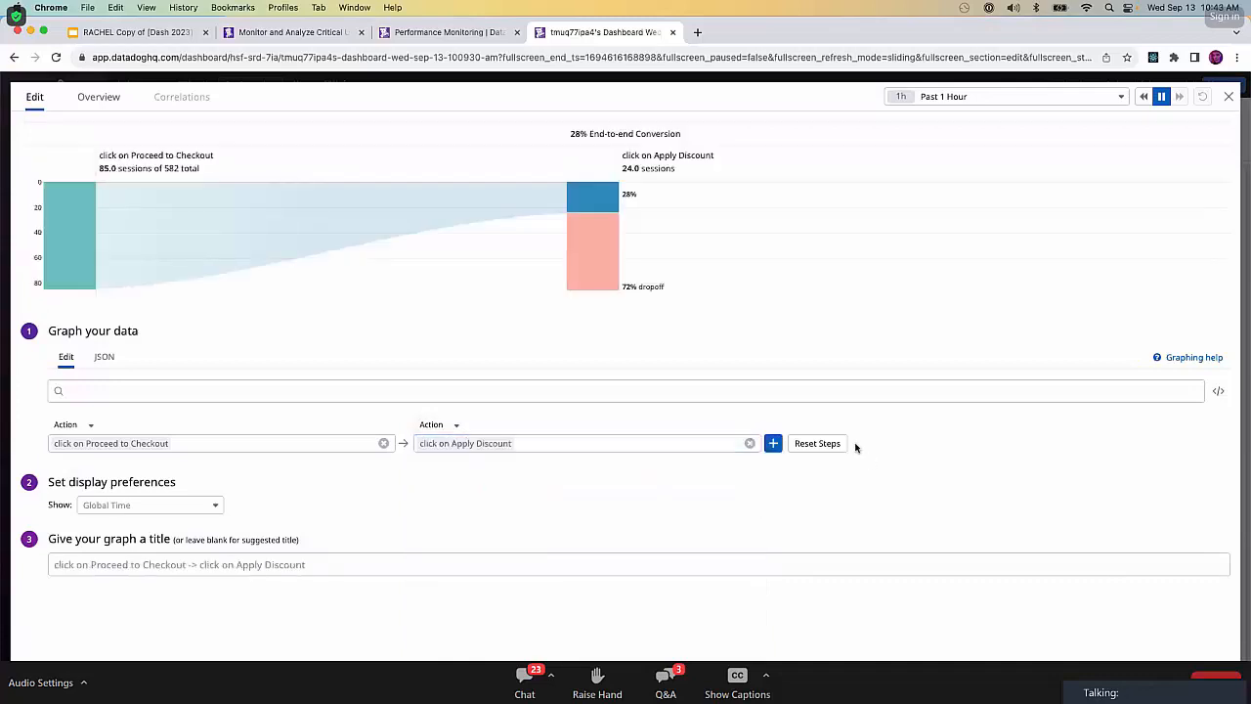
# Add the action "Successful Checkout" as the funnel's third step.
pyautogui.click(773, 443)
pyautogui.click(815, 426)
pyautogui.click(811, 442)
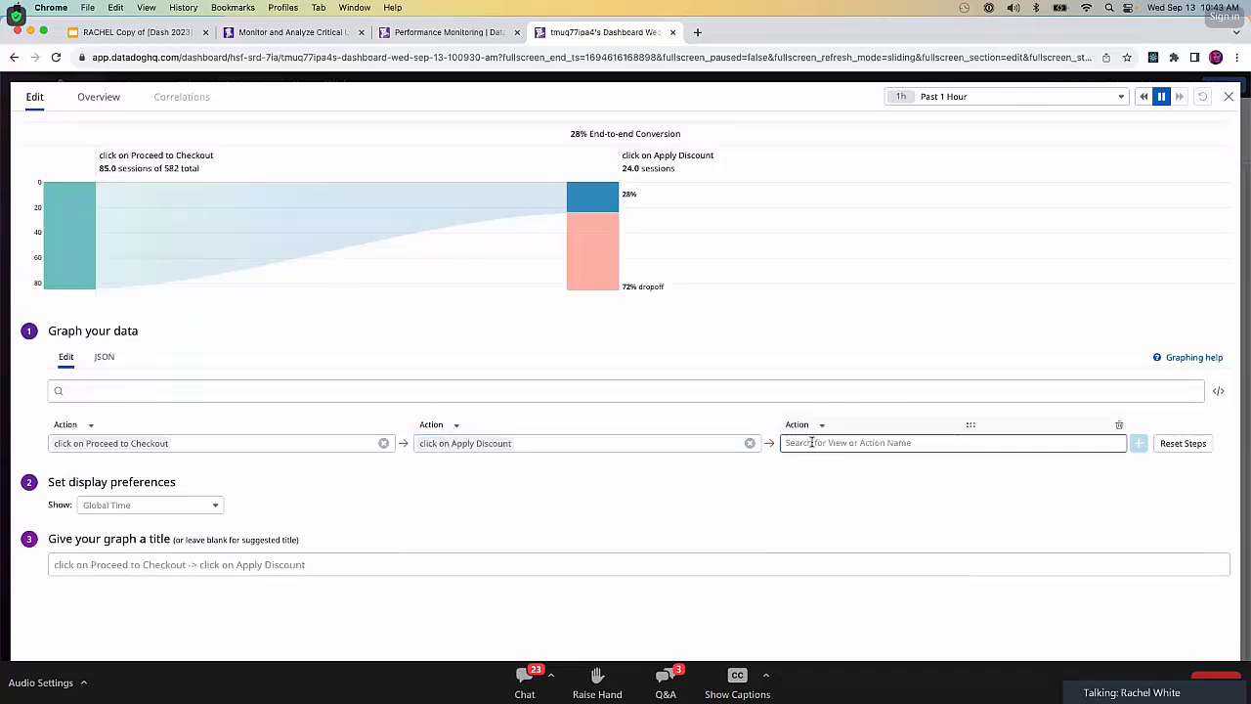
pyautogui.write('Successful')
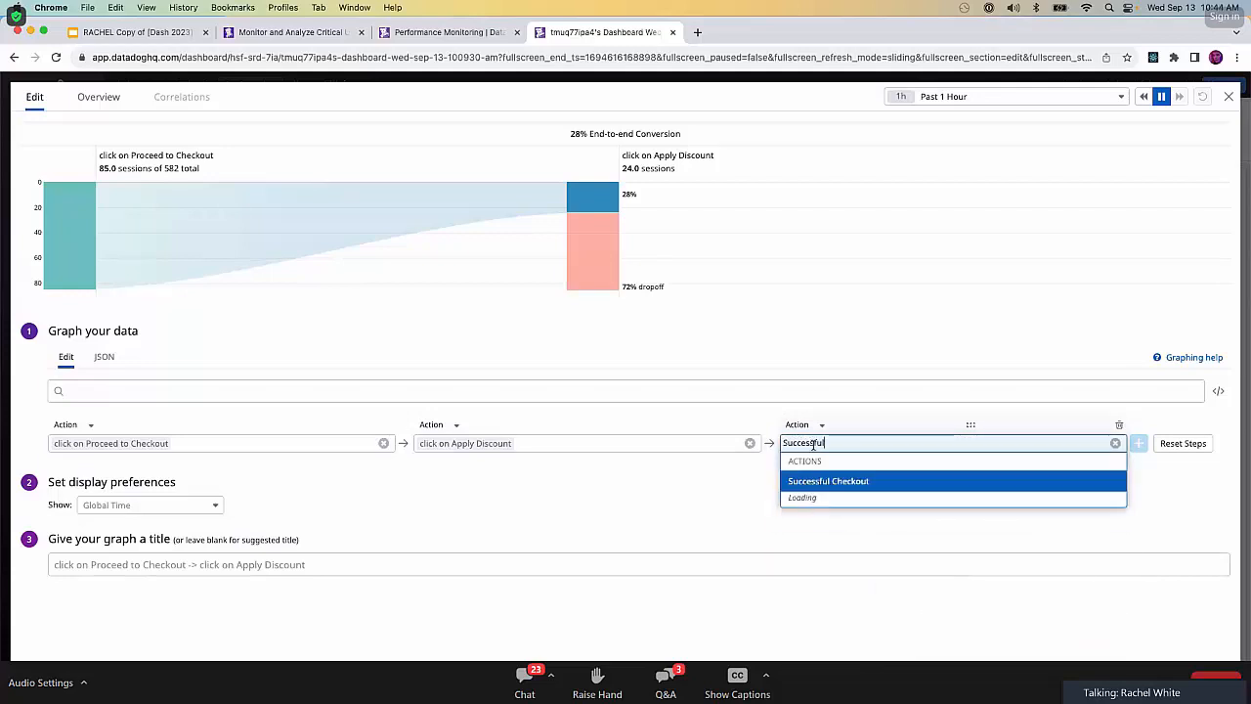
pyautogui.click(856, 492)
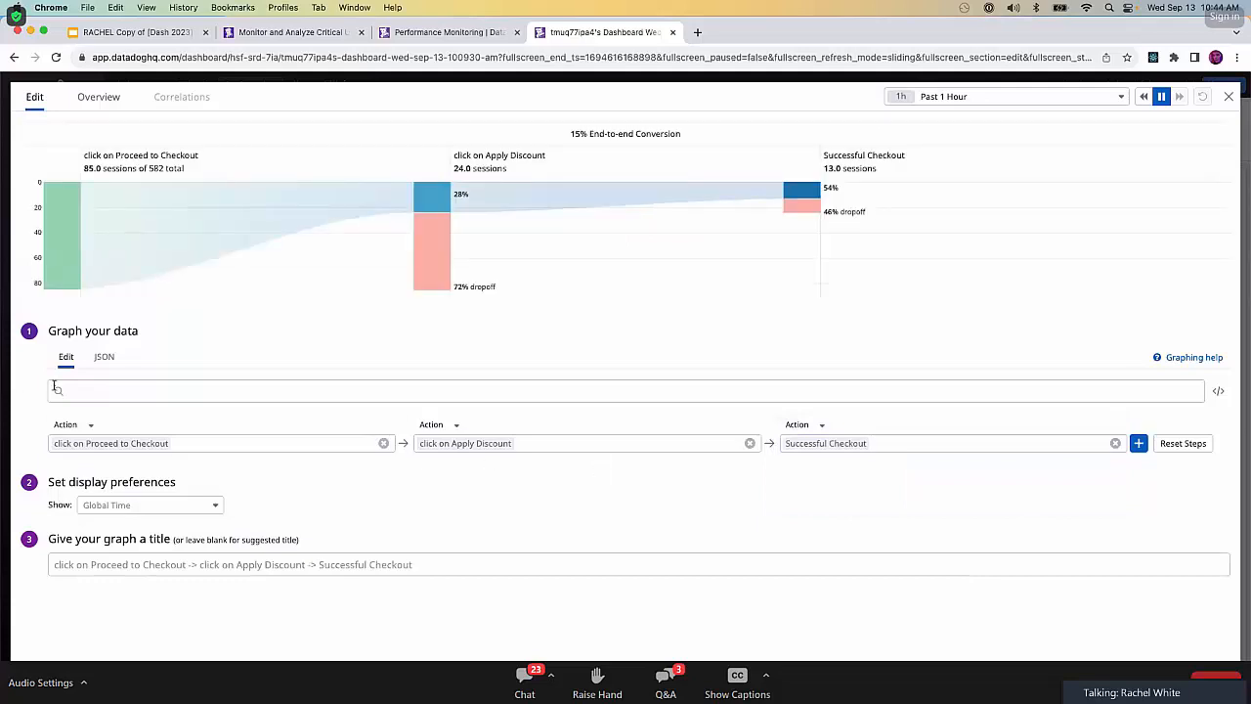
# Title the funnel graph "Discount Code Conversions", leave its search query empty, and save the widget to the dashboard.
pyautogui.click(113, 389)
pyautogui.write('Discount Code')
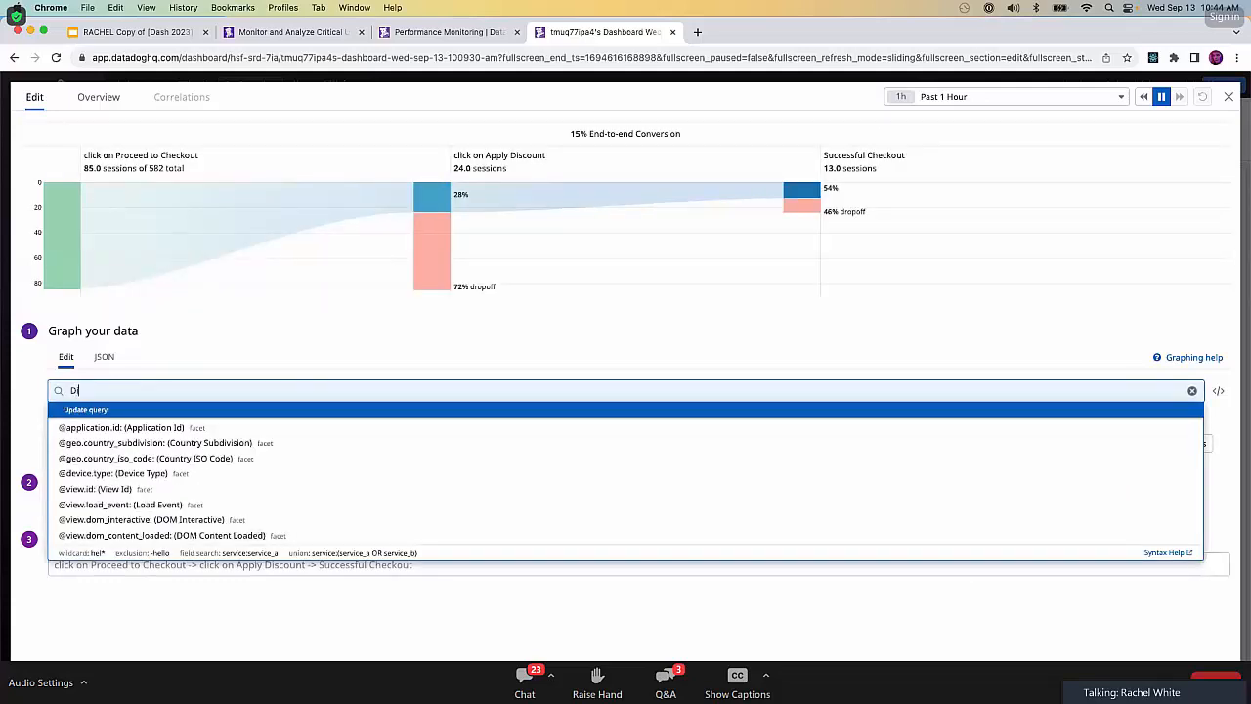
pyautogui.write(' Con')
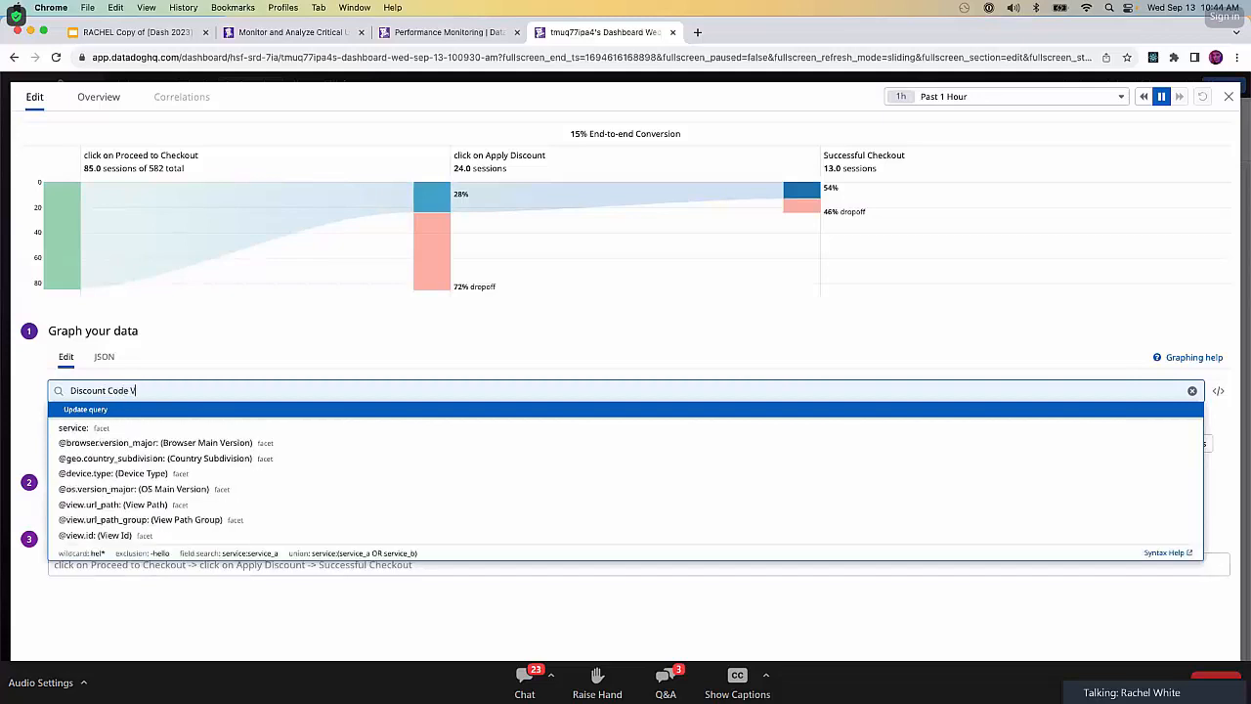
pyautogui.write('versions')
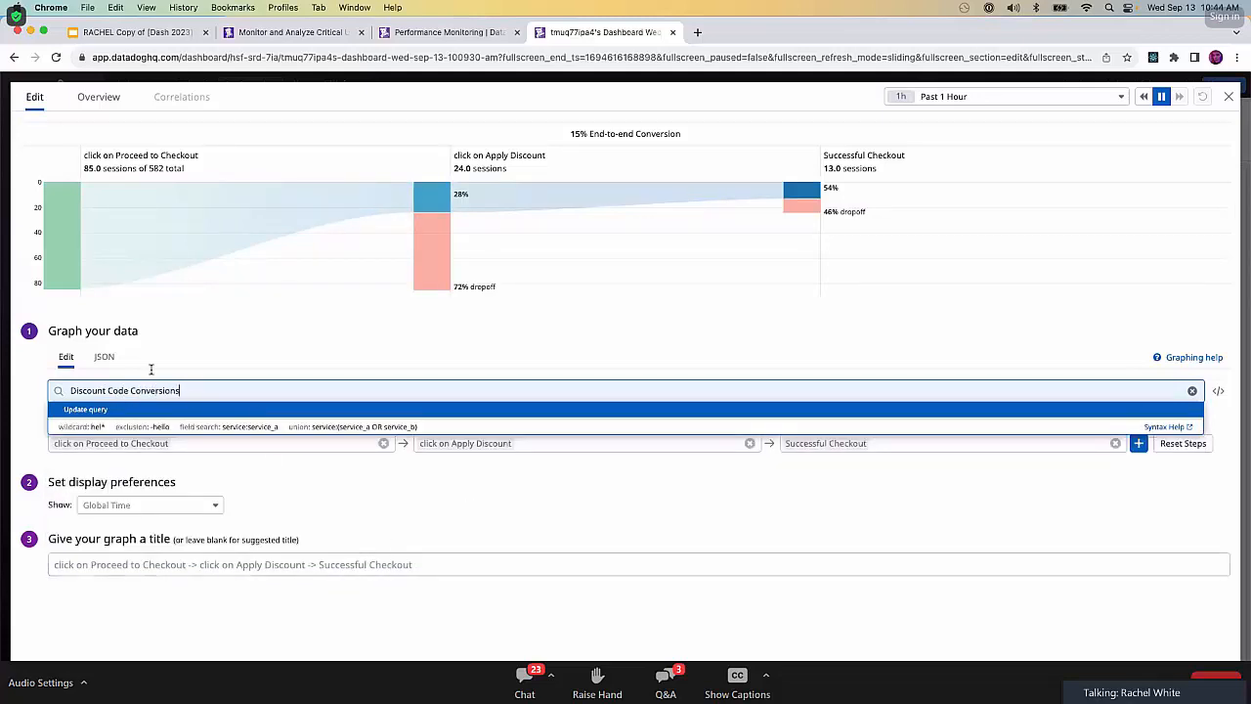
pyautogui.tripleClick(202, 387)
pyautogui.hotkey('ctrl', 'c')
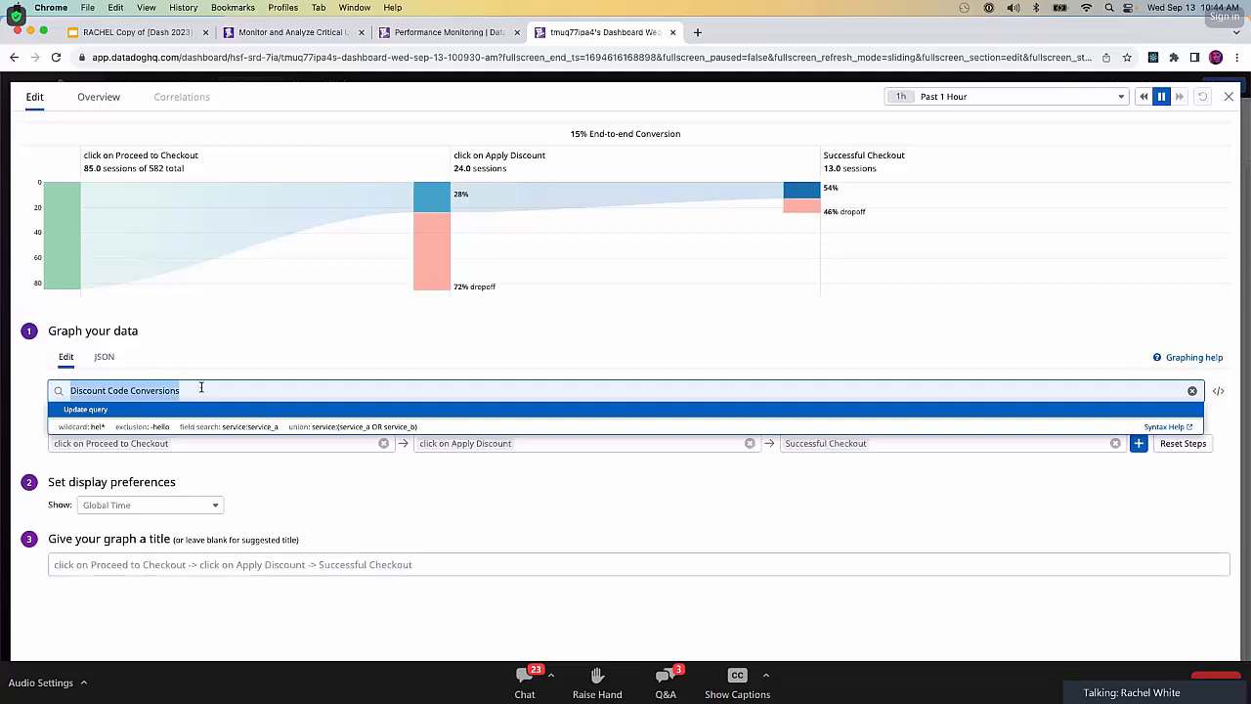
pyautogui.press('BackSpace')
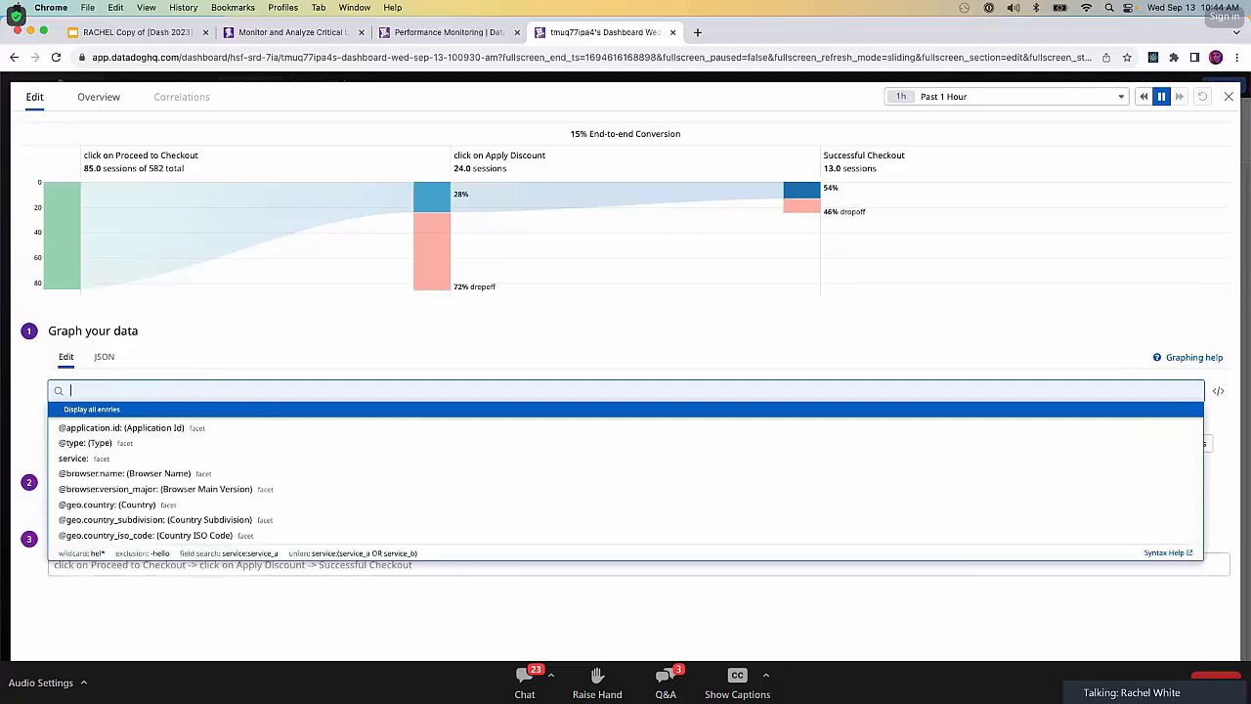
pyautogui.click(810, 367)
pyautogui.click(290, 571)
pyautogui.hotkey('ctrl', 'v')
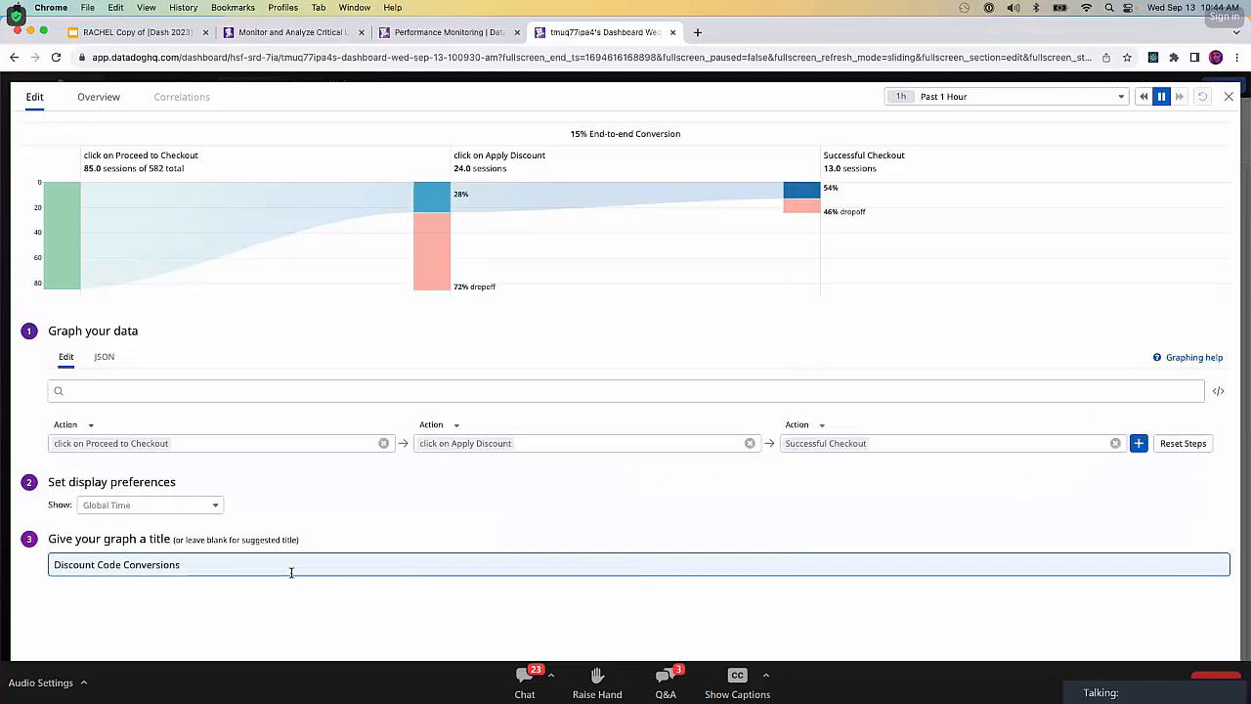
pyautogui.click(669, 615)
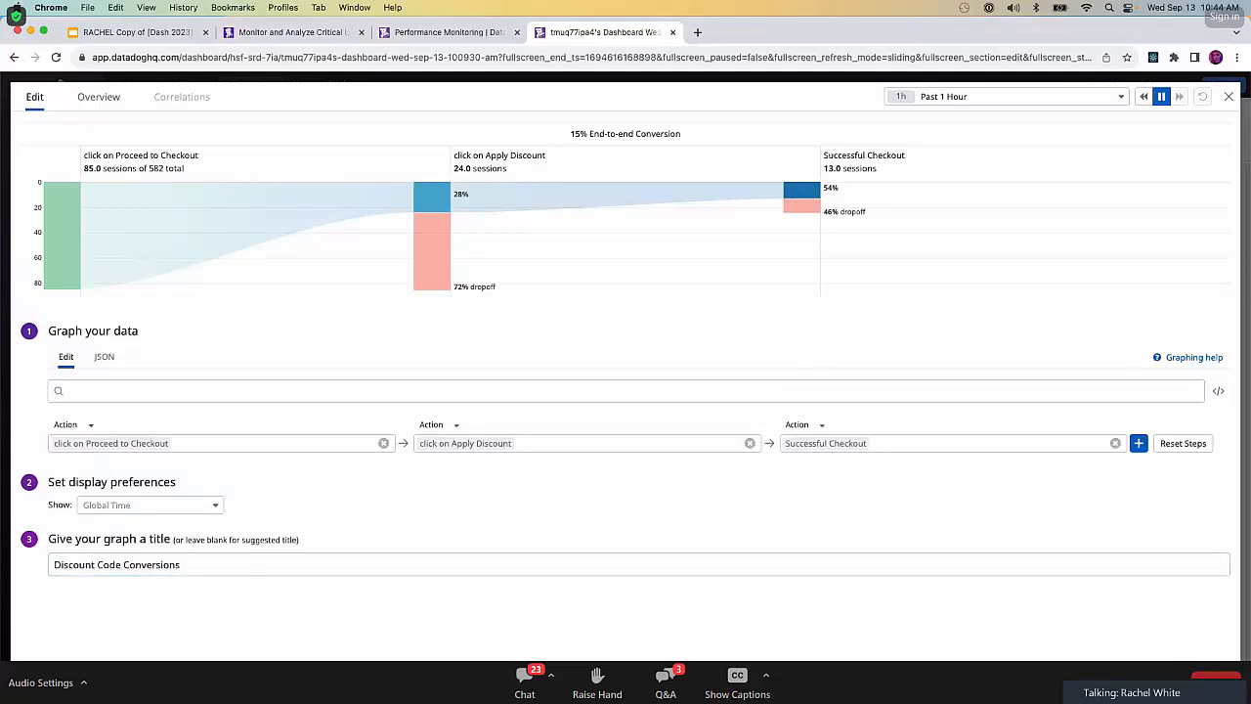
pyautogui.click(1208, 681)
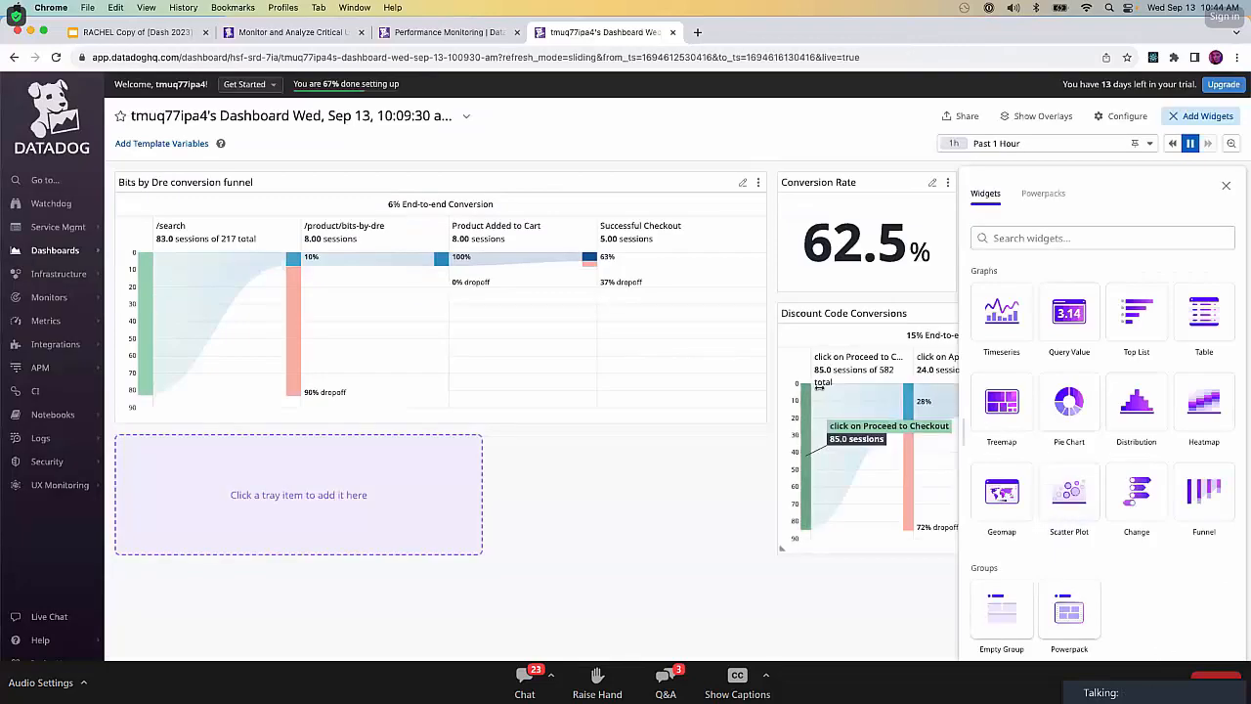
# Rearrange the dashboard so a narrower Bits by Dre funnel sits beside Conversion Rate, with a wider Discount Code Conversions funnel beneath Conversion Rate.
pyautogui.click(1227, 186)
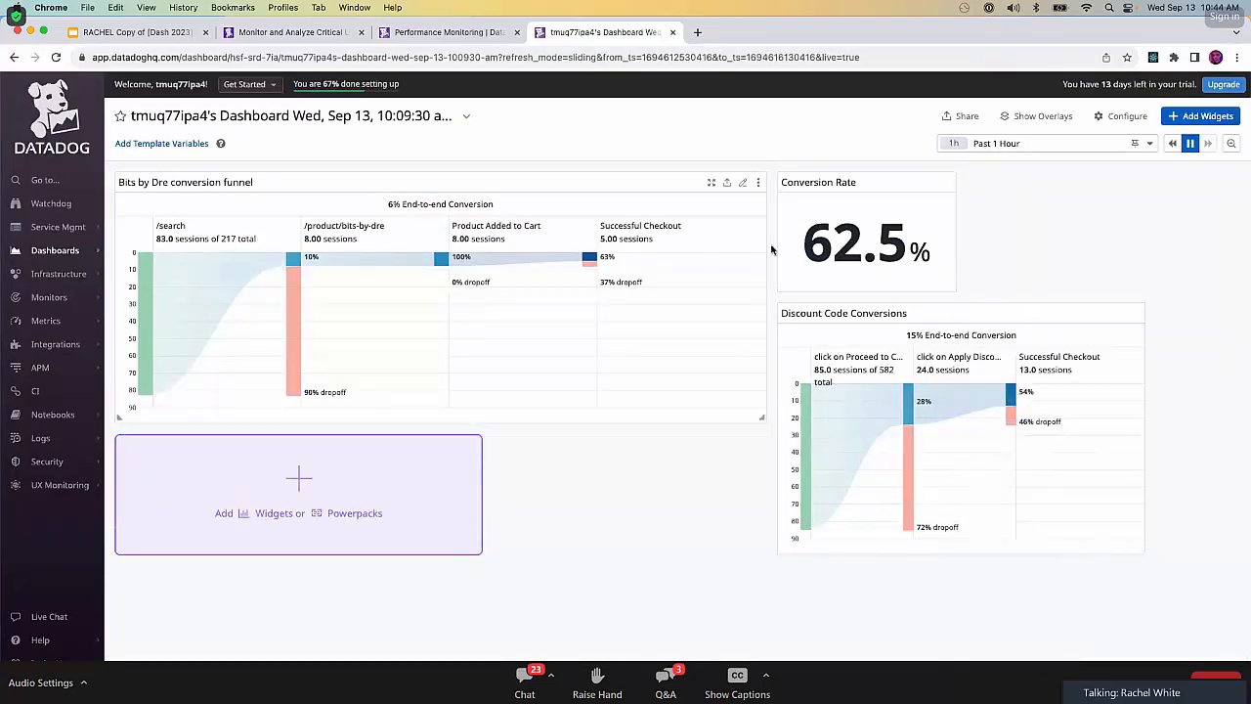
pyautogui.moveTo(761, 418); pyautogui.dragTo(587, 418)
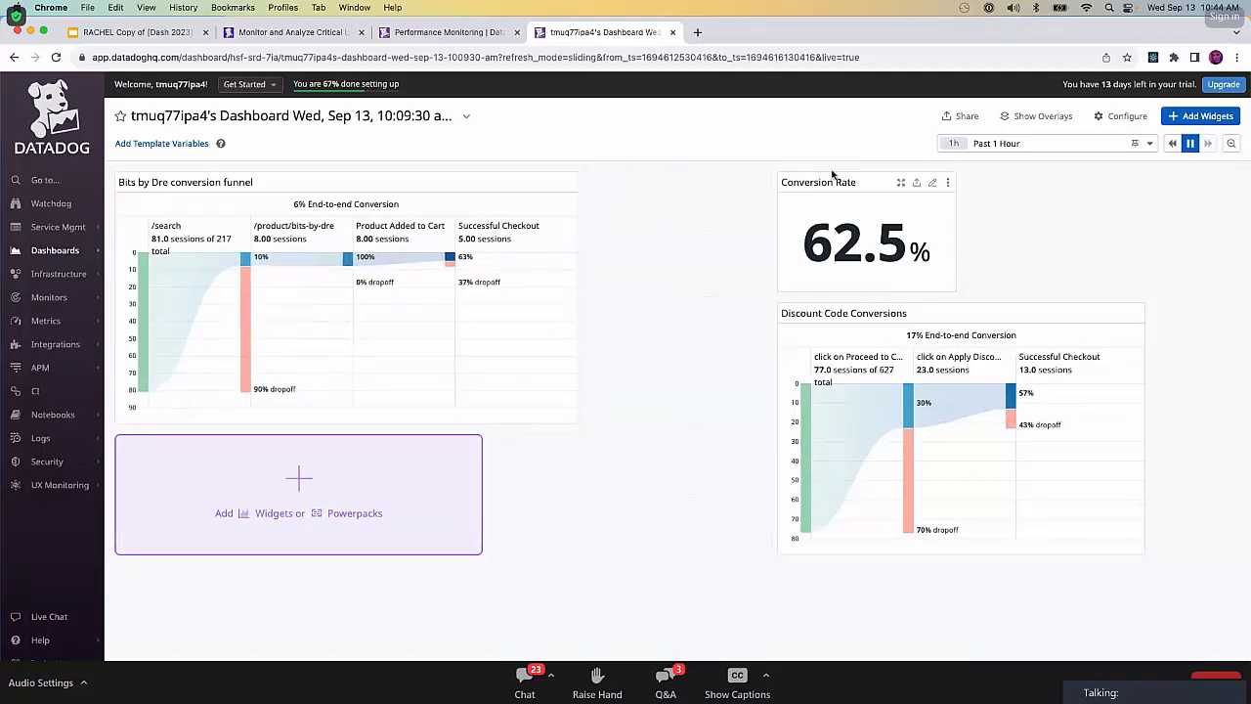
pyautogui.moveTo(922, 176); pyautogui.dragTo(653, 180)
pyautogui.moveTo(852, 178); pyautogui.dragTo(662, 307)
pyautogui.moveTo(954, 550); pyautogui.dragTo(1149, 545)
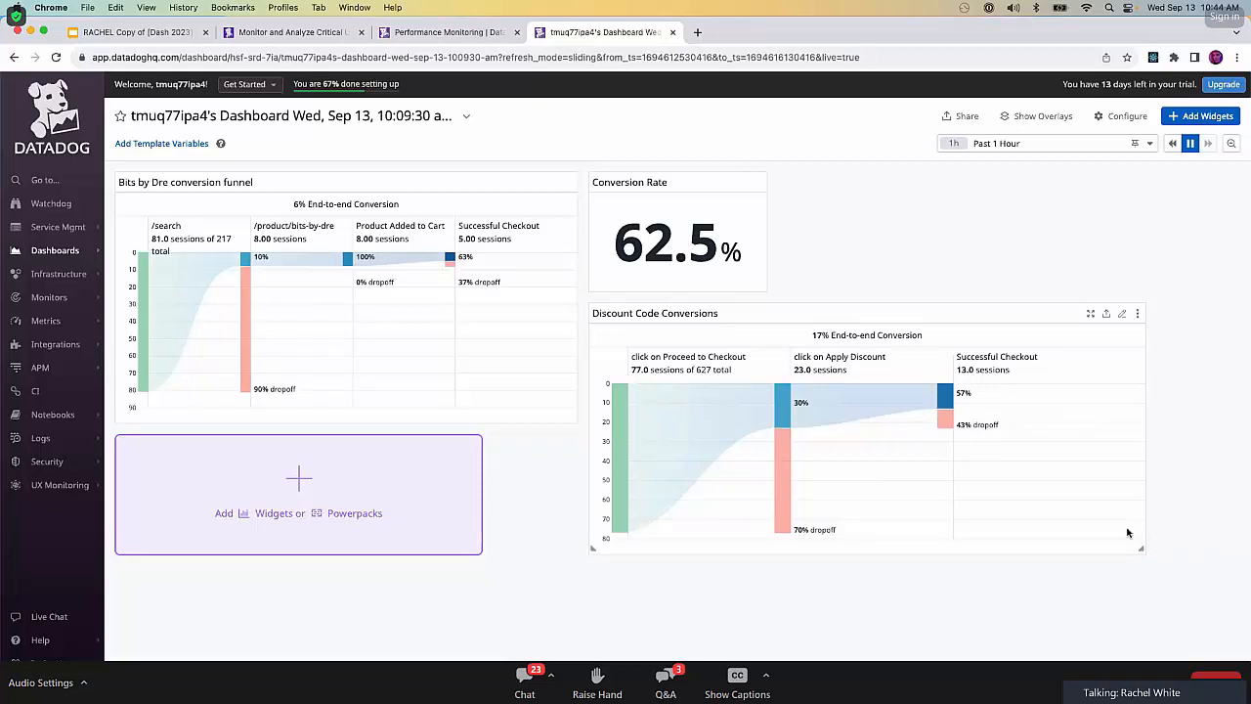
# View the funnel analysis for the Successful Checkout step of Discount Code Conversions and close it.
pyautogui.moveTo(800, 404)
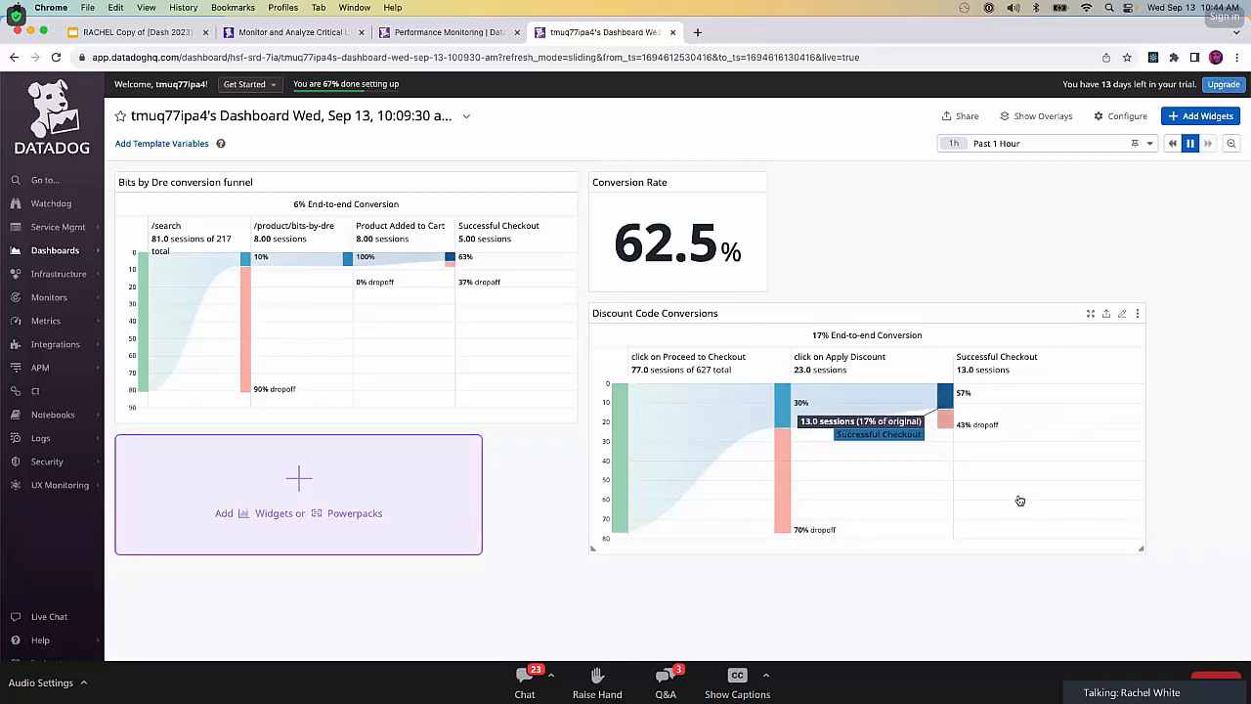
pyautogui.click(801, 404)
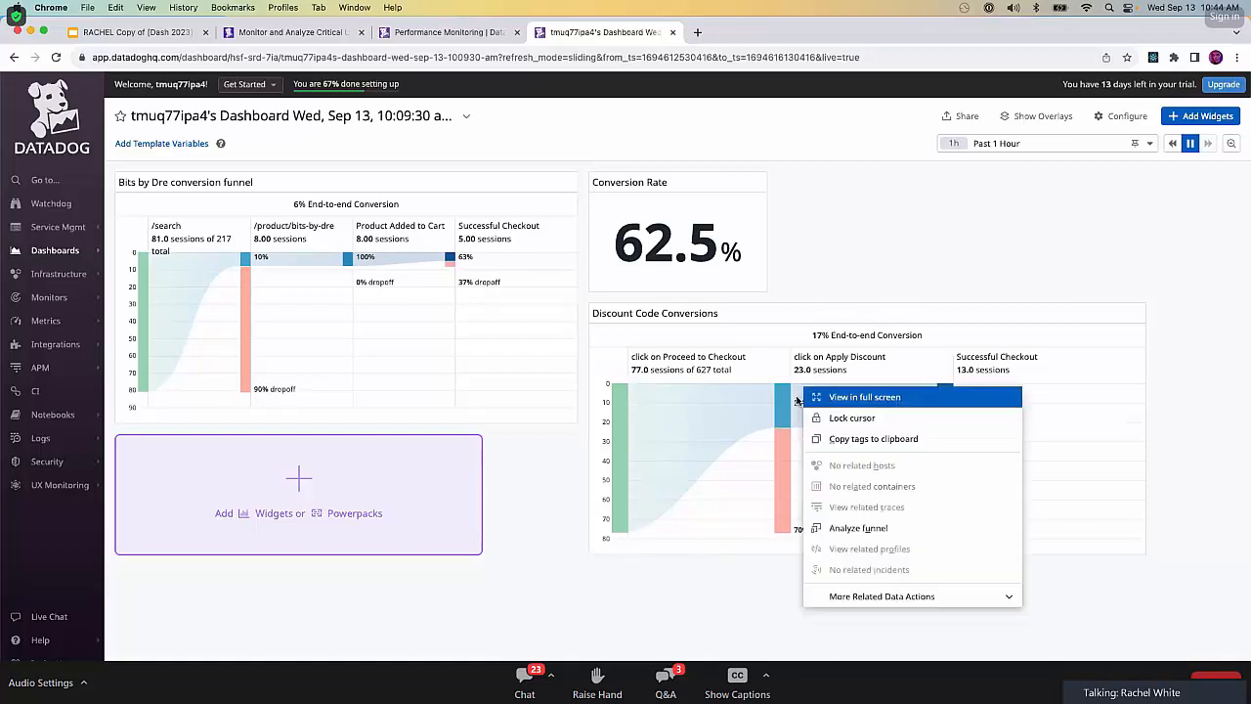
pyautogui.click(838, 527)
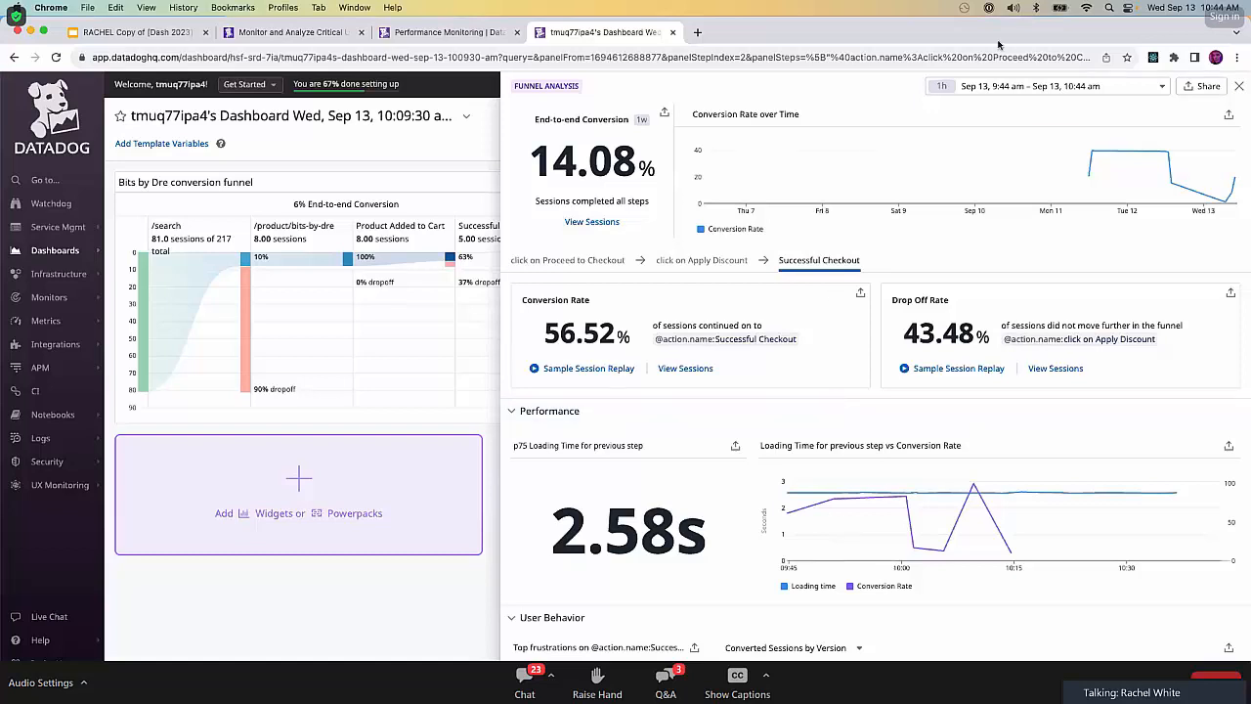
pyautogui.click(1240, 86)
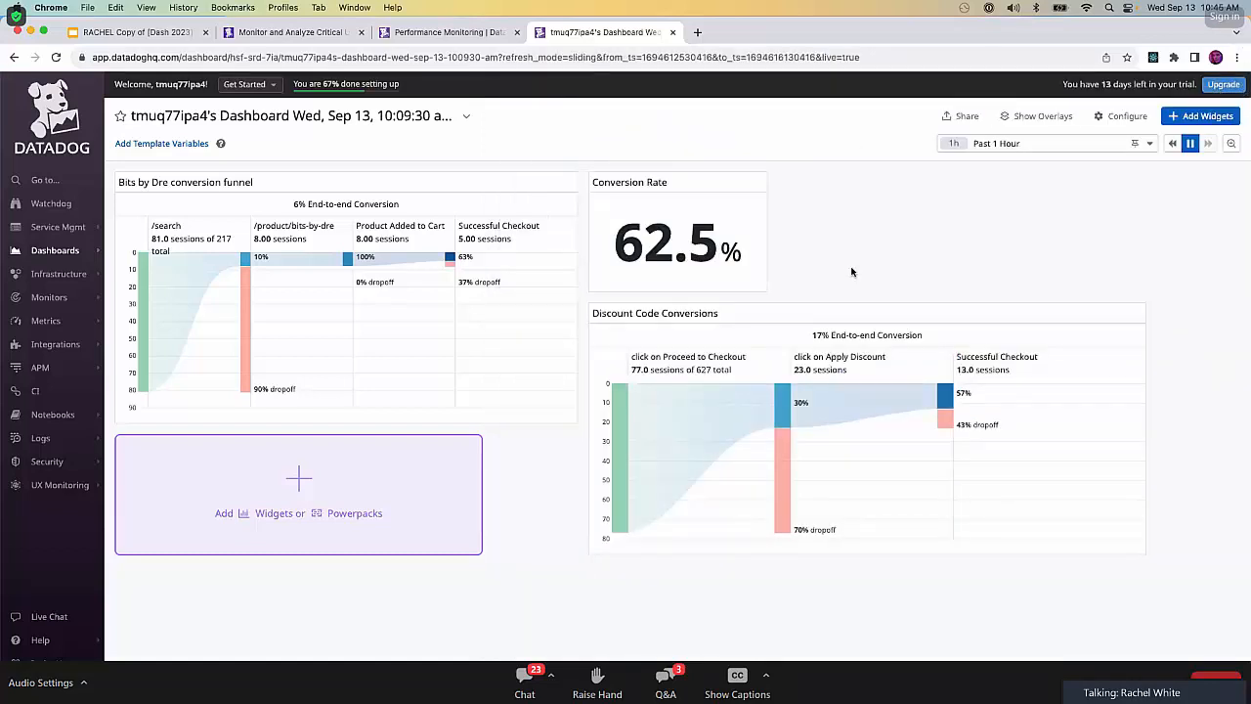
# Reopen the Successful Checkout funnel analysis and examine its conversion rate, loading time and converted sessions by version.
pyautogui.click(820, 400)
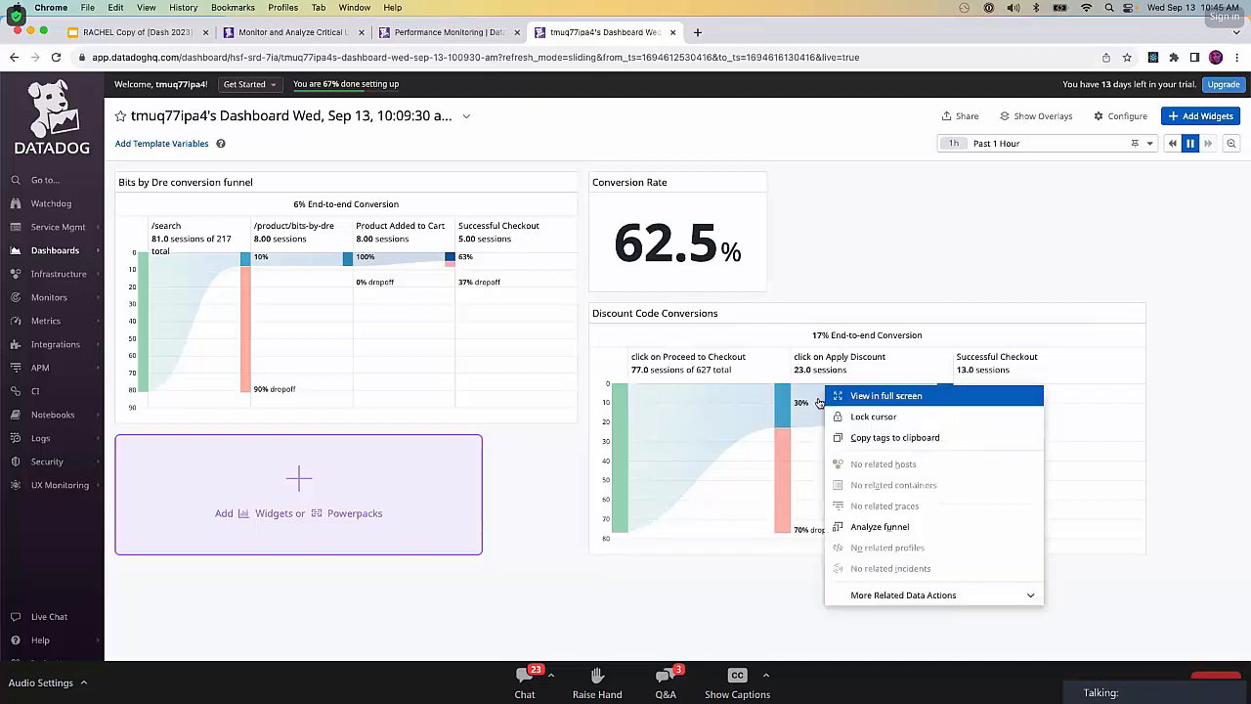
pyautogui.click(856, 519)
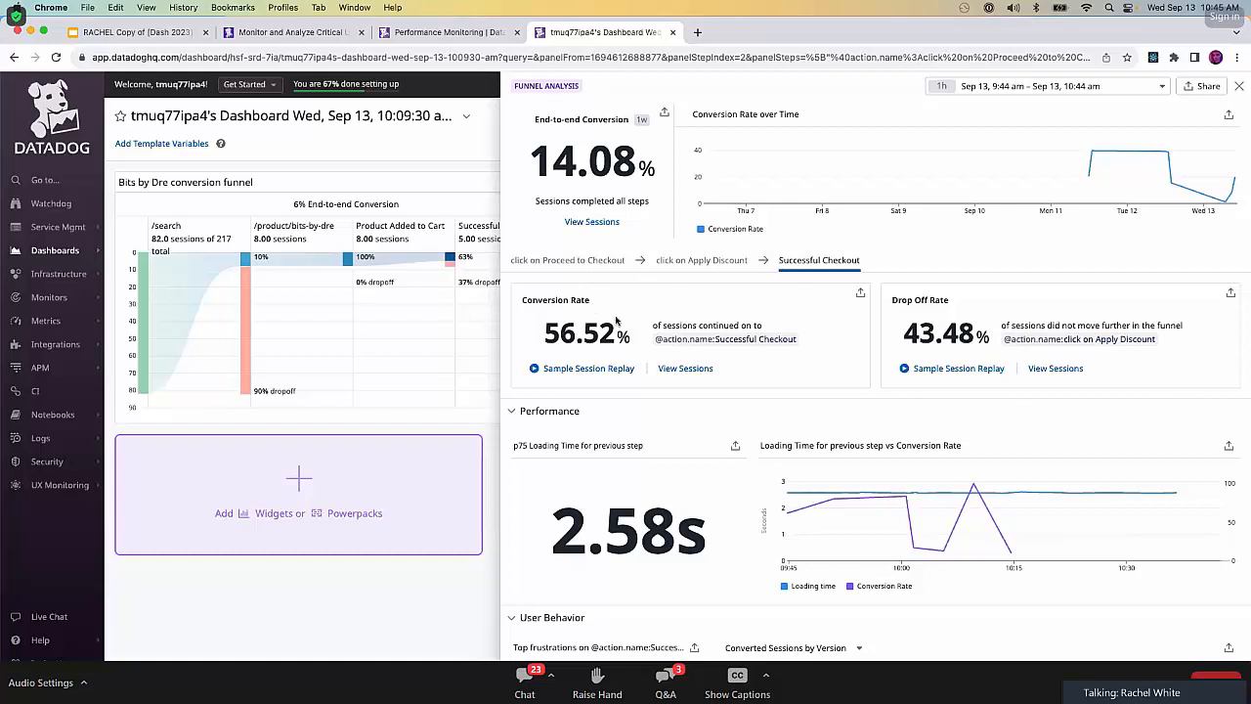
pyautogui.scroll(-3, 725, 475)
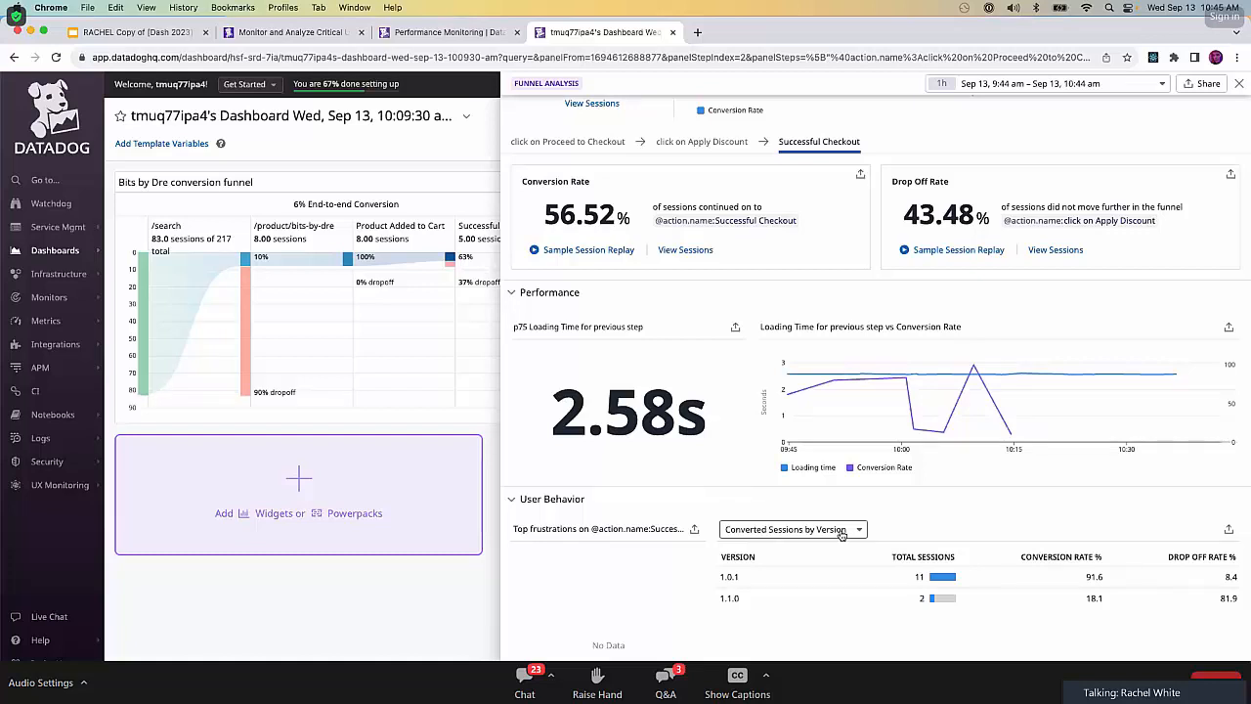
# Copy the Converted Sessions by Version graph to the clipboard and close the funnel analysis.
pyautogui.click(1229, 529)
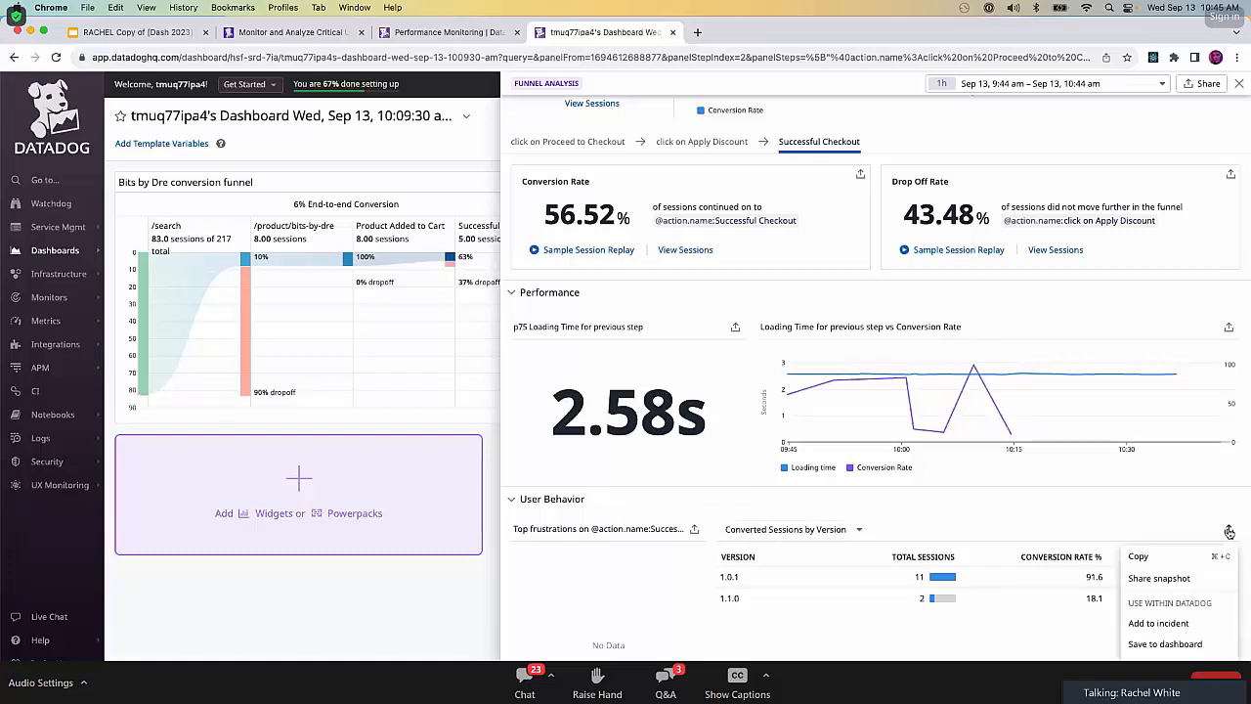
pyautogui.click(1159, 556)
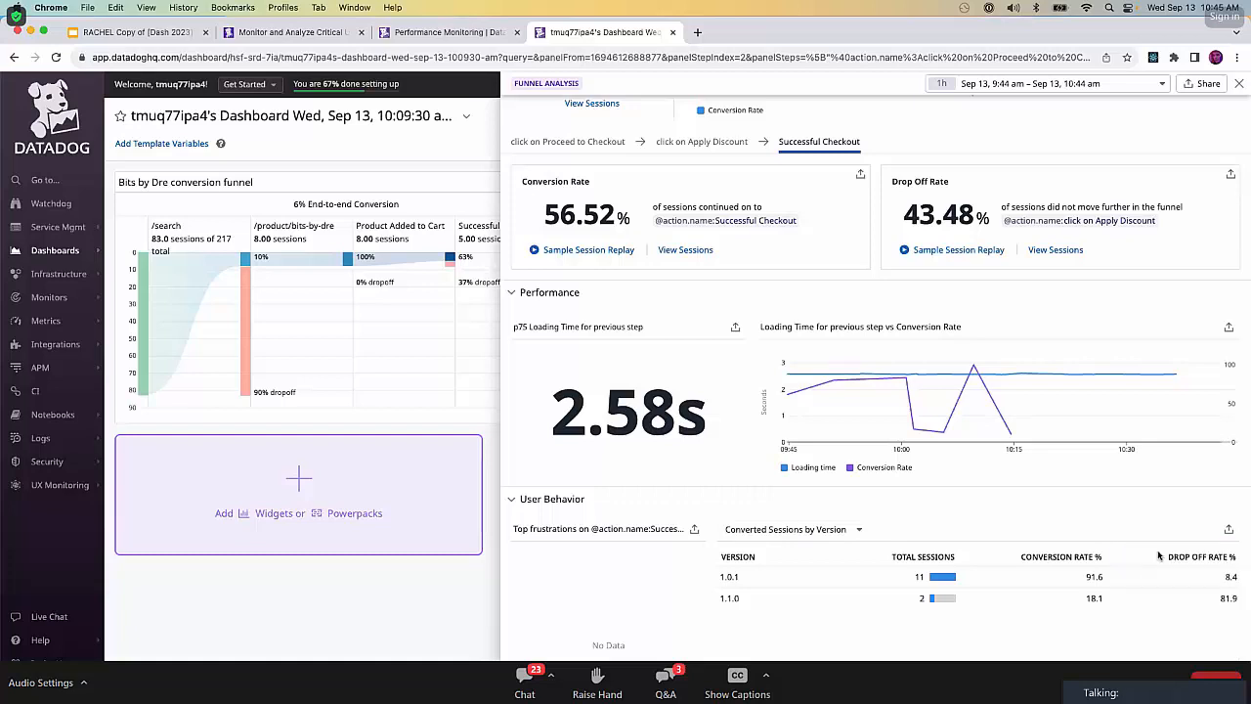
pyautogui.click(1238, 87)
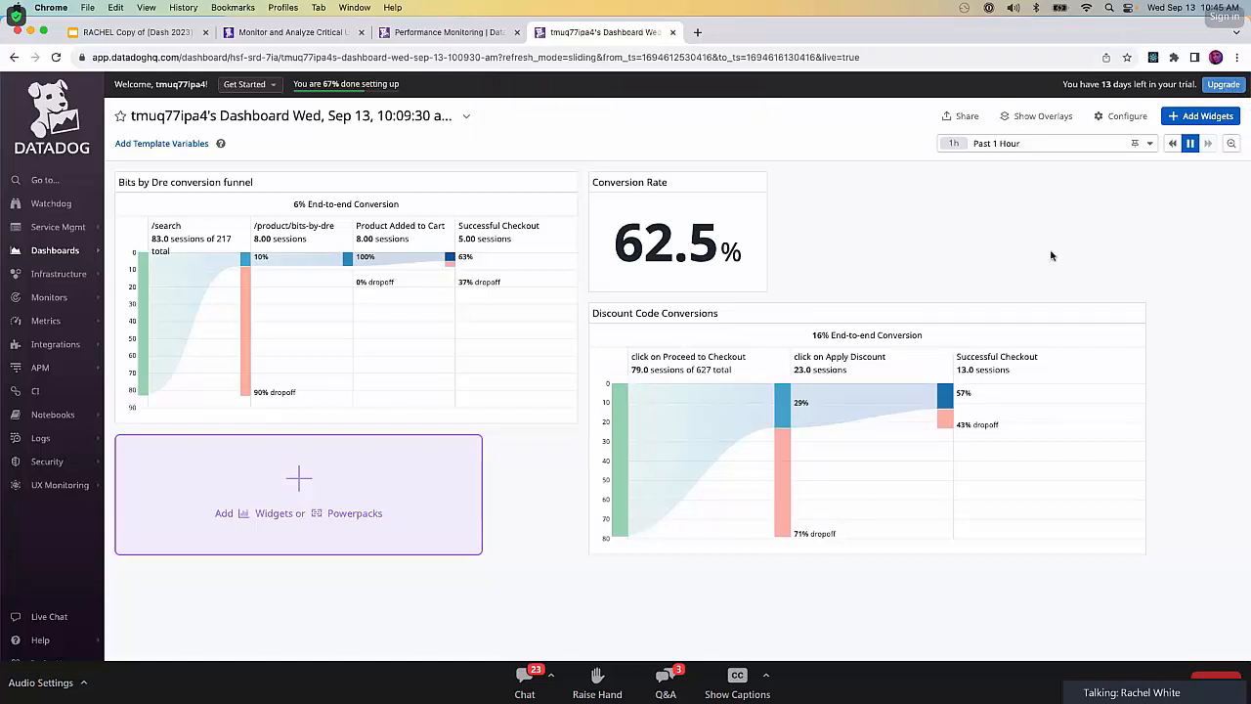
# Copy the Discount Code Conversions widget and export it from the clipboard into a new incident declaration.
pyautogui.moveTo(393, 280)
pyautogui.click(1105, 316)
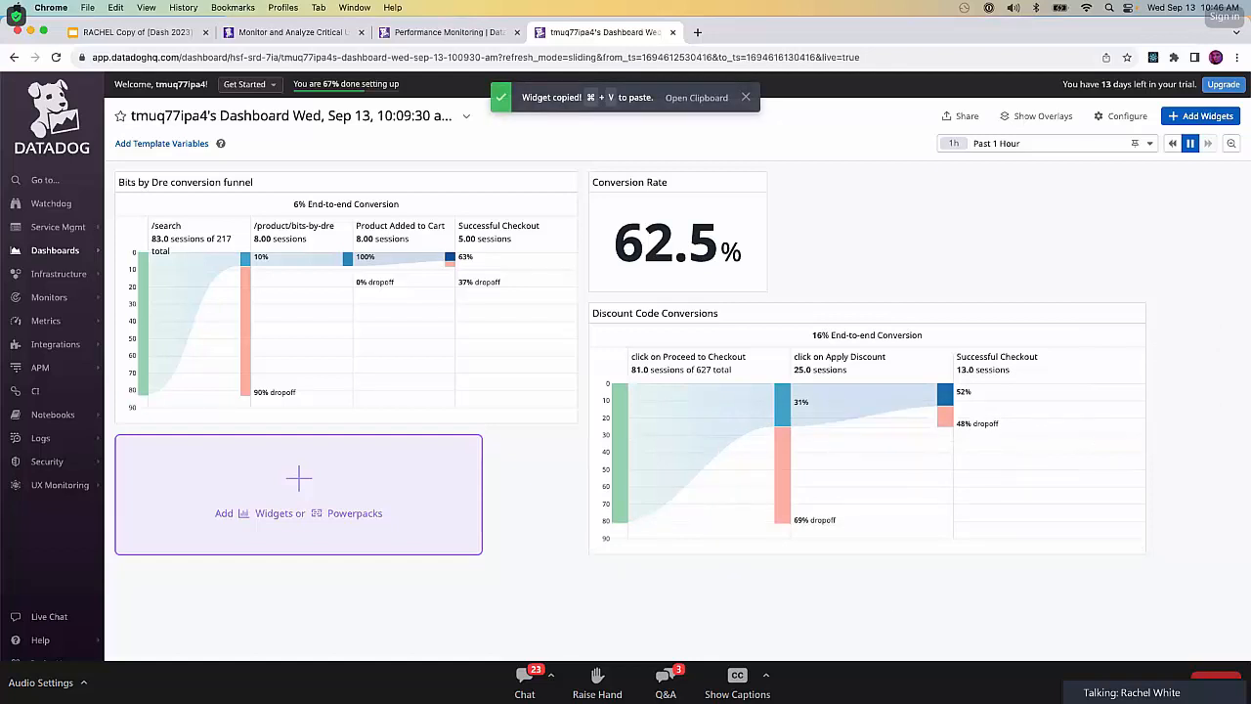
pyautogui.press('super+shift+k')
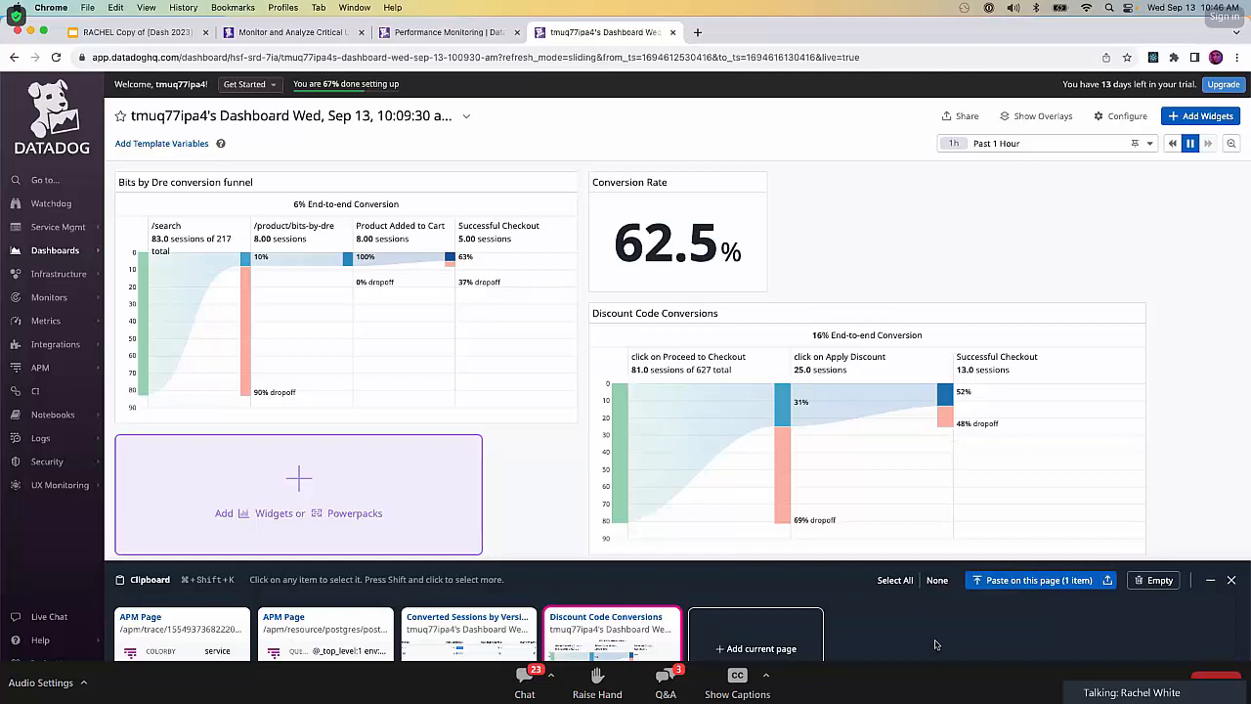
pyautogui.click(1108, 579)
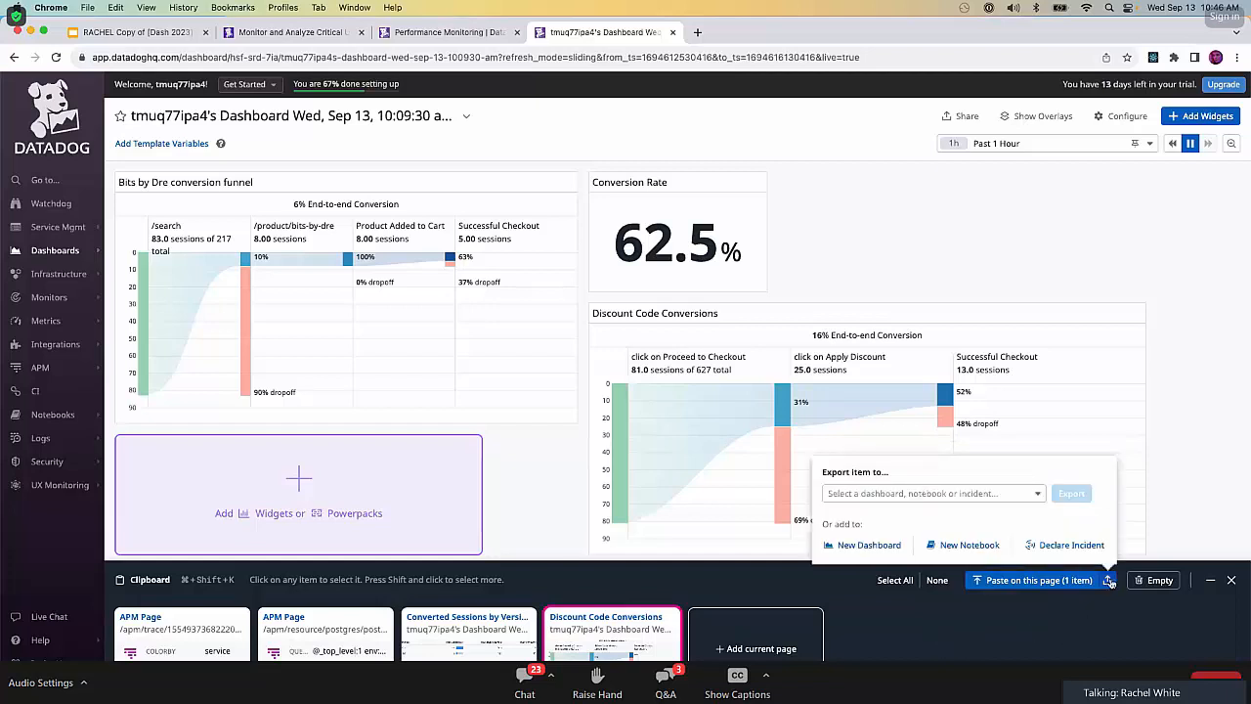
pyautogui.click(1068, 545)
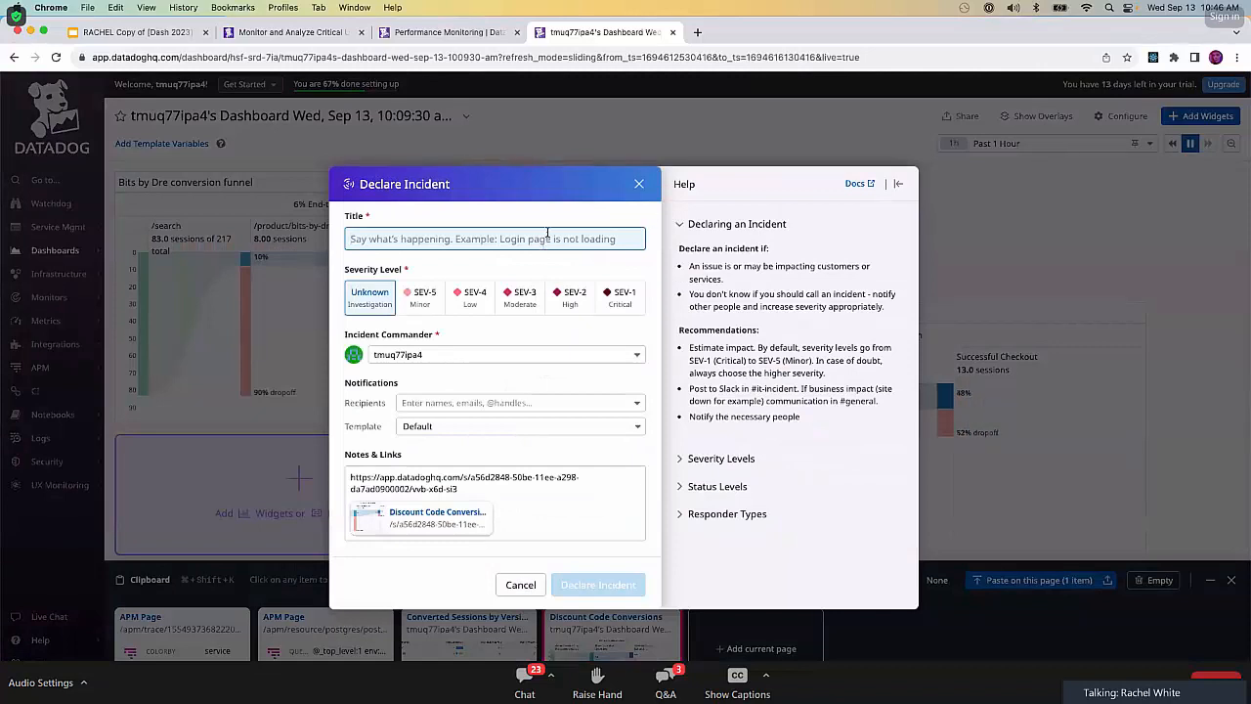
# Title the incident "Discount Codes Don't Work", set its severity to SEV-1 Critical, and declare it.
pyautogui.write('Discount Codes Doen')
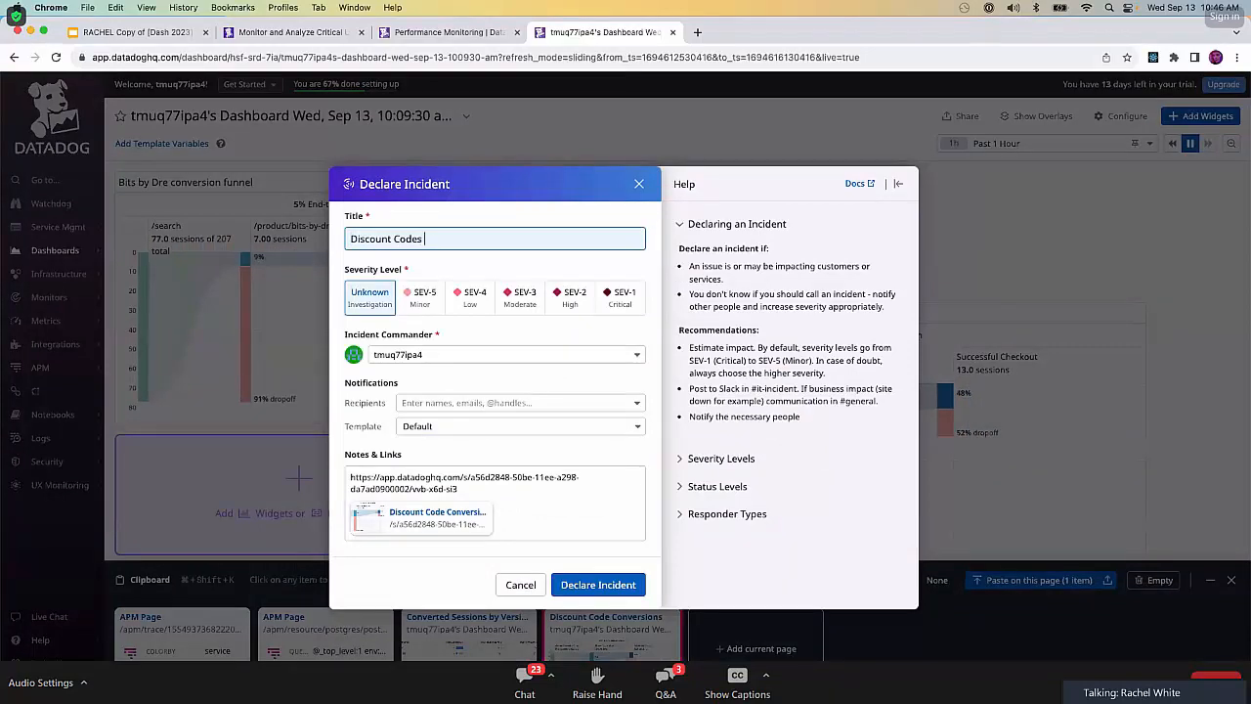
pyautogui.press('BackSpace')
pyautogui.press('BackSpace')
pyautogui.write("n't Work")
pyautogui.click(619, 297)
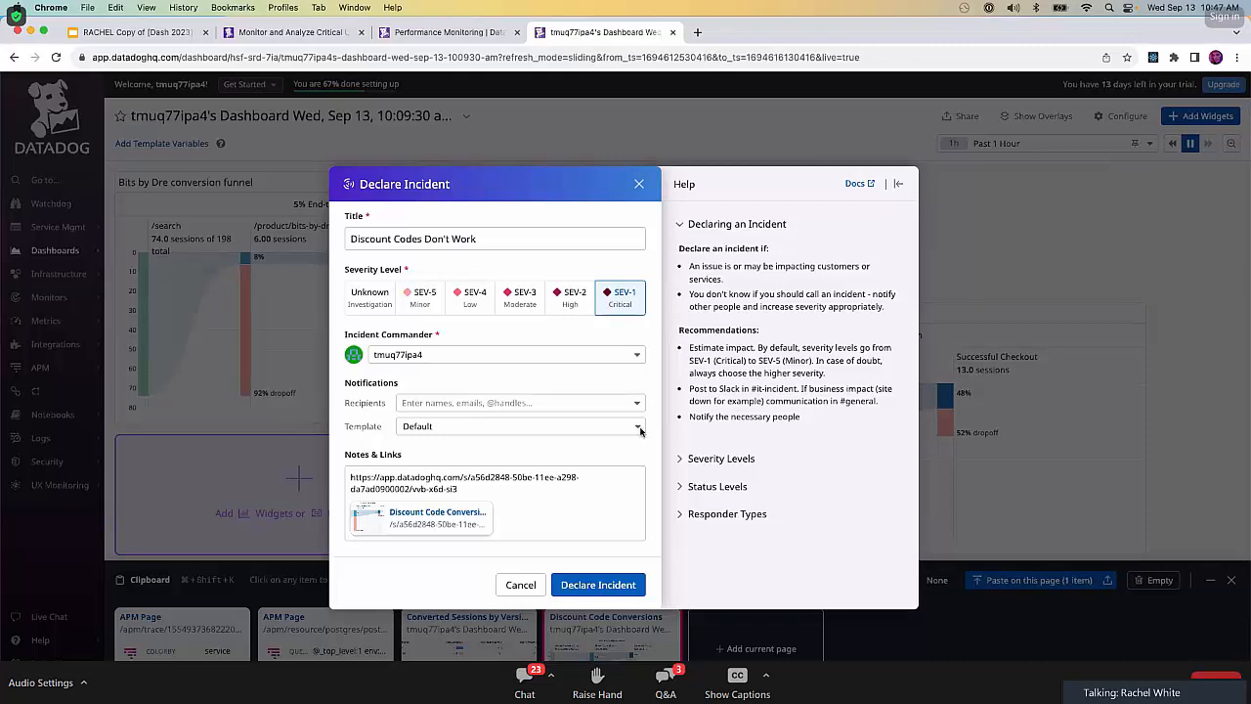
pyautogui.click(590, 581)
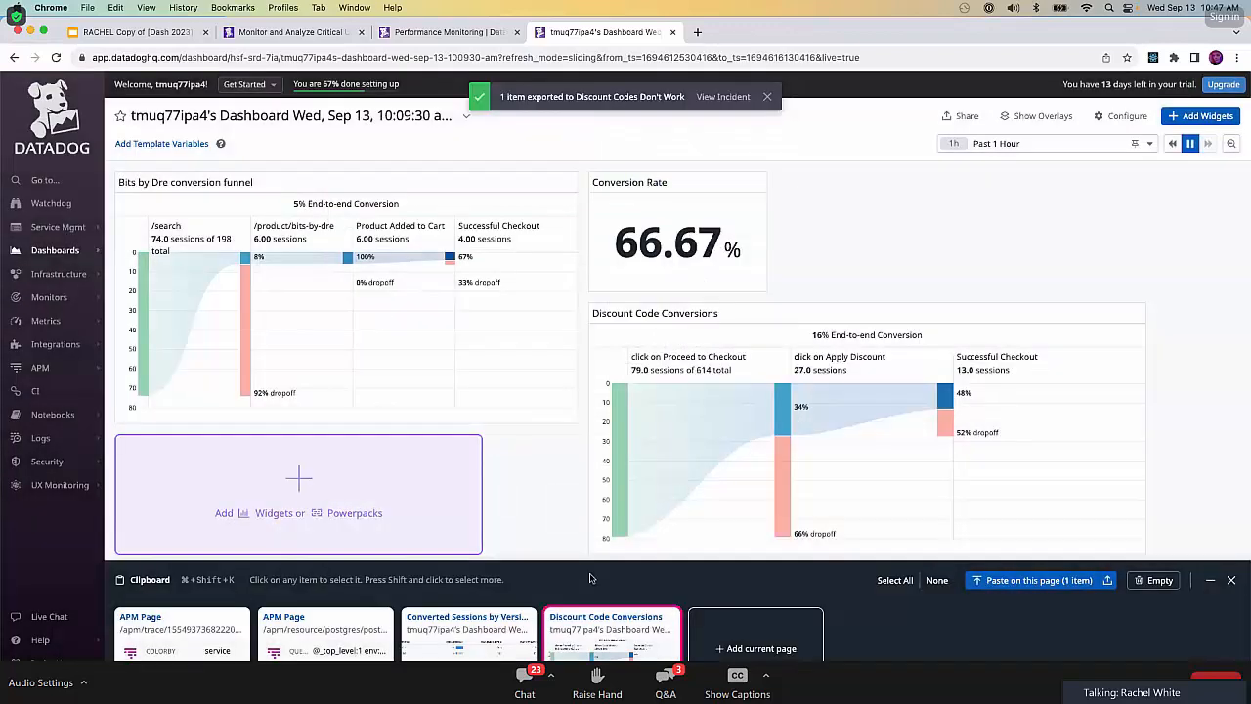
# Empty the clipboard, and close the dashboard and Performance Monitoring pages to return to the lab.
pyautogui.click(1154, 580)
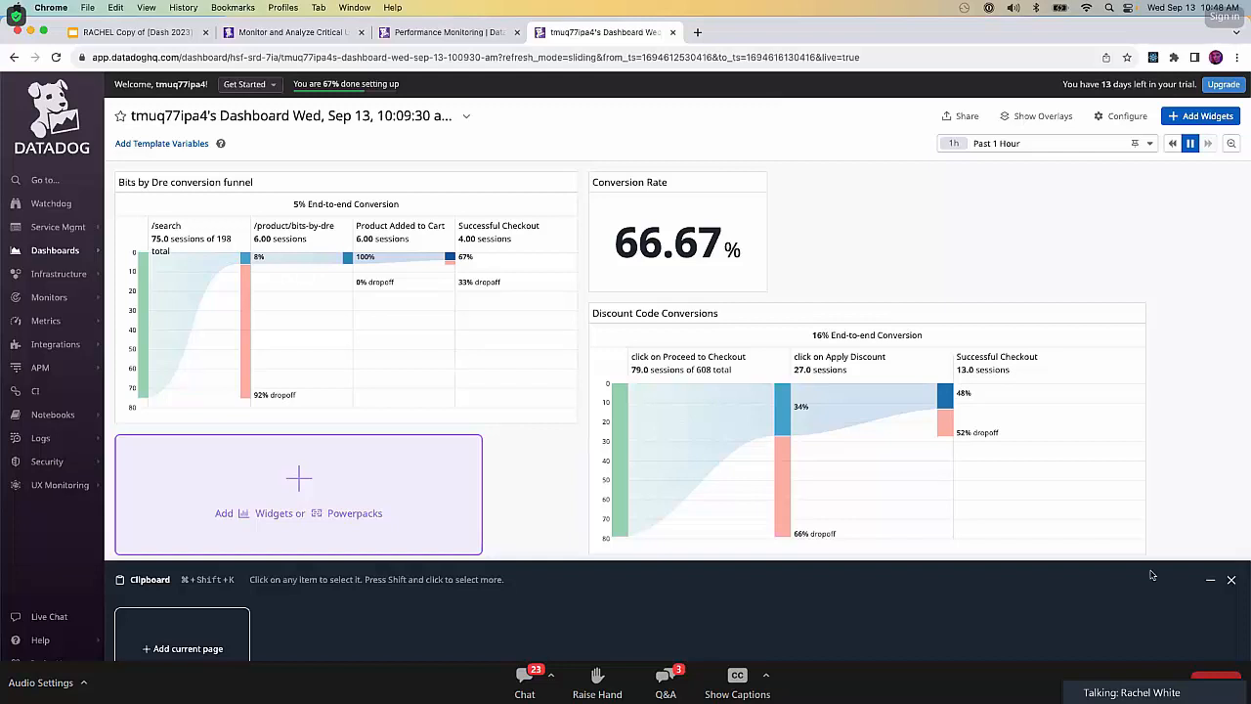
pyautogui.click(673, 32)
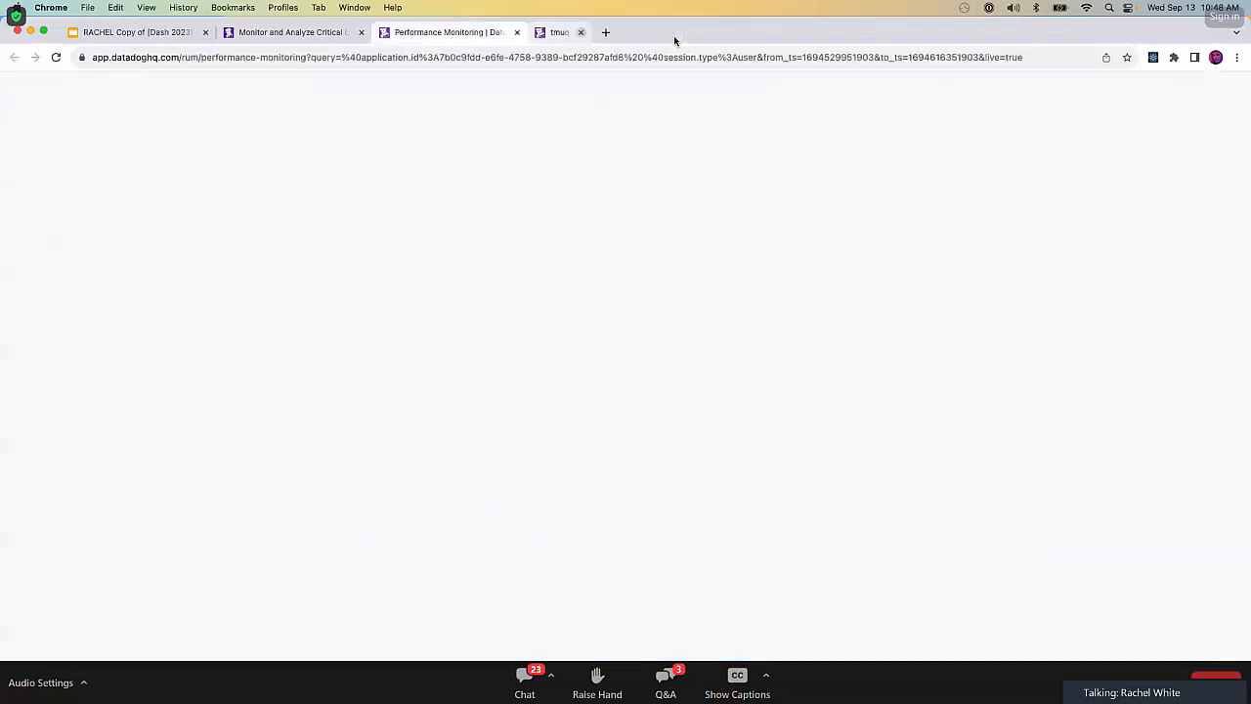
pyautogui.click(513, 32)
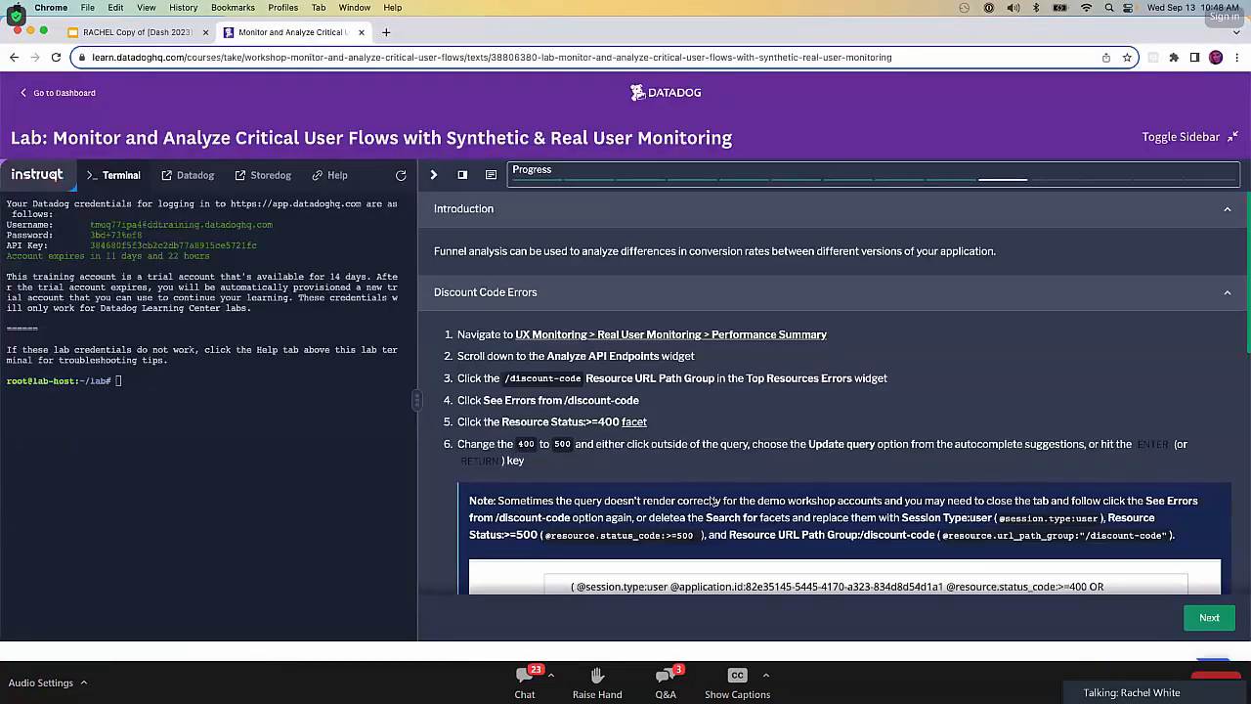
# Advance to the lab's Pop Quiz and submit the answer "RUM can be used to create funnels that monitor common user journeys".
pyautogui.scroll(-10, 713, 502)
pyautogui.click(1211, 618)
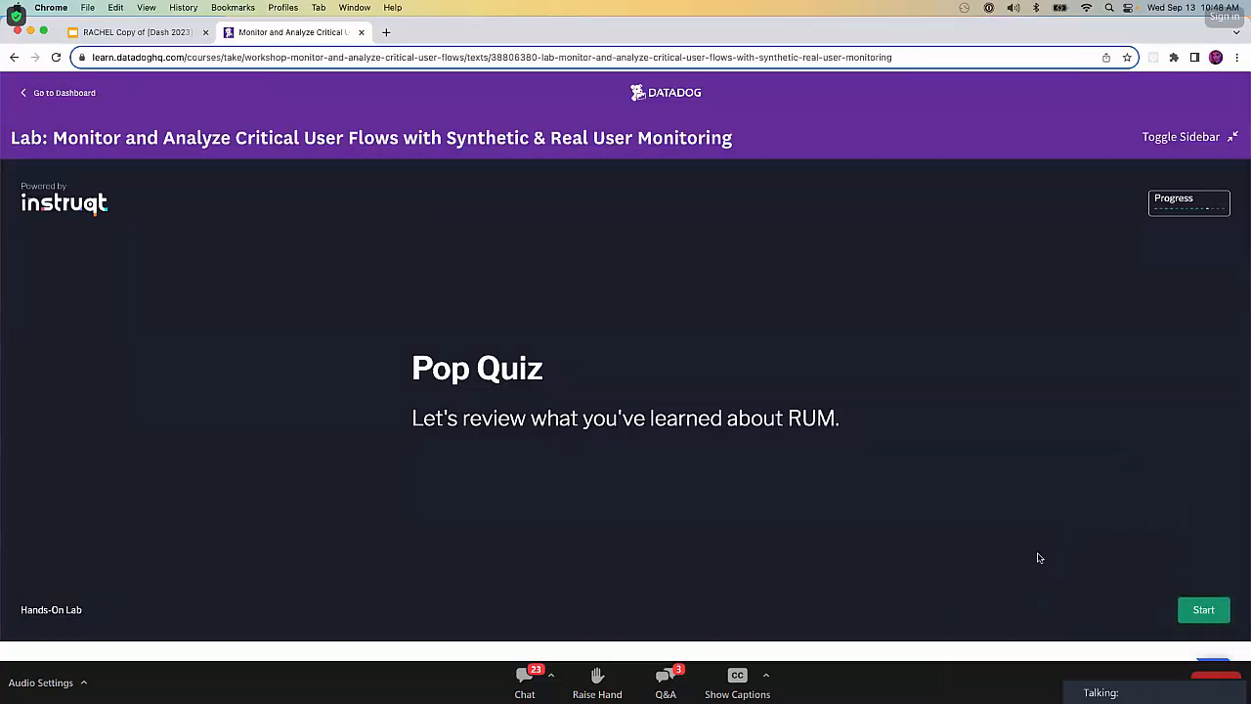
pyautogui.click(1204, 610)
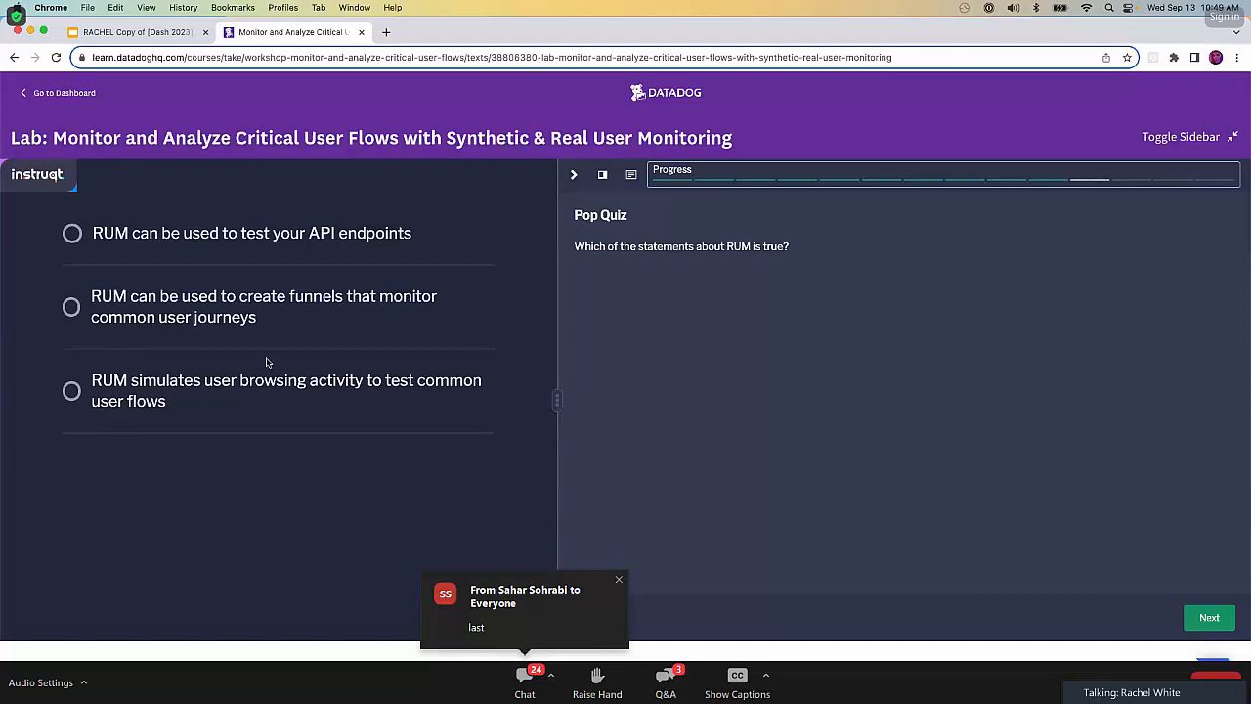
pyautogui.click(71, 307)
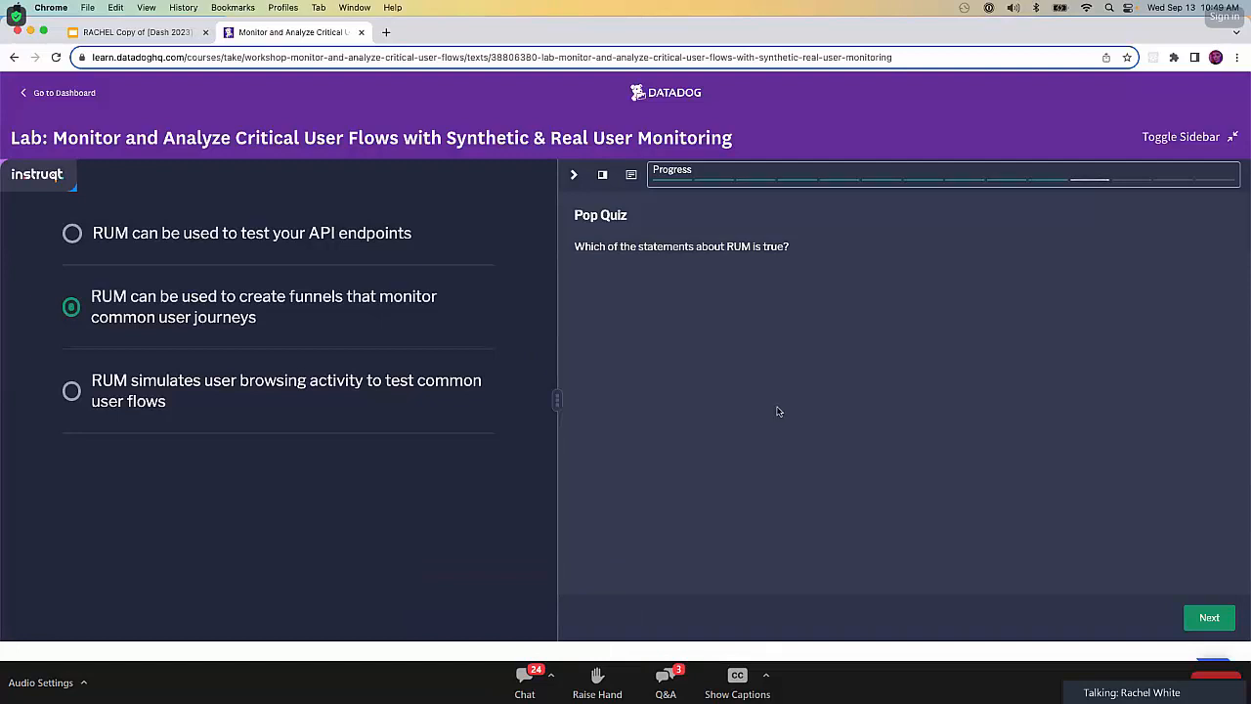
pyautogui.click(1213, 618)
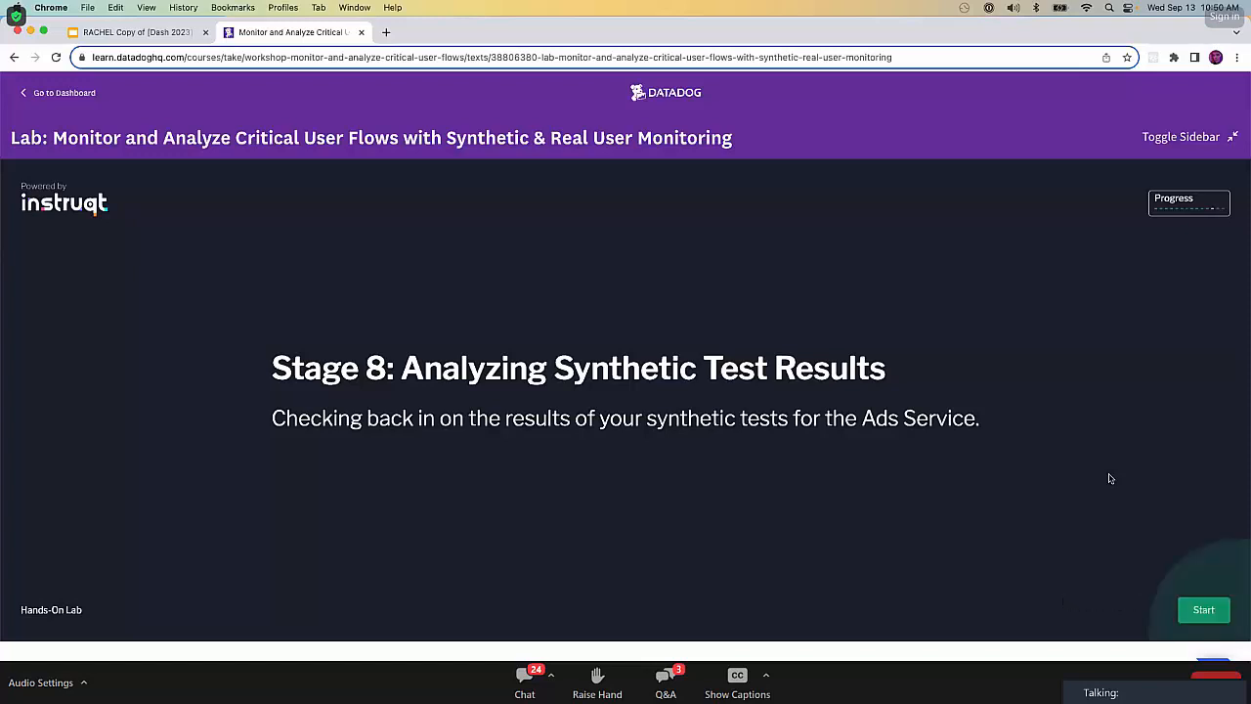
# Start Stage 8: Analyzing Synthetic Test Results, expand the Test Performance instructions, and open the linked Synthetic Tests page.
pyautogui.click(1197, 609)
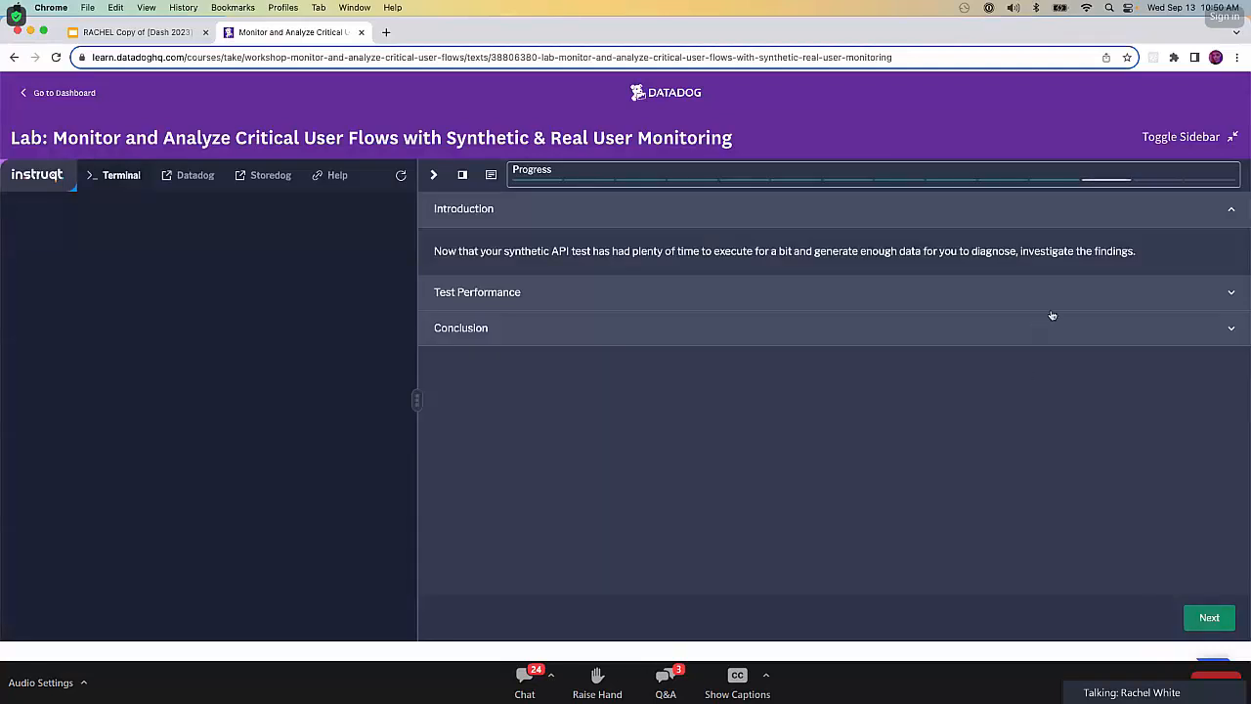
pyautogui.click(1087, 292)
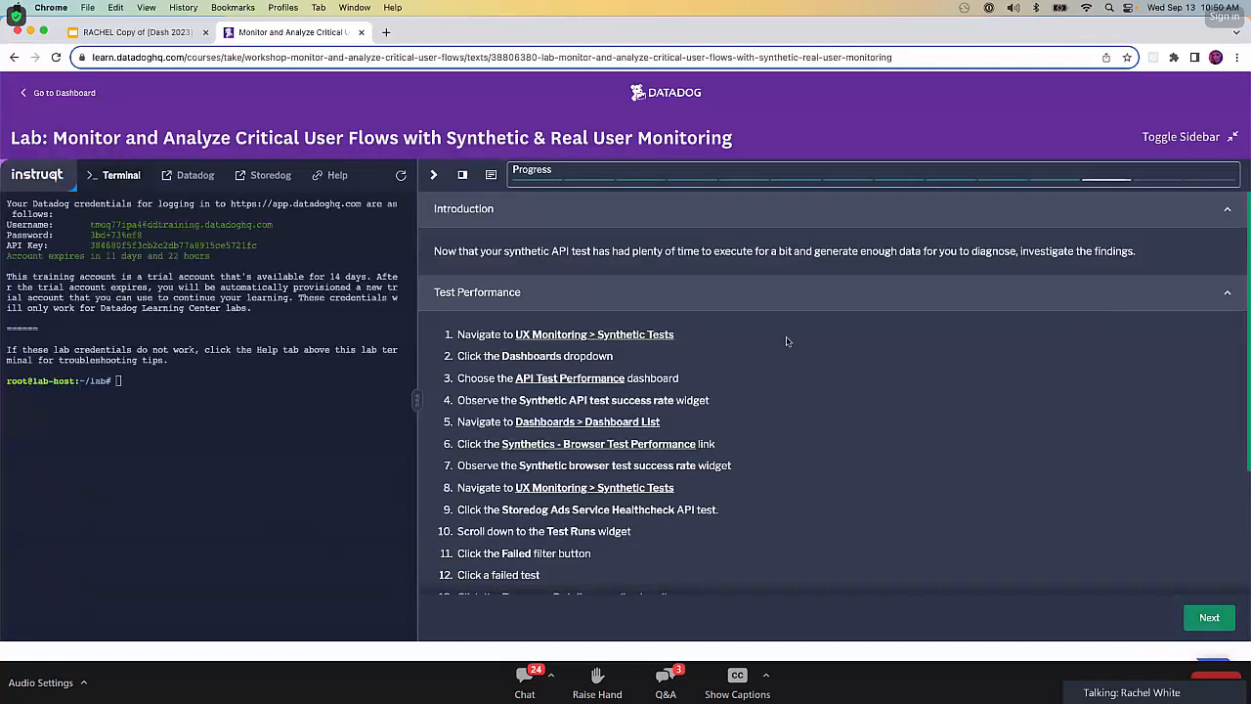
pyautogui.click(610, 334)
pyautogui.click(439, 33)
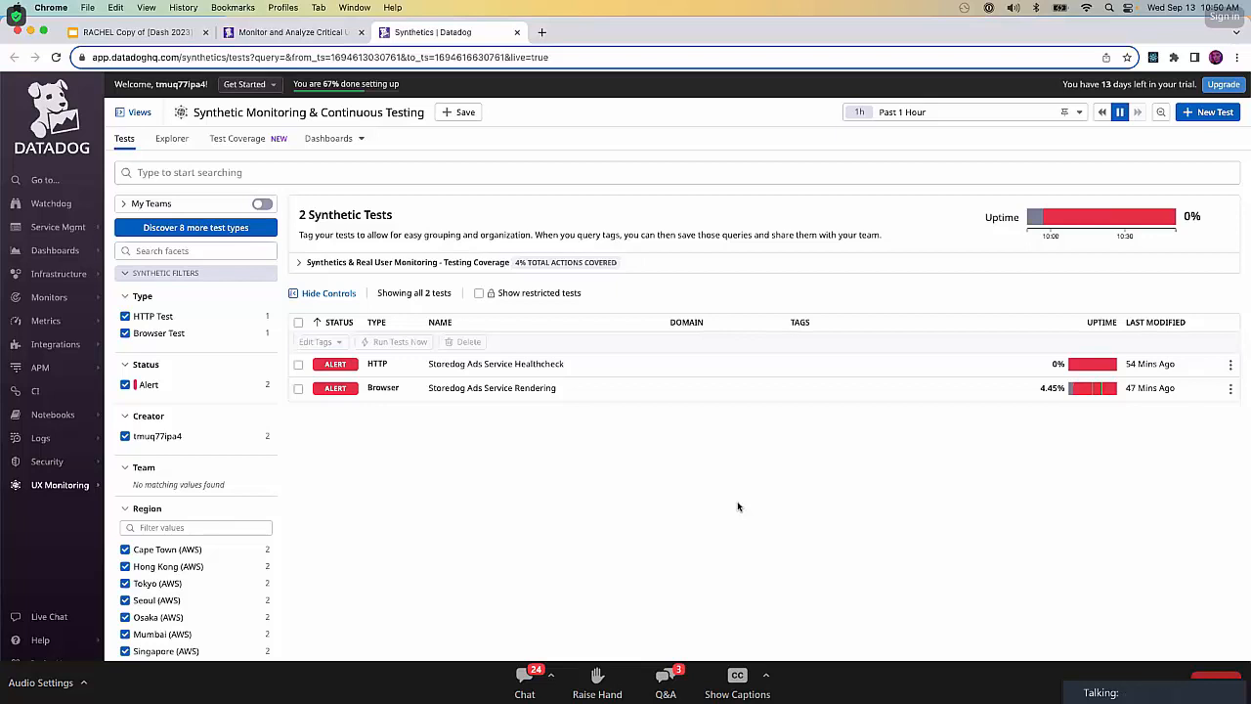
# View the API Test Performance dashboard and the Synthetics - Browser Test Performance dashboard to check their test success rates.
pyautogui.click(359, 140)
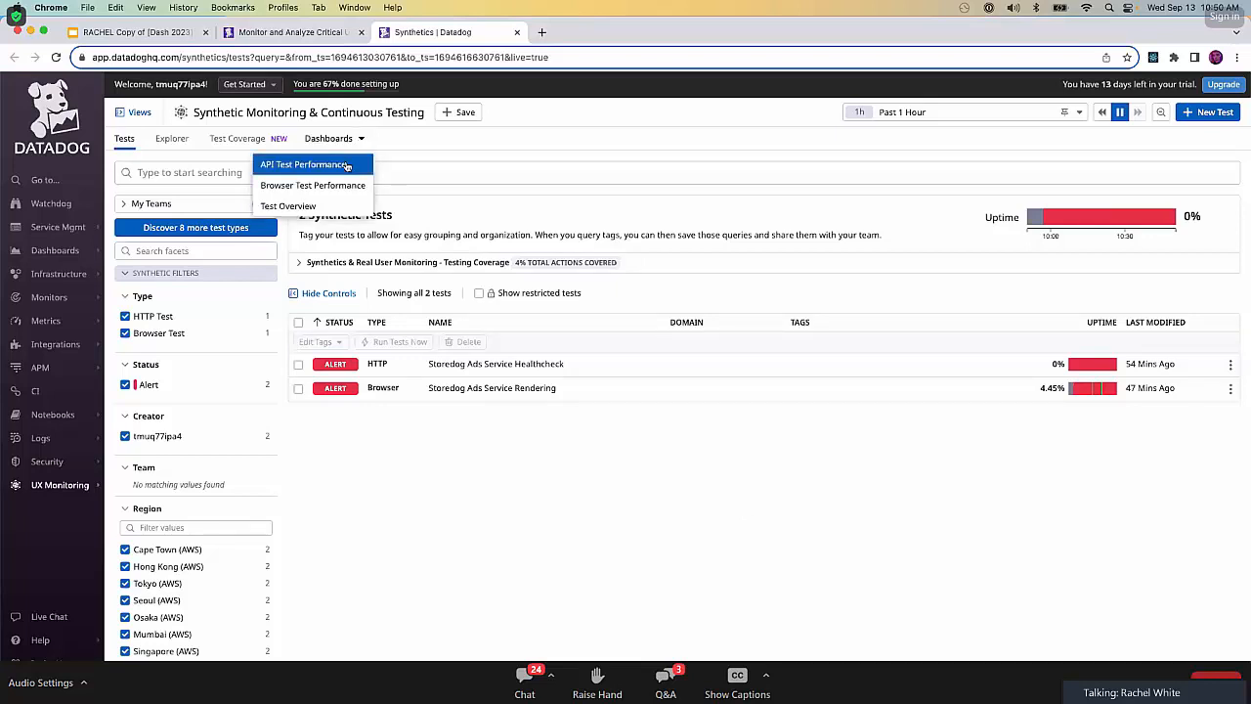
pyautogui.click(328, 167)
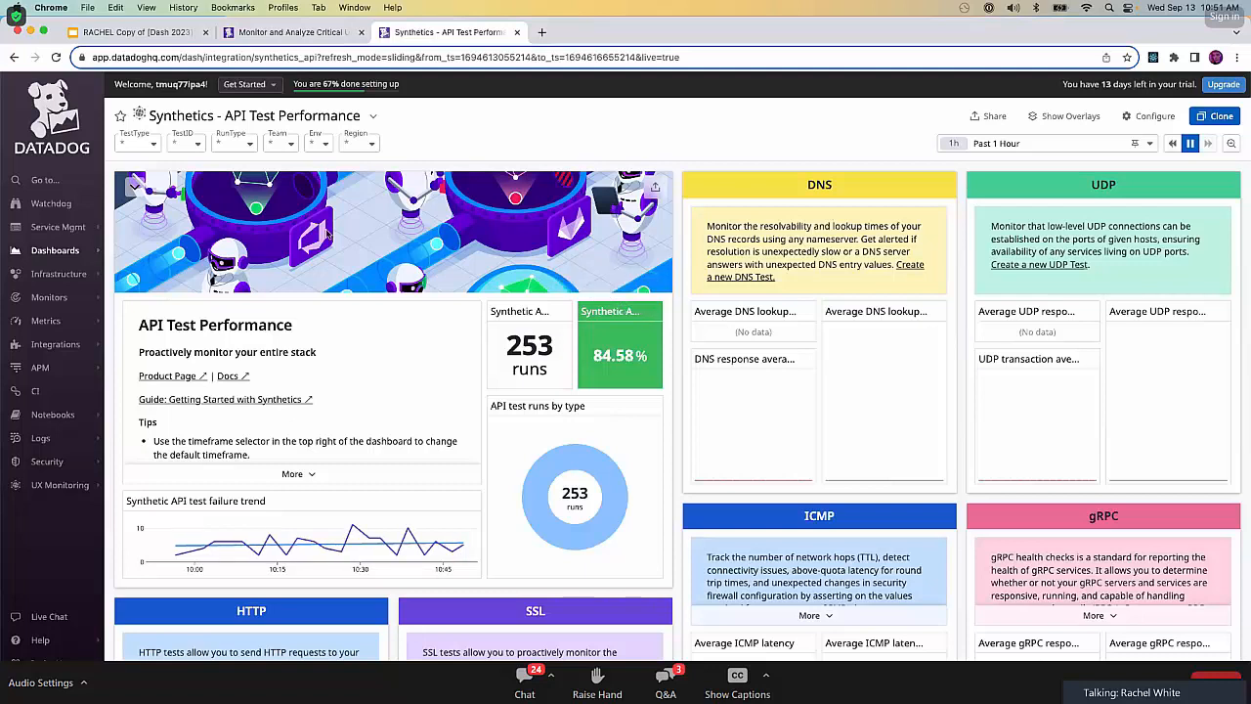
pyautogui.moveTo(82, 246)
pyautogui.click(155, 250)
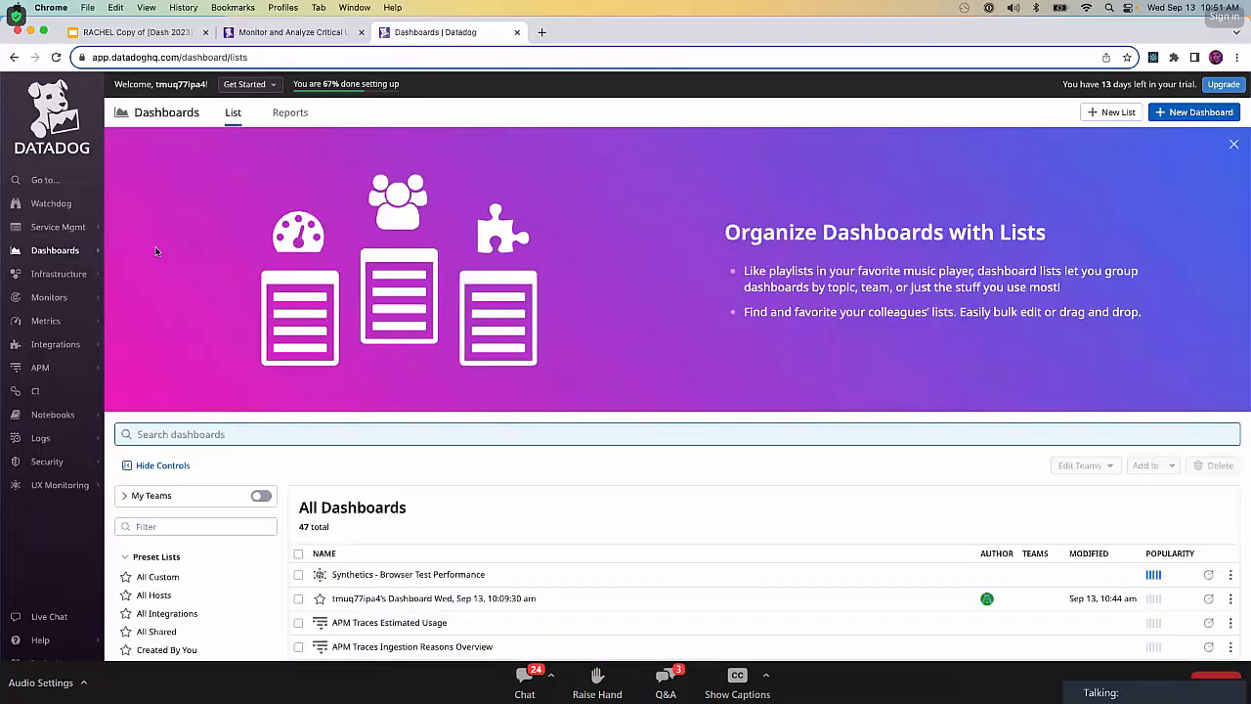
pyautogui.click(443, 575)
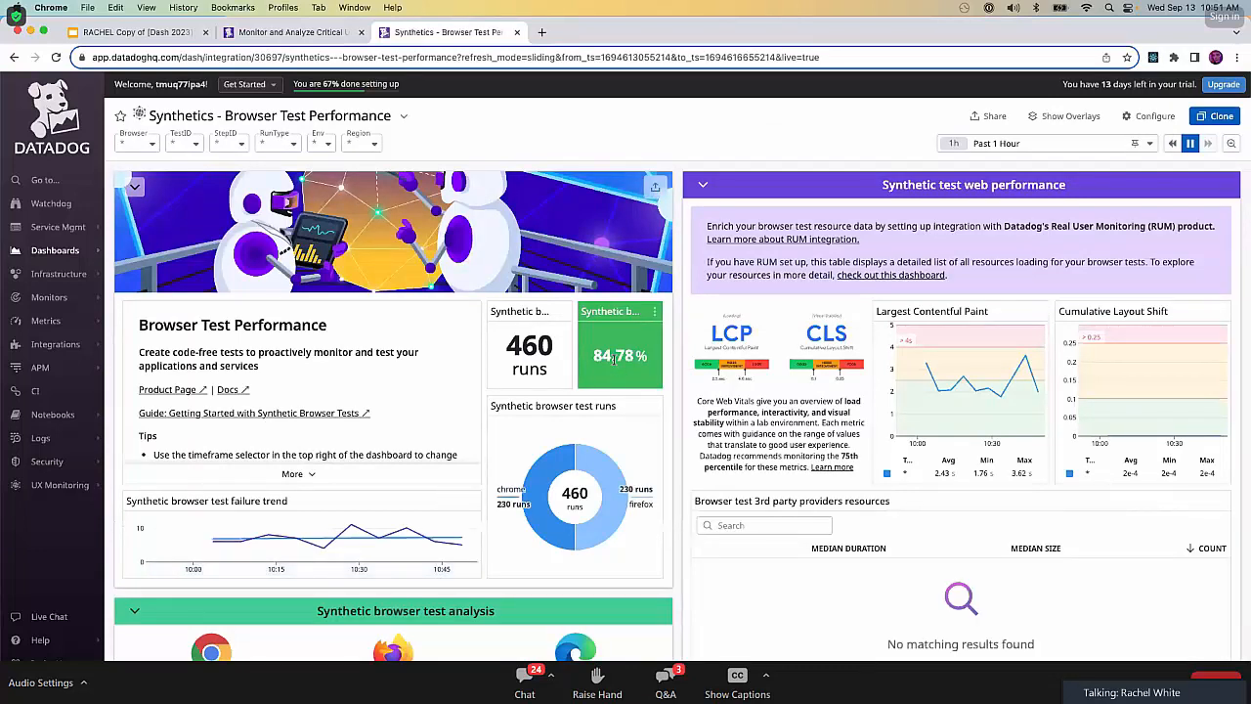
# Open the Storedog Ads Service Healthcheck test from Synthetic Tests and review its history and test runs.
pyautogui.moveTo(69, 485)
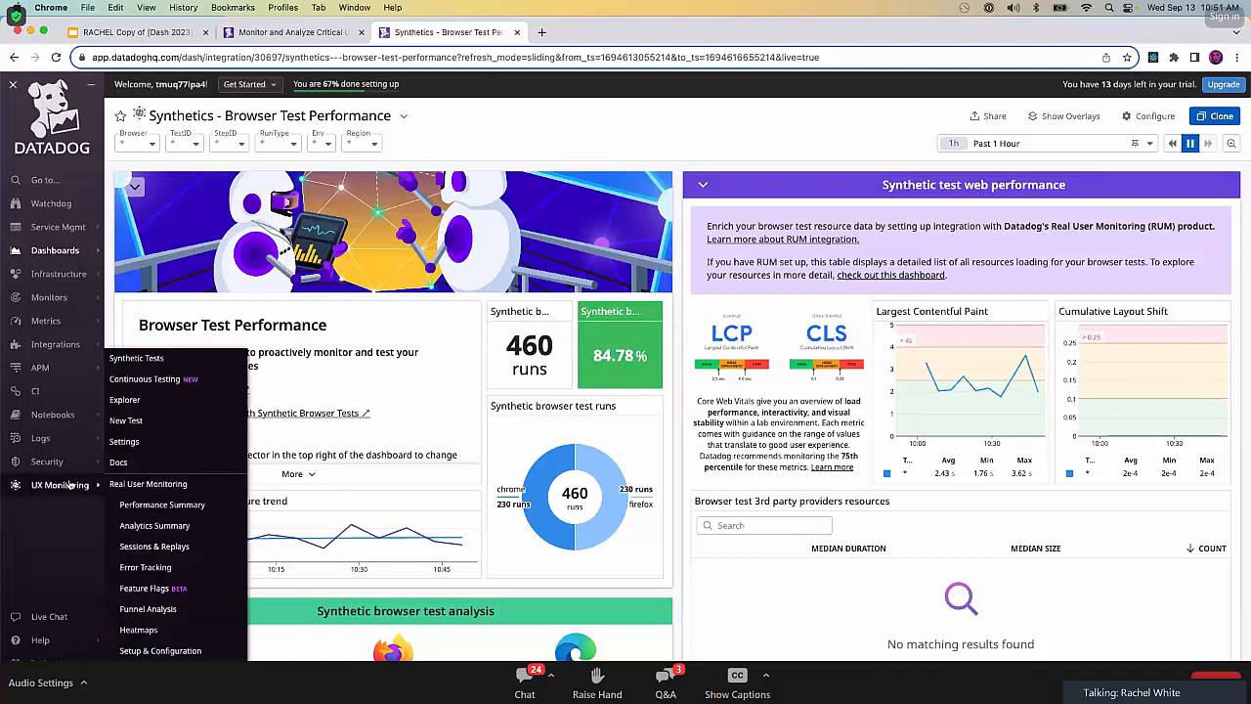
pyautogui.click(159, 358)
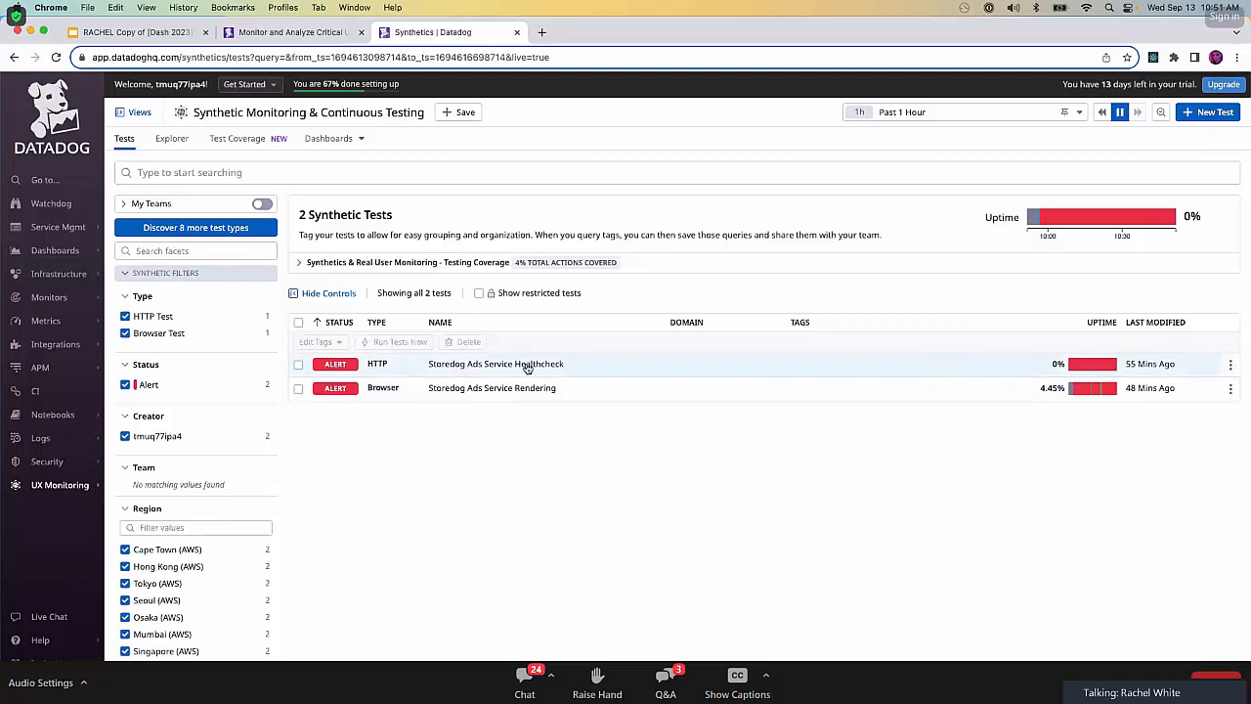
pyautogui.click(1088, 367)
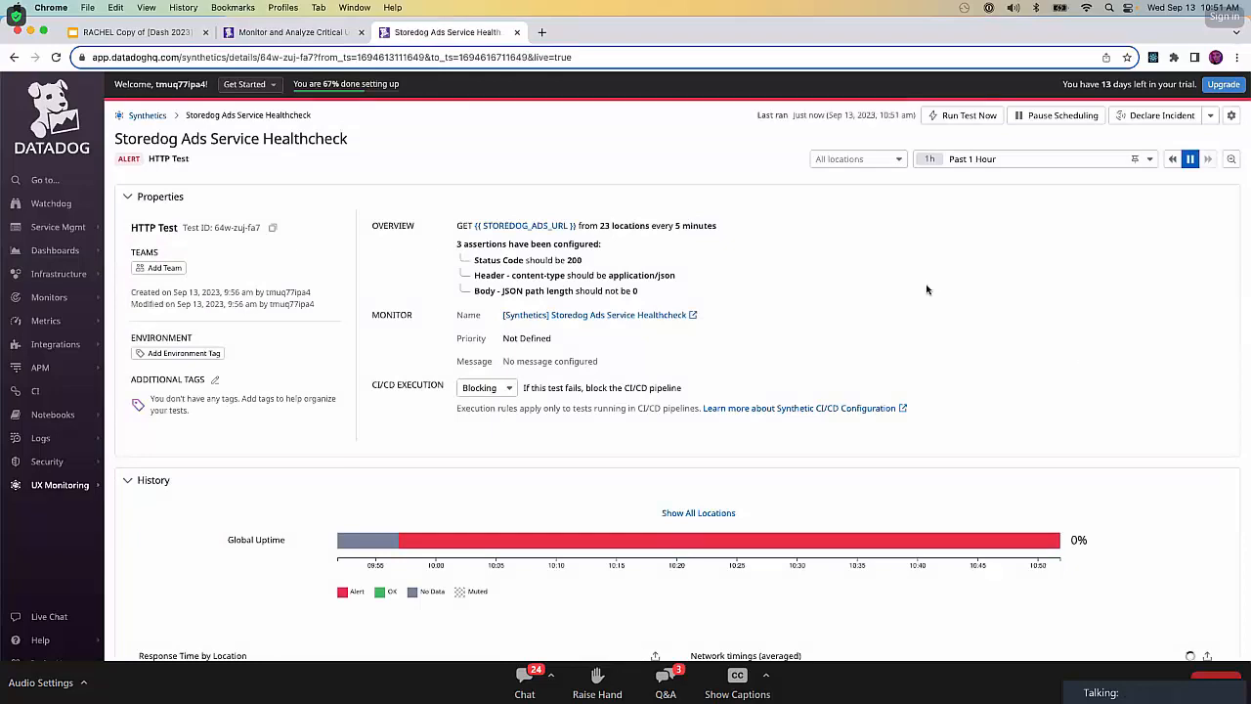
pyautogui.scroll(-8, 904, 422)
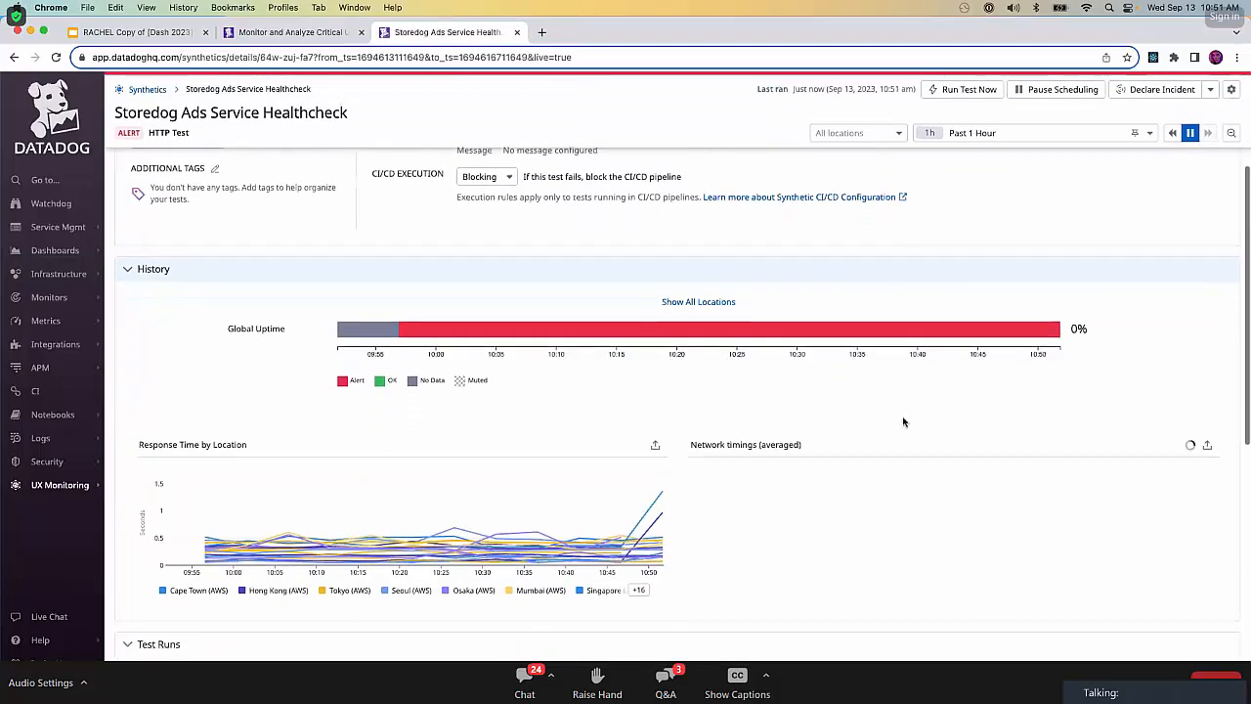
pyautogui.scroll(4, 903, 421)
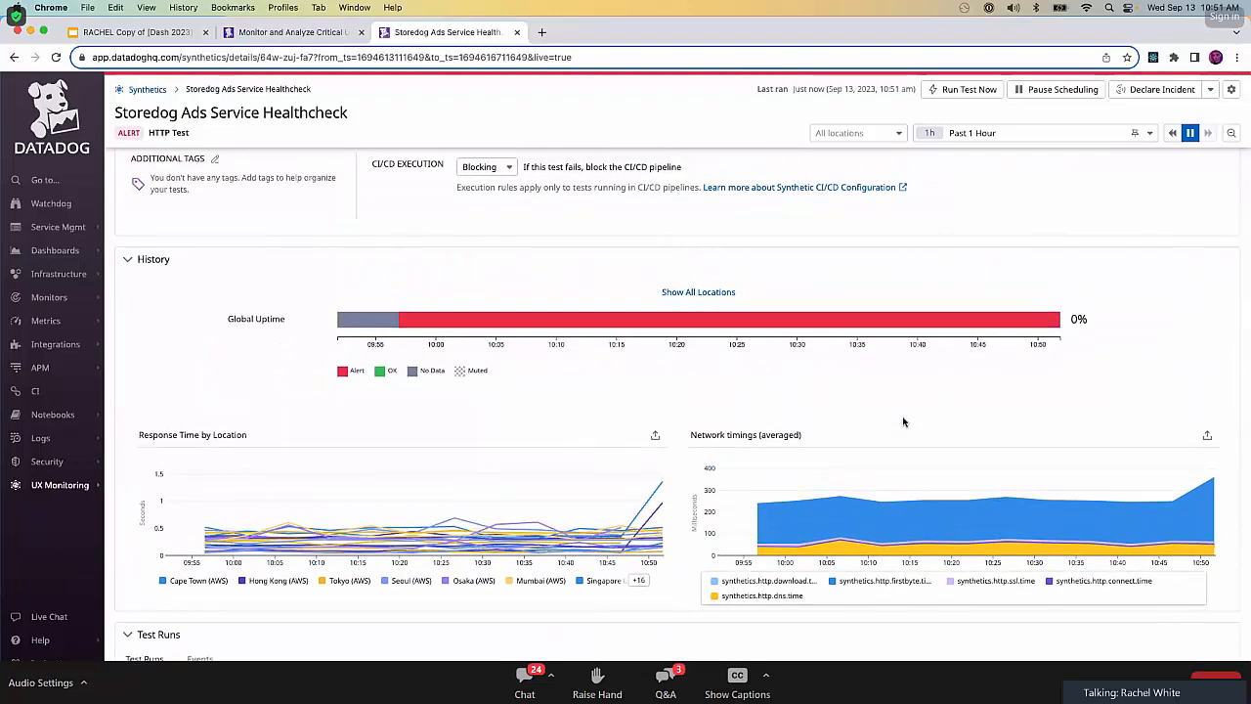
pyautogui.scroll(-11, 903, 421)
pyautogui.scroll(3, 377, 321)
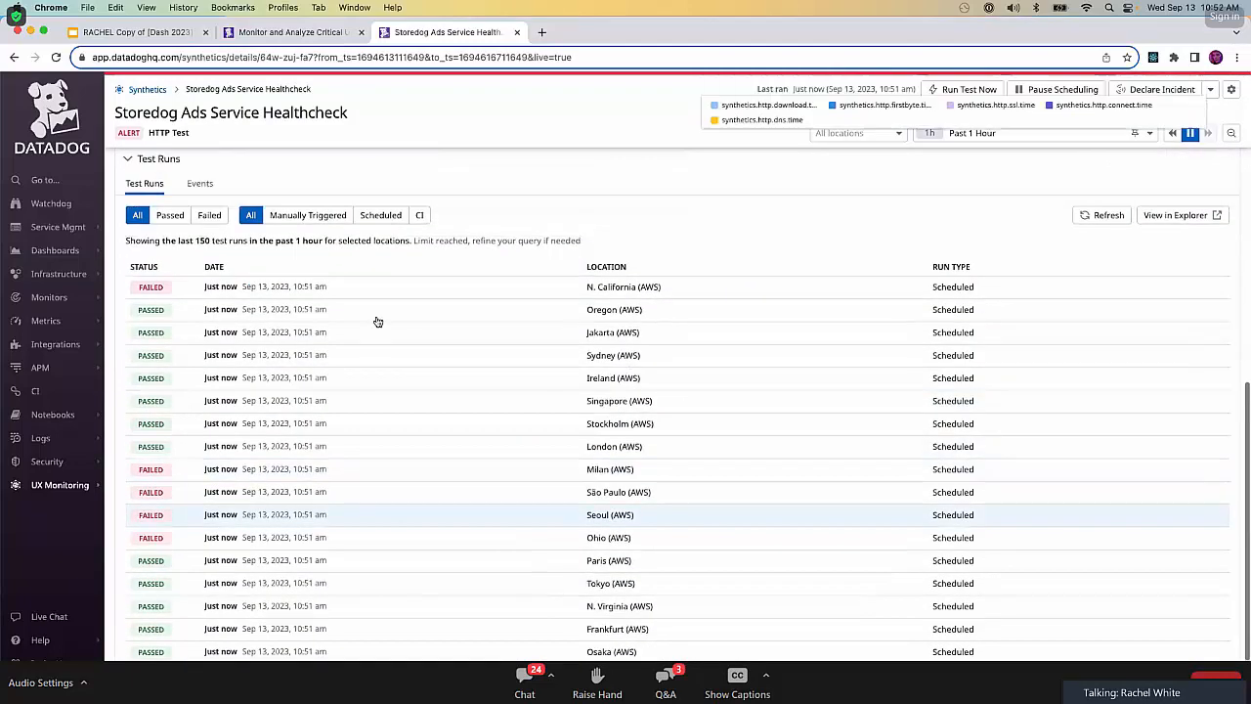
# Filter the test runs to failed ones, open the Hong Kong run from 10:36 am, and examine its response details.
pyautogui.click(221, 253)
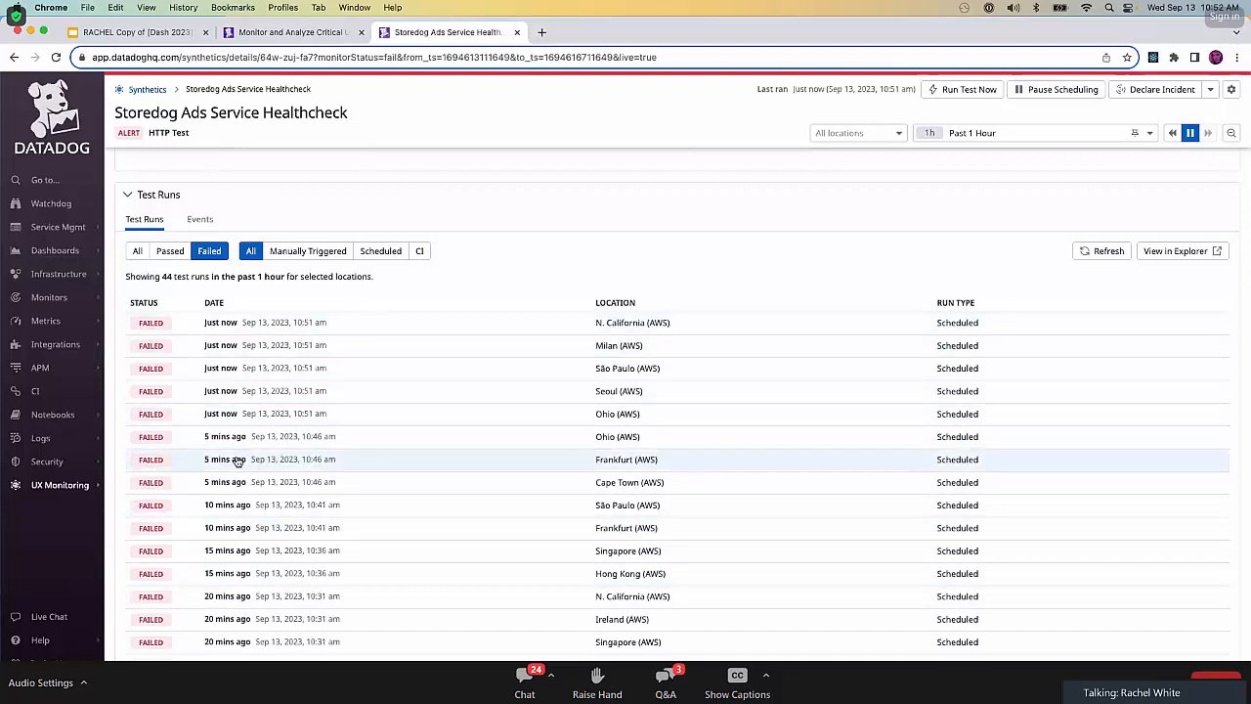
pyautogui.click(231, 580)
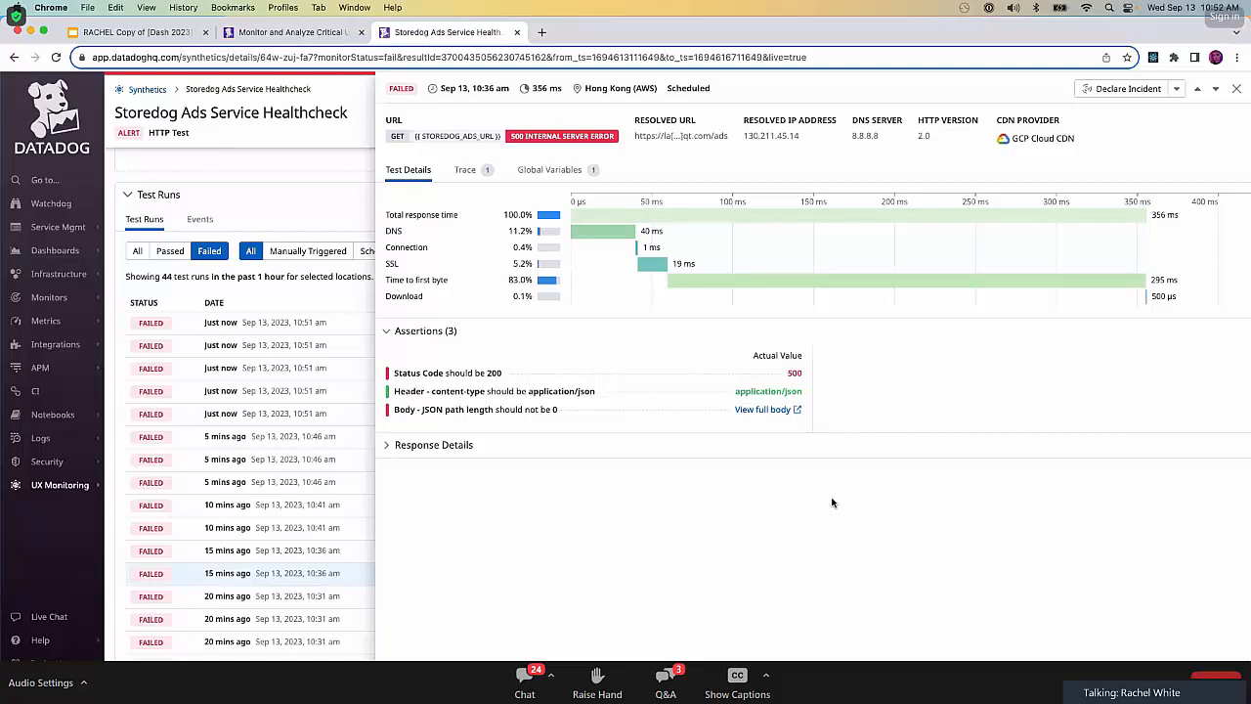
pyautogui.click(389, 447)
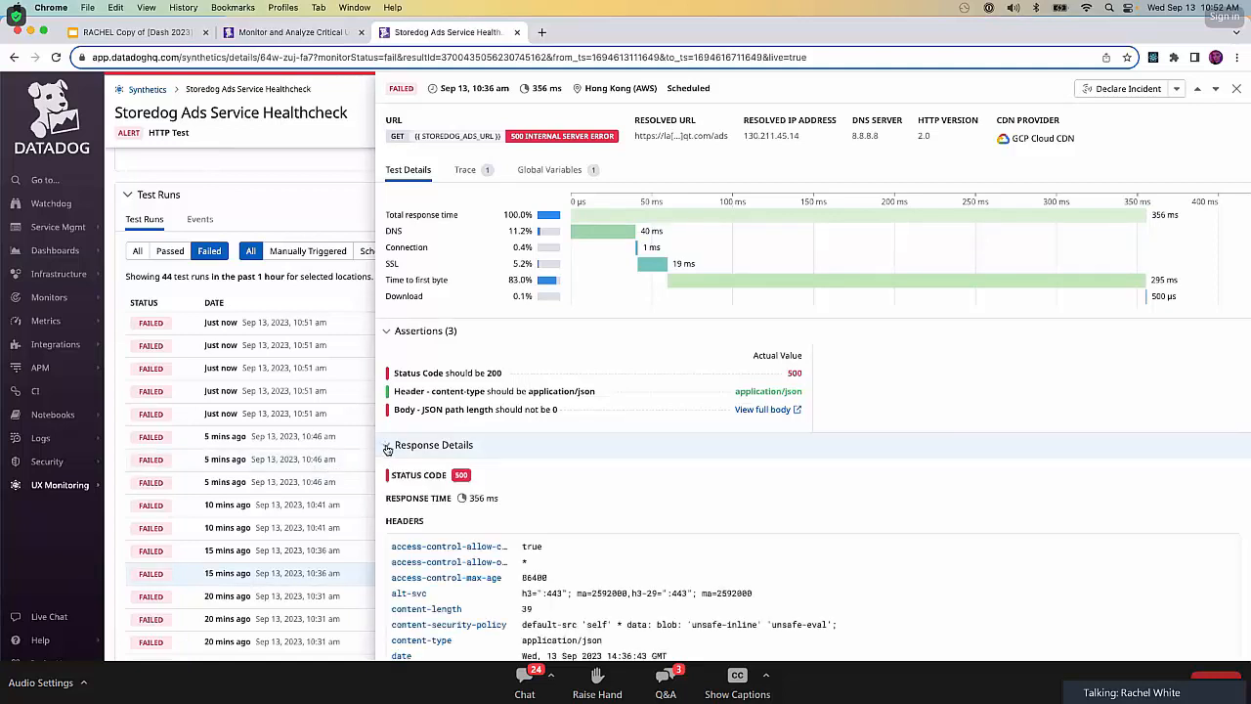
pyautogui.scroll(-1, 1036, 555)
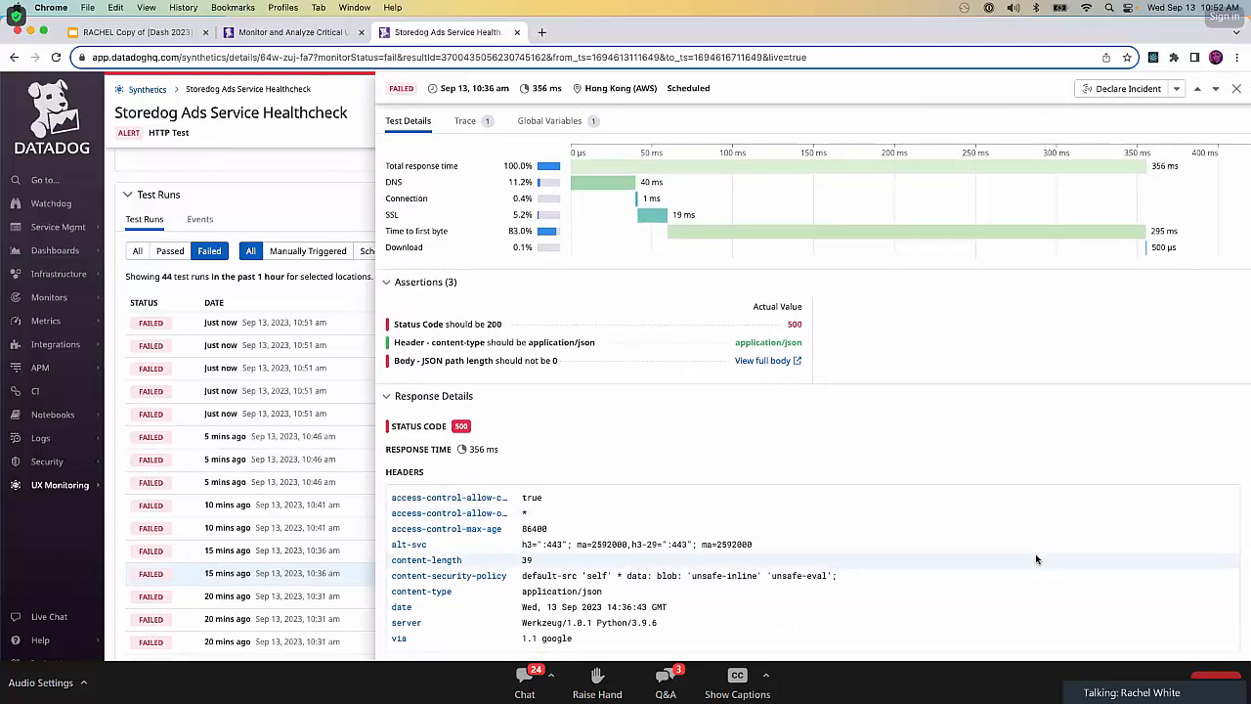
pyautogui.scroll(-1, 1037, 559)
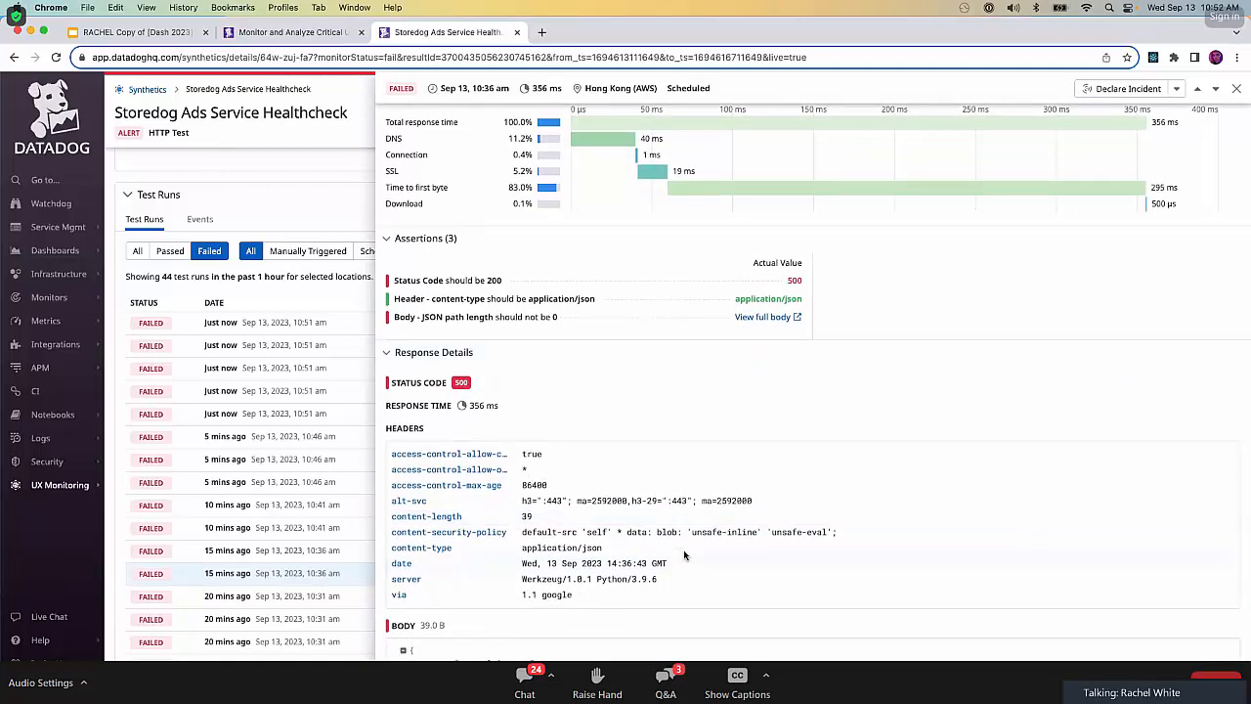
# Declare an incident from the failed Hong Kong test run, titled "Intermittent Ads 500 response" with severity SEV-3.
pyautogui.scroll(-1, 659, 449)
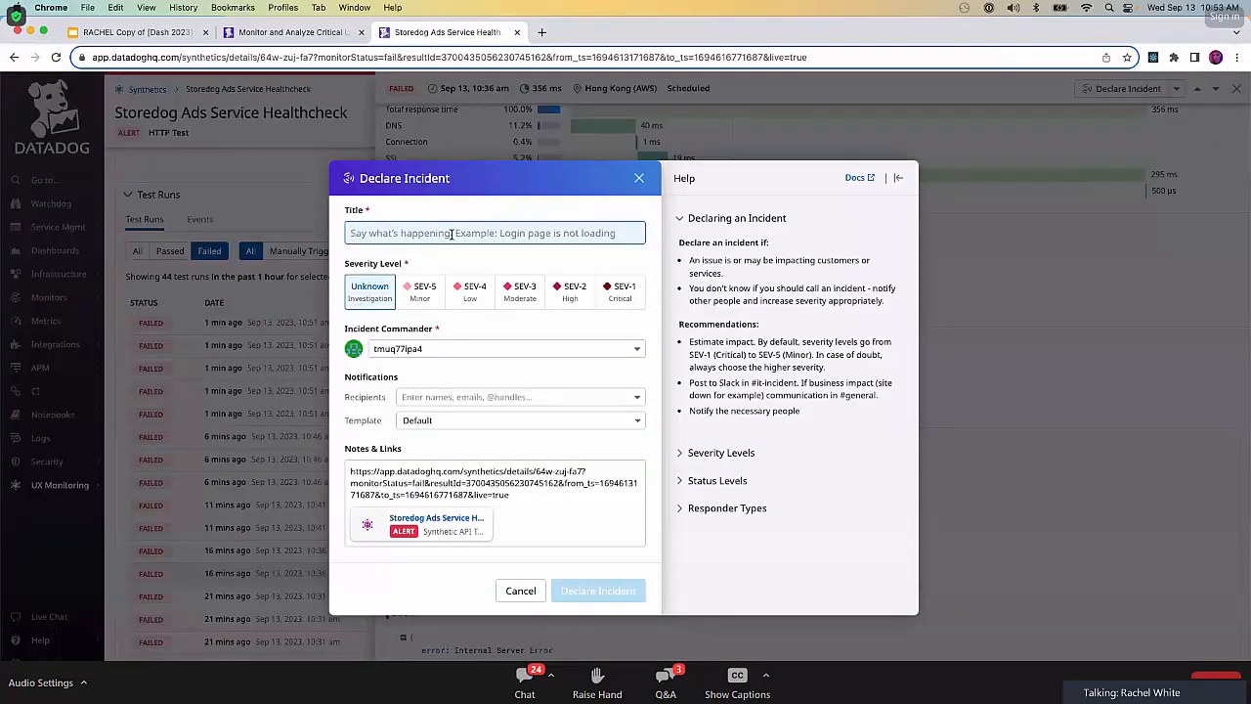
pyautogui.write('In')
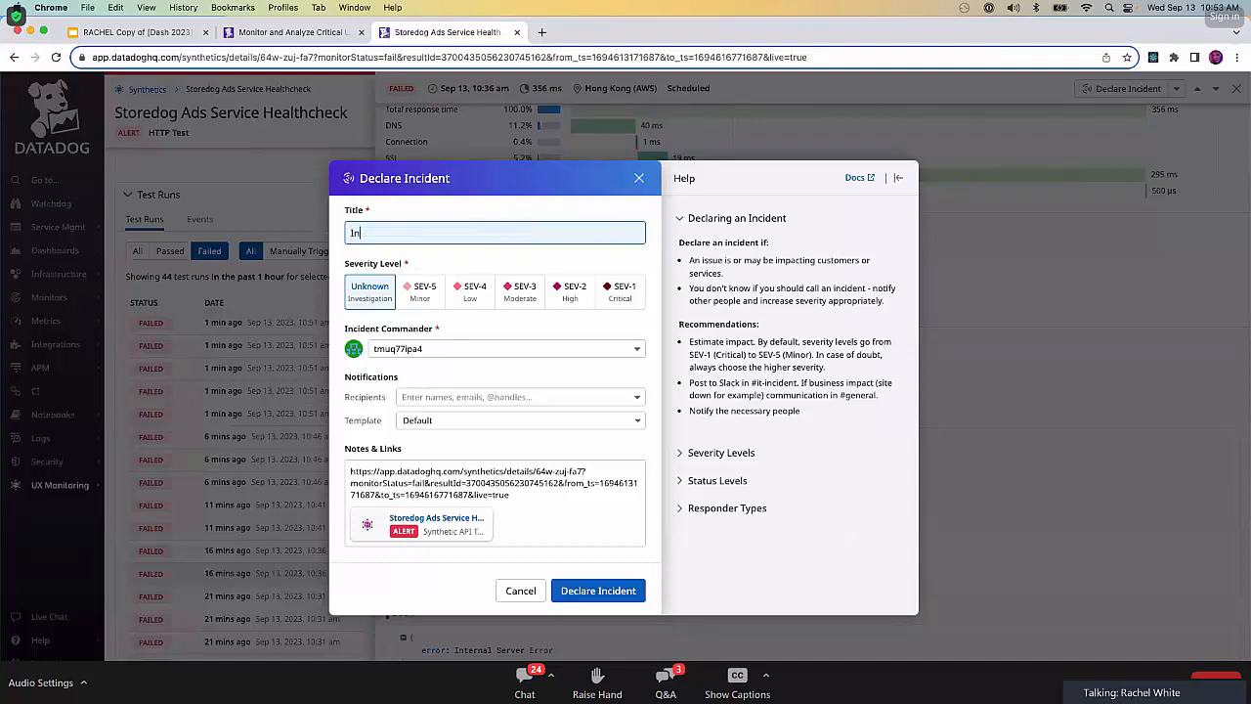
pyautogui.write('termittent Ads 5')
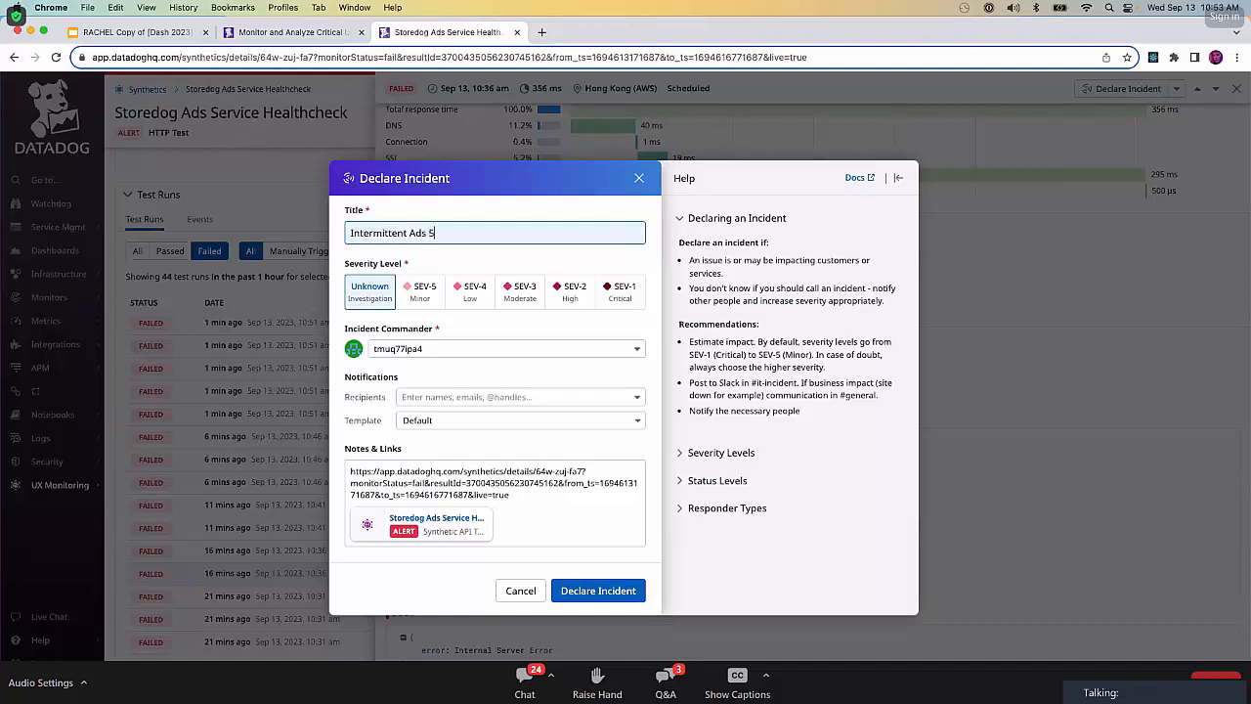
pyautogui.write('00 response')
pyautogui.click(514, 301)
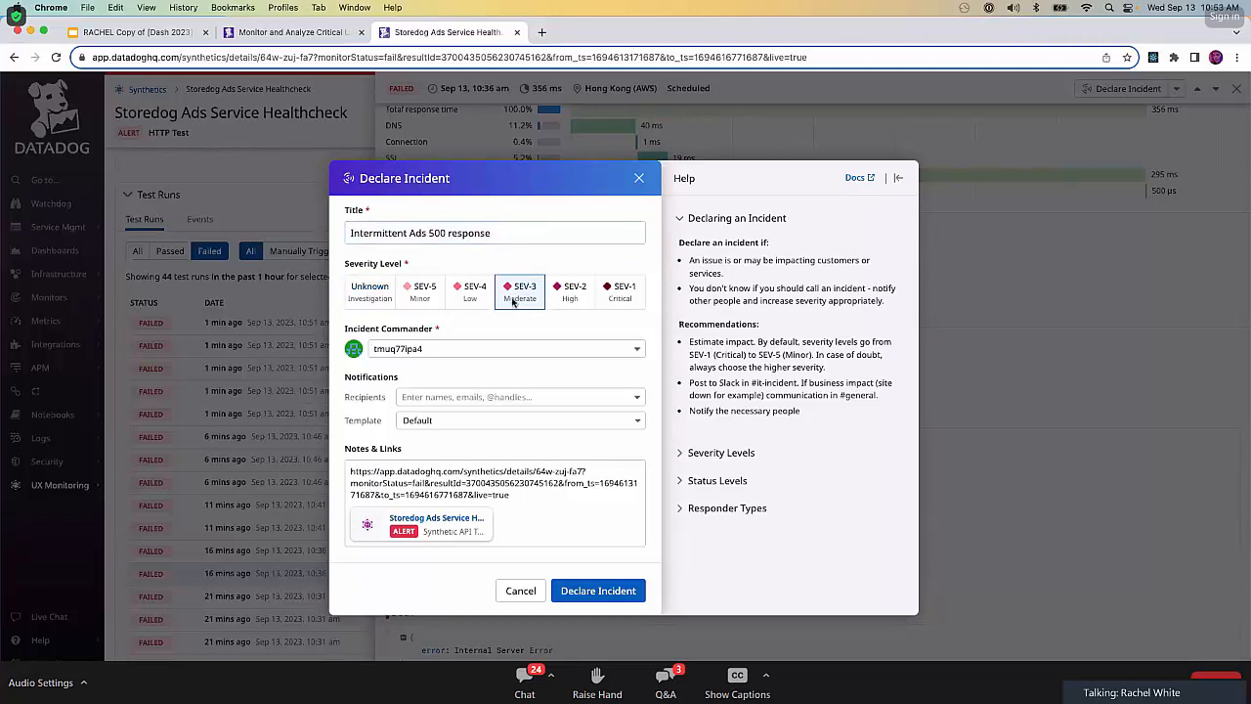
pyautogui.click(608, 592)
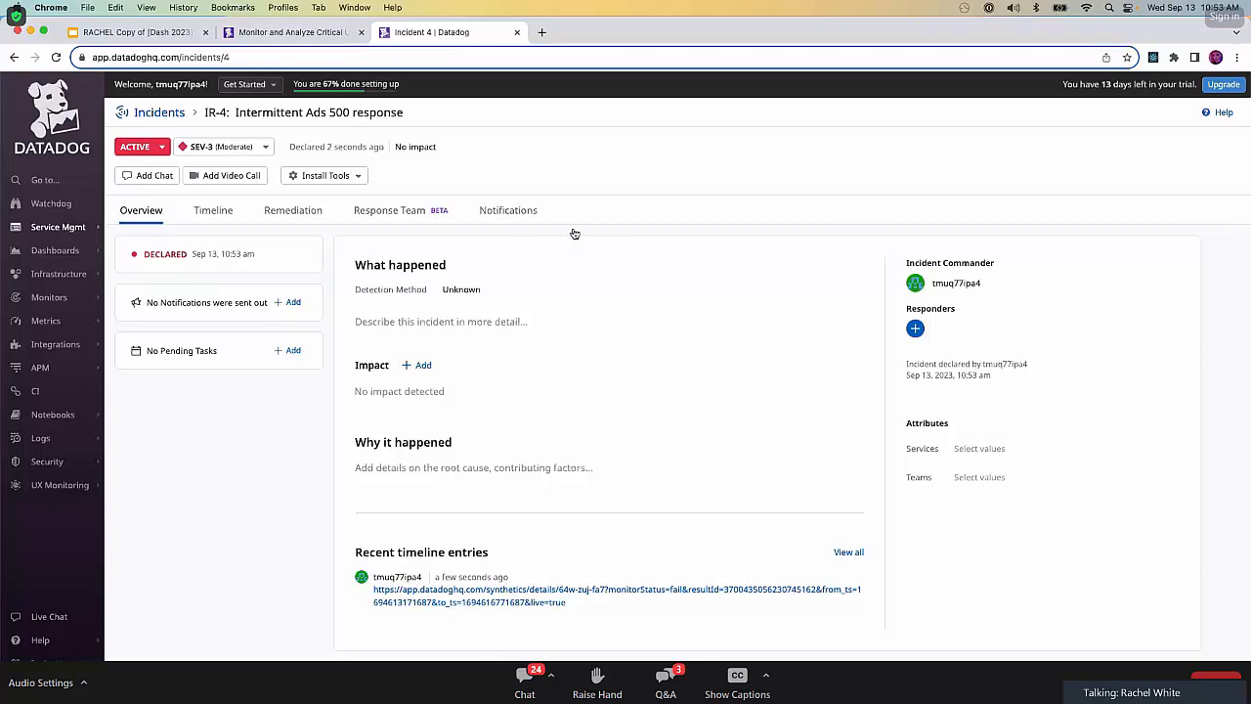
# Review the new incident's Timeline, Remediation, Response Team and Notifications sections, and return to its Overview.
pyautogui.click(217, 210)
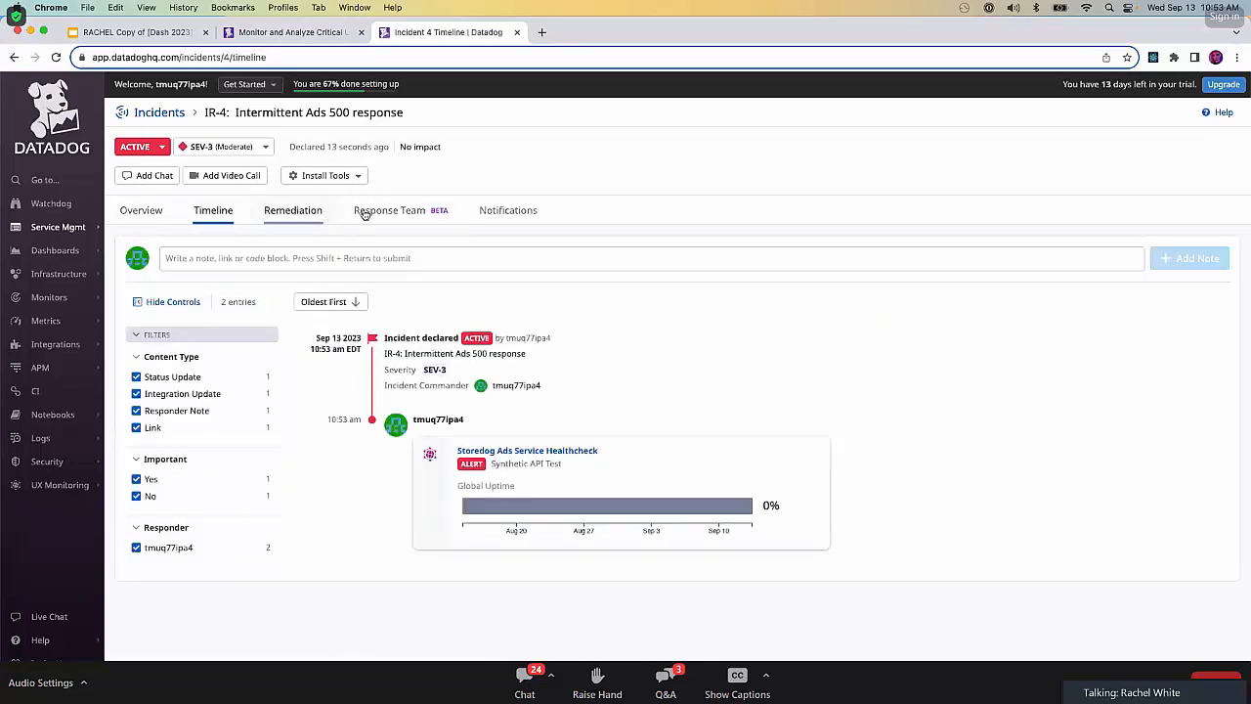
pyautogui.click(311, 212)
pyautogui.click(375, 213)
pyautogui.click(497, 212)
pyautogui.click(137, 219)
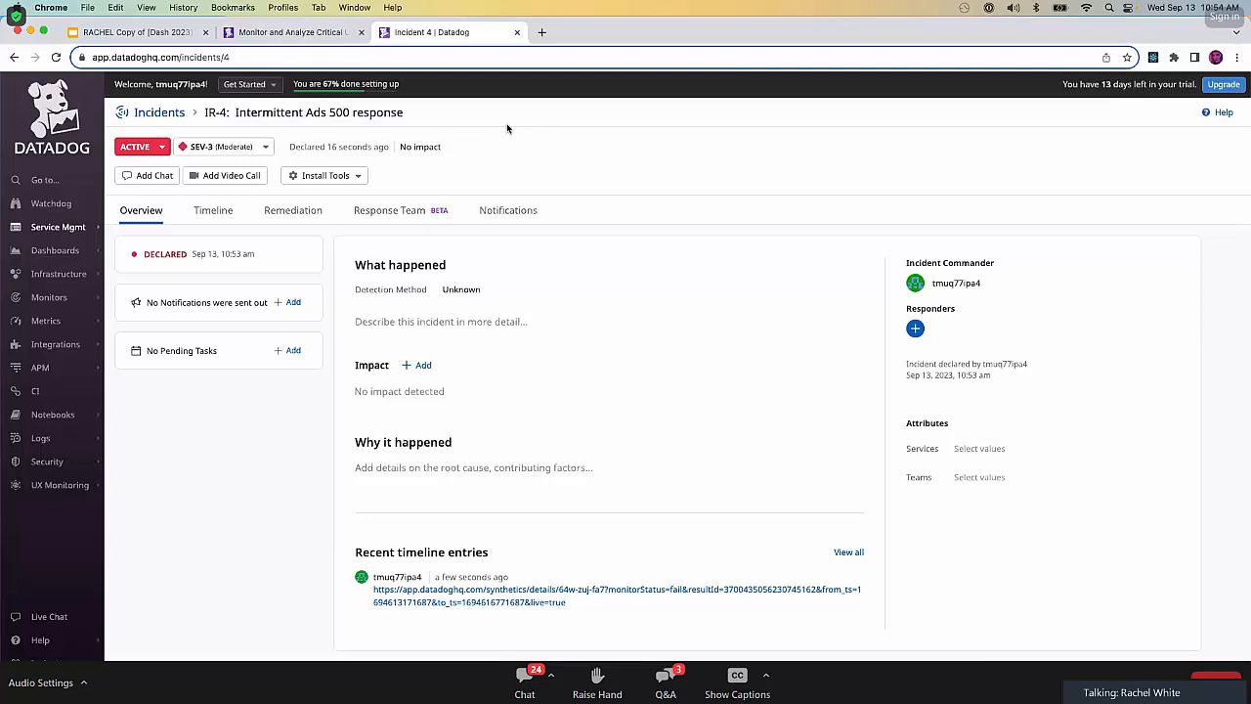
# Close the incident page, finish the Stage 8 lab, start Stage 9: Testing Coverage, and switch to the workshop slides.
pyautogui.click(519, 32)
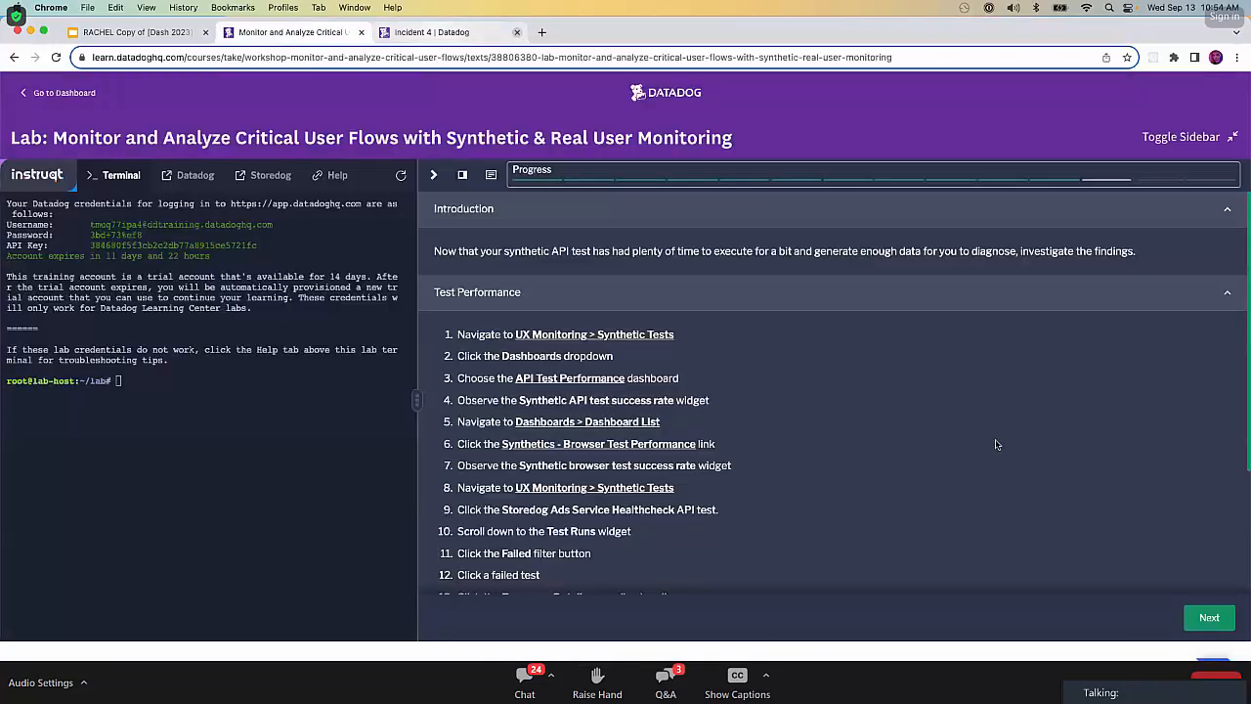
pyautogui.scroll(-3, 1225, 635)
pyautogui.click(1205, 618)
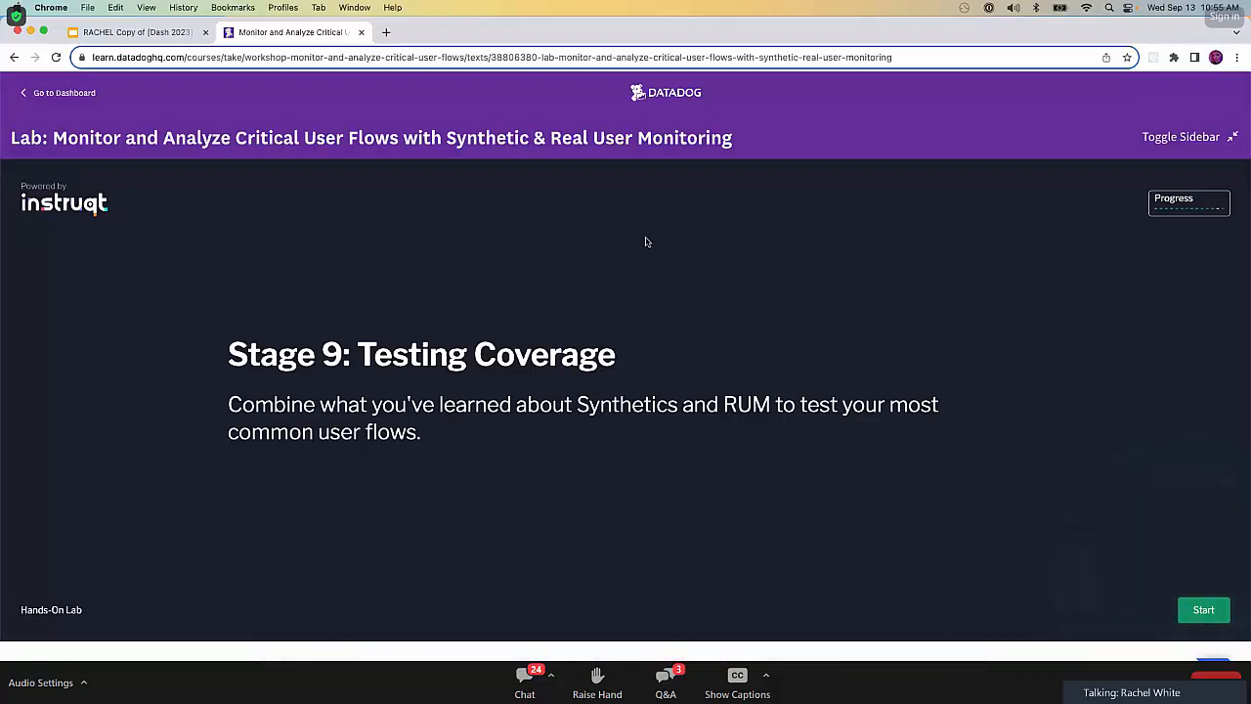
pyautogui.click(1195, 609)
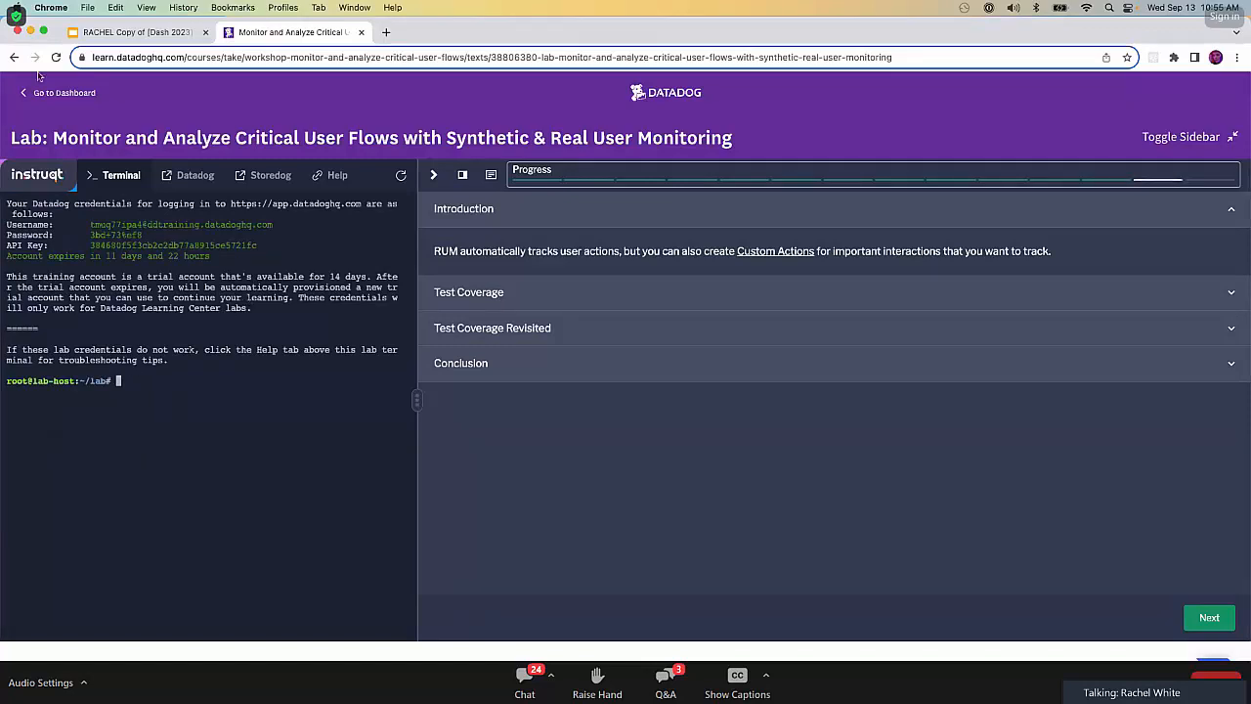
pyautogui.click(138, 32)
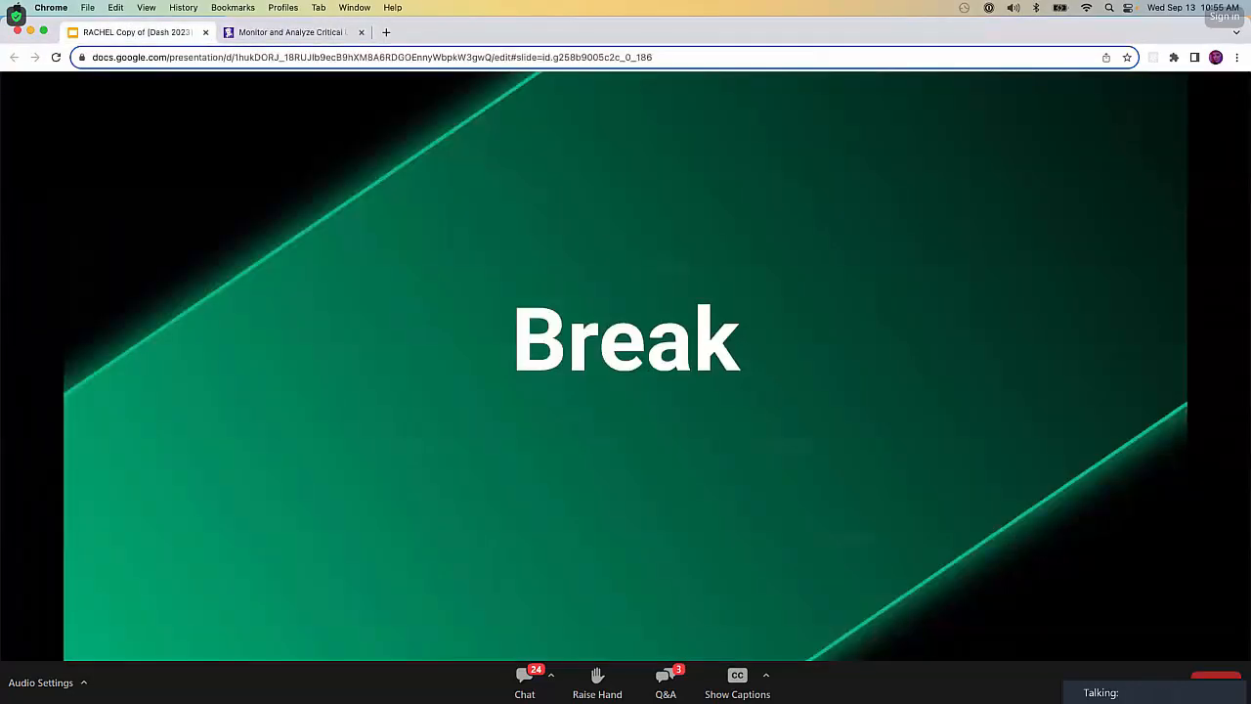
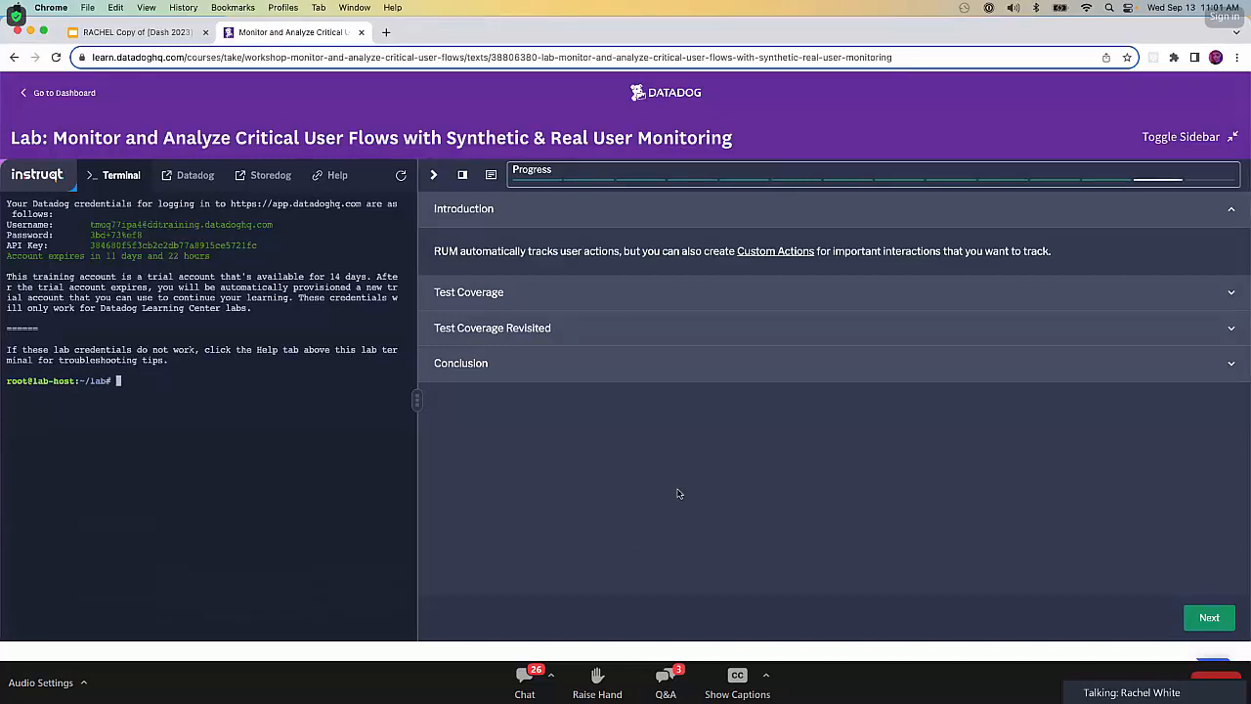
# Open the Custom Actions documentation from the lab introduction, read through the Send RUM Custom Actions guide, and close it.
pyautogui.click(769, 251)
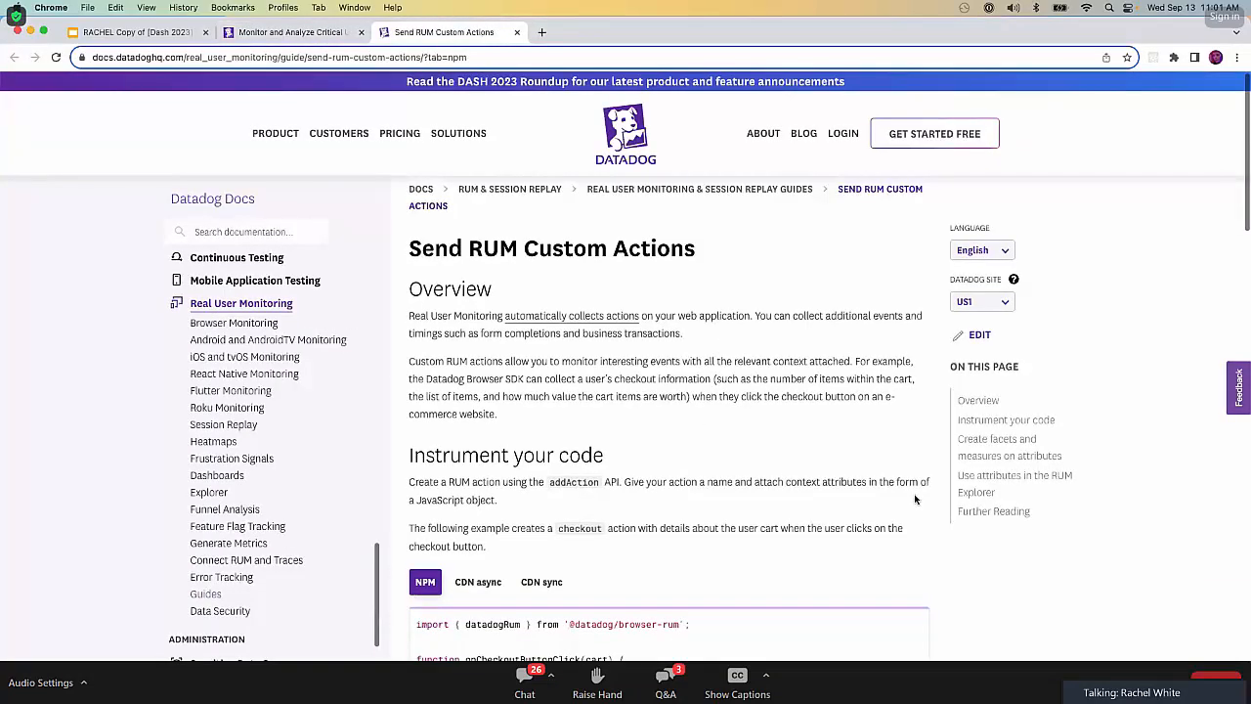
pyautogui.scroll(-4, 694, 445)
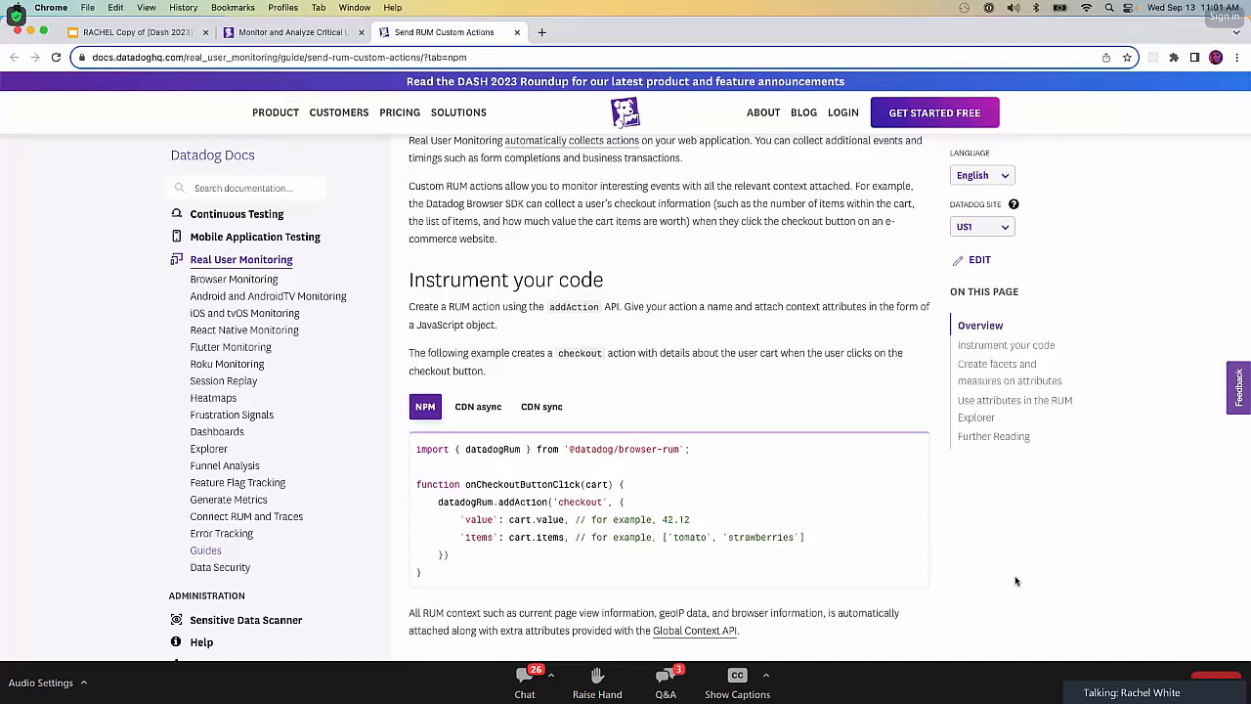
pyautogui.scroll(1, 1015, 581)
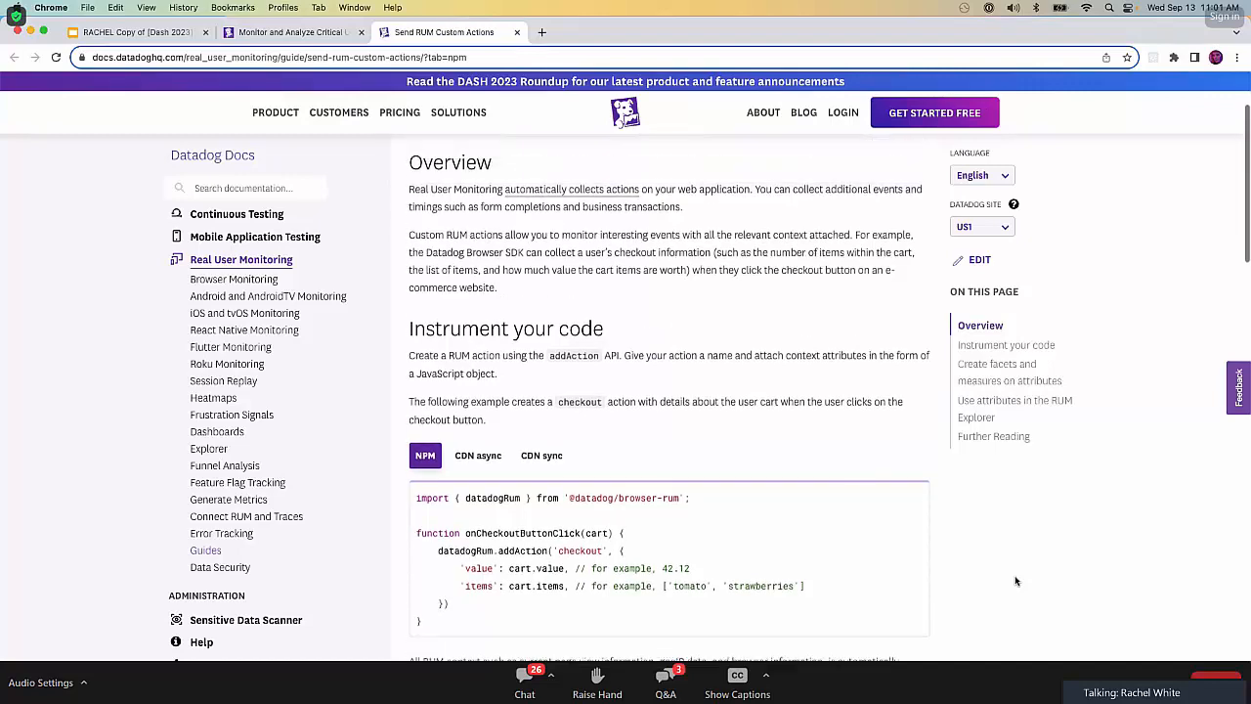
pyautogui.scroll(-5, 1015, 577)
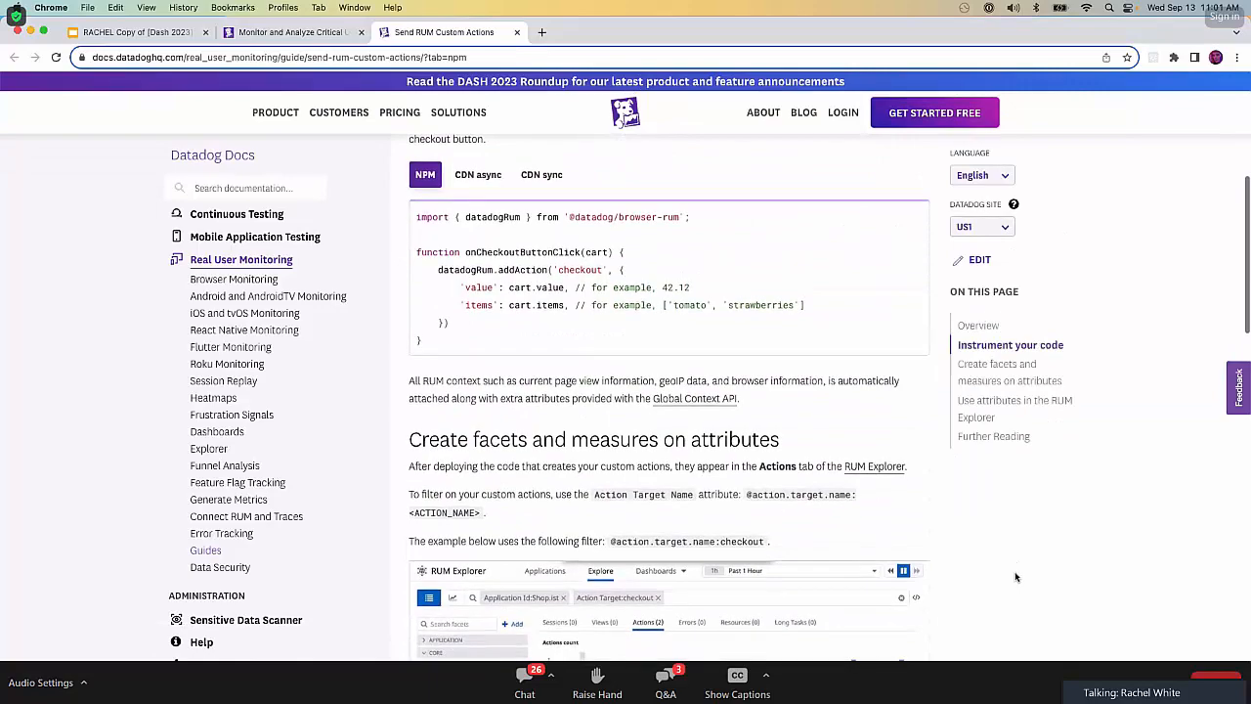
pyautogui.scroll(5, 1015, 577)
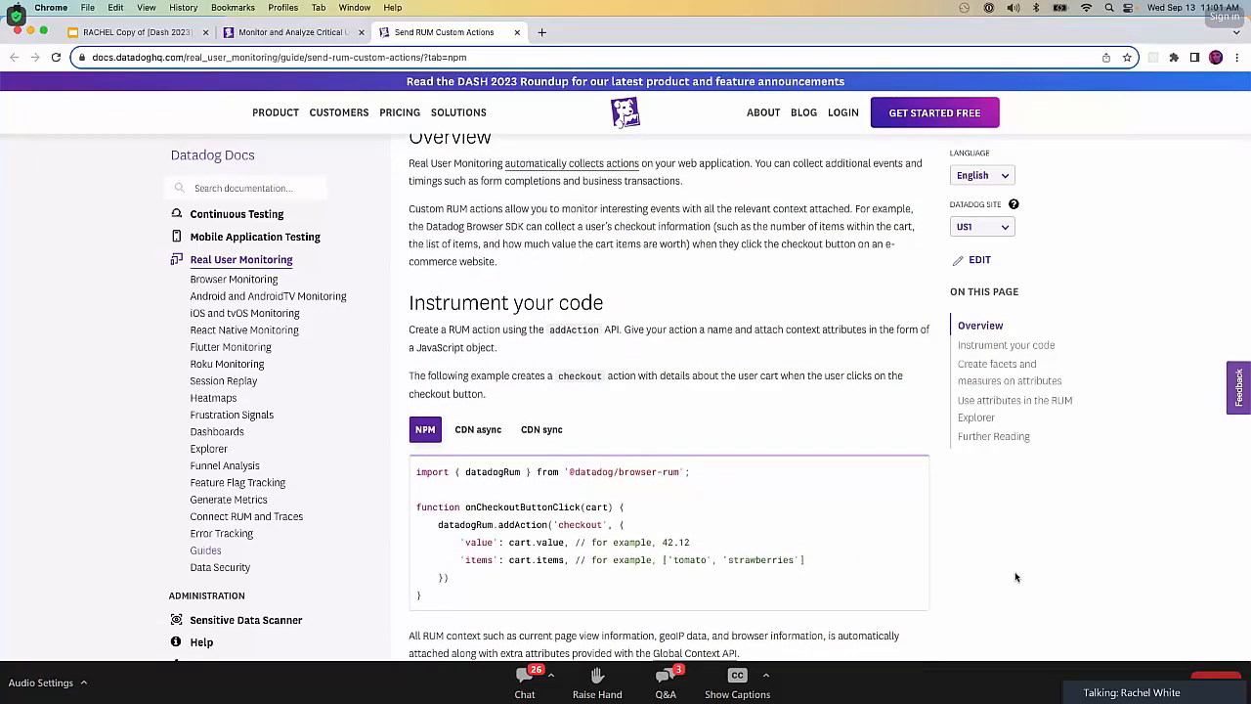
pyautogui.scroll(-8, 1015, 576)
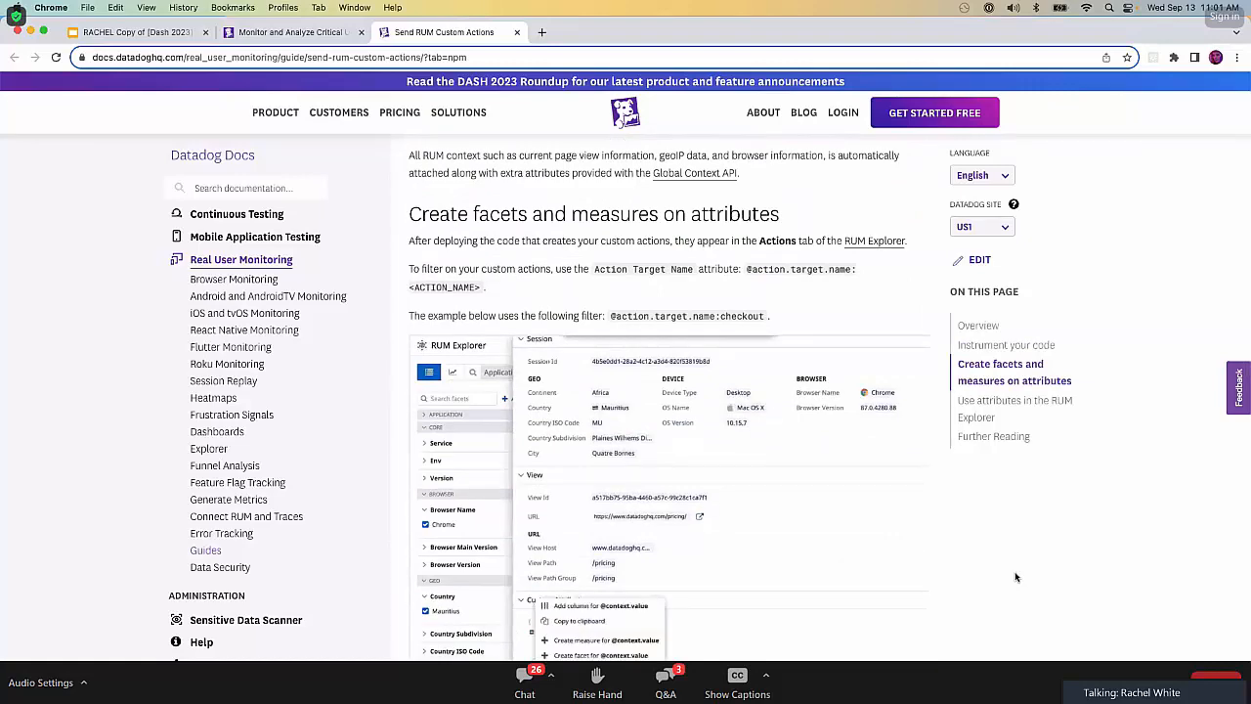
pyautogui.scroll(-10, 1015, 576)
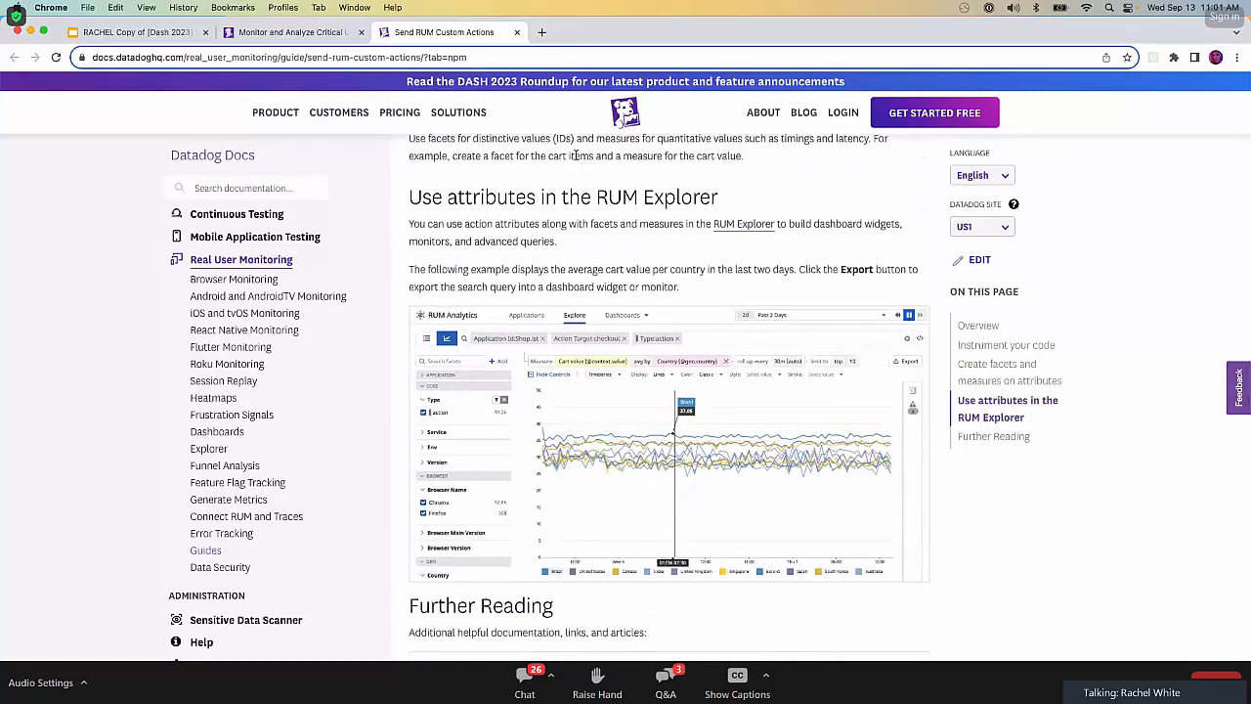
pyautogui.click(517, 32)
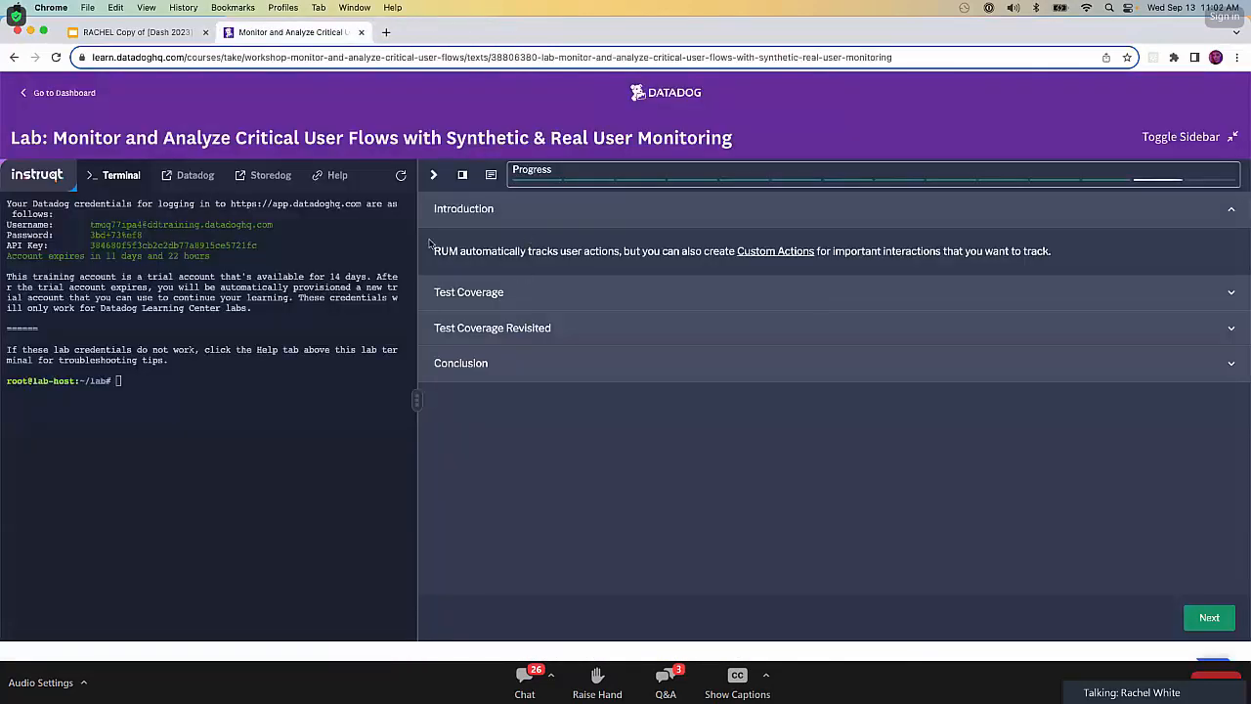
# Expand the lab's Test Coverage instructions, open the linked Synthetic Tests page in Datadog, and show its Test Coverage view.
pyautogui.click(734, 295)
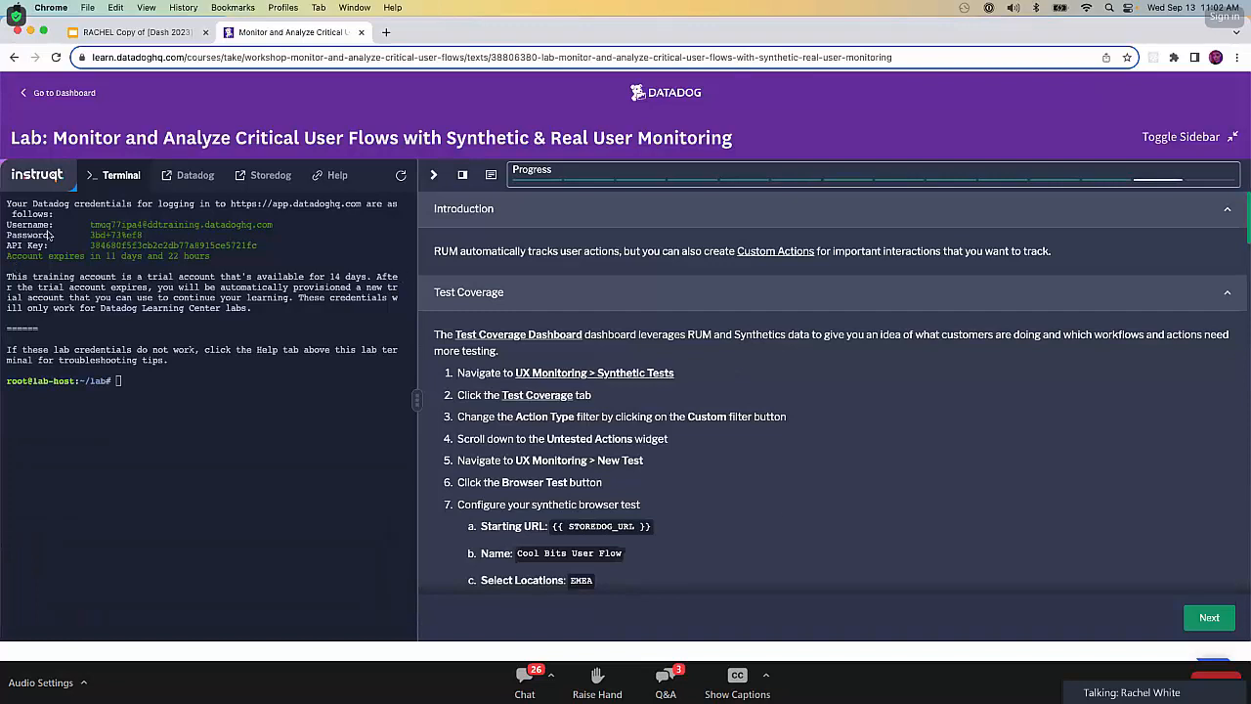
pyautogui.keyDown('super'); pyautogui.click(600, 377); pyautogui.keyUp('super')
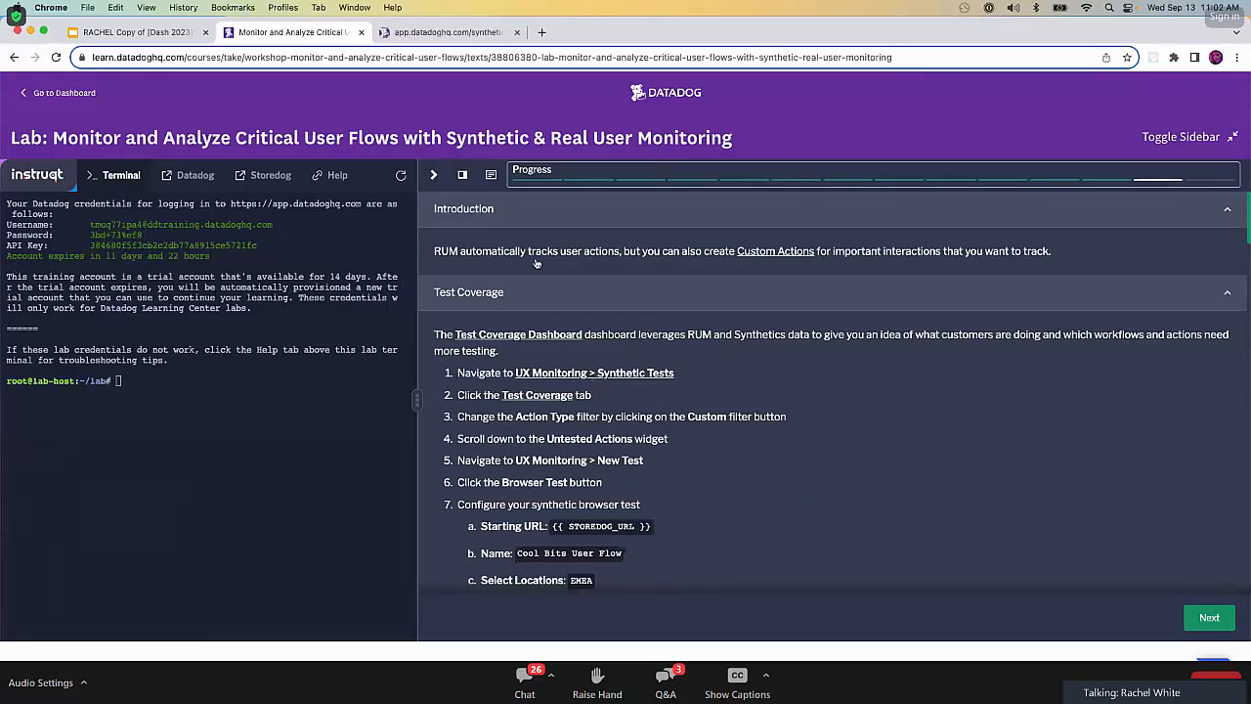
pyautogui.click(440, 32)
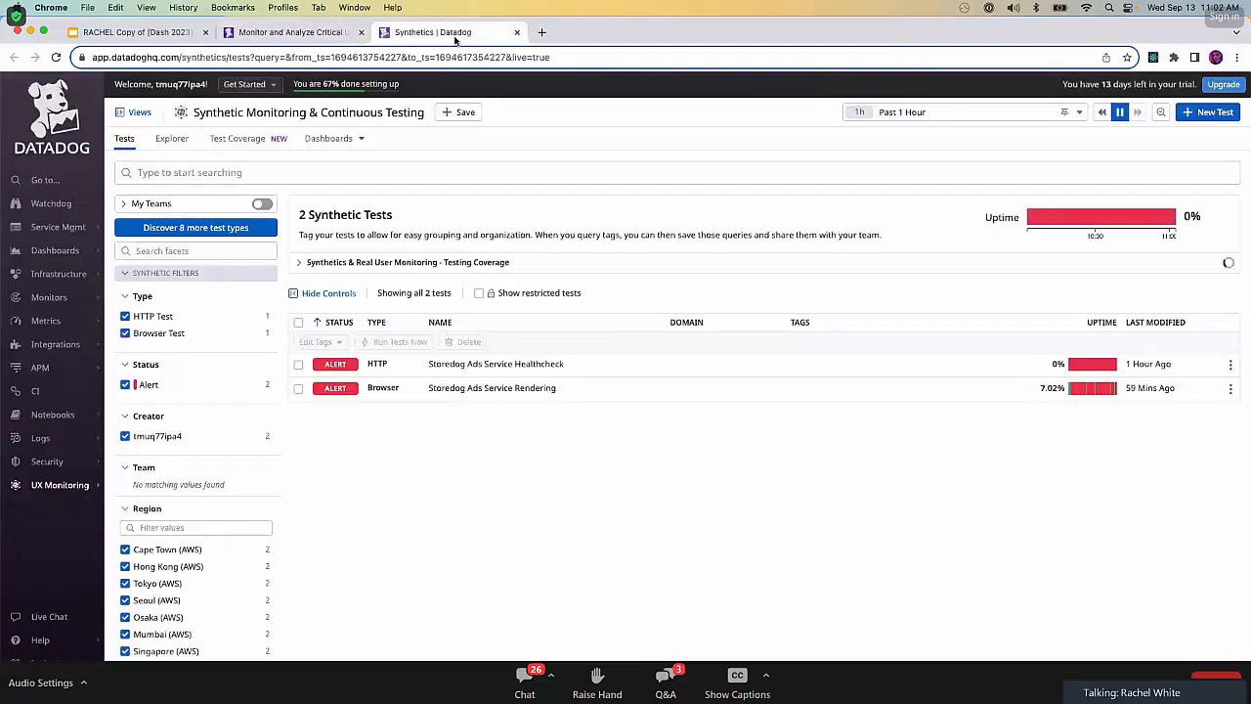
pyautogui.moveTo(71, 498)
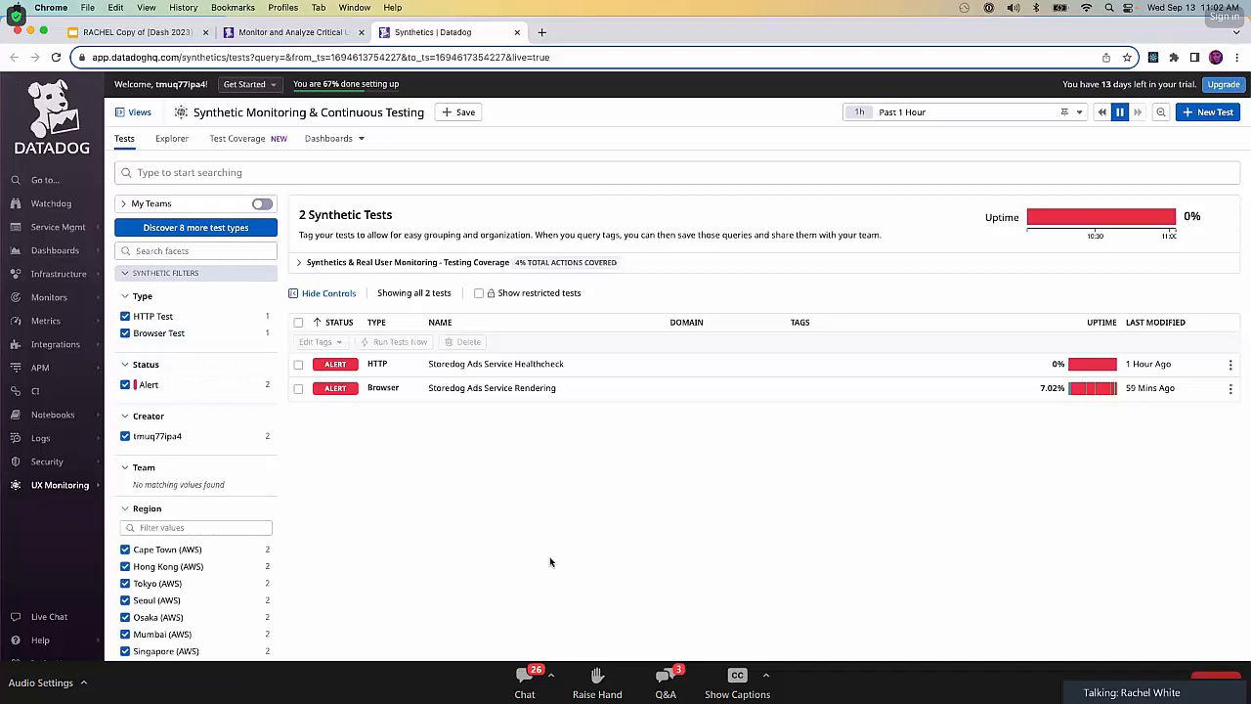
pyautogui.click(257, 145)
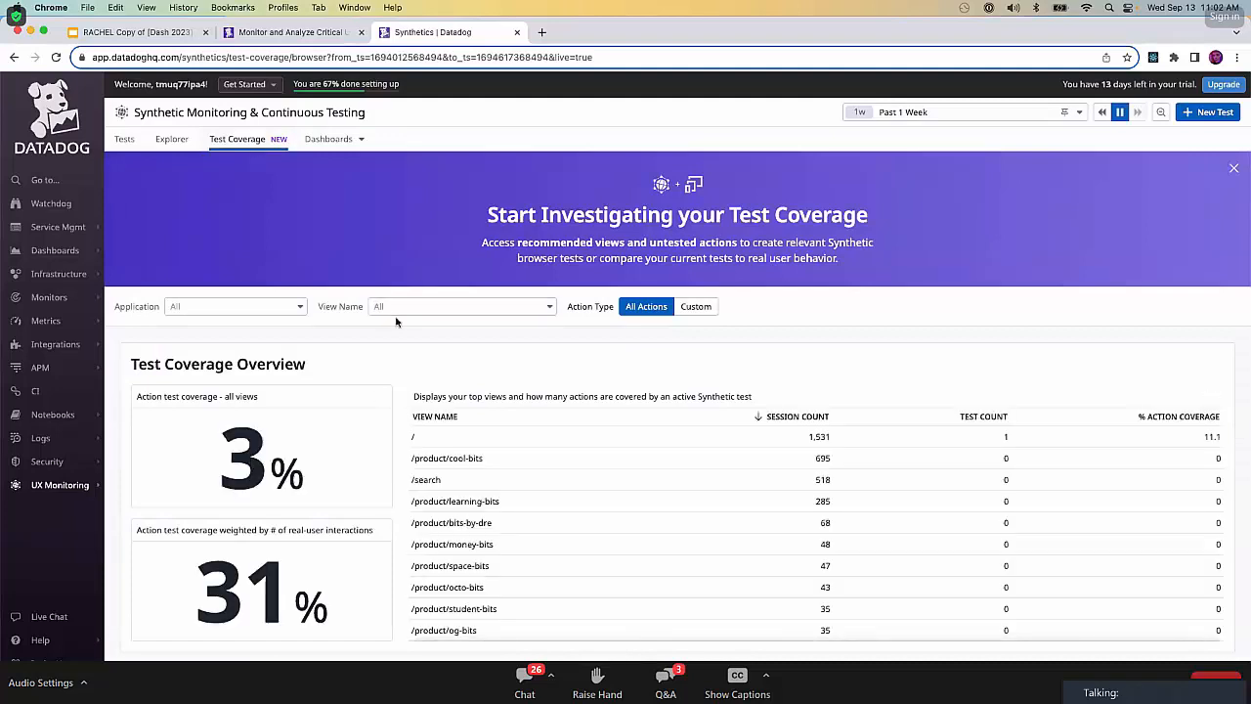
# Filter the test coverage by the Custom action type and examine the Untested Actions widget.
pyautogui.scroll(-1, 384, 328)
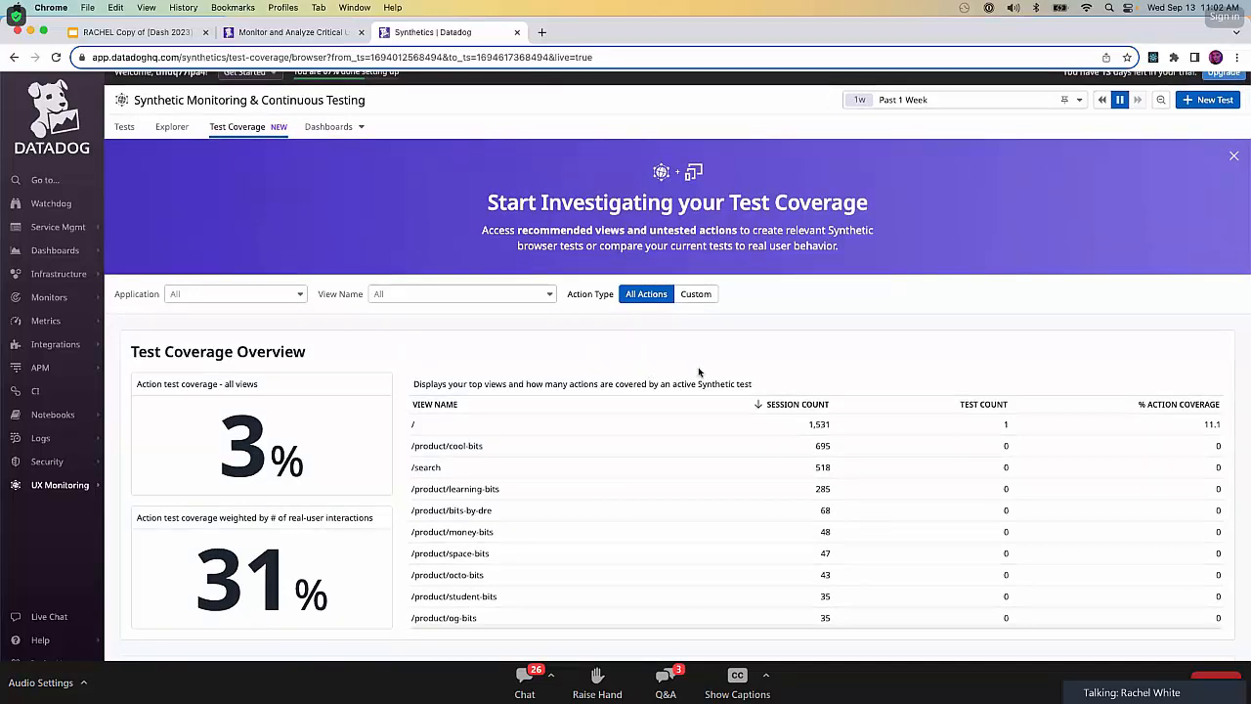
pyautogui.click(706, 304)
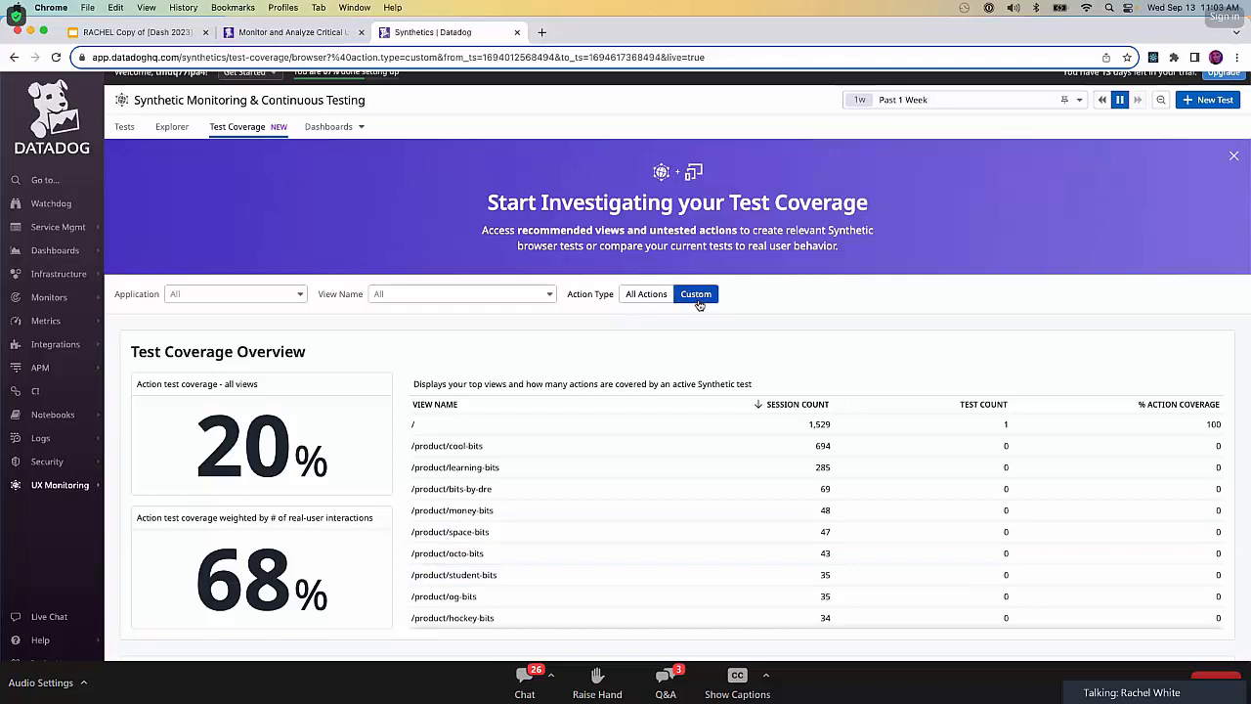
pyautogui.scroll(-5, 684, 411)
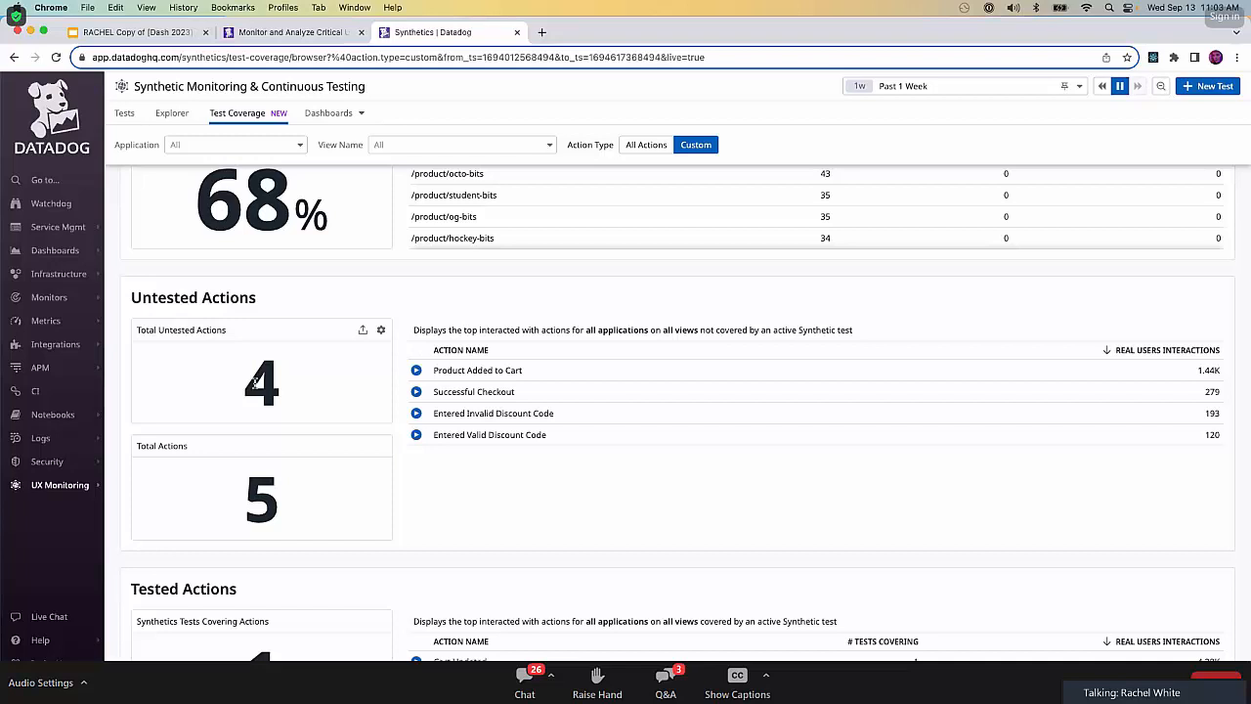
# Start a new synthetic Browser Test and narrow the browser window.
pyautogui.moveTo(63, 494)
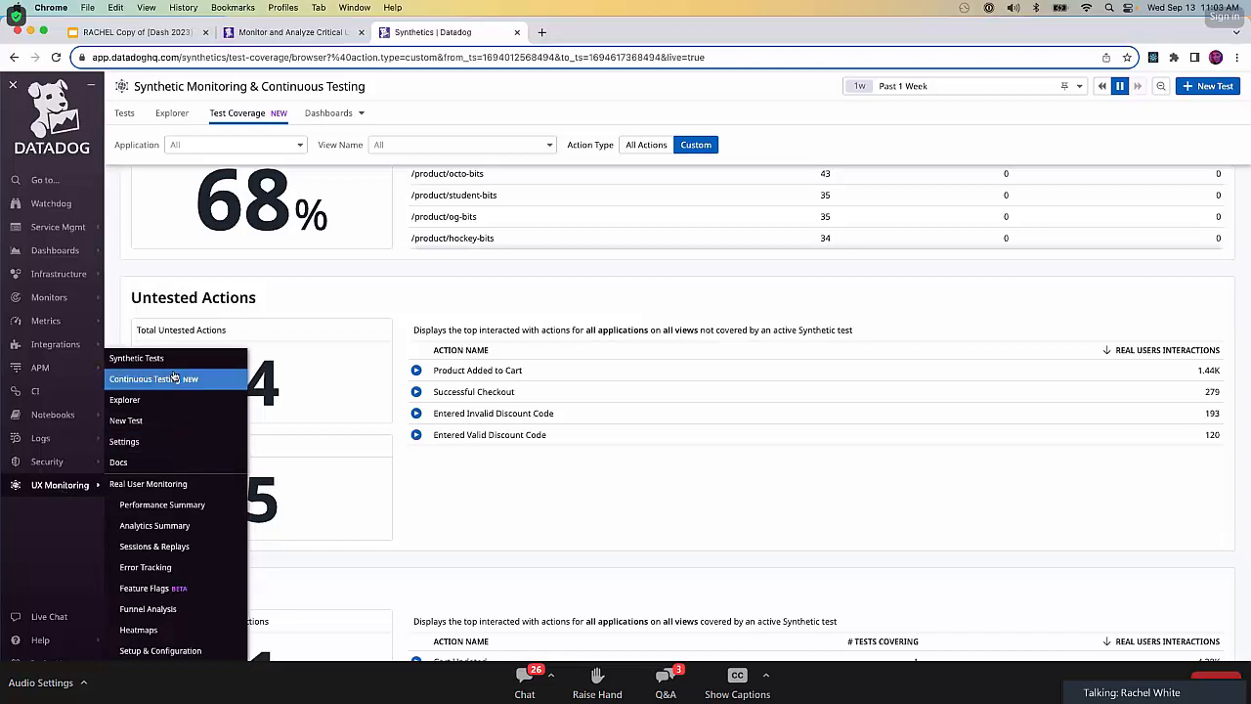
pyautogui.click(156, 428)
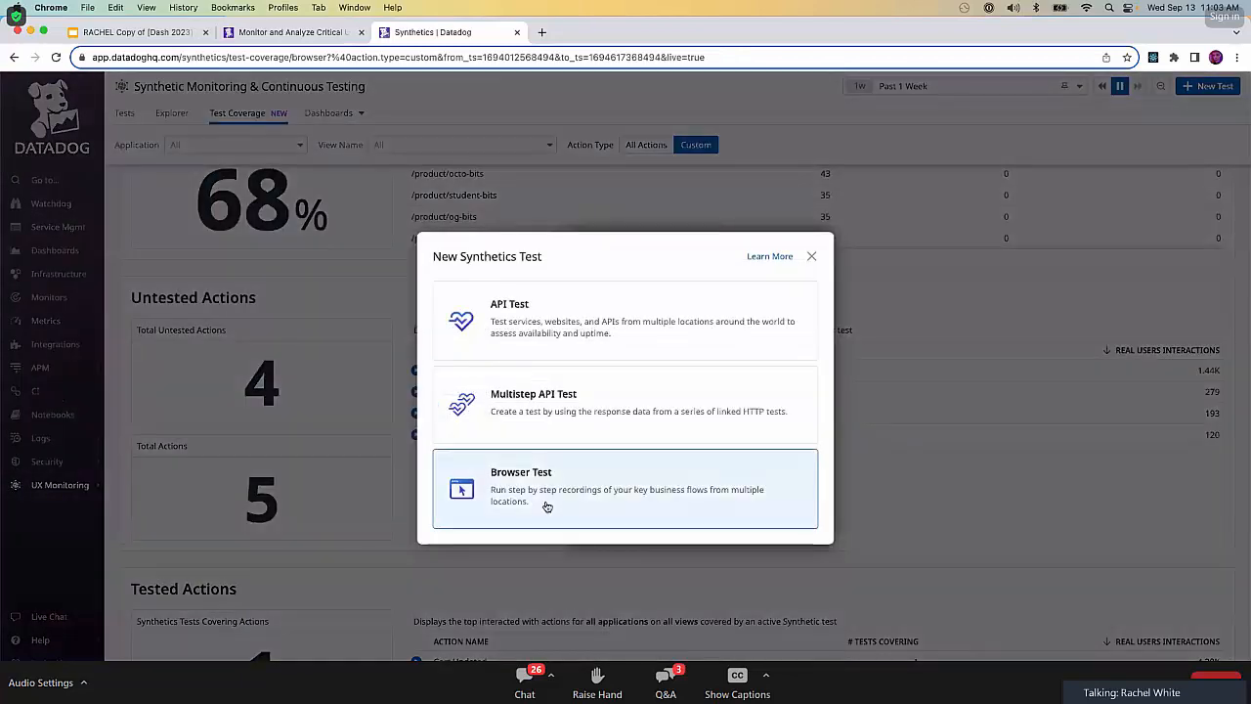
pyautogui.click(607, 505)
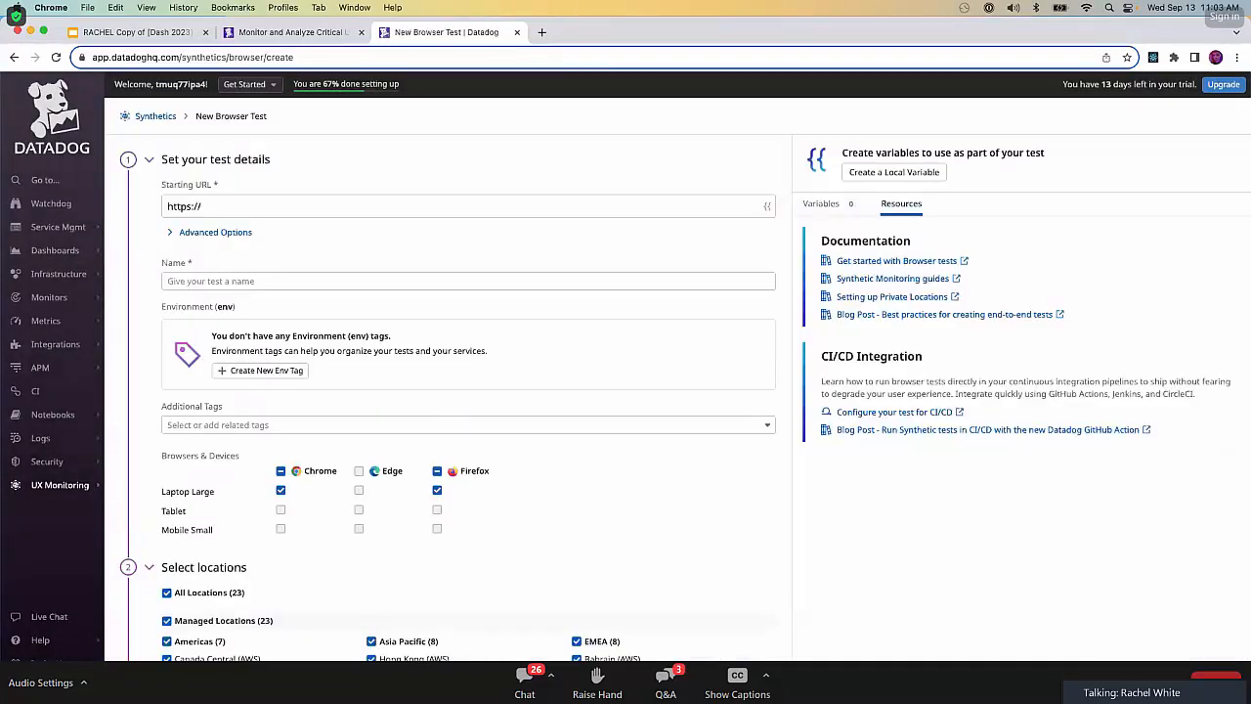
pyautogui.moveTo(1250, 391); pyautogui.dragTo(1114, 391)
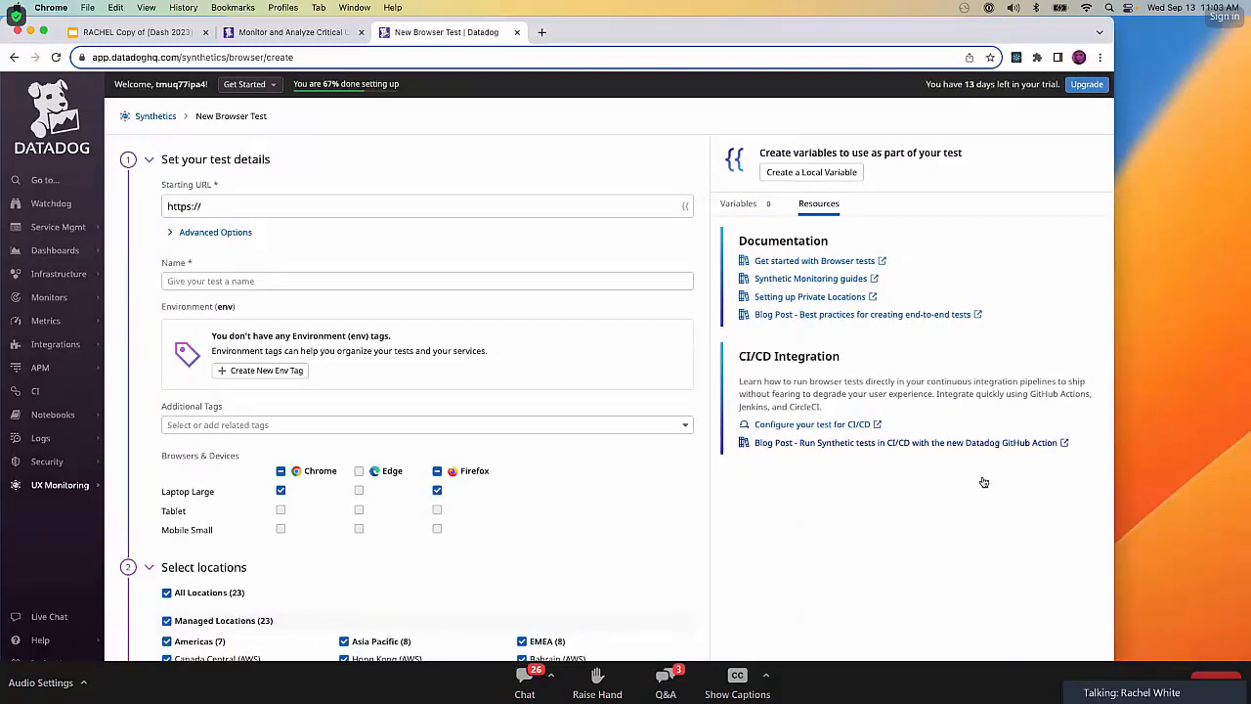
# Set the browser test's starting URL to {{ STOREDOG_URL }} and name it "Cool Bits User Flow".
pyautogui.click(349, 205)
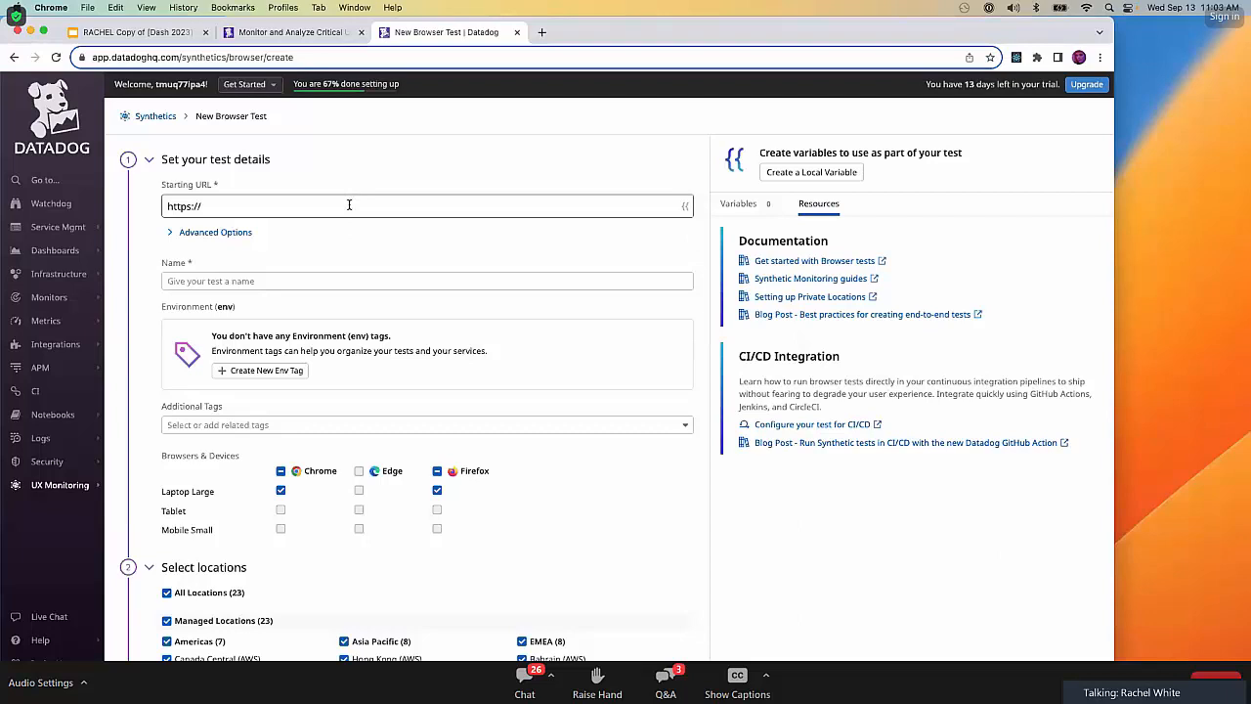
pyautogui.tripleClick(349, 205)
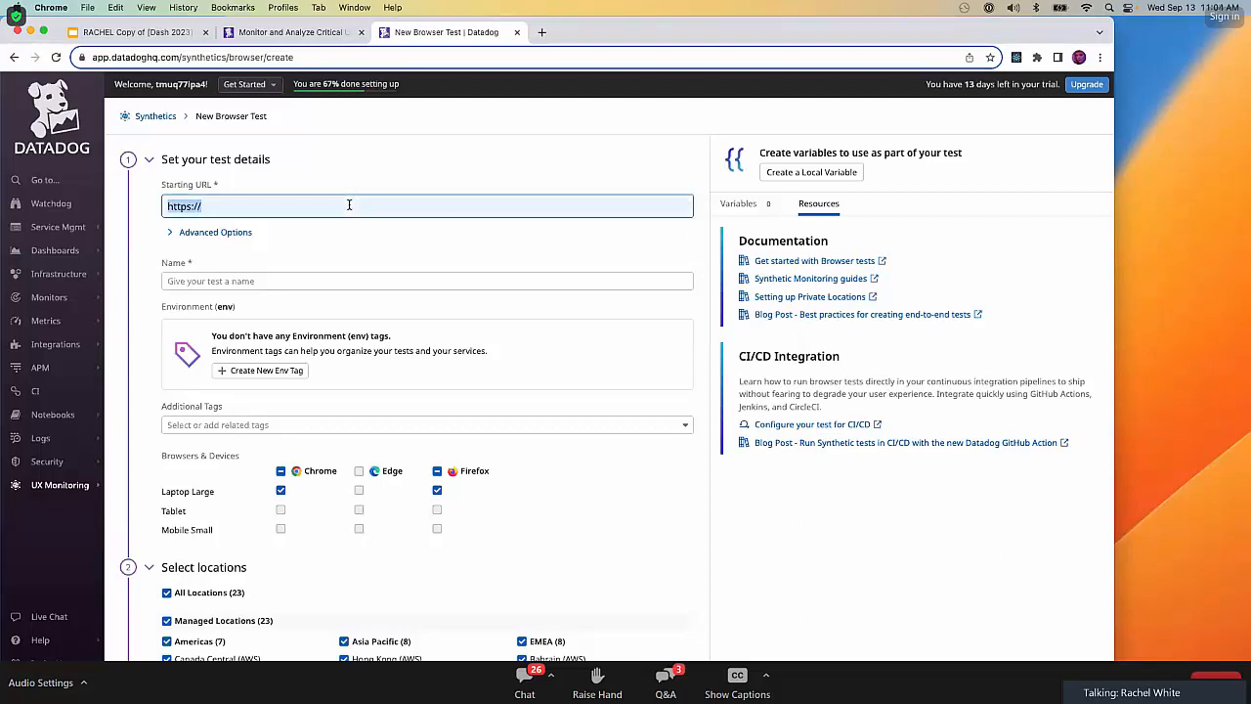
pyautogui.write('{{')
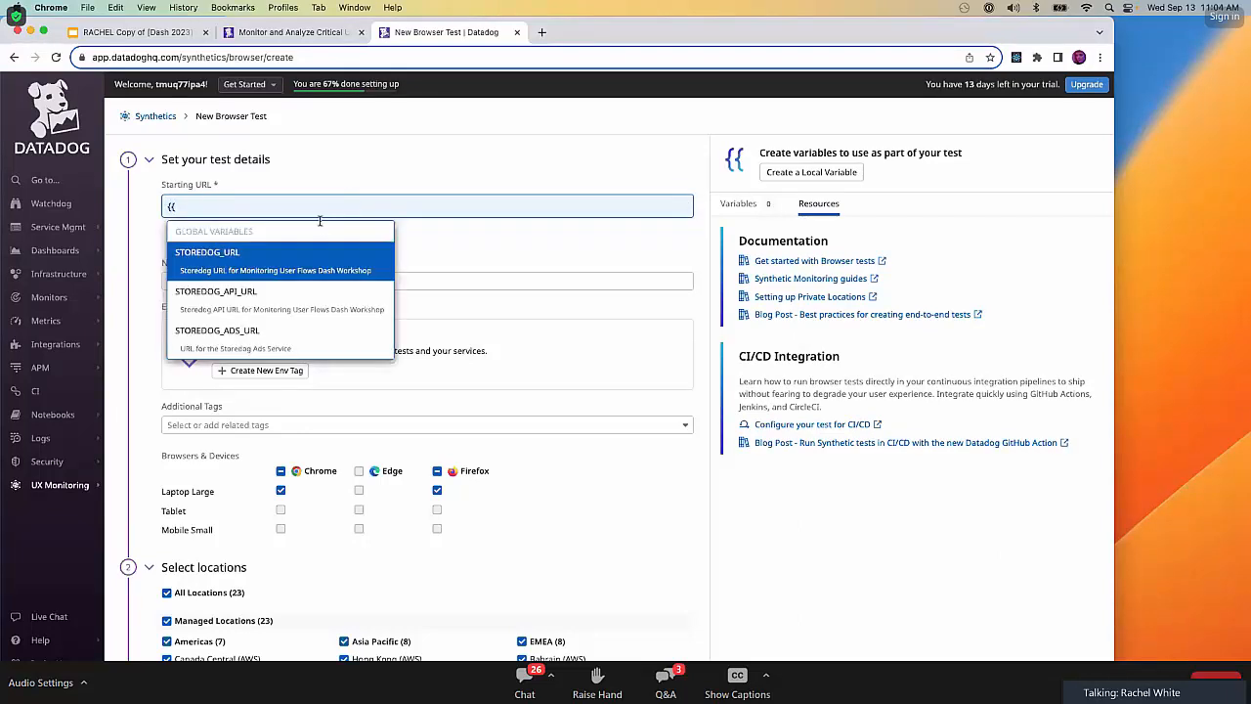
pyautogui.click(235, 252)
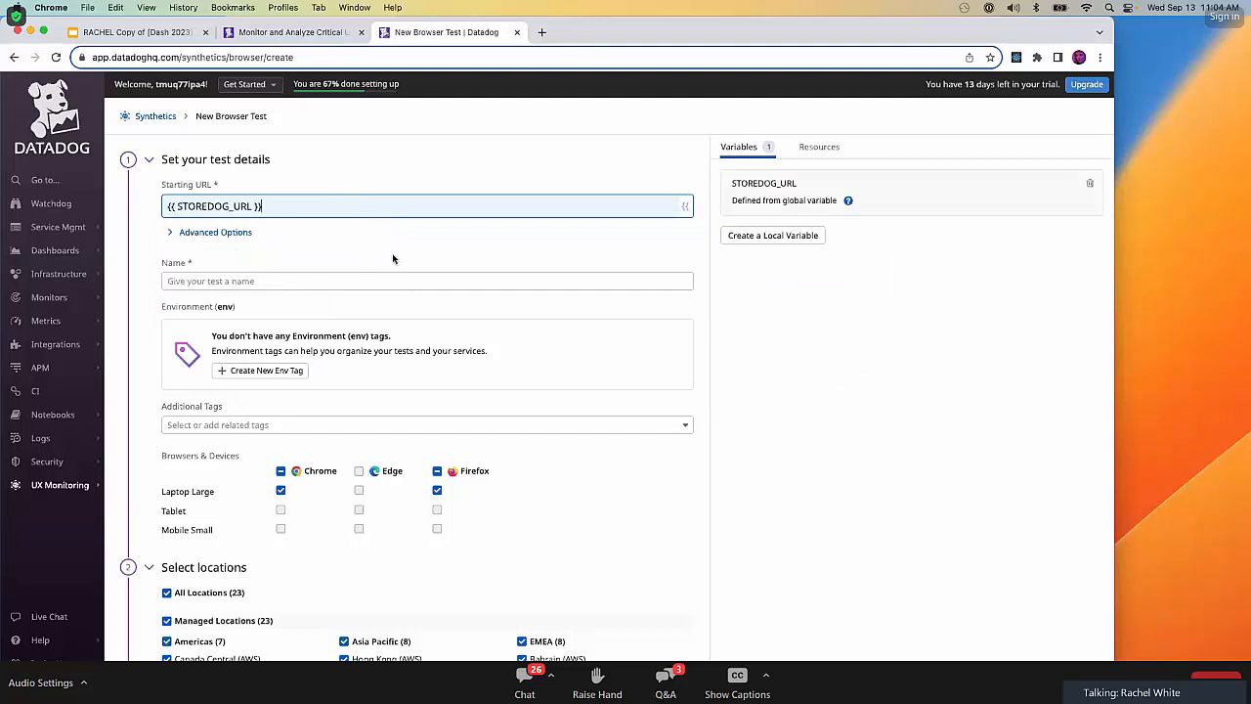
pyautogui.click(350, 283)
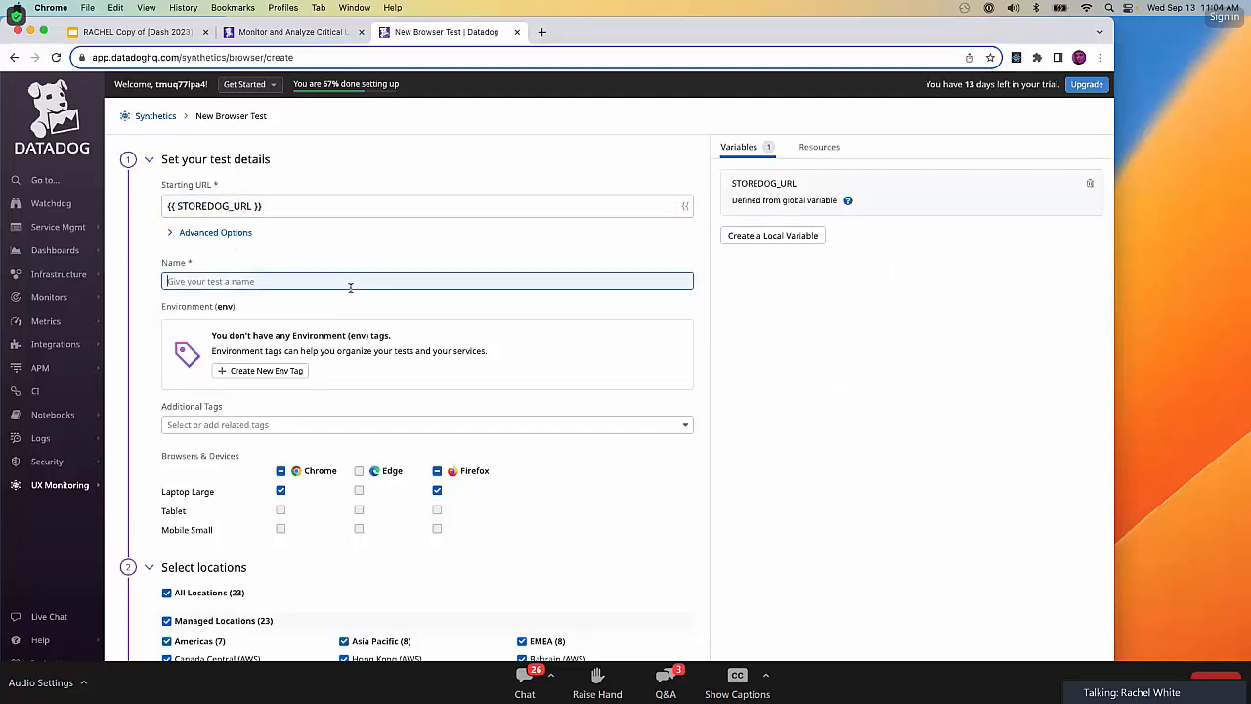
pyautogui.write('Cool Bits User Flow')
pyautogui.click(756, 520)
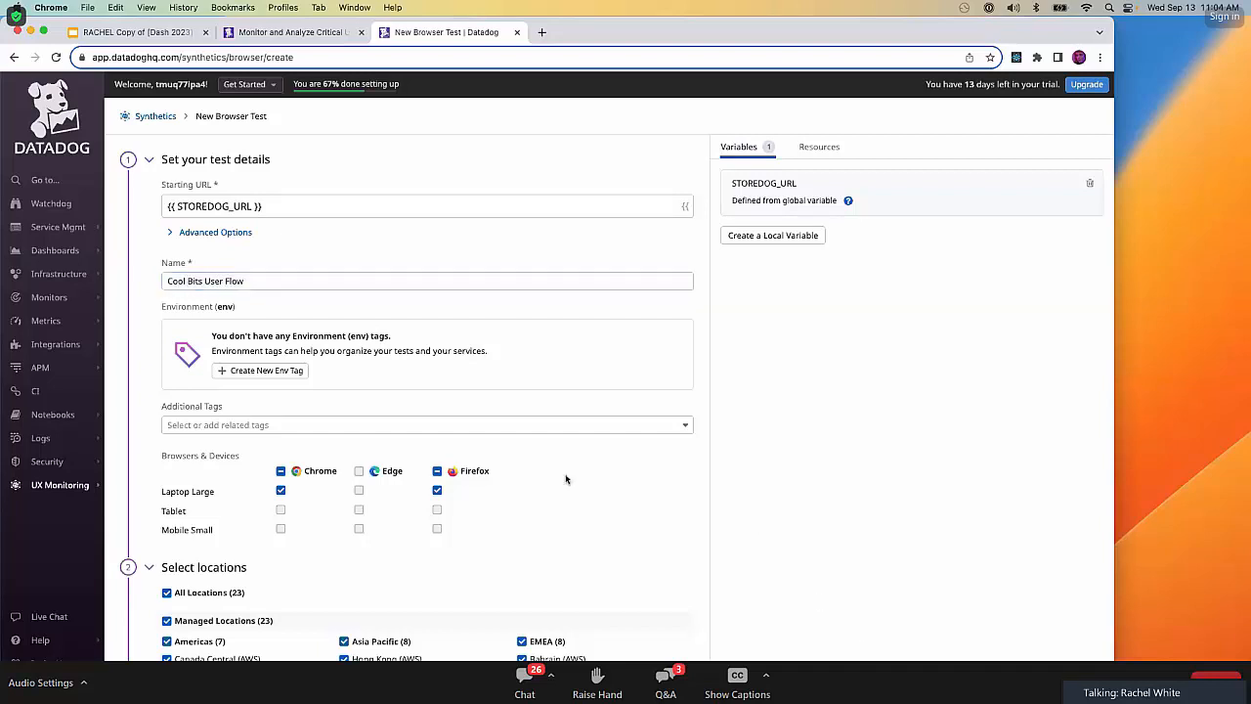
# Limit the test locations to EMEA by deselecting all Americas and Asia Pacific locations.
pyautogui.scroll(-3, 321, 467)
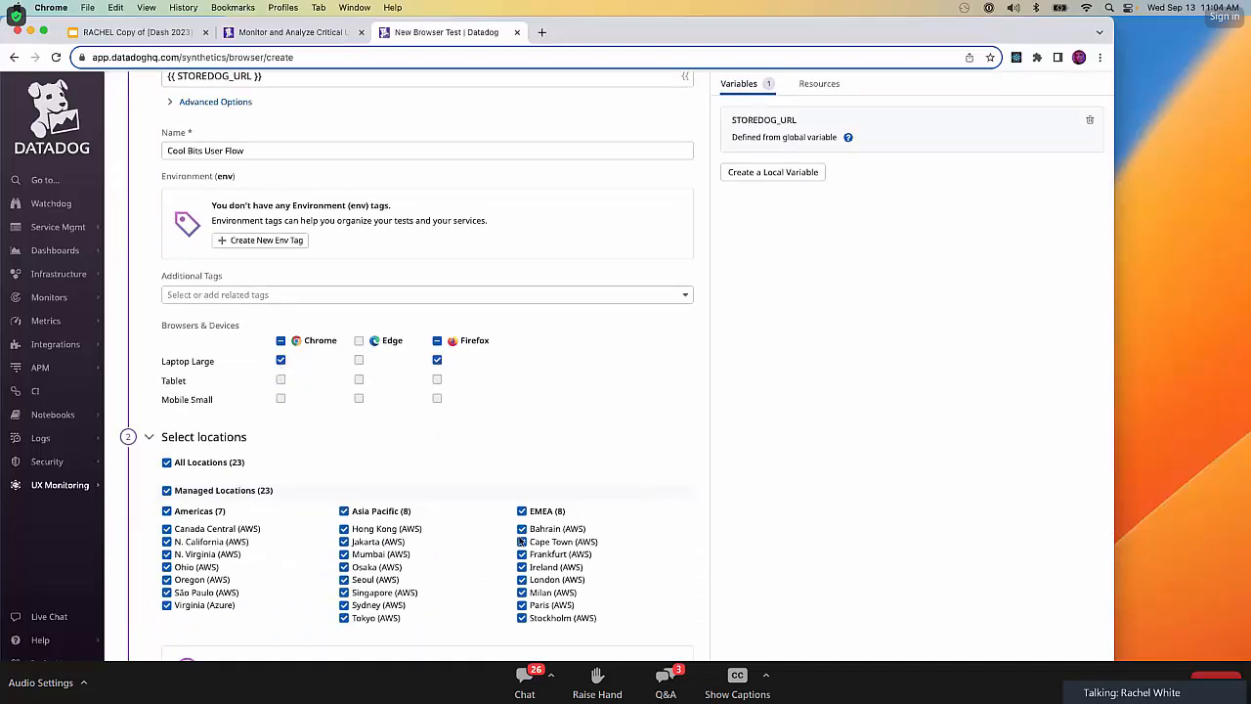
pyautogui.click(166, 512)
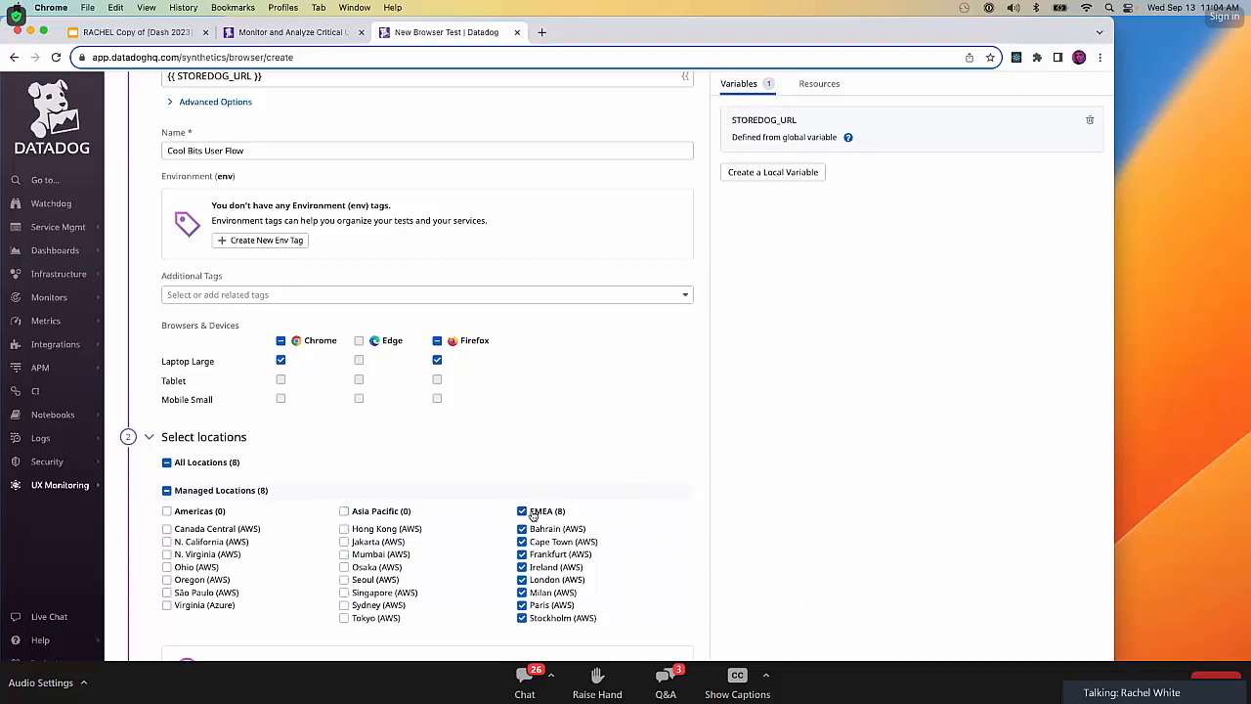
pyautogui.scroll(-3, 704, 515)
pyautogui.scroll(-2, 704, 515)
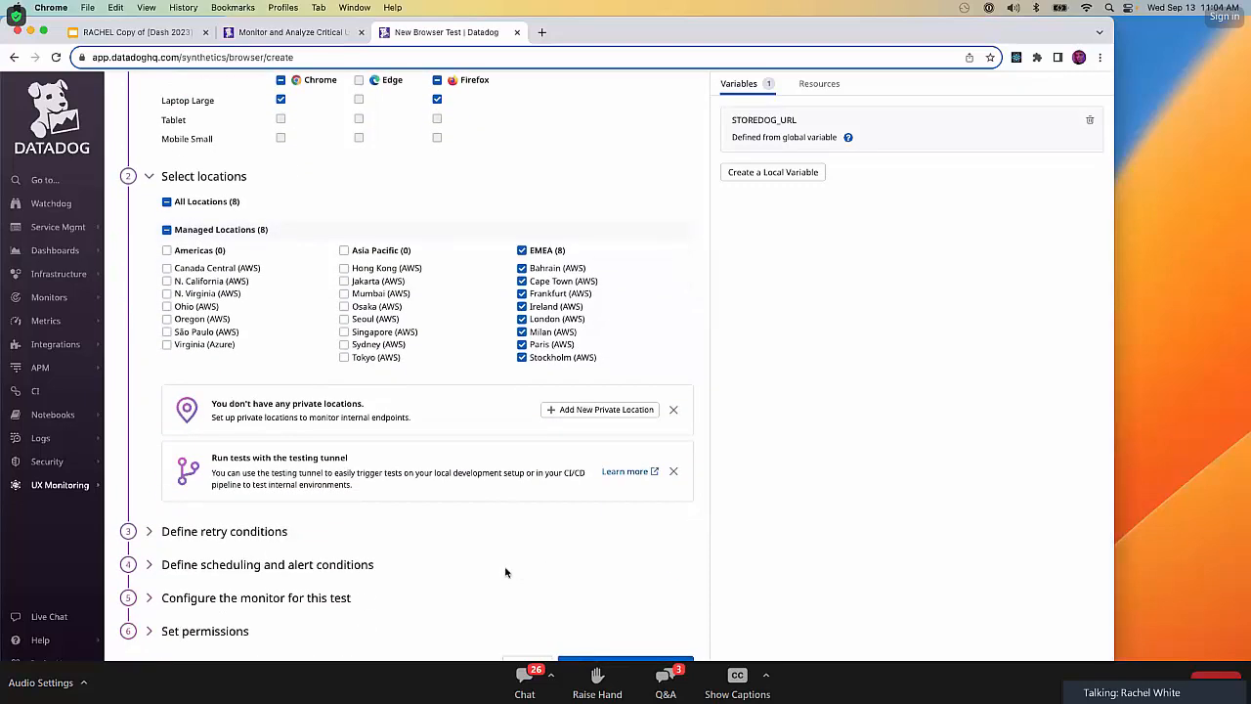
# Review the scheduling and alert conditions, keep the 5m interval, and save the test to edit its recording.
pyautogui.click(270, 567)
pyautogui.scroll(-2, 270, 567)
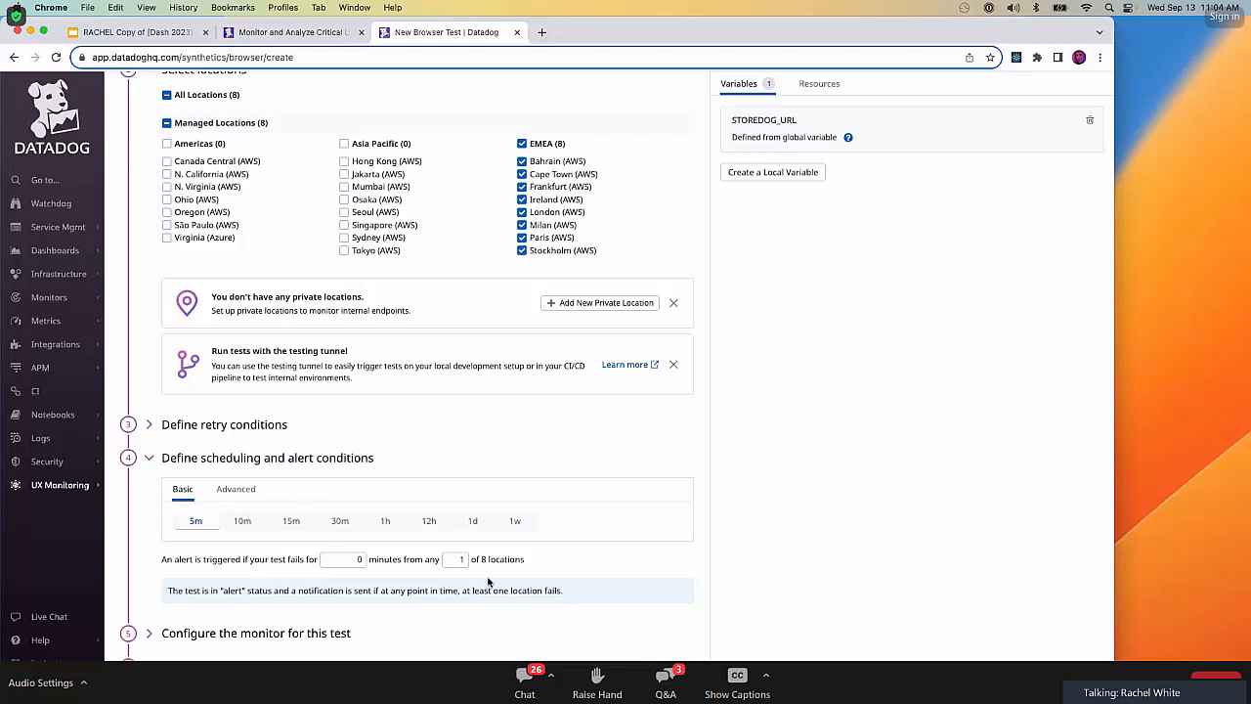
pyautogui.scroll(-1, 489, 583)
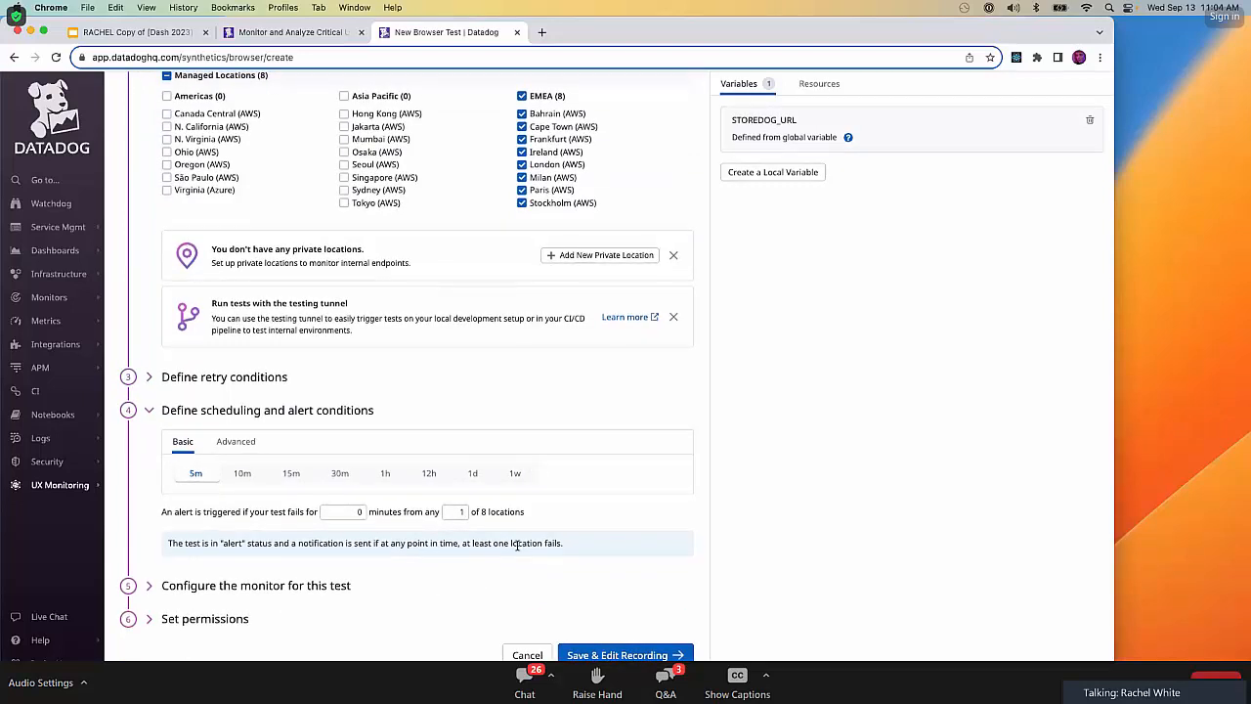
pyautogui.click(623, 652)
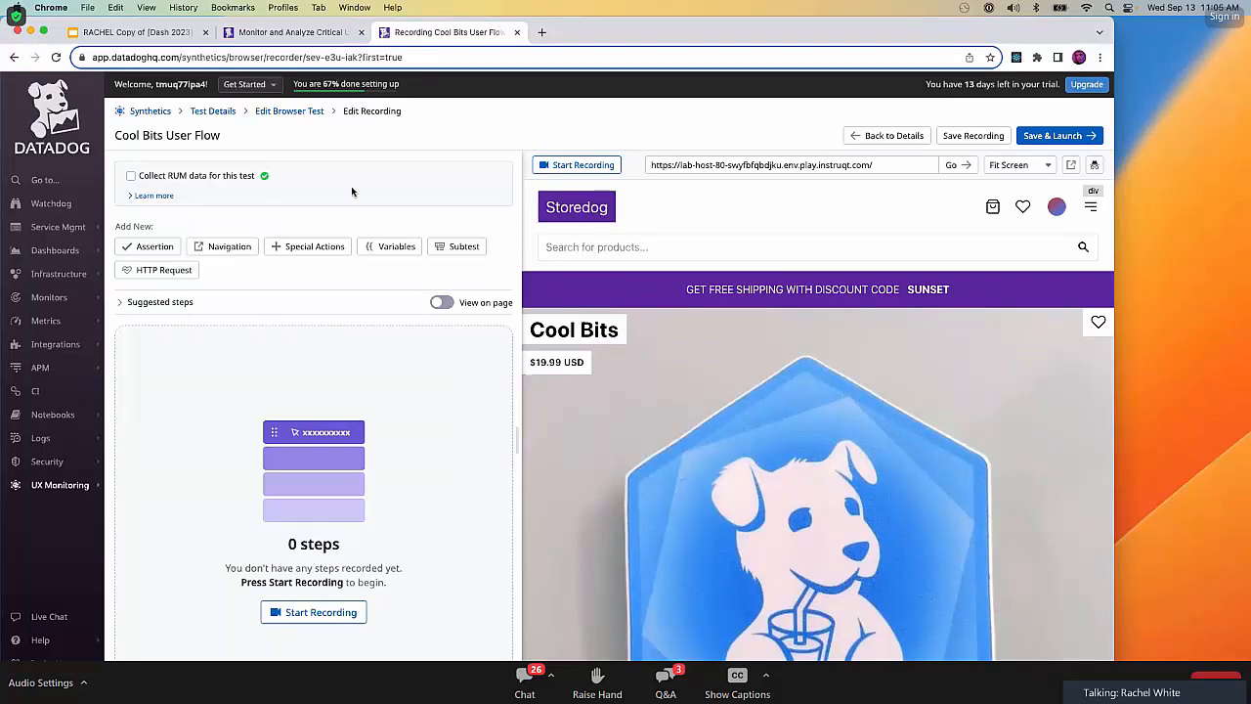
# Start recording the browser test and add a special action that waits 10 seconds.
pyautogui.click(576, 166)
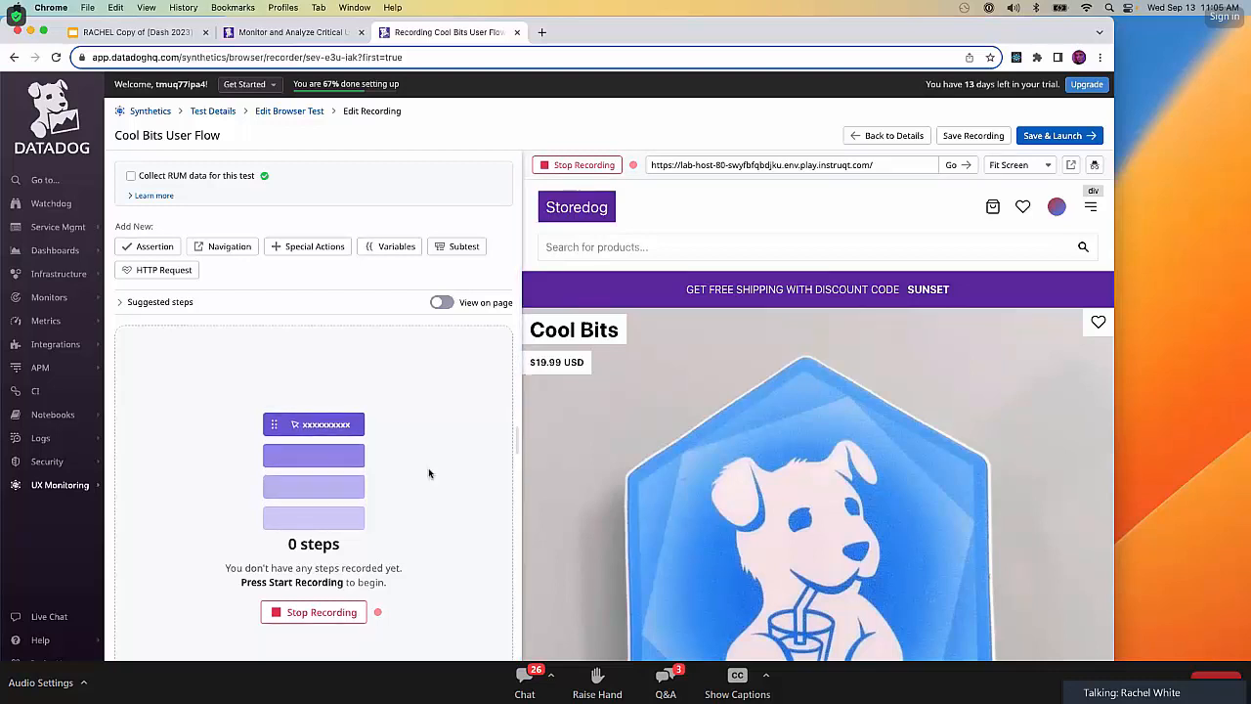
pyautogui.click(313, 248)
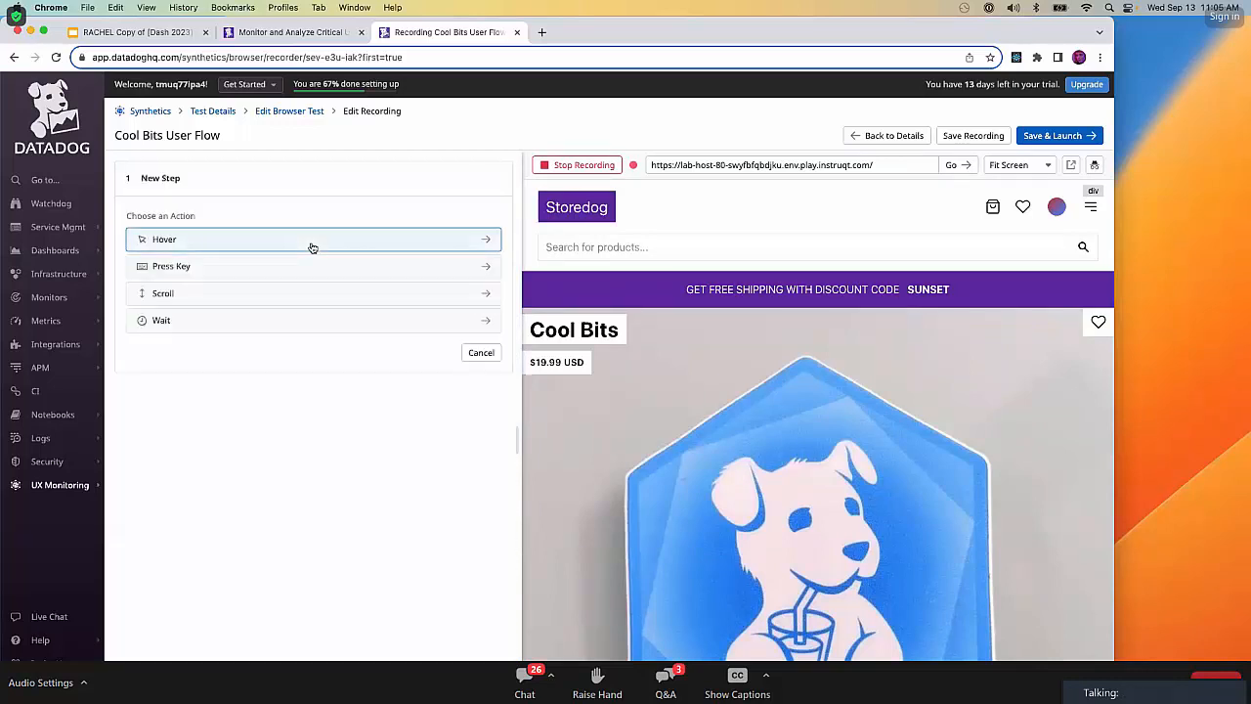
pyautogui.click(306, 322)
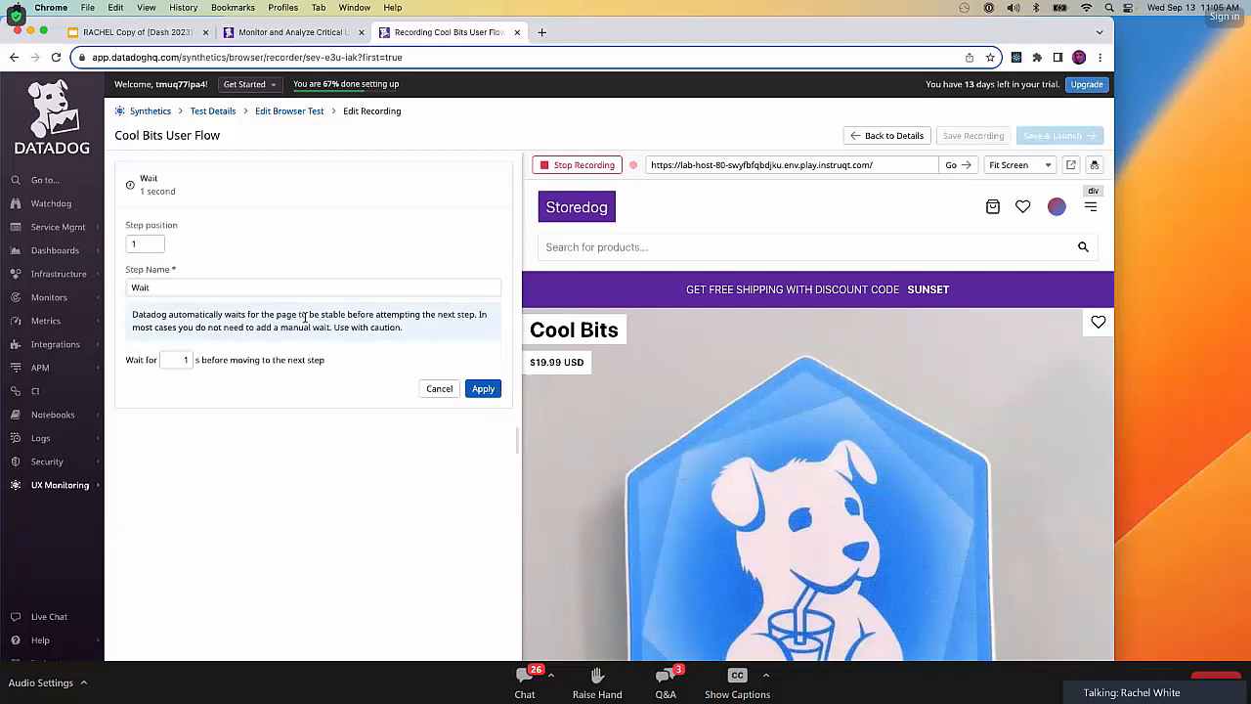
pyautogui.click(186, 360)
pyautogui.write('0')
pyautogui.click(488, 389)
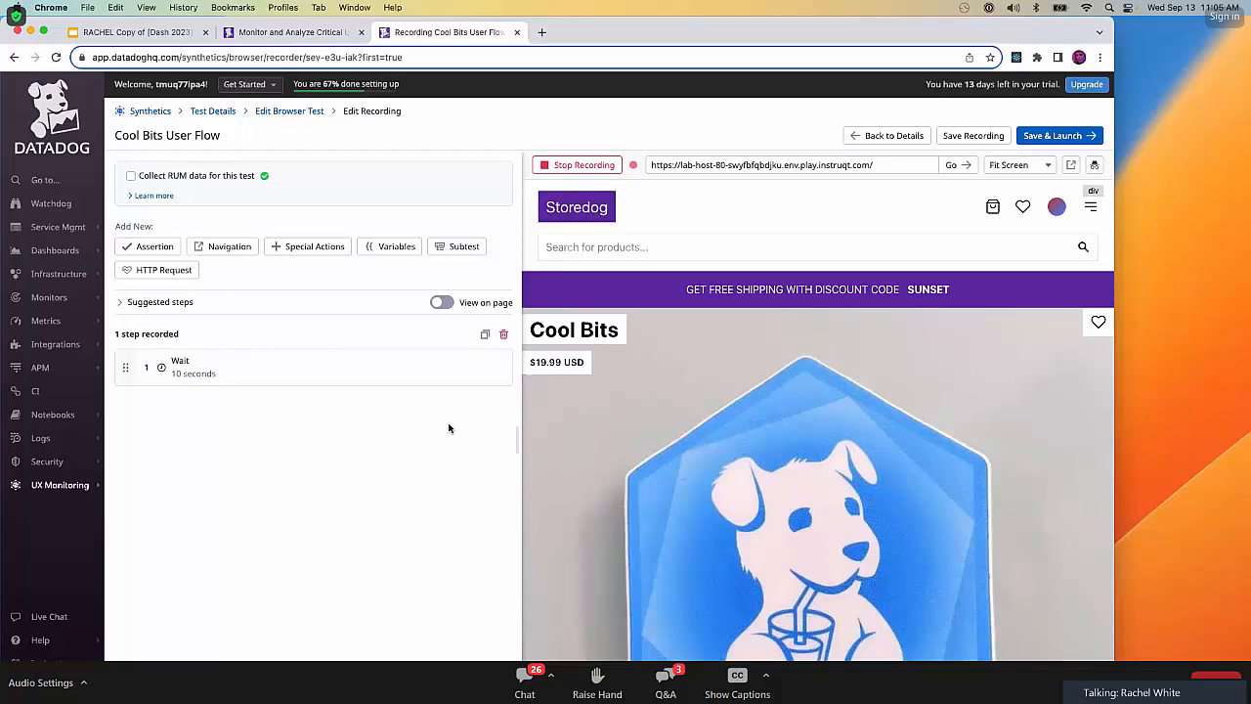
# Create a variable from an element, named DISCOUNT_CODE, targeting the discount code text in the Storedog banner.
pyautogui.click(391, 246)
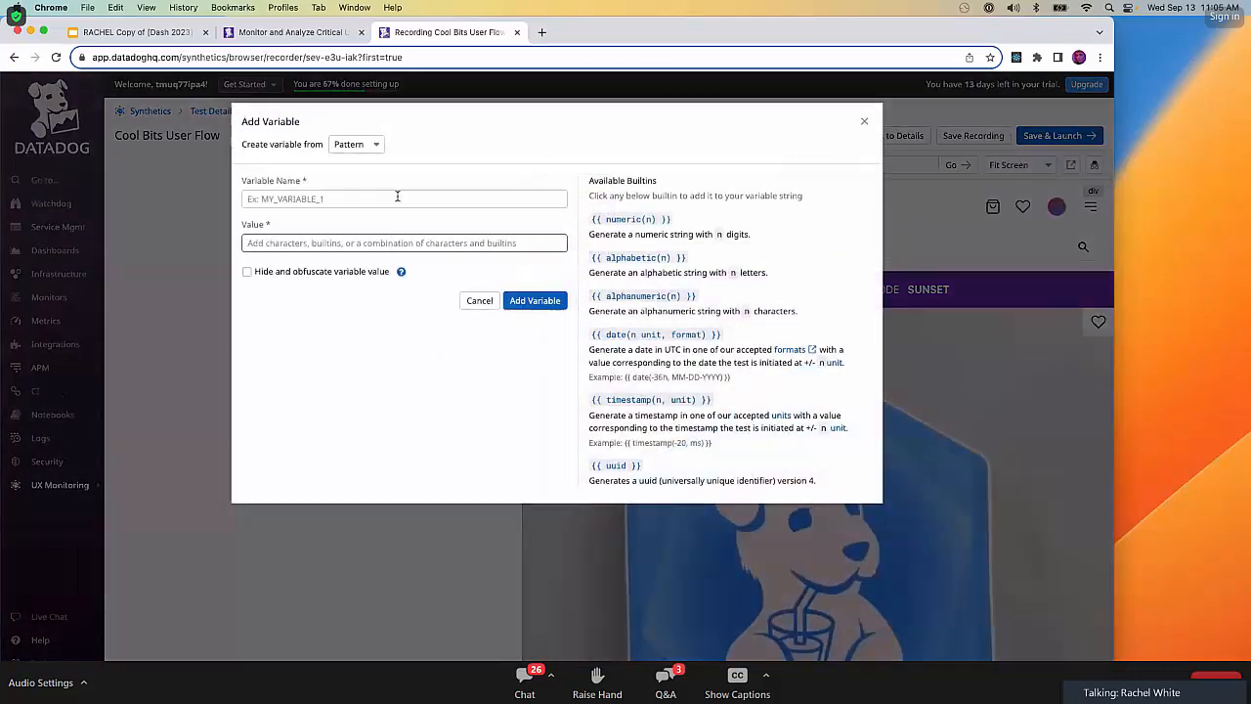
pyautogui.click(397, 197)
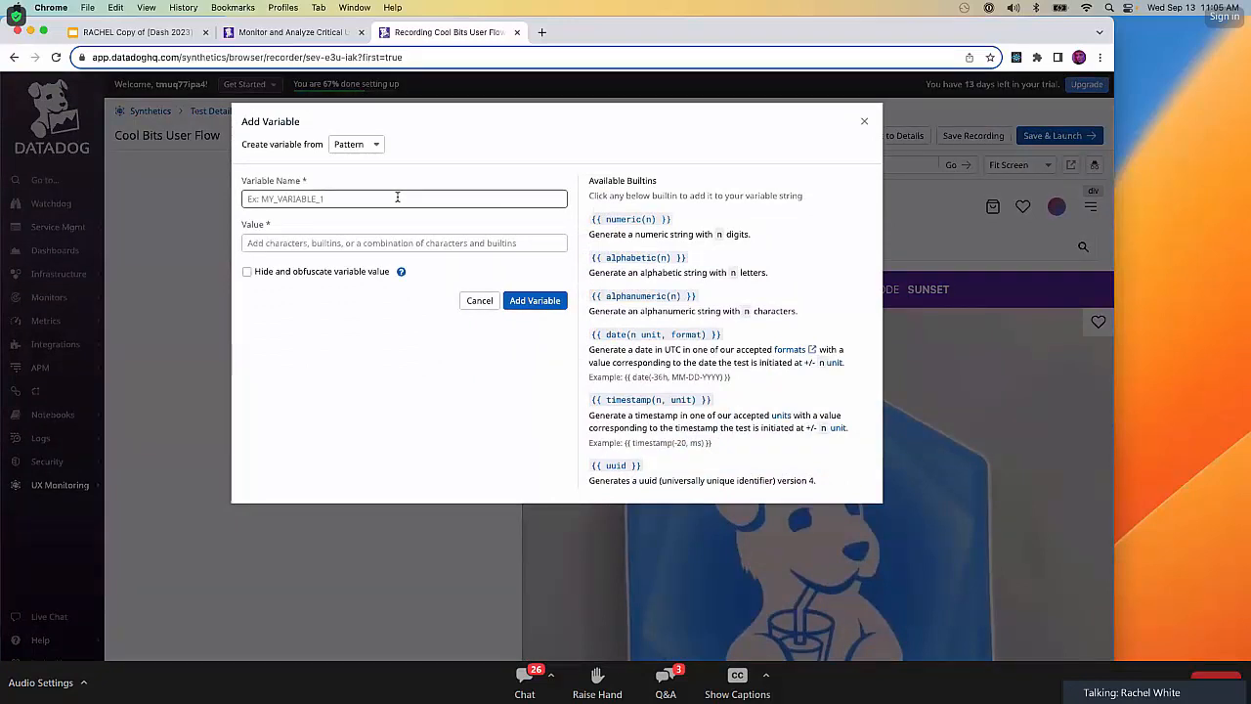
pyautogui.click(358, 143)
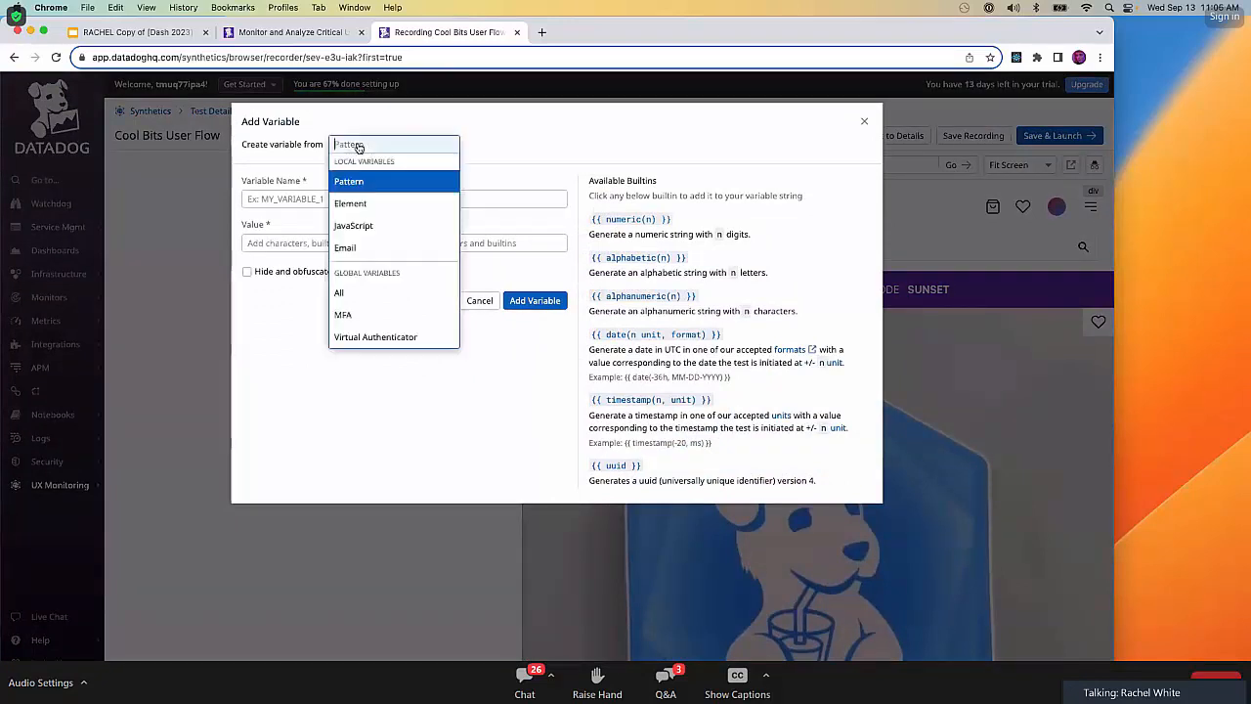
pyautogui.click(369, 200)
pyautogui.click(369, 198)
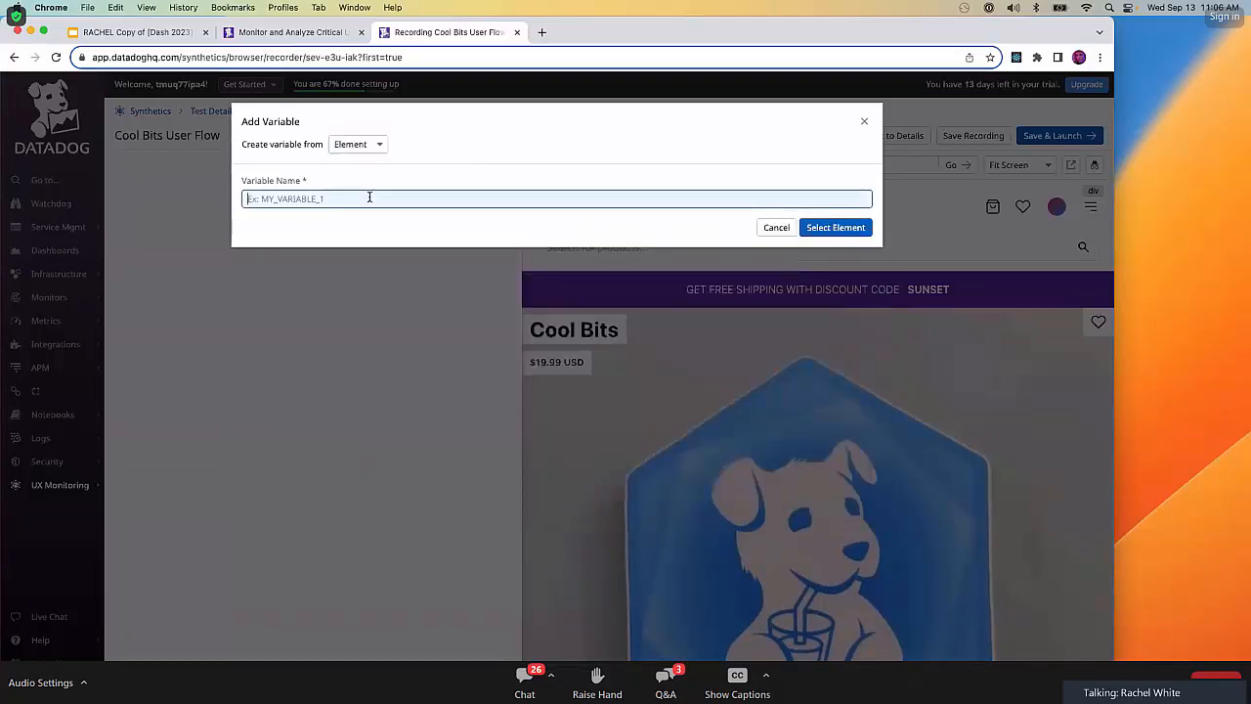
pyautogui.write('D')
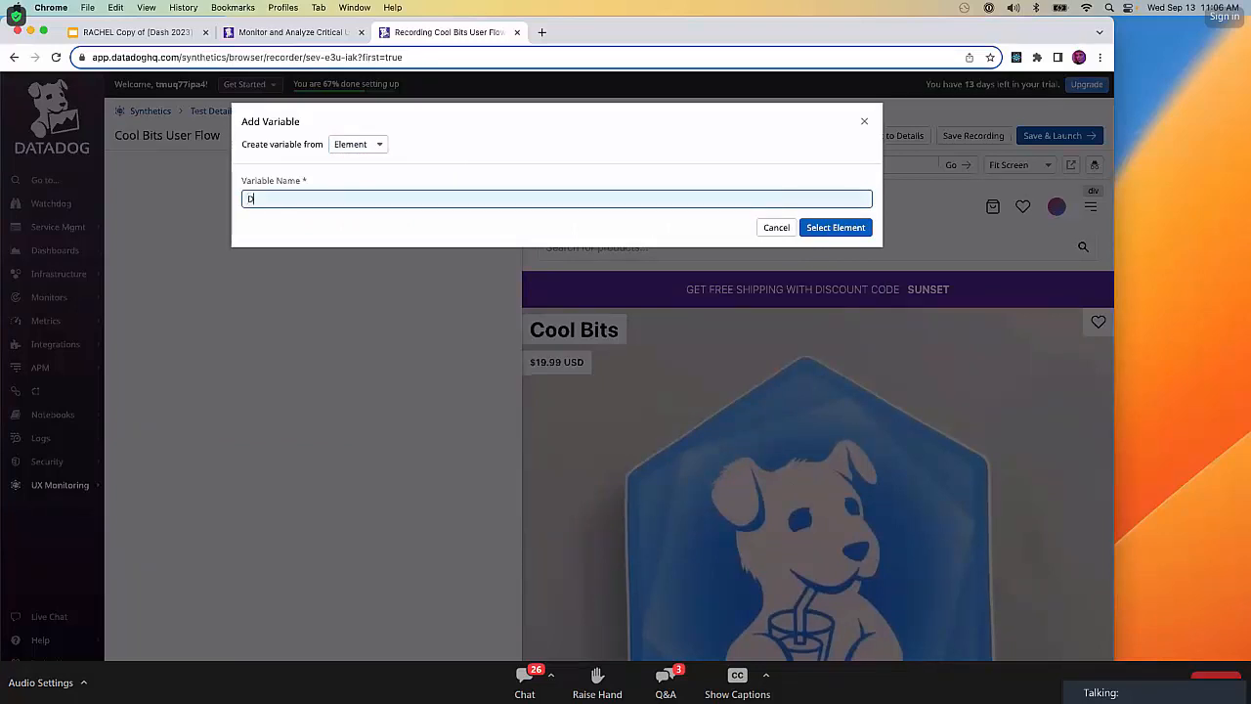
pyautogui.write('ISCOUNT_CODE')
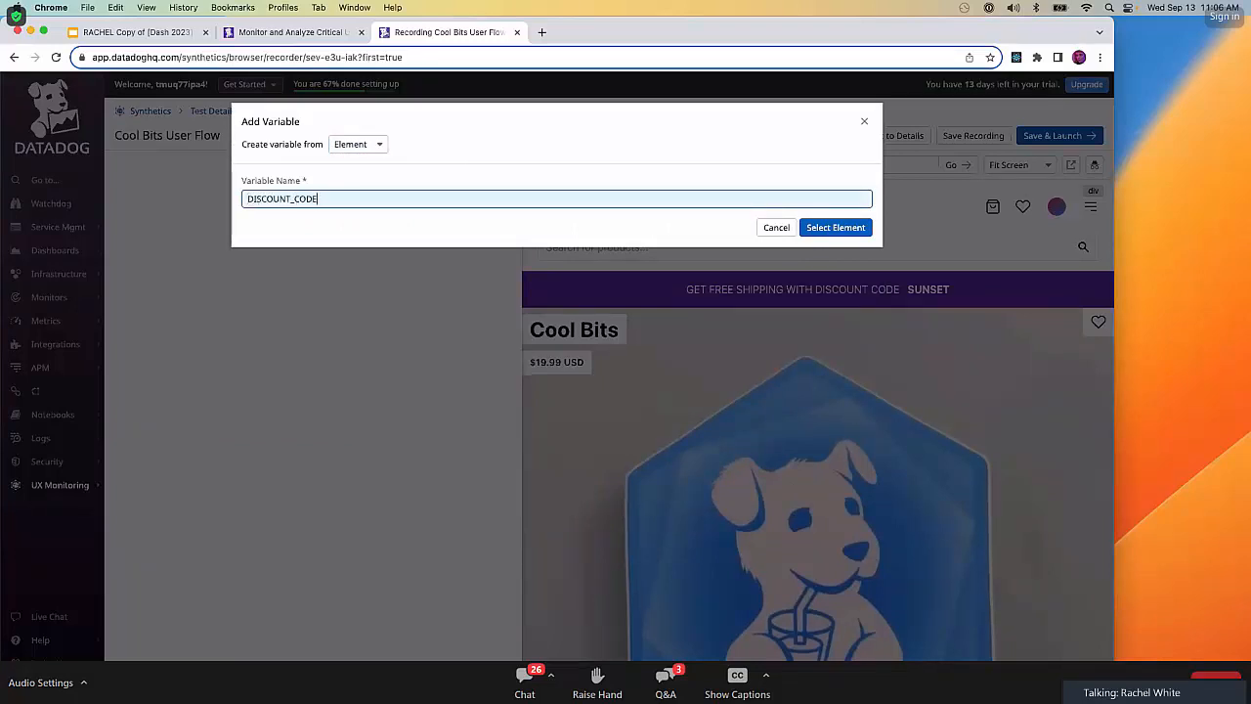
pyautogui.click(836, 229)
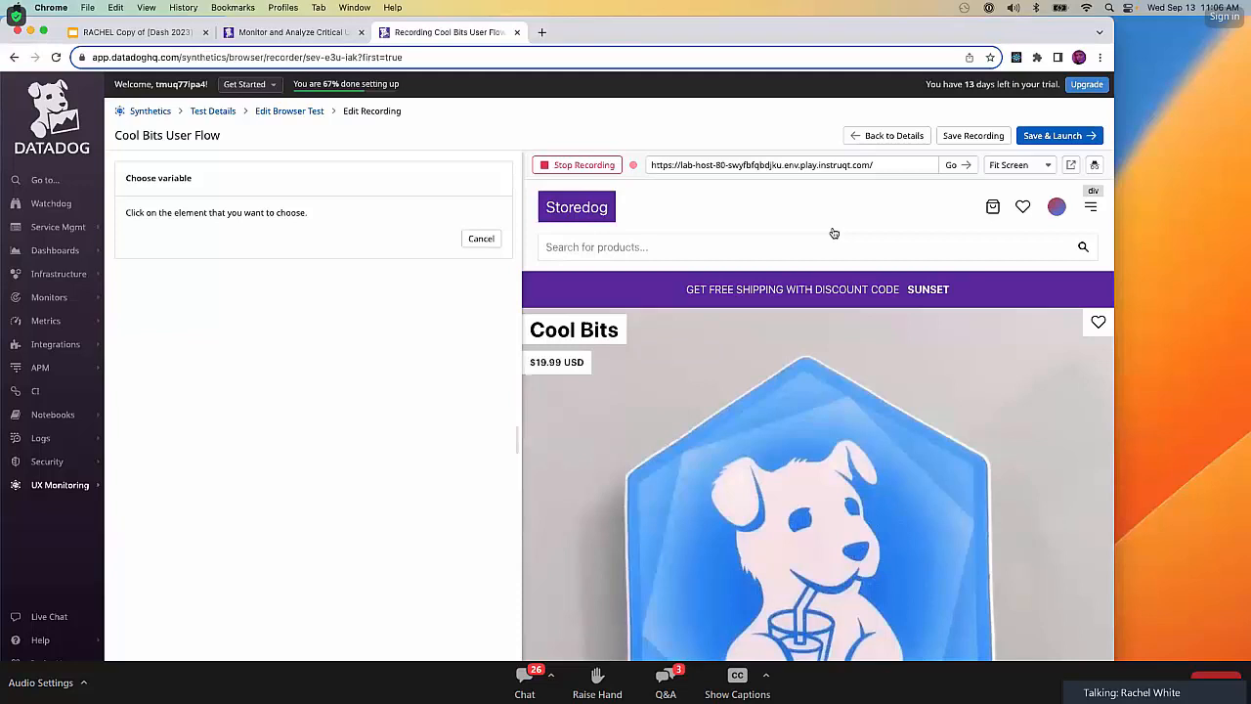
pyautogui.click(936, 289)
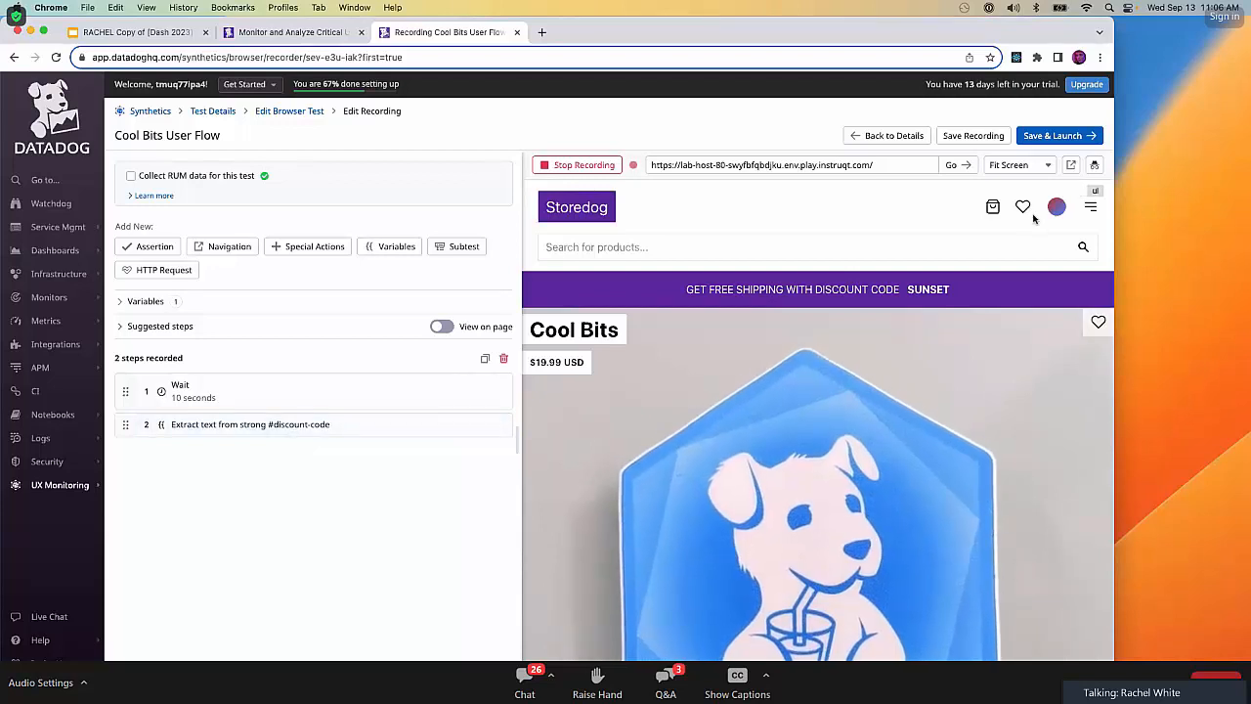
# Check the recorder's screen size options and preview the Storedog page in a popup window, closing it when done.
pyautogui.click(1049, 170)
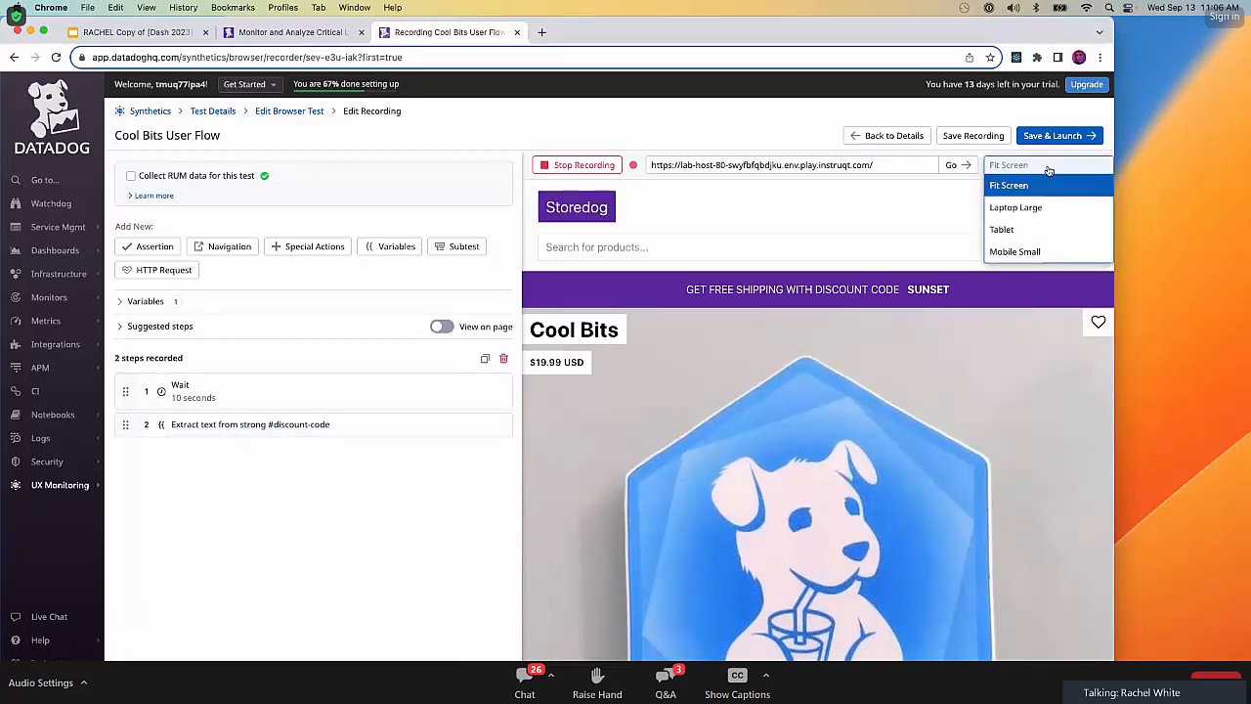
pyautogui.click(1045, 162)
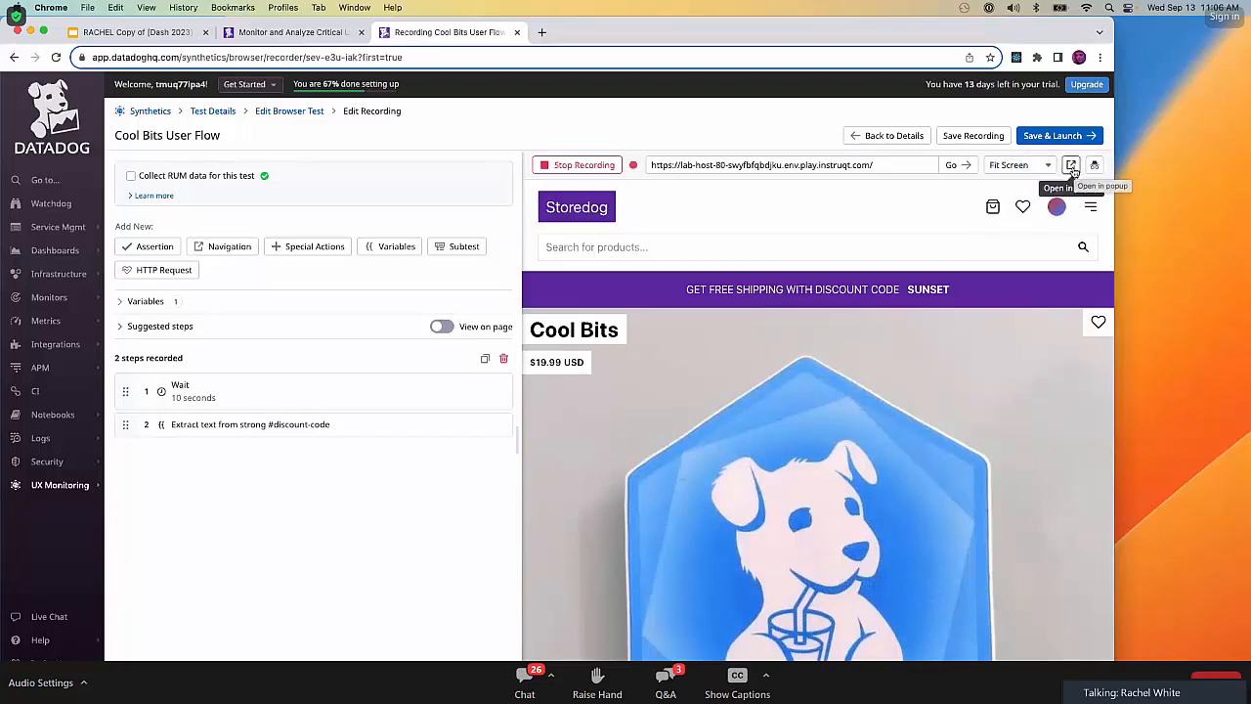
pyautogui.click(1072, 165)
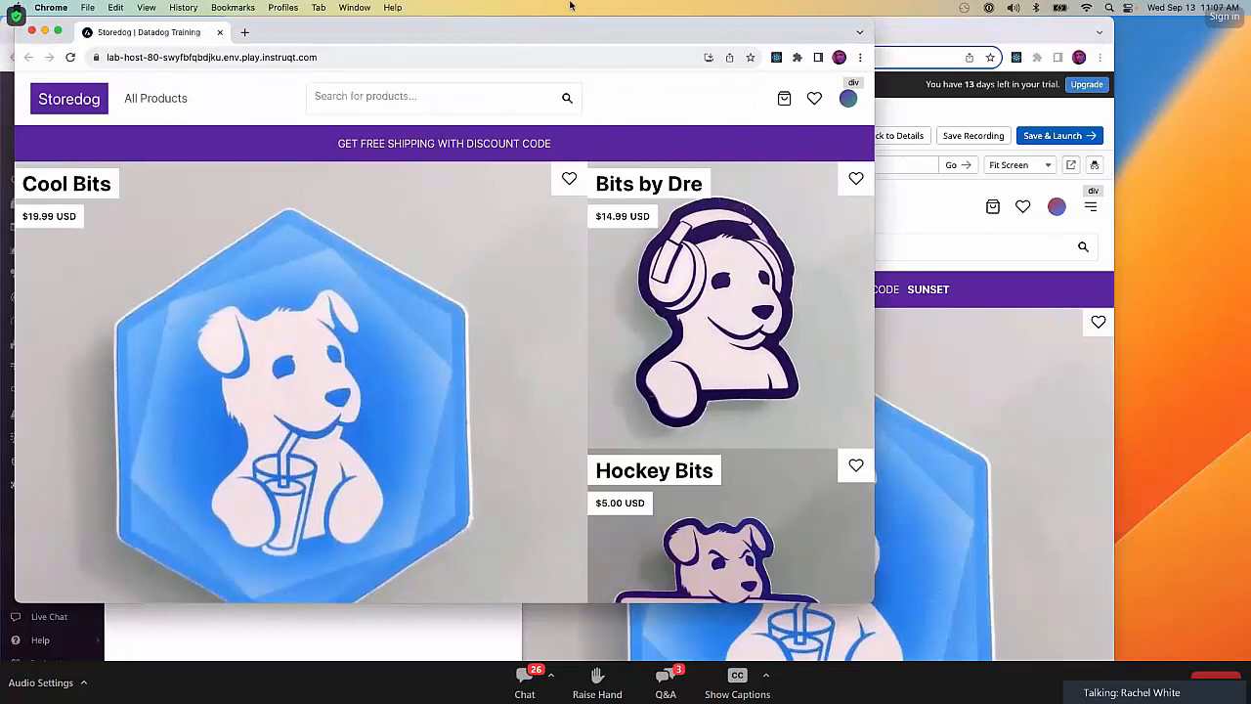
pyautogui.moveTo(726, 40); pyautogui.dragTo(1174, 190)
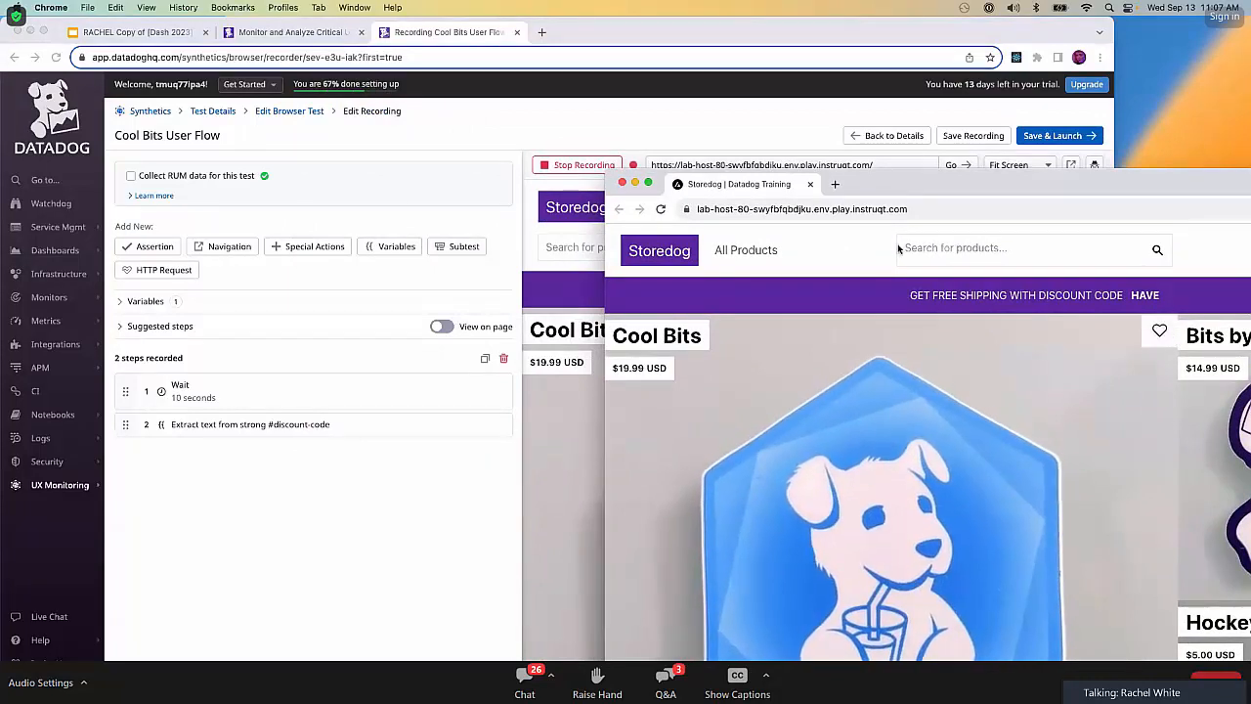
pyautogui.click(621, 183)
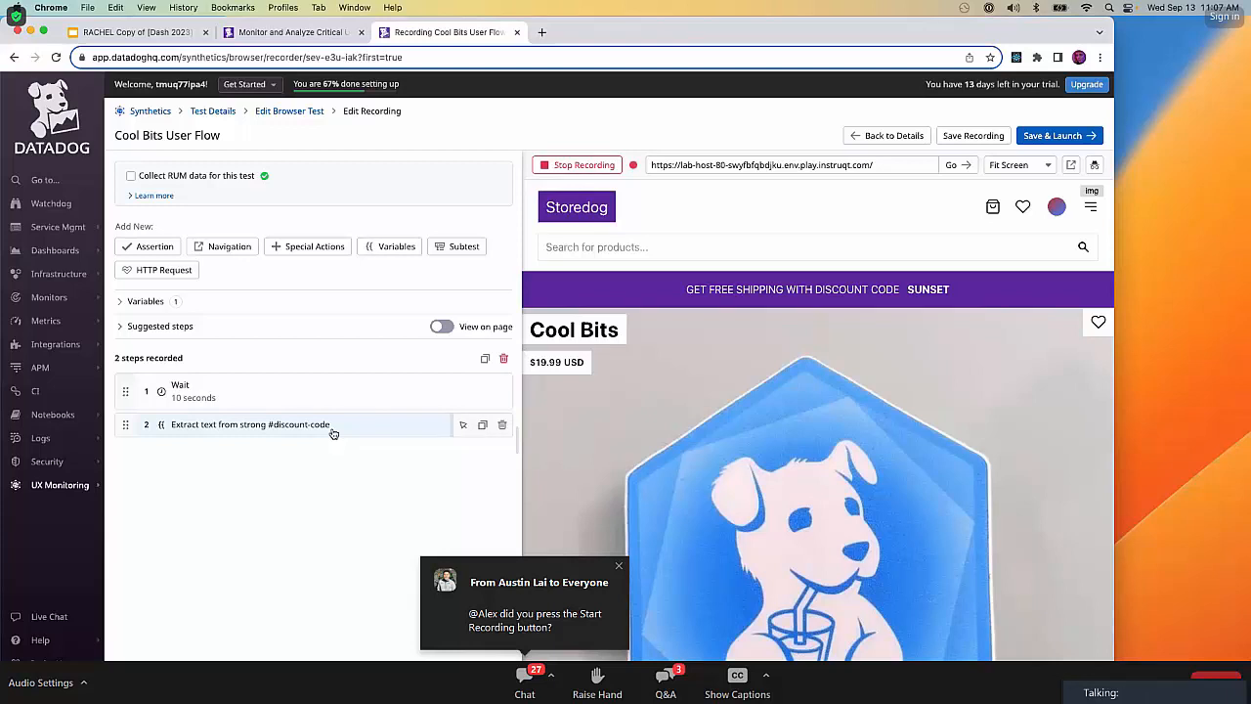
# Rename the recorded text extraction step to "Extract Discount Code".
pyautogui.click(270, 430)
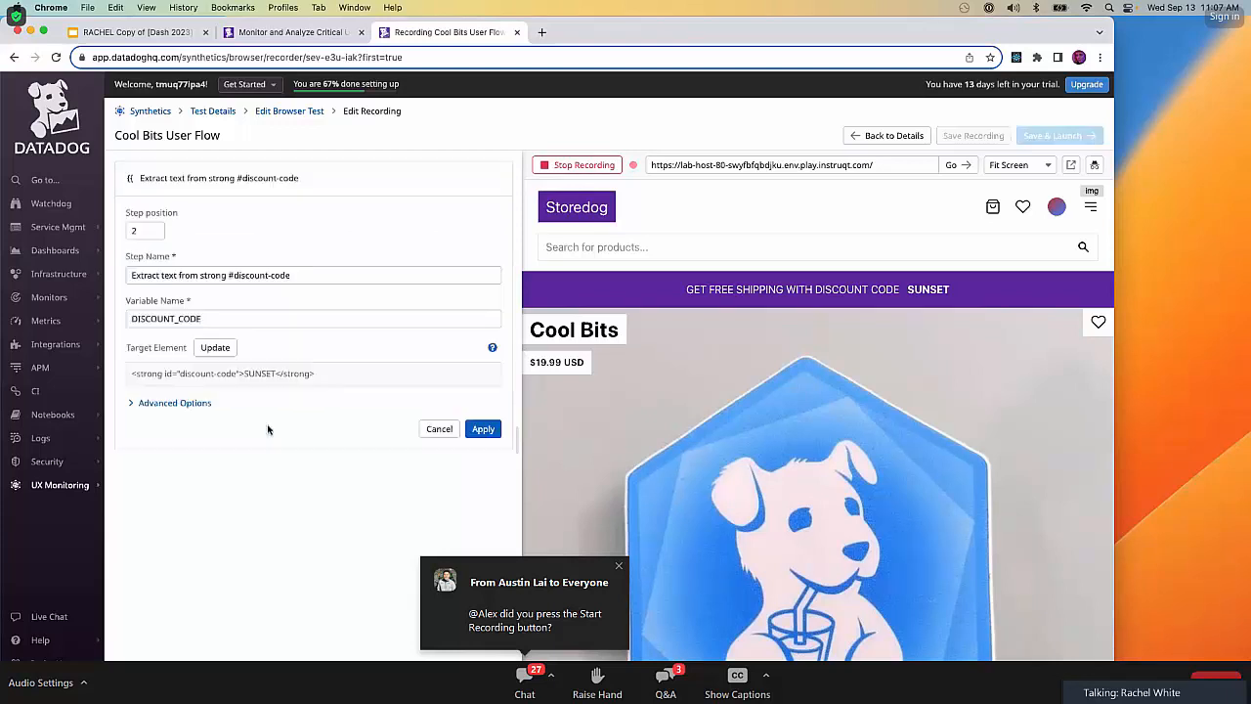
pyautogui.tripleClick(234, 276)
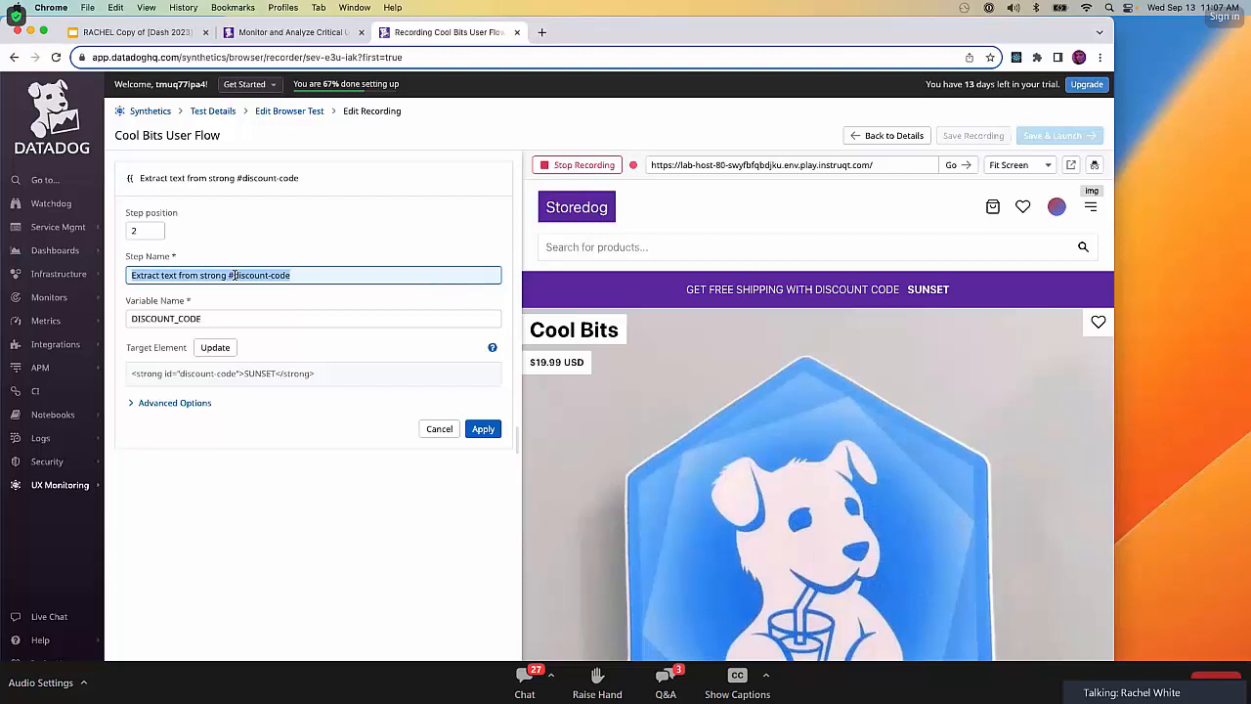
pyautogui.write('Extract')
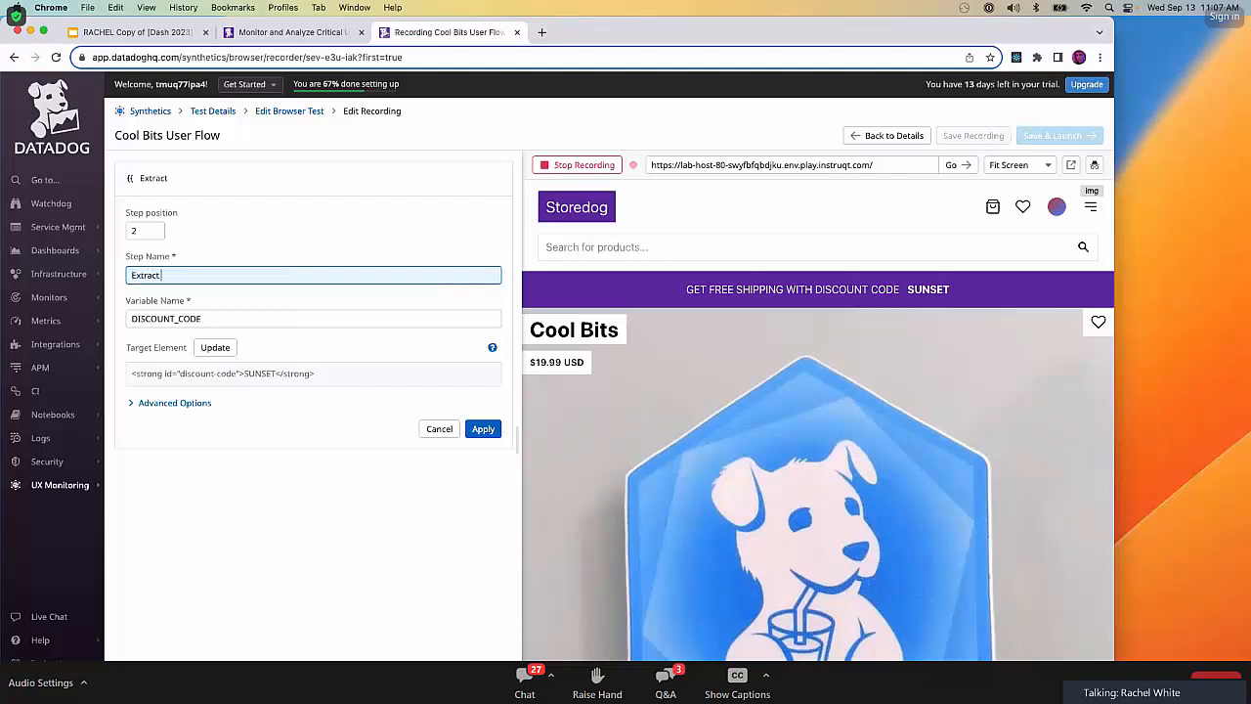
pyautogui.write(' Discount Code')
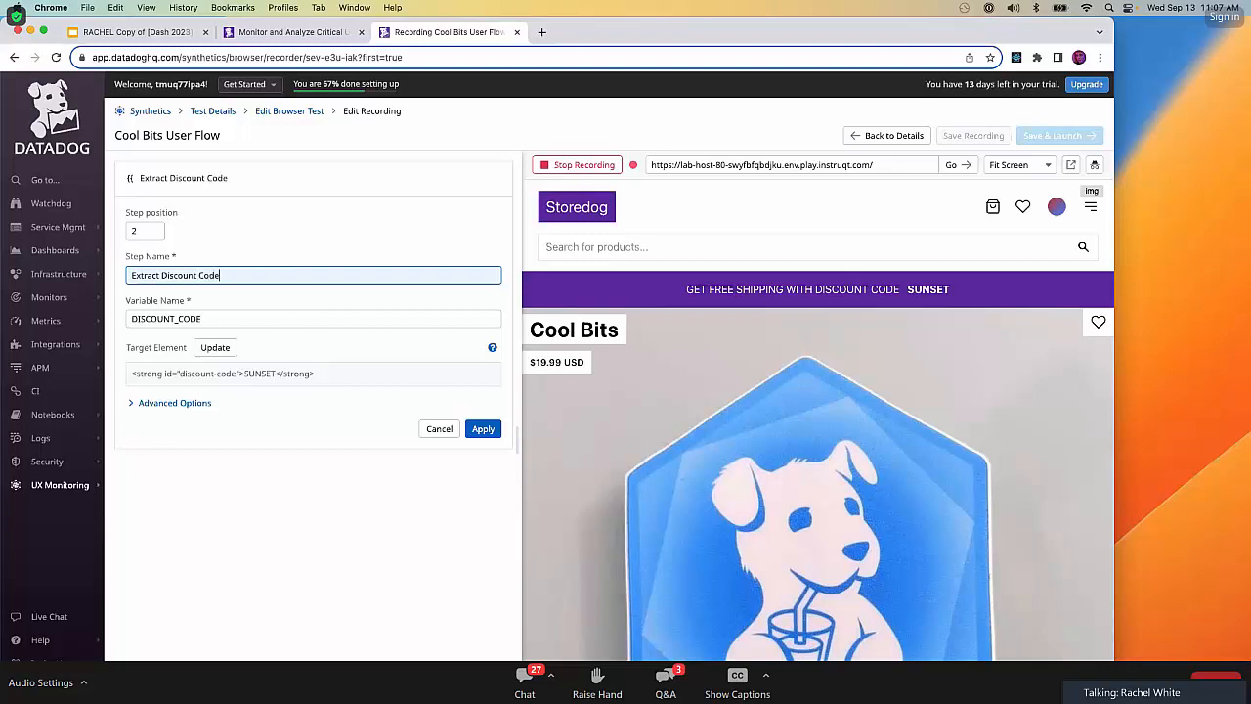
# Give the extraction step the user-specified CSS locator #discount-code and test the locator.
pyautogui.click(159, 407)
pyautogui.click(217, 446)
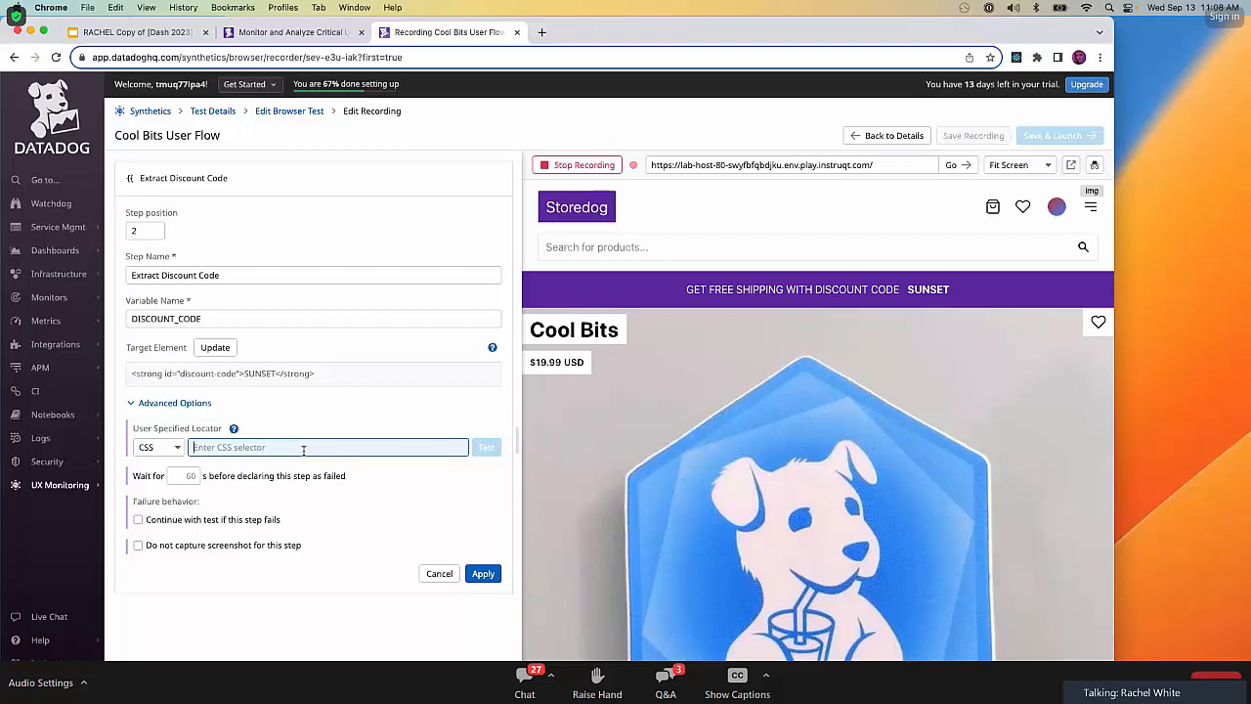
pyautogui.write('#')
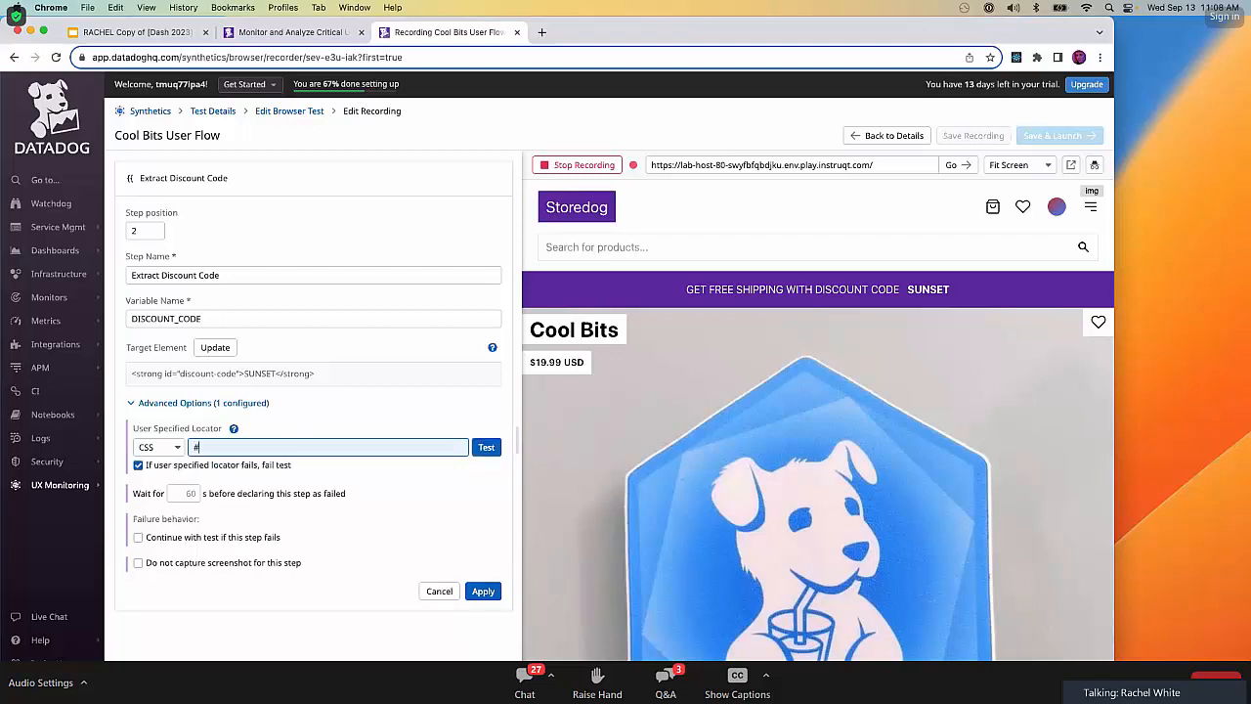
pyautogui.write('discount-code')
pyautogui.click(487, 450)
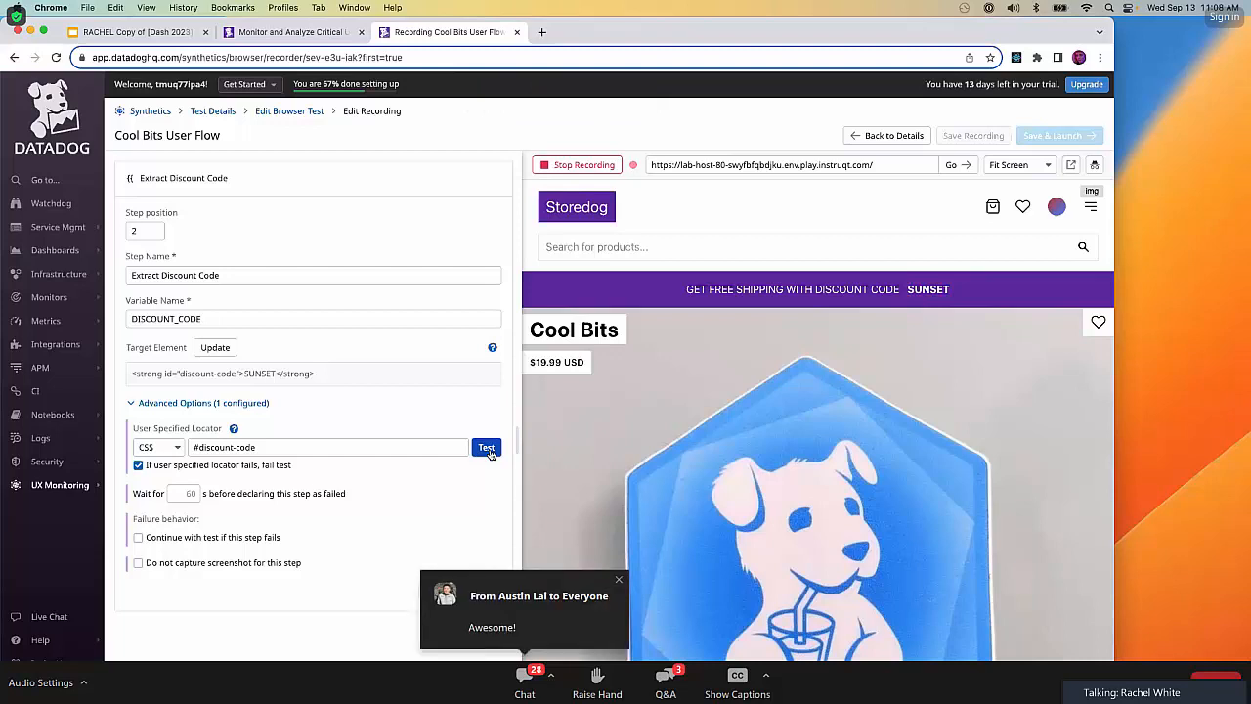
# Disable failing on a failed locator, let the test continue if this step fails without considering the entire test failed, and apply.
pyautogui.click(138, 465)
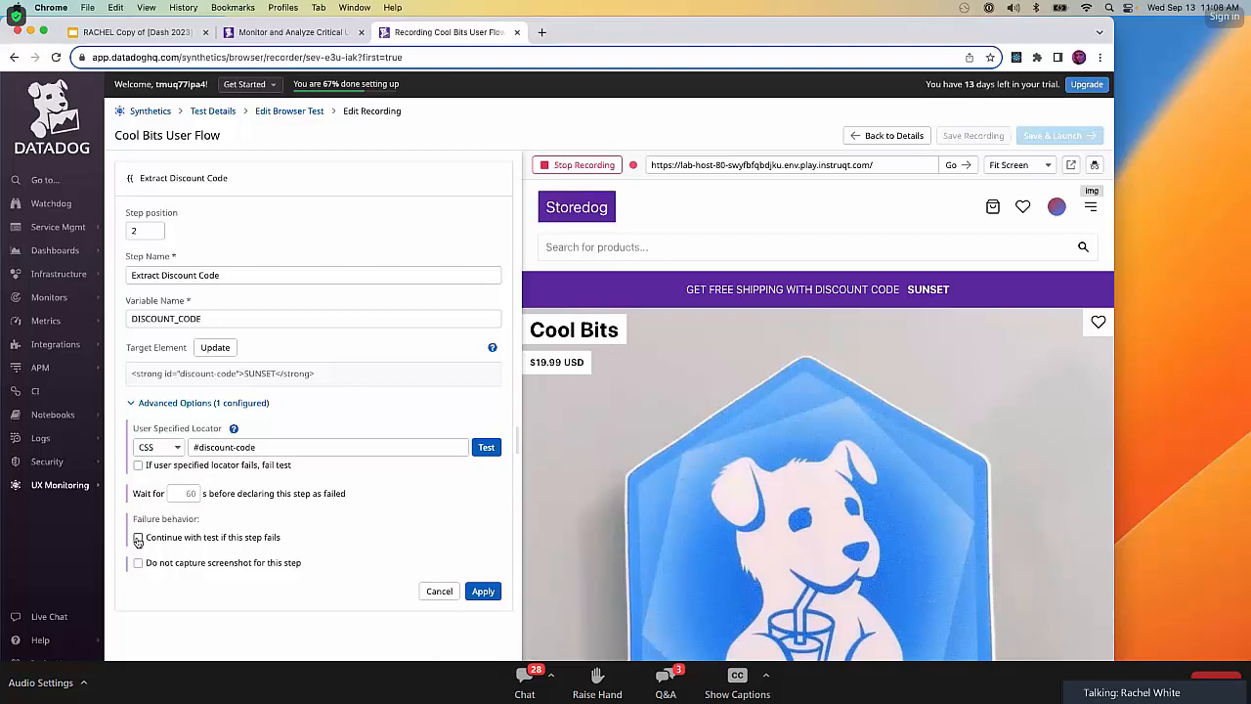
pyautogui.click(138, 538)
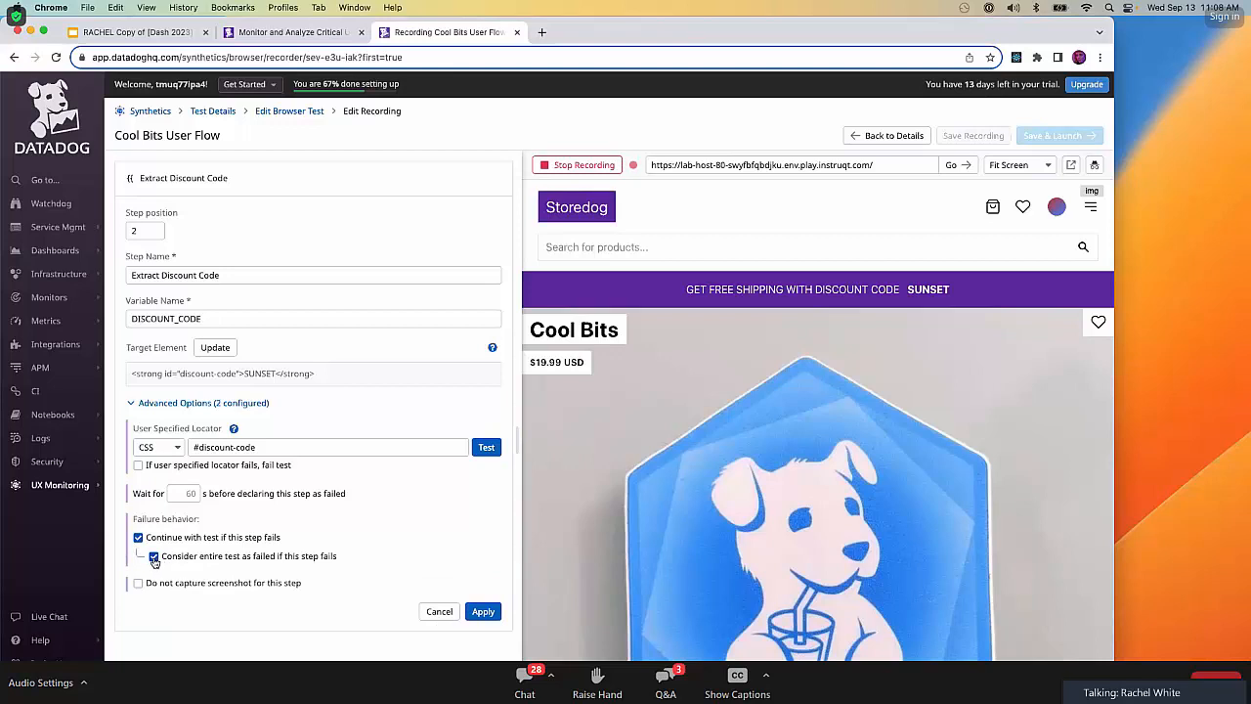
pyautogui.click(154, 557)
pyautogui.click(483, 611)
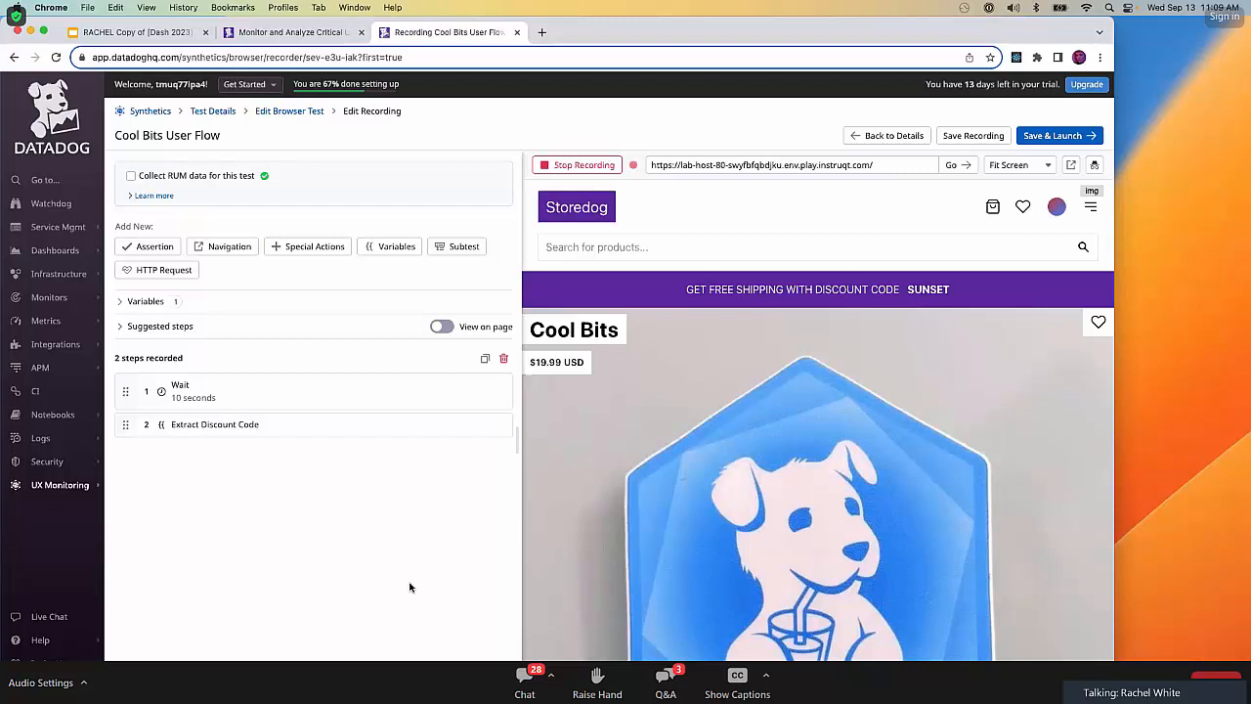
# Add a pattern variable named INVALID with the value TEST.
pyautogui.click(391, 247)
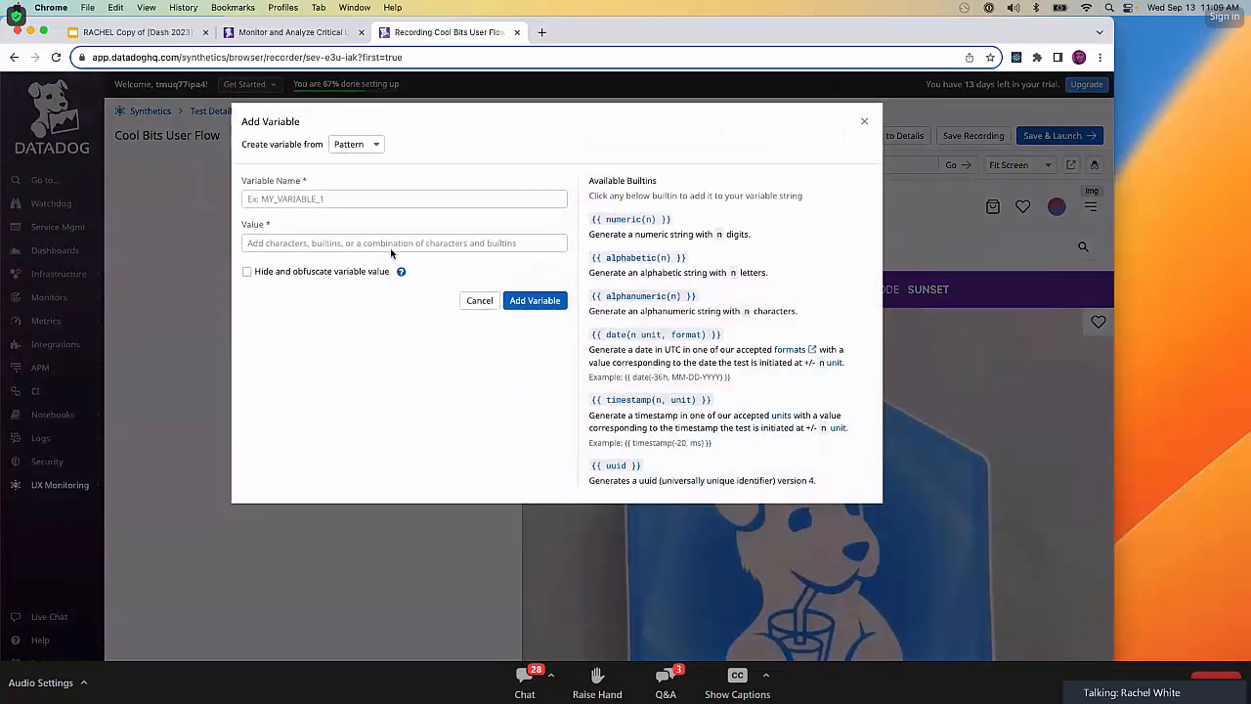
pyautogui.click(362, 199)
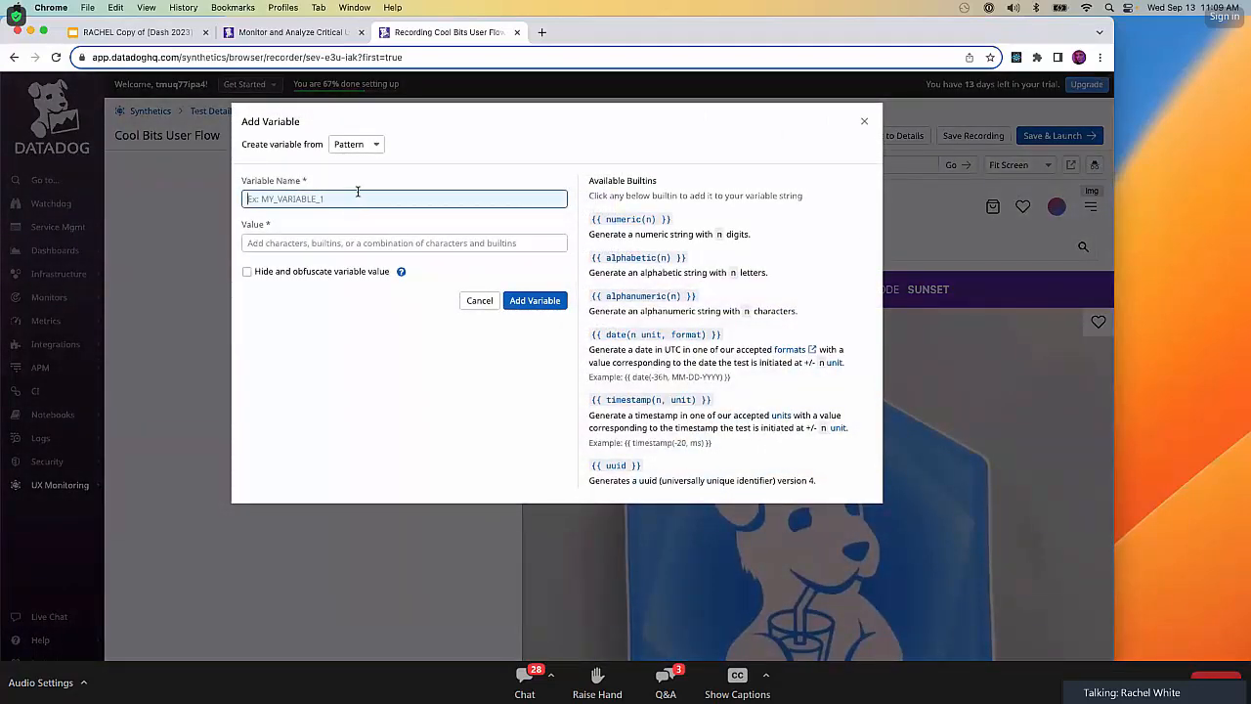
pyautogui.write('INVALID')
pyautogui.click(384, 245)
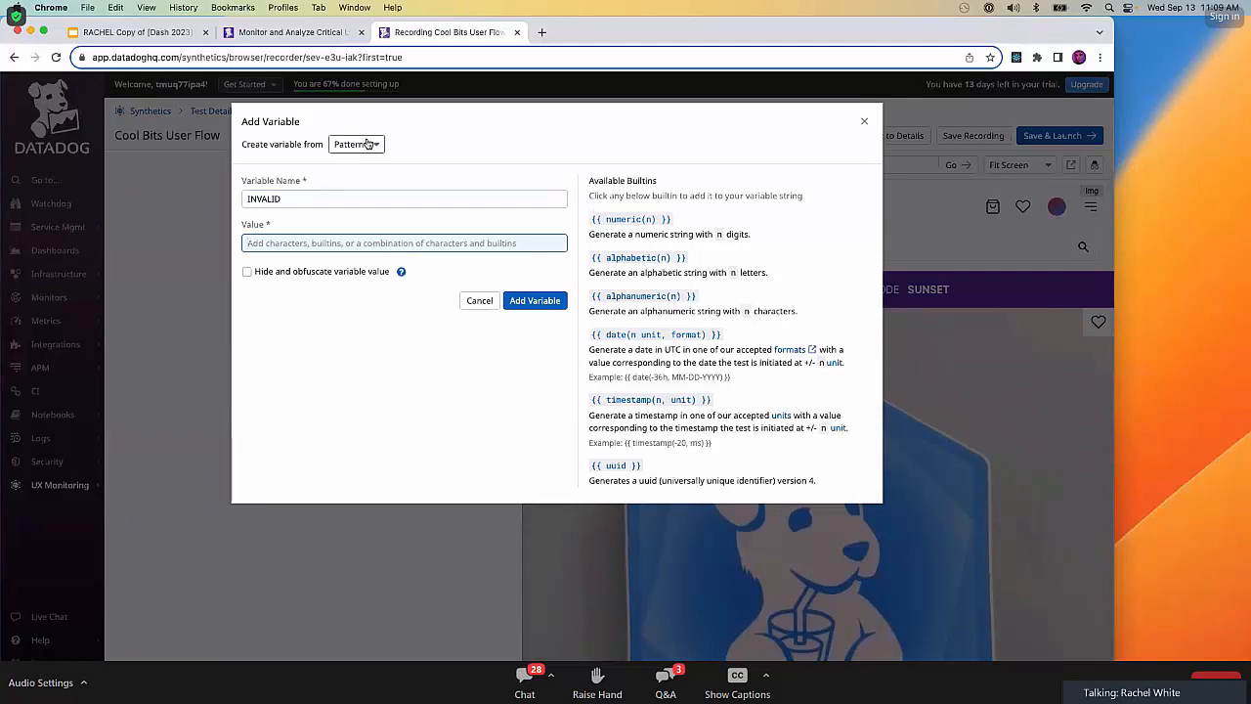
pyautogui.write('TEST')
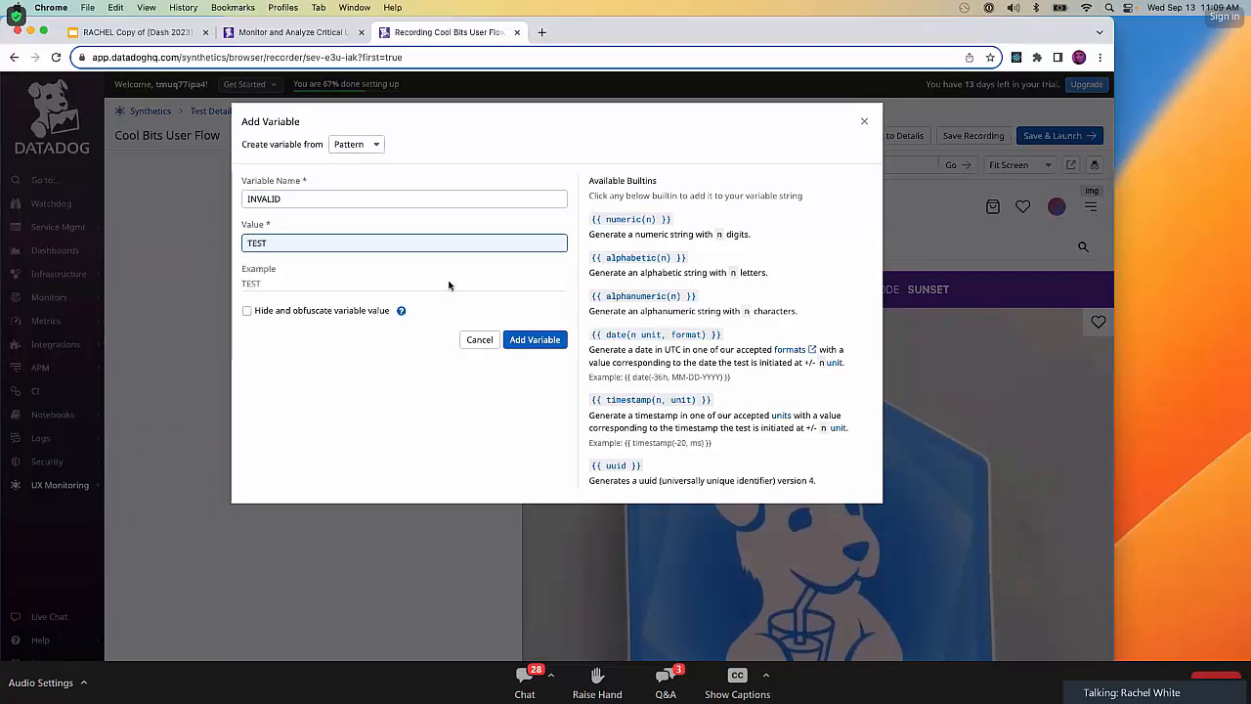
pyautogui.click(535, 341)
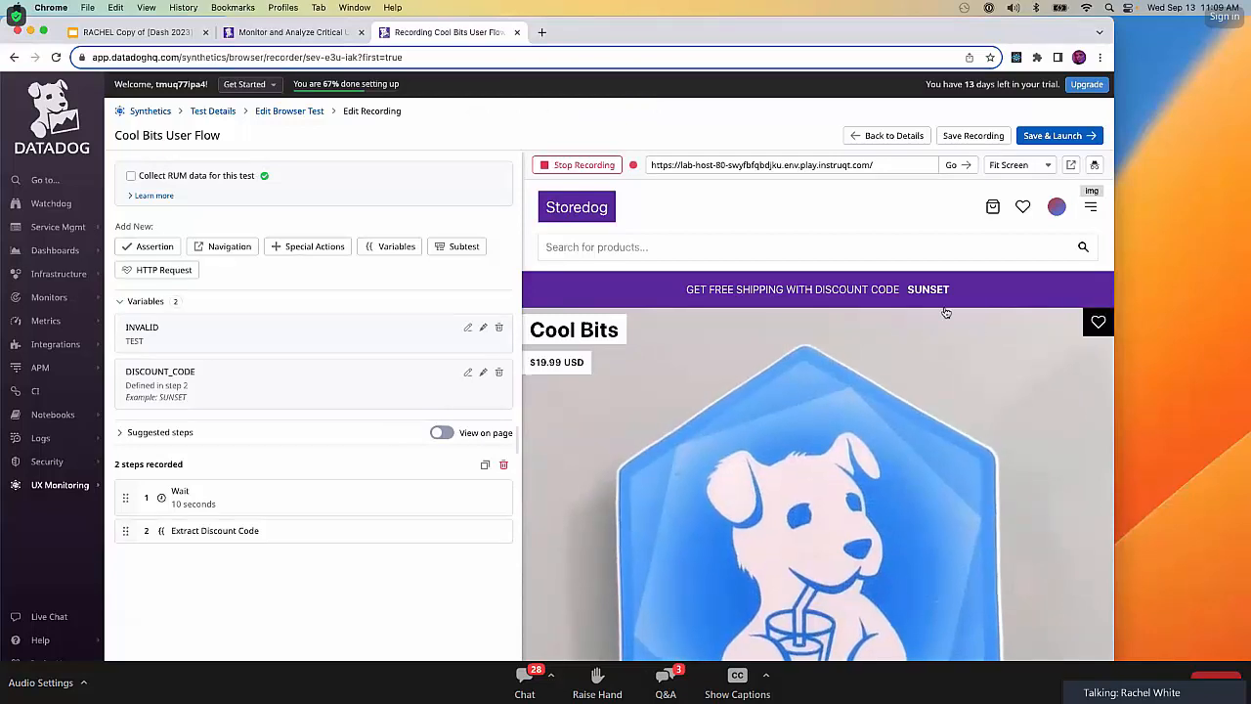
# Open the Storedog page in a popup window, shrink it, and place it beside the list of recorded steps.
pyautogui.click(1072, 166)
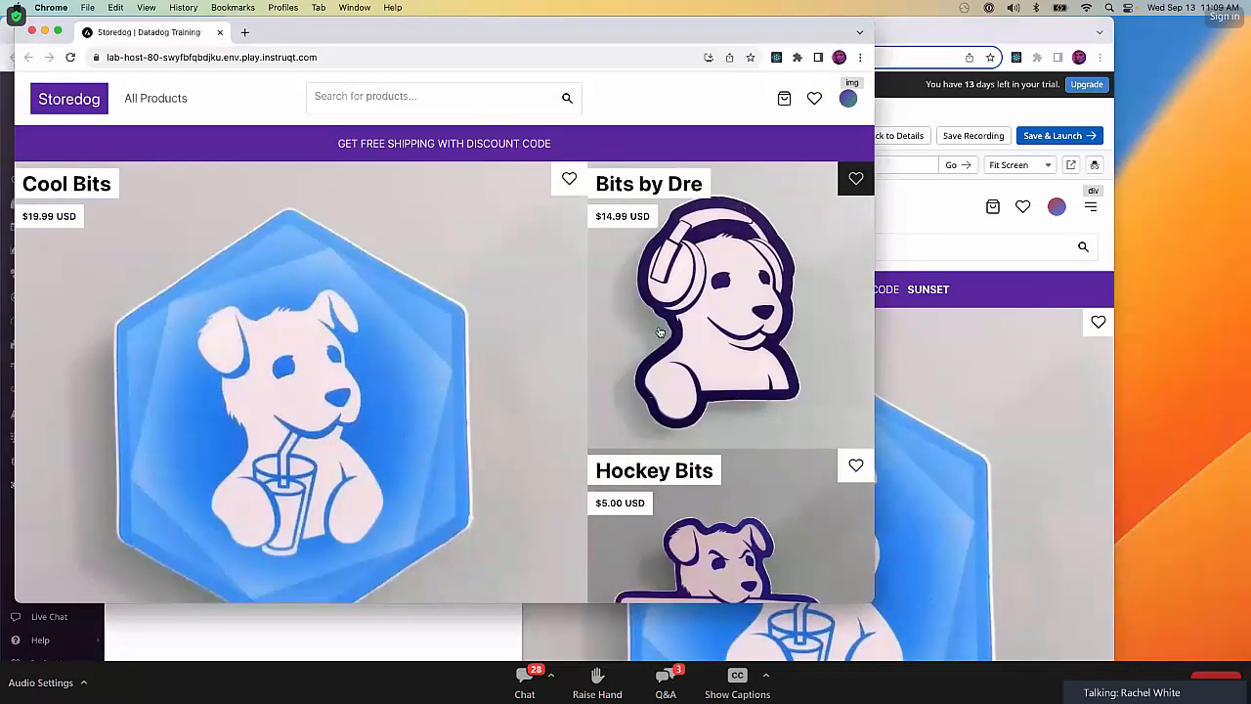
pyautogui.moveTo(870, 21); pyautogui.dragTo(685, 163)
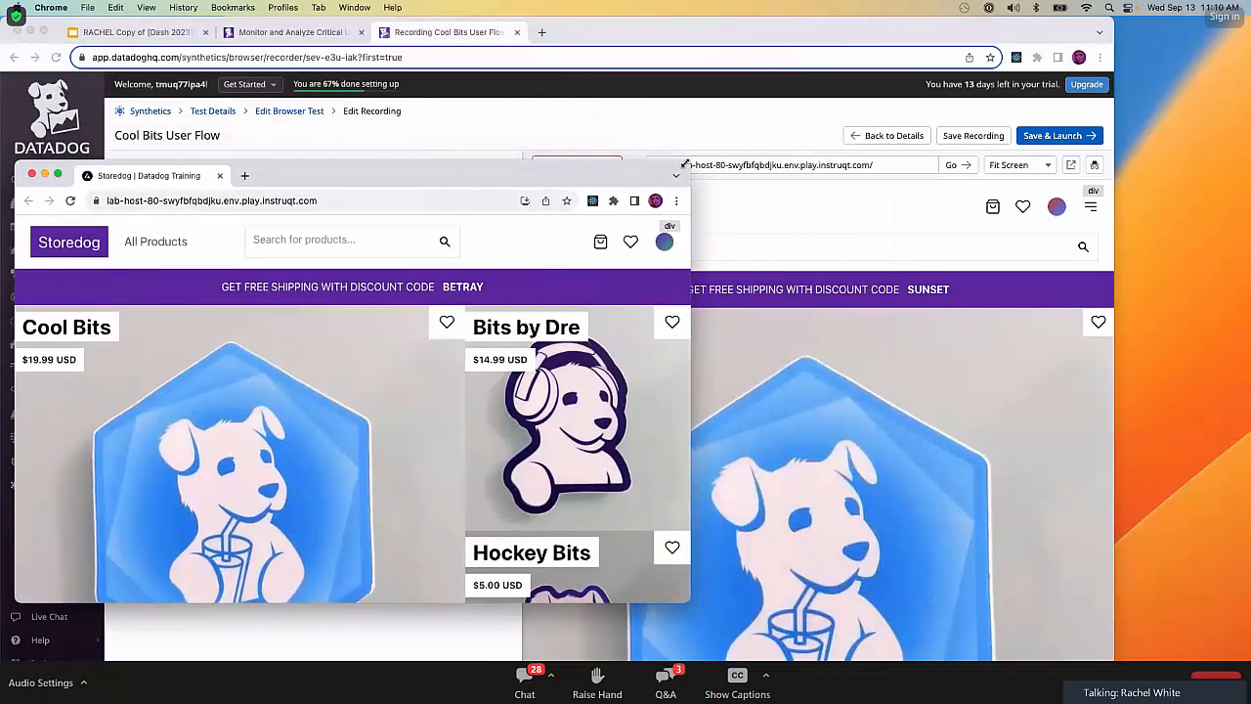
pyautogui.moveTo(395, 176); pyautogui.dragTo(939, 239)
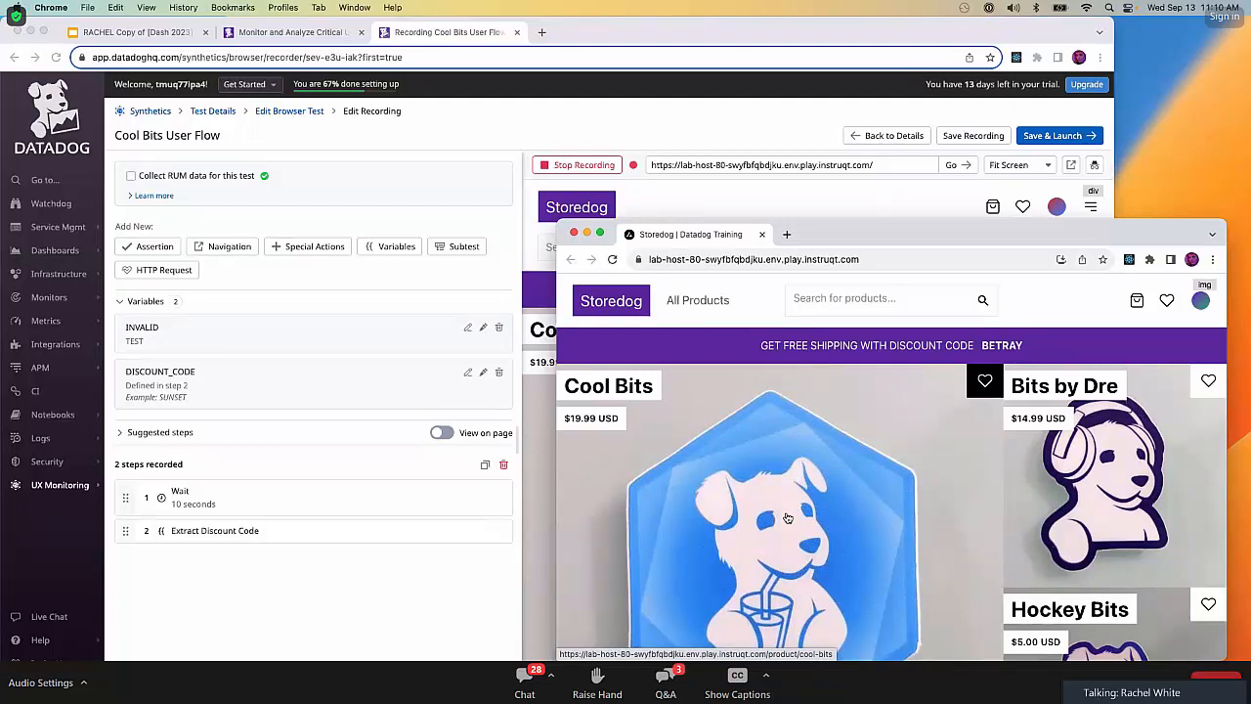
# Record adding the Cool Bits product to the cart in the Storedog popup and proceeding to the discount code field at checkout.
pyautogui.click(616, 387)
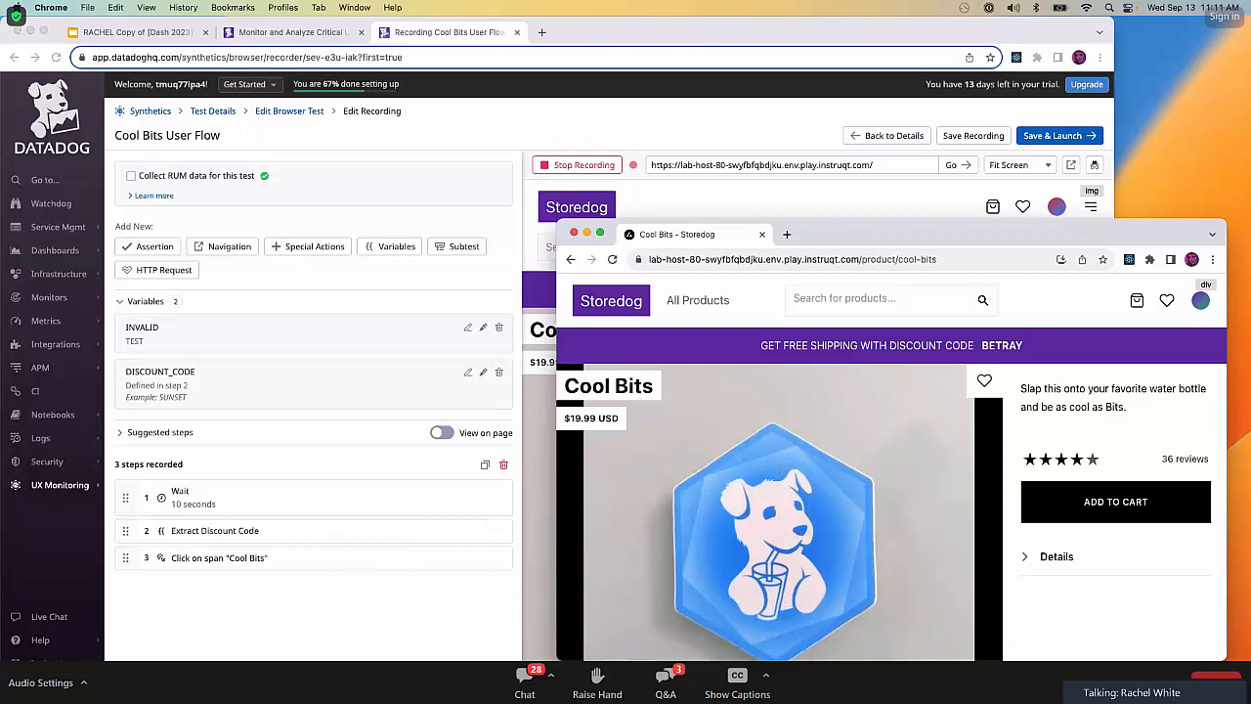
pyautogui.click(1117, 506)
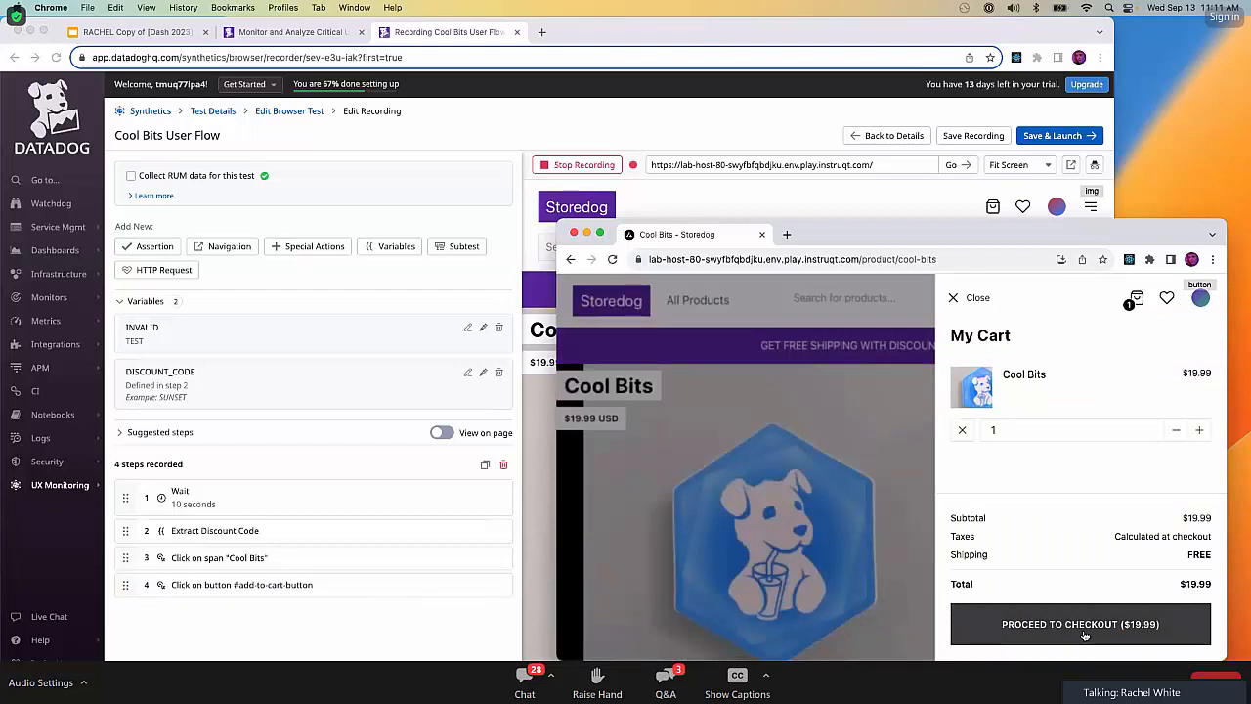
pyautogui.click(1088, 626)
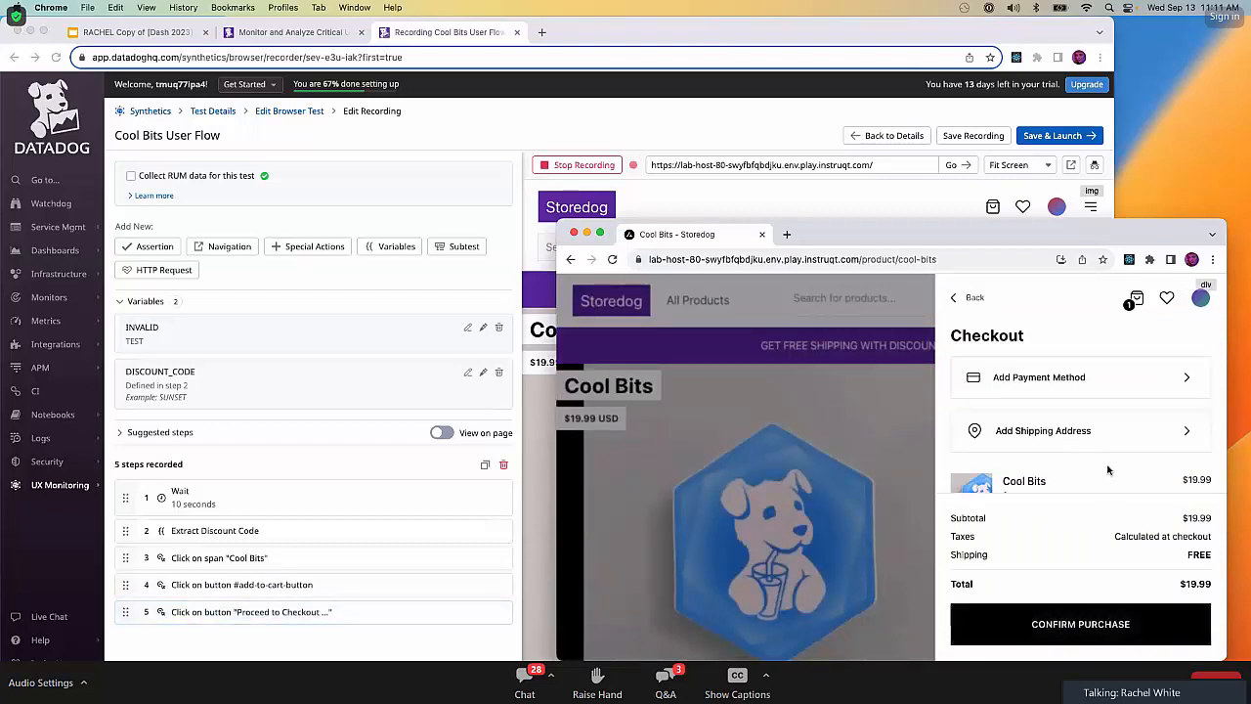
pyautogui.scroll(-3, 1109, 476)
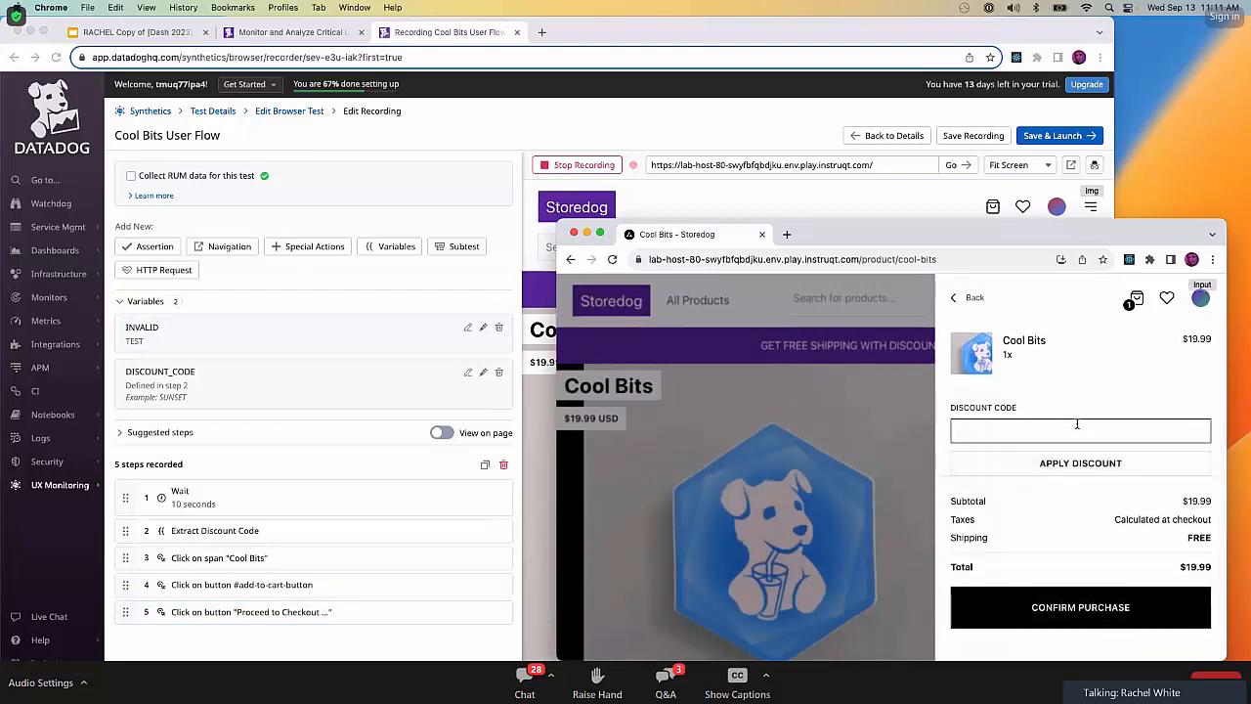
pyautogui.click(1072, 425)
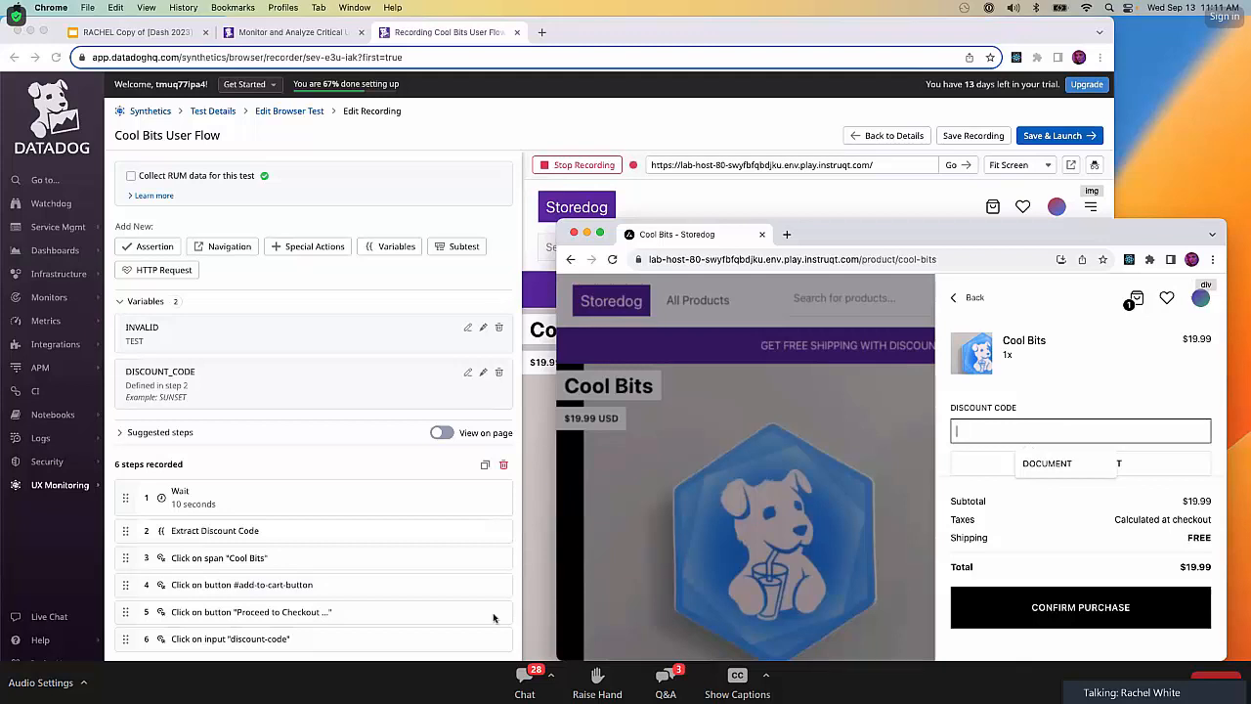
# Inject the INVALID variable into the checkout's discount code field and apply the discount.
pyautogui.click(455, 625)
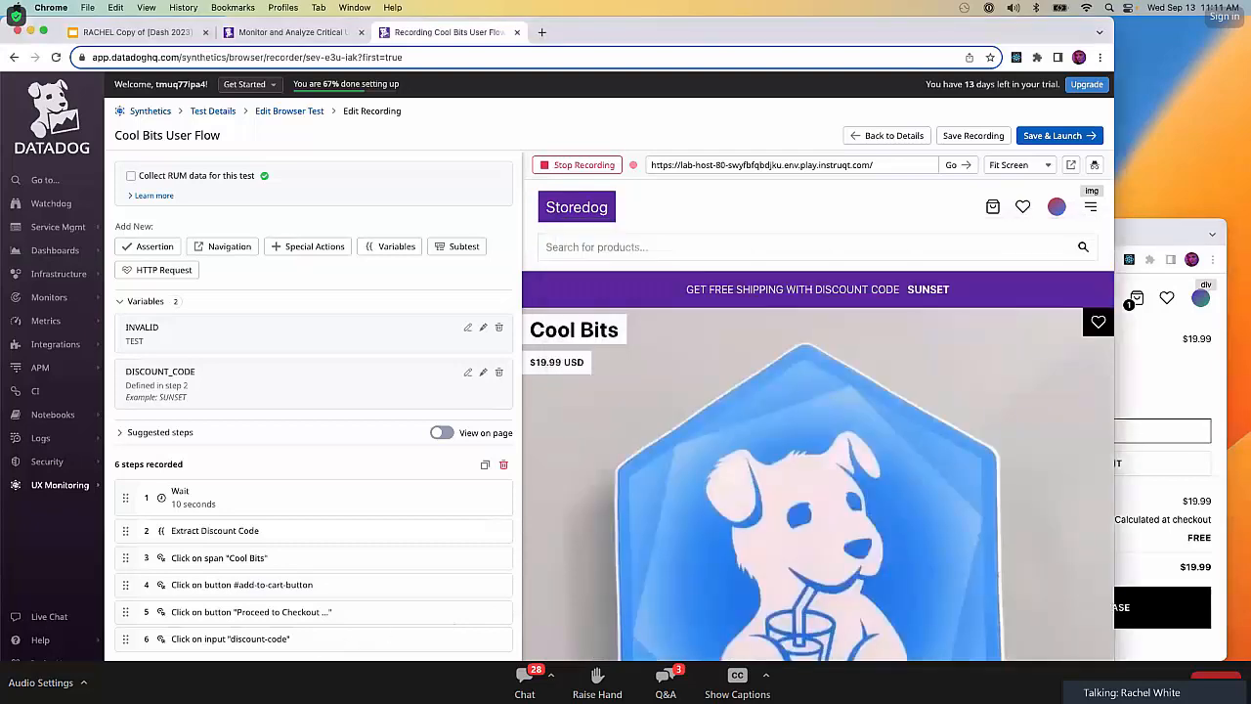
pyautogui.scroll(-1, 455, 625)
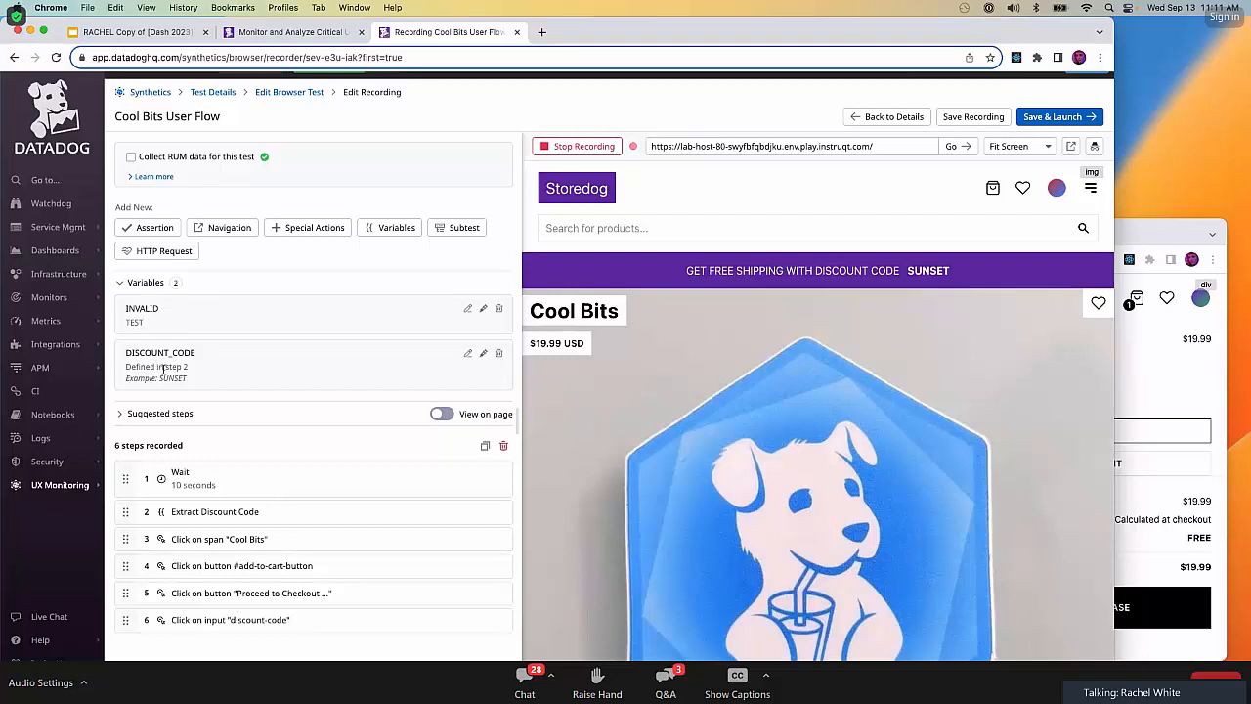
pyautogui.click(483, 309)
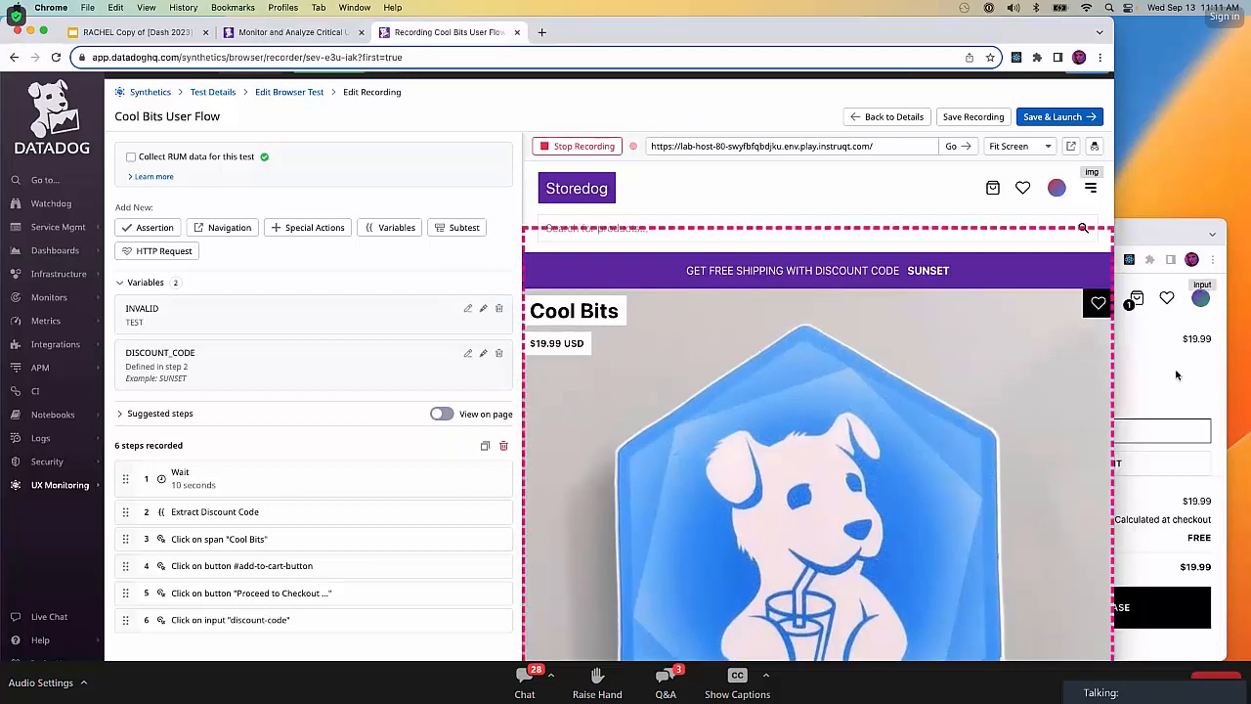
pyautogui.click(1149, 224)
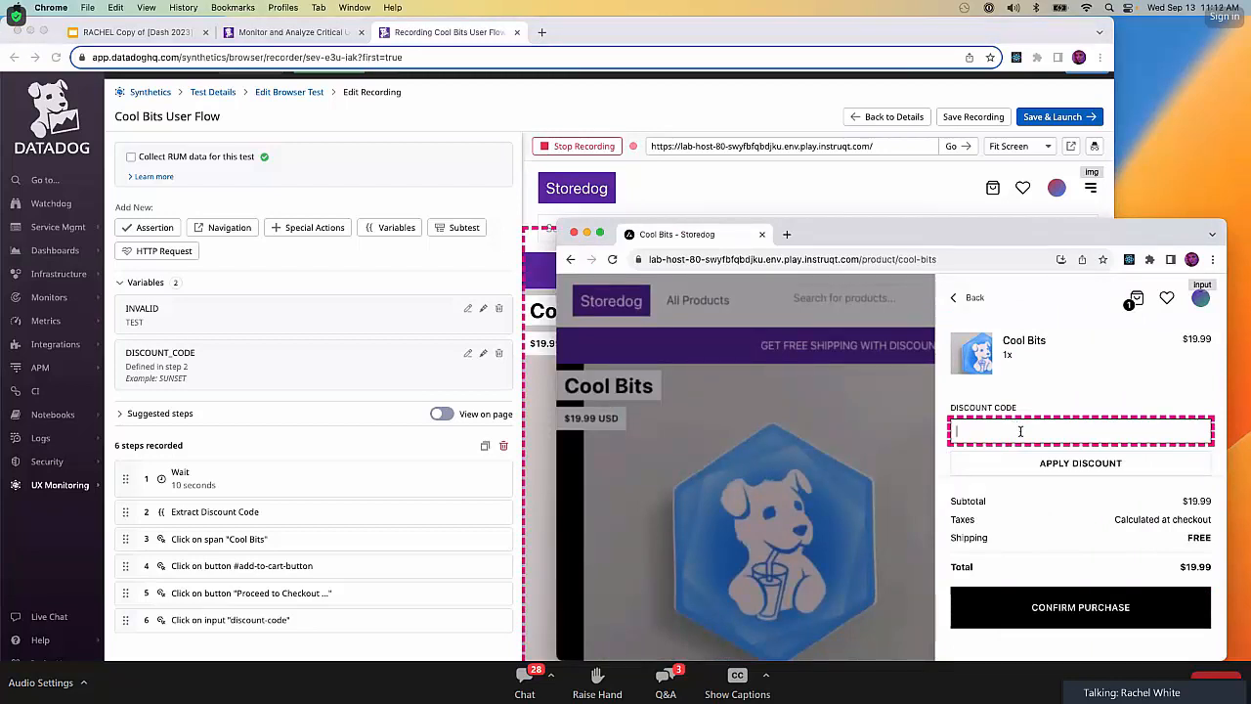
pyautogui.write('TEST')
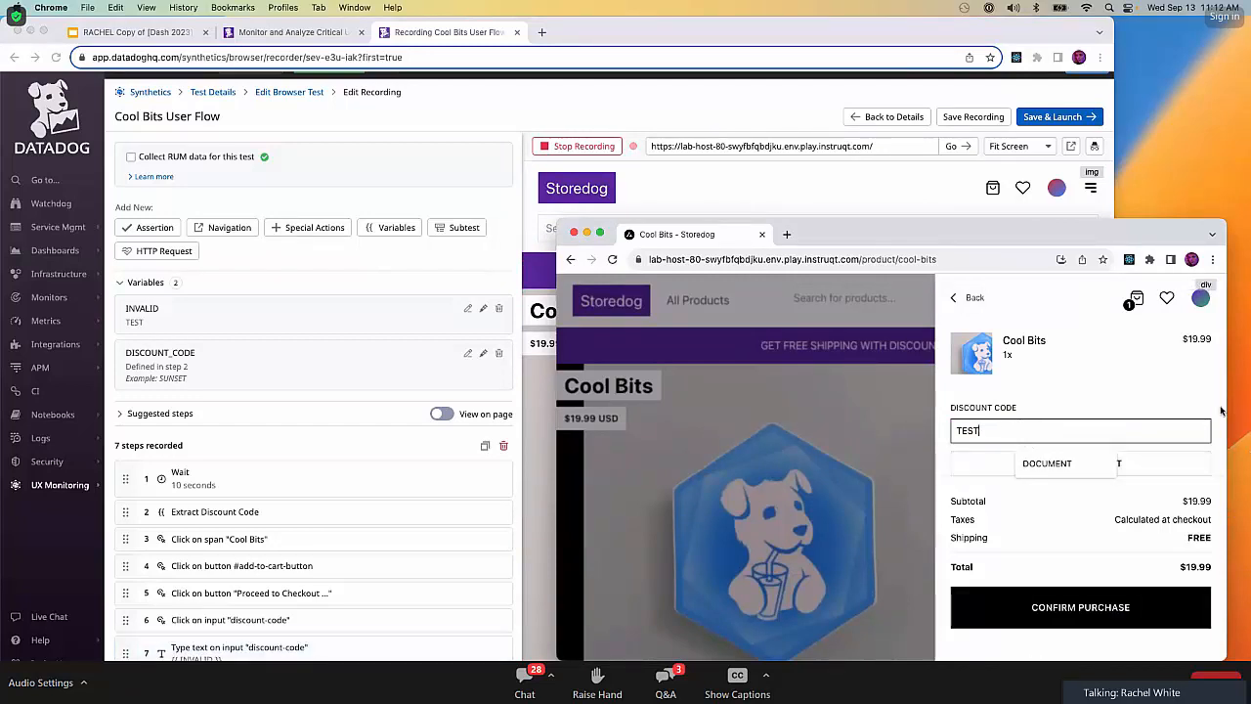
pyautogui.click(1157, 469)
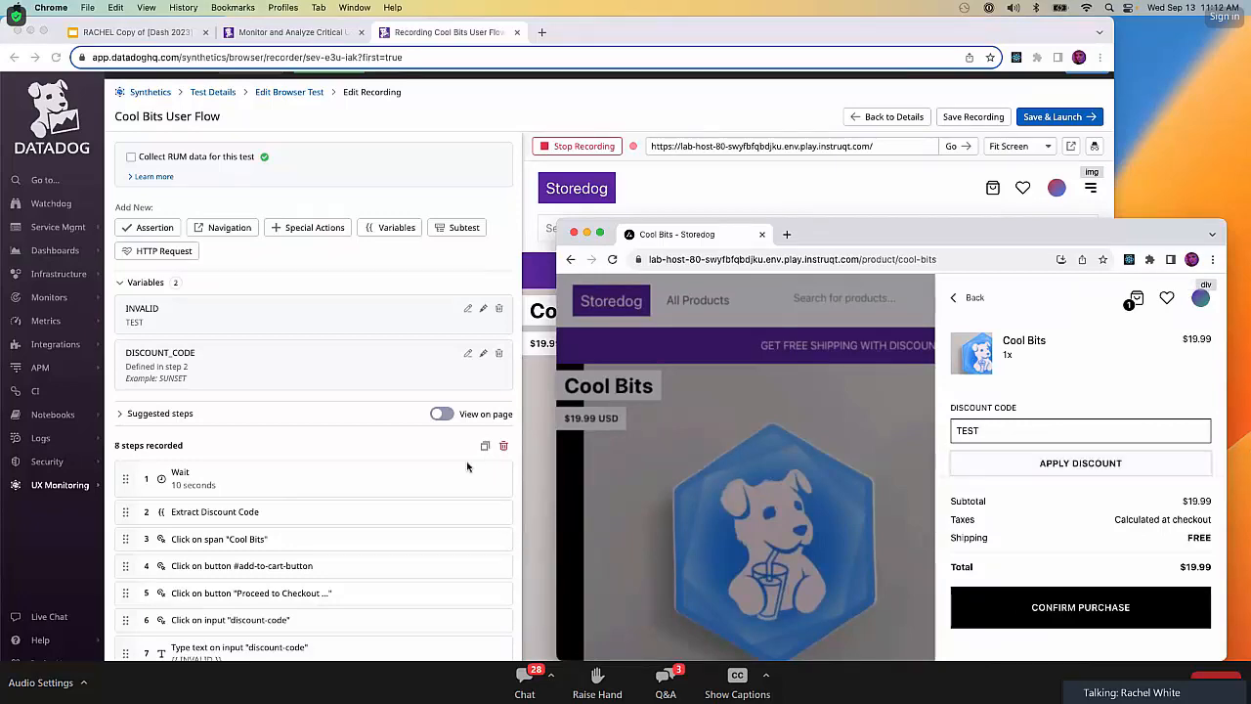
# Stop the recording and add a Wait step of 10 seconds at the end of the recorded steps.
pyautogui.scroll(-2, 427, 523)
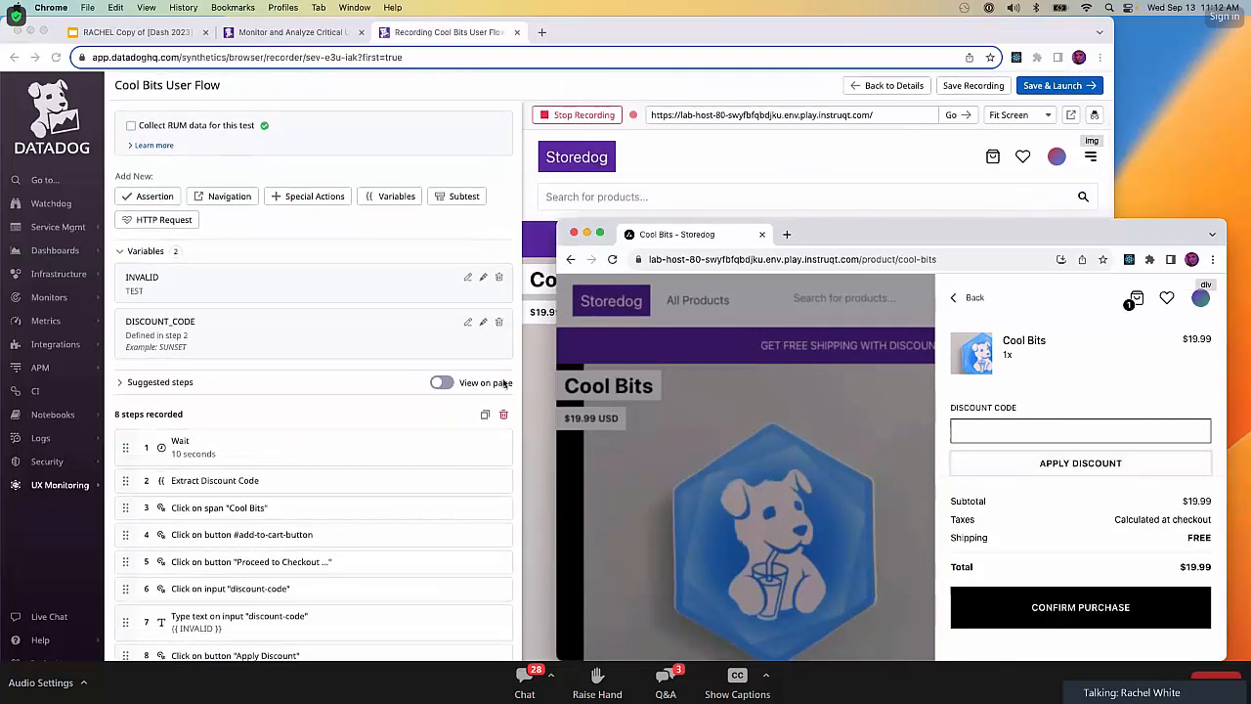
pyautogui.click(520, 413)
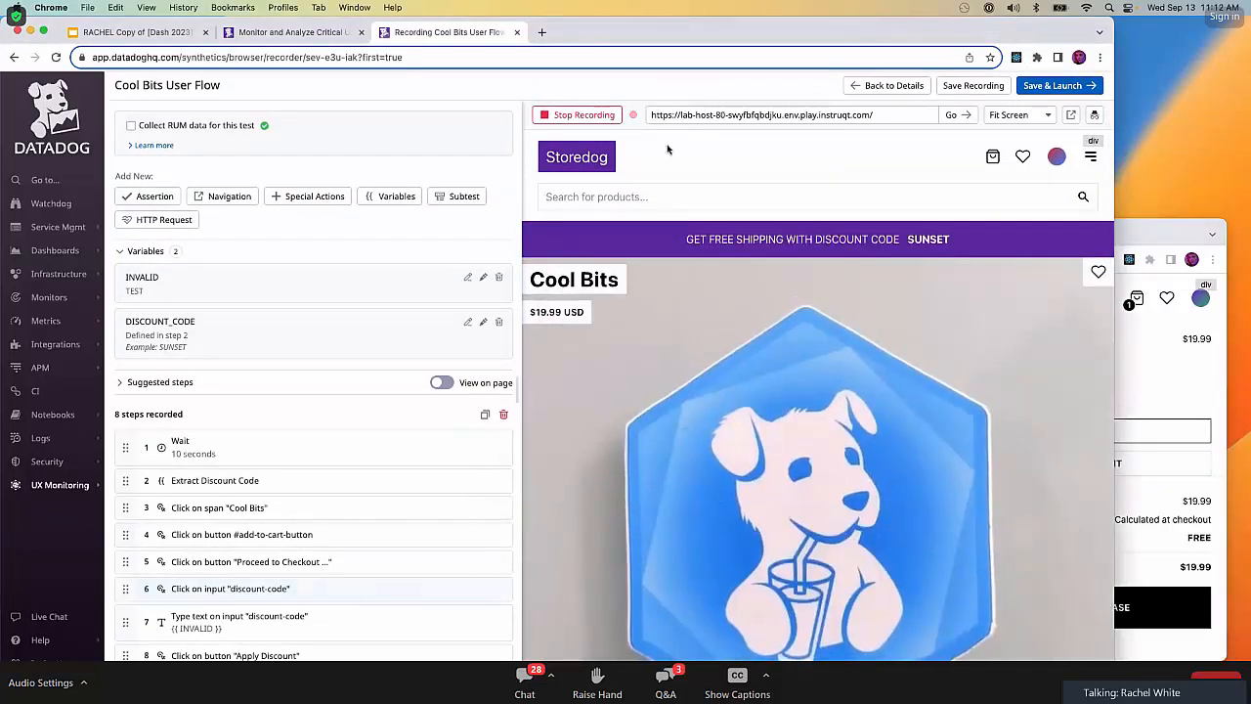
pyautogui.click(546, 119)
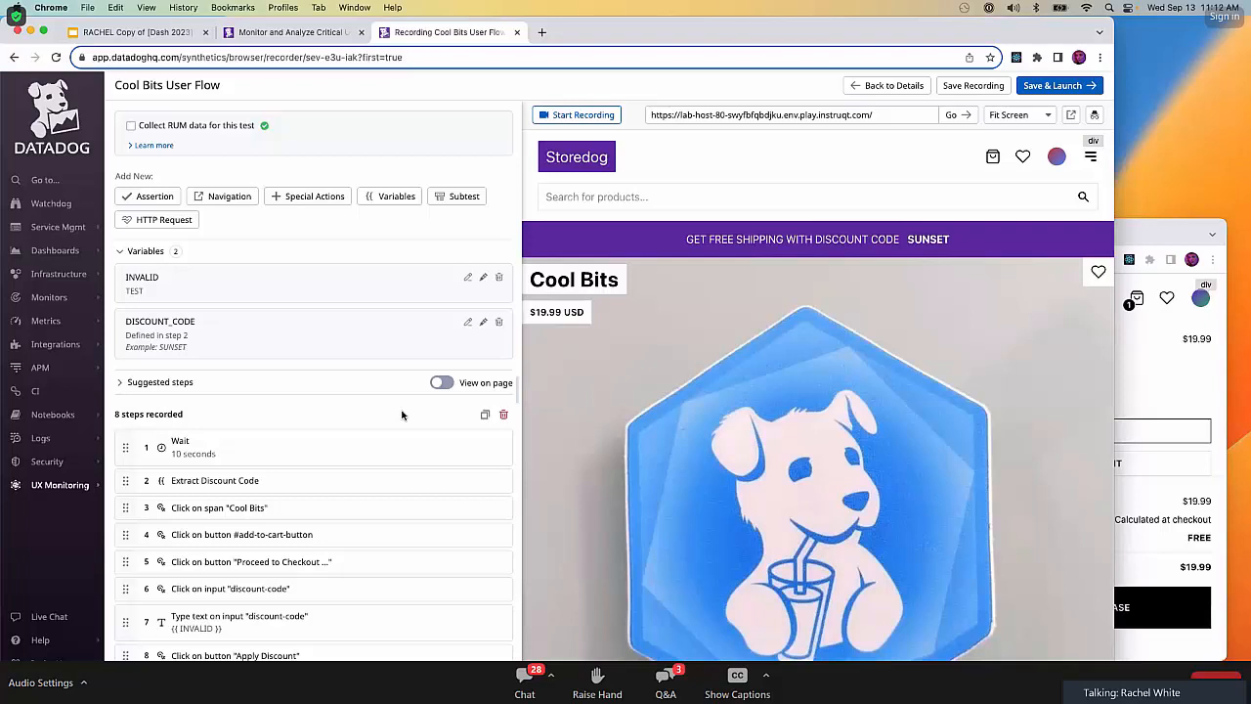
pyautogui.click(293, 196)
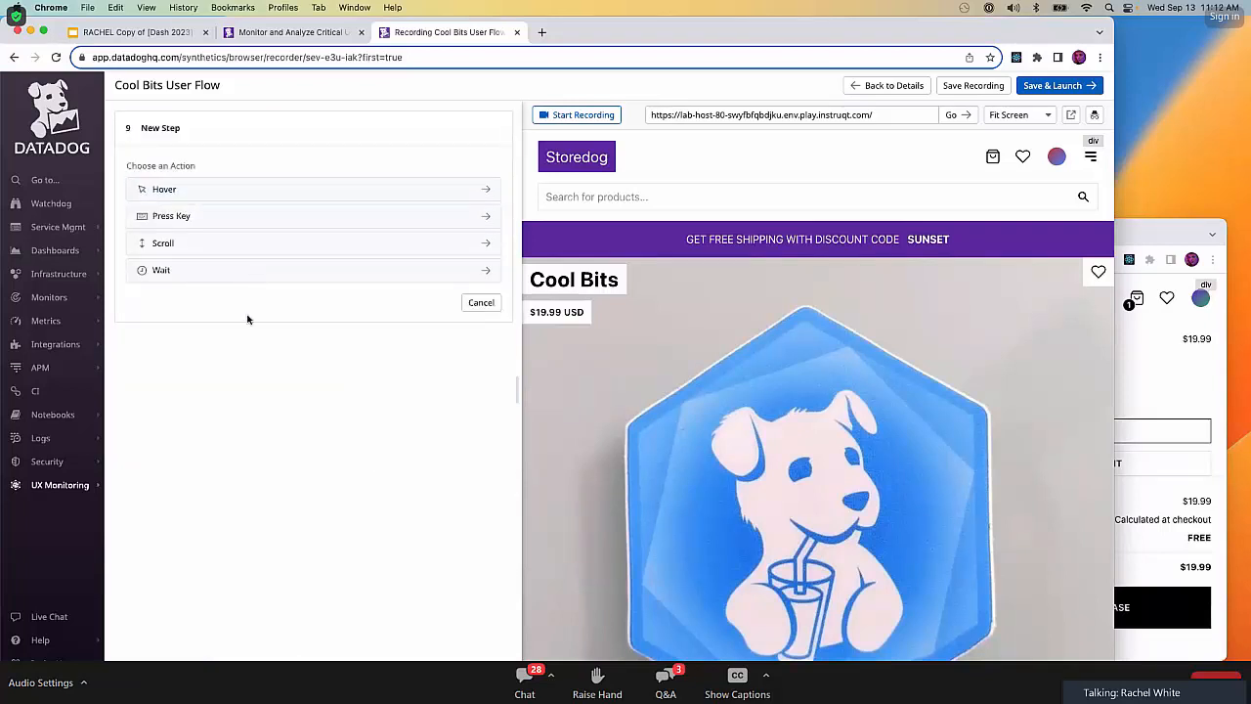
pyautogui.click(279, 269)
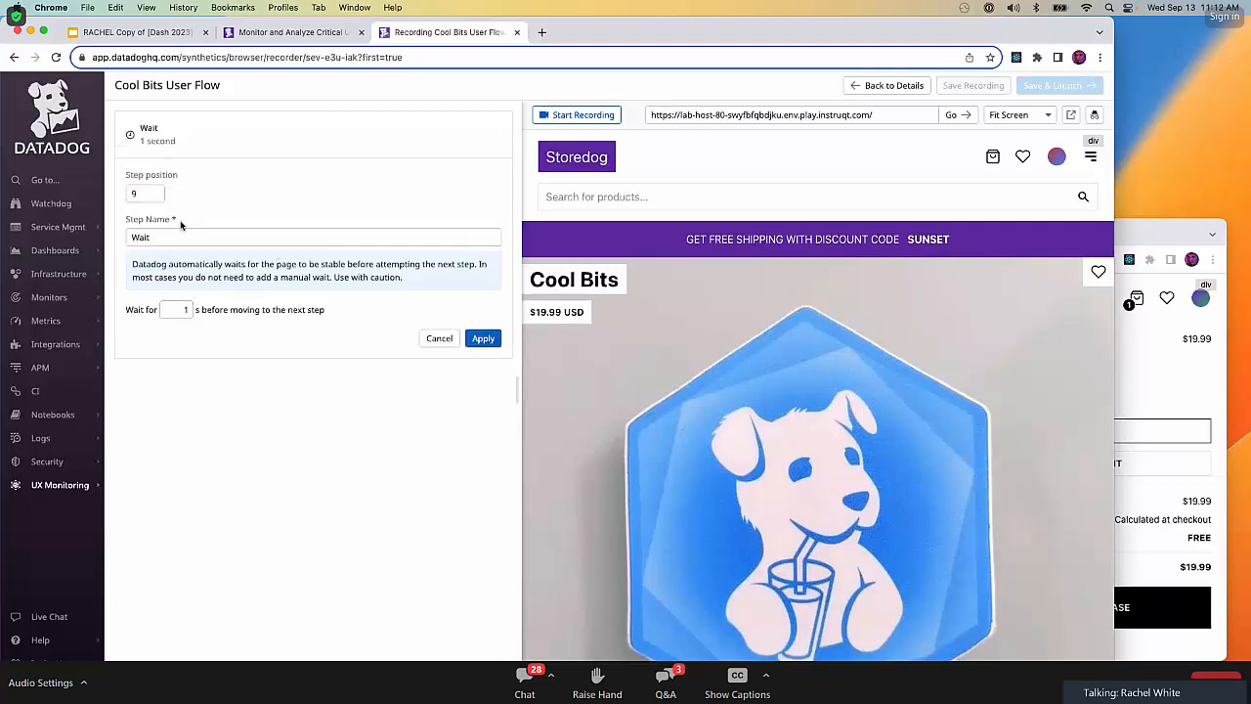
pyautogui.doubleClick(186, 311)
pyautogui.write('10')
pyautogui.click(483, 338)
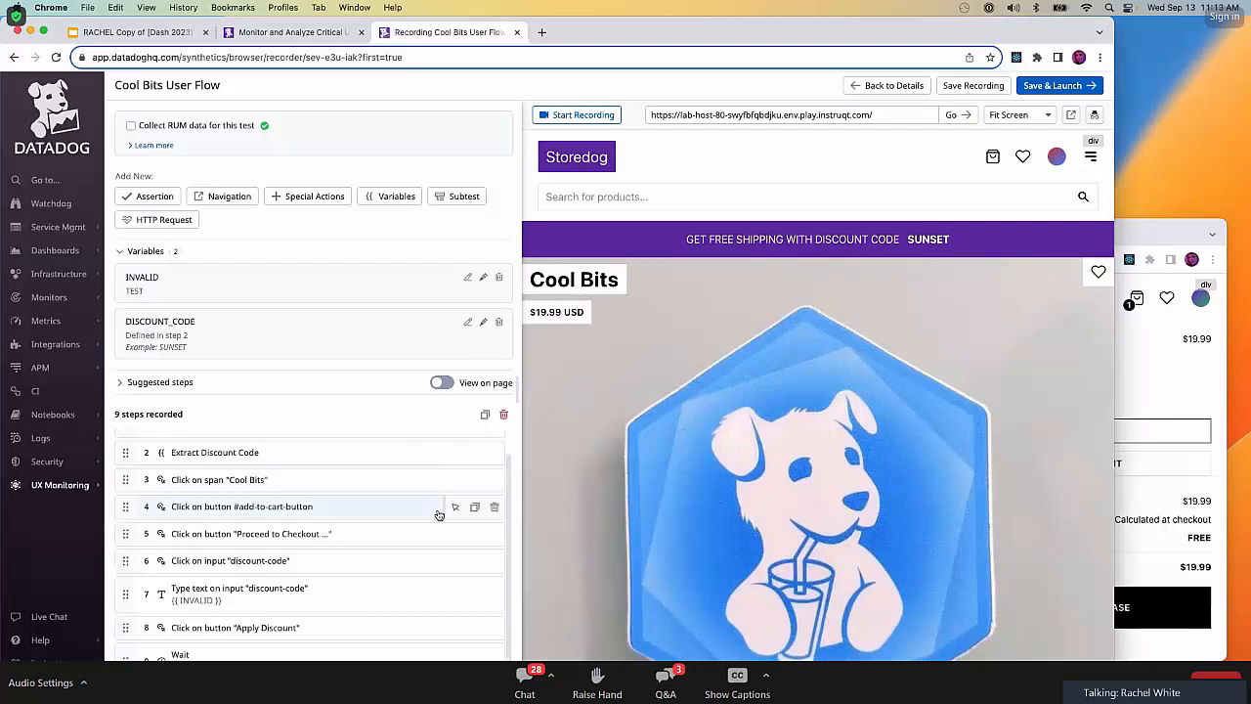
# Rename the recorded step that types {{ INVALID }} as "Enter invalid discount code".
pyautogui.scroll(-1, 439, 515)
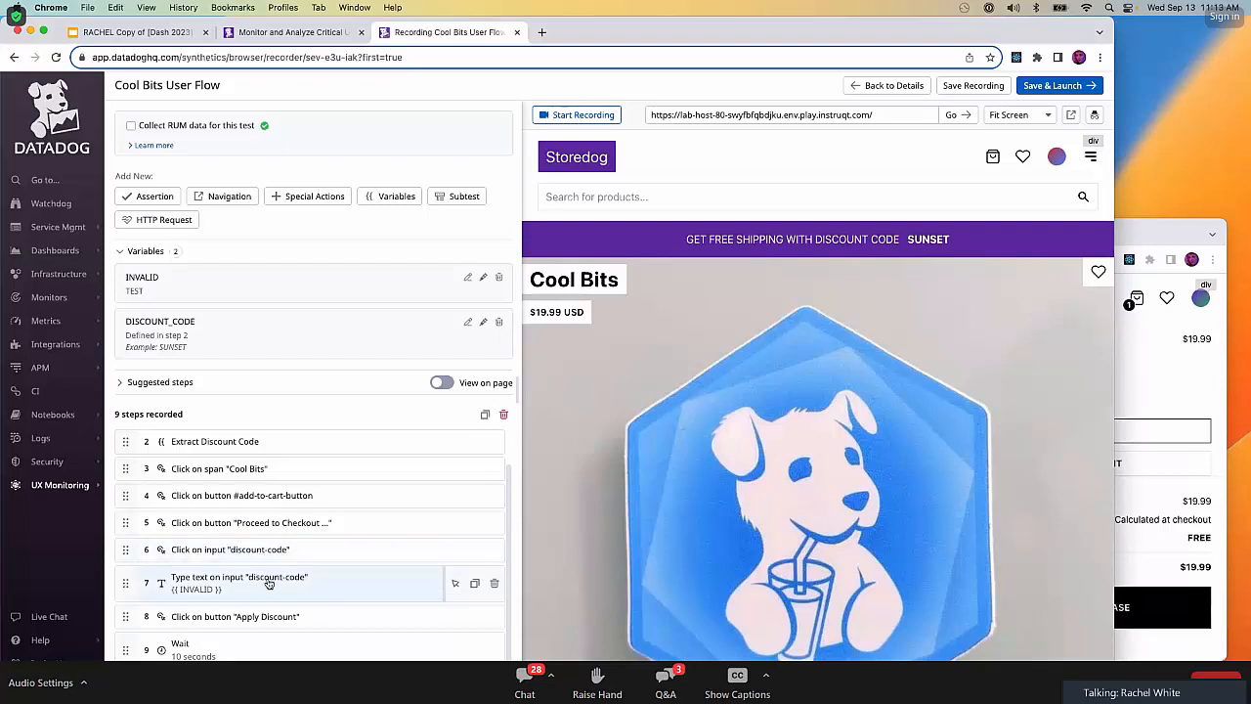
pyautogui.click(280, 582)
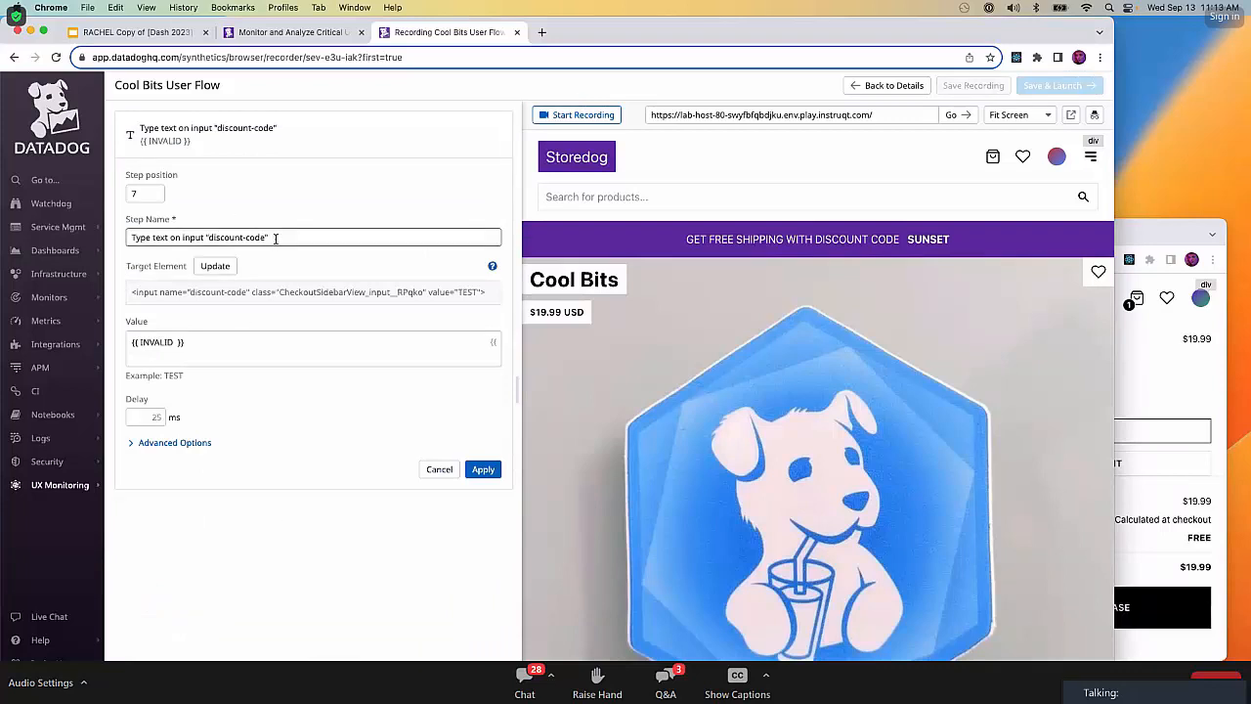
pyautogui.tripleClick(276, 239)
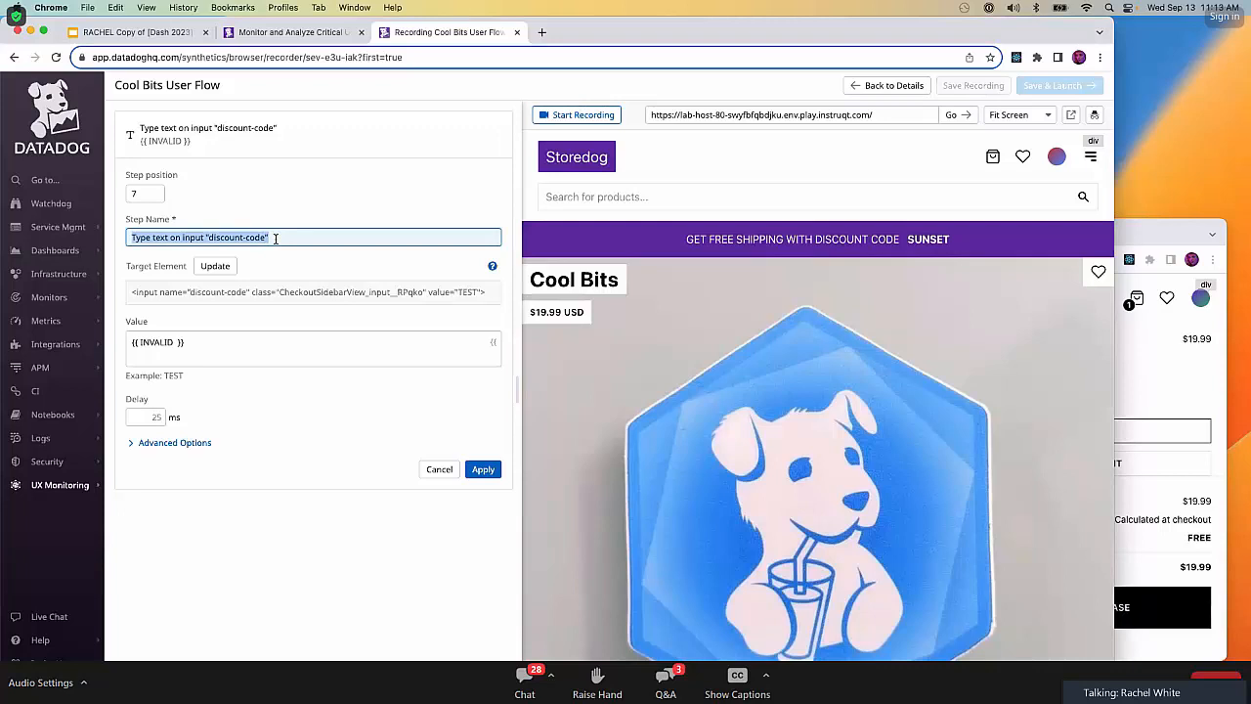
pyautogui.write('Ent')
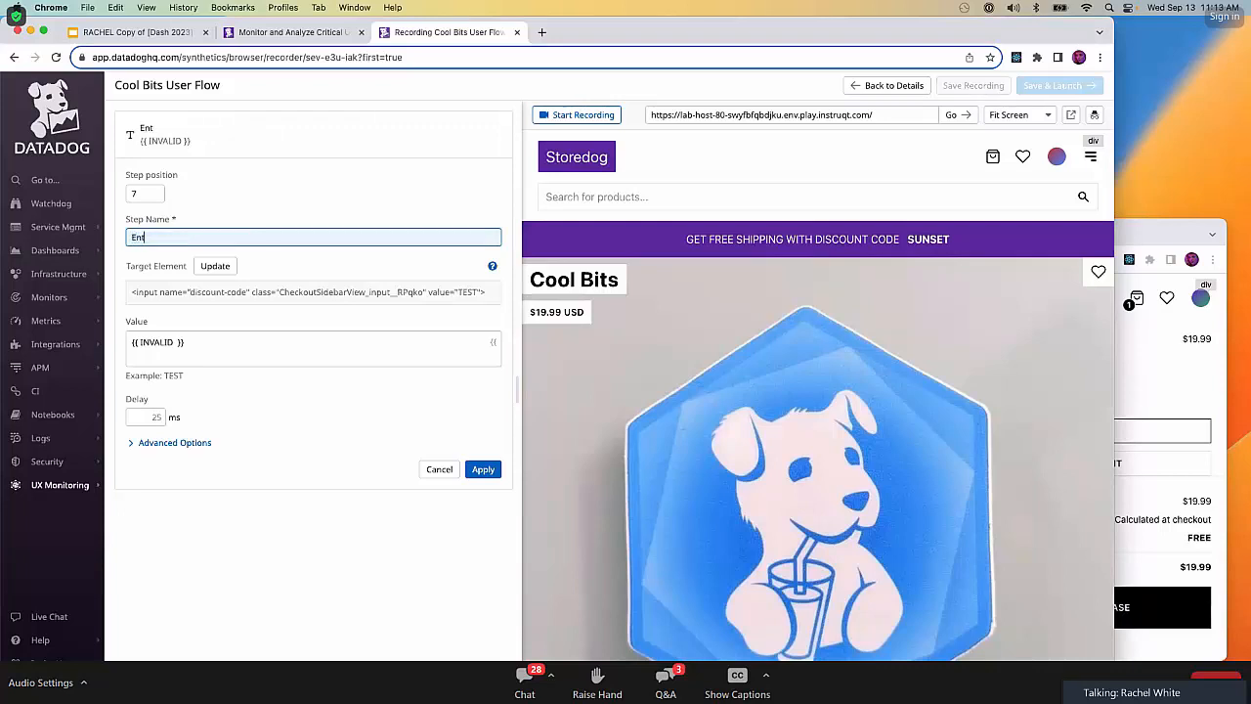
pyautogui.write('er invalid discount jcode')
pyautogui.press('BackSpace')
pyautogui.press('BackSpace')
pyautogui.press('BackSpace')
pyautogui.press('BackSpace')
pyautogui.press('BackSpace')
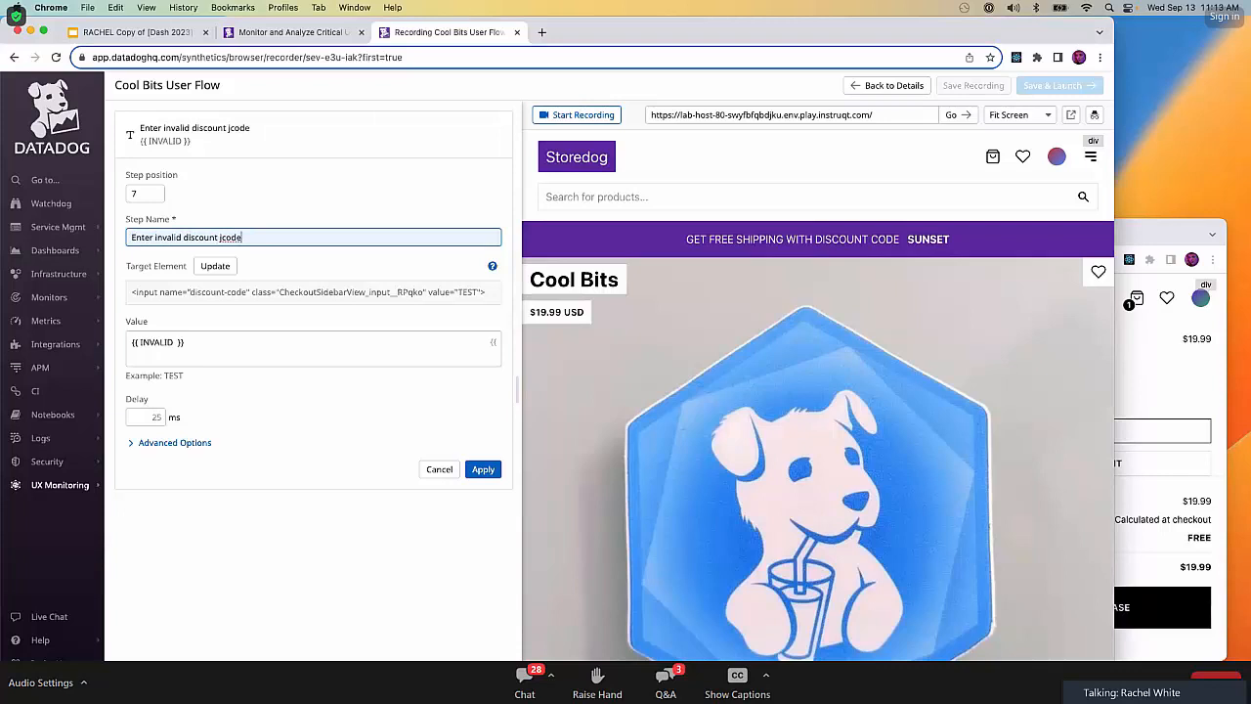
pyautogui.write('code')
# Give the step the user-specified CSS locator input[name="discount-code"], test the locator, and apply the step's changes.
pyautogui.click(133, 443)
pyautogui.click(280, 491)
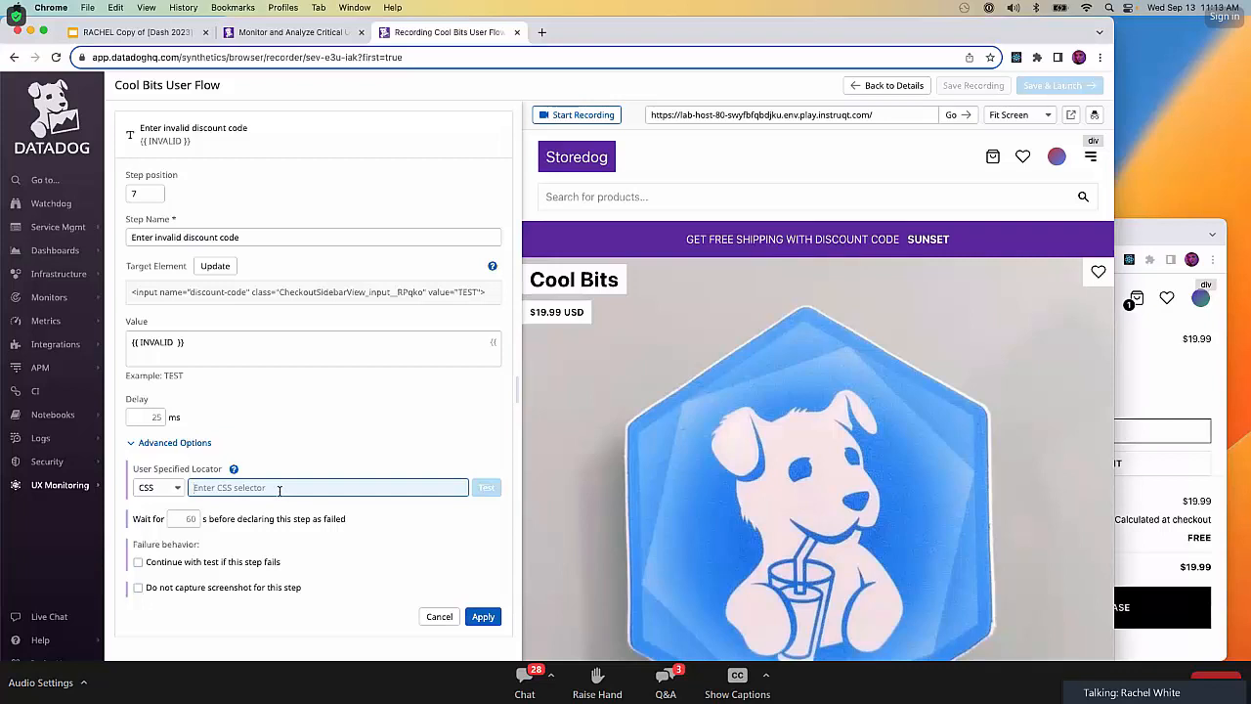
pyautogui.write('input')
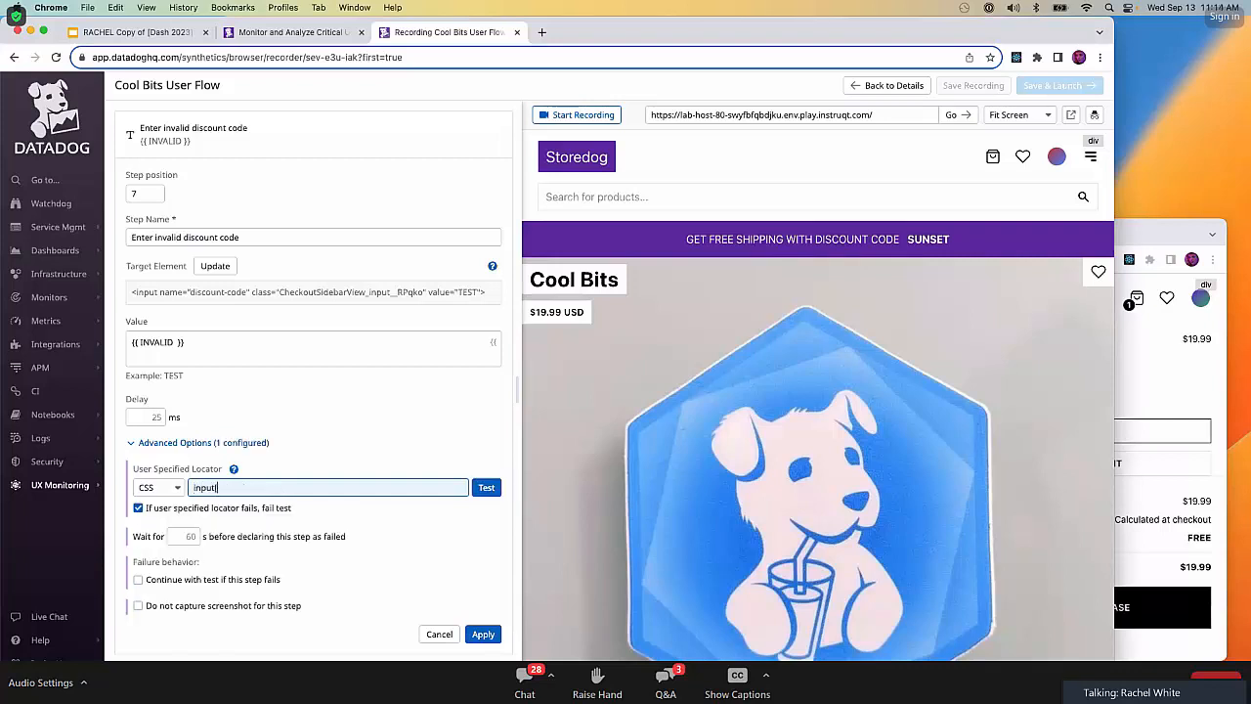
pyautogui.write('[name="discount-code"]')
pyautogui.click(481, 489)
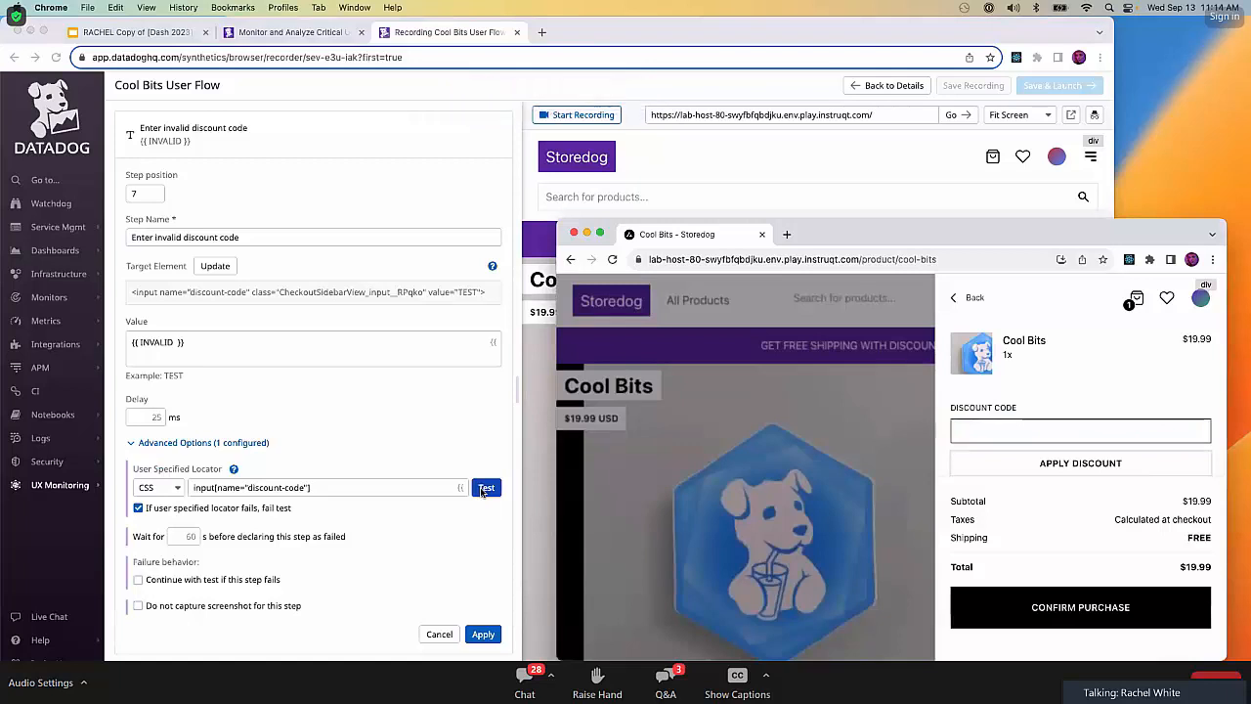
pyautogui.click(481, 634)
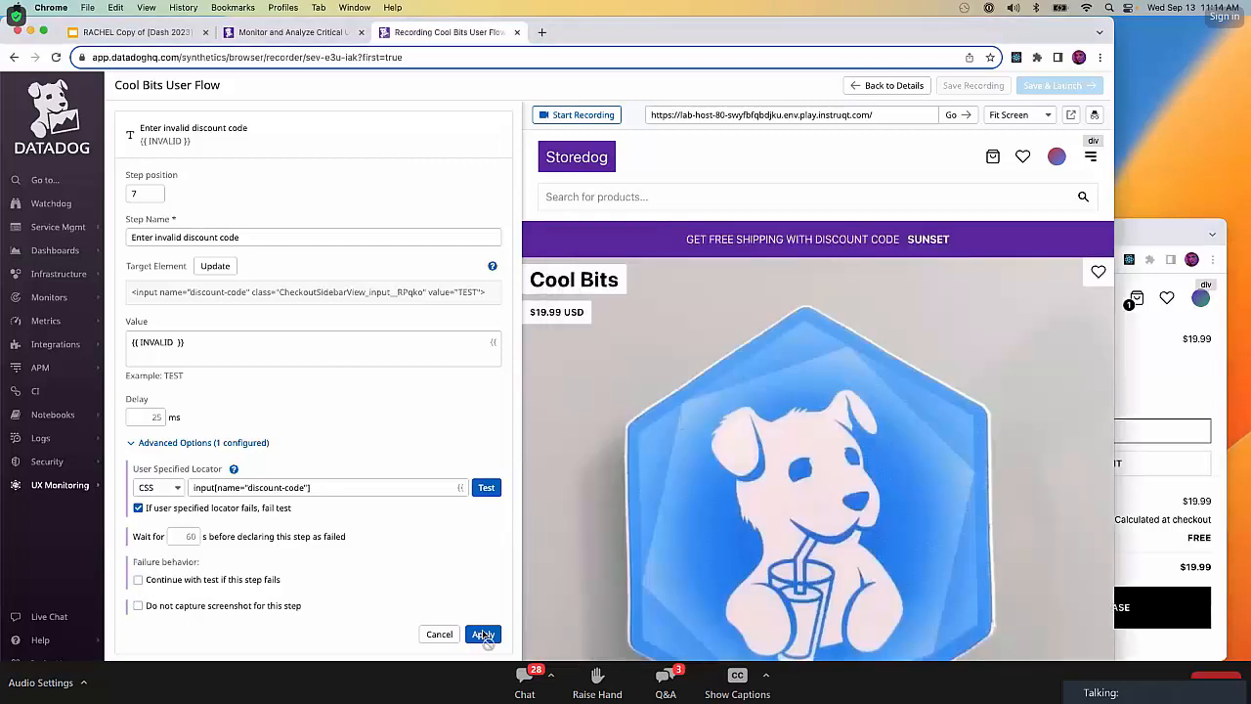
pyautogui.click(482, 635)
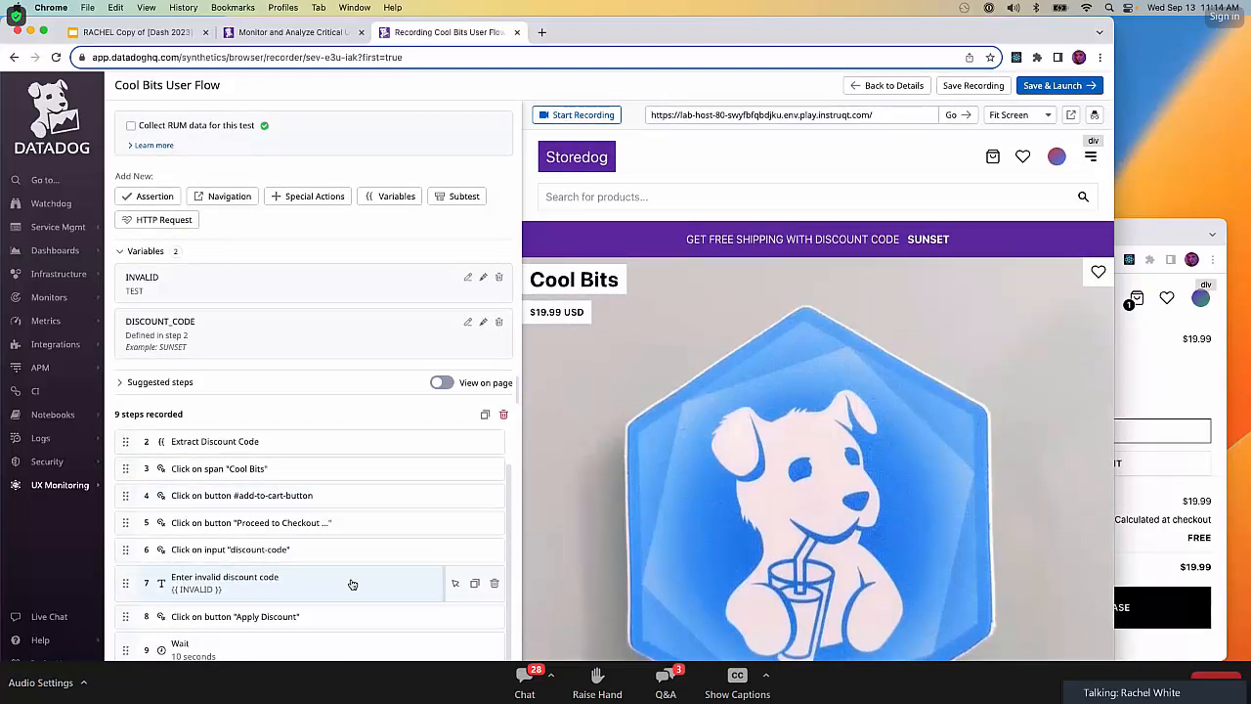
# Copy the "Enter invalid discount code" step, paste it after the final Wait step, and rename the copy "Clear invalid discount code".
pyautogui.click(475, 584)
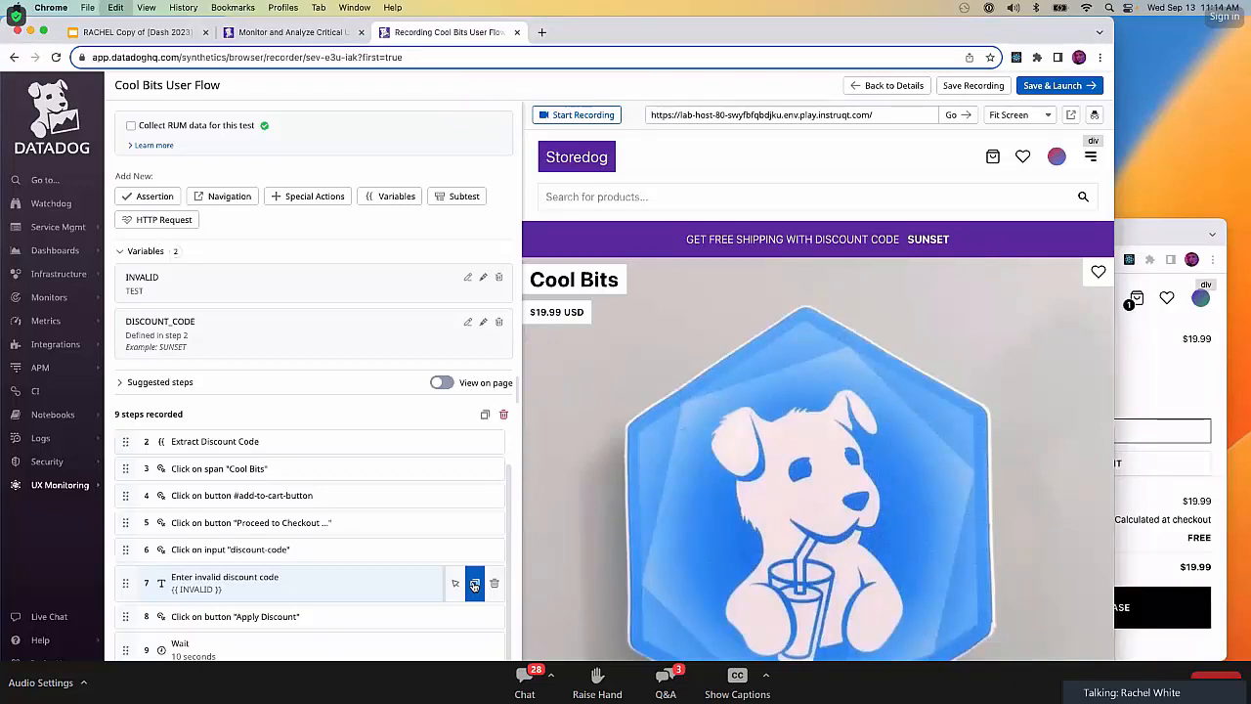
pyautogui.press('super+v')
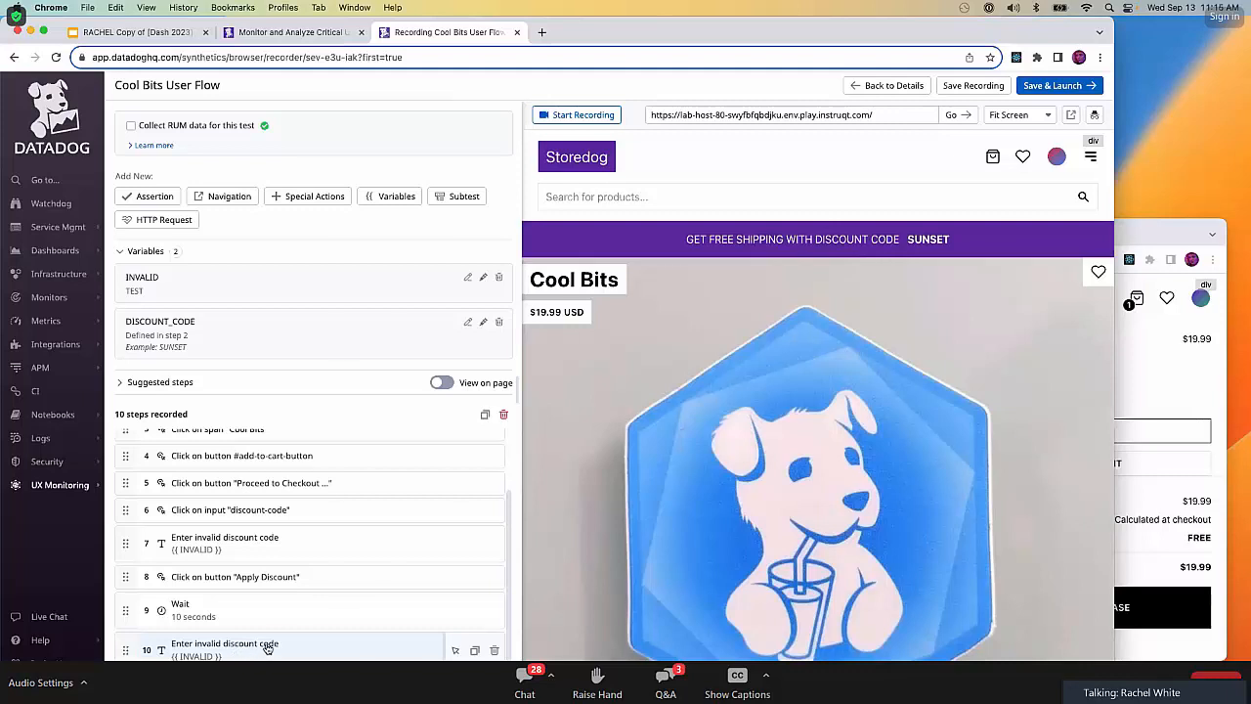
pyautogui.click(272, 644)
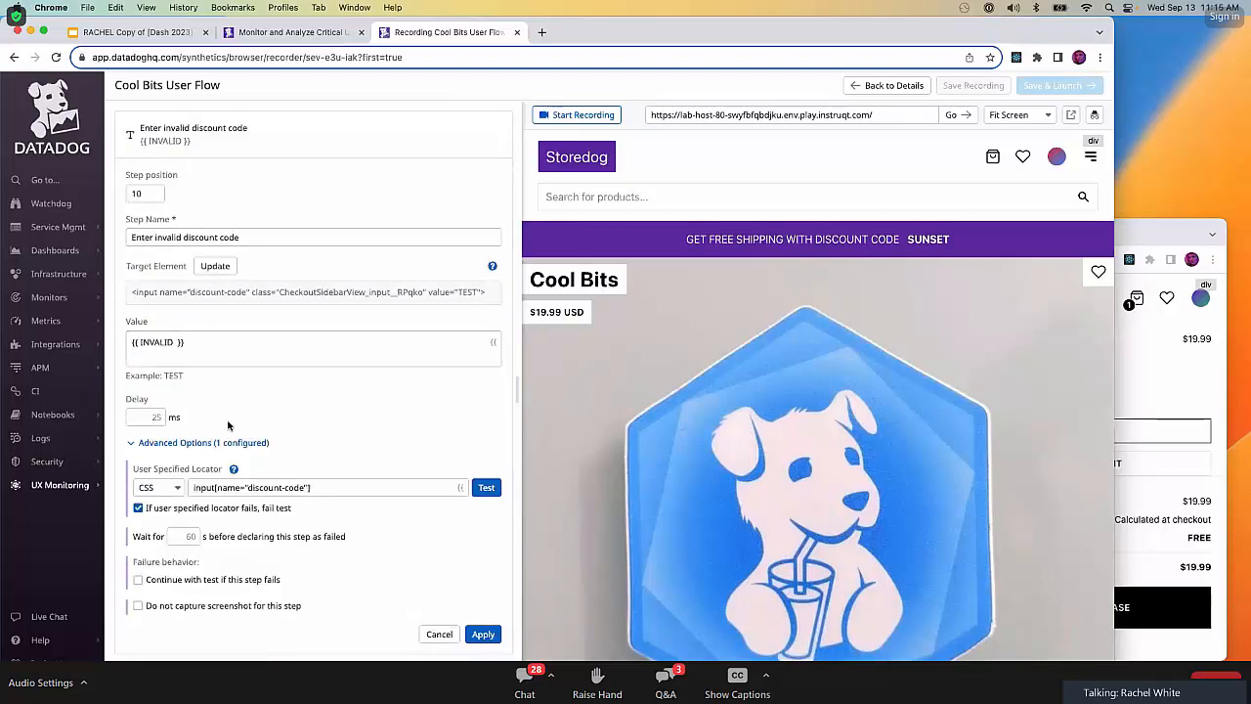
pyautogui.tripleClick(199, 236)
pyautogui.write('Clear')
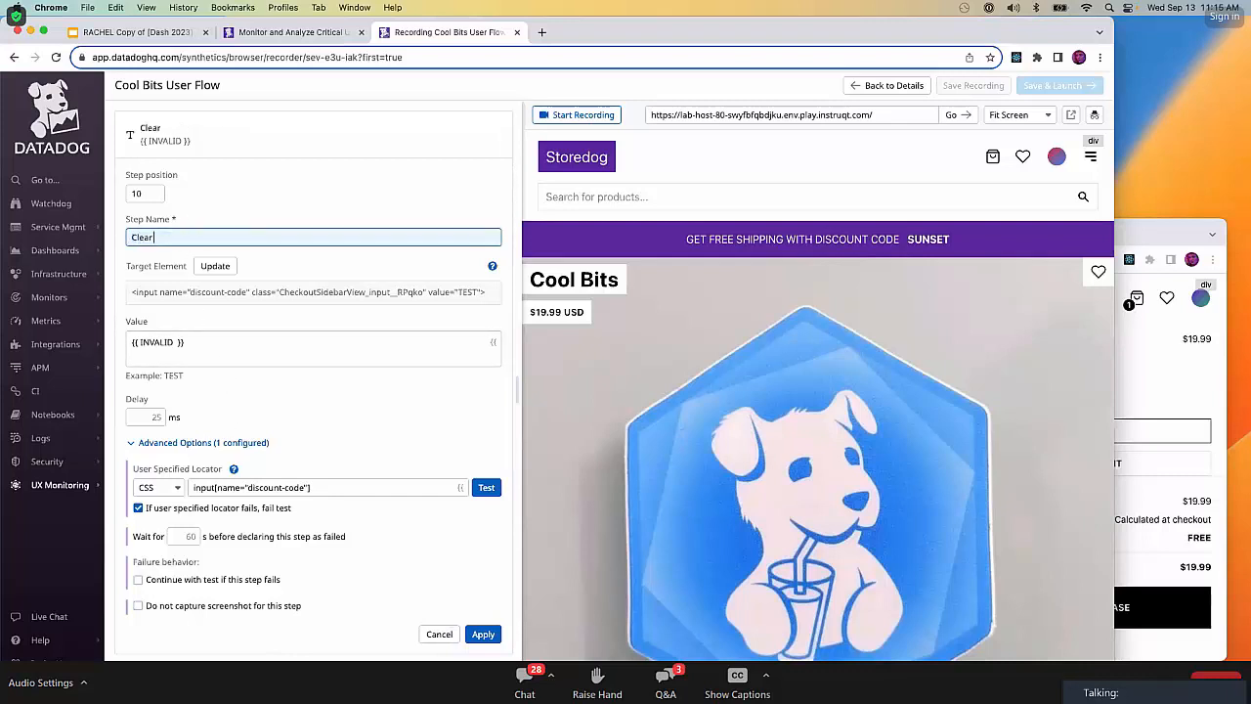
pyautogui.write(' invalid discount code')
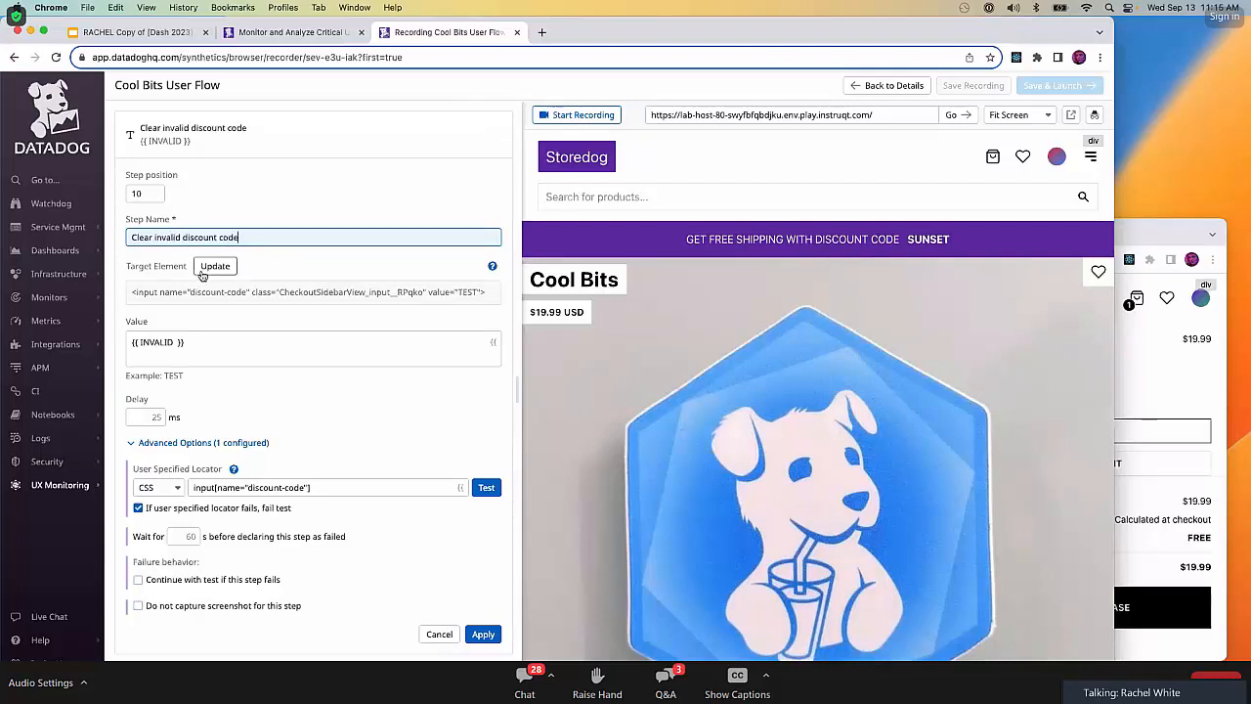
# Empty the value of the "Clear invalid discount code" step, test its locator, and apply the step's changes.
pyautogui.tripleClick(241, 347)
pyautogui.press('BackSpace')
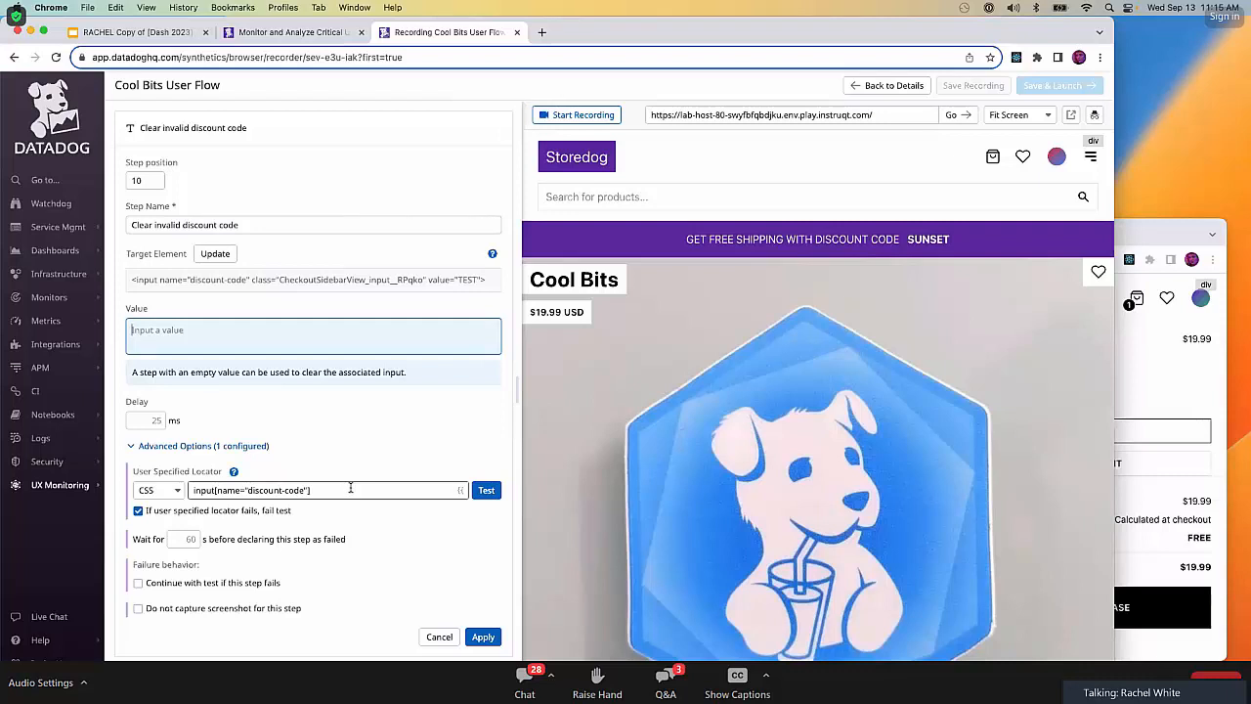
pyautogui.click(485, 492)
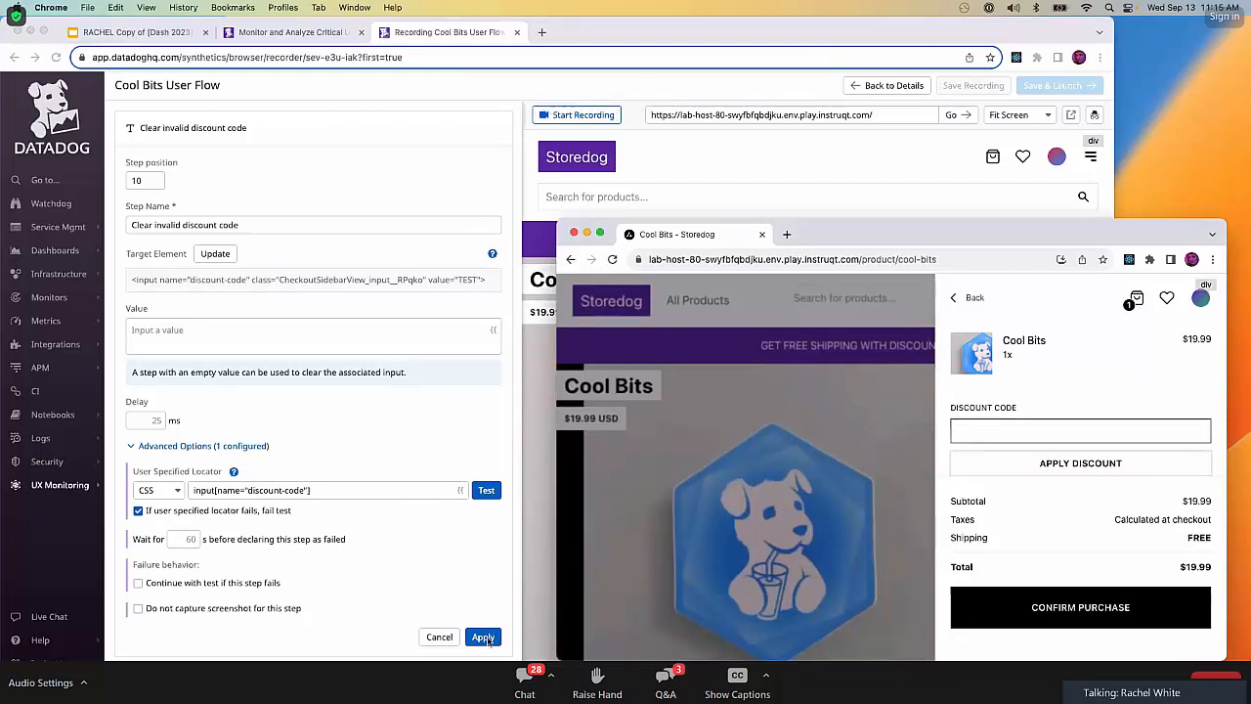
pyautogui.click(486, 640)
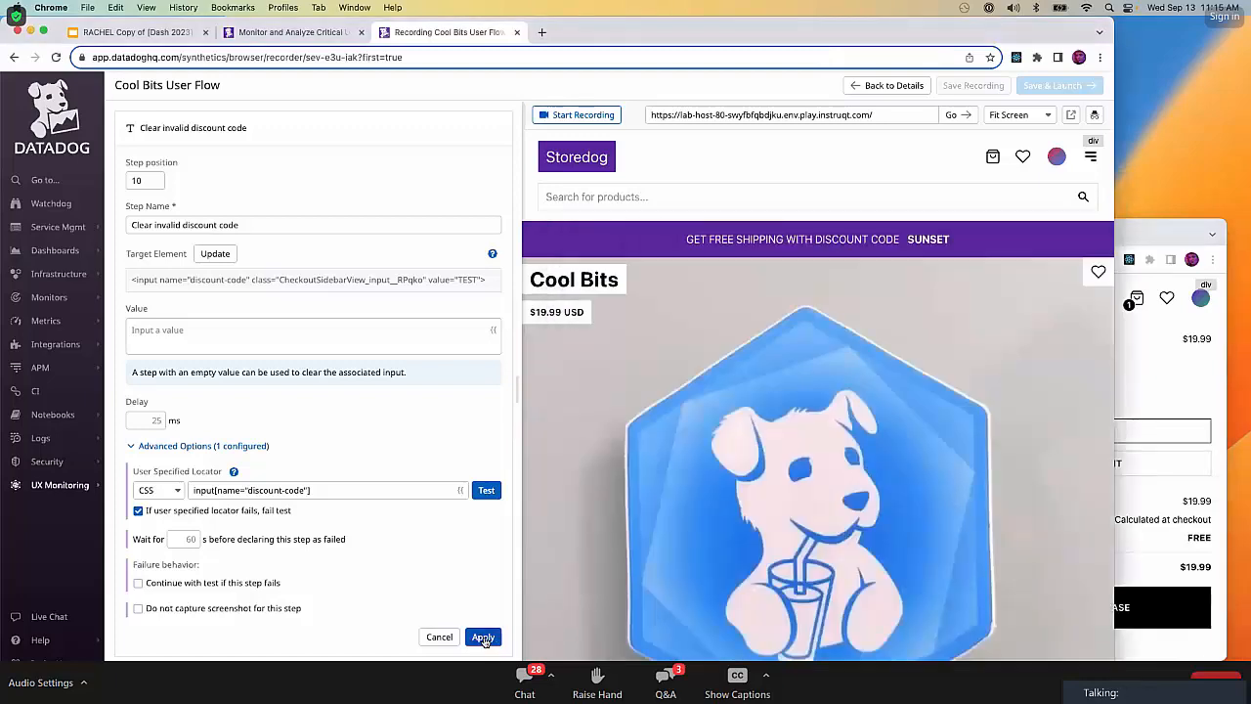
pyautogui.click(484, 638)
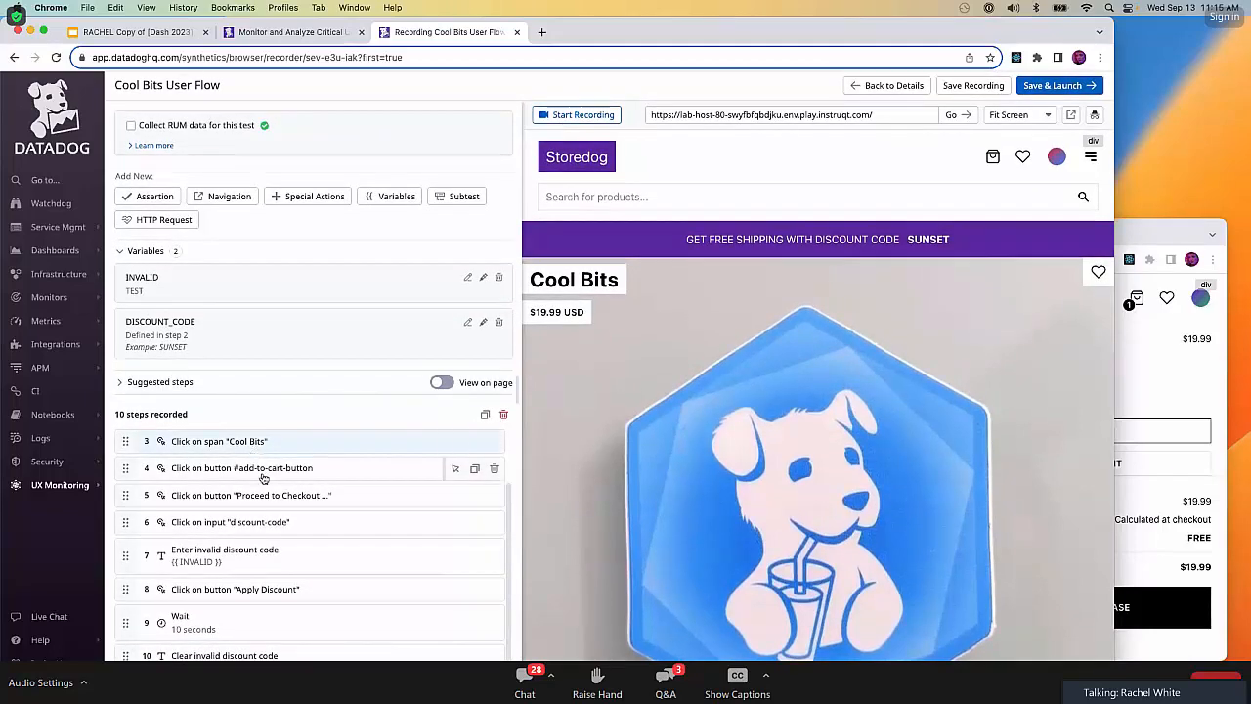
# Add a Wait step of 10 seconds after the "Clear invalid discount code" step.
pyautogui.click(299, 196)
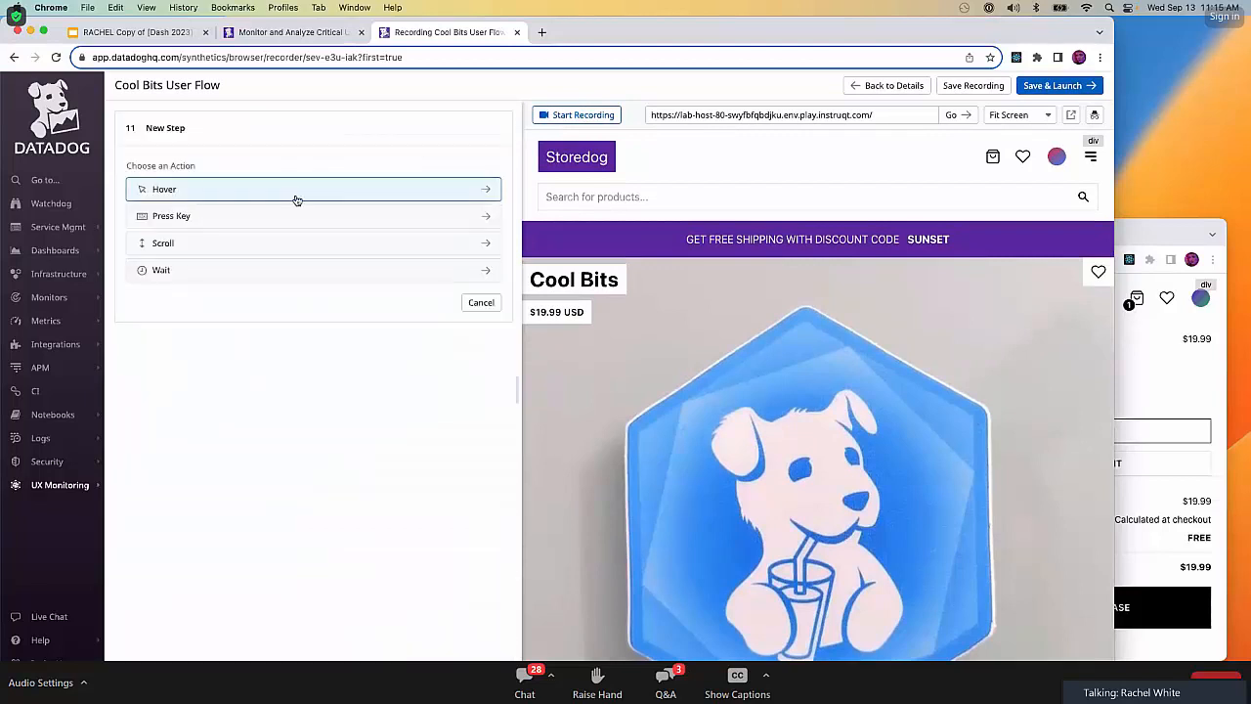
pyautogui.click(260, 268)
pyautogui.click(187, 310)
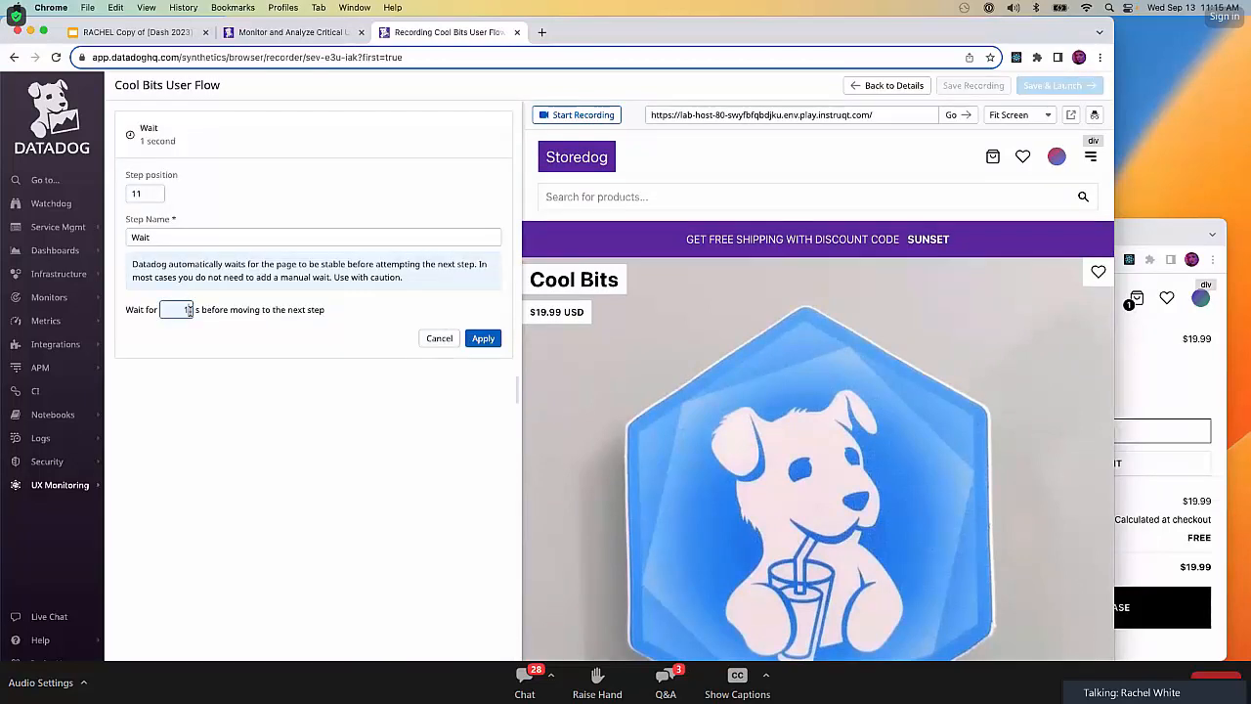
pyautogui.write('0')
pyautogui.click(485, 338)
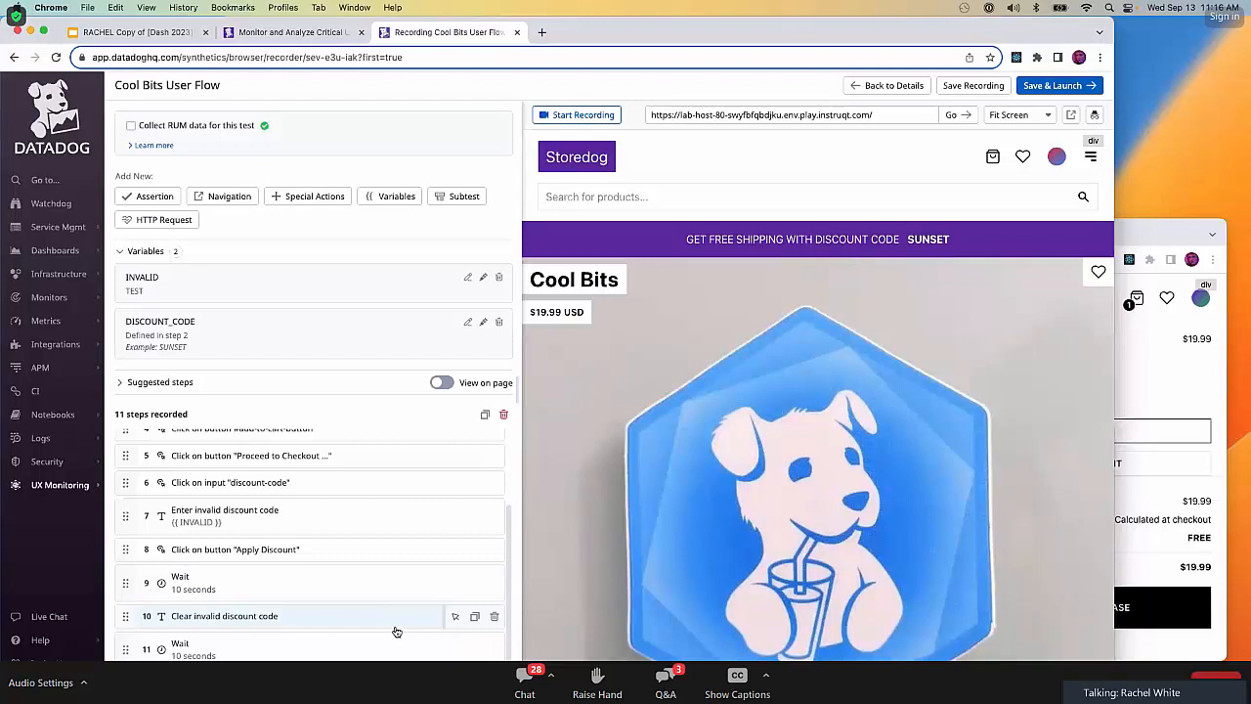
# Paste the copied "Enter invalid discount code" step after the final Wait step and rename the copy "Enter valid discount code".
pyautogui.press('super+v')
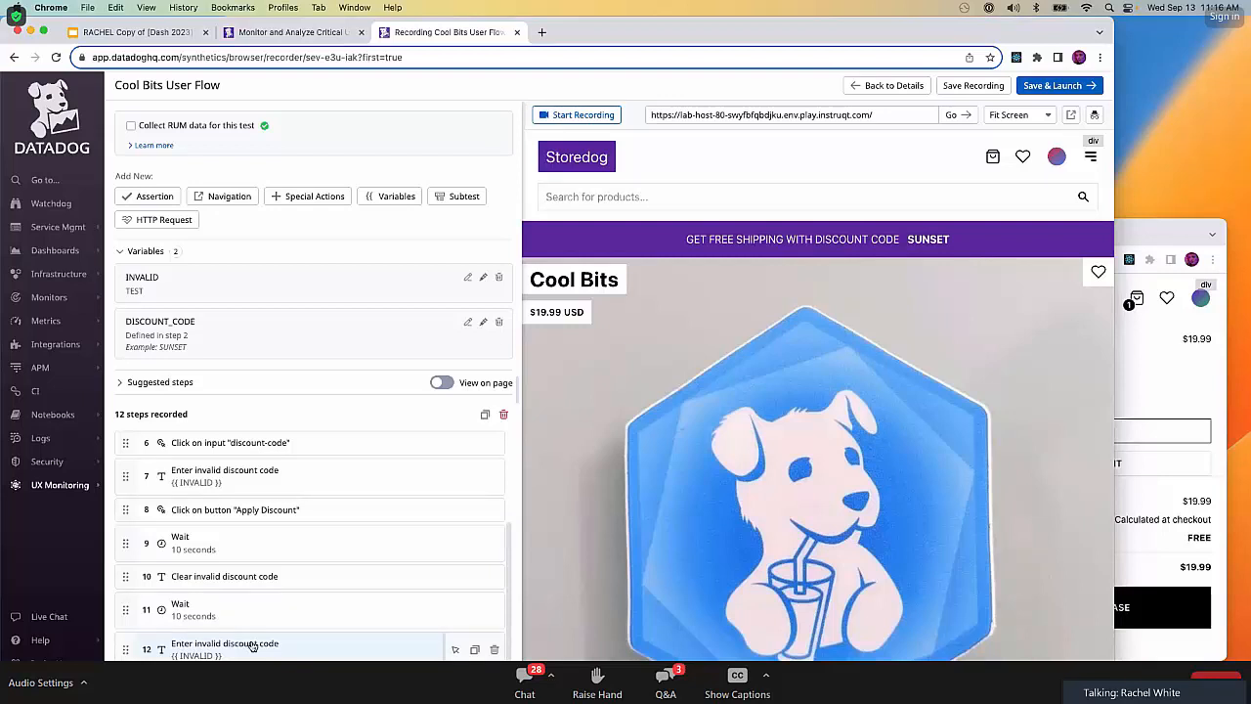
pyautogui.click(252, 646)
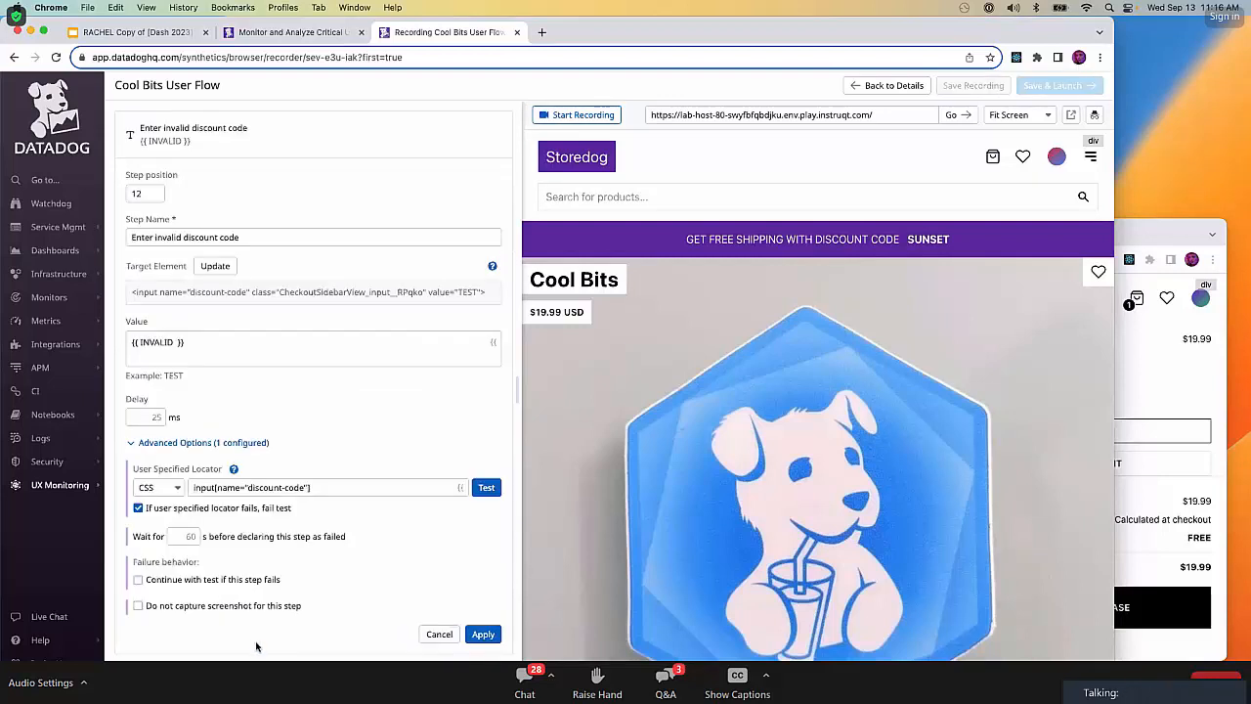
pyautogui.tripleClick(256, 240)
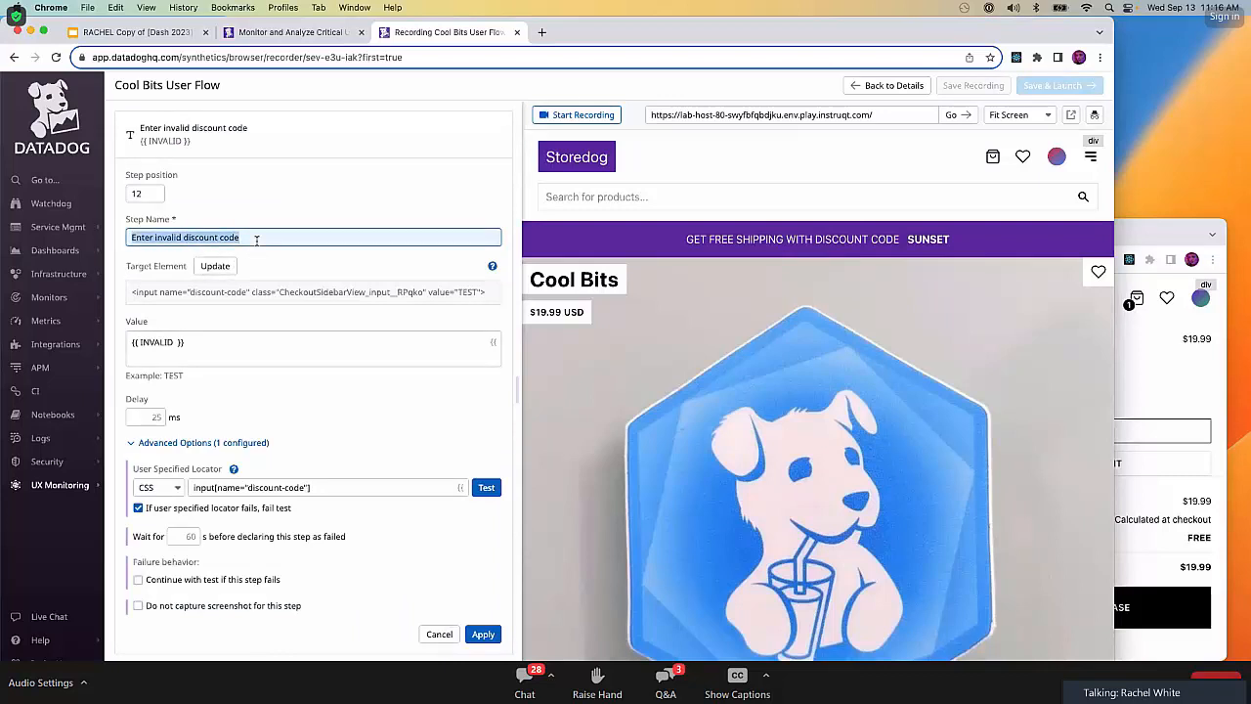
pyautogui.press('BackSpace')
pyautogui.write('Enter va')
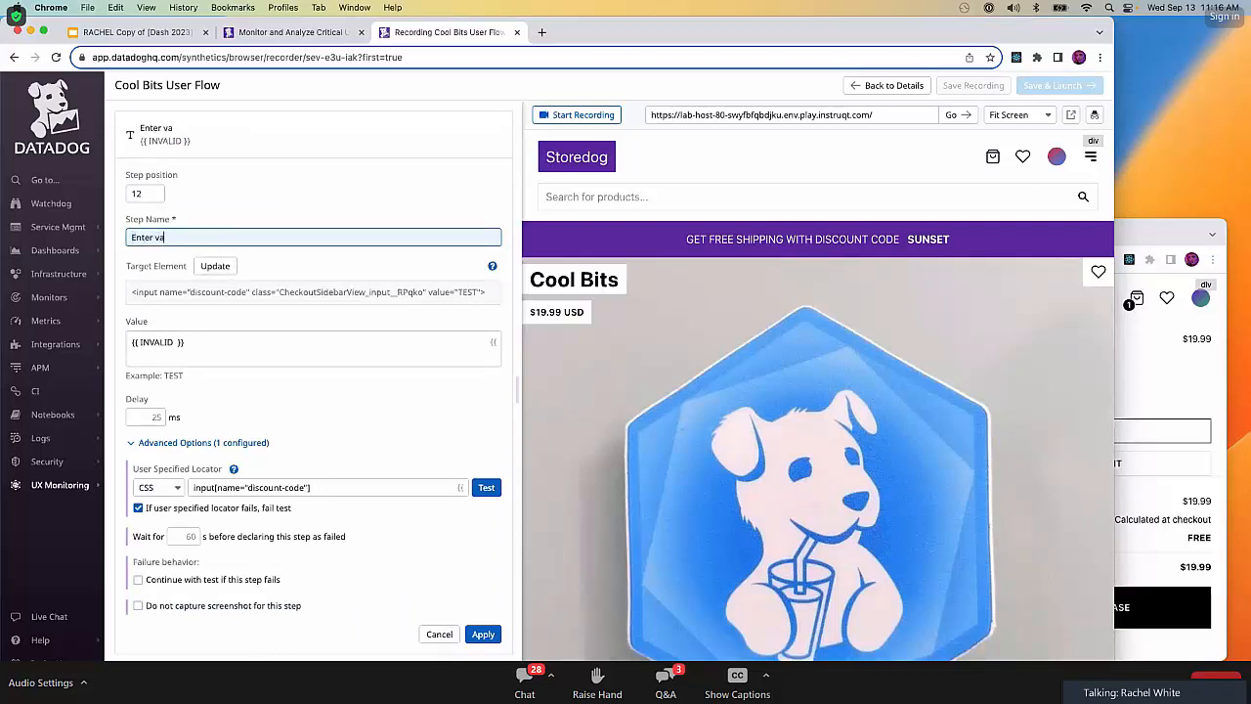
pyautogui.write('lid discount code')
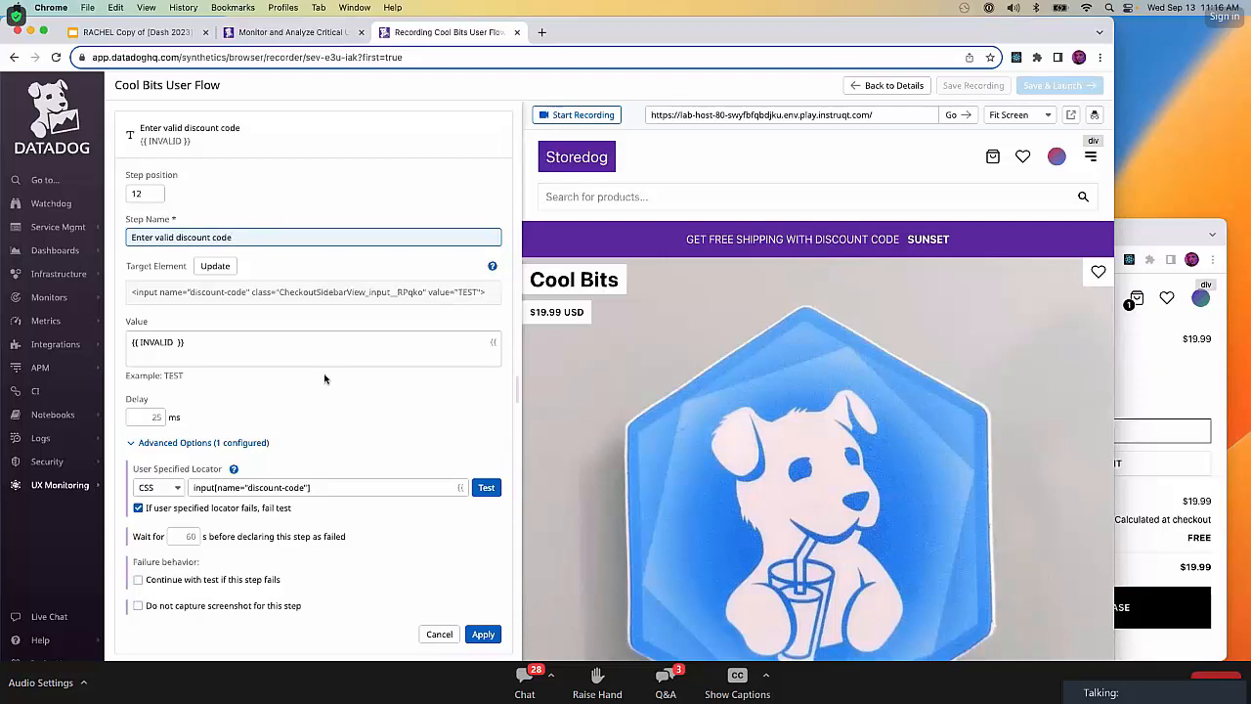
# Replace the INVALID variable in the step's value with DISCOUNT_CODE, test the locator, and apply the changes.
pyautogui.tripleClick(219, 341)
pyautogui.doubleClick(162, 343)
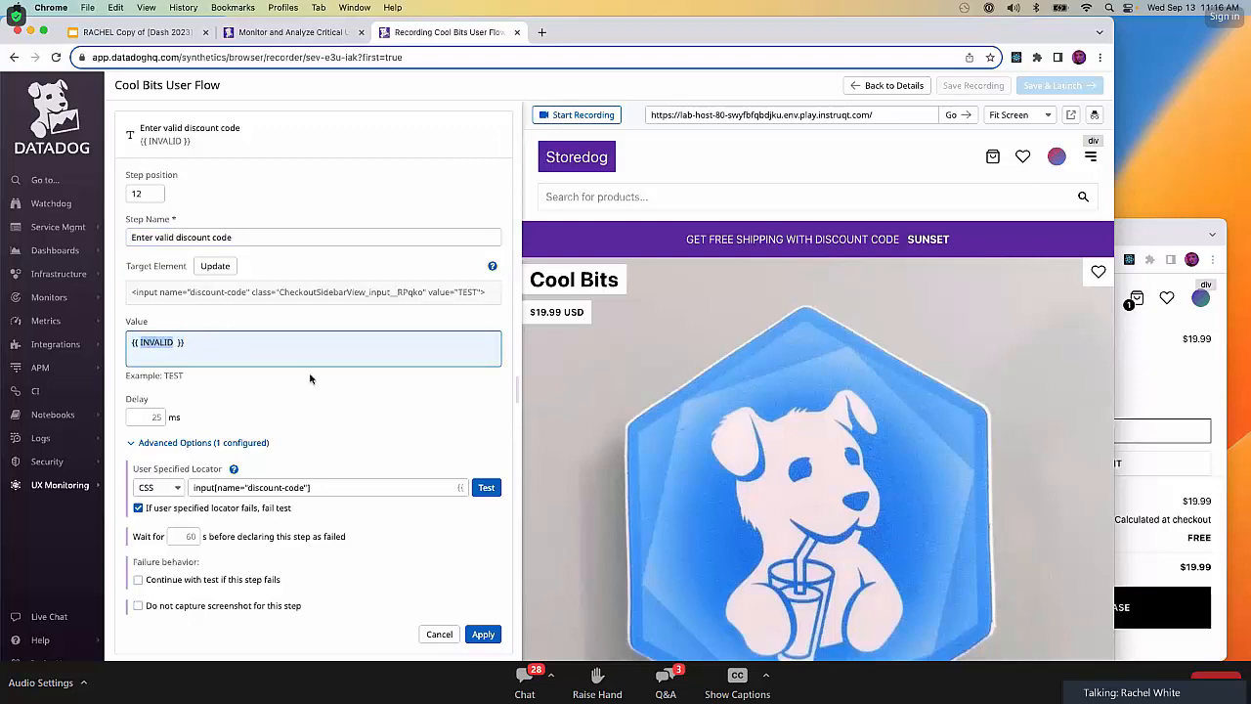
pyautogui.write('DIS')
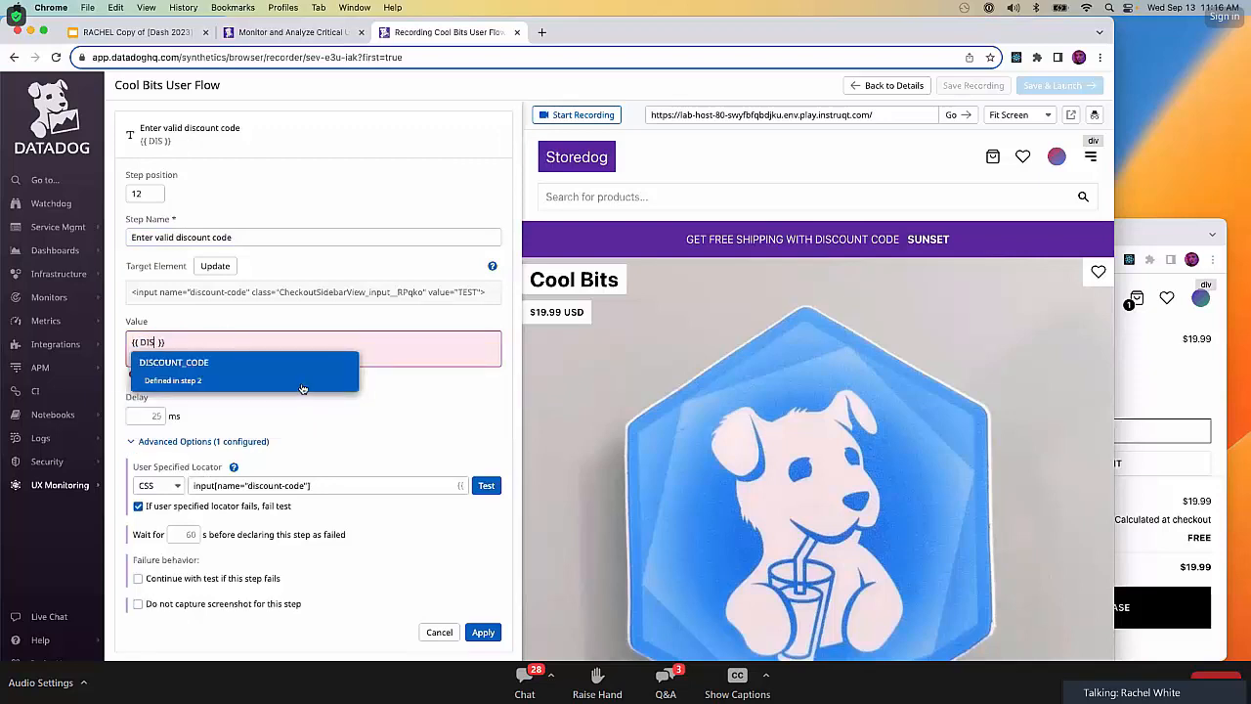
pyautogui.press('Return')
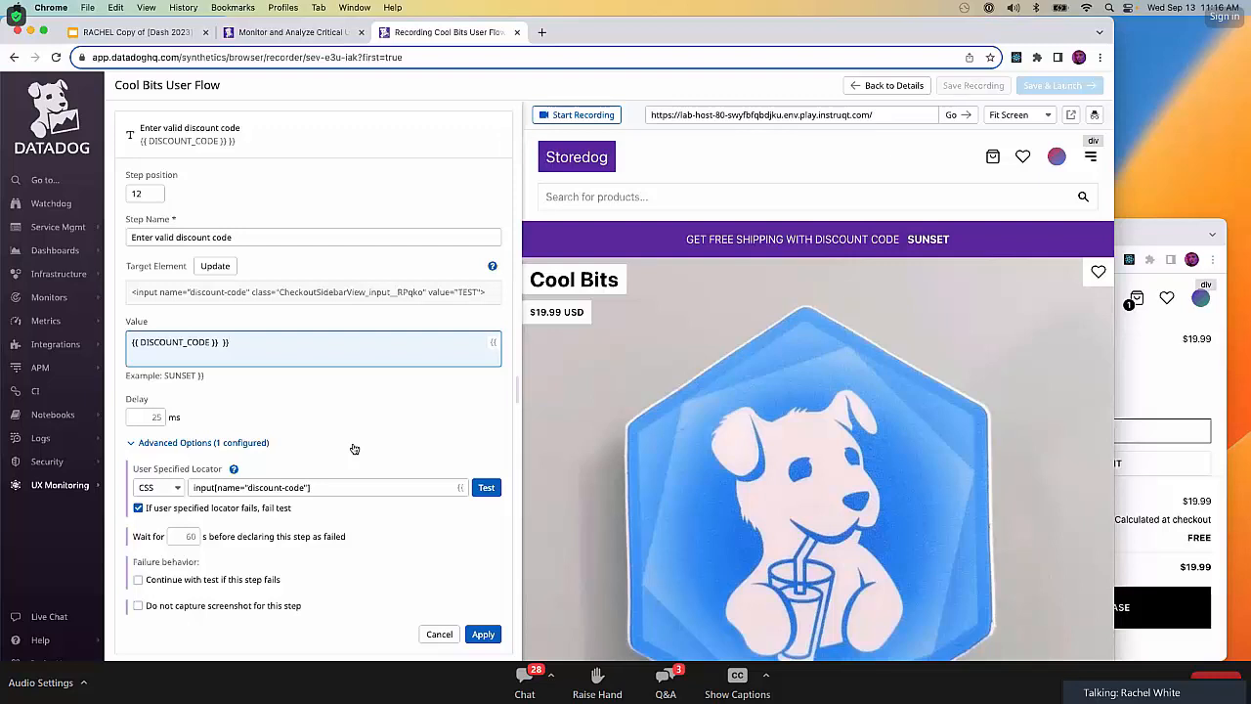
pyautogui.click(486, 488)
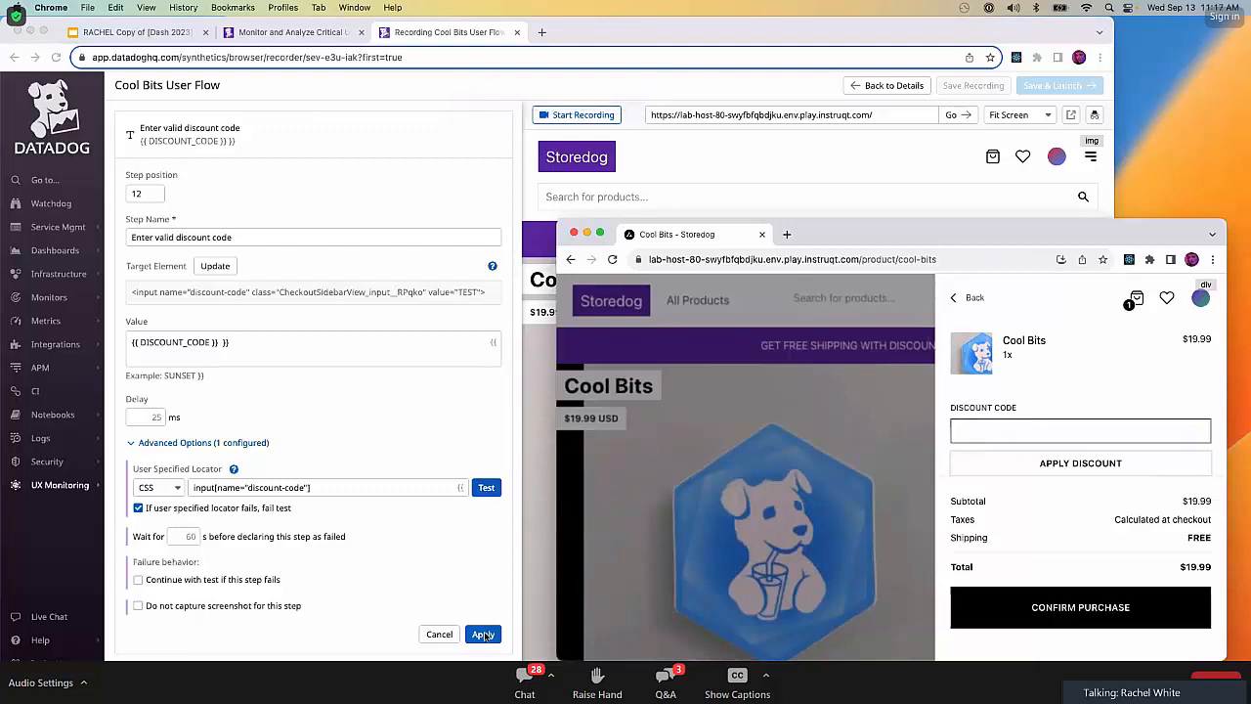
pyautogui.click(483, 634)
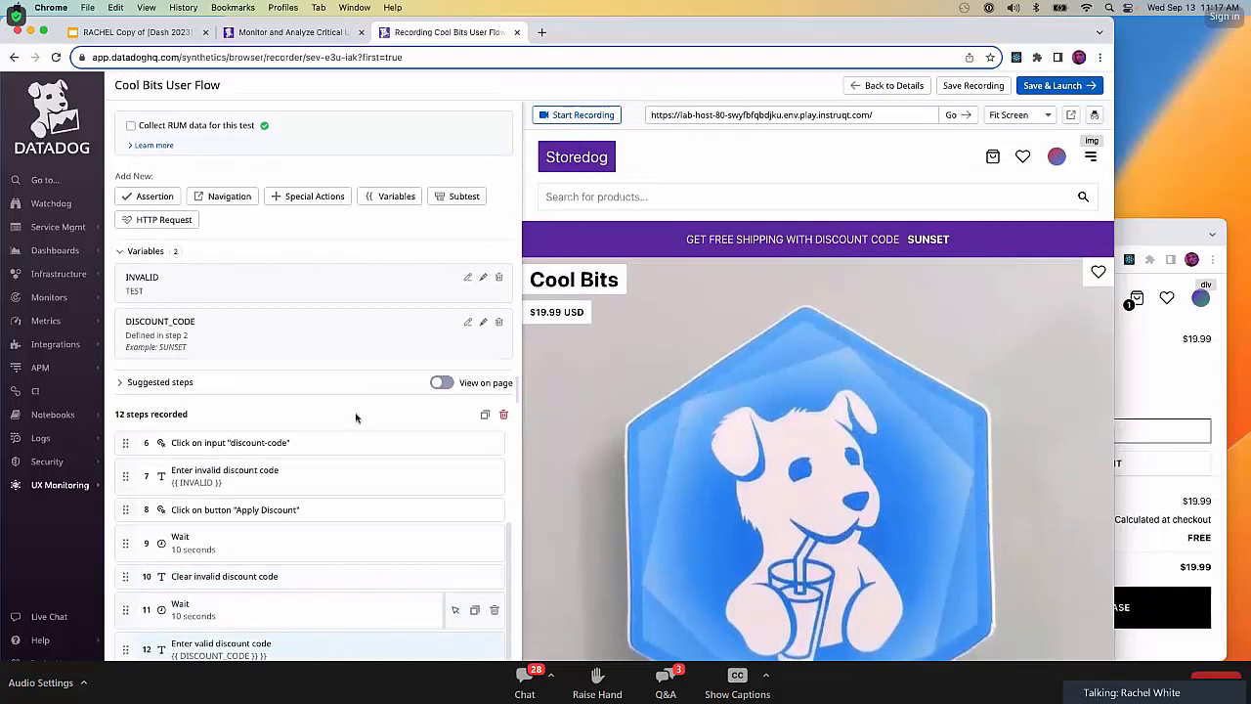
# Add a Wait step of 10 seconds after the "Enter valid discount code" step.
pyautogui.click(315, 199)
pyautogui.click(255, 278)
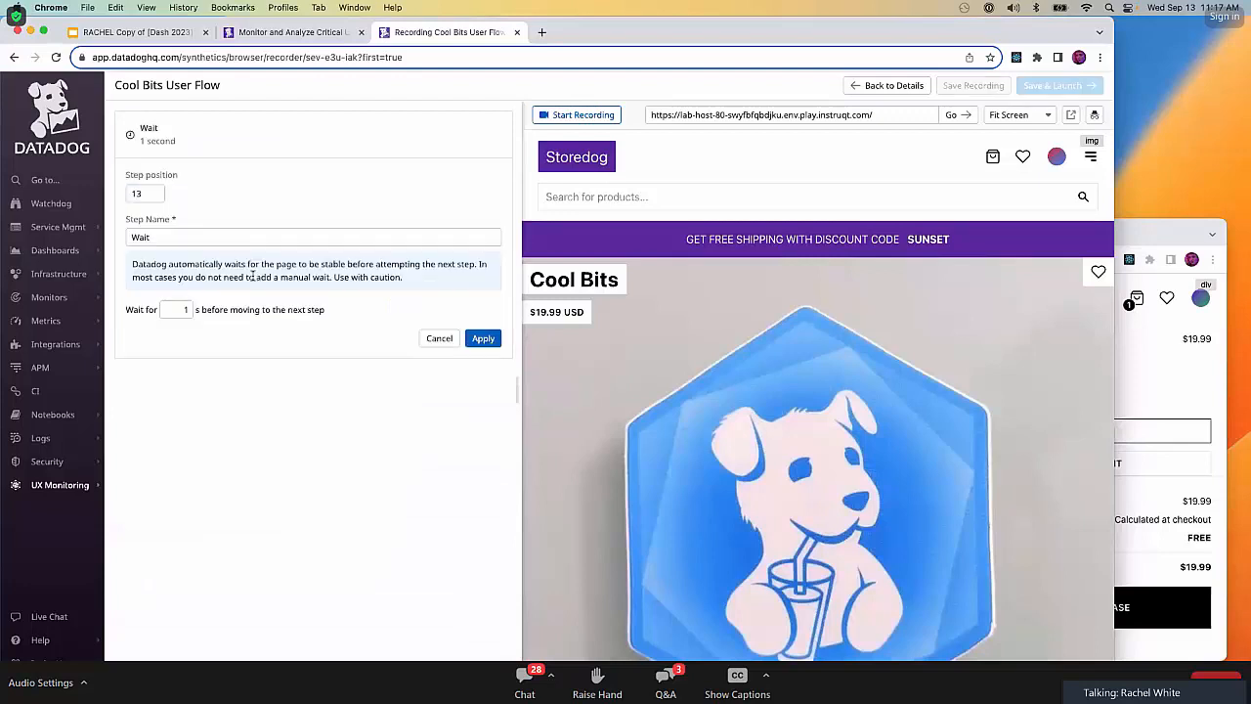
pyautogui.click(187, 310)
pyautogui.write('0')
pyautogui.click(483, 340)
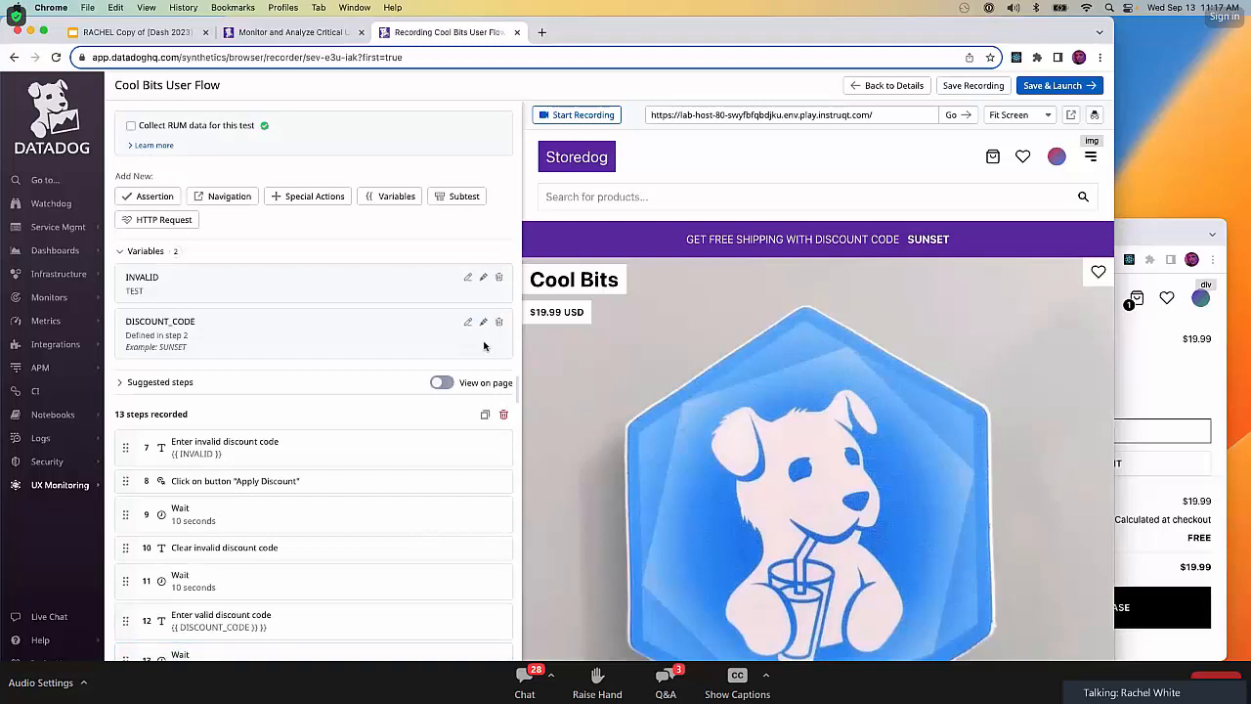
# Record applying the discount and confirming the purchase in the Storedog checkout window, and stop the recording.
pyautogui.click(584, 115)
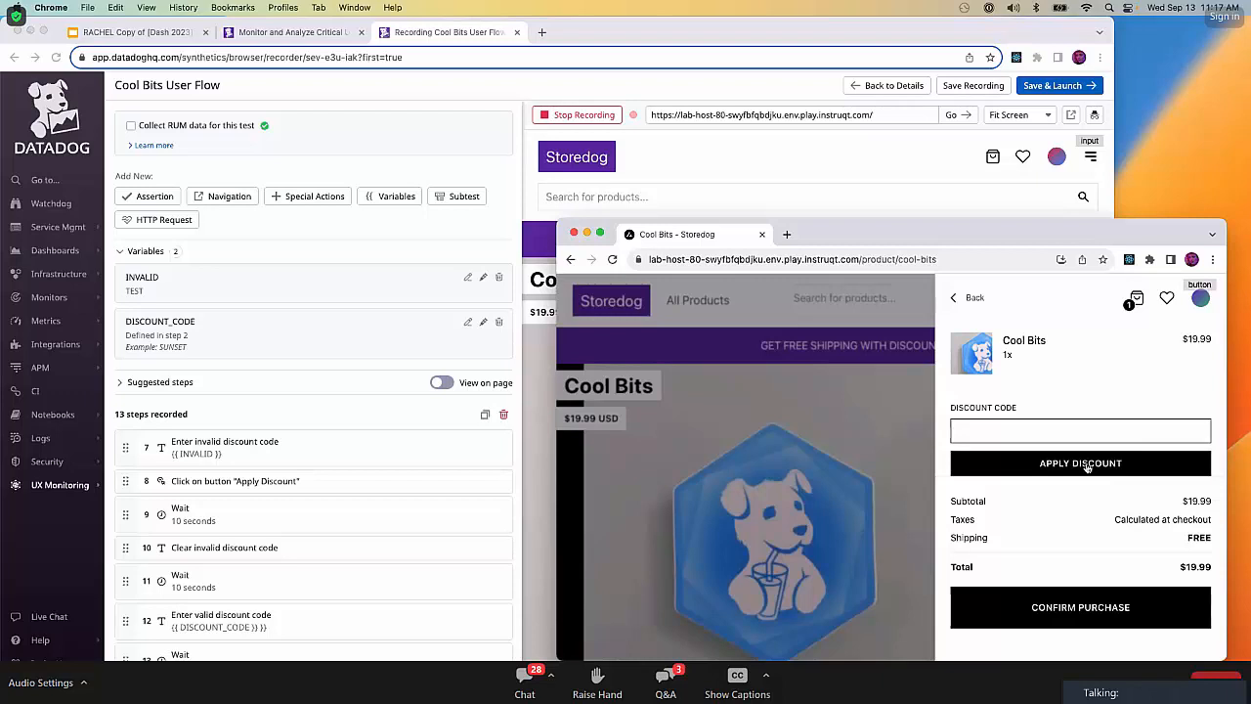
pyautogui.click(1087, 468)
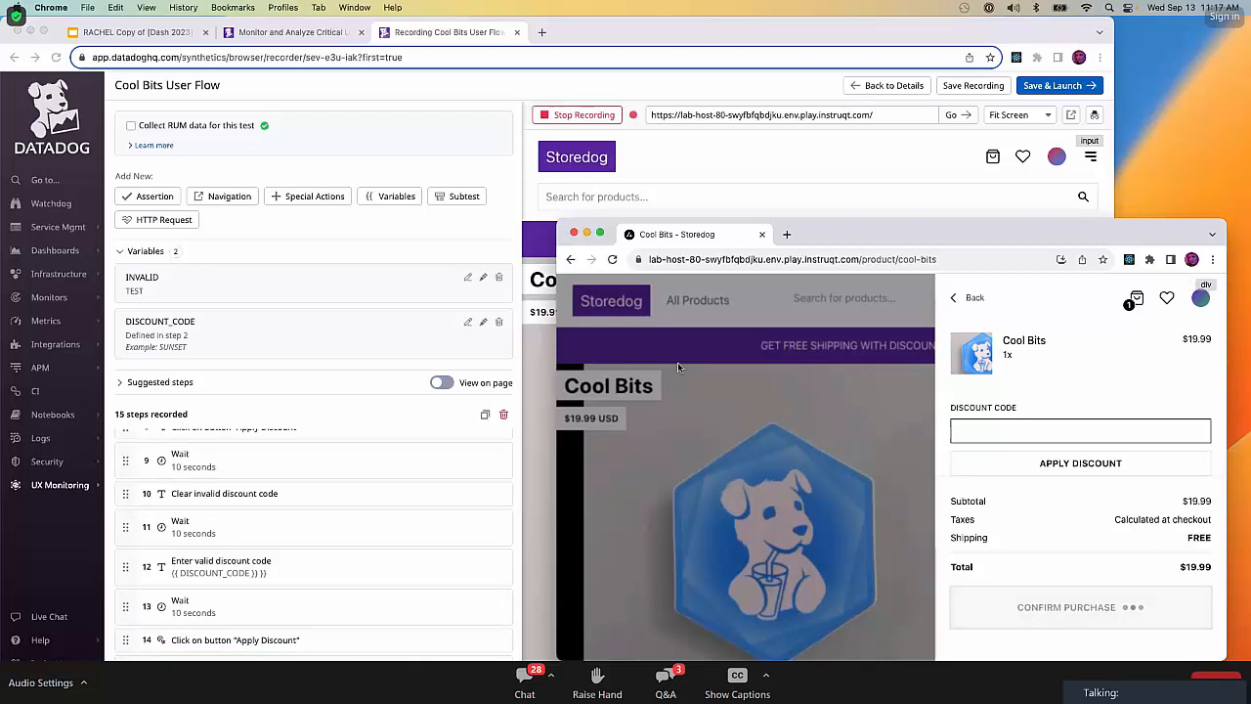
pyautogui.click(515, 252)
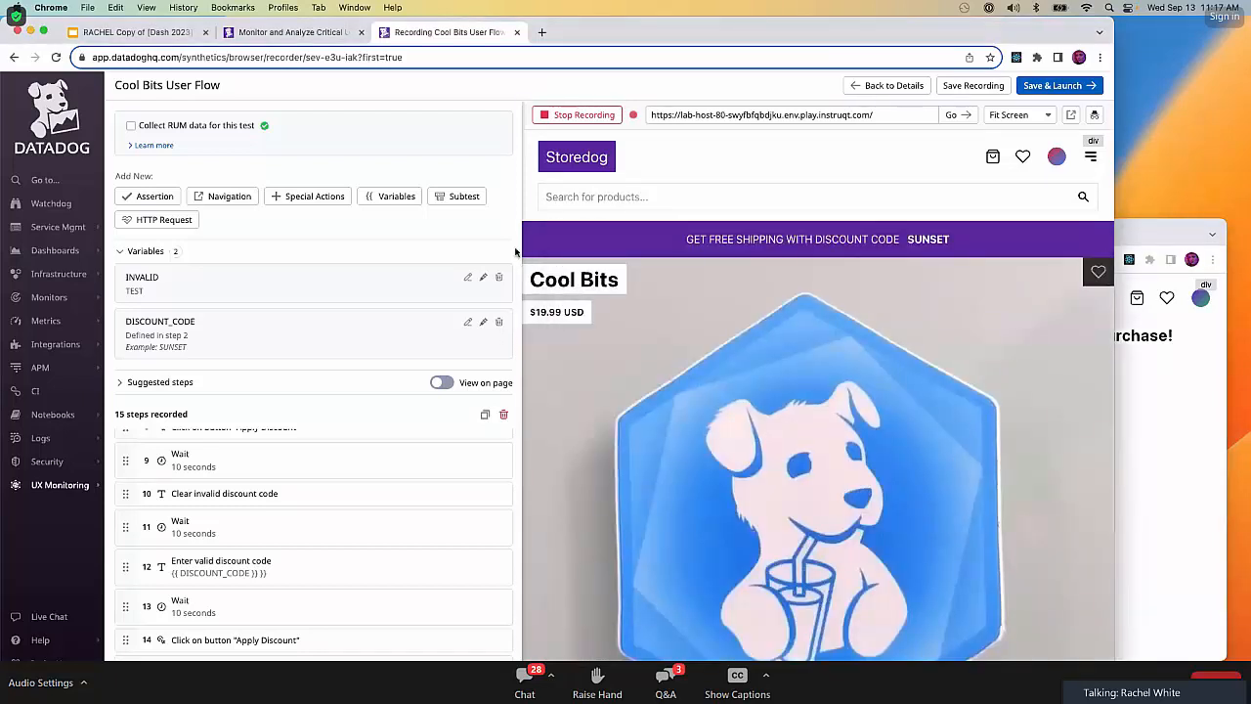
pyautogui.click(591, 117)
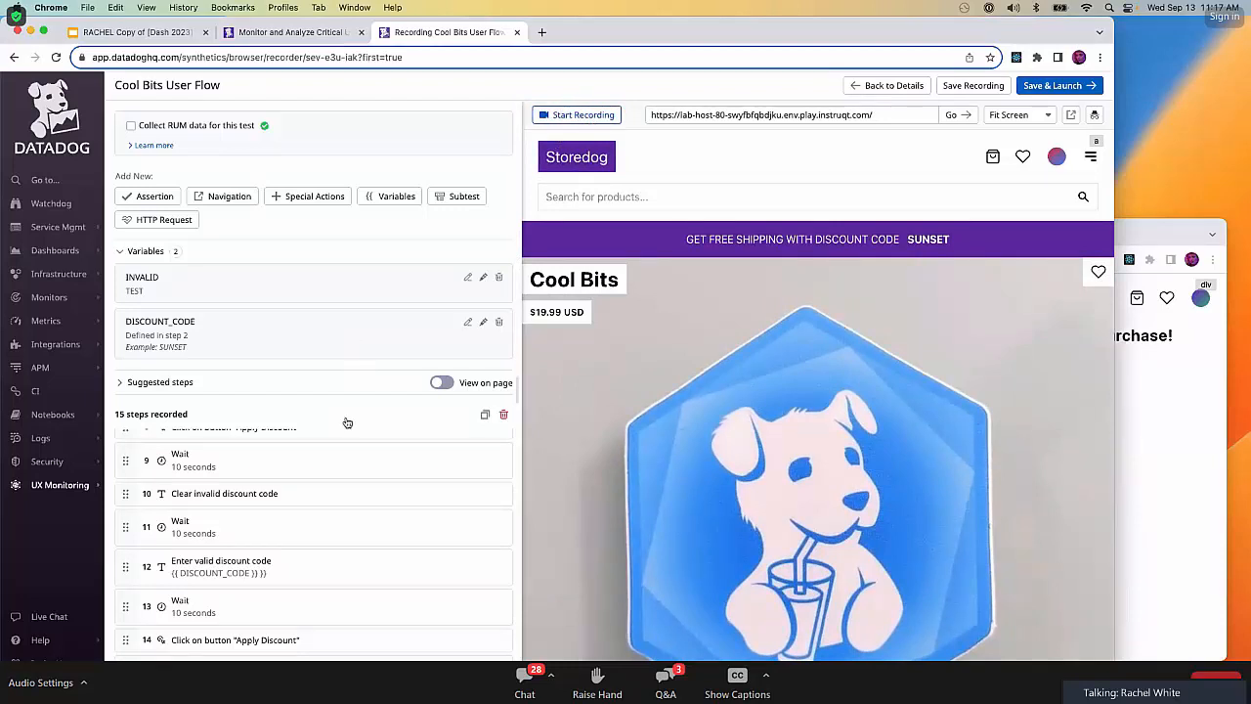
# Add a Wait step of 10 seconds after the recorded "Confirm Purchase" step.
pyautogui.scroll(-1, 347, 430)
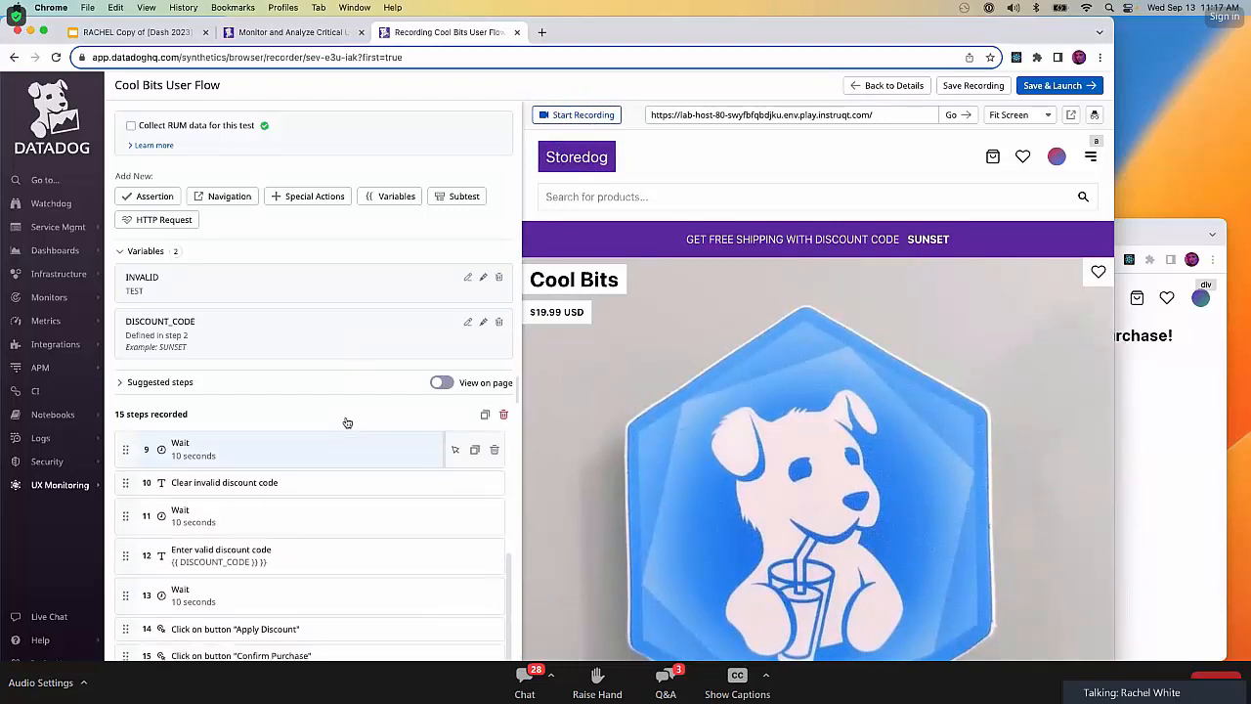
pyautogui.click(333, 199)
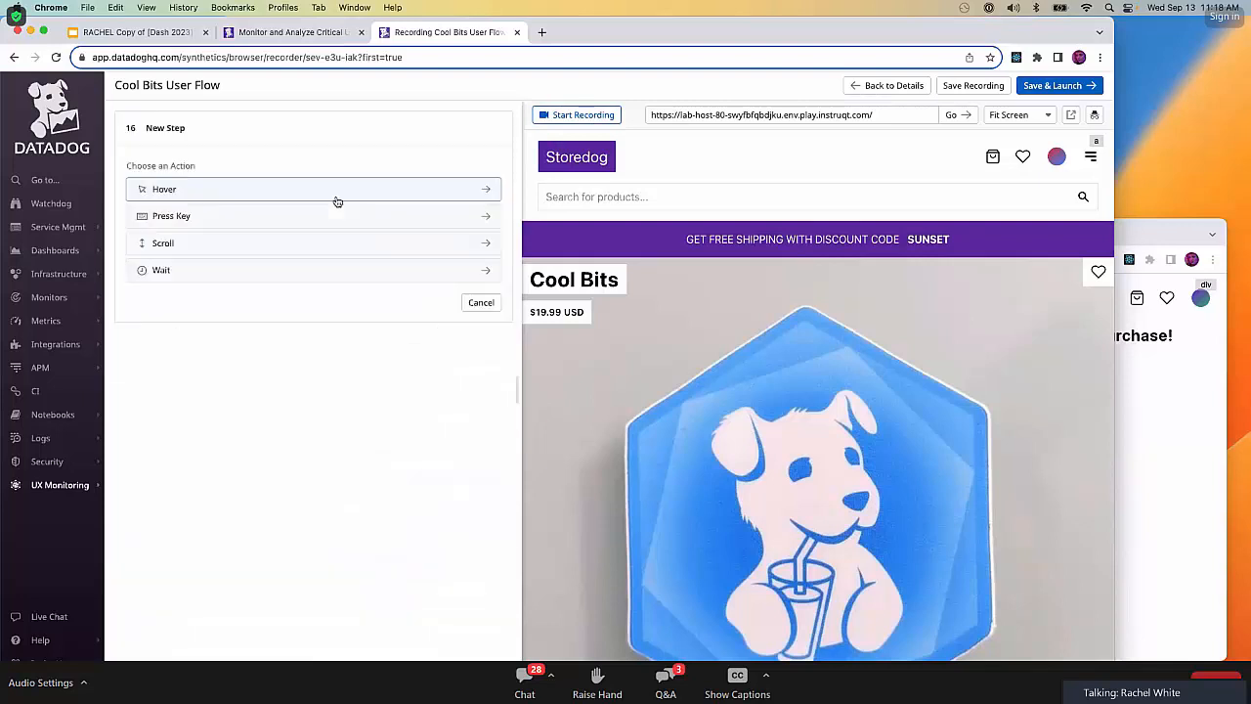
pyautogui.click(254, 283)
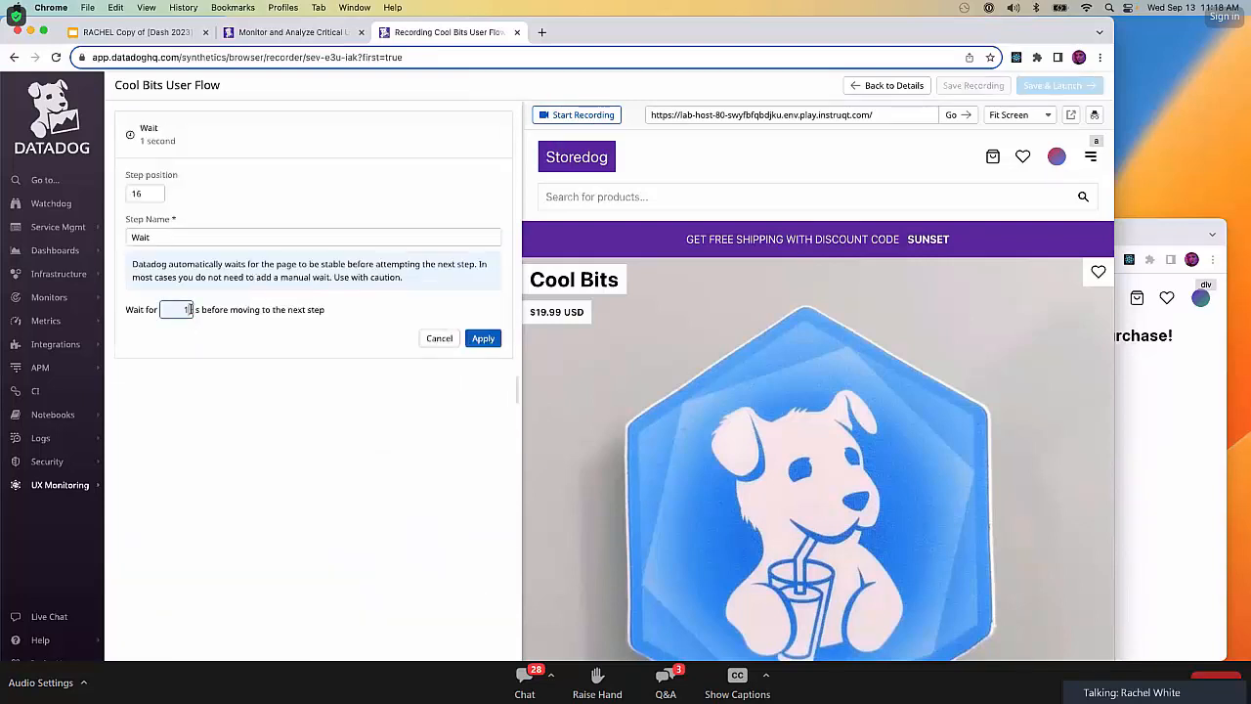
pyautogui.write('0')
pyautogui.click(483, 340)
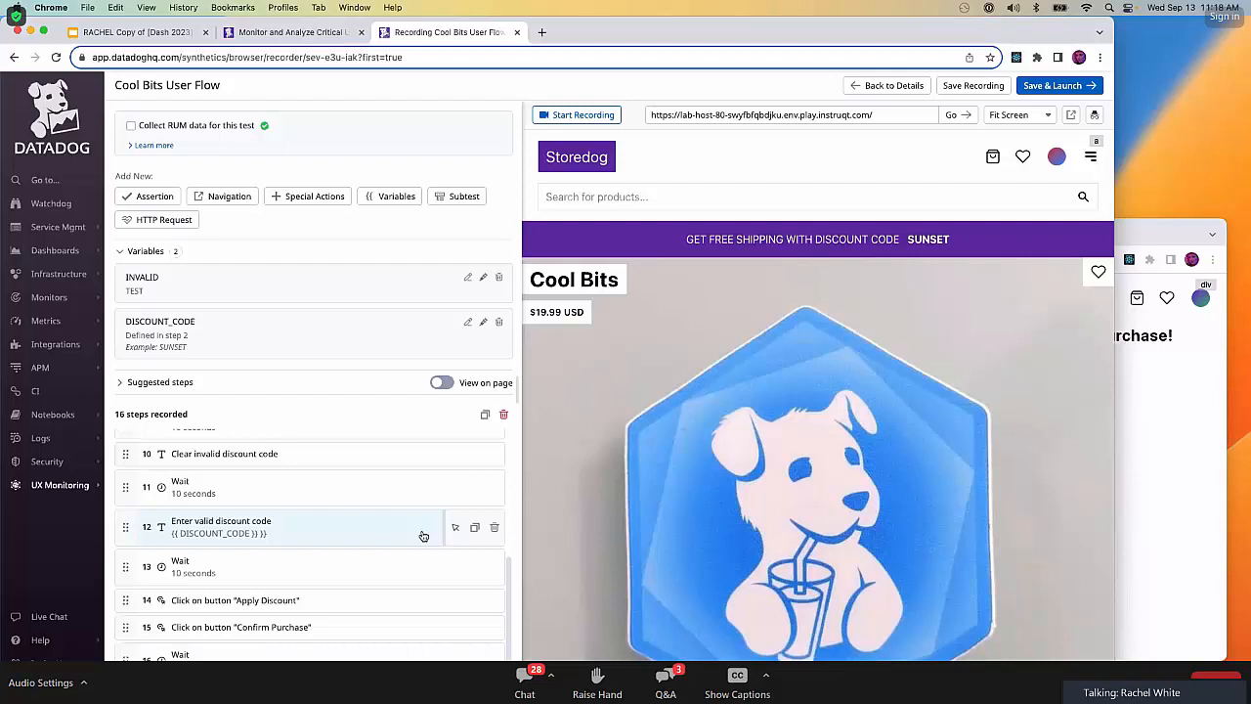
# Add an element-content assertion that the checkout heading should contain "Thank you for your purchase!", and apply it.
pyautogui.scroll(-1, 424, 536)
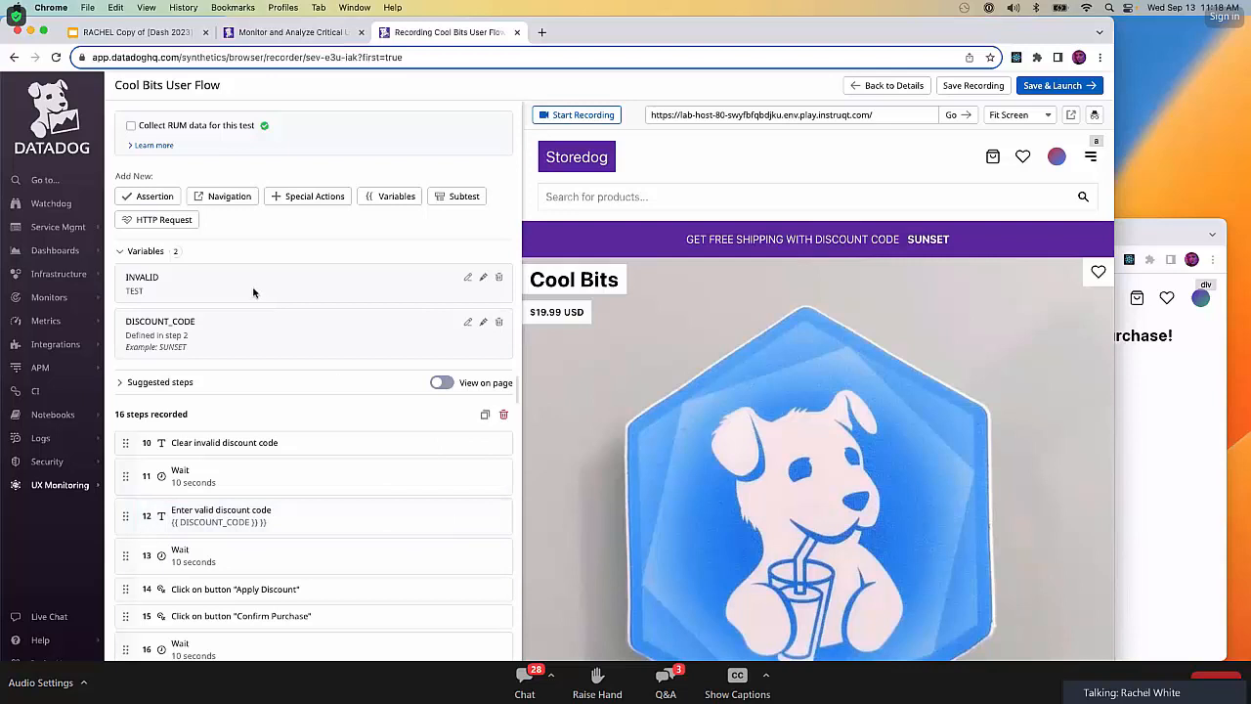
pyautogui.click(156, 198)
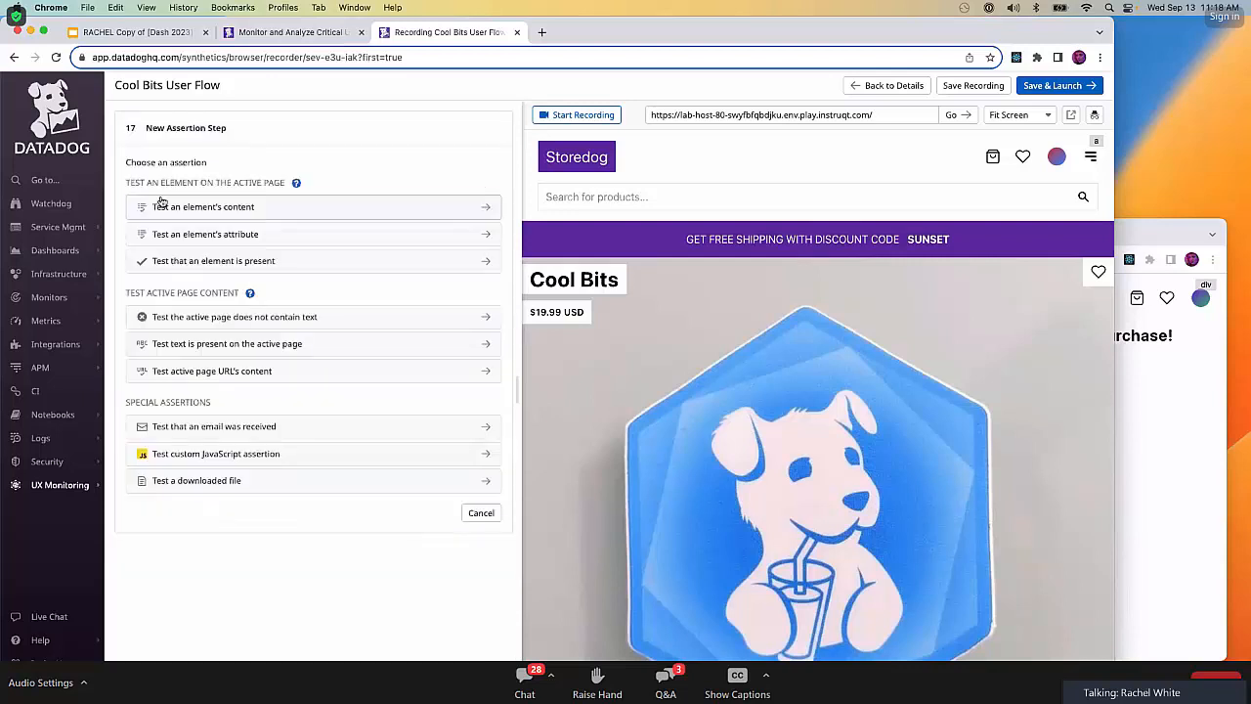
pyautogui.click(296, 211)
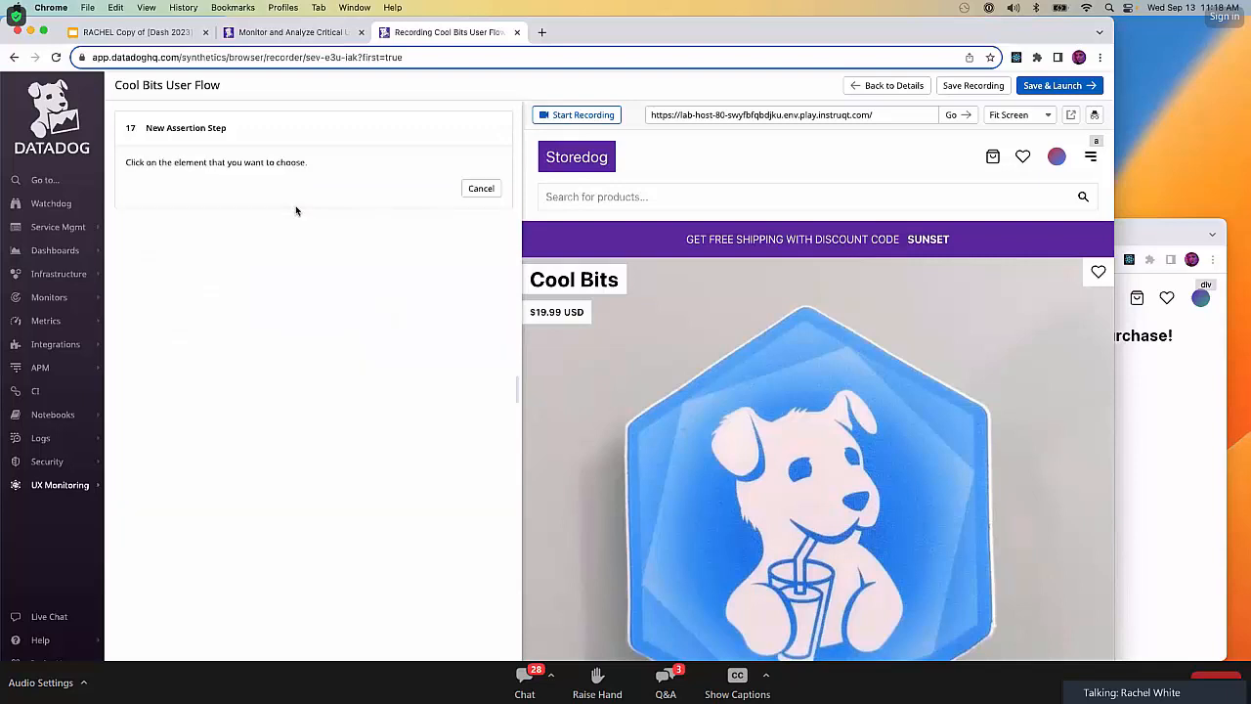
pyautogui.click(1151, 233)
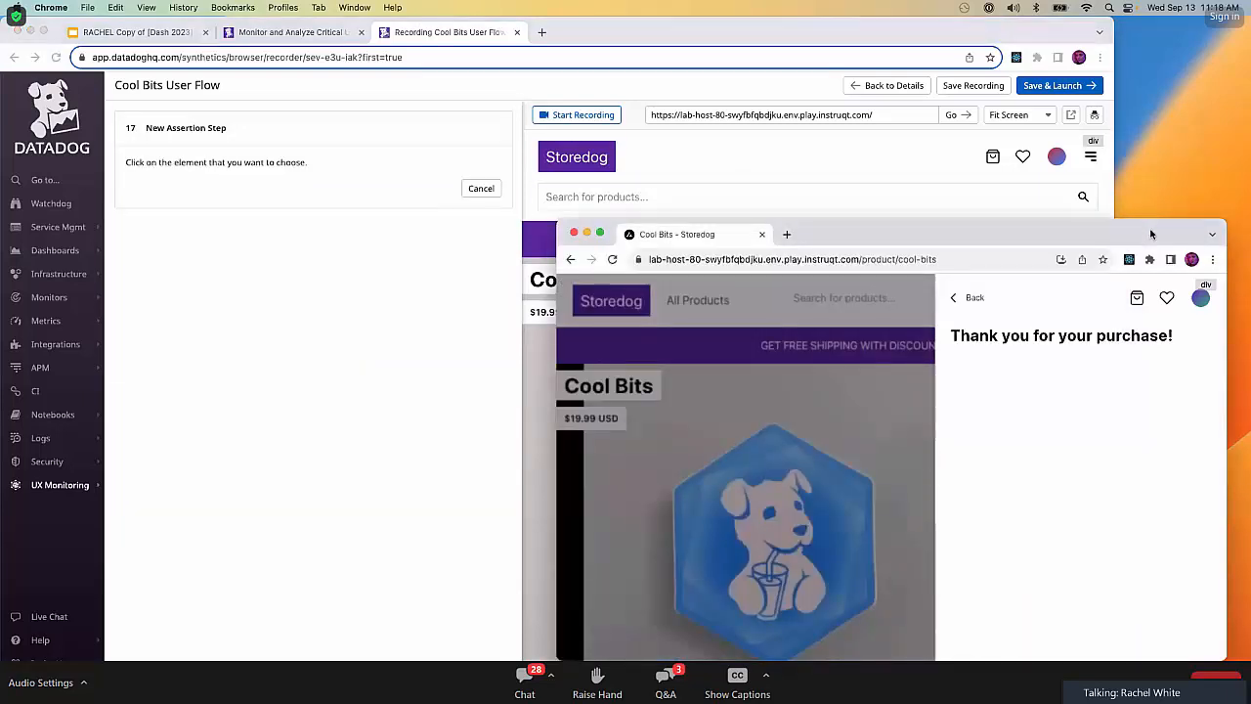
pyautogui.click(1101, 339)
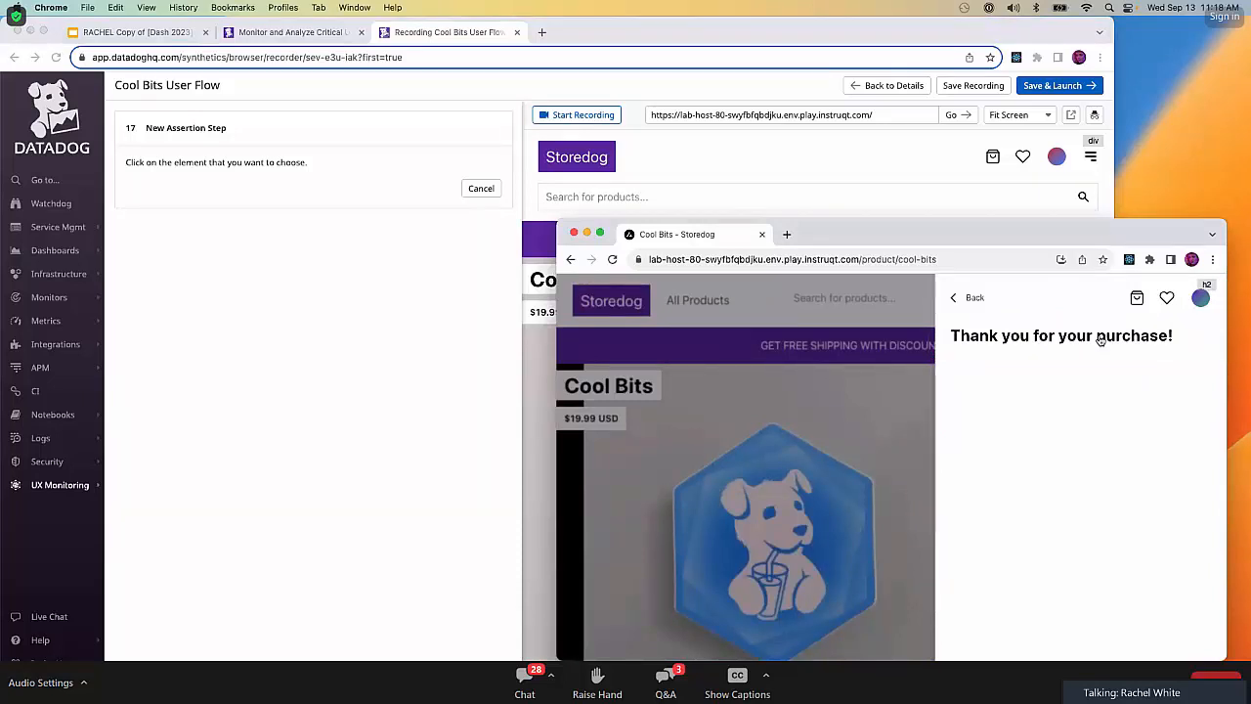
pyautogui.click(369, 443)
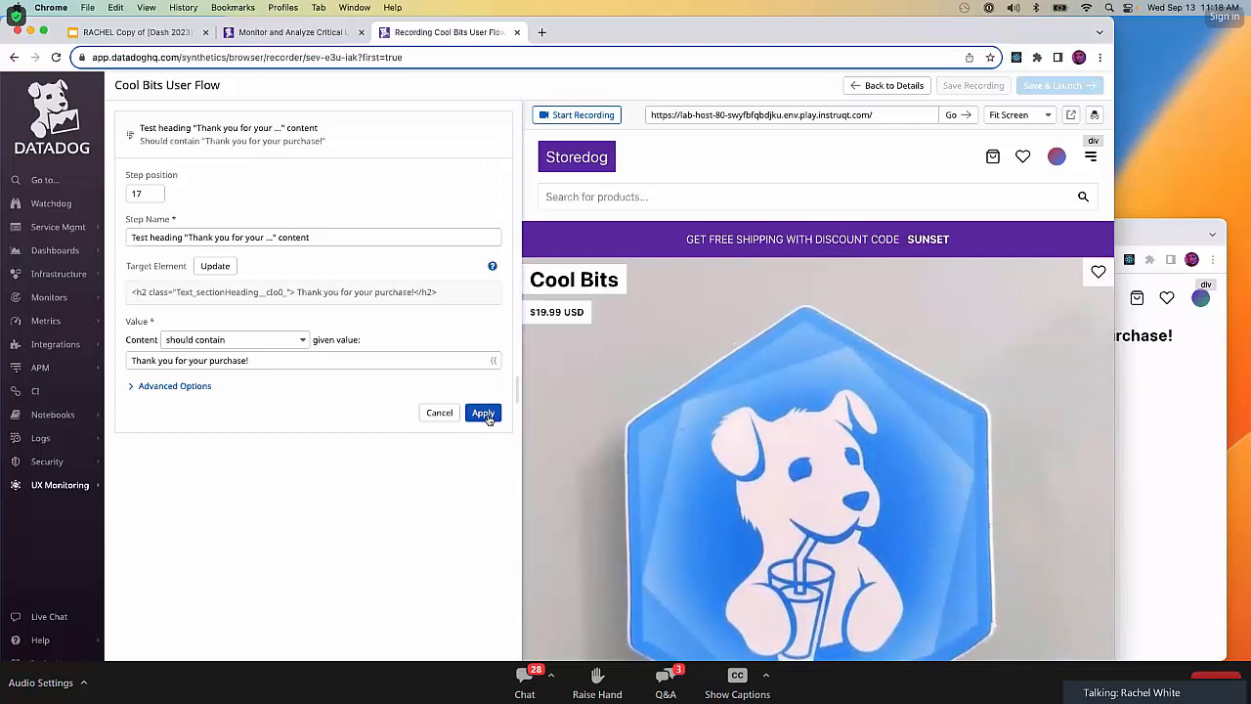
pyautogui.click(483, 413)
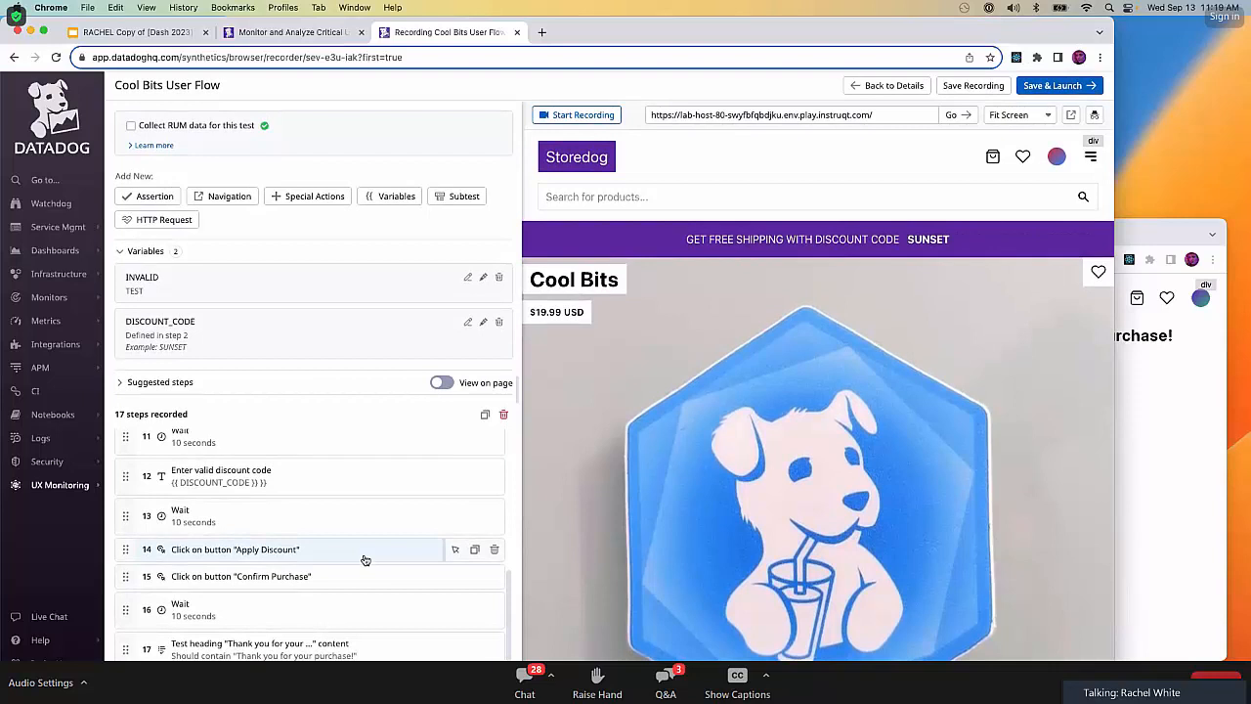
# Add a Wait step of 10 seconds and place it between the "Apply Discount" and "Confirm Purchase" steps.
pyautogui.click(306, 198)
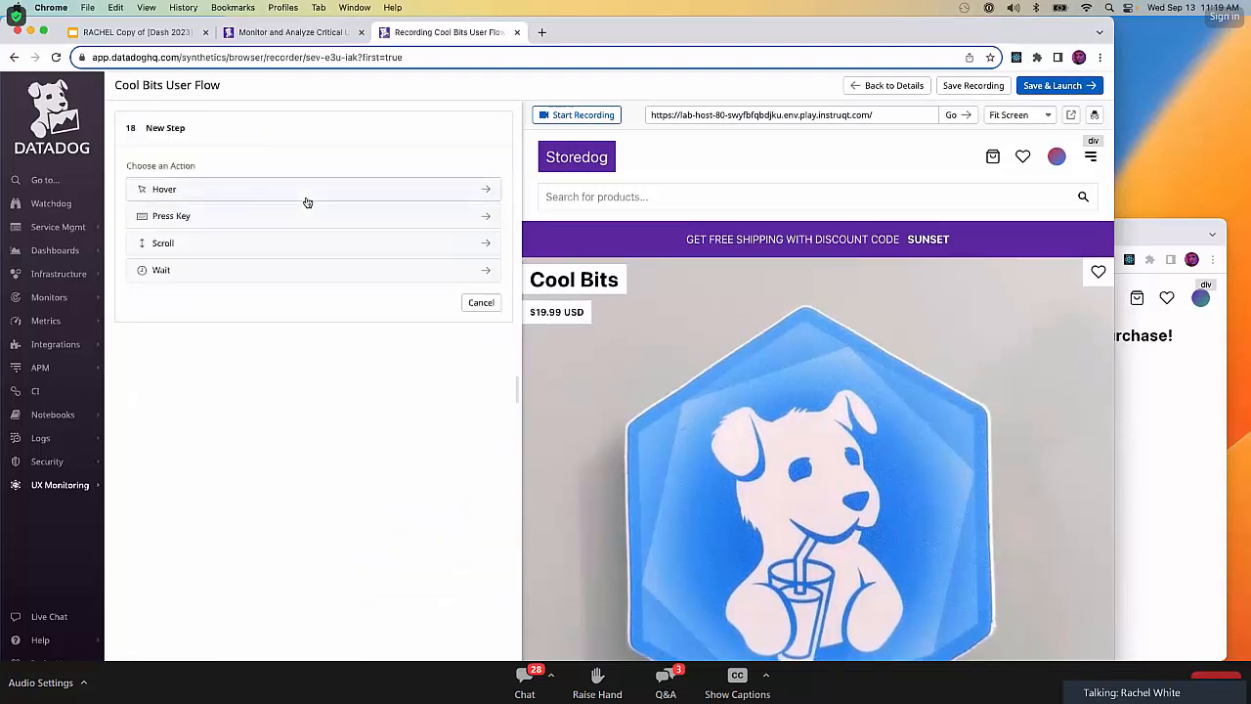
pyautogui.click(278, 274)
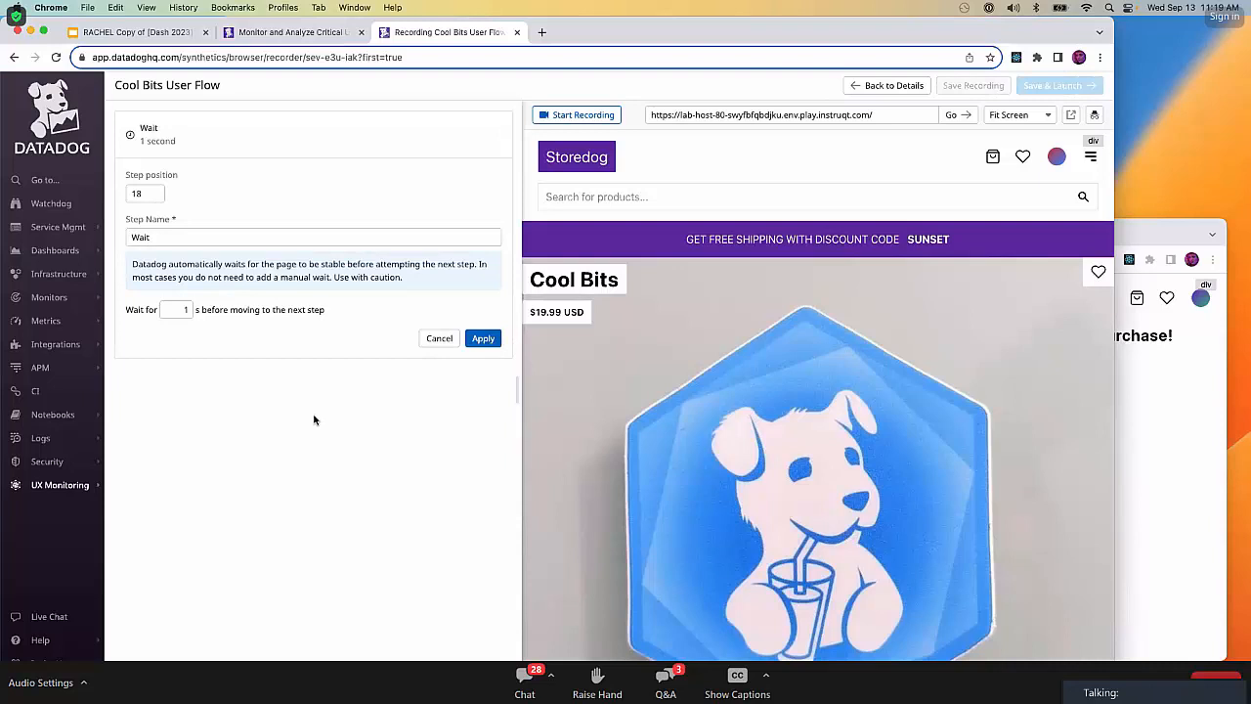
pyautogui.click(188, 309)
pyautogui.write('10')
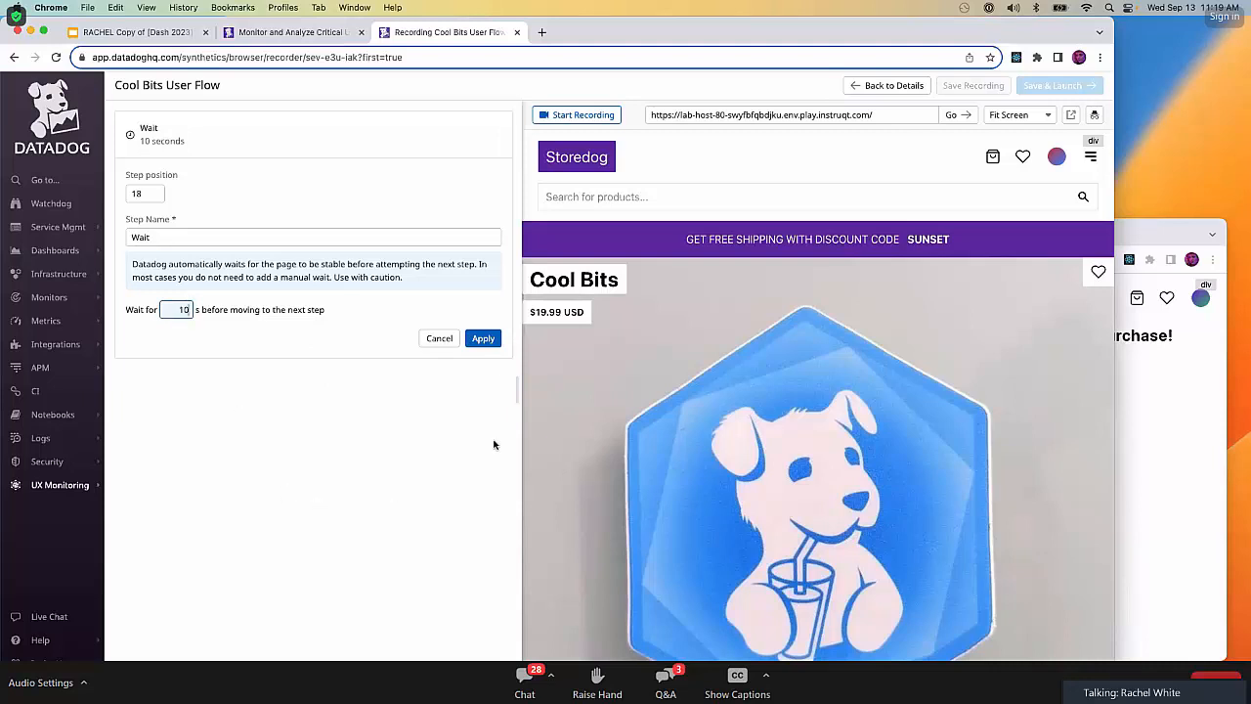
pyautogui.click(486, 339)
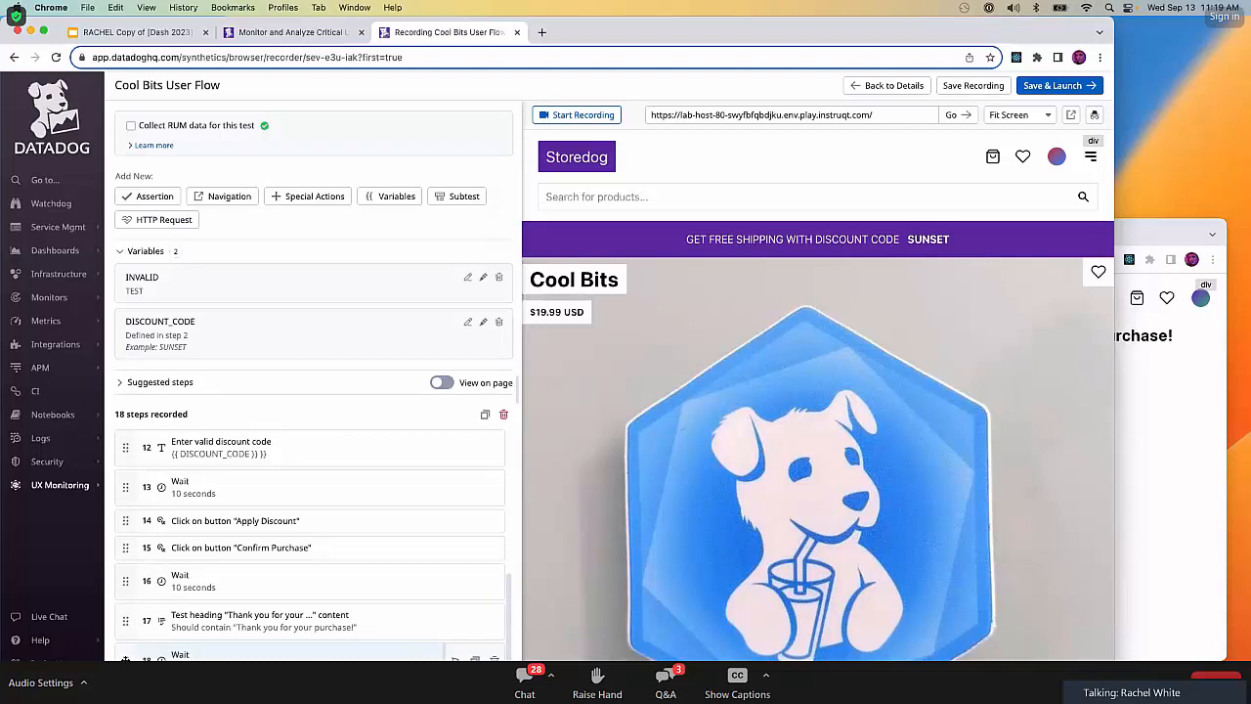
pyautogui.moveTo(125, 659); pyautogui.dragTo(123, 552)
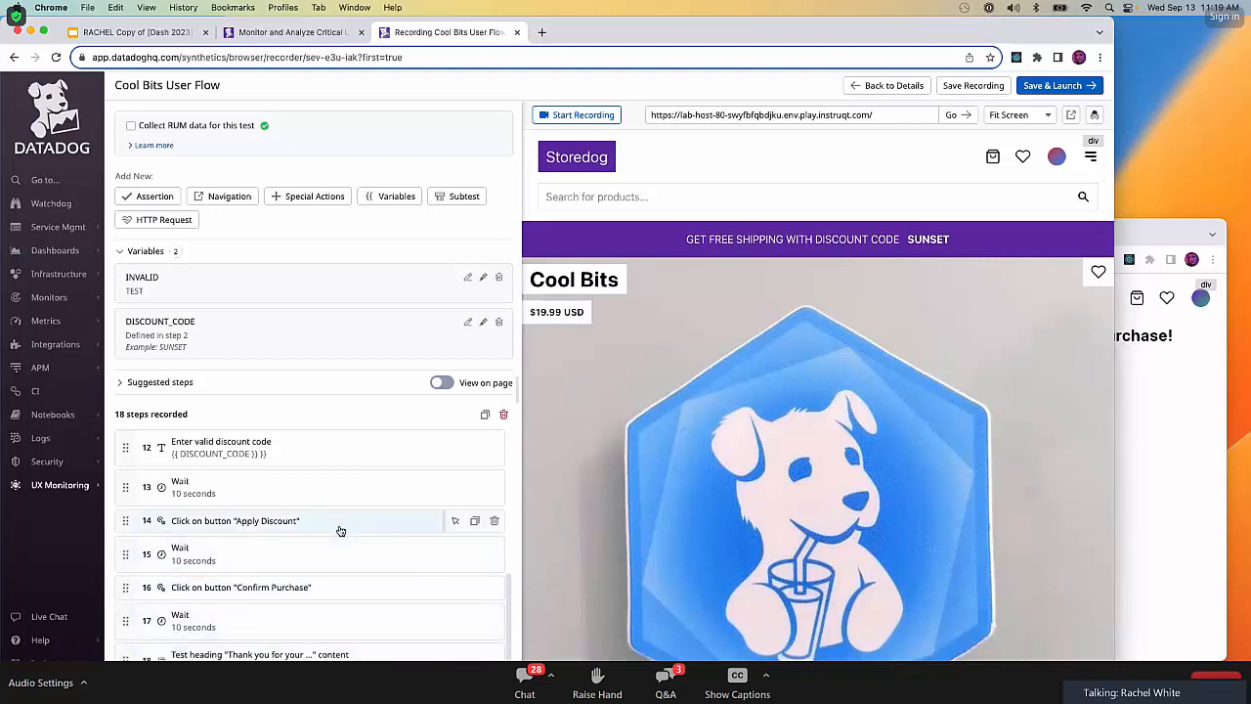
# Close the Storedog popup window, and save and launch the Cool Bits User Flow test.
pyautogui.click(1117, 231)
pyautogui.click(575, 233)
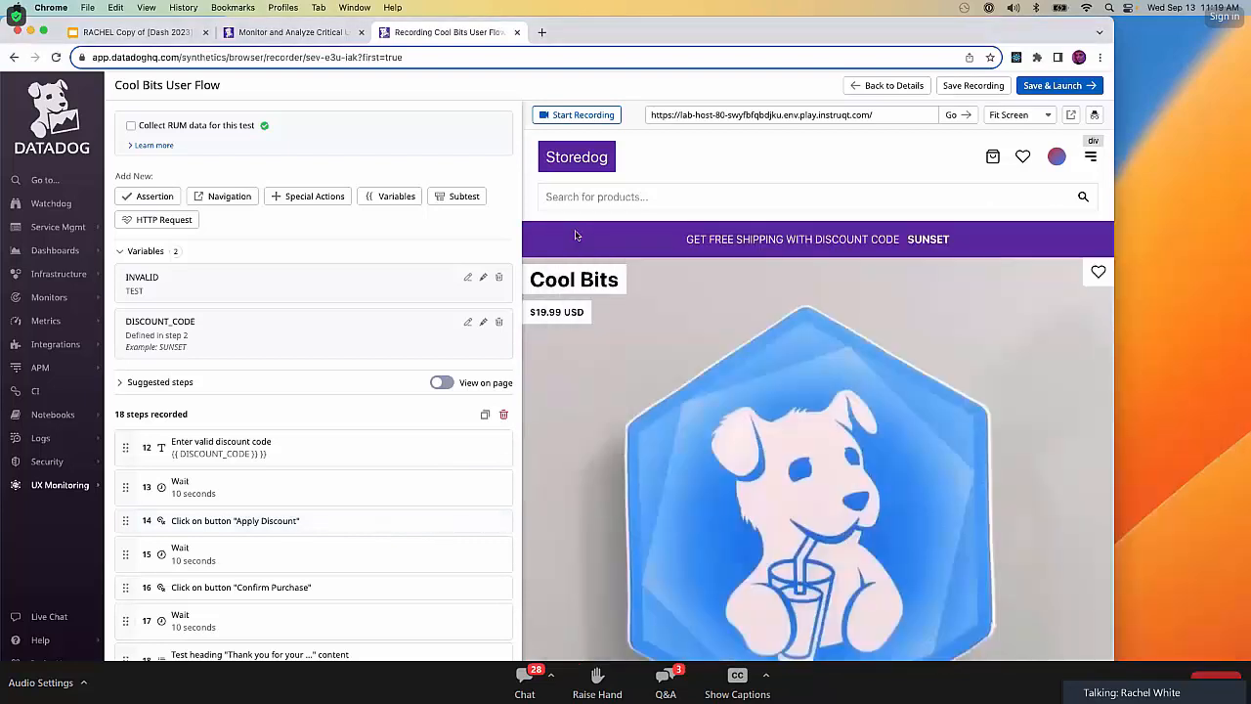
pyautogui.click(1056, 86)
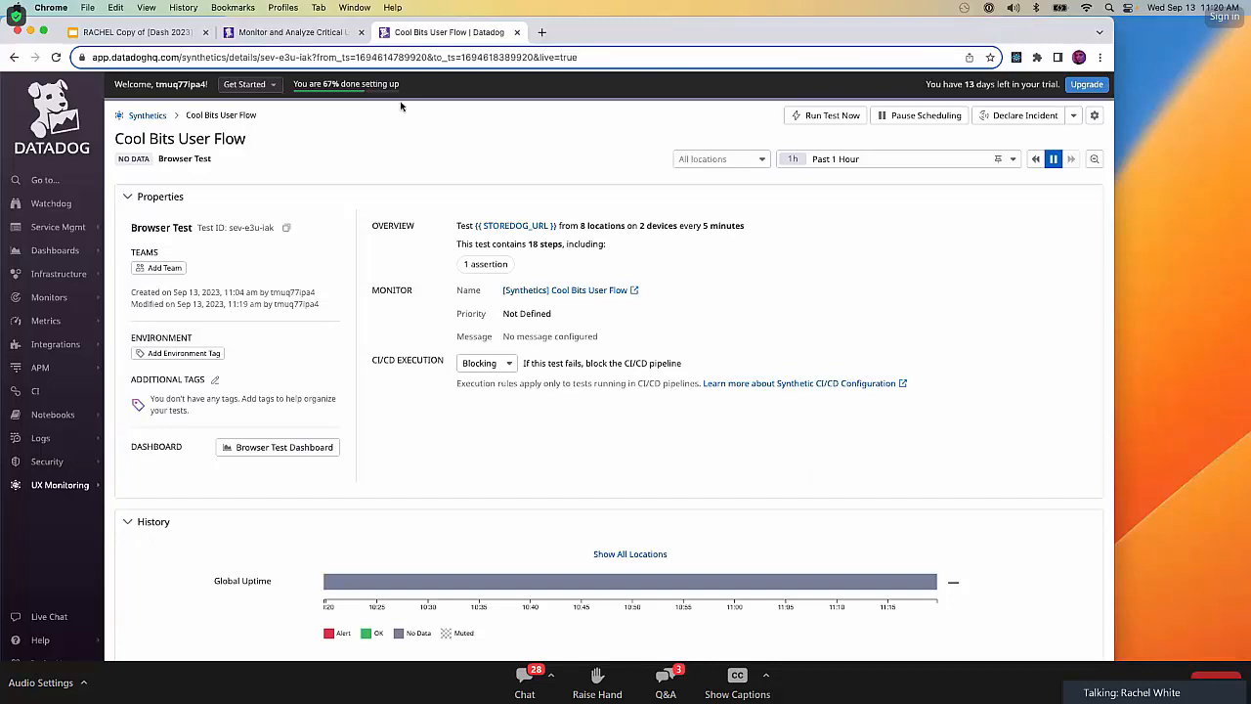
# Open the Synthetic Tests page from the lab's Test Coverage Revisited section, and close the Cool Bits User Flow details page.
pyautogui.click(304, 35)
pyautogui.scroll(-15, 494, 547)
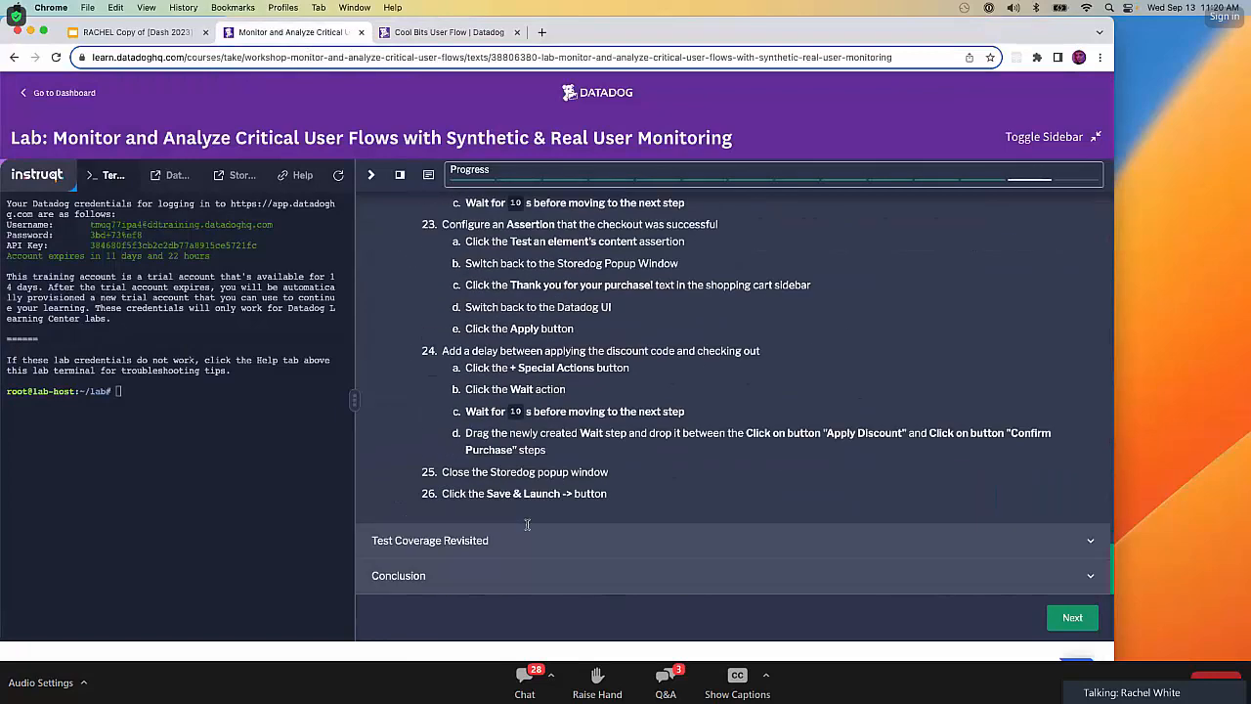
pyautogui.click(493, 545)
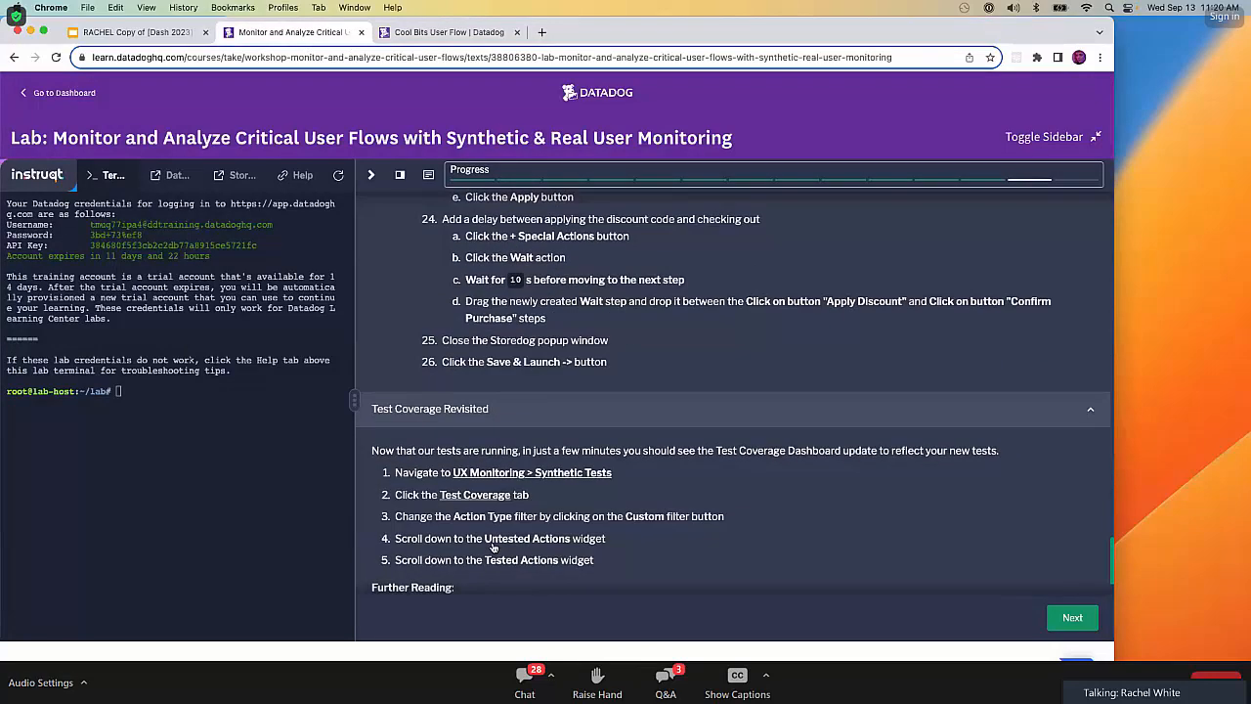
pyautogui.keyDown('super'); pyautogui.click(583, 473); pyautogui.keyUp('super')
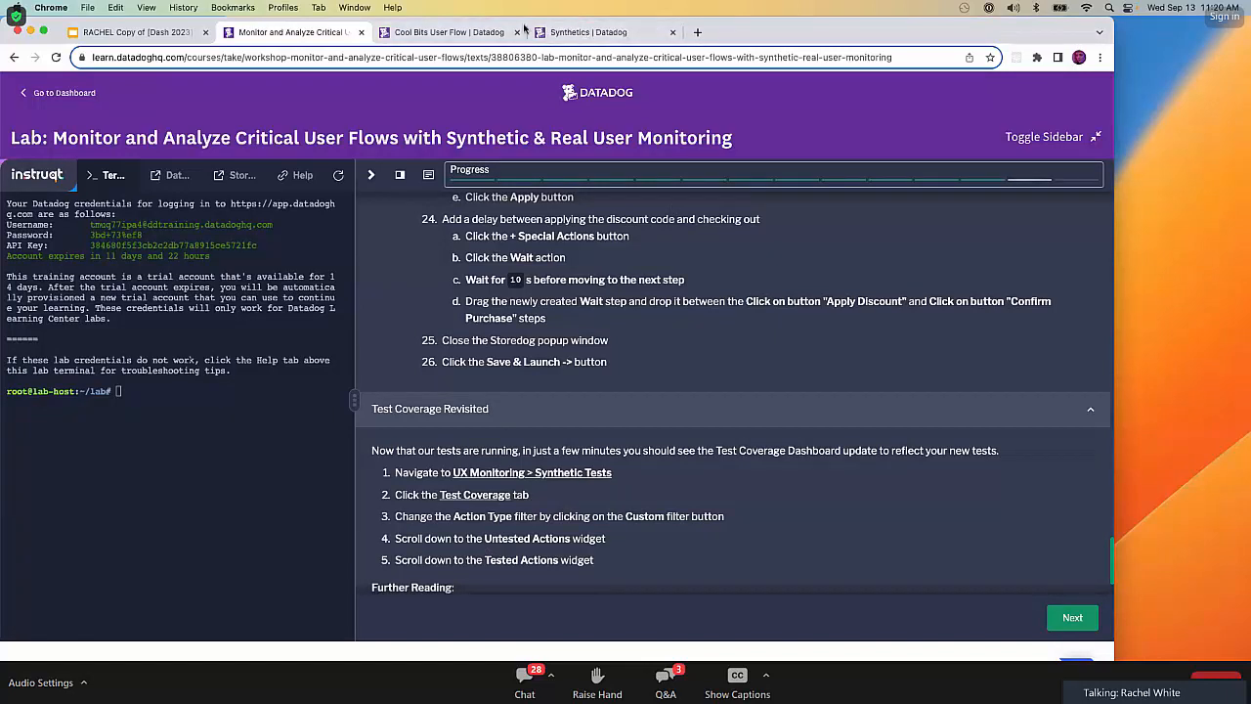
pyautogui.middleClick(471, 33)
pyautogui.click(472, 34)
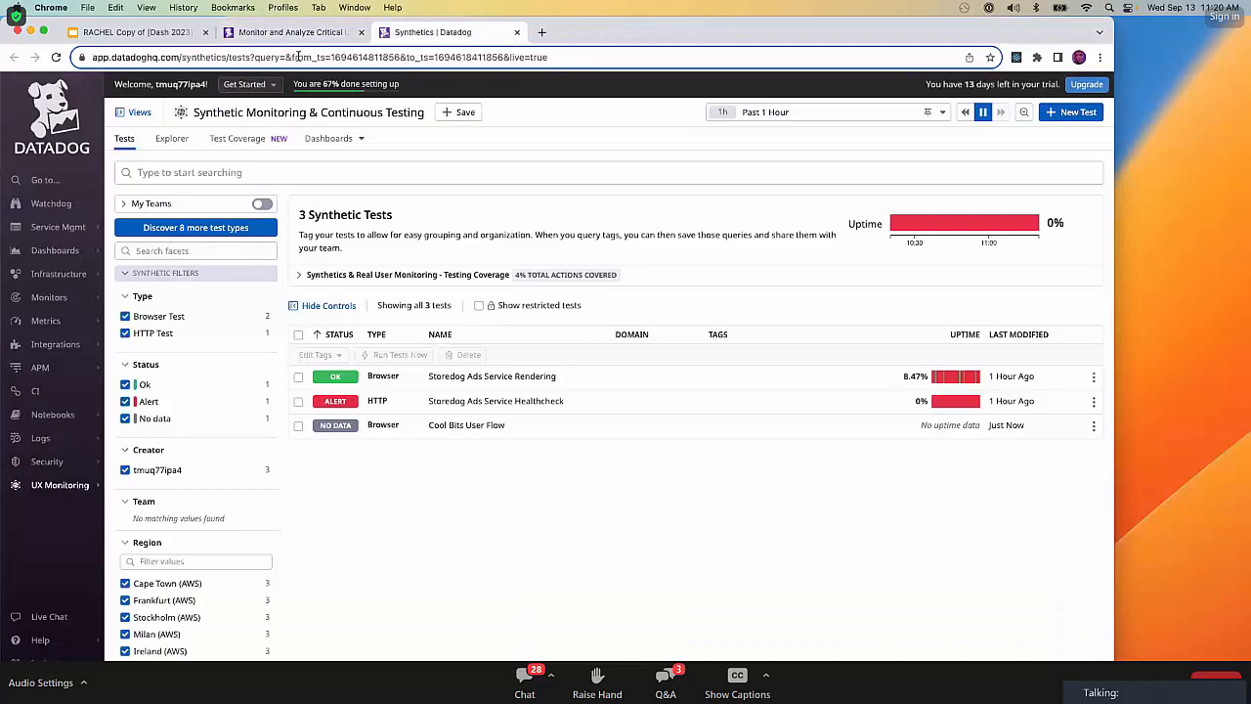
# Open the Test Coverage dashboard, filter the action type to Custom, and examine the Untested Actions and Tested Actions widgets.
pyautogui.click(262, 144)
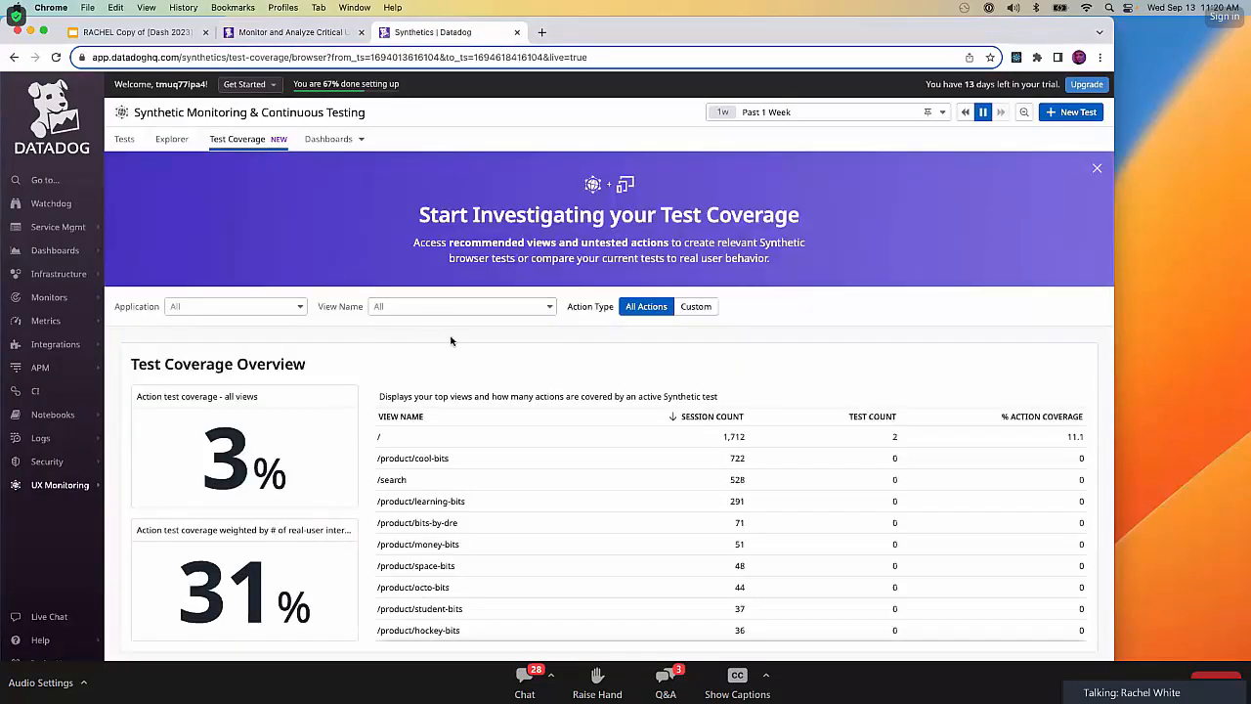
pyautogui.click(694, 307)
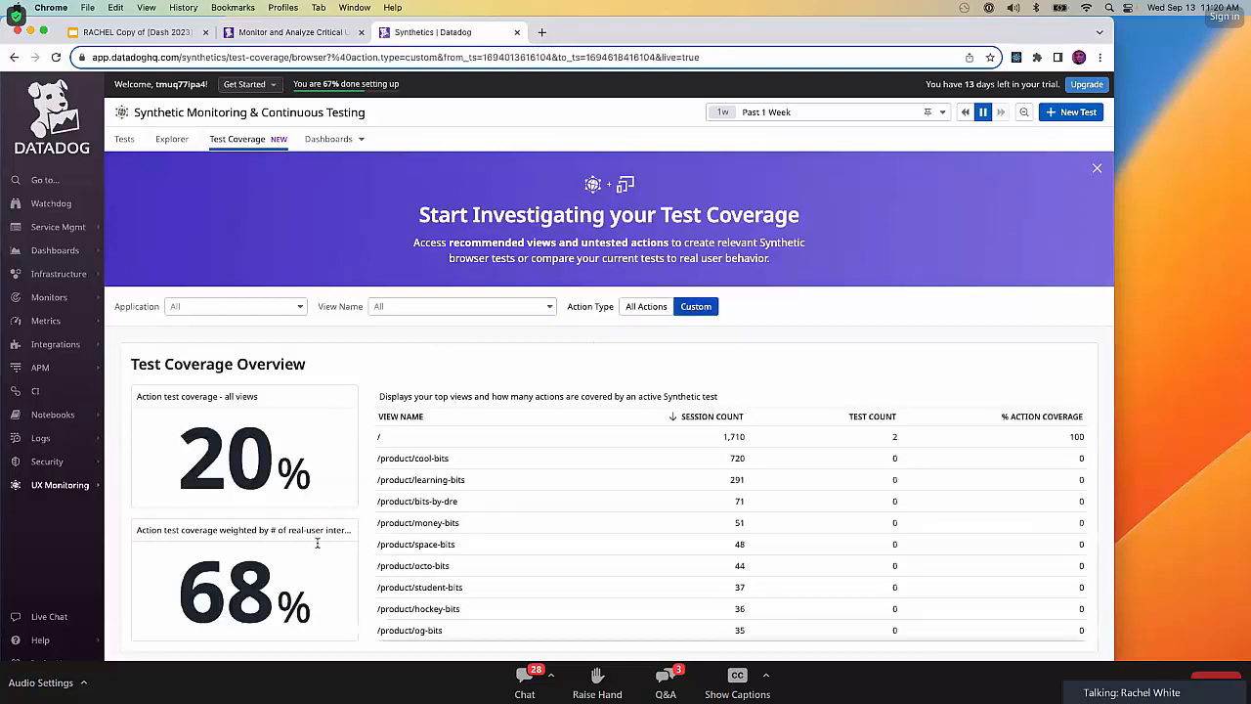
pyautogui.scroll(-5, 372, 562)
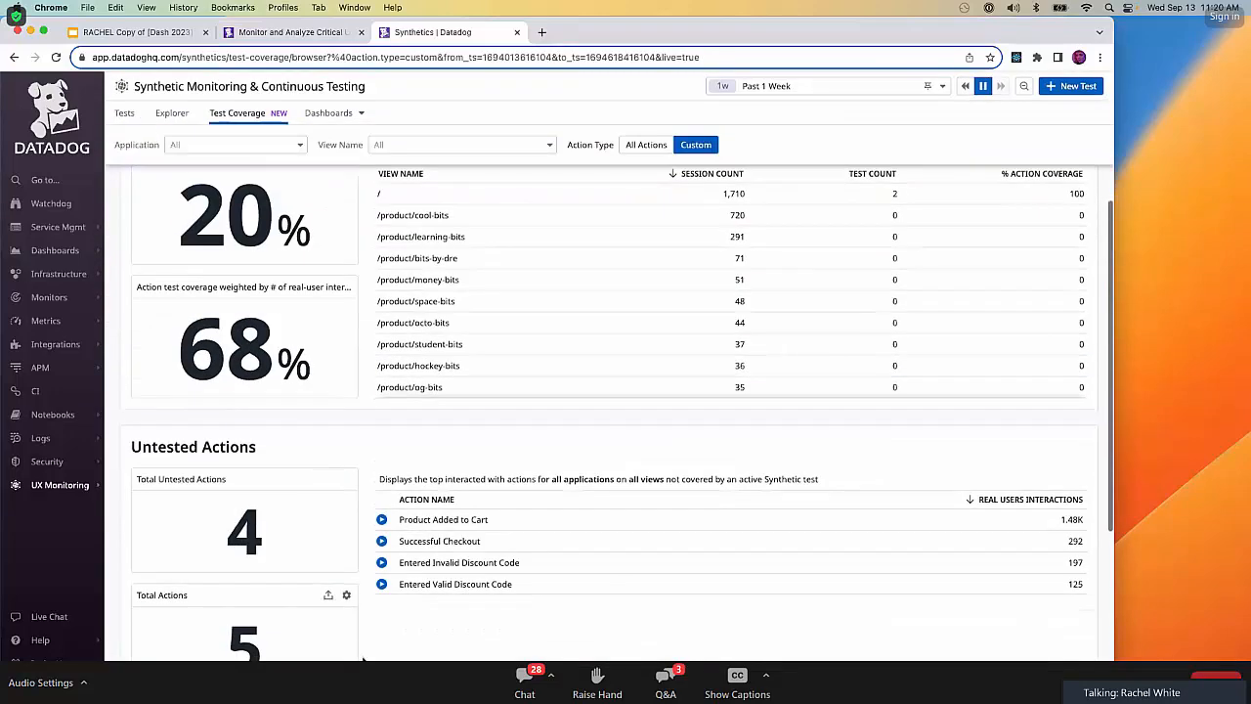
pyautogui.scroll(-1, 376, 557)
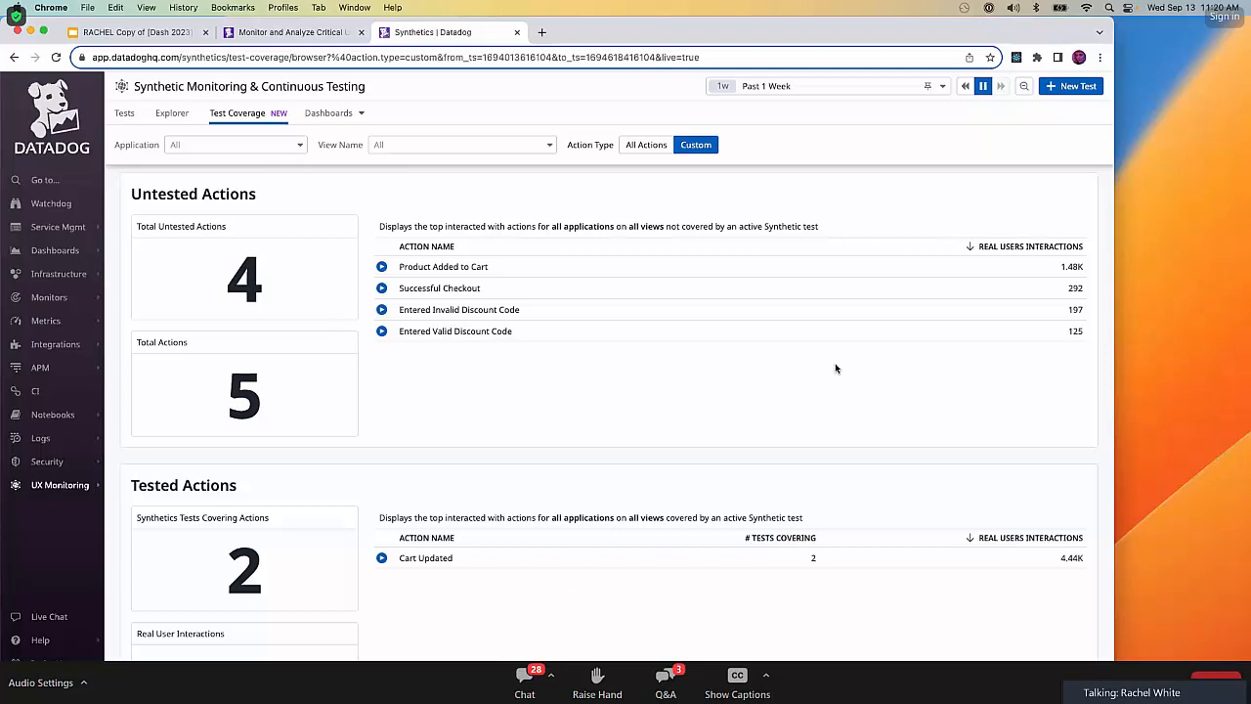
pyautogui.scroll(-1, 684, 381)
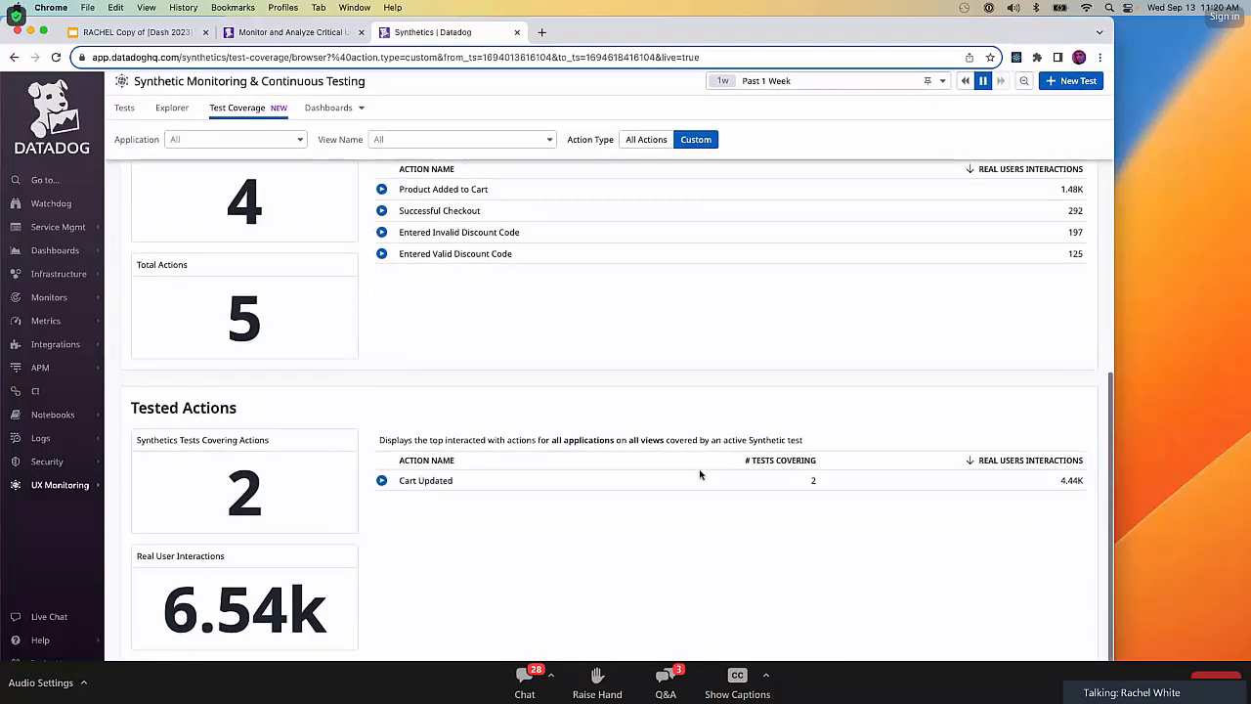
pyautogui.scroll(2, 552, 366)
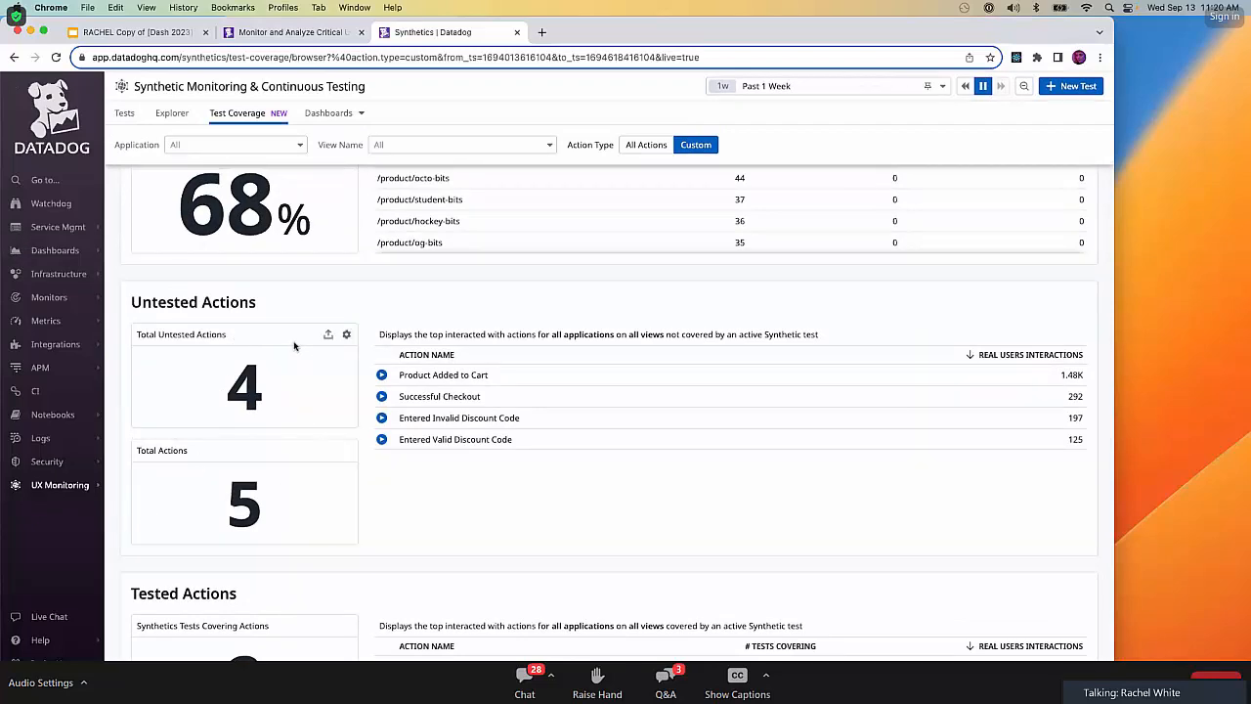
pyautogui.scroll(-4, 294, 346)
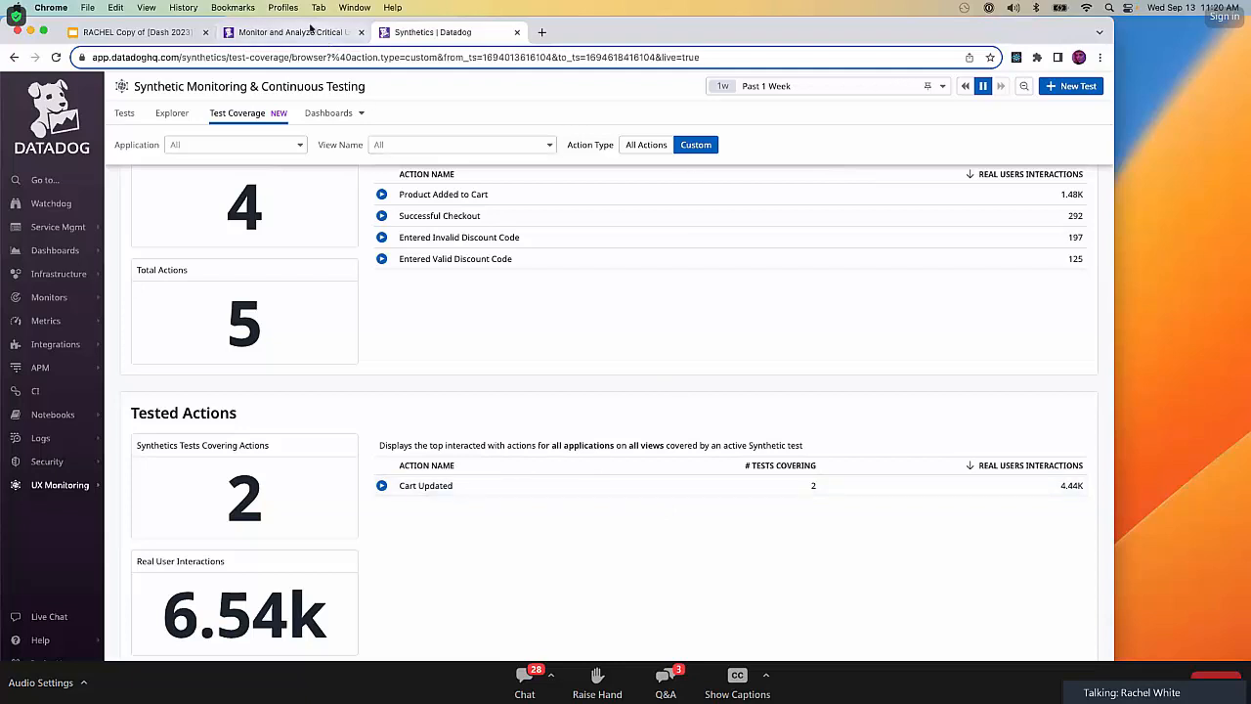
# Advance the lab to the "Bonus Stage: Multistep API Testing" challenge and start it, going through its instruction sections.
pyautogui.click(311, 34)
pyautogui.click(1072, 620)
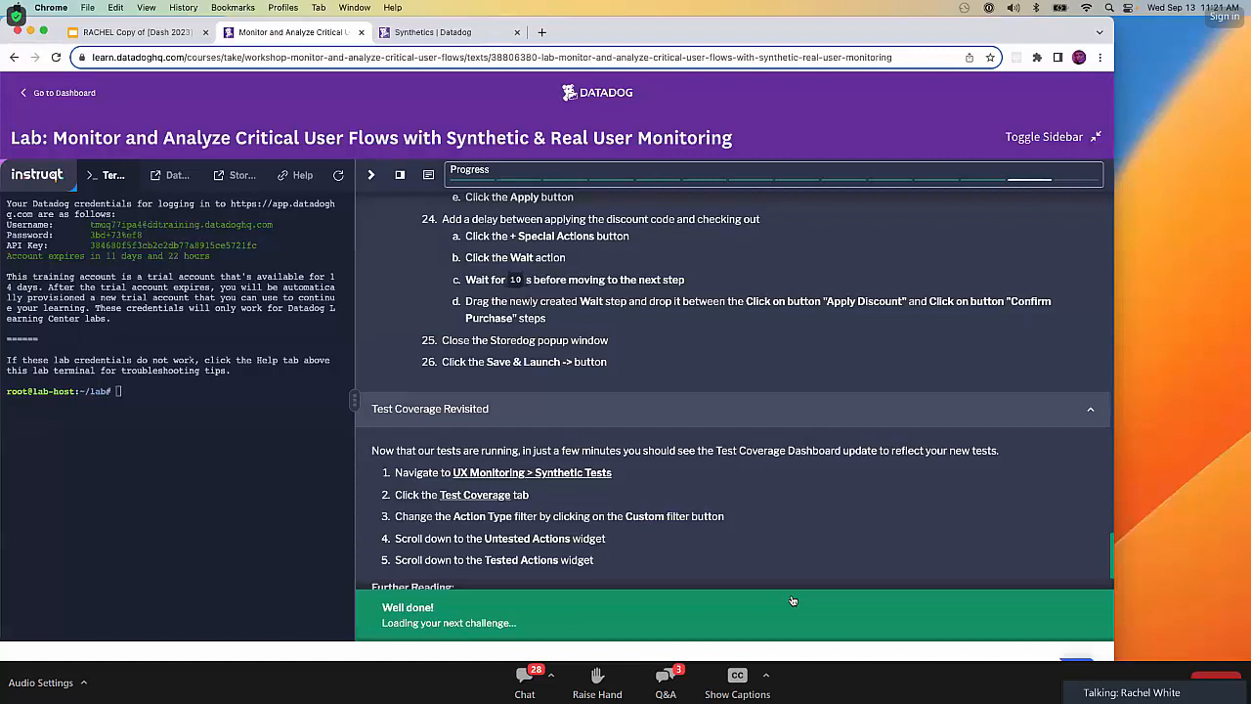
pyautogui.scroll(-2, 772, 558)
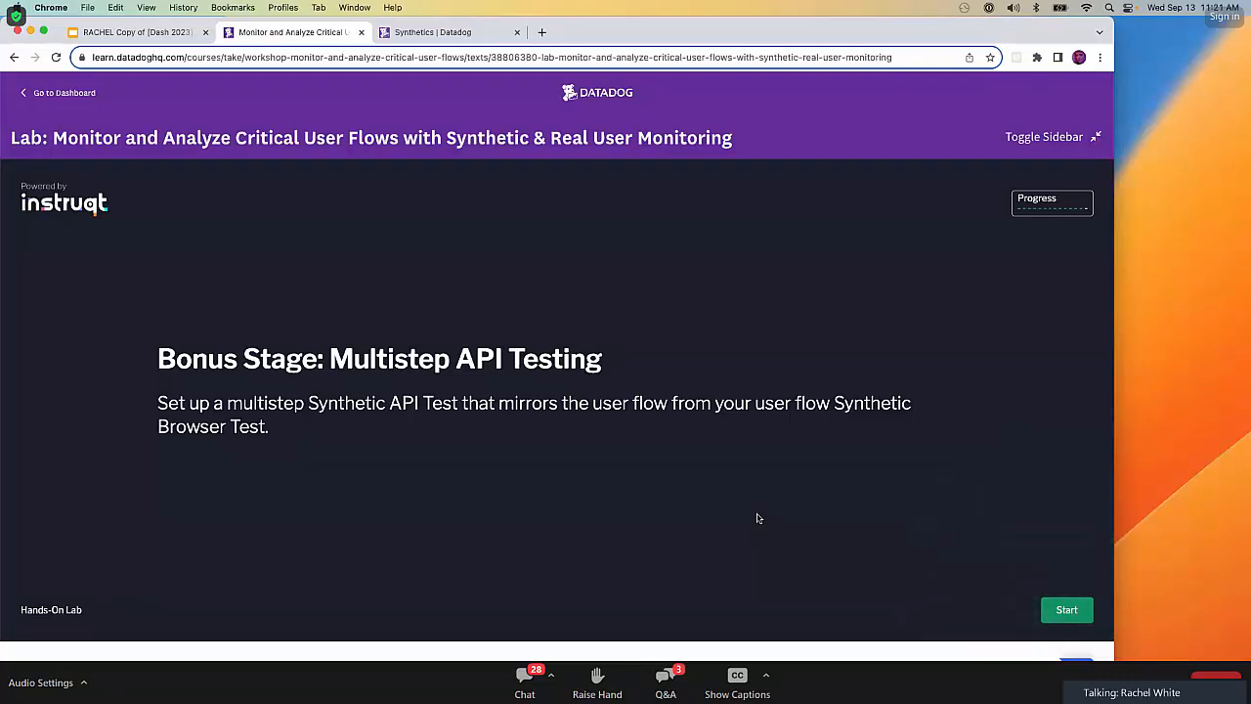
pyautogui.click(1065, 612)
pyautogui.scroll(-3, 645, 354)
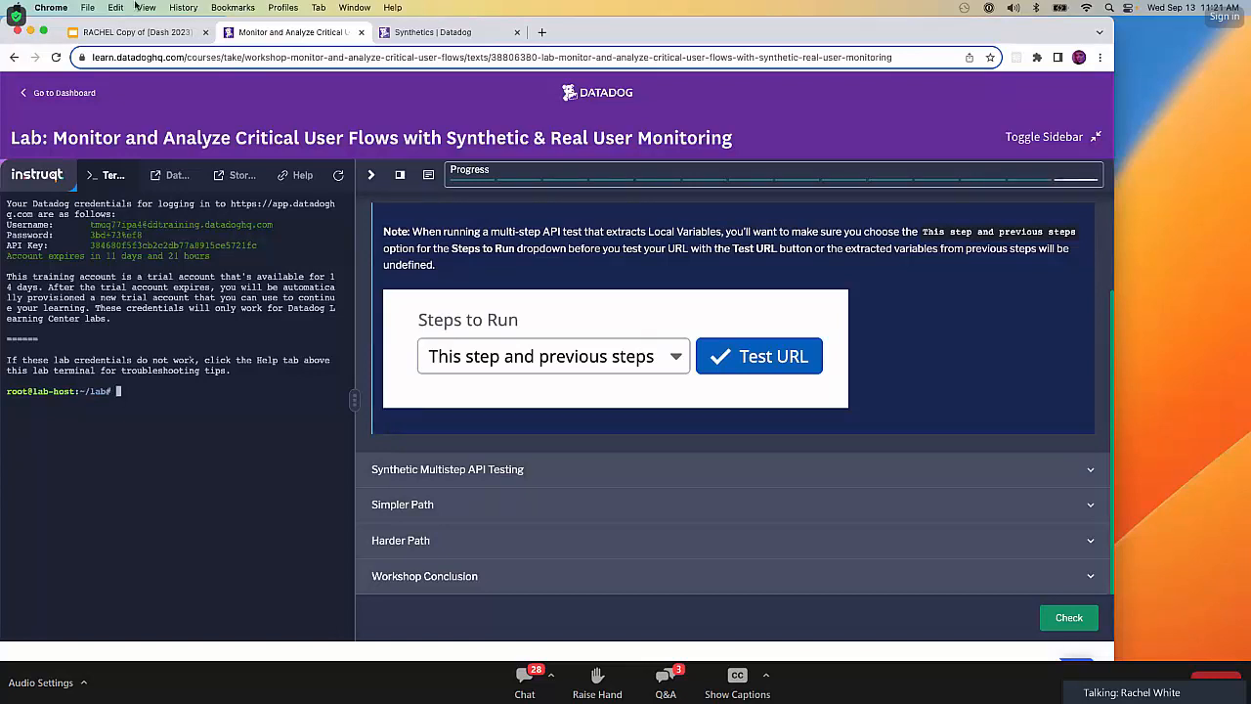
# Switch to the Google Slides deck, advance from the Break slide to the Workshop slide, and exit the slideshow.
pyautogui.click(137, 32)
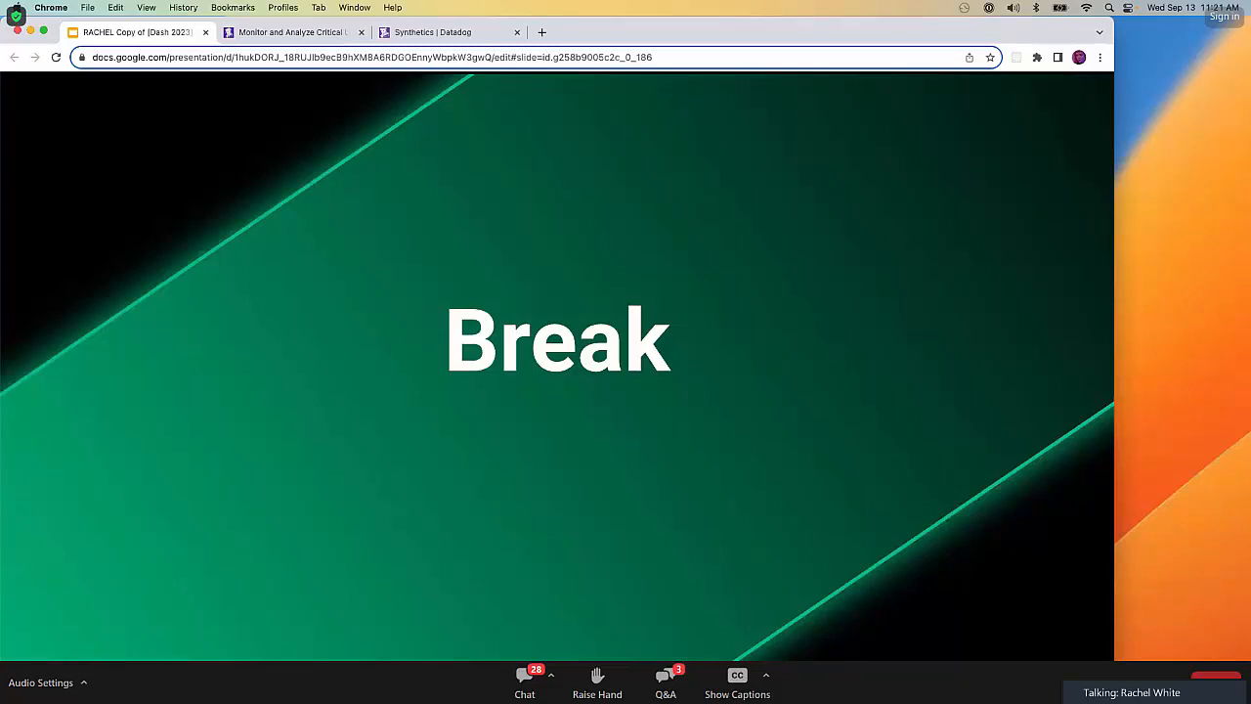
pyautogui.press('Right')
pyautogui.press('Escape')
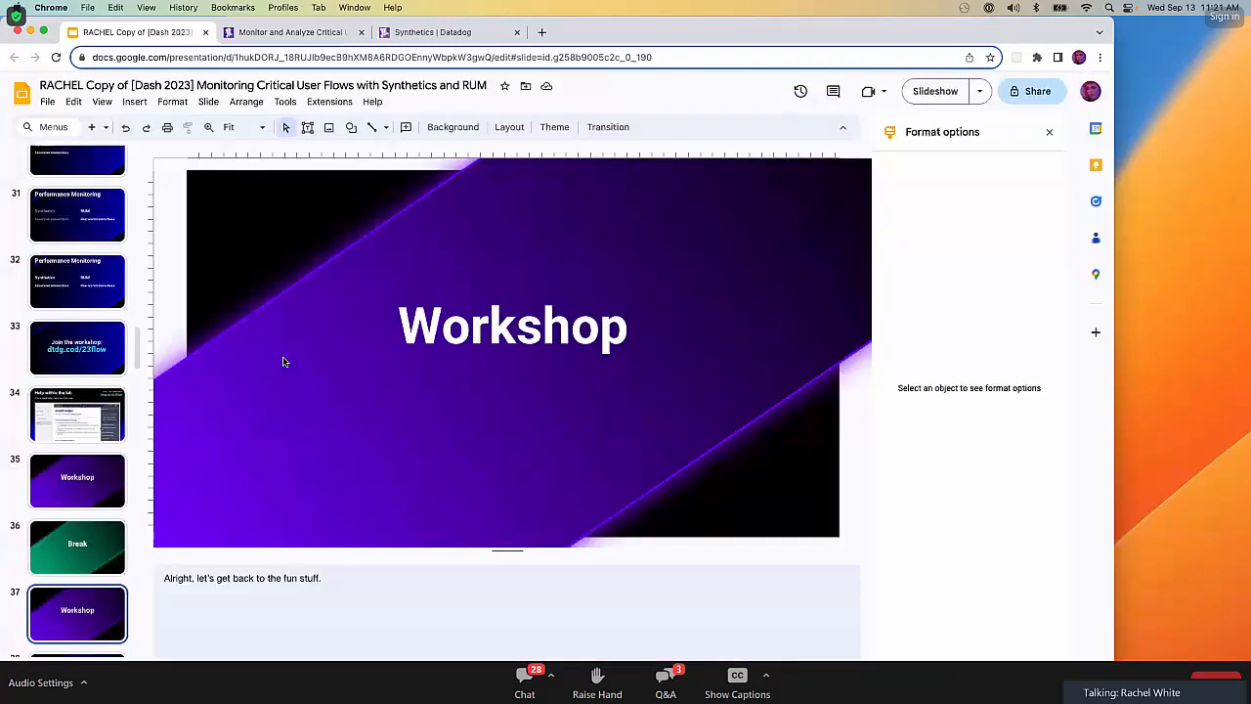
# Present the Workshop slide in Presenter view, with the speaker notes window moved aside and the slides window in full screen.
pyautogui.click(980, 91)
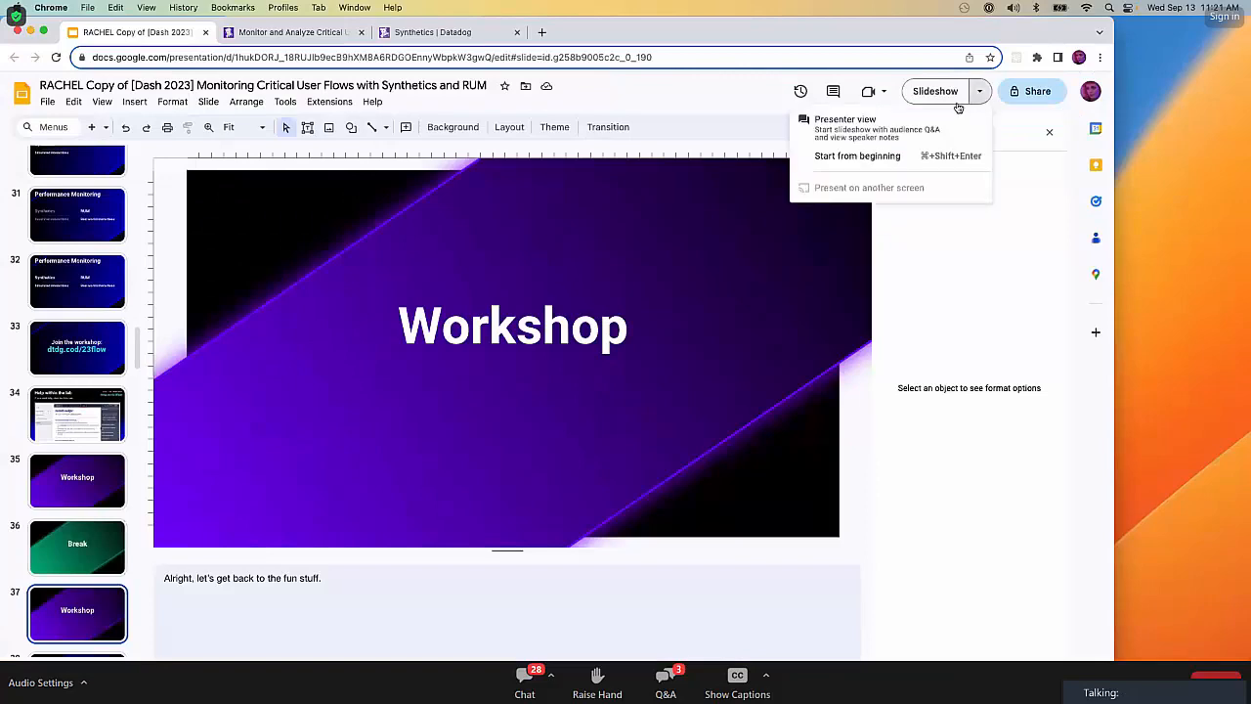
pyautogui.click(906, 128)
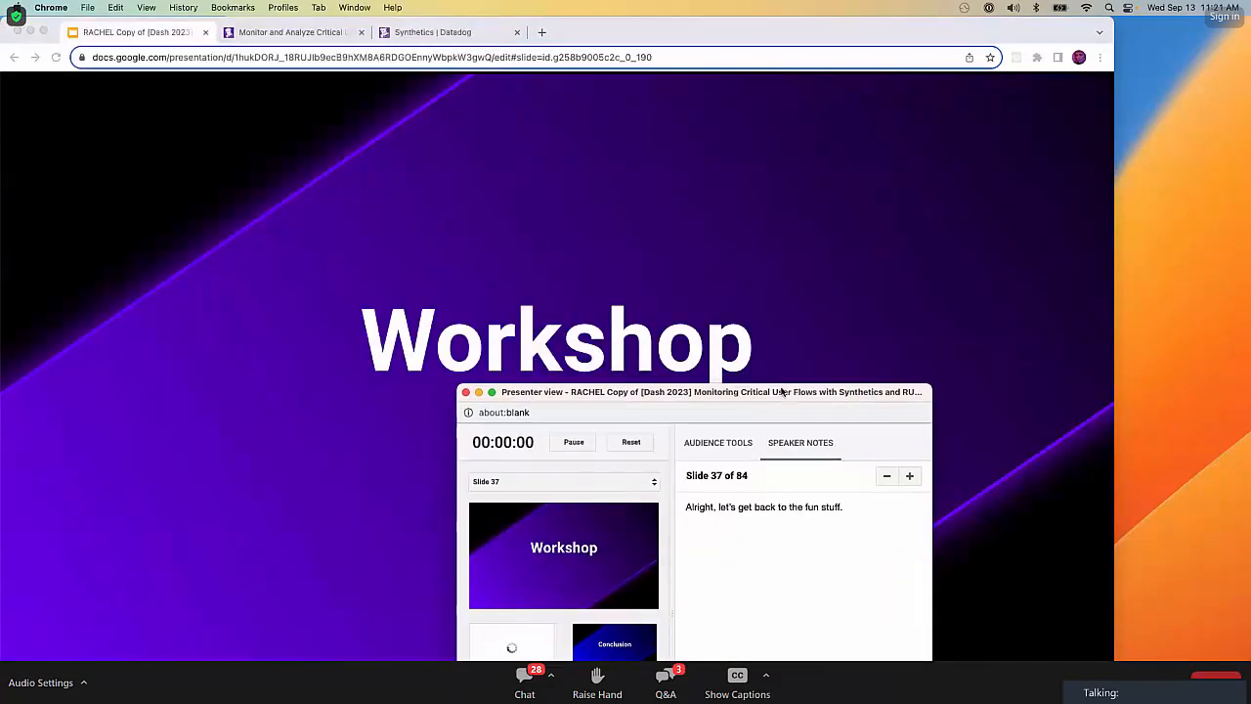
pyautogui.moveTo(1250, 496); pyautogui.dragTo(0, 288)
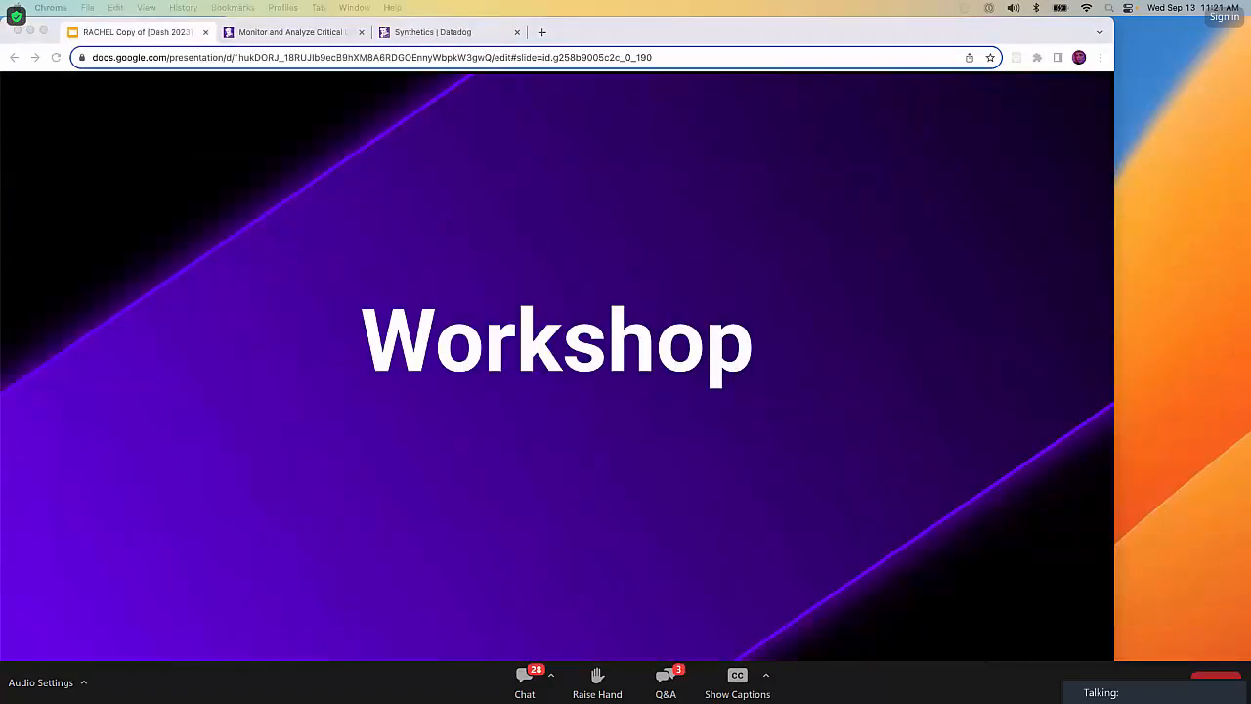
pyautogui.click(143, 38)
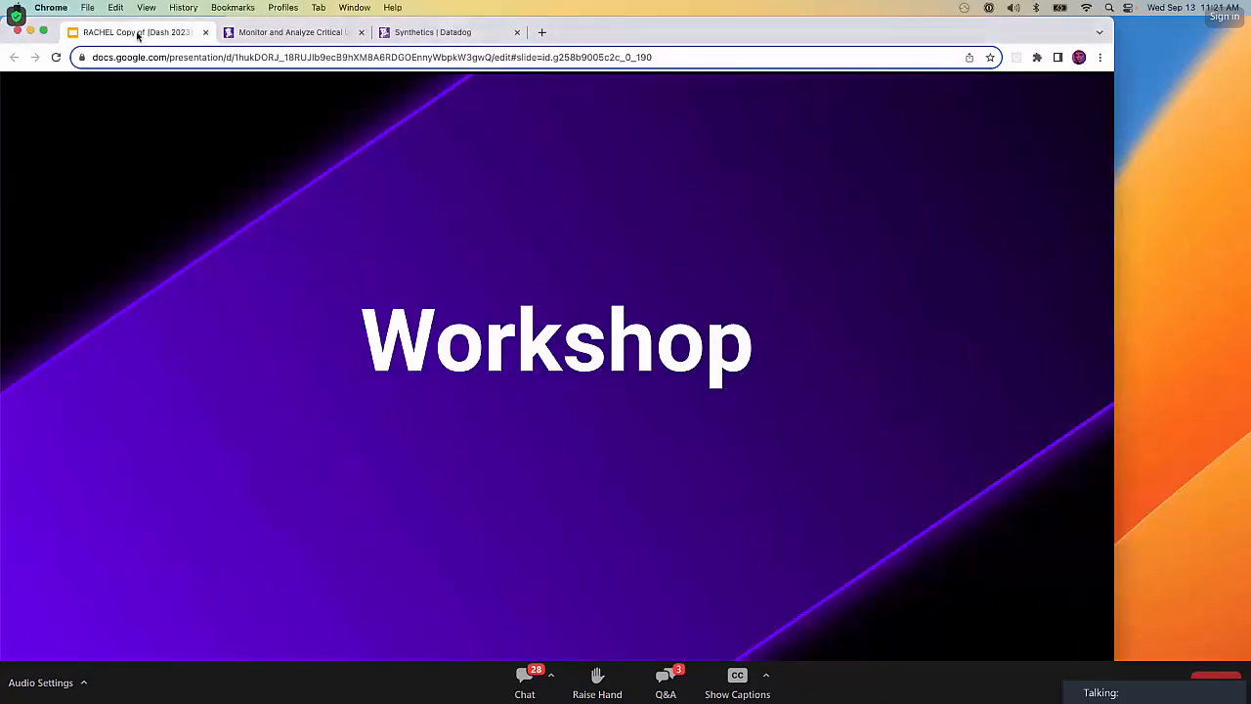
pyautogui.click(42, 31)
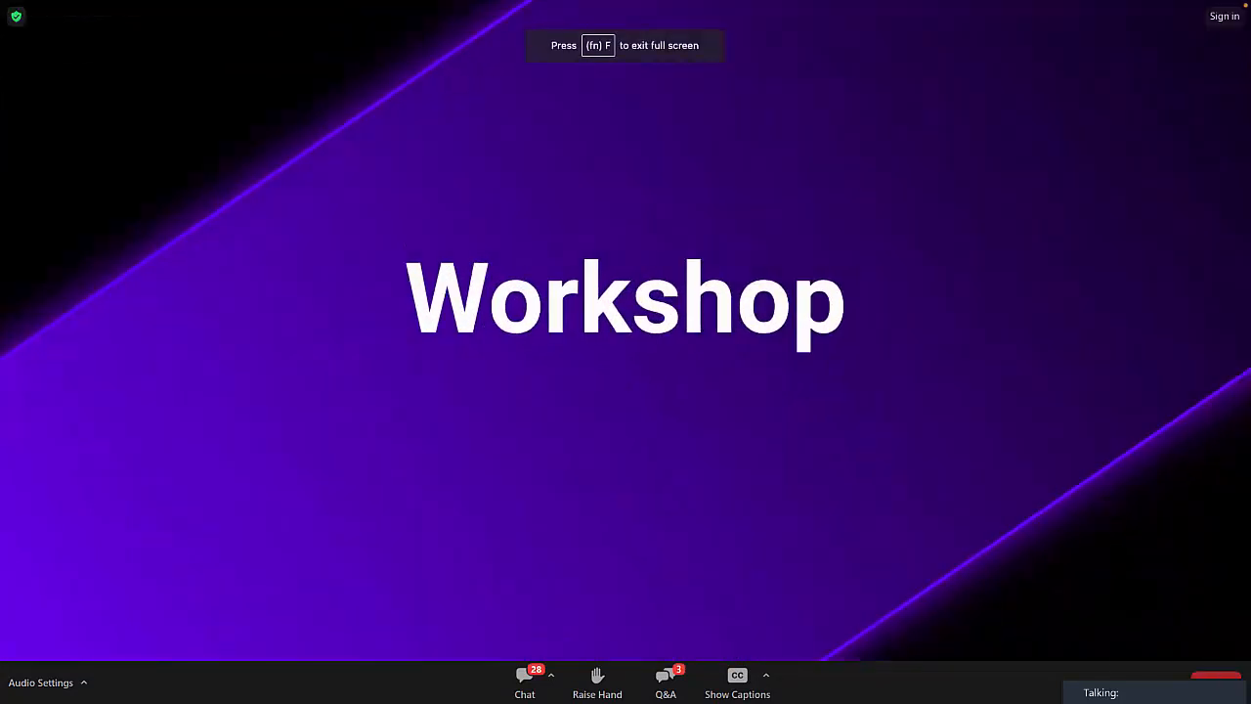